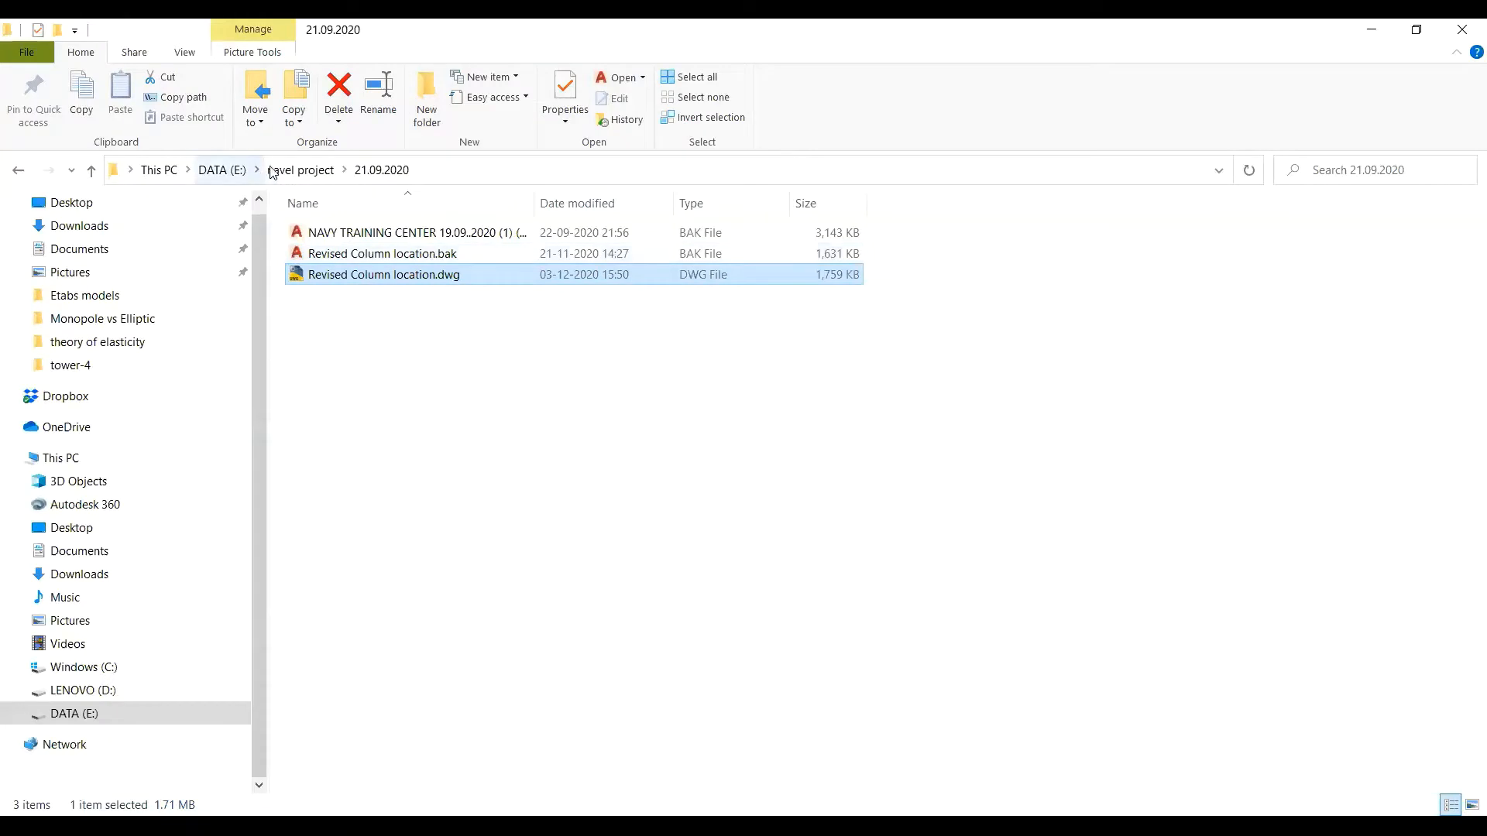
Browse to the Etabs models folder inside navel project and locate Drawing1.dxf
left_click(300, 170)
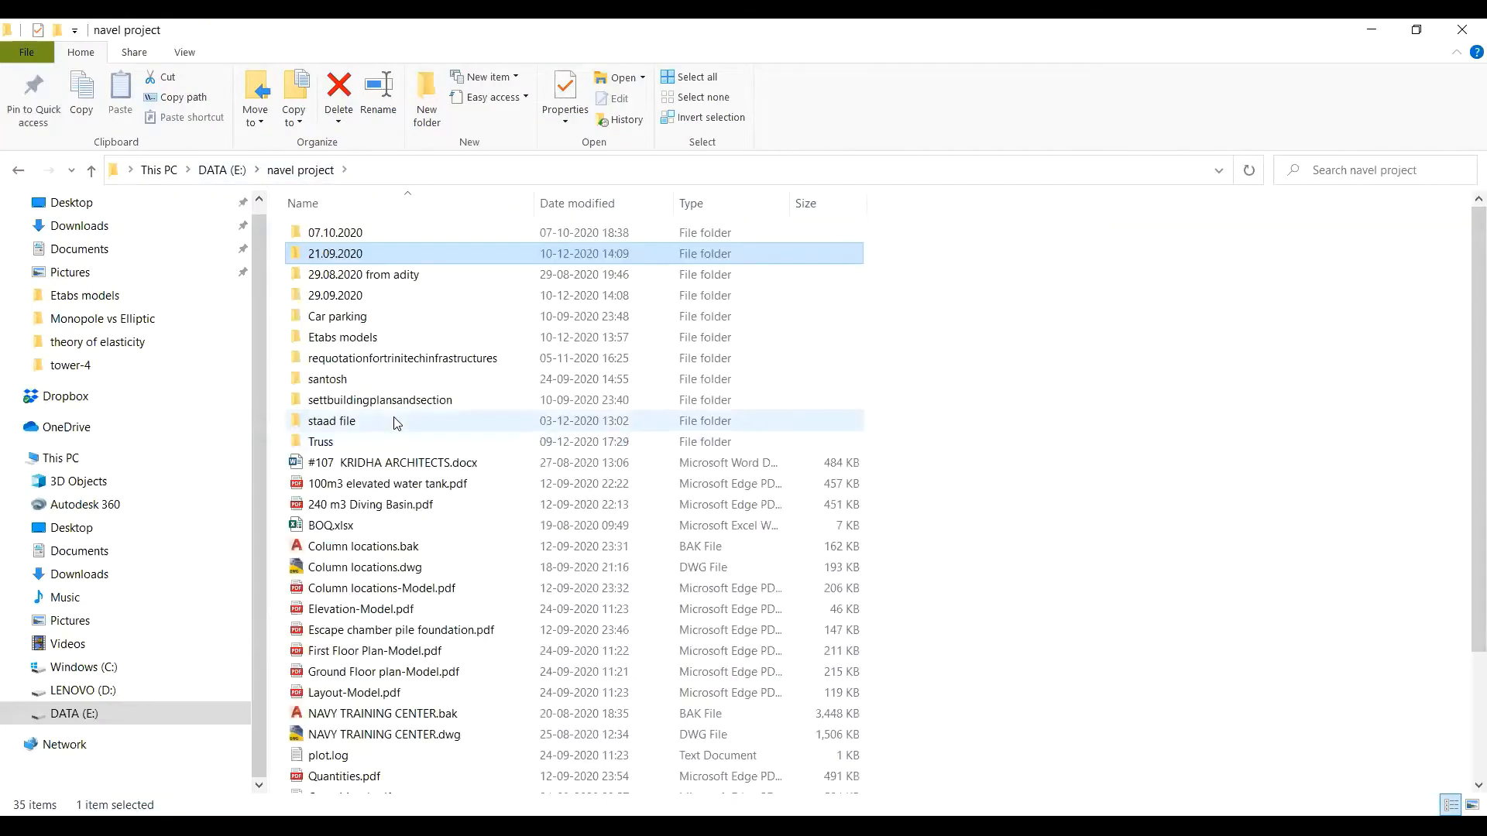
left_click(359, 340)
double_click(358, 339)
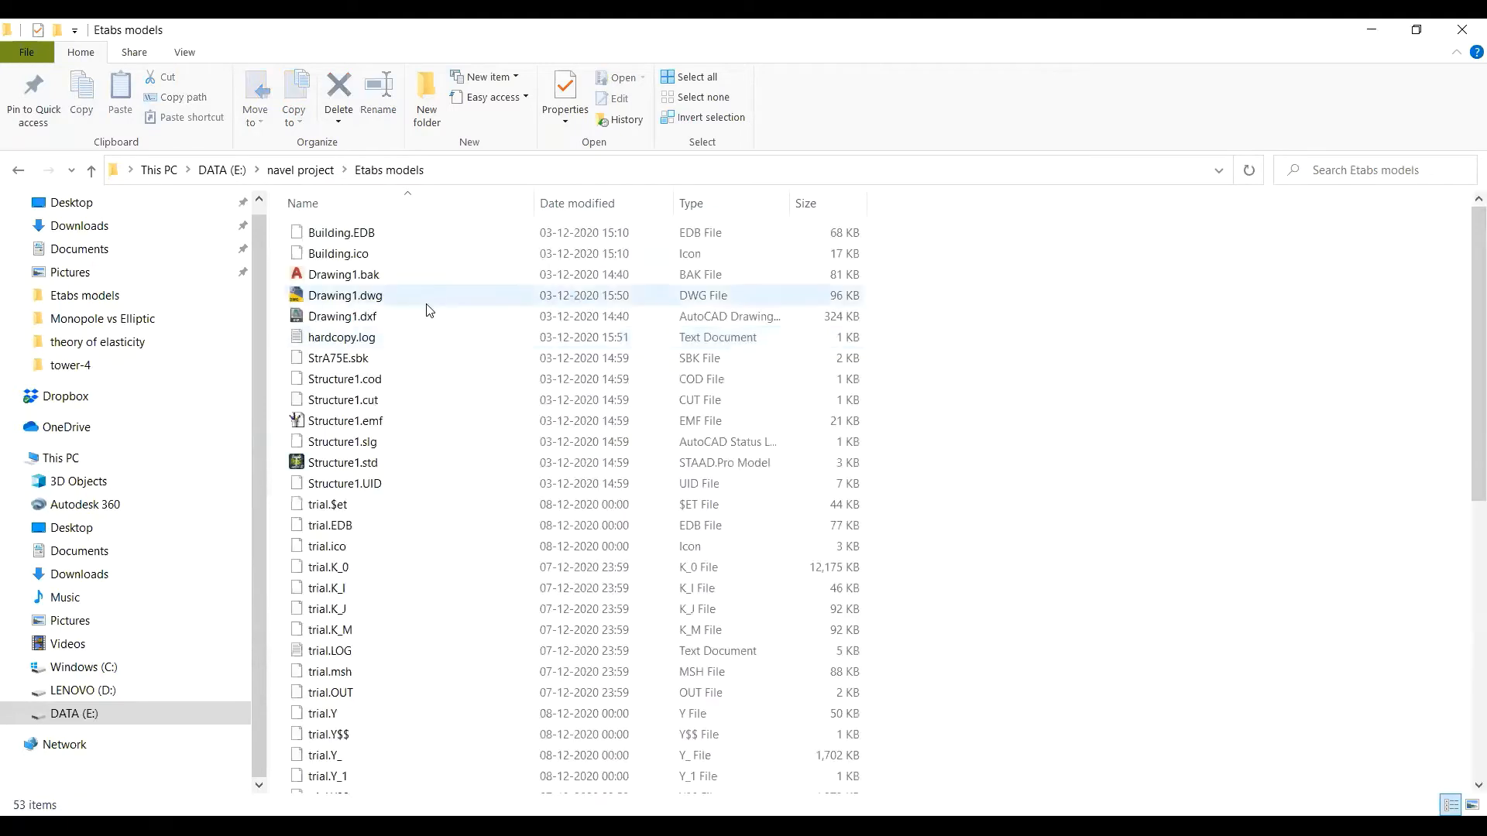
left_click(353, 324)
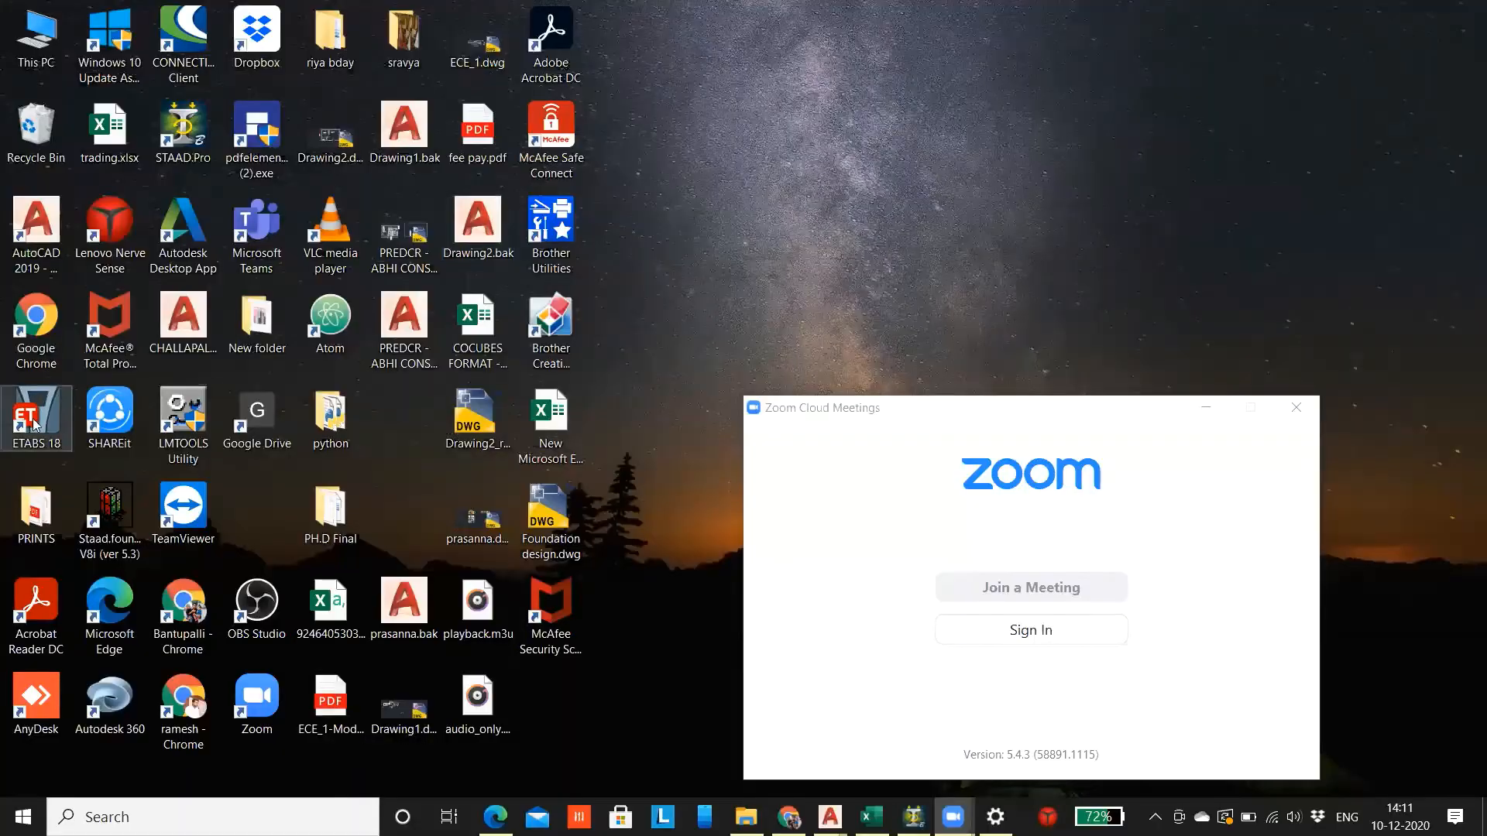
Launch ETABS 18 and import Drawing1.dxf from the Etabs models folder as a DXF file of architectural grids
double_click(34, 426)
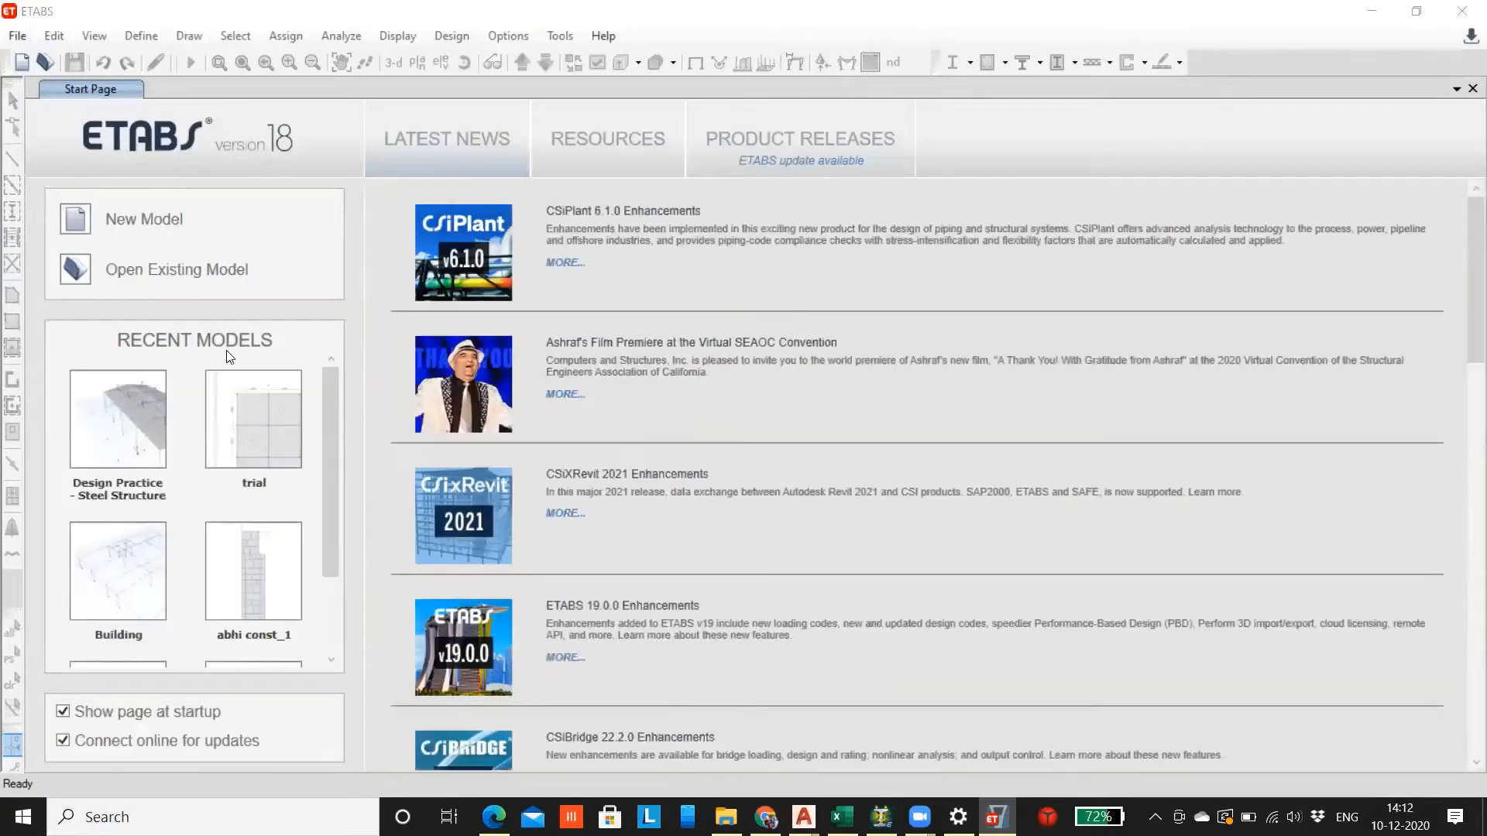
left_click(29, 39)
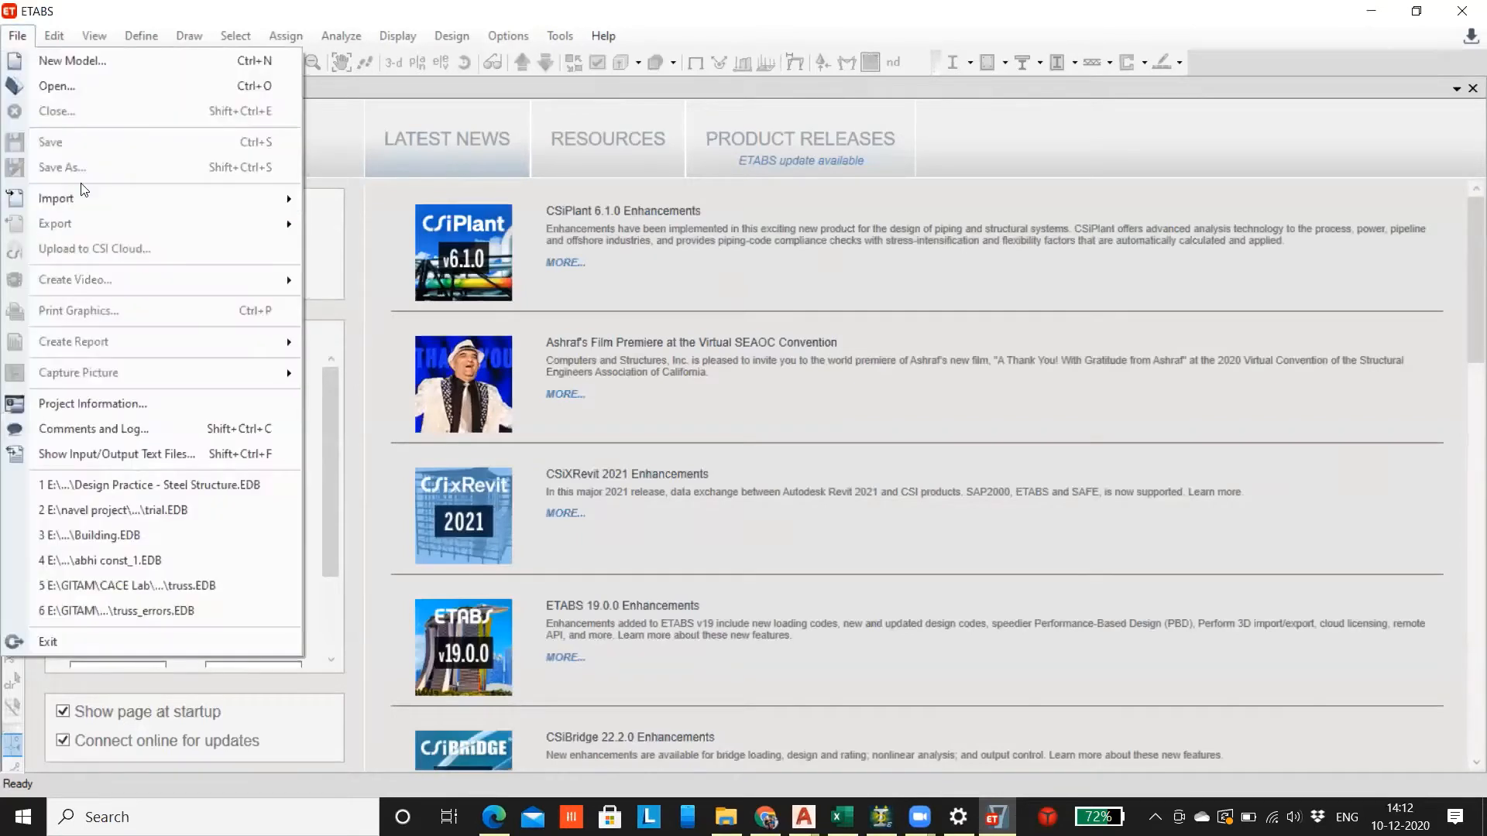
mouse_move(86, 203)
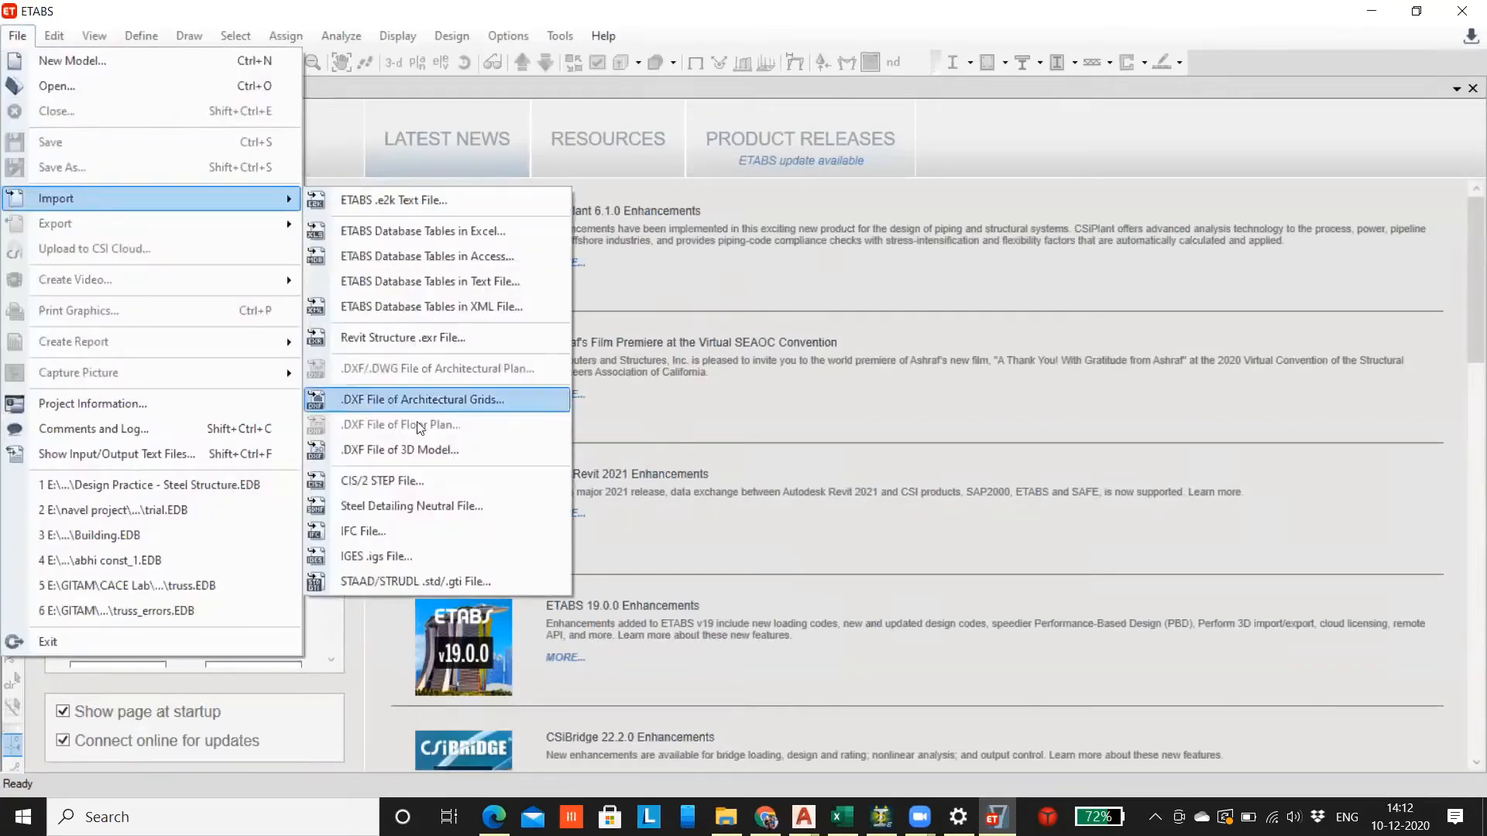
left_click(399, 403)
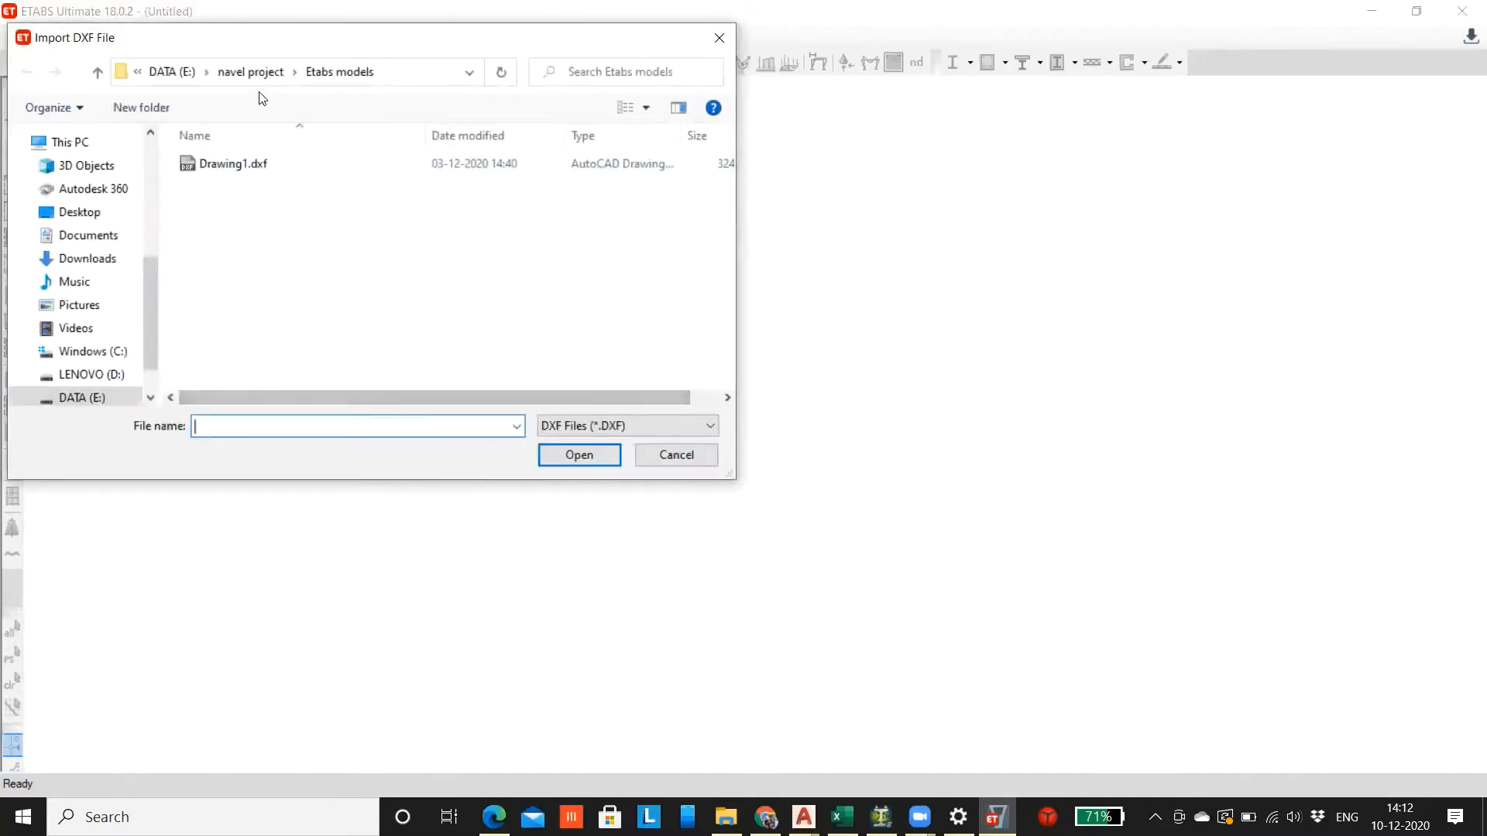
left_click(232, 72)
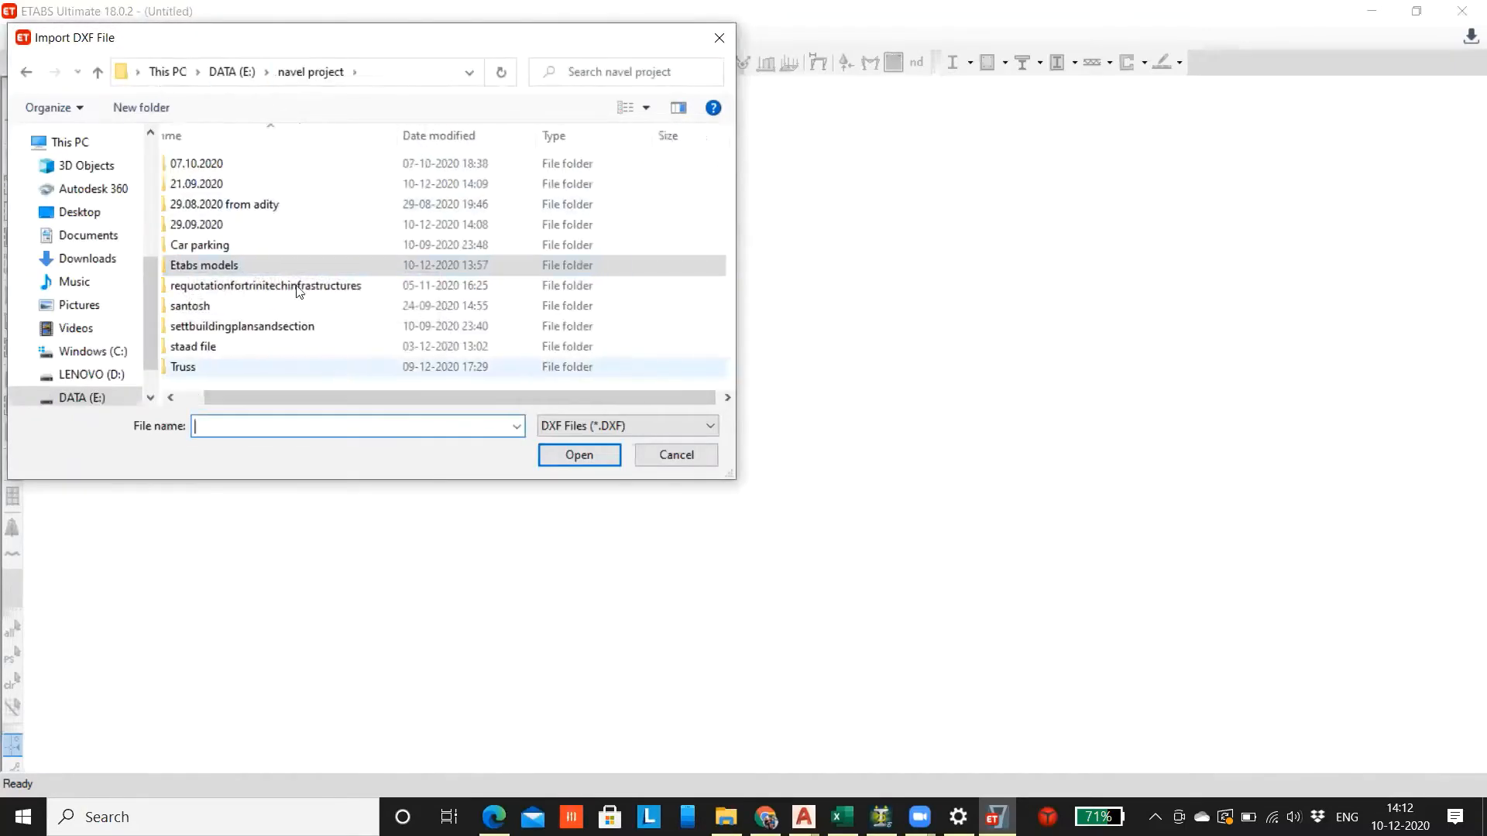
double_click(219, 264)
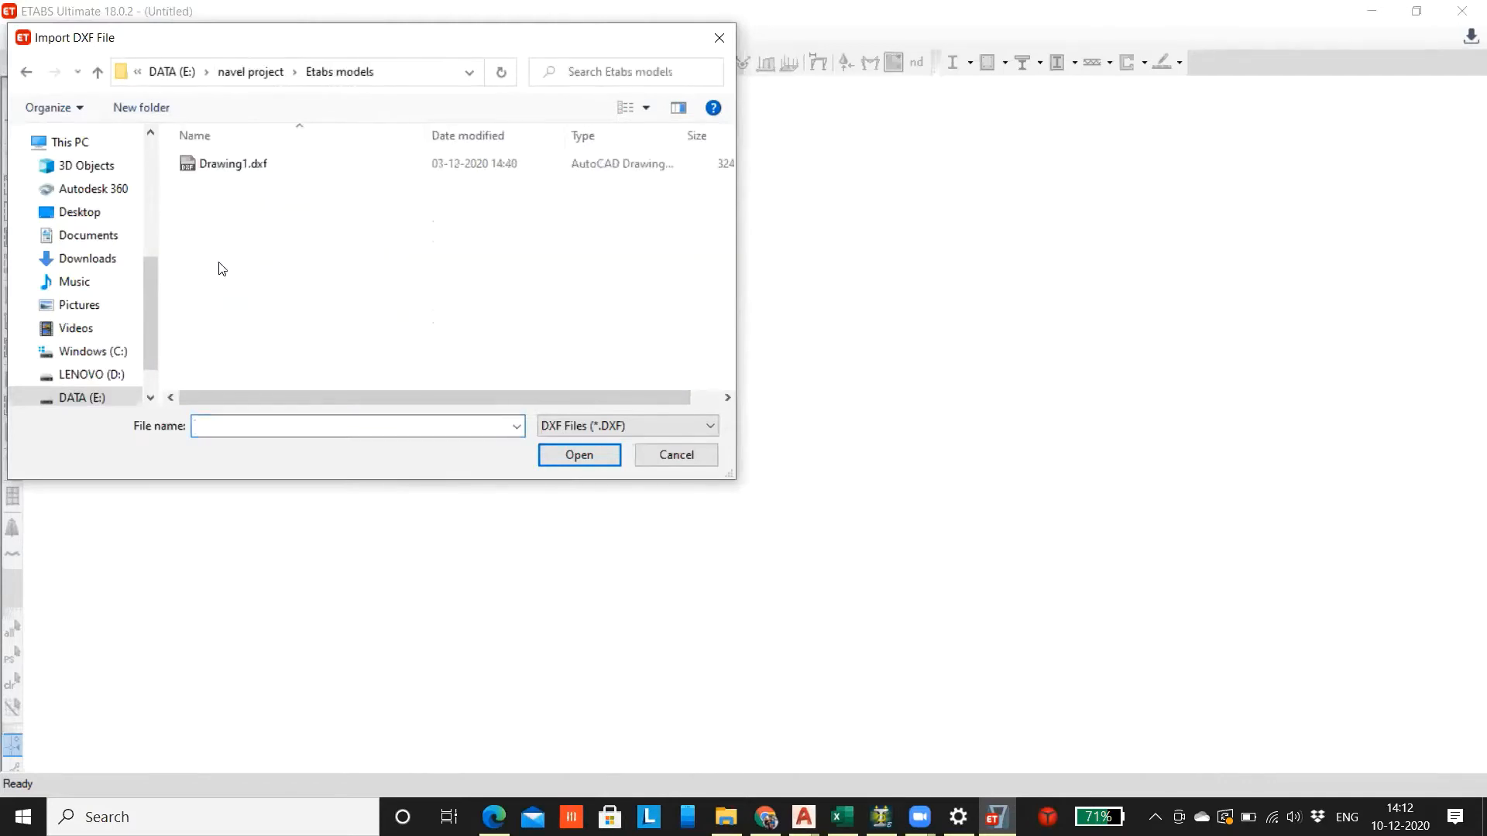
left_click(236, 164)
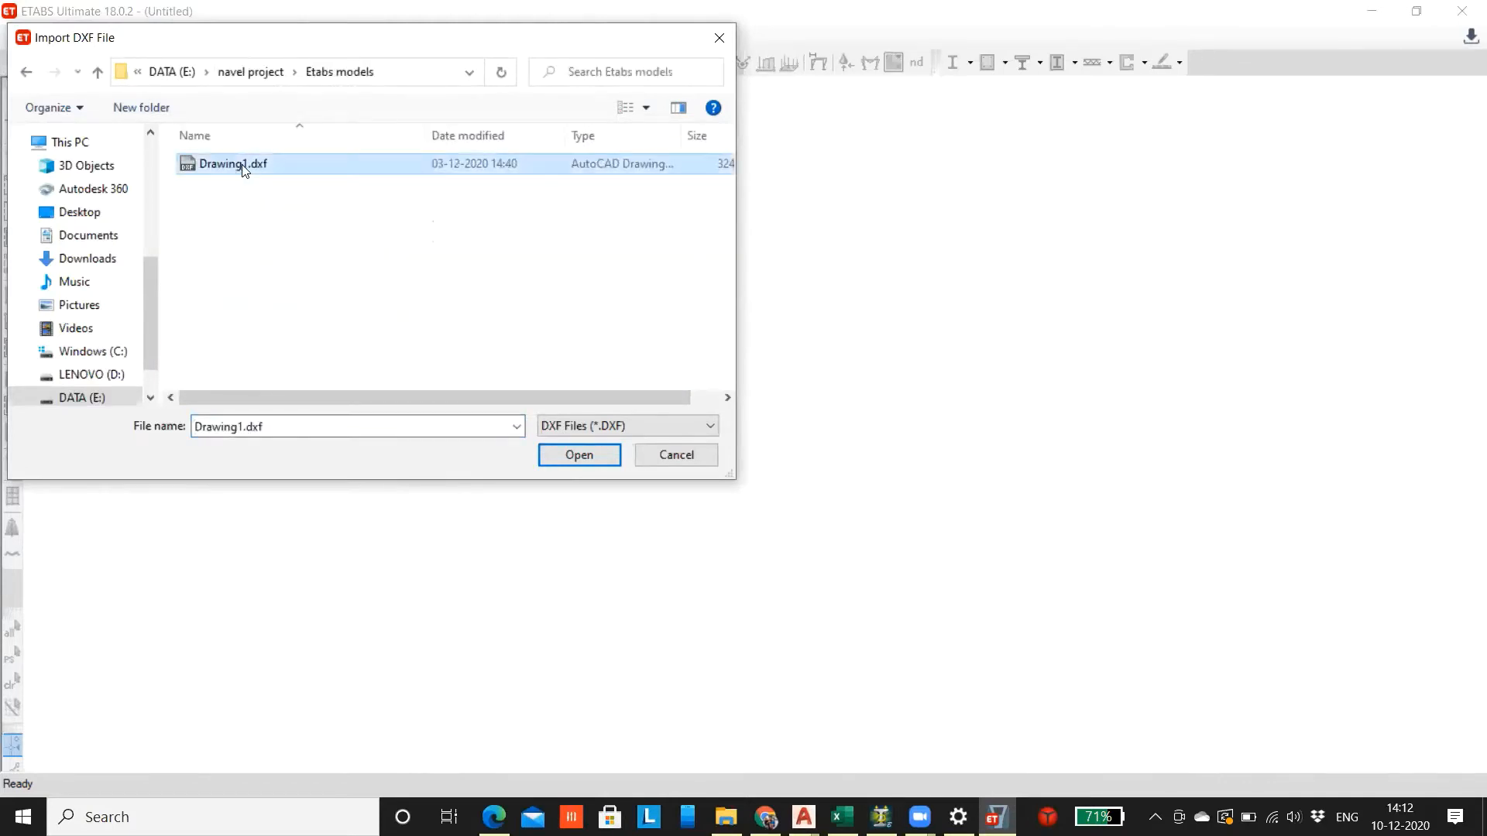
left_click(583, 456)
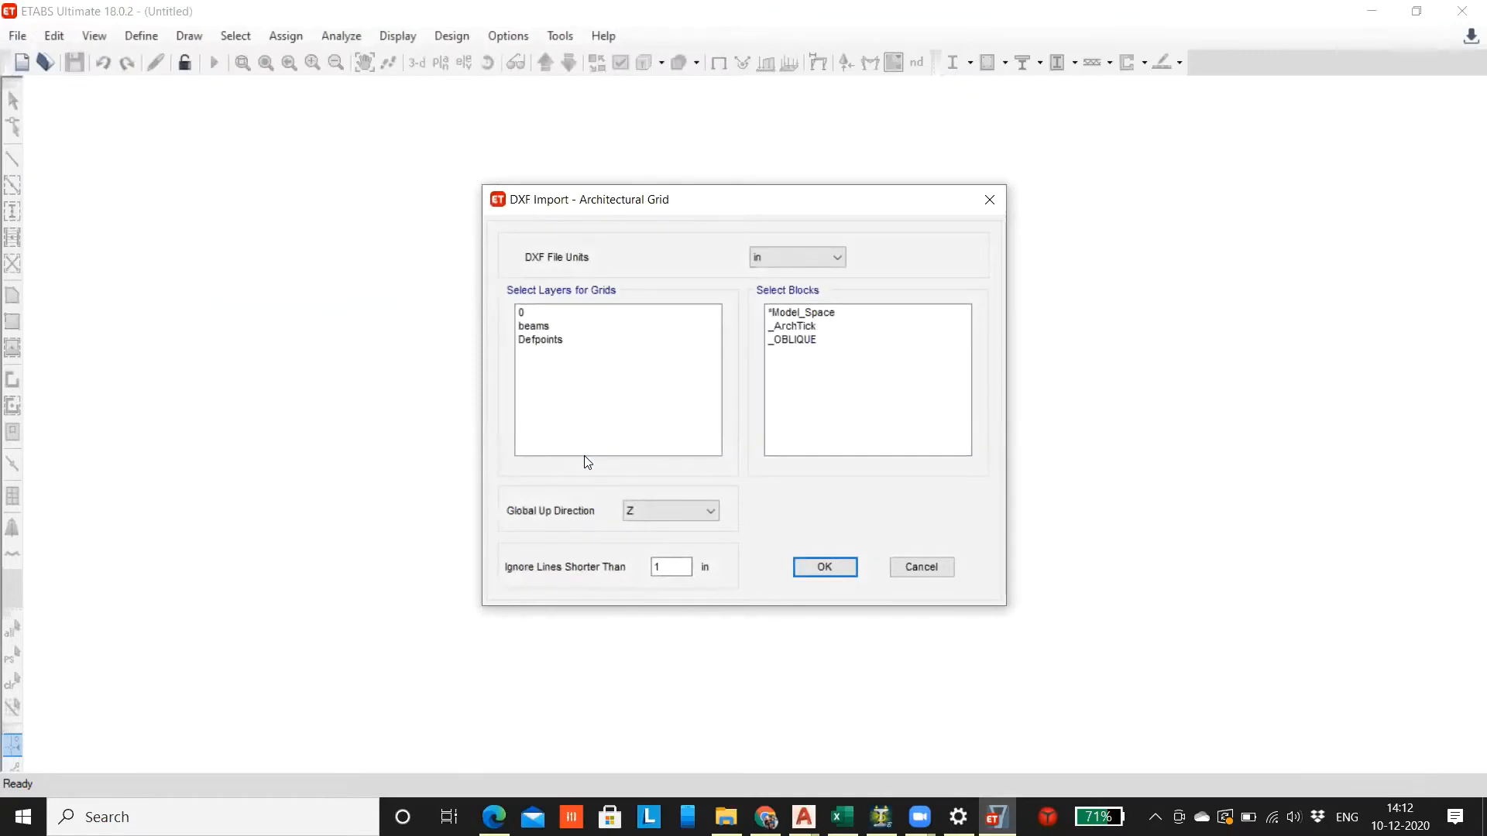
Set the DXF file units to m and import the grids from the beams layer
left_click(786, 260)
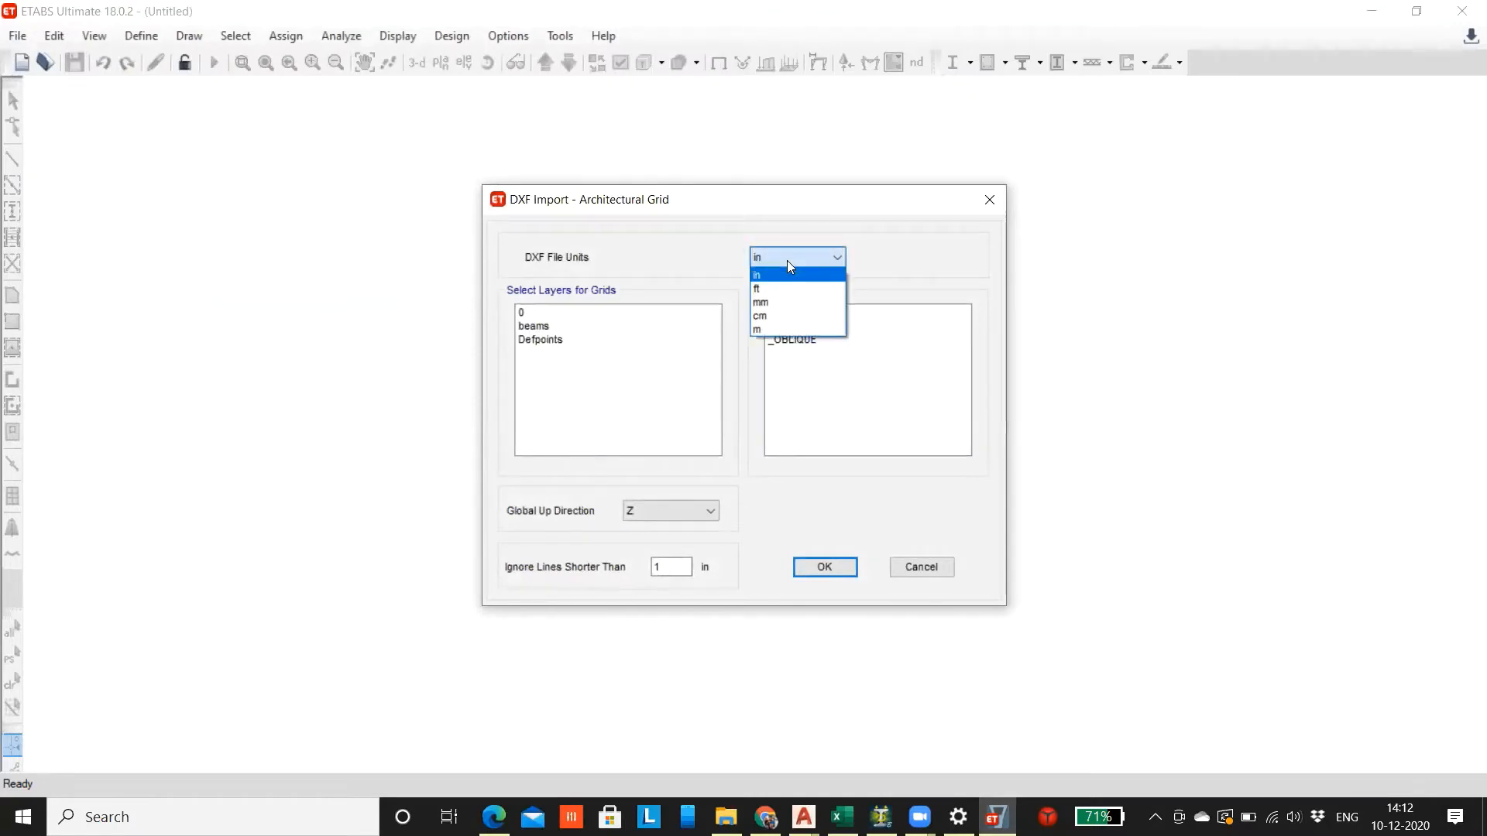
left_click(767, 328)
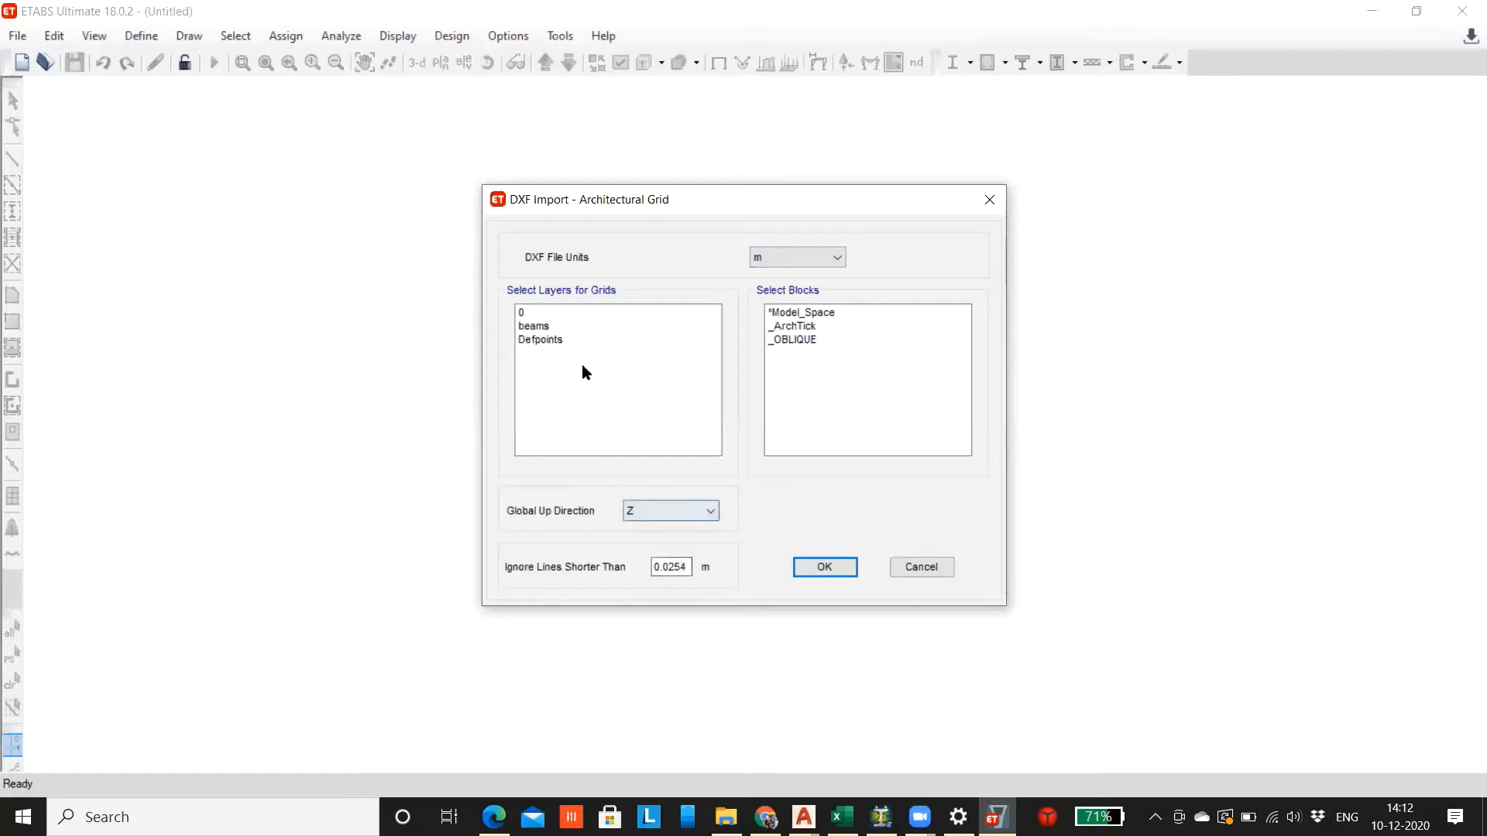
left_click(538, 328)
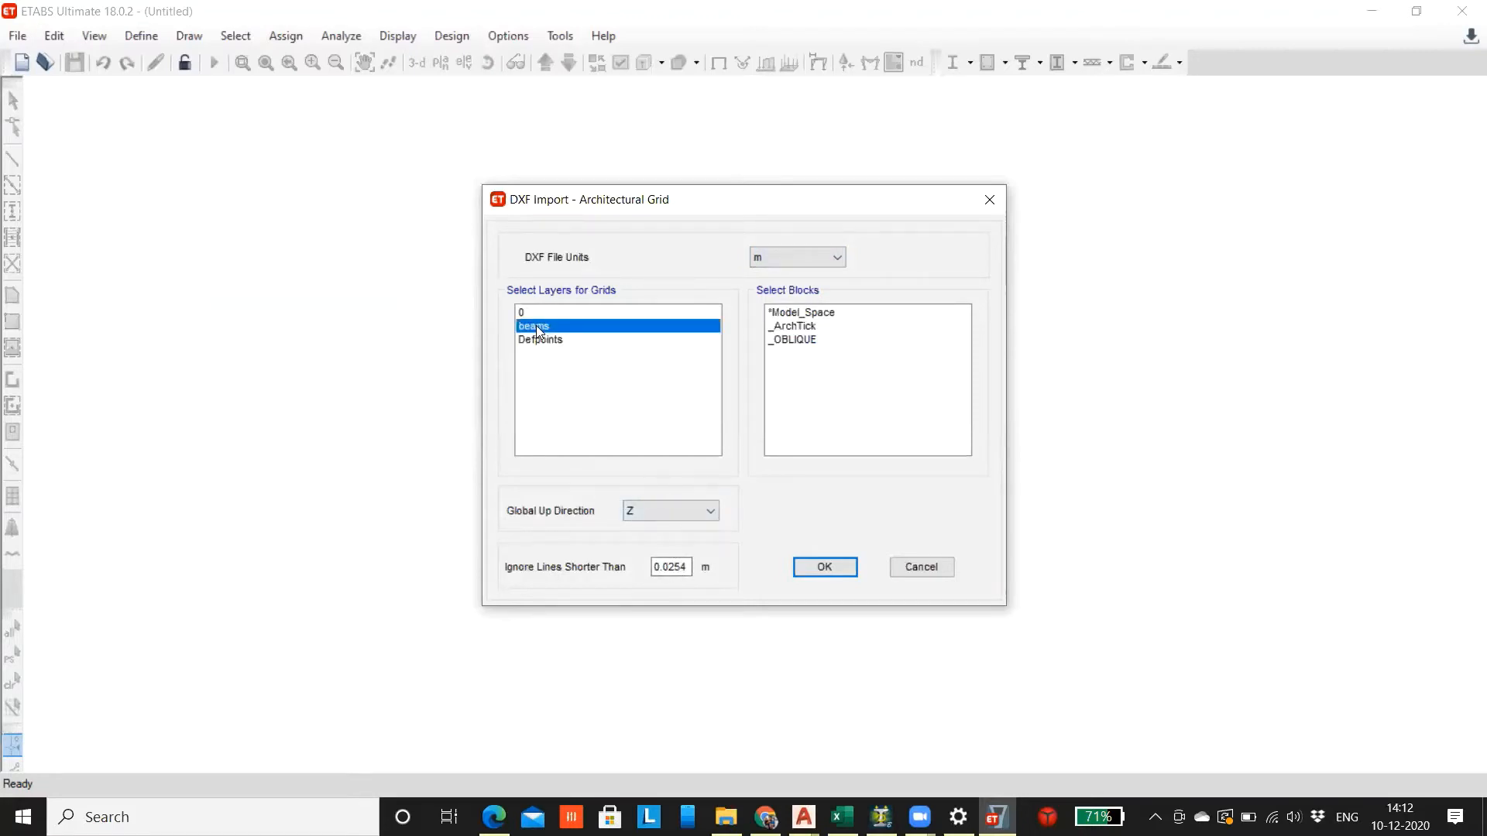
left_click(820, 568)
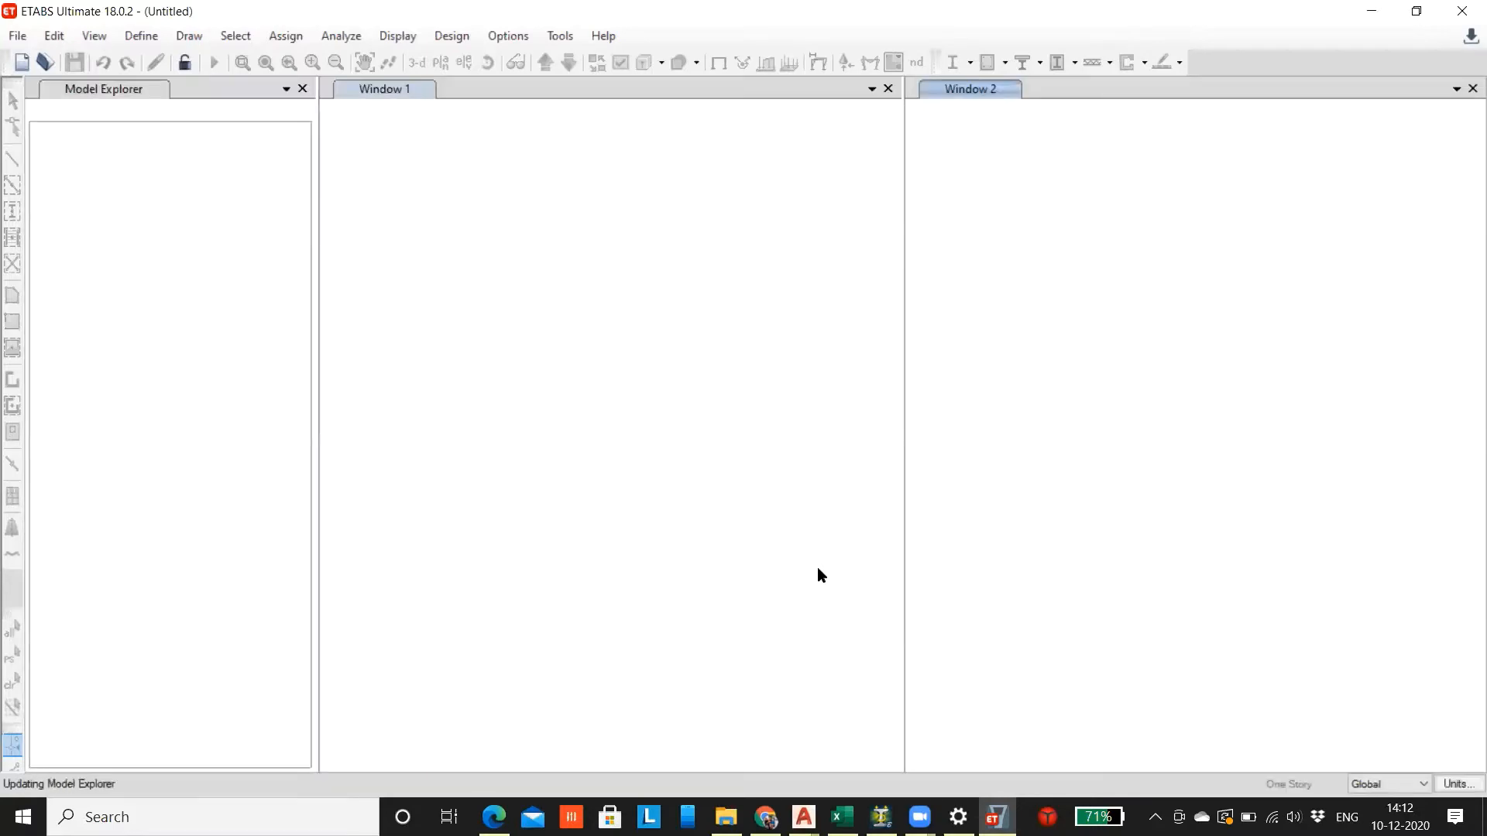
Save the model as trial1 in the Etabs models folder of navel project
key("ctrl+s")
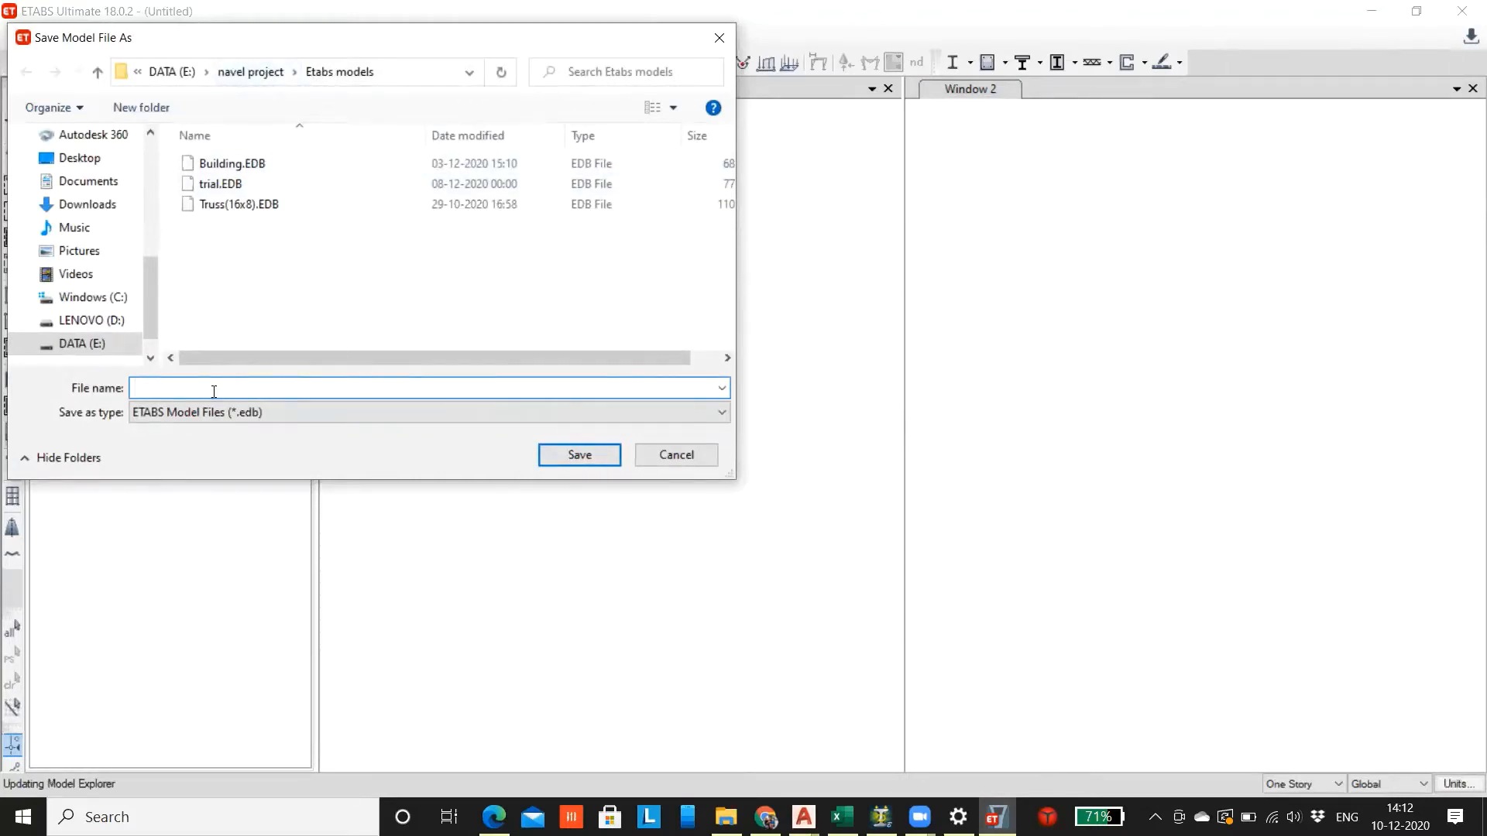
type("trial1")
left_click(253, 71)
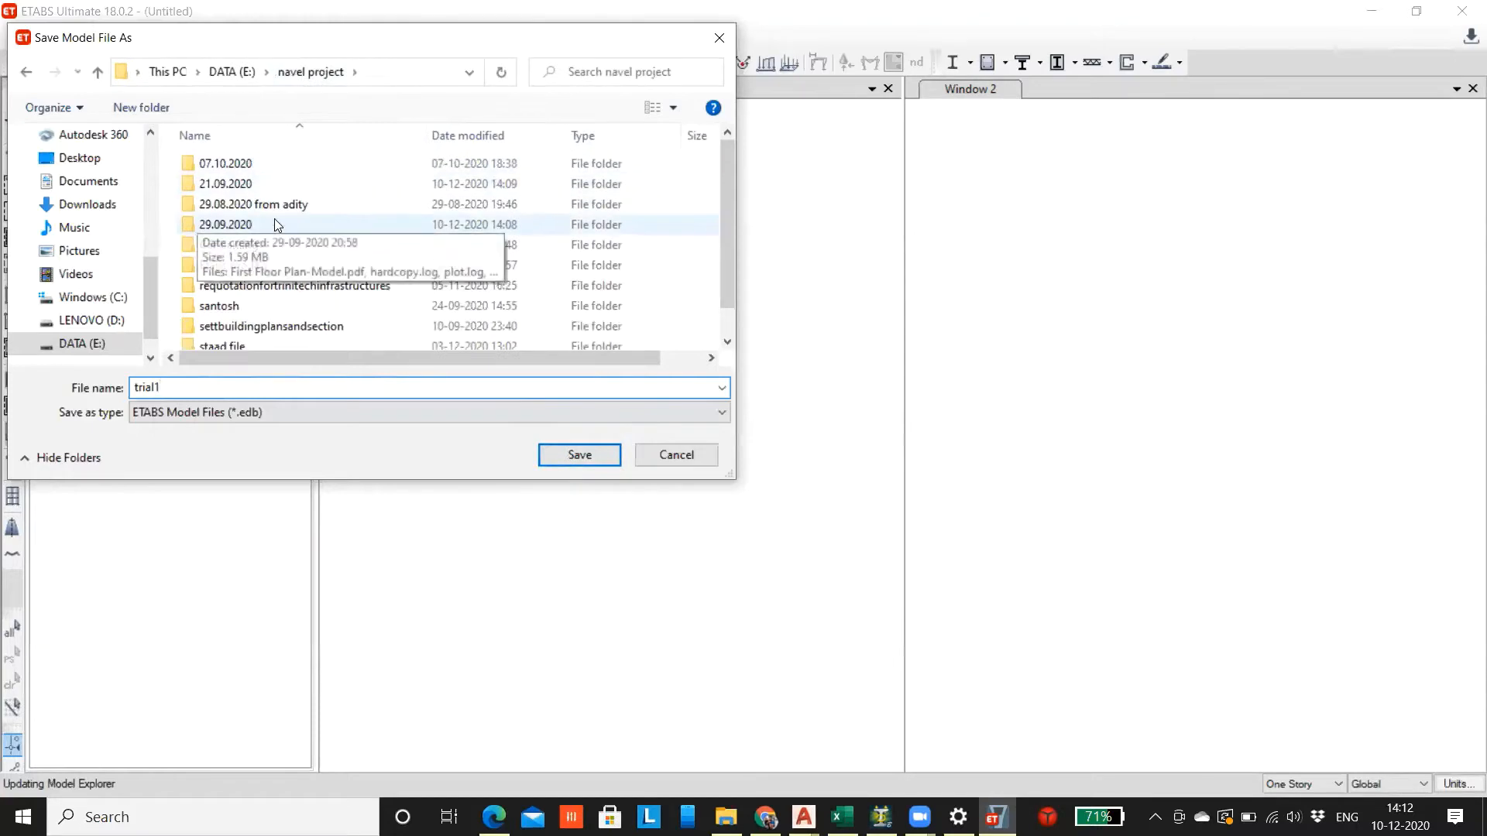
scroll(276, 224, "down", 1)
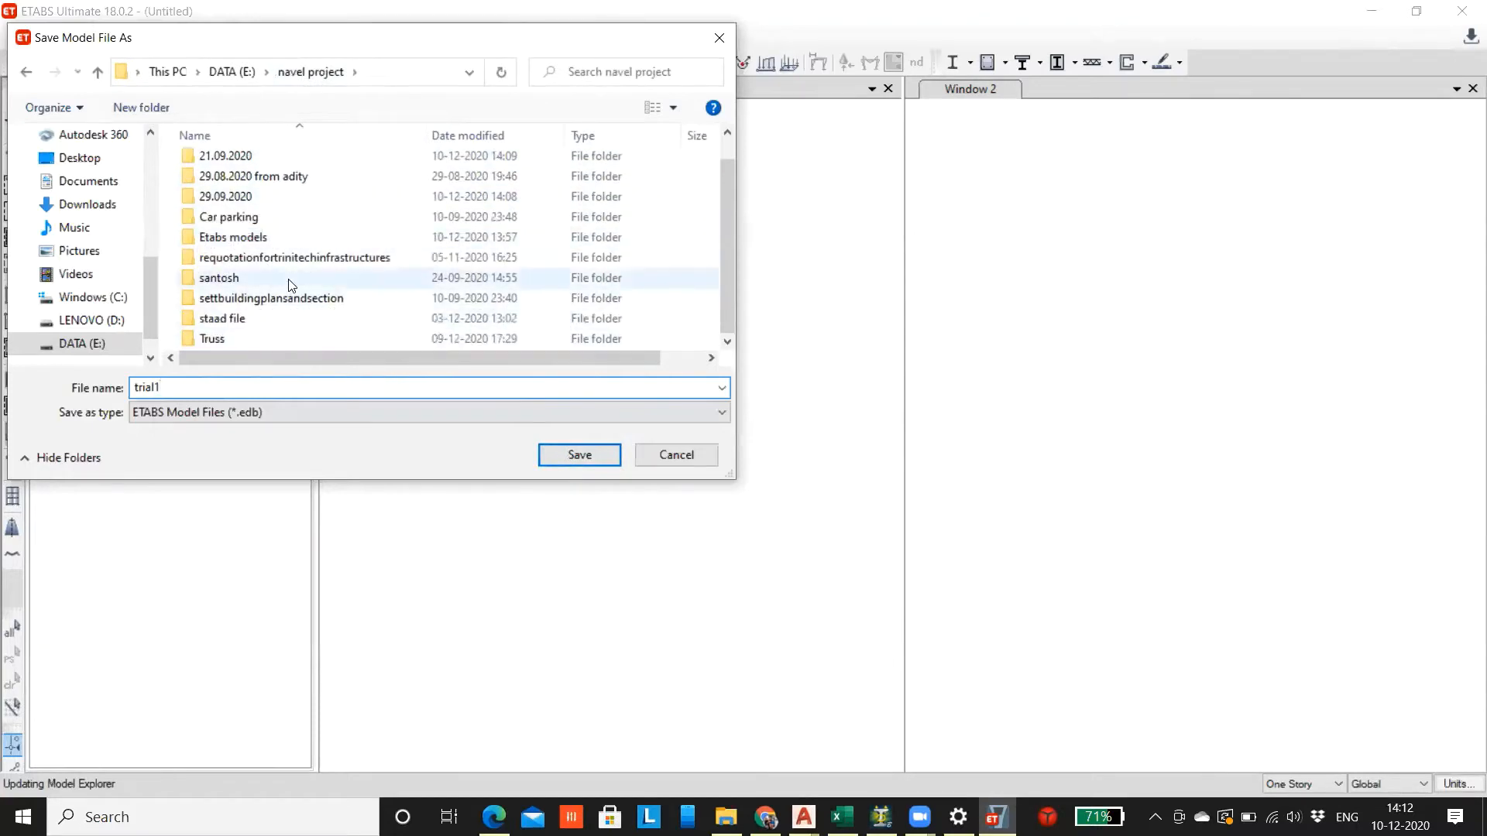
left_click(260, 240)
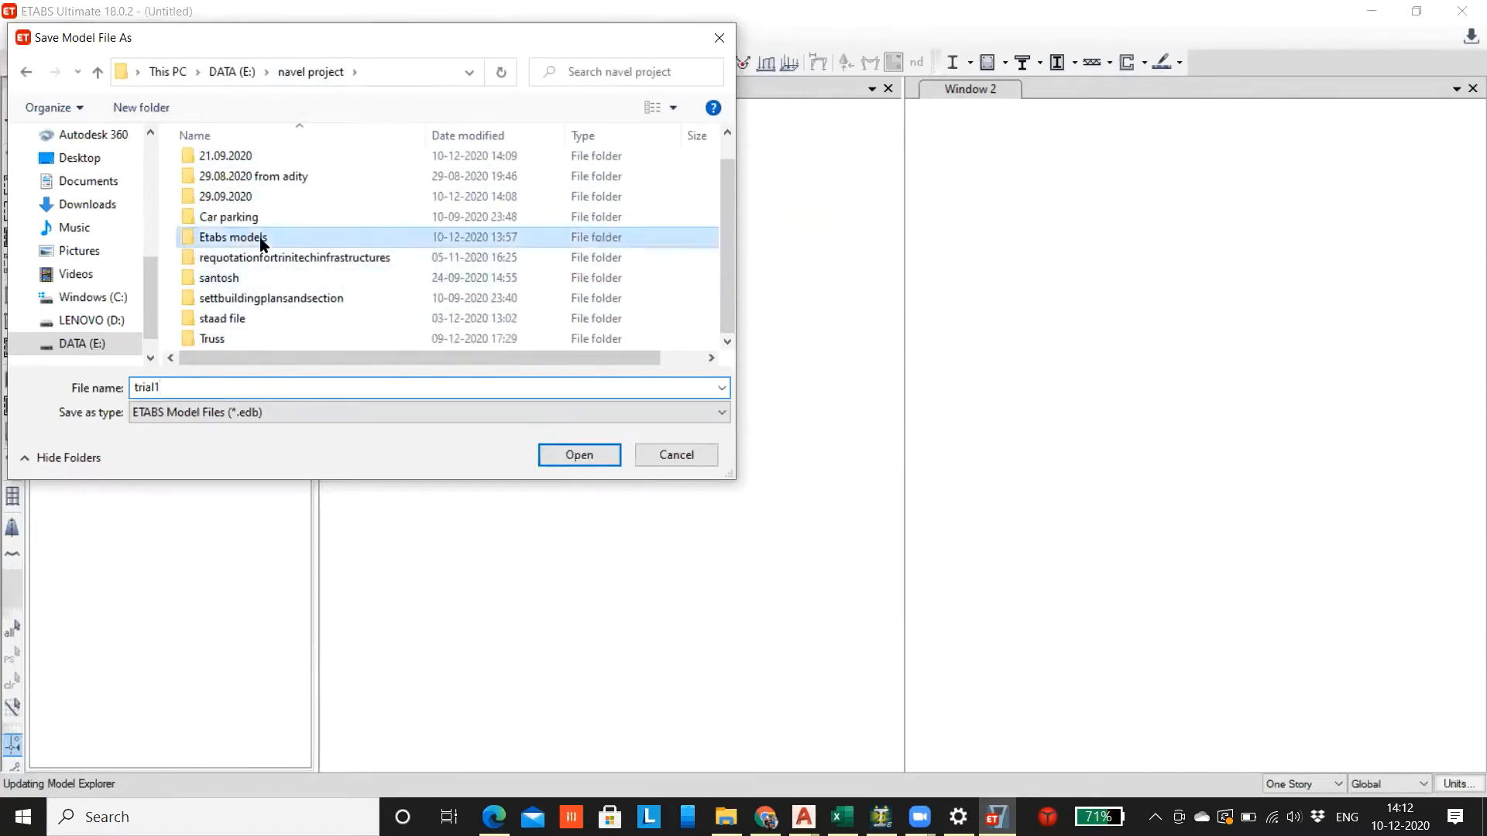
double_click(258, 237)
left_click(578, 453)
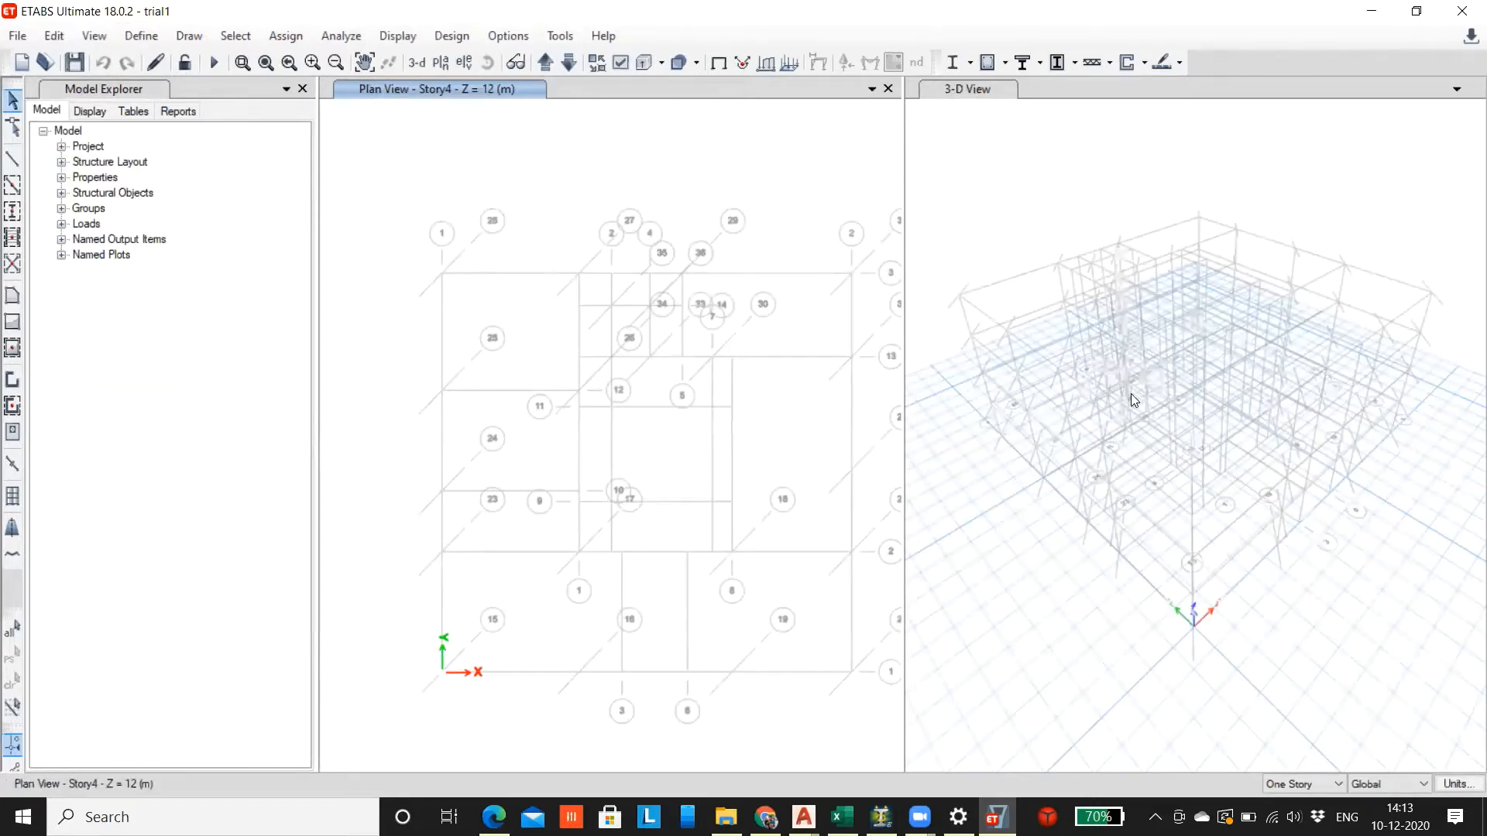
key("ctrl+s")
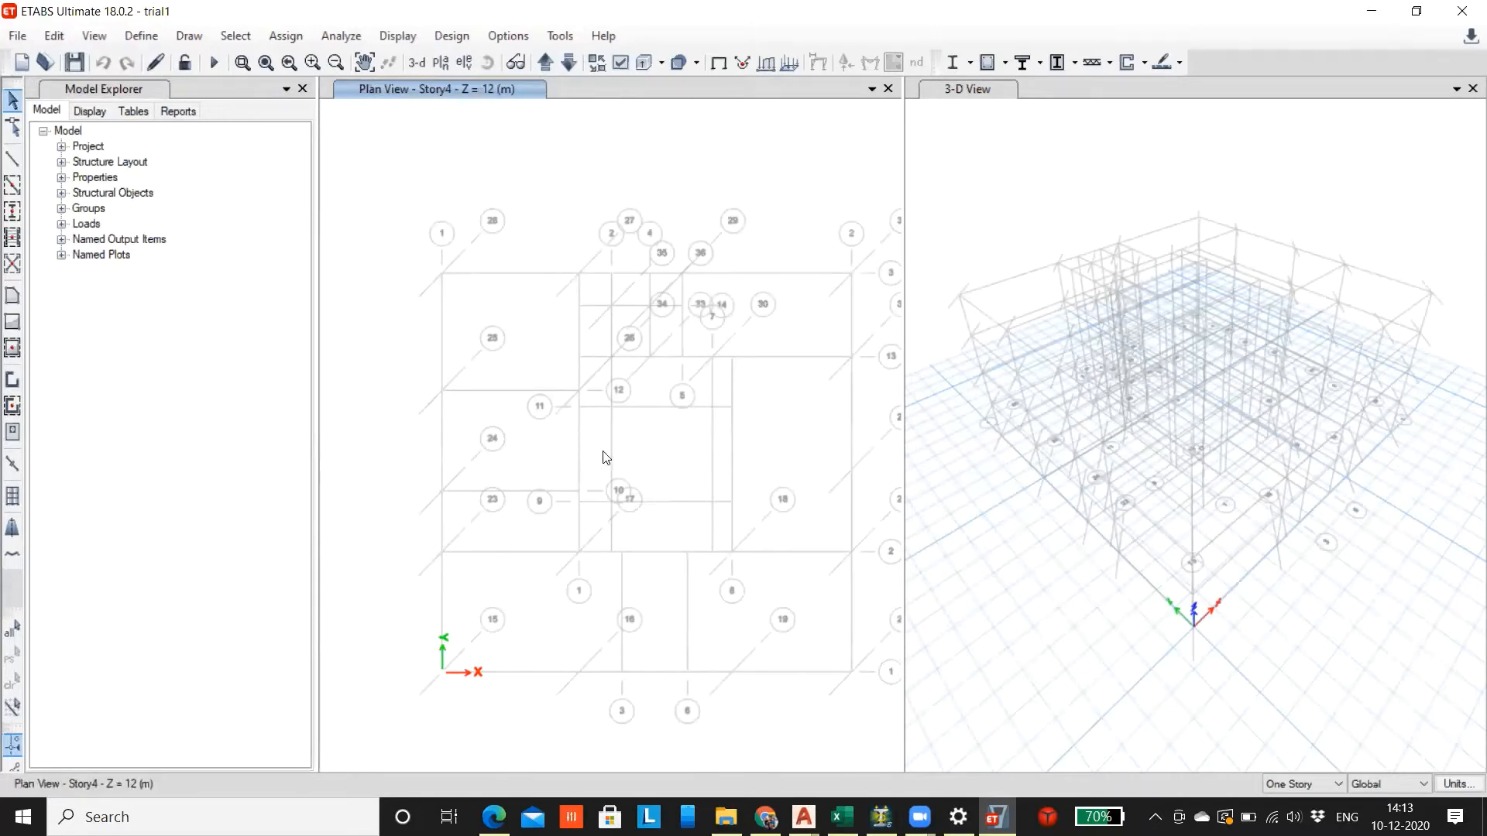
Switch to AutoCAD and examine the beam grid layout in Drawing1.dwg
middle_click_drag(719, 470, 671, 462)
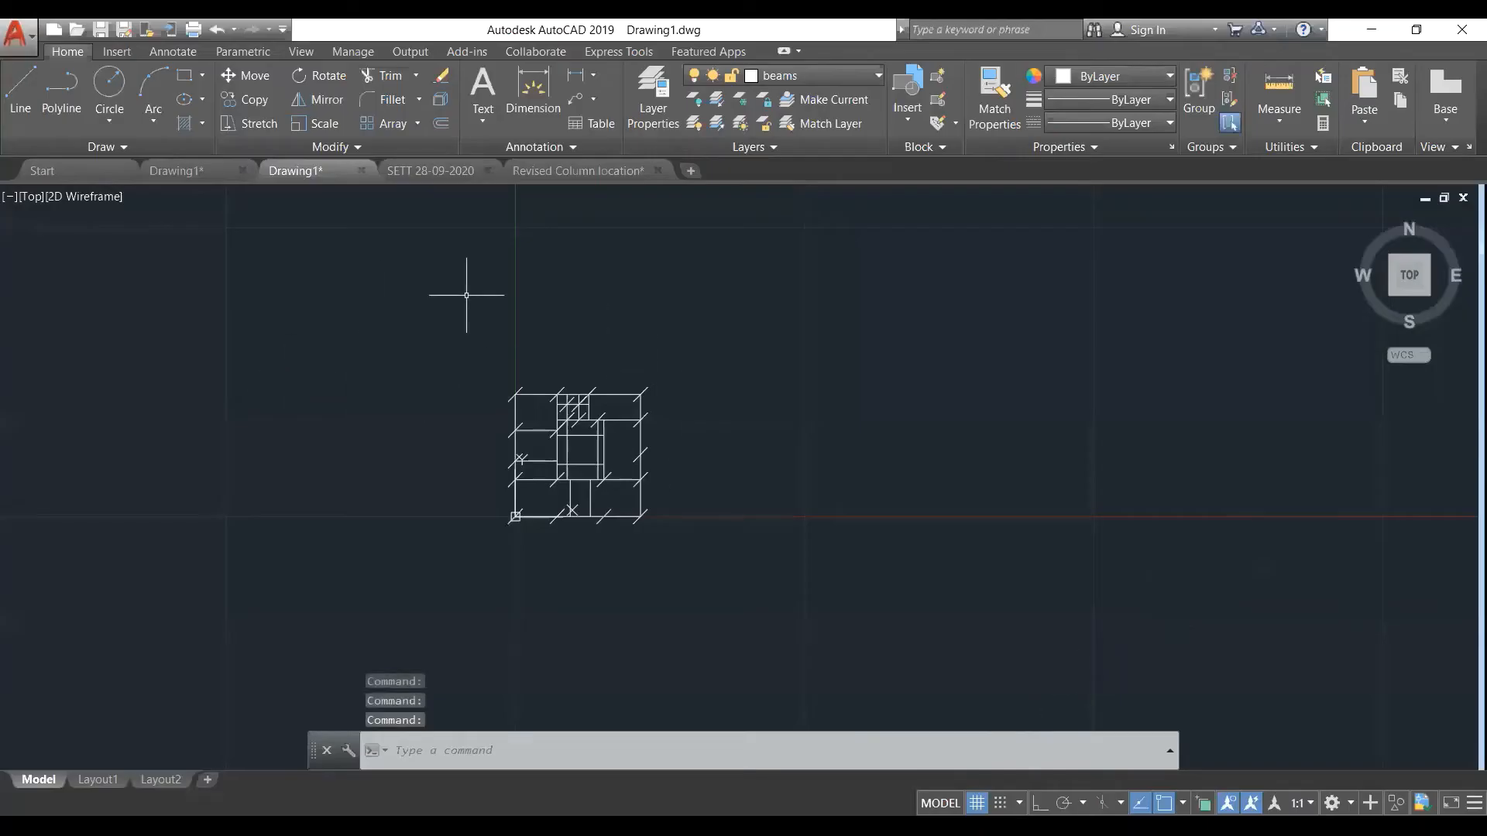
scroll(592, 490, "up", 4)
middle_click_drag(547, 407, 564, 453)
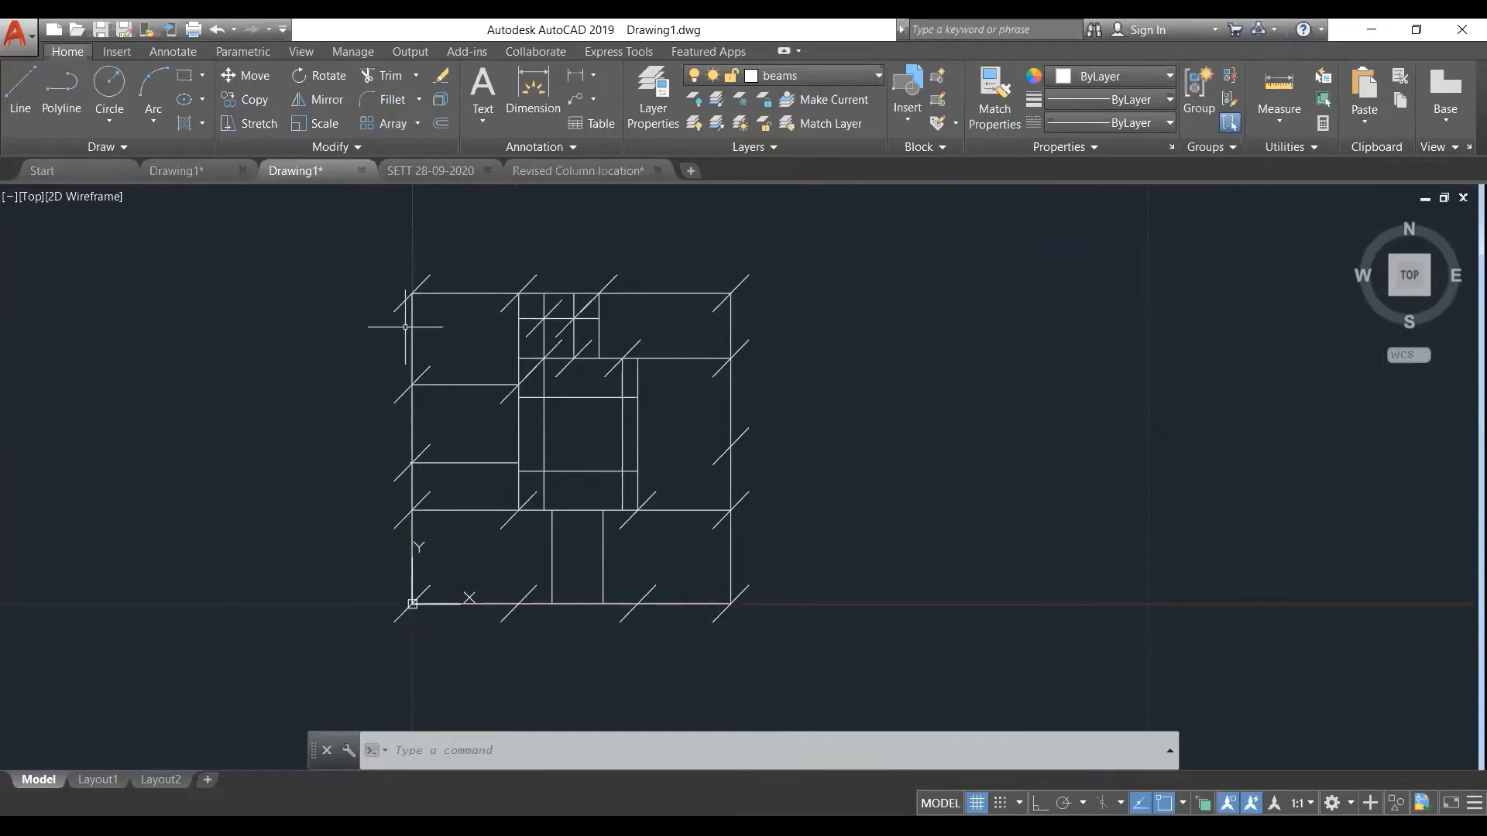
Examine the ground floor and first floor plans in Revised Column location.dwg, including their walls and column positions
left_click(579, 171)
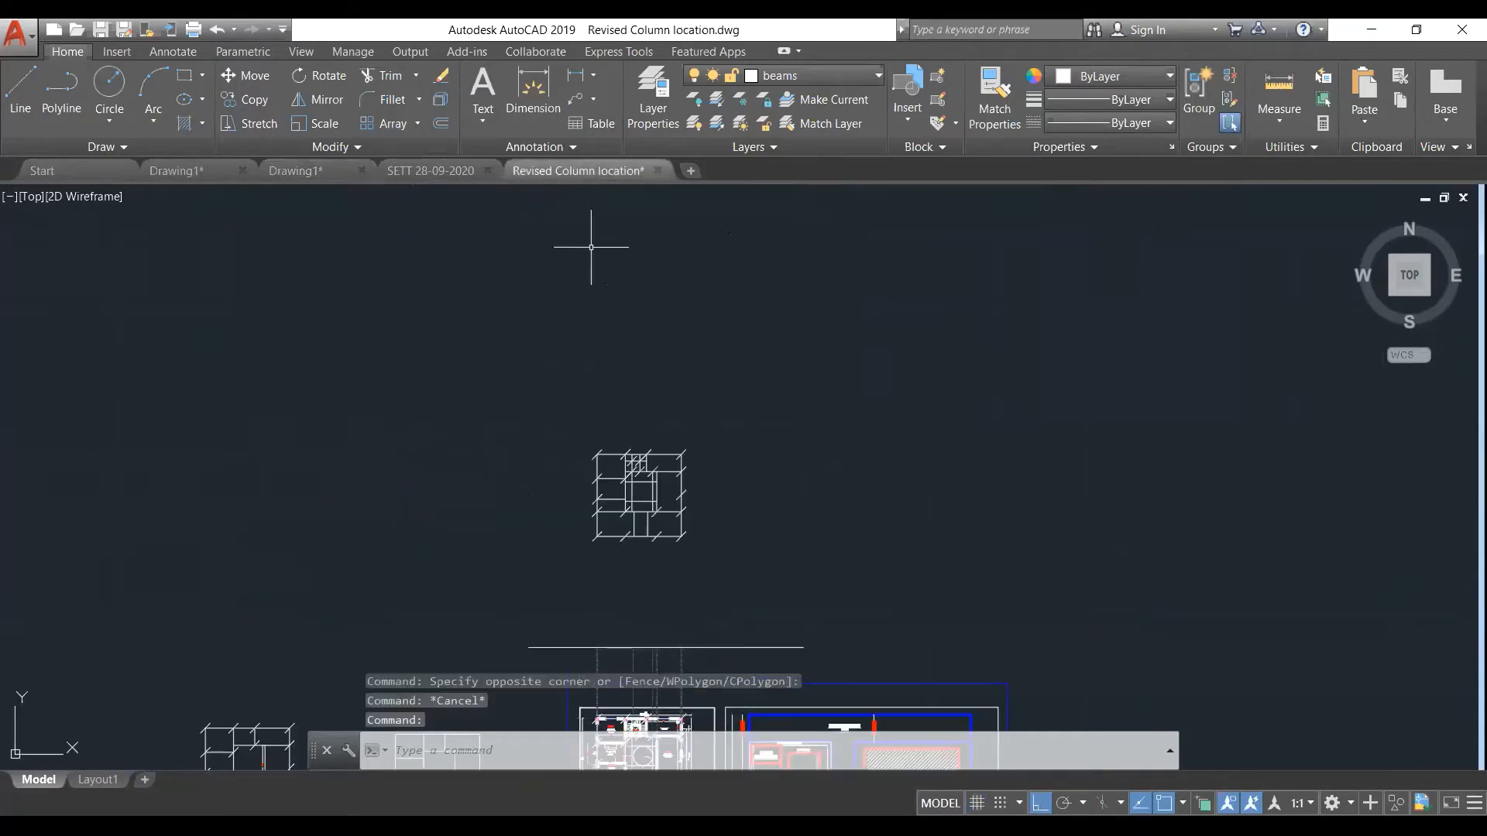
scroll(539, 664, "down", 2)
scroll(539, 663, "up", 8)
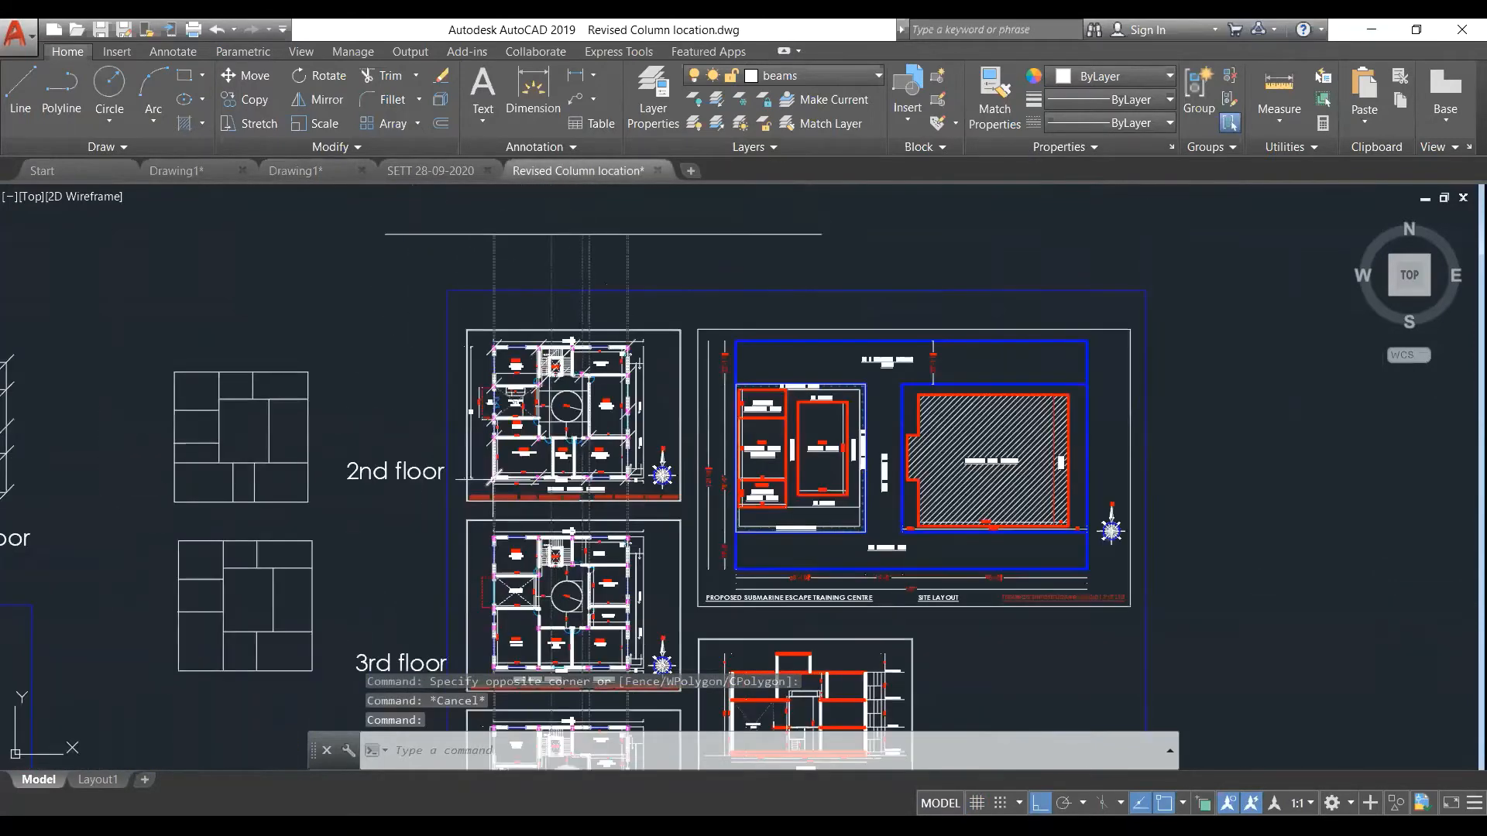
scroll(631, 512, "up", 4)
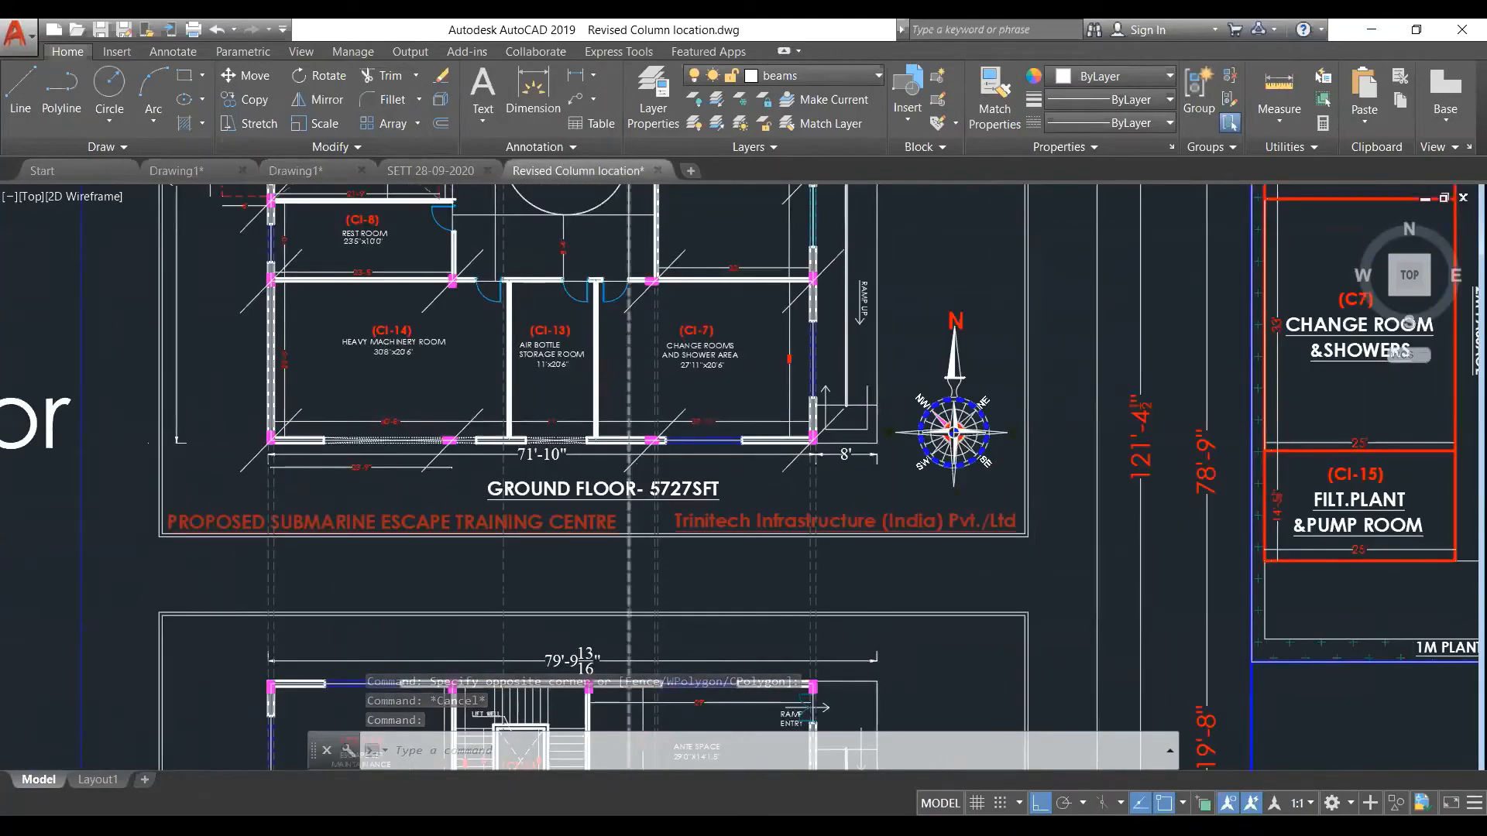
scroll(629, 534, "down", 2)
scroll(628, 418, "down", 5)
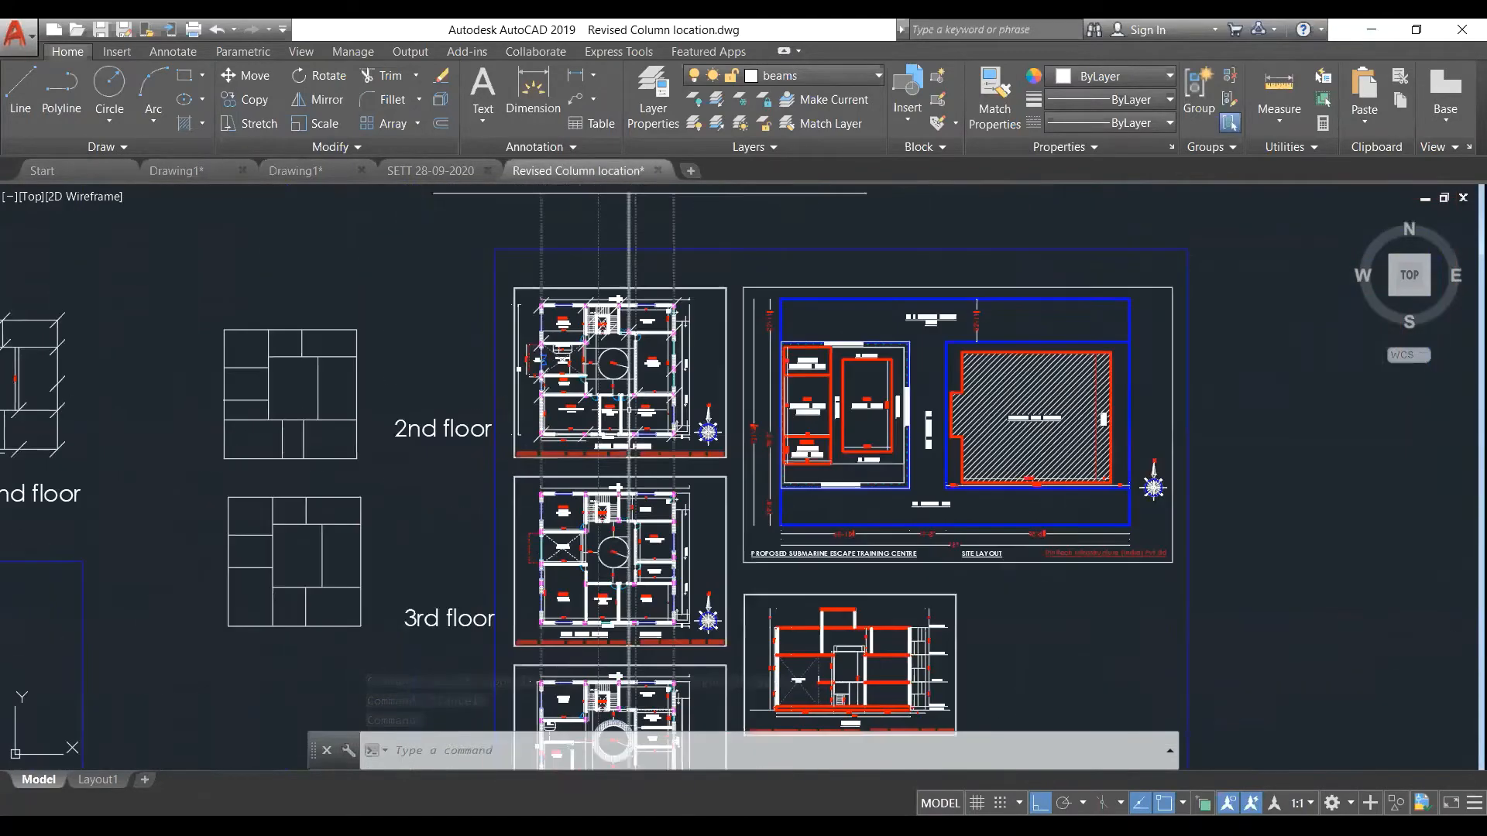
scroll(603, 604, "up", 4)
middle_click_drag(608, 606, 597, 502)
middle_click_drag(615, 592, 632, 676)
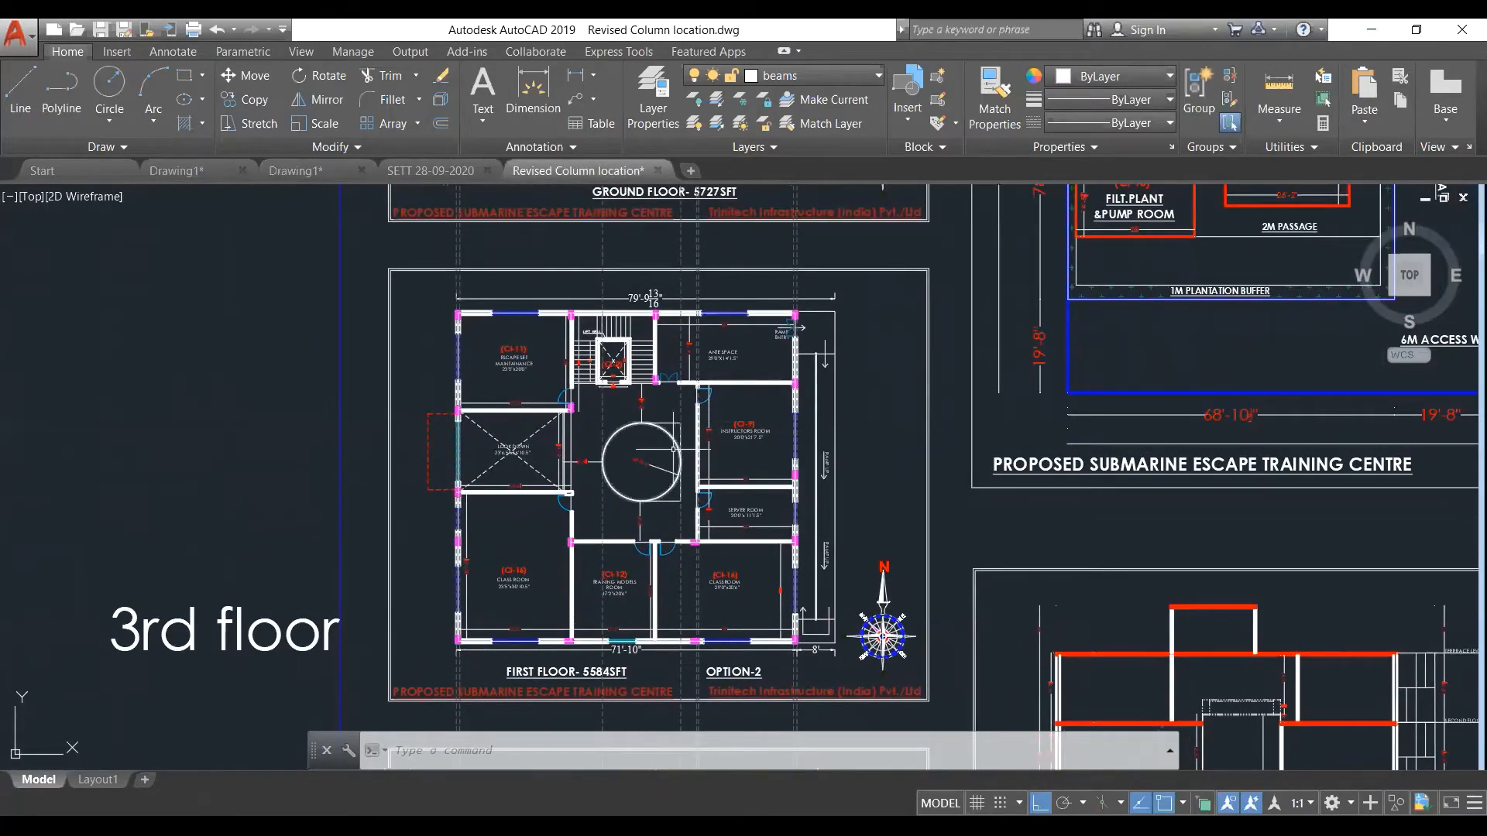
scroll(590, 562, "down", 2)
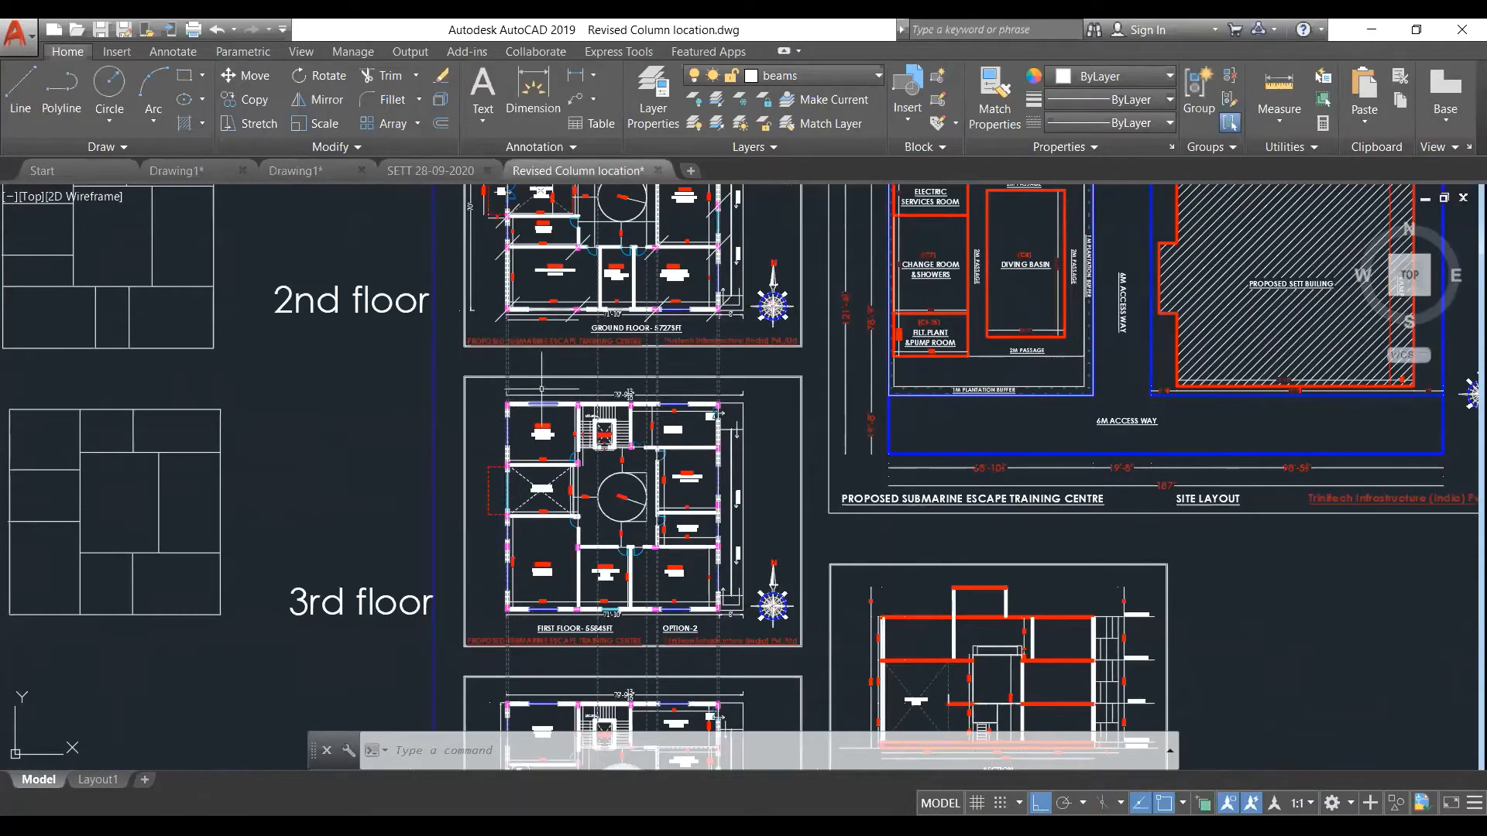
mouse_move(539, 359)
middle_mouse_down()
mouse_move(540, 514)
mouse_move(565, 370)
middle_mouse_up()
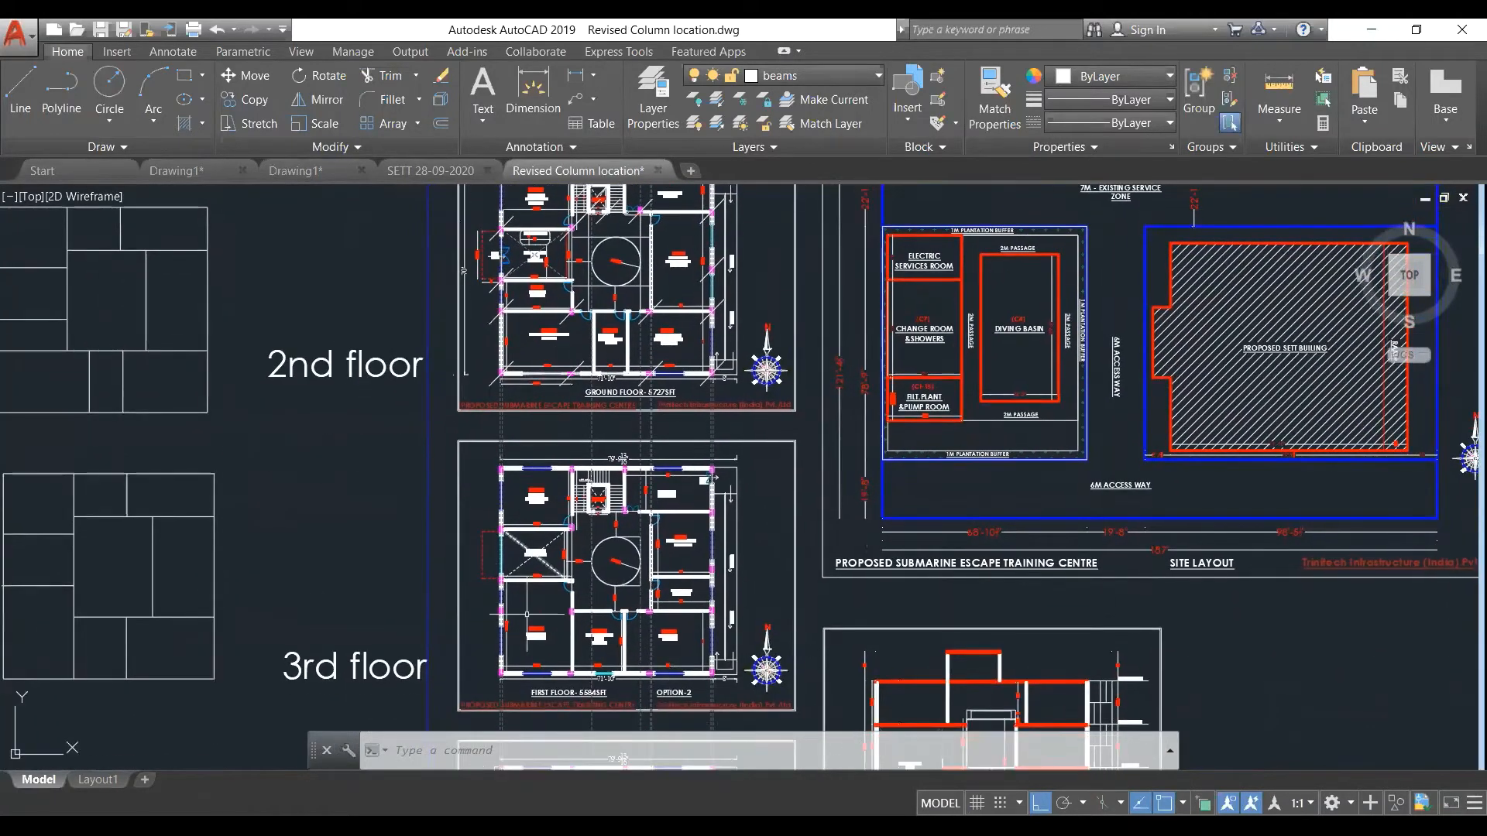
middle_click_drag(487, 634, 485, 524)
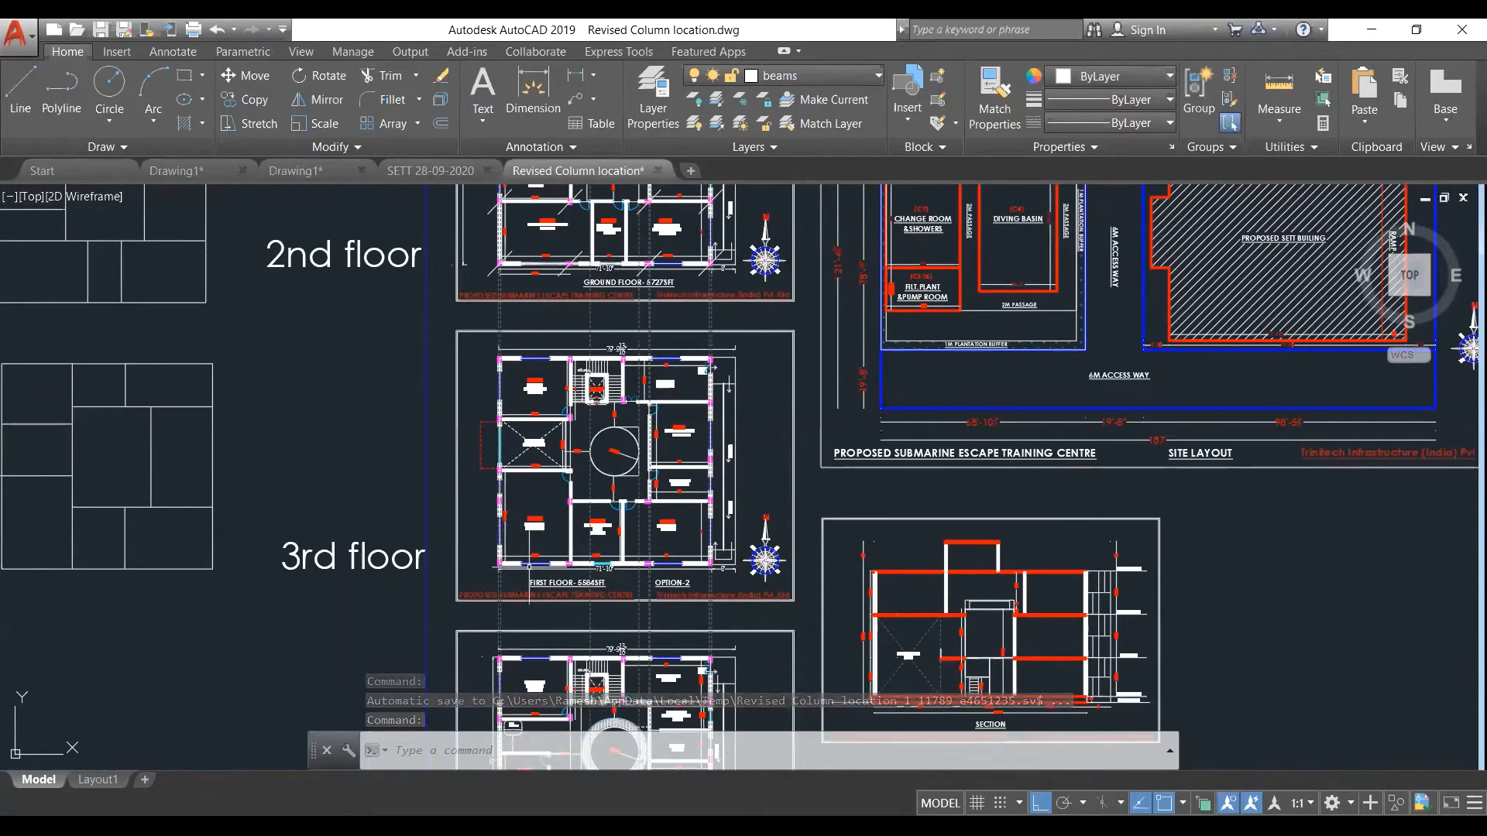
mouse_move(518, 429)
middle_mouse_down()
mouse_move(511, 539)
mouse_move(512, 460)
middle_mouse_up()
Inspect the beam line layout drawn above the floor plans, and return to the matching layout in Drawing1.dwg
middle_click_drag(569, 354, 572, 650)
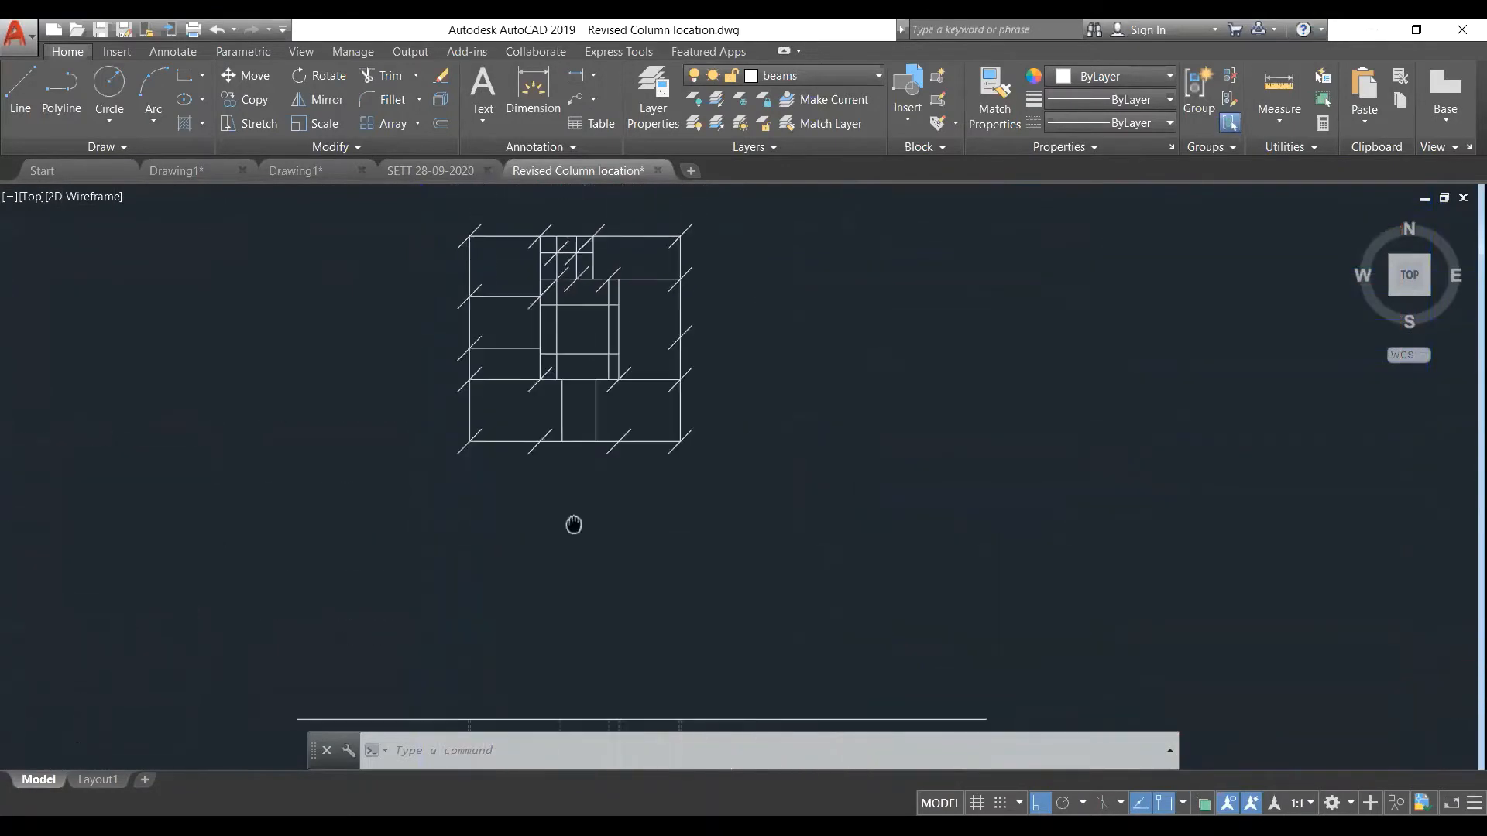
middle_click_drag(570, 521, 674, 663)
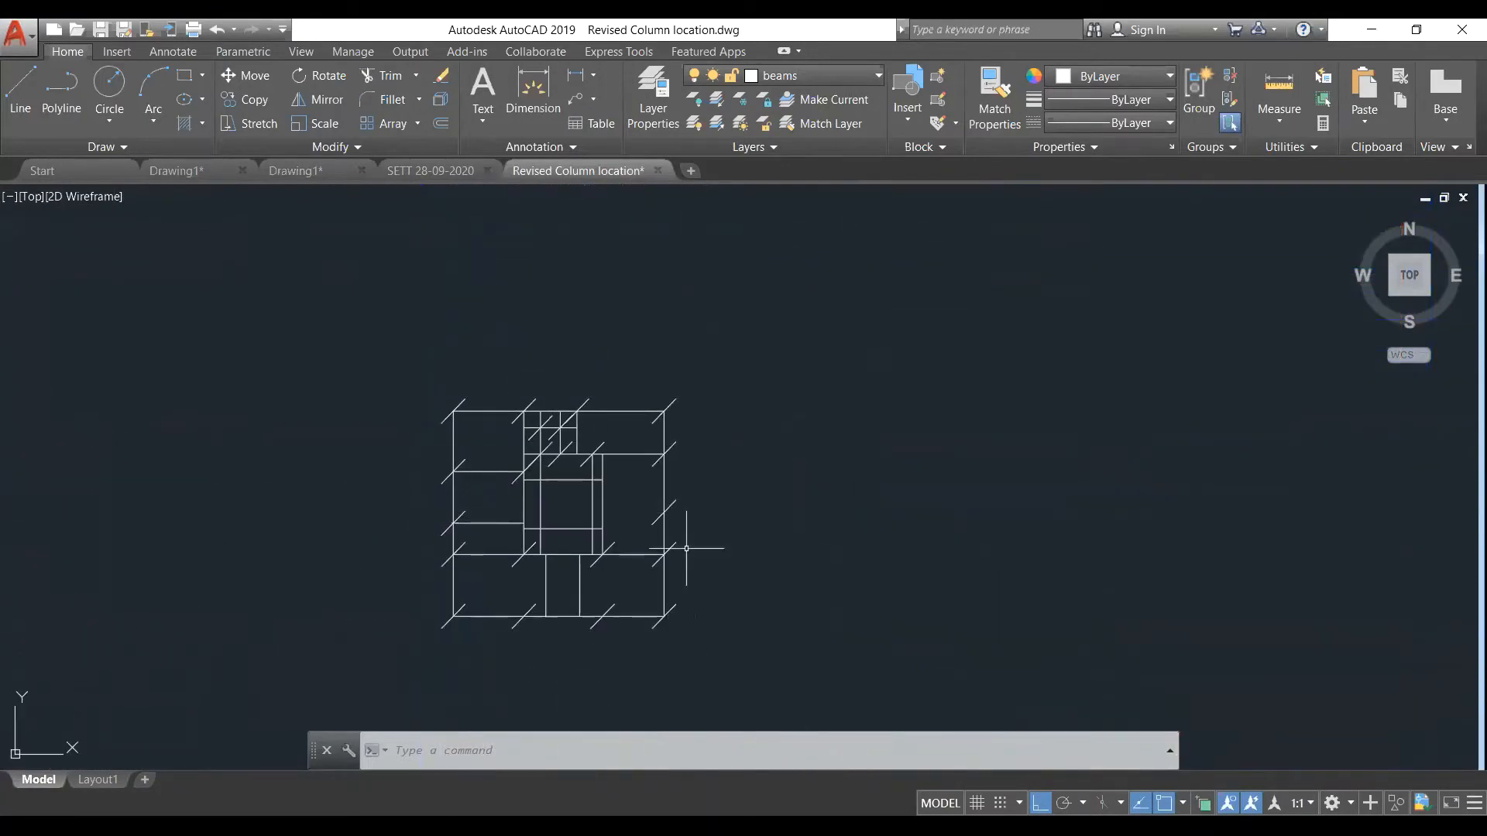
middle_click_drag(546, 604, 539, 537)
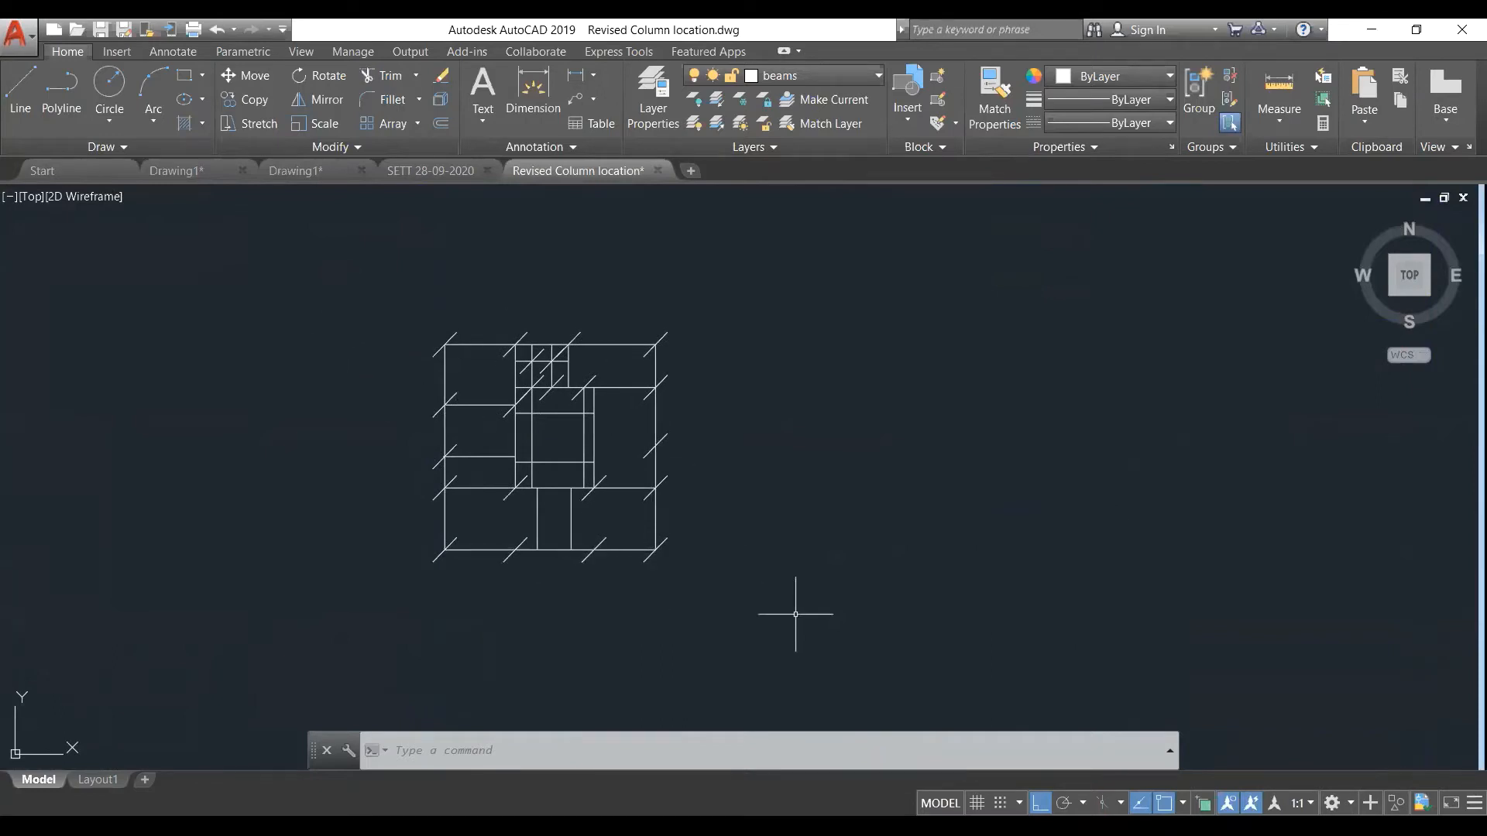
left_click(314, 171)
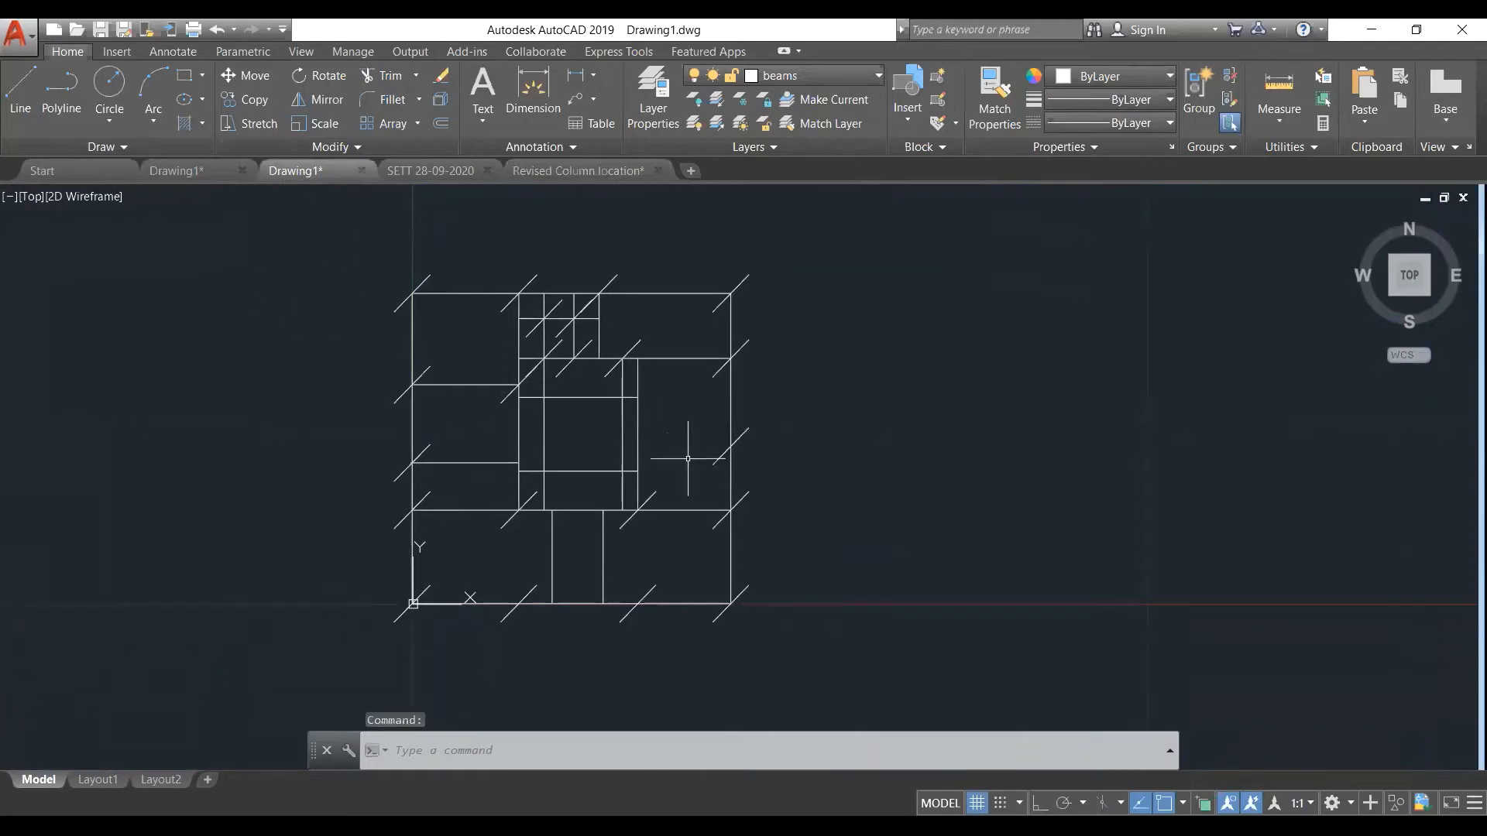
scroll(667, 373, "down", 6)
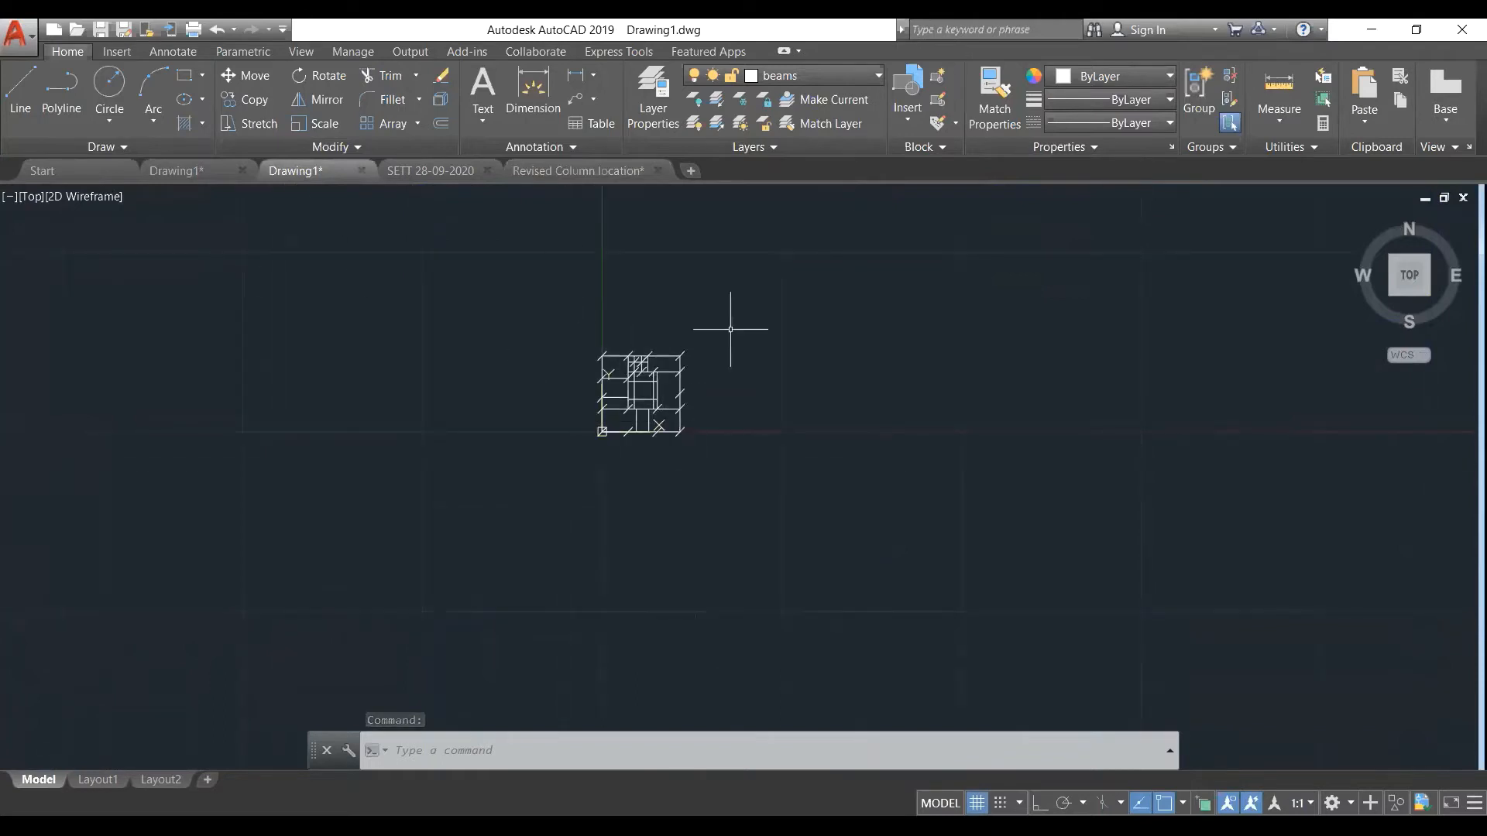
scroll(720, 349, "up", 2)
scroll(708, 371, "down", 4)
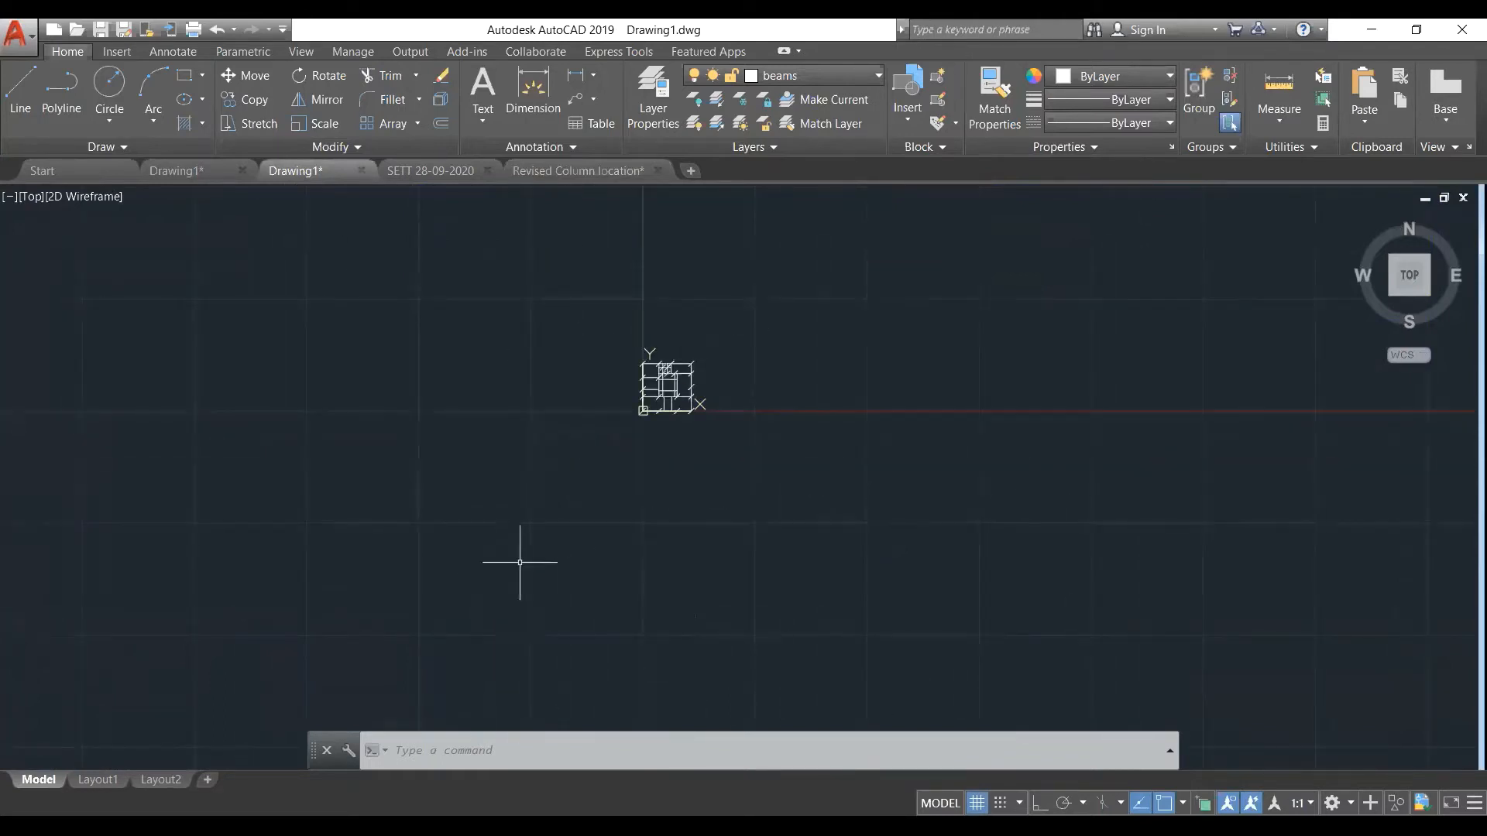
scroll(737, 359, "up", 3)
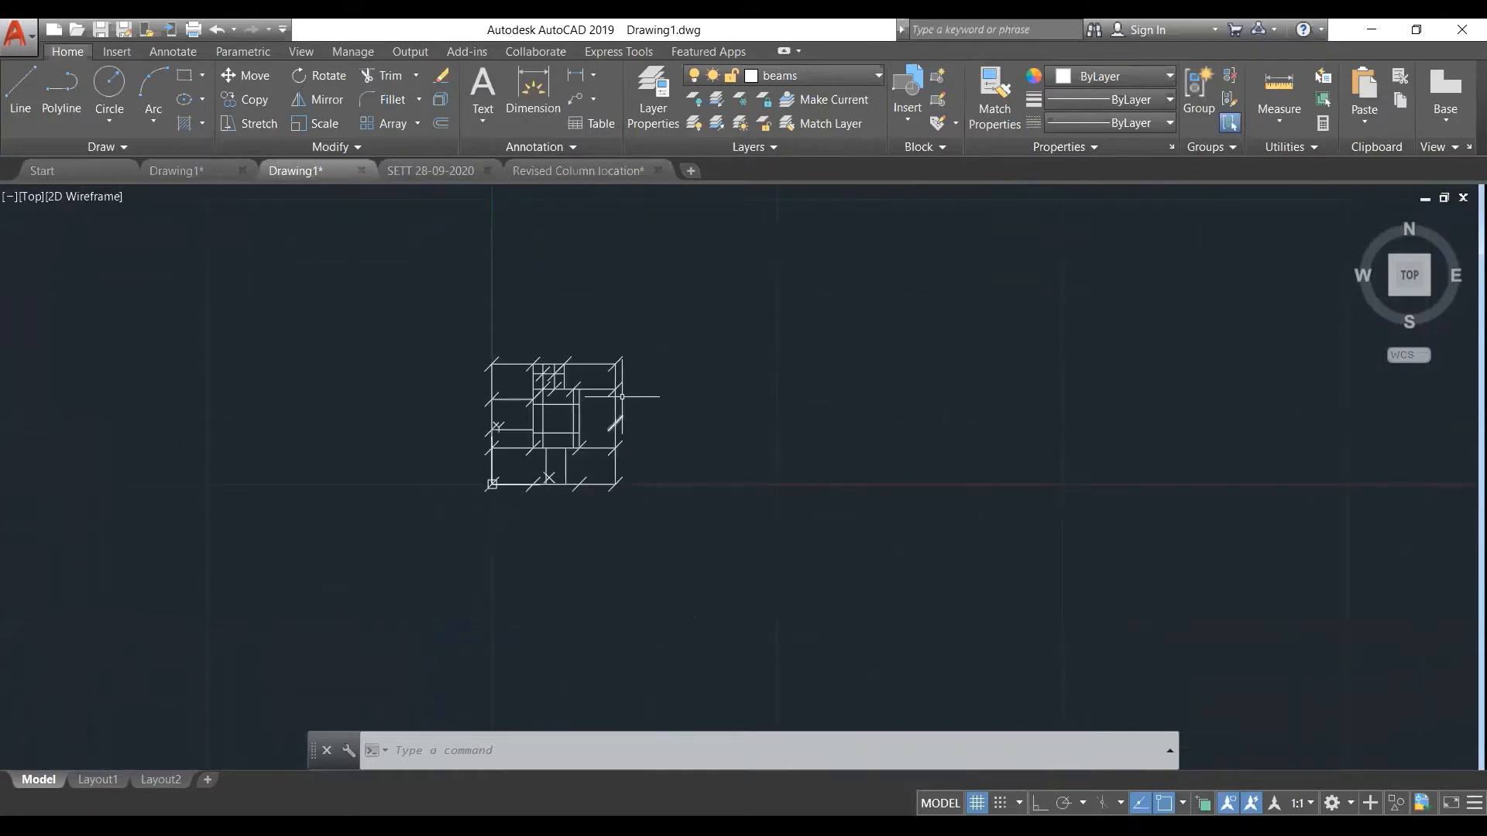
scroll(622, 397, "up", 2)
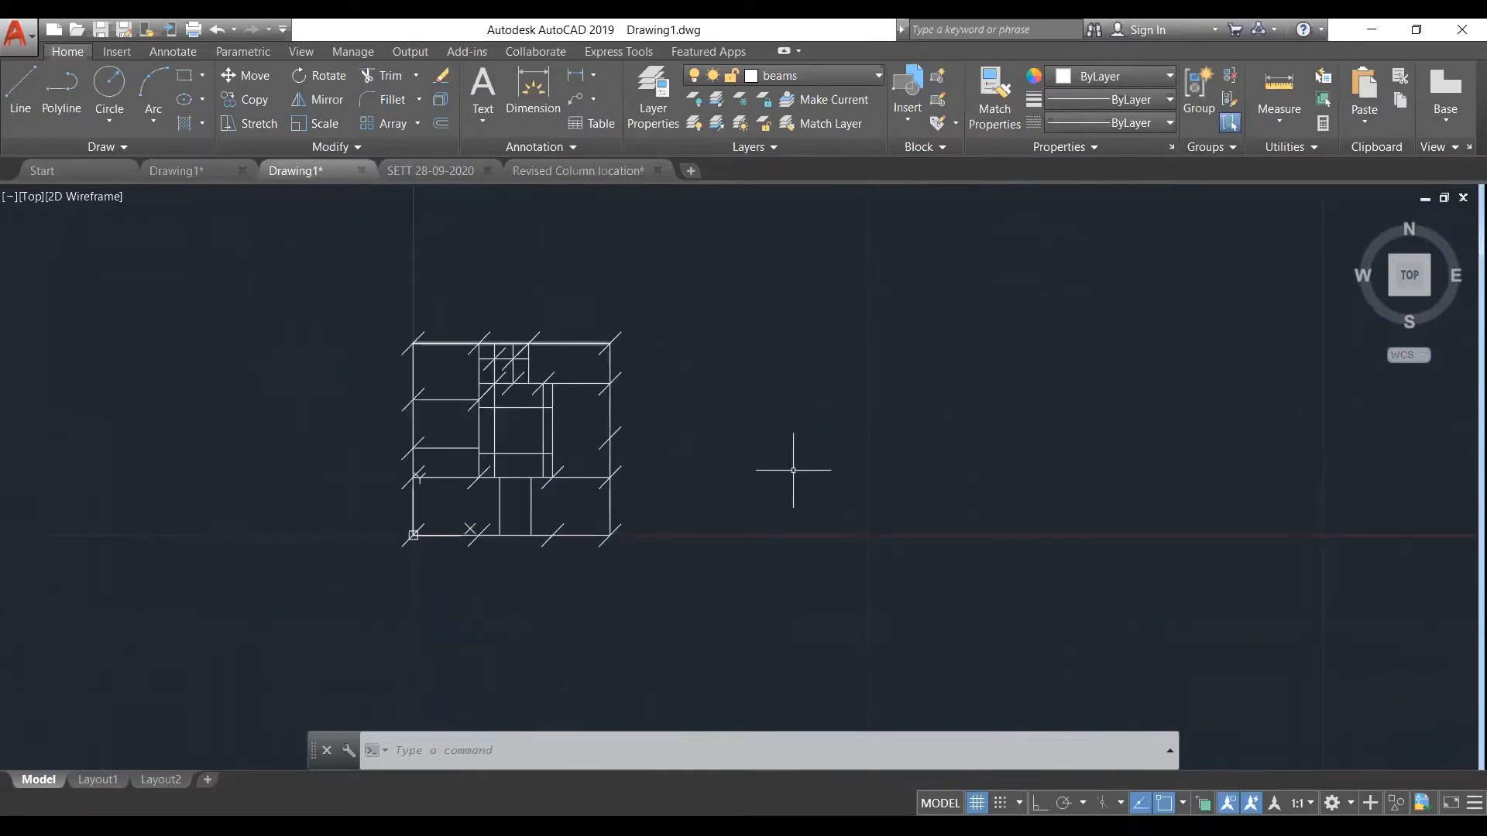
Save the beam layout as Drawing1.dxf in AutoCAD 2018 DXF format in the Etabs models folder, replacing the existing file
left_click(13, 36)
left_click(53, 260)
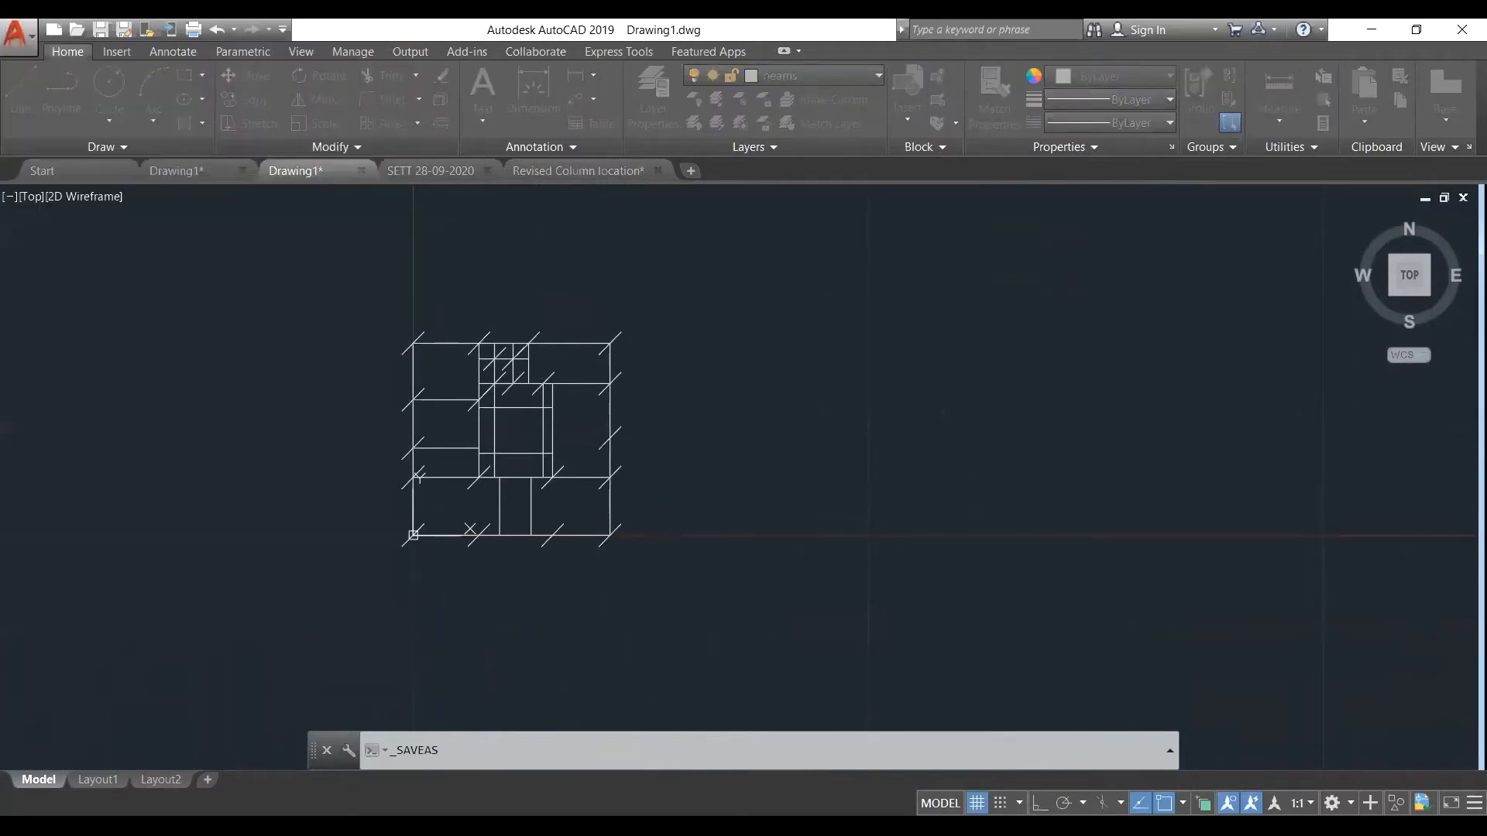
left_click(727, 670)
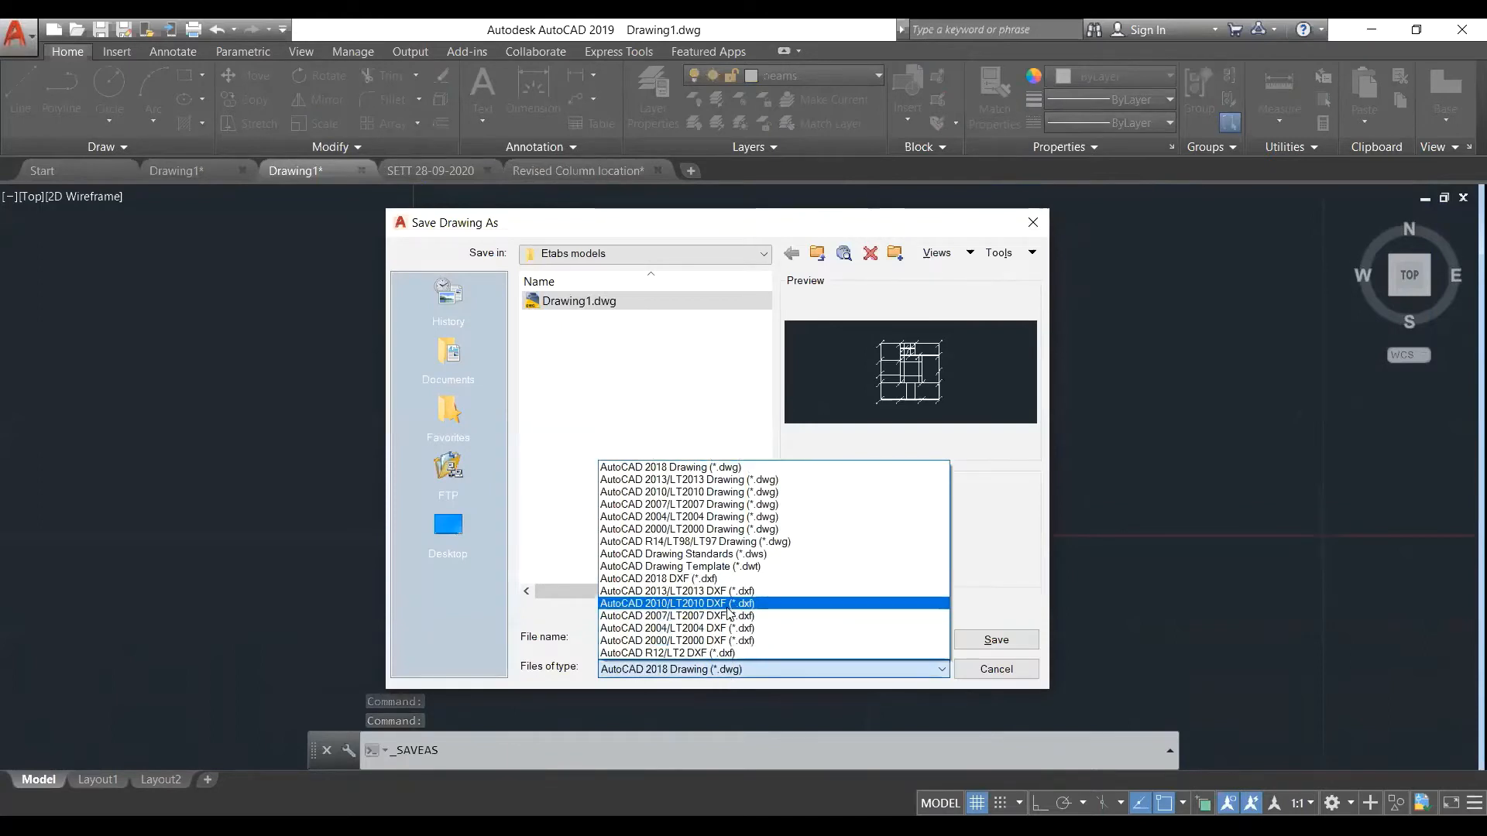
left_click(694, 582)
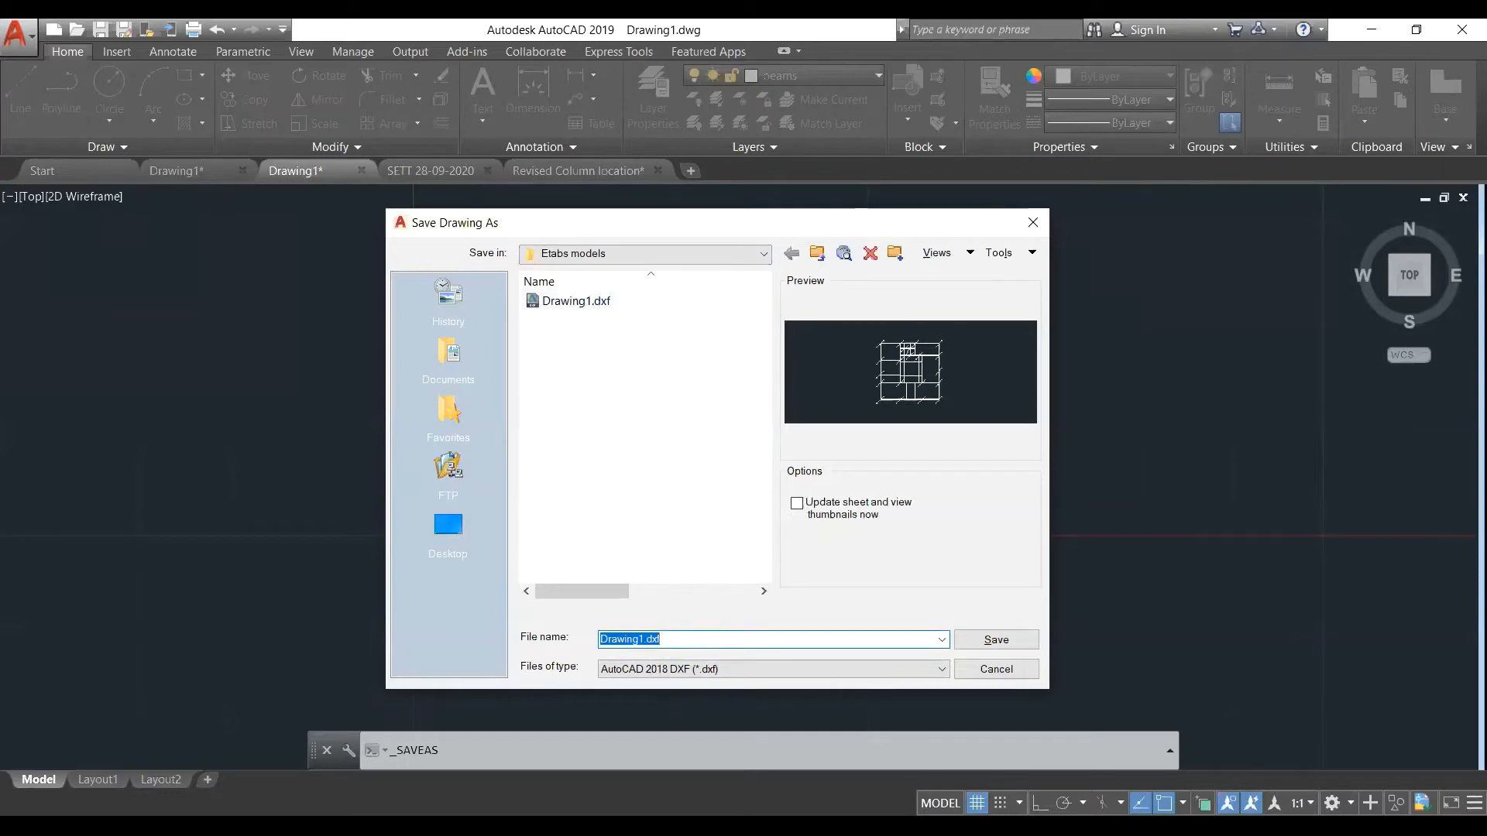
left_click(999, 641)
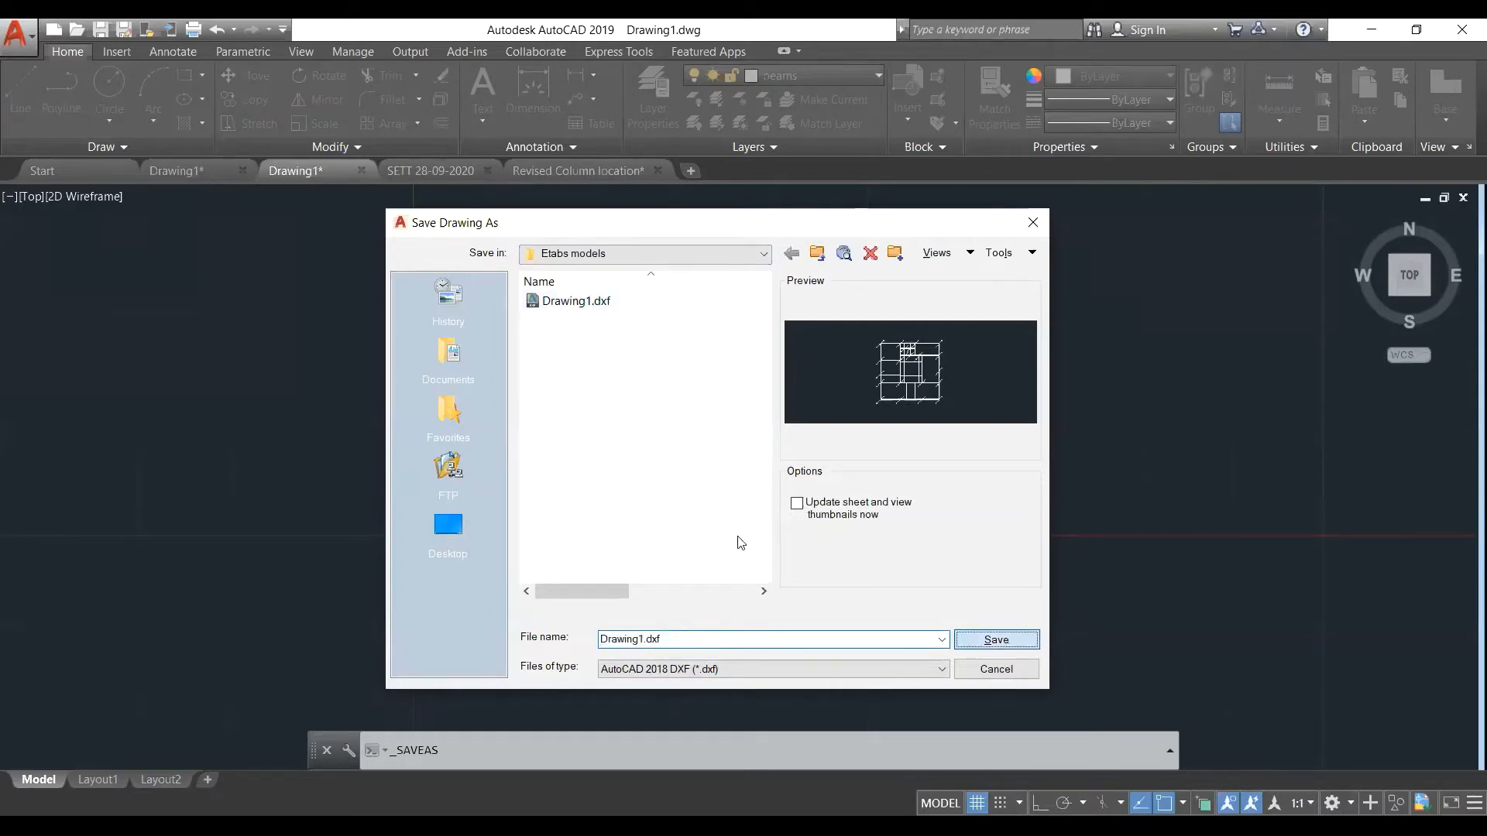
left_click(685, 504)
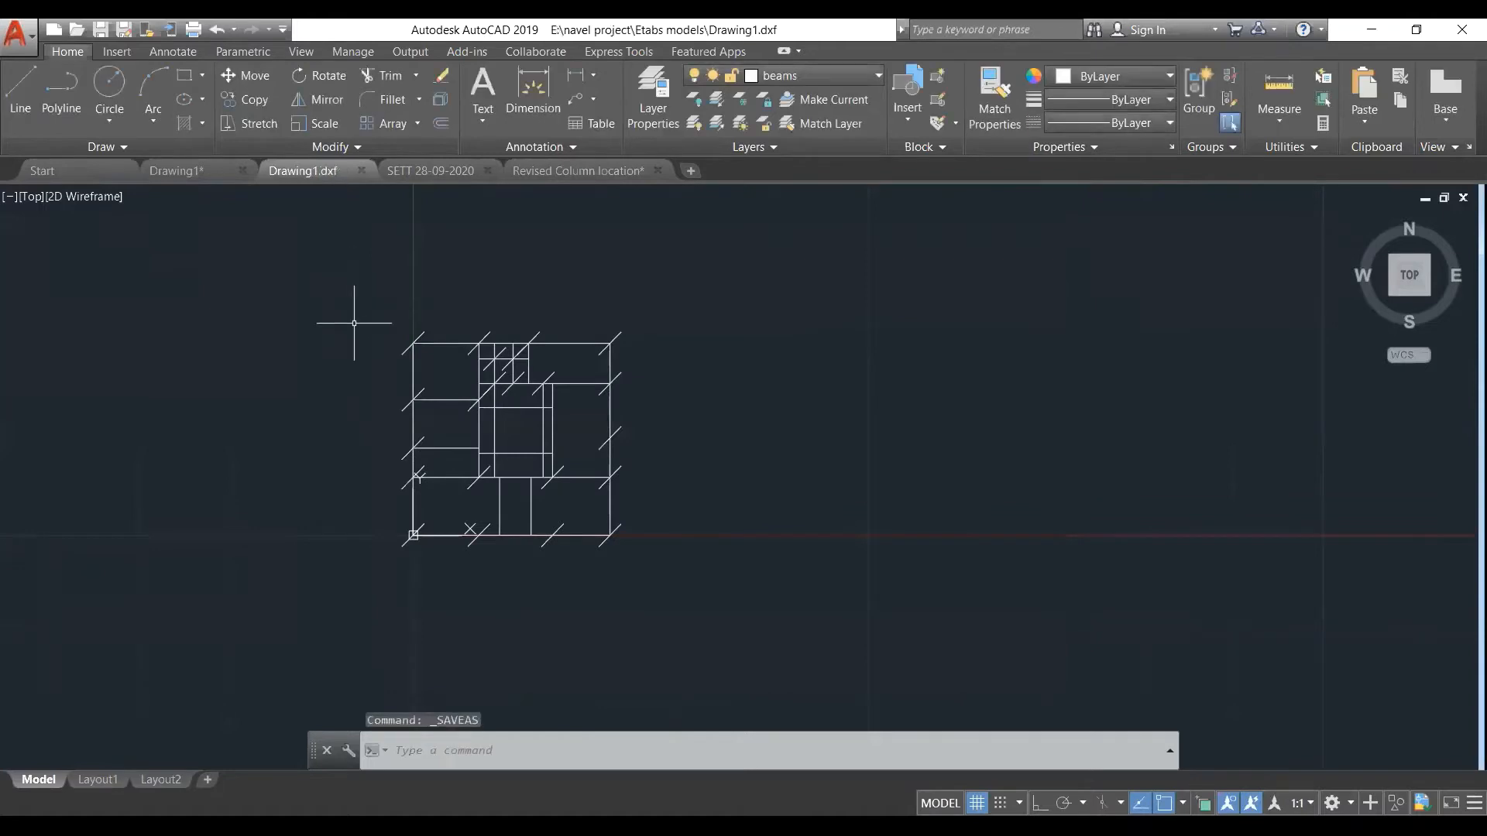
Close Drawing1.dxf, saving it as Drawing1.dwg in AutoCAD 2018 Drawing format over the existing file
left_click(361, 170)
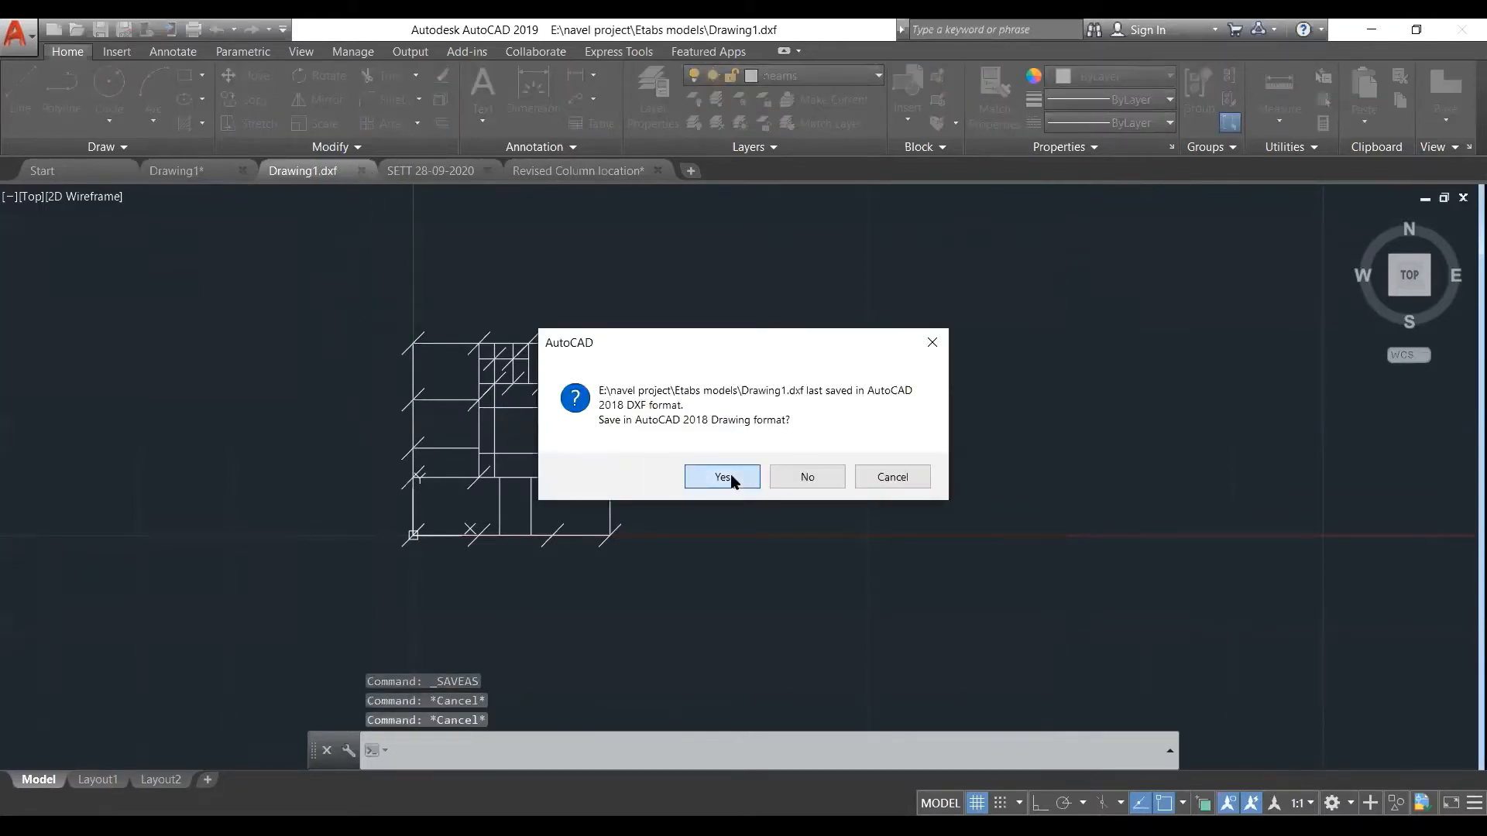
left_click(722, 476)
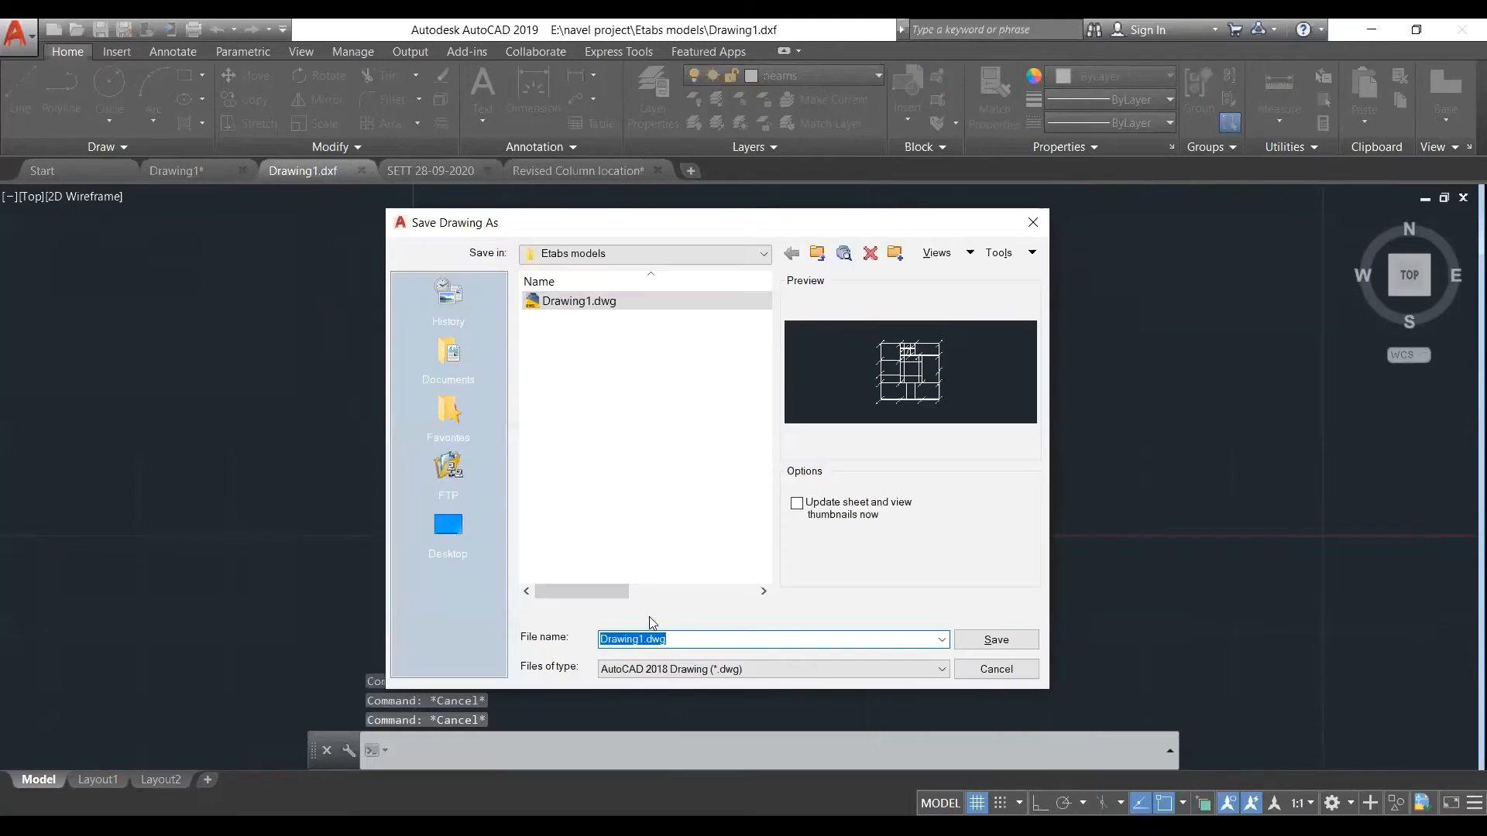
left_click(986, 643)
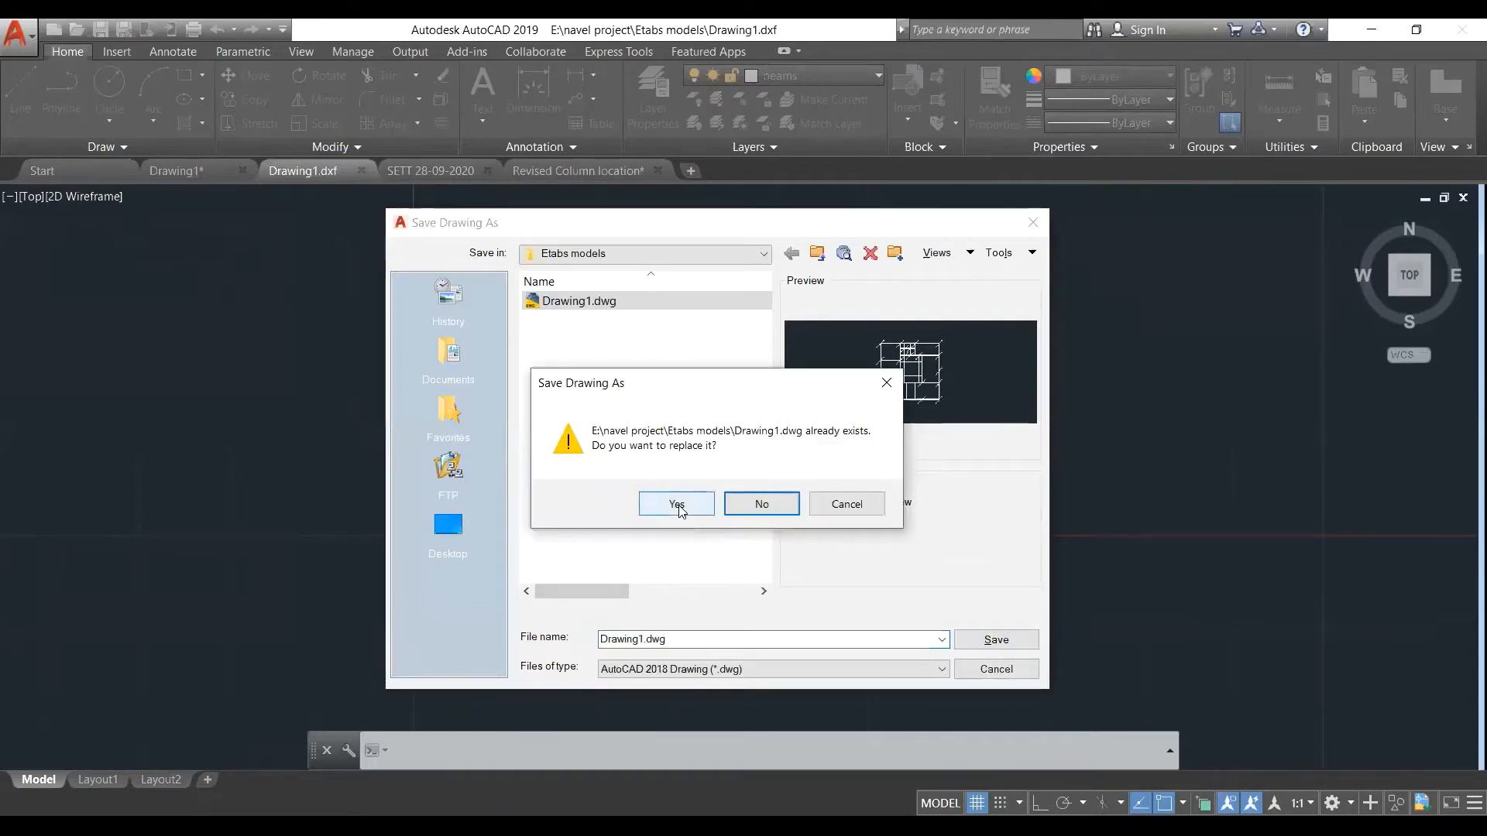
left_click(679, 508)
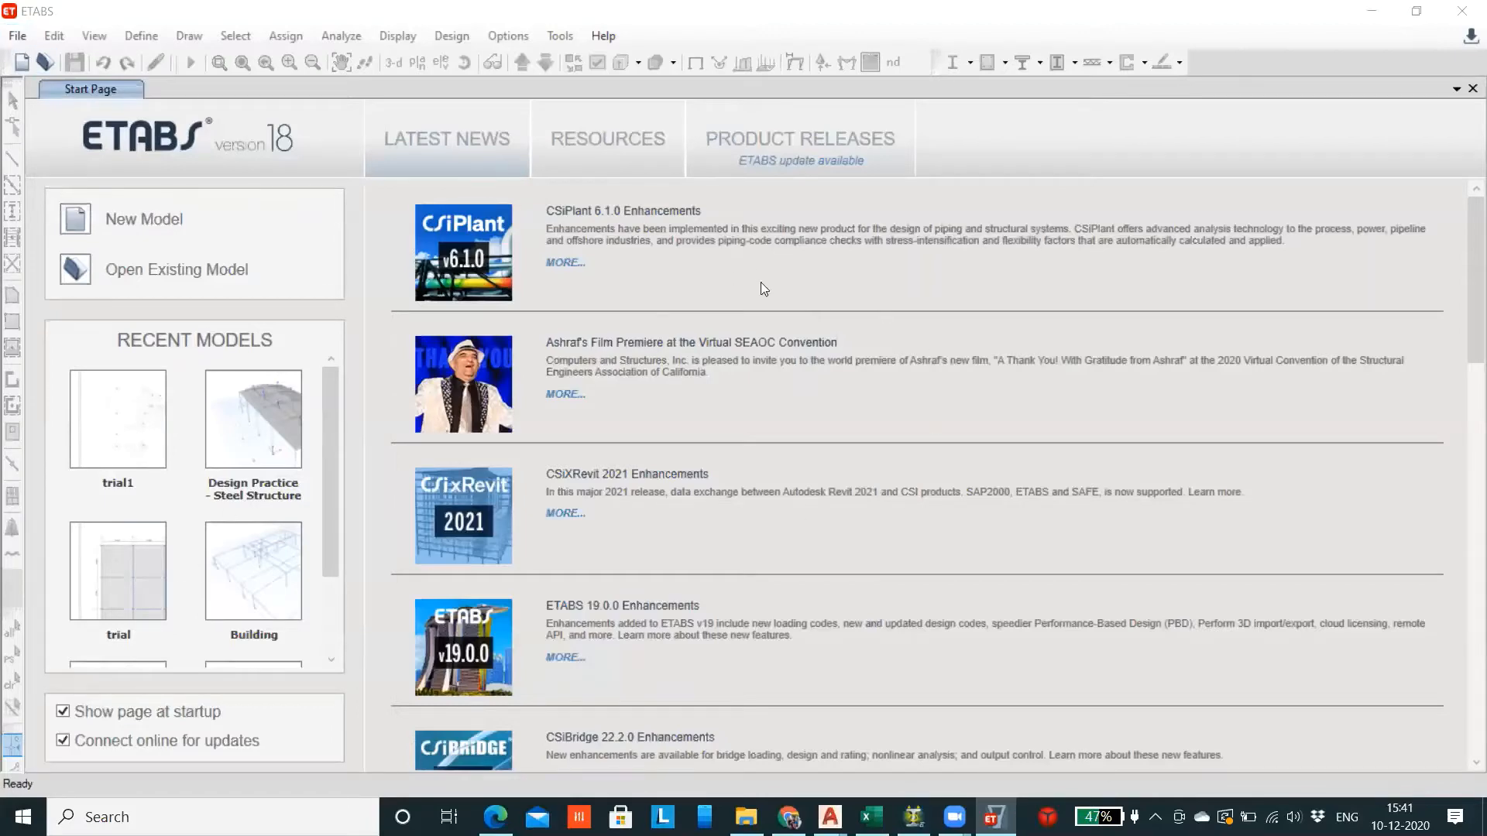
Switch to ETABS and start importing Drawing1.dxf from the Etabs models folder as a DXF file of a 3D model
left_click(16, 36)
mouse_move(92, 199)
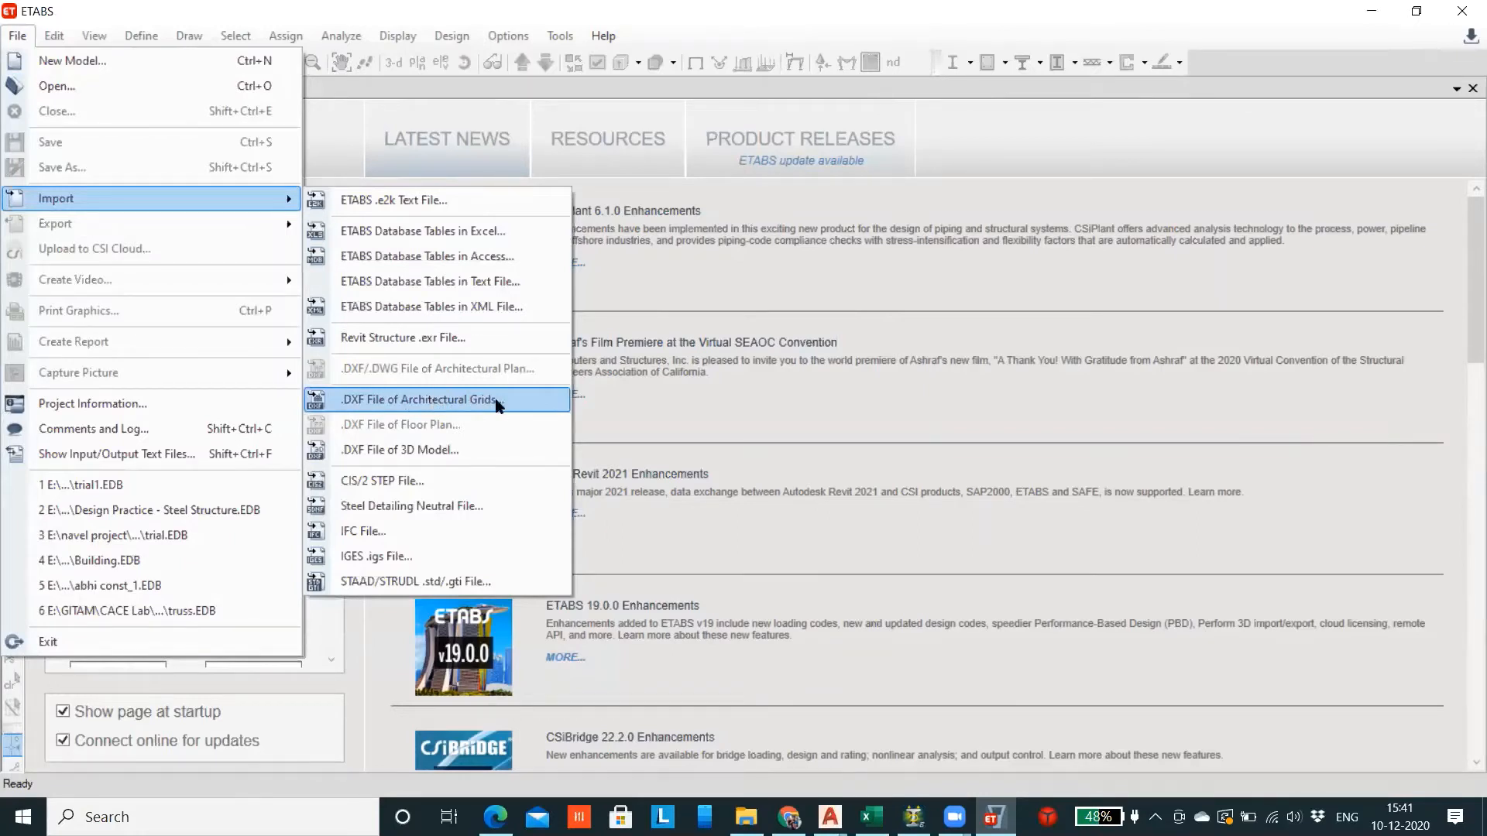
left_click(415, 452)
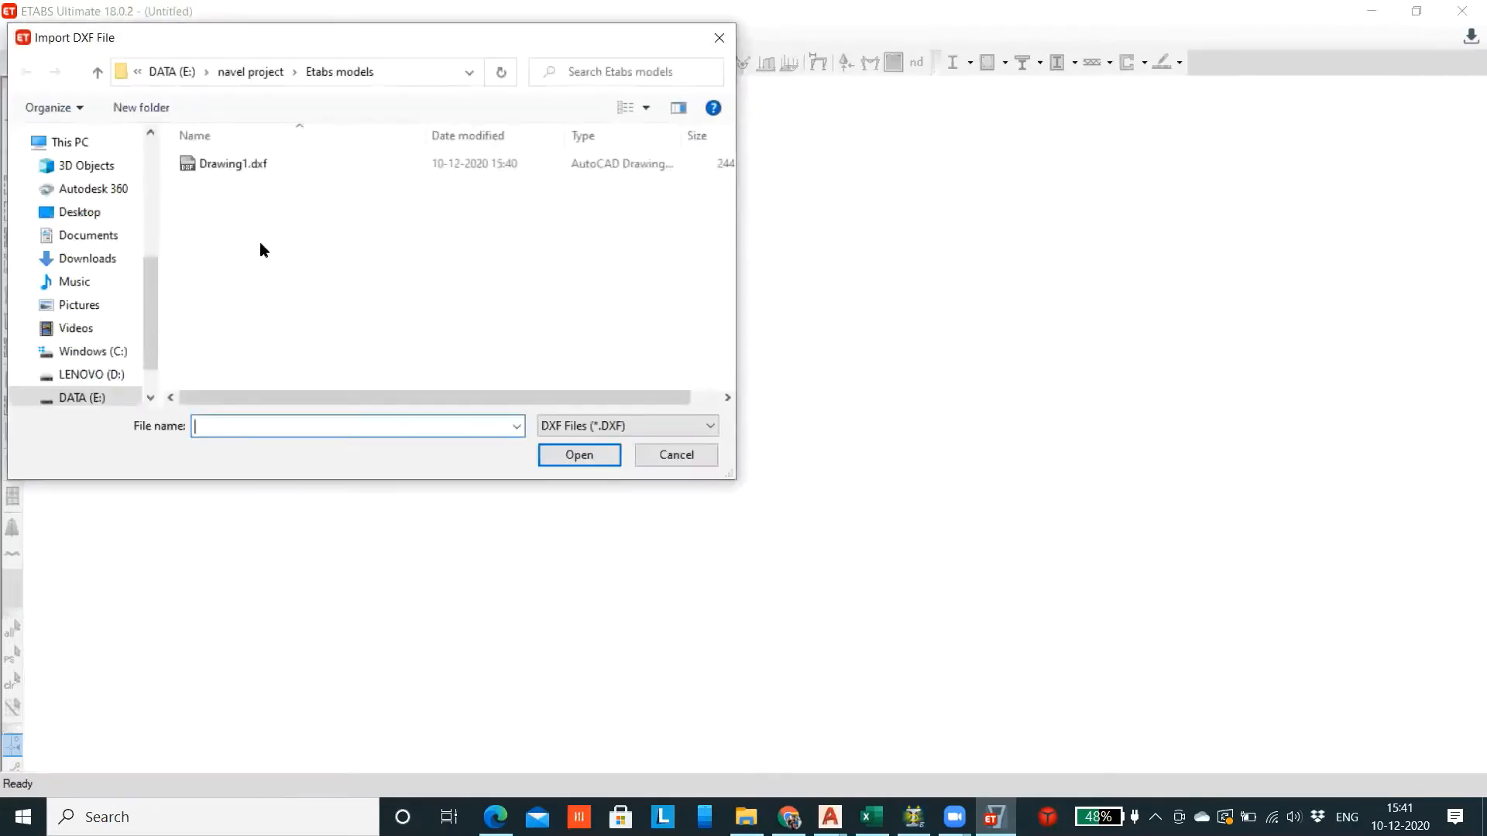
double_click(228, 166)
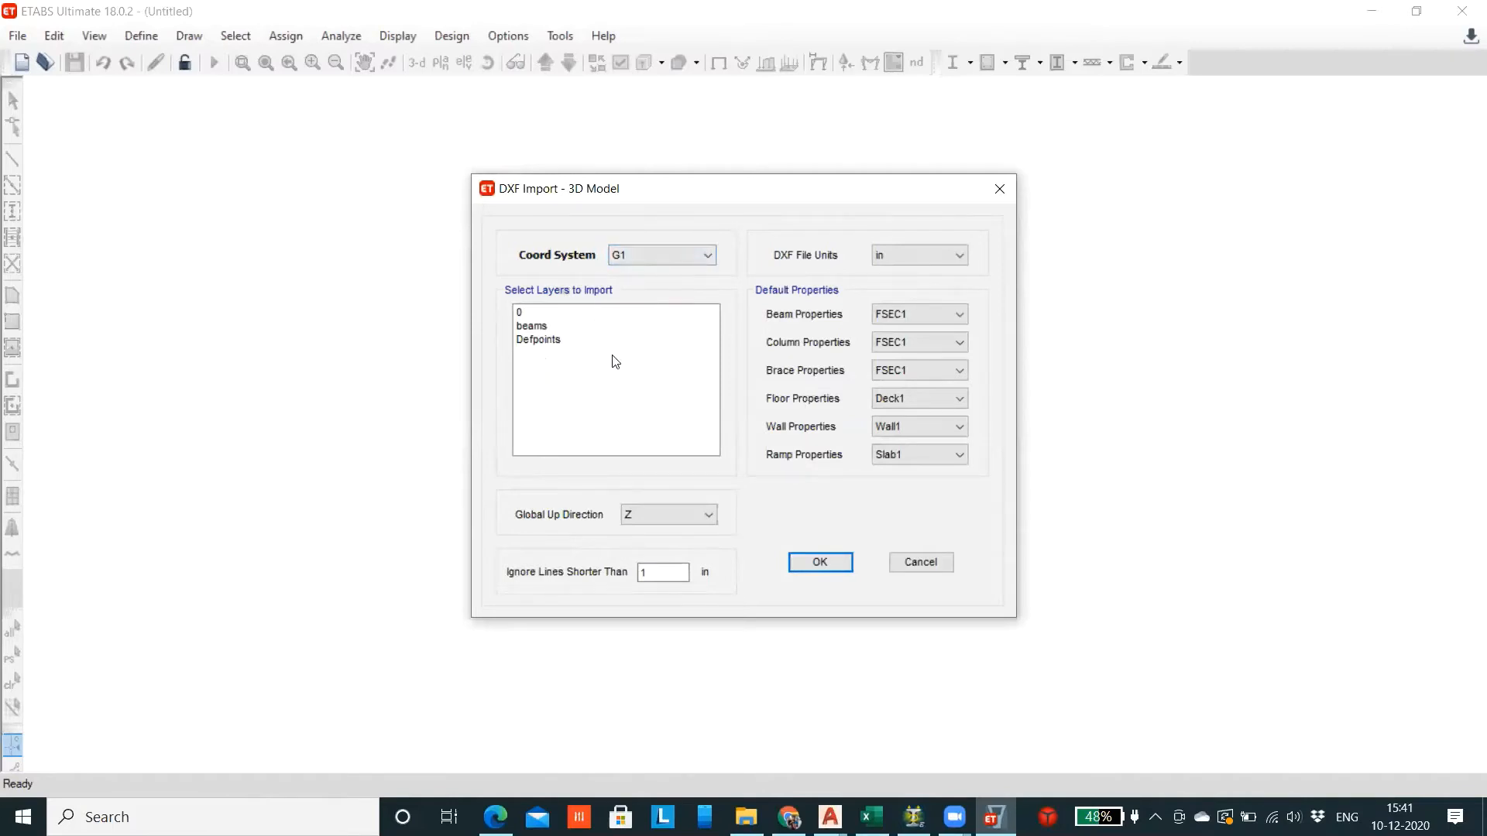
Import the beams layer with DXF file units in m, keeping FSEC1 as the beam property
left_click(900, 251)
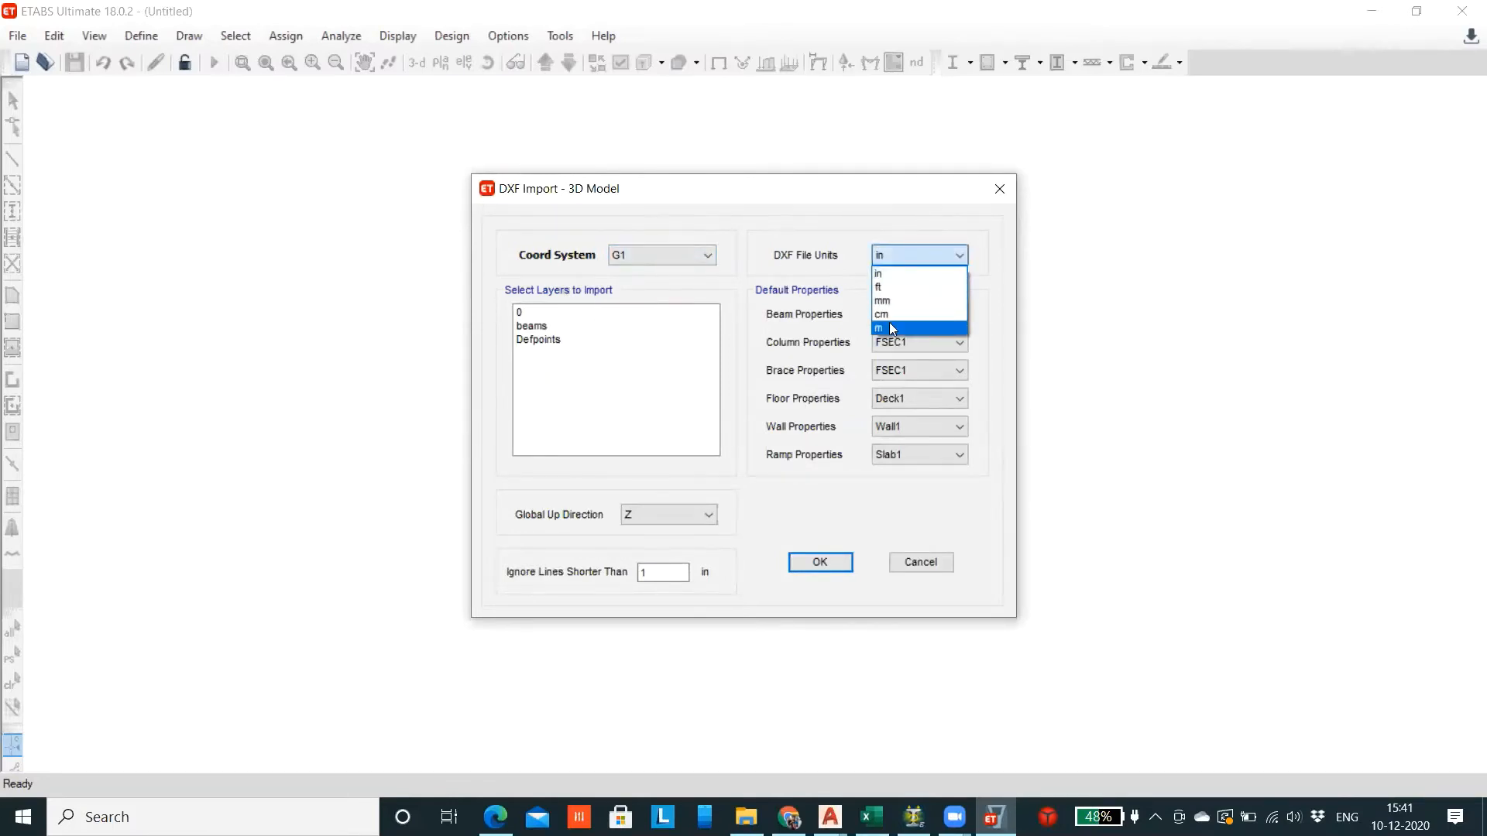
left_click(889, 323)
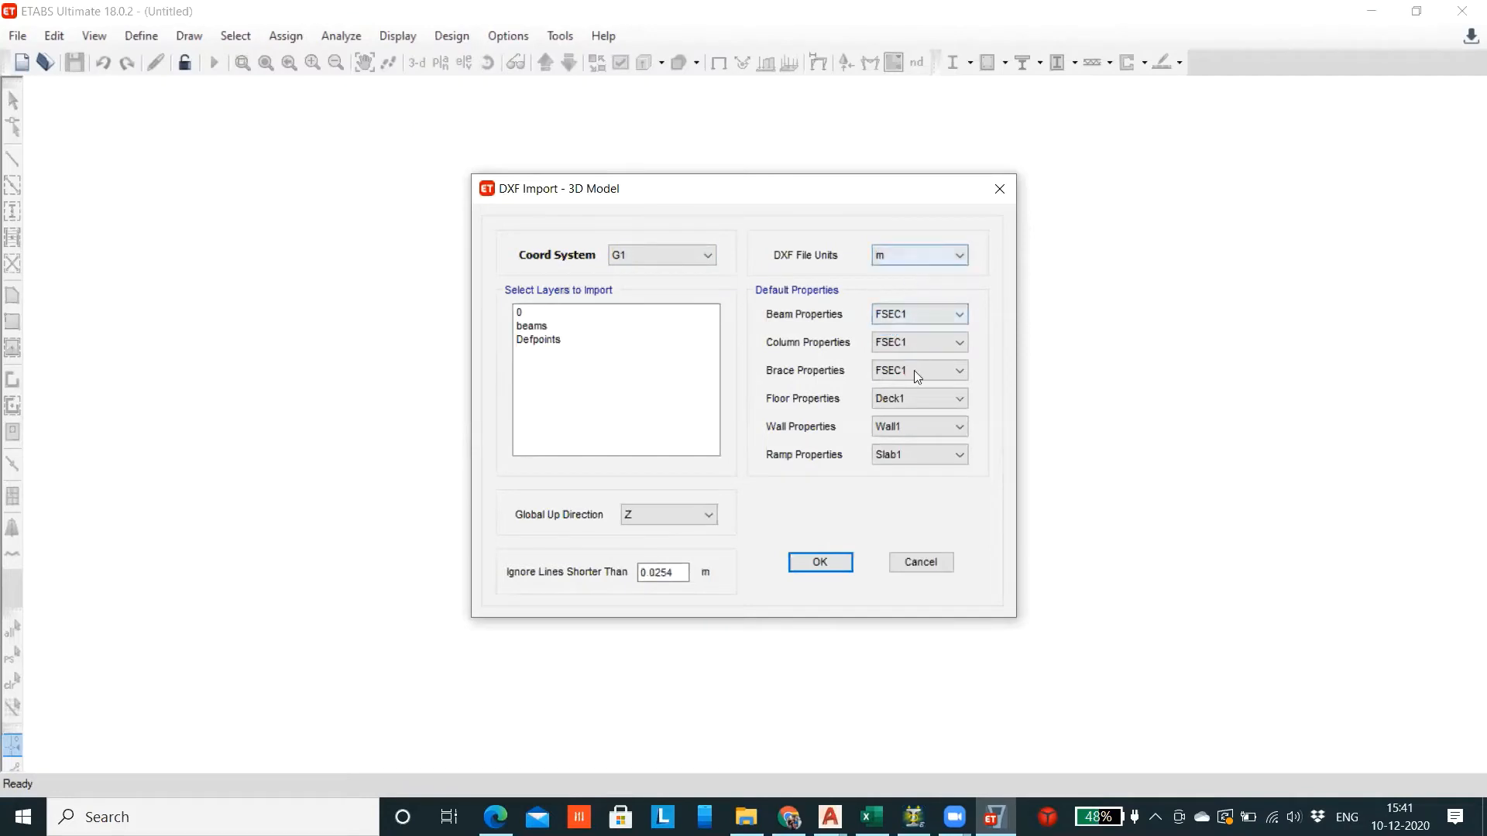
left_click(545, 327)
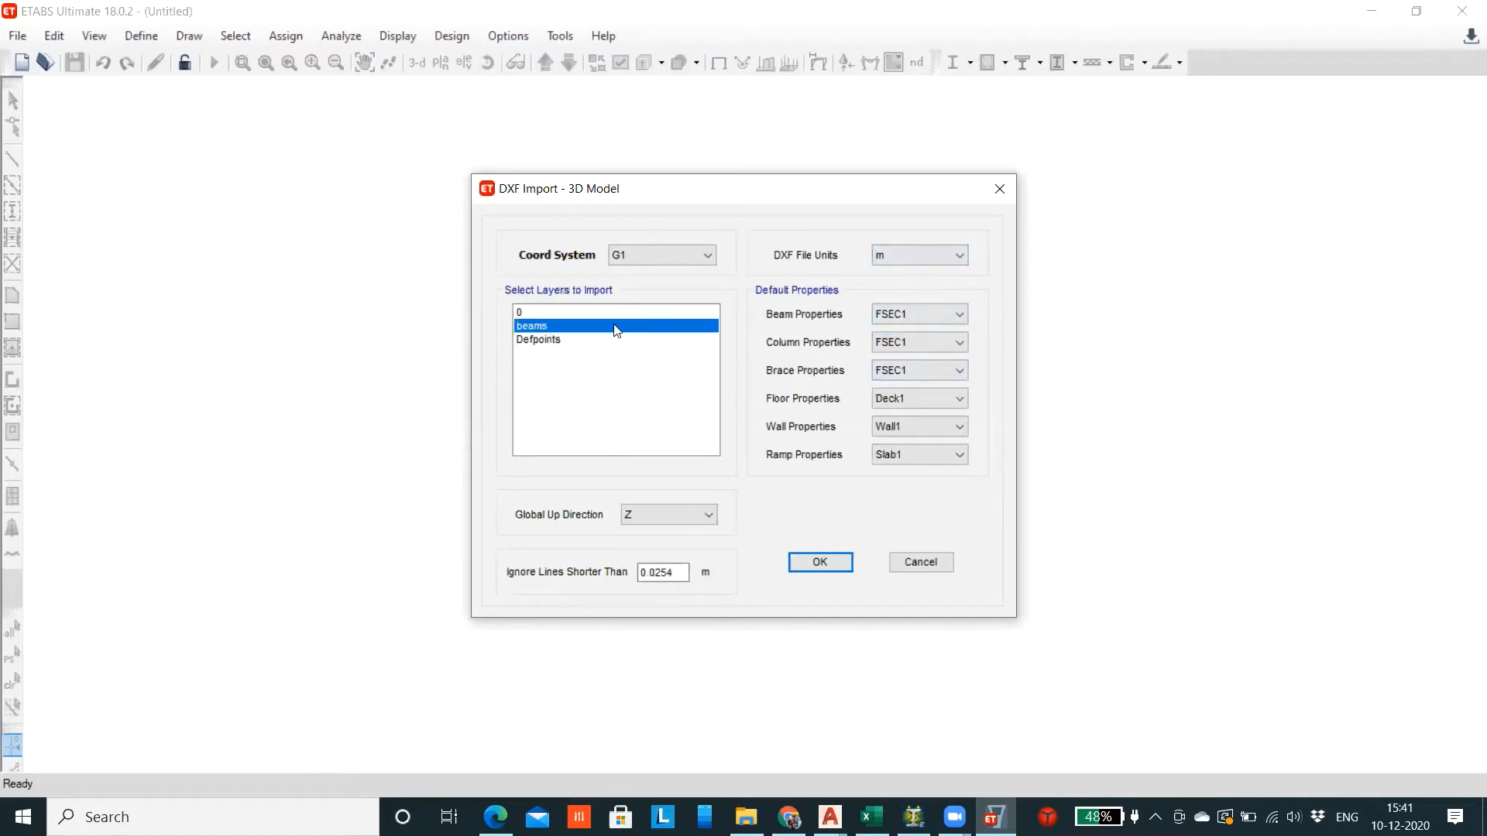
left_click(941, 313)
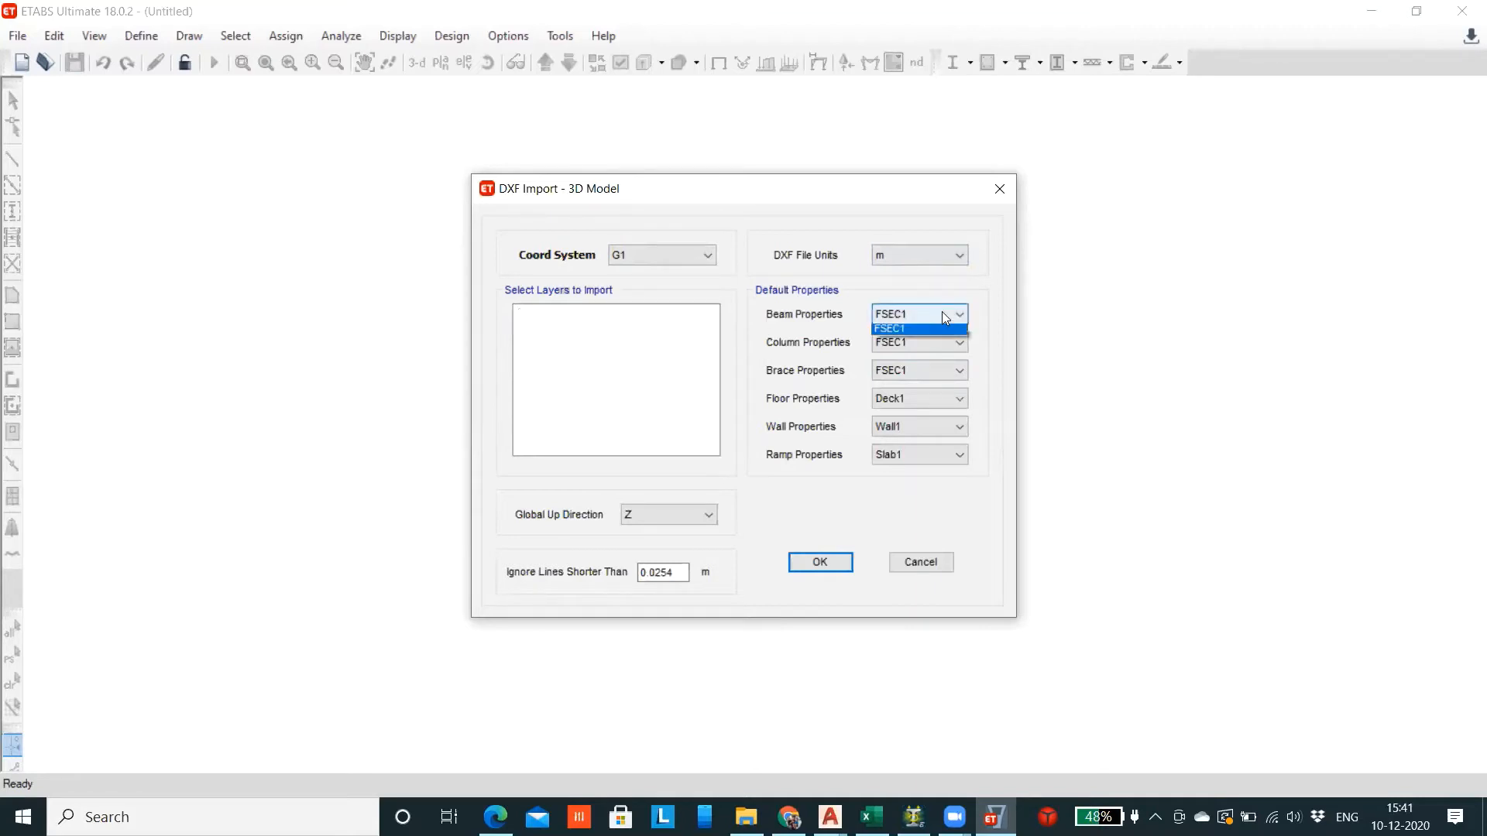
left_click(942, 311)
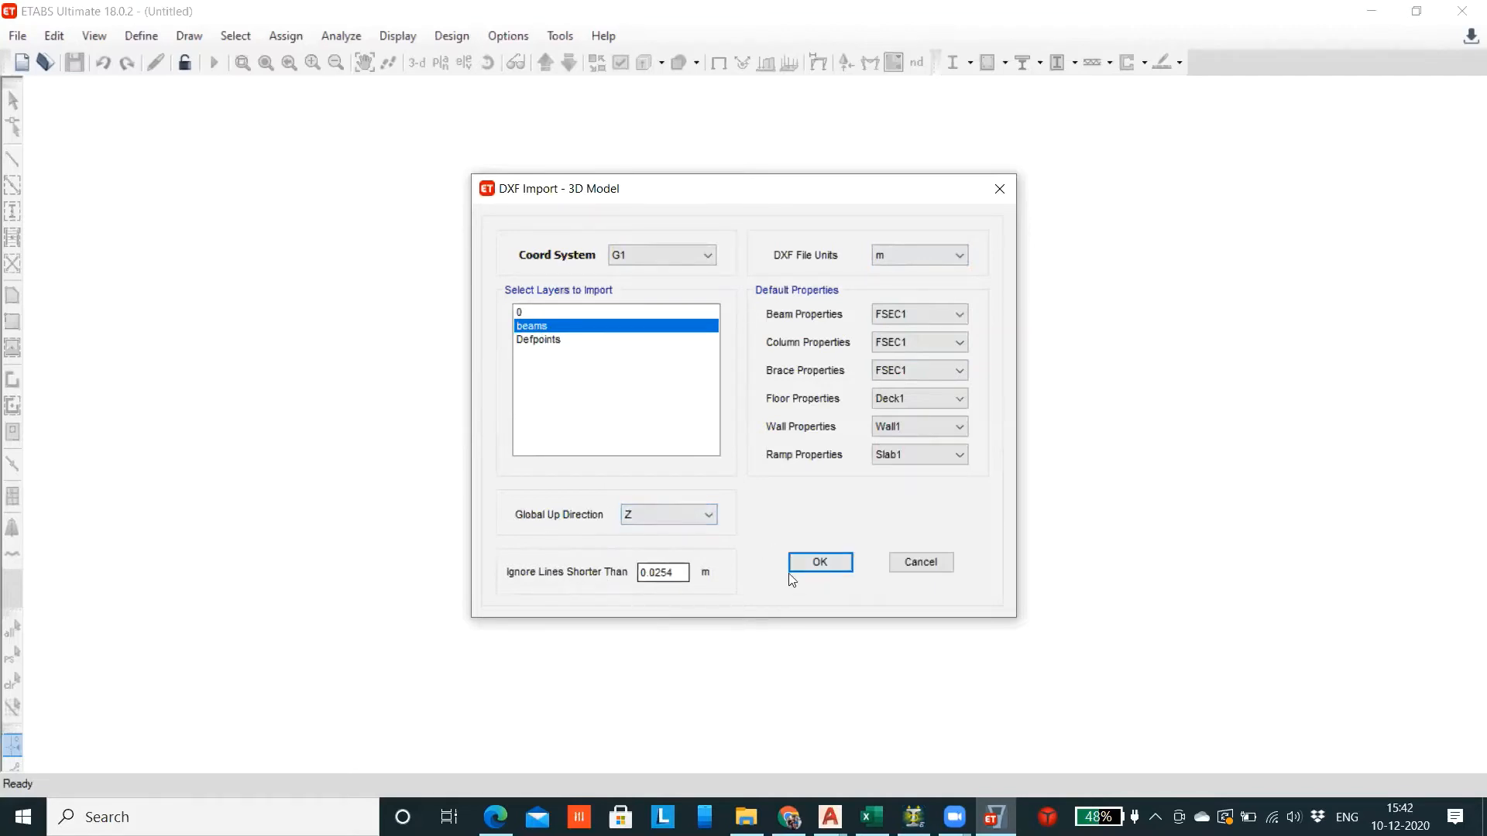
left_click(813, 563)
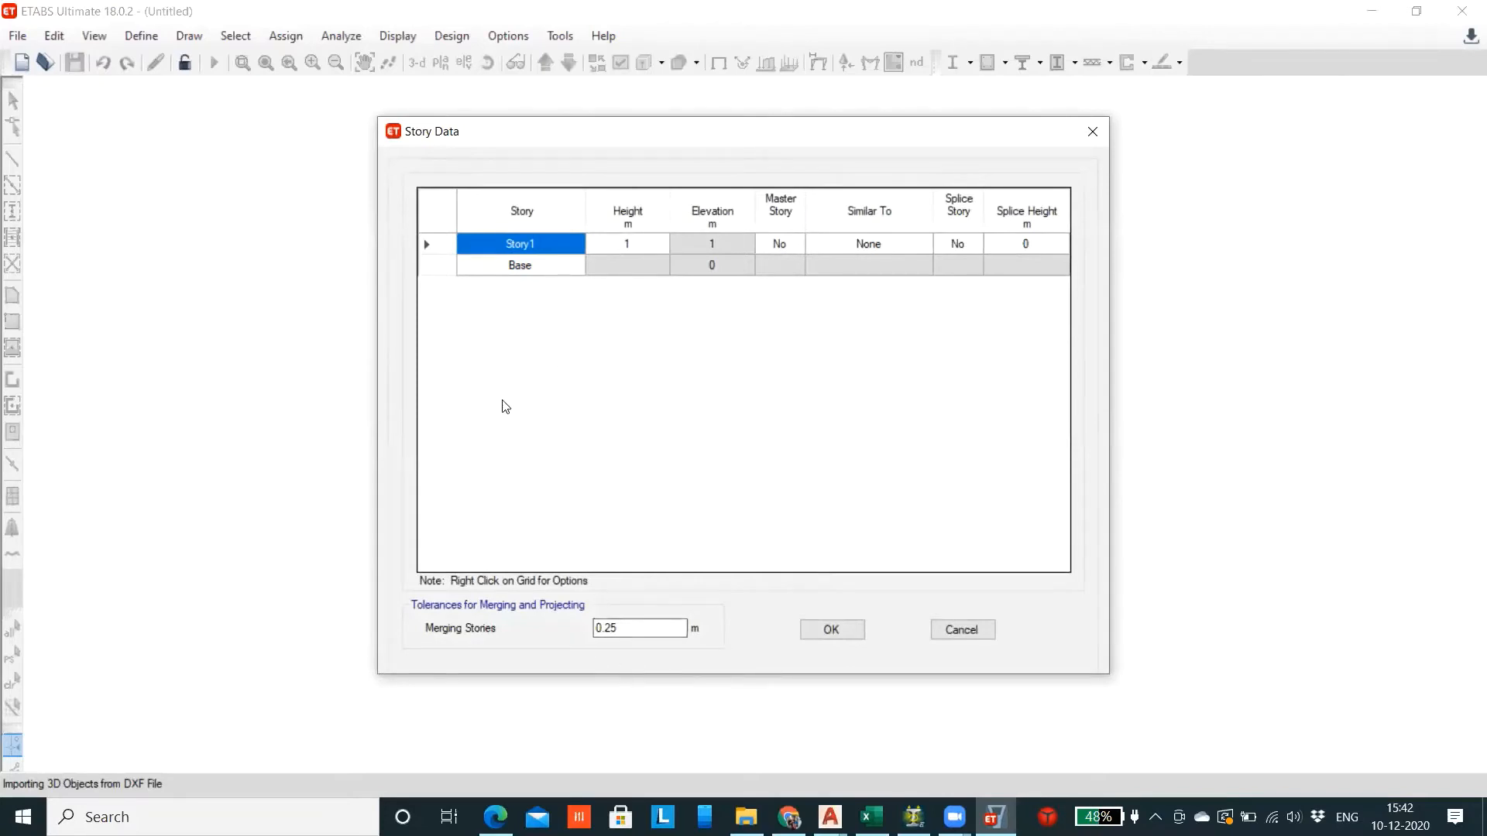
Set the height of Story1 to 3.5 m and accept the story data
left_click(635, 245)
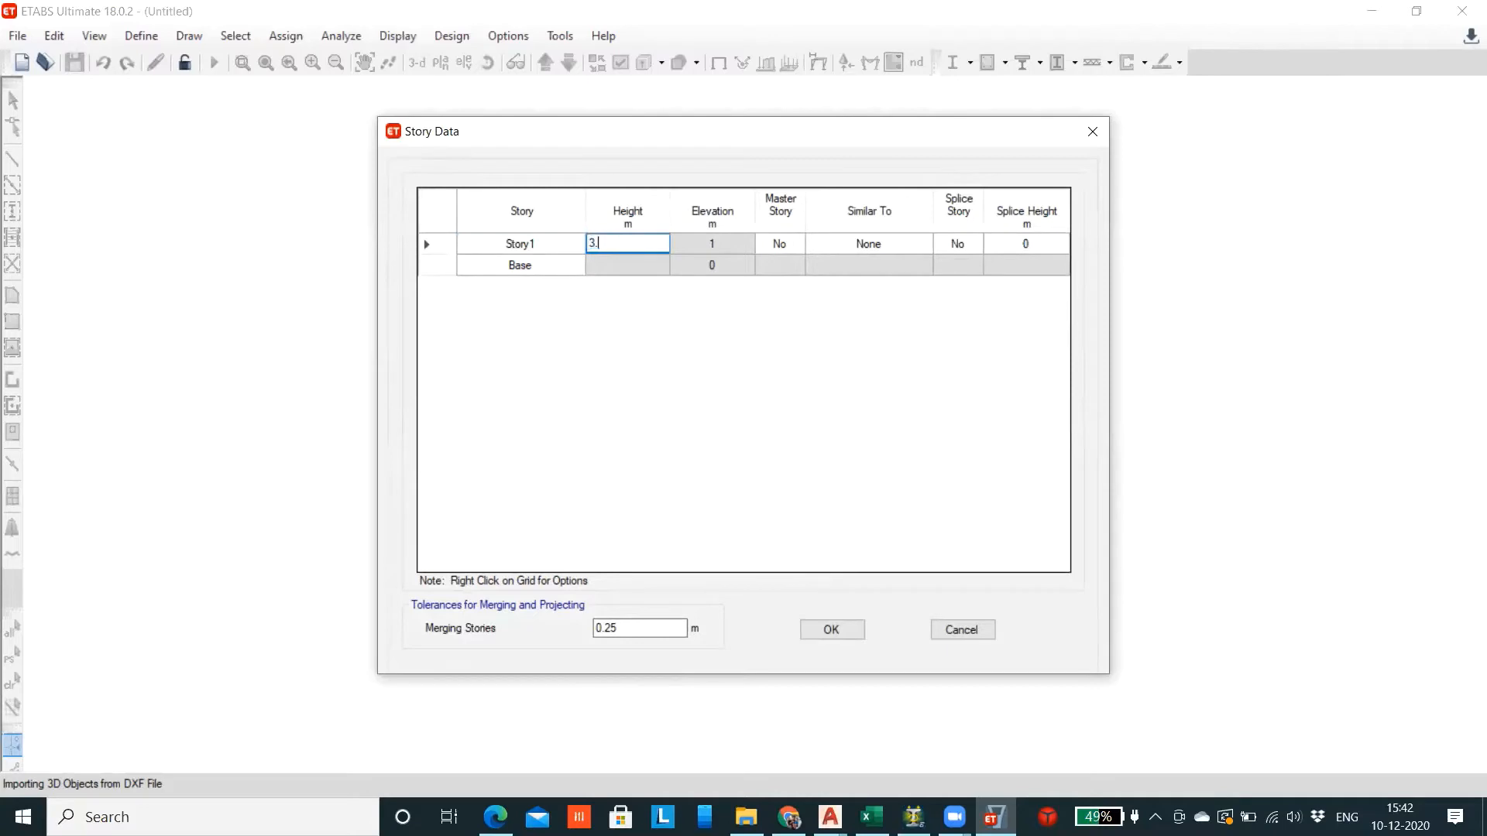
left_click(709, 245)
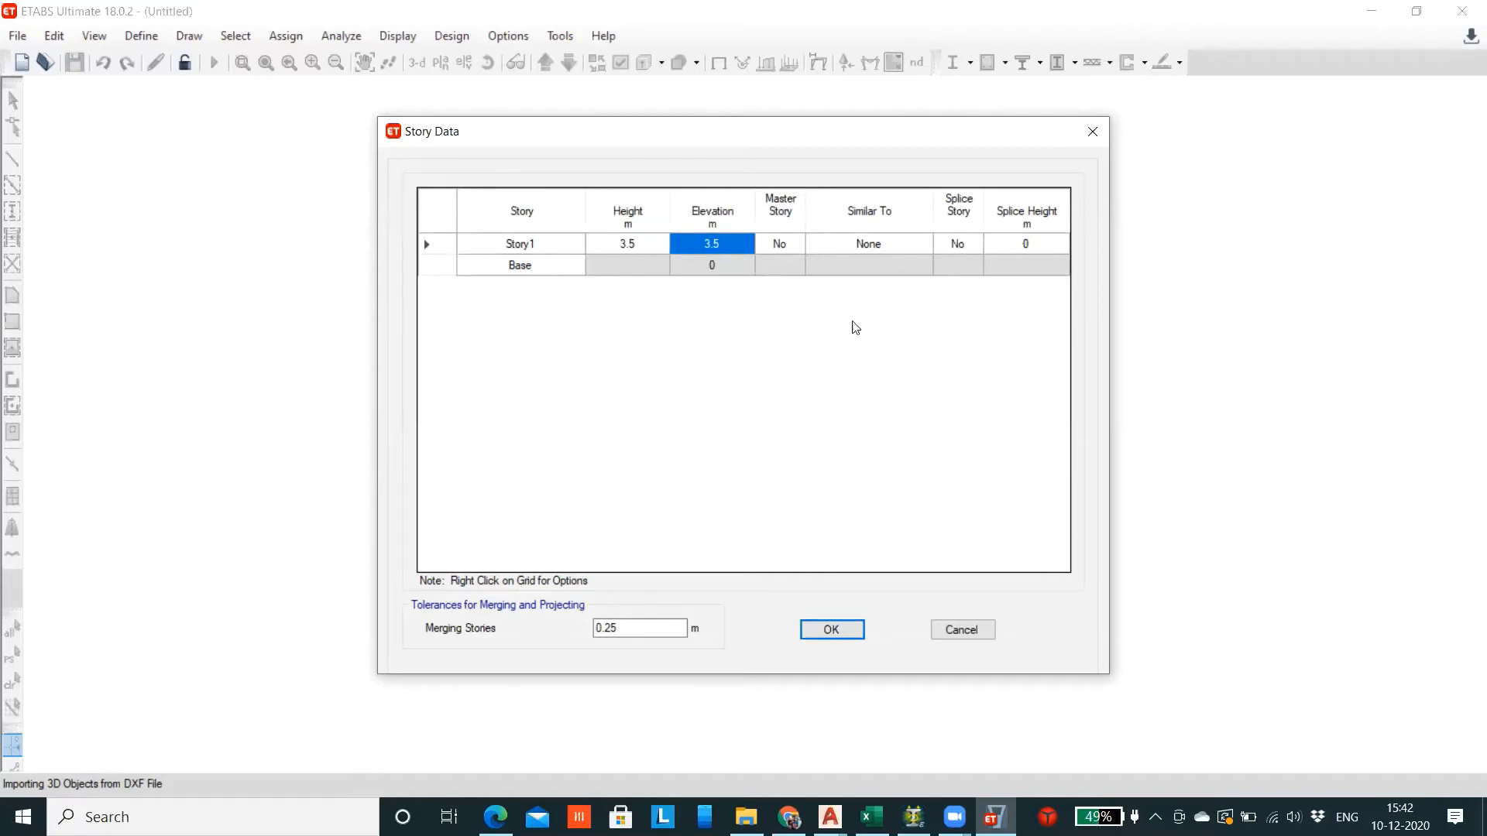
left_click(830, 630)
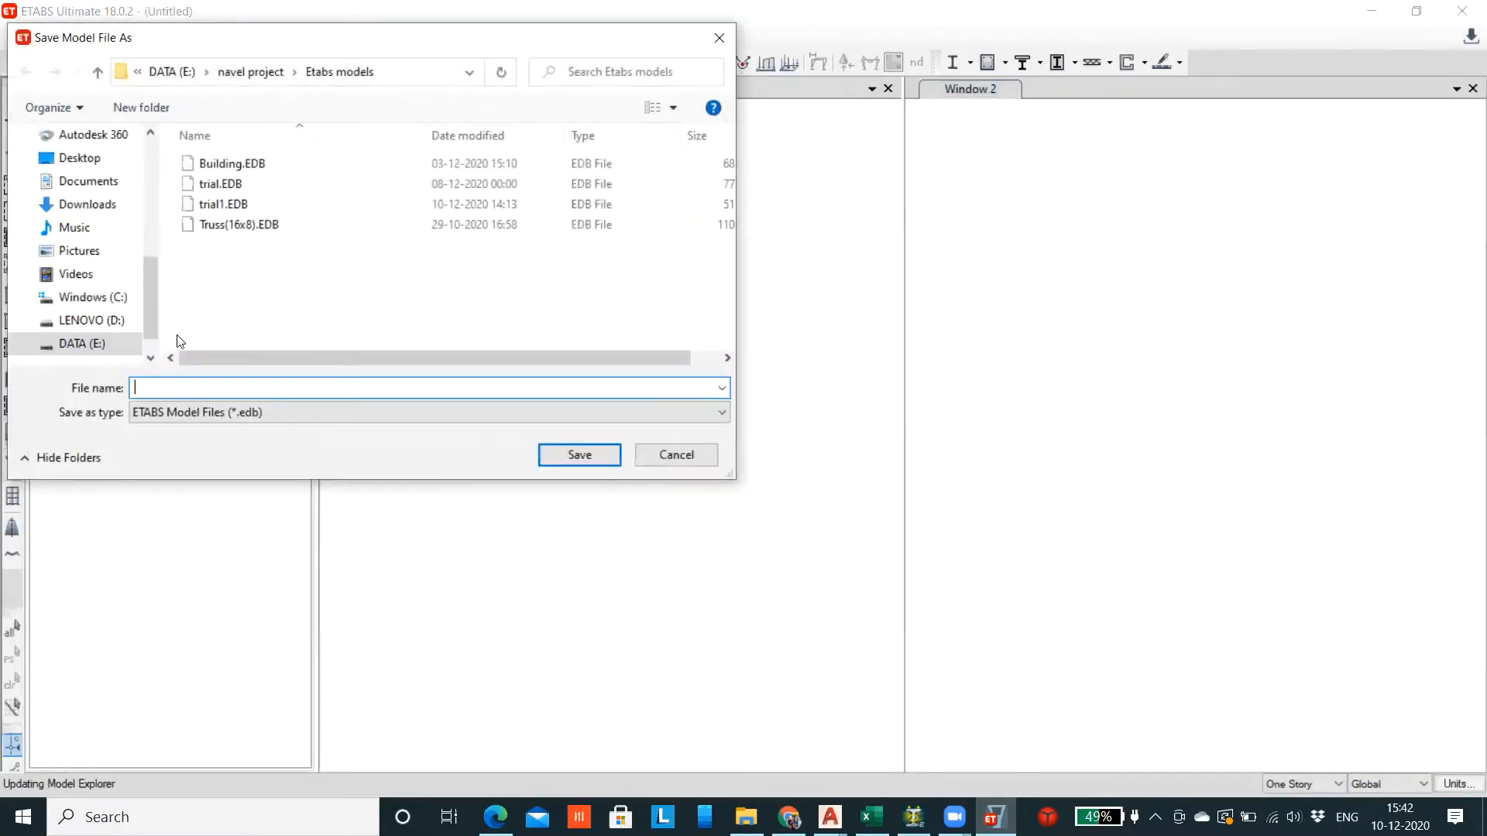
Save the imported model as trial1.EDB in the Etabs models folder, replacing the existing file
left_click(227, 206)
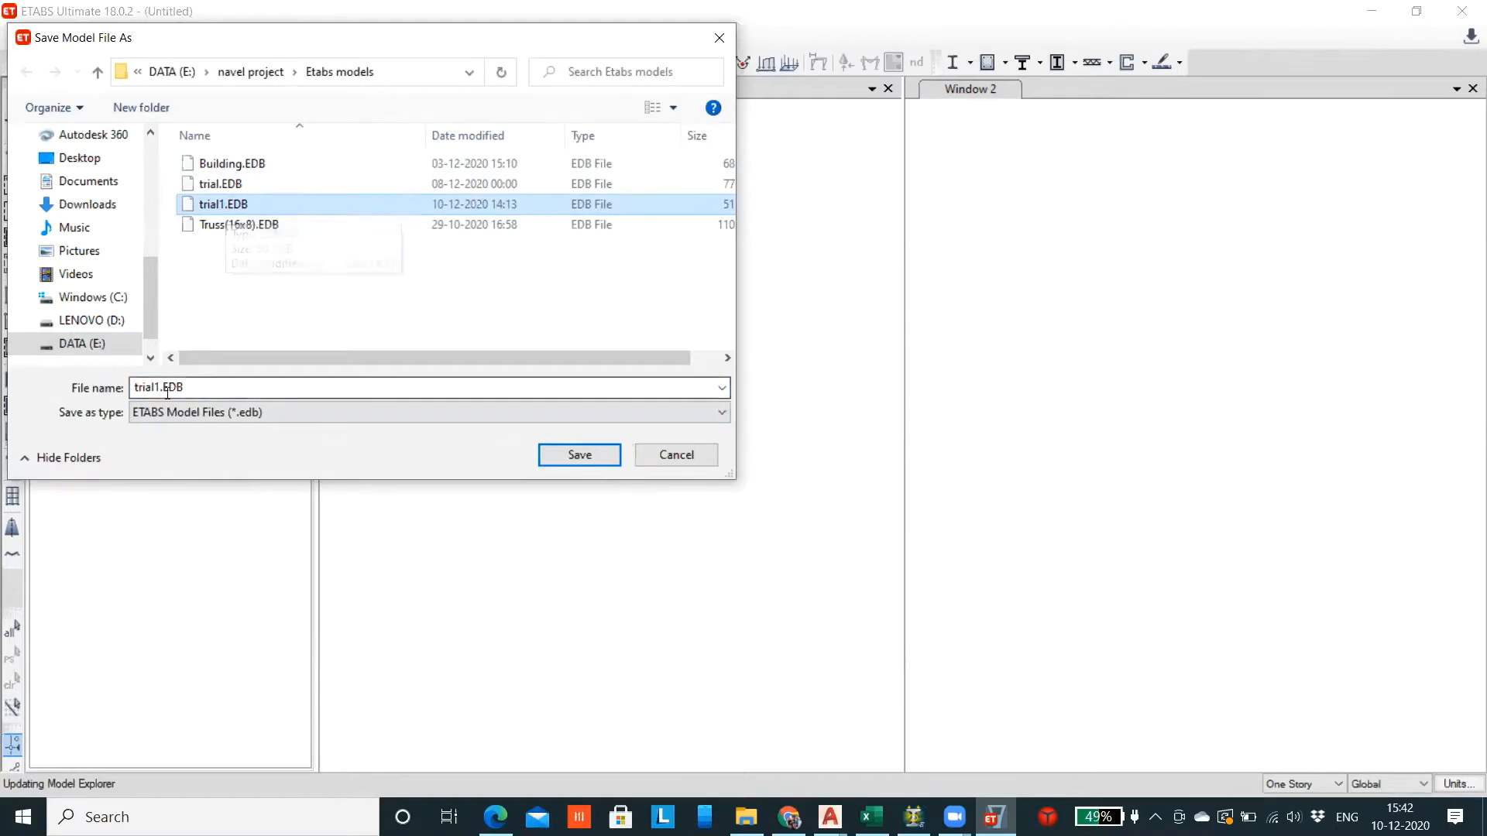
left_click(563, 454)
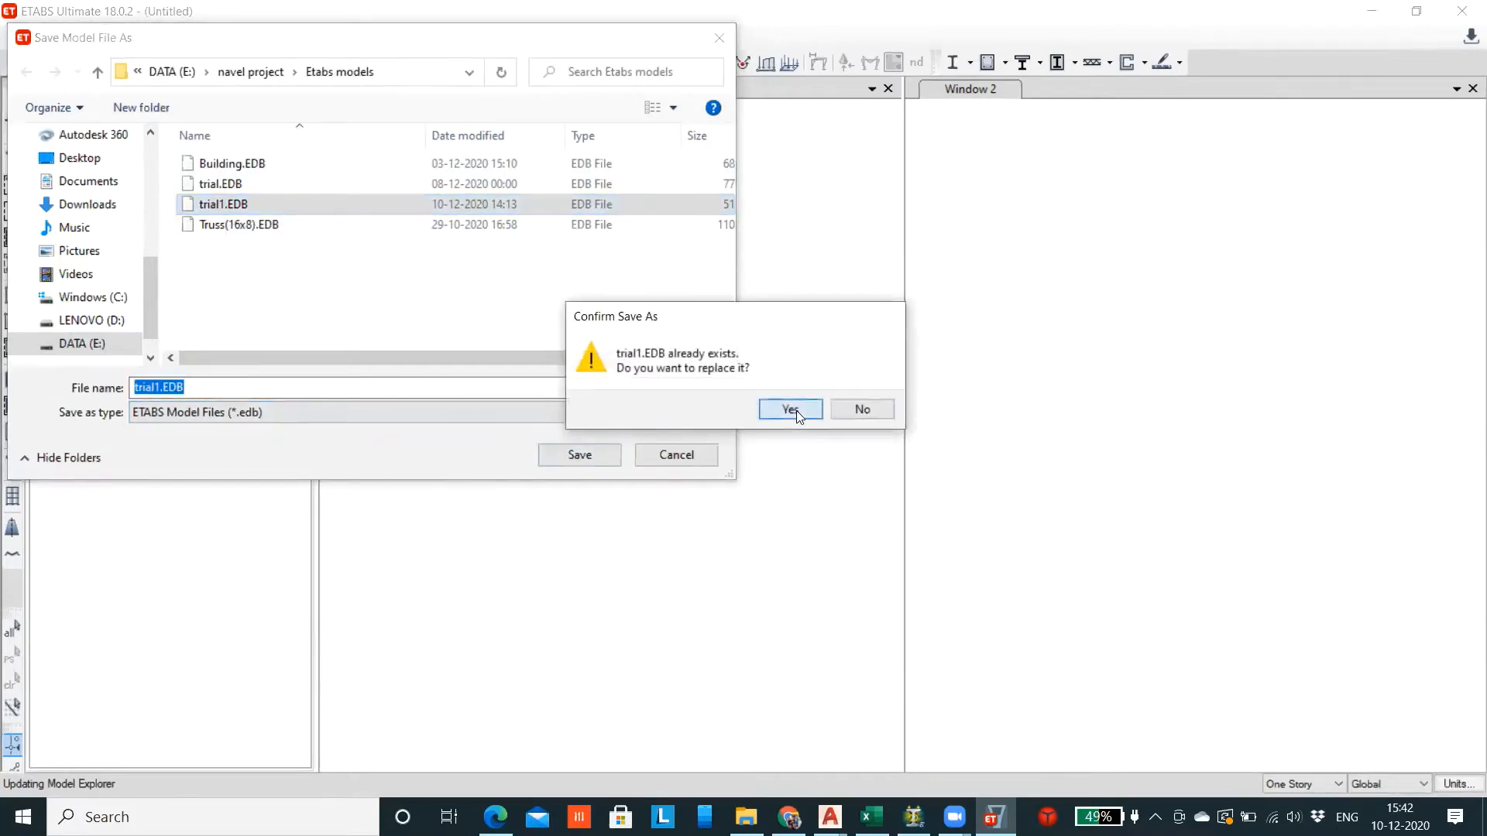
left_click(794, 409)
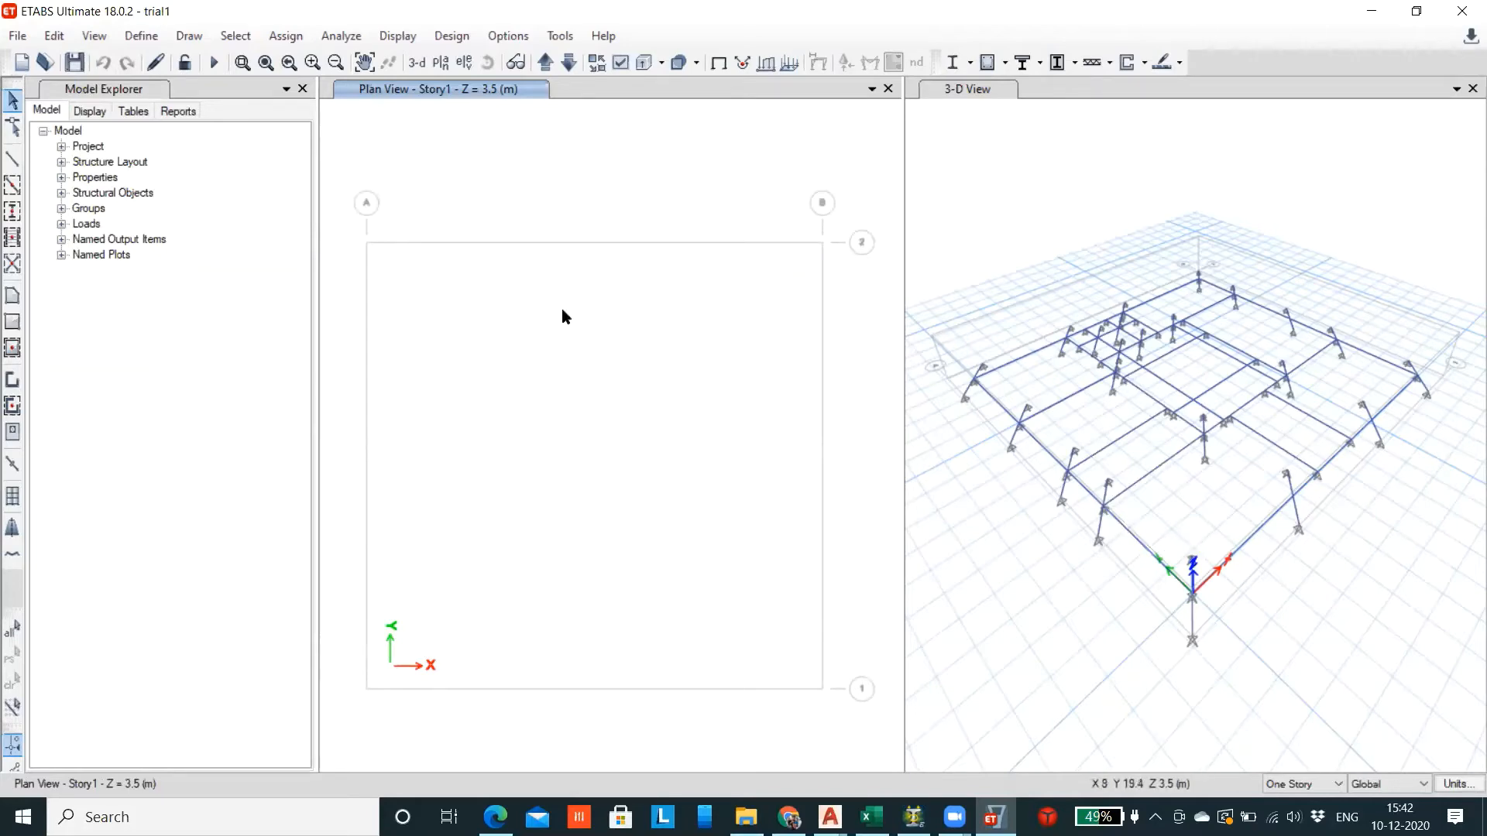
Move the plan view down to the Base level and examine the imported beam lines, checking the horizontal beam near the lower-left bay
left_click(568, 65)
left_click(547, 64)
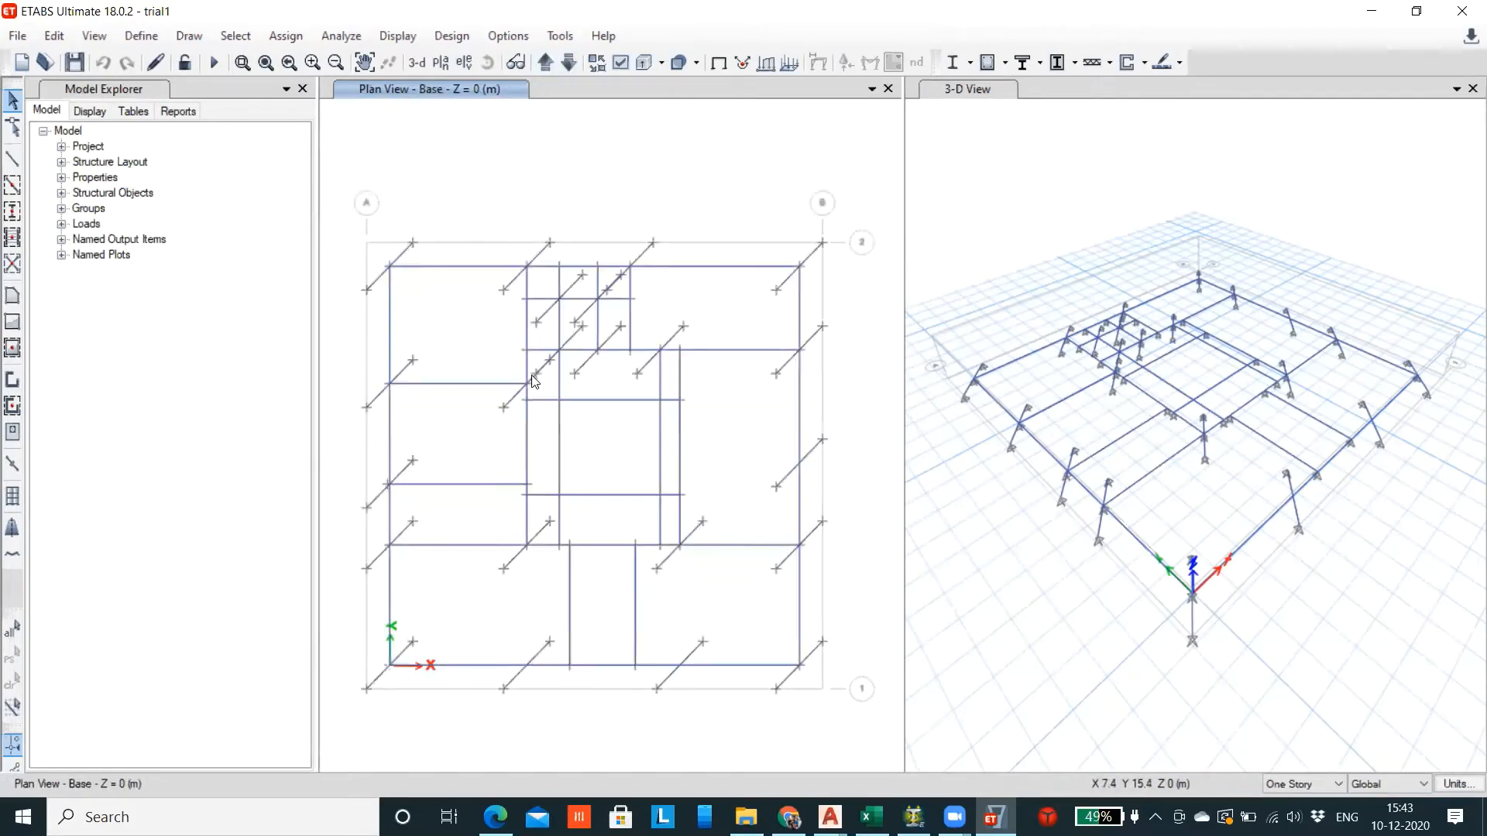
scroll(642, 340, "up", 3)
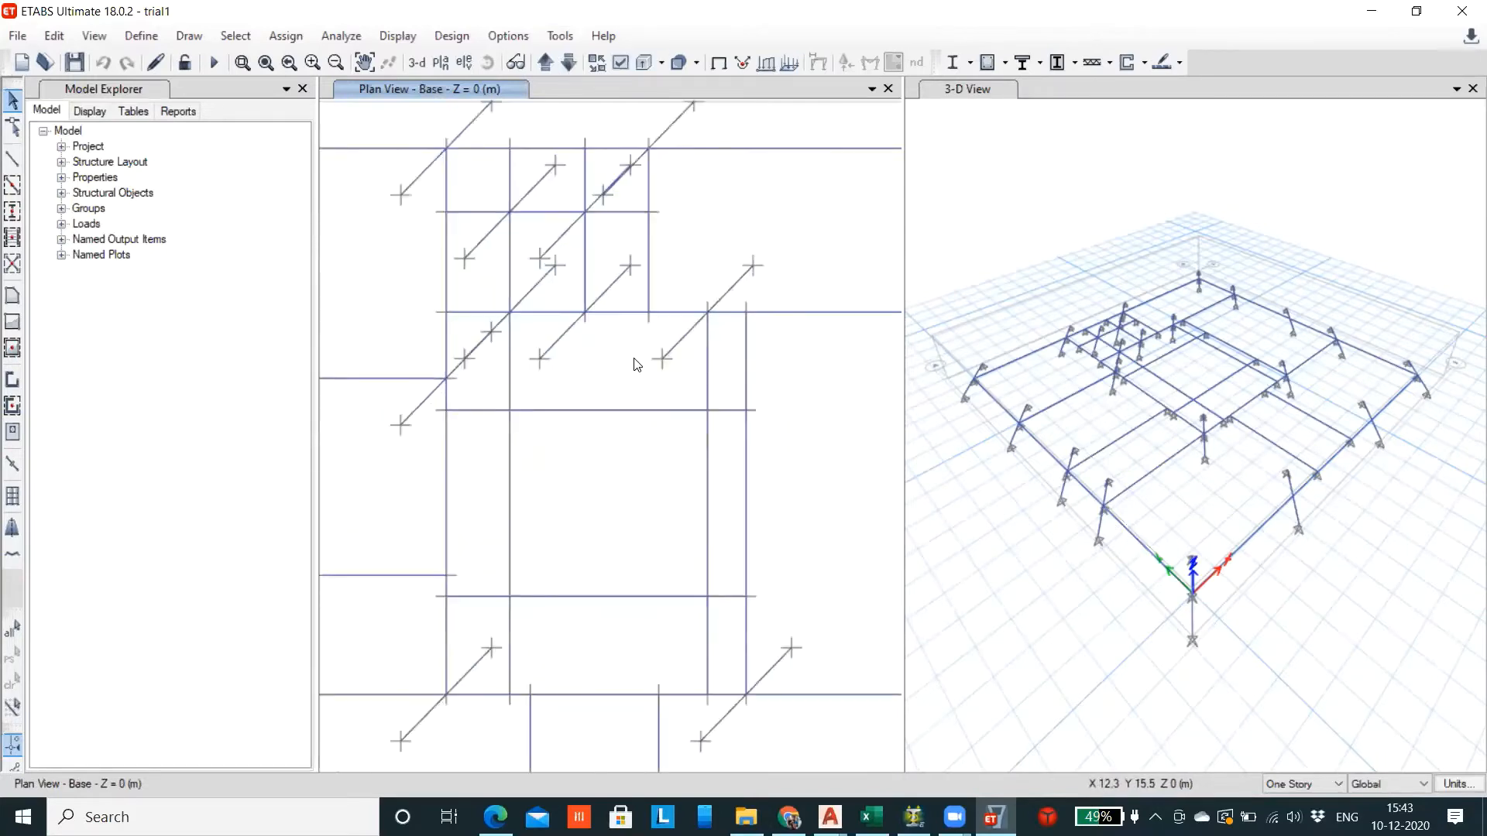
scroll(637, 365, "down", 5)
scroll(625, 414, "up", 3)
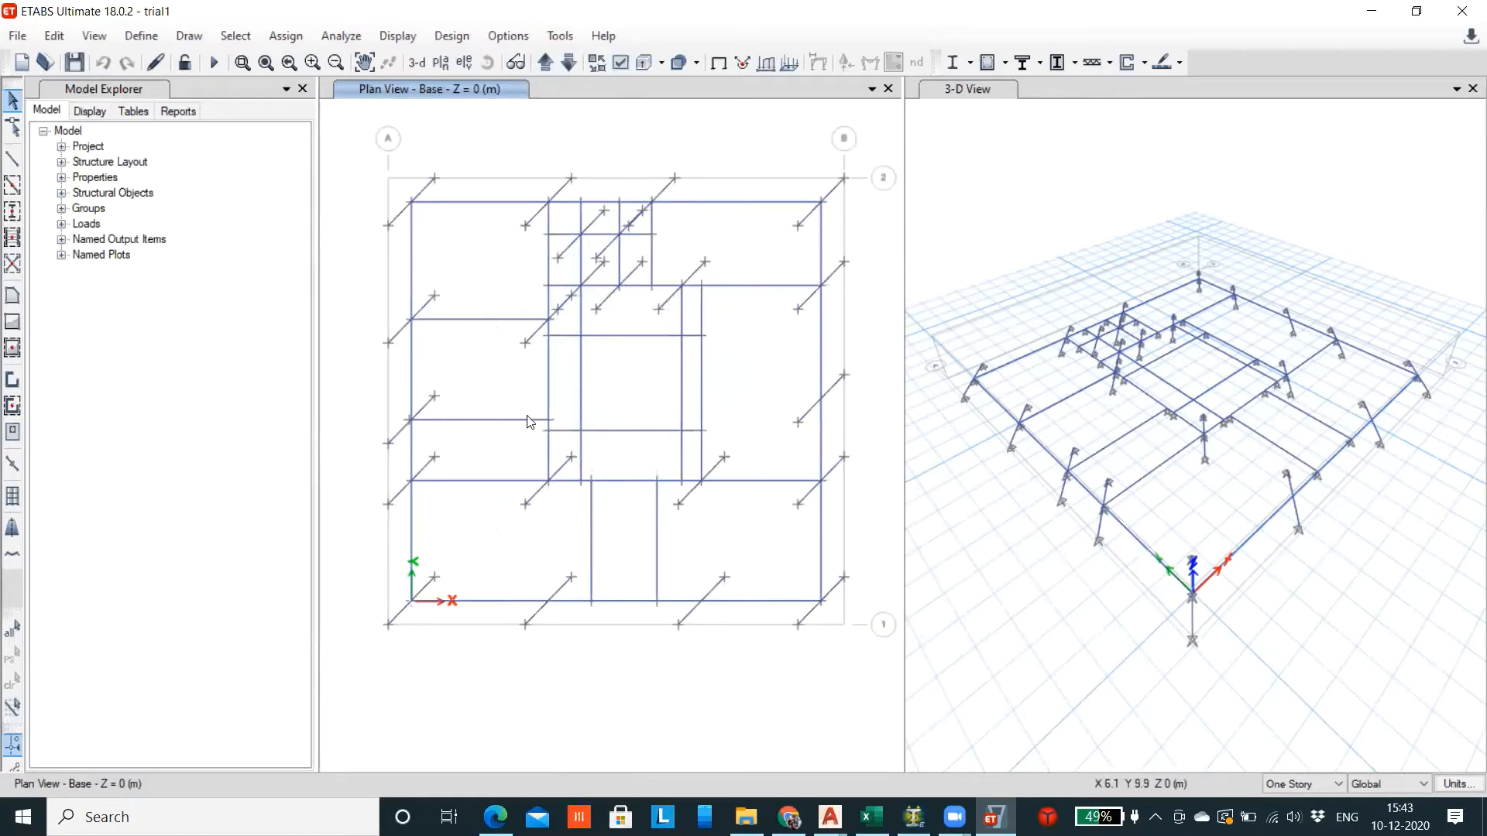
scroll(542, 422, "up", 5)
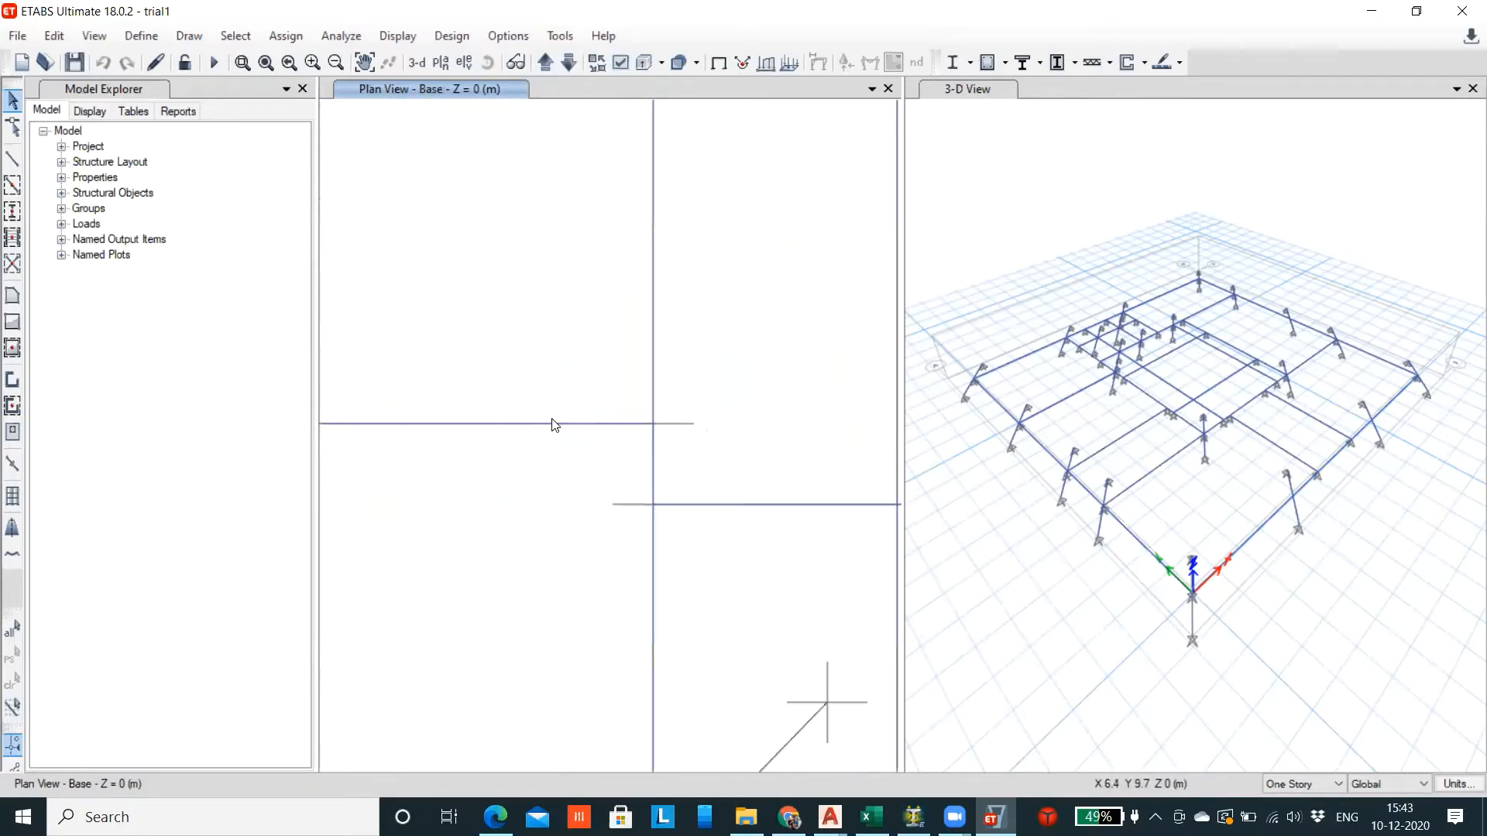
left_click(621, 426)
scroll(585, 436, "down", 3)
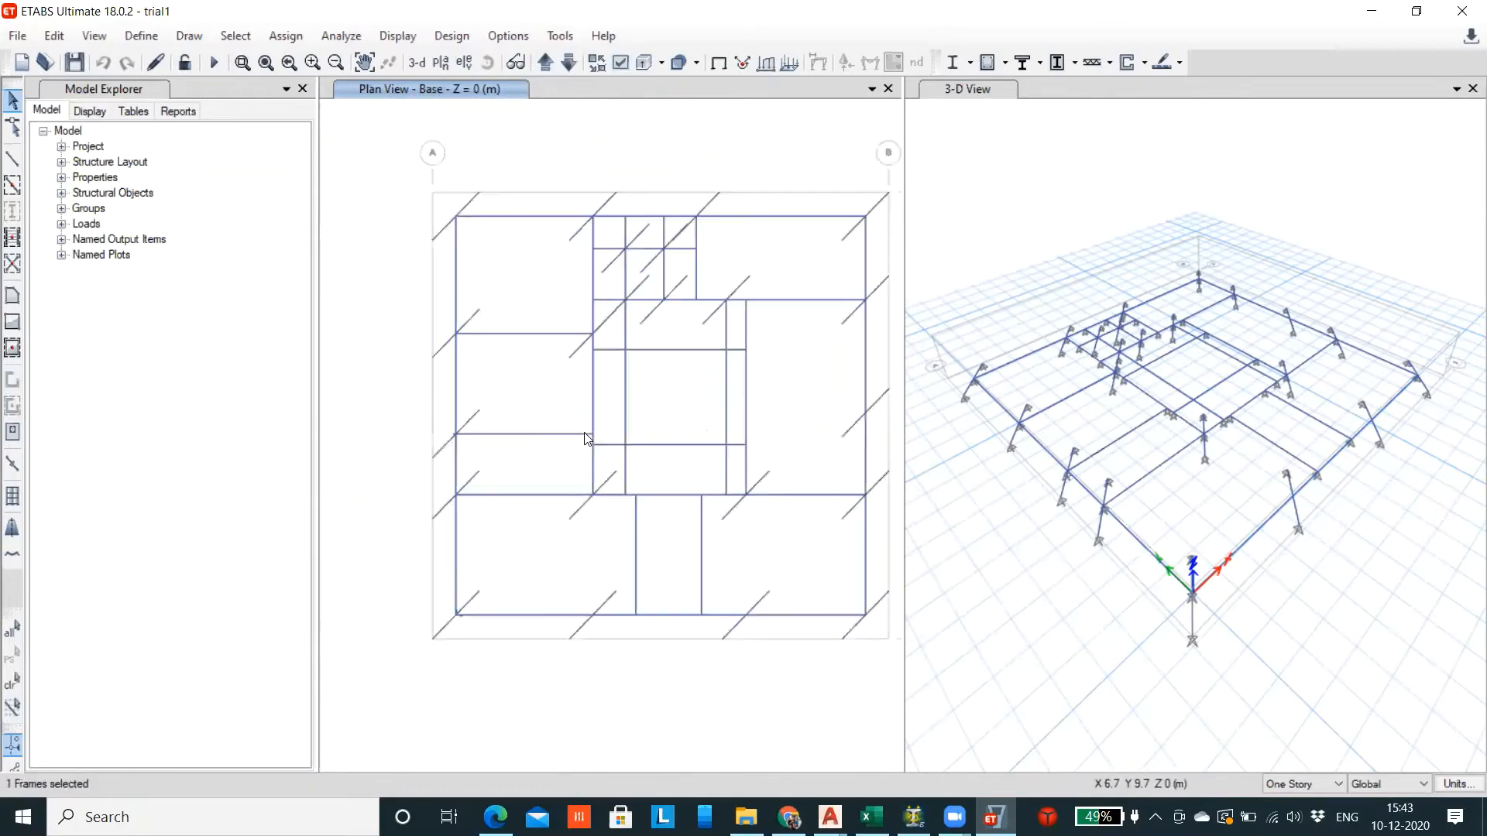
scroll(575, 433, "up", 1)
left_click(566, 433)
scroll(566, 432, "down", 2)
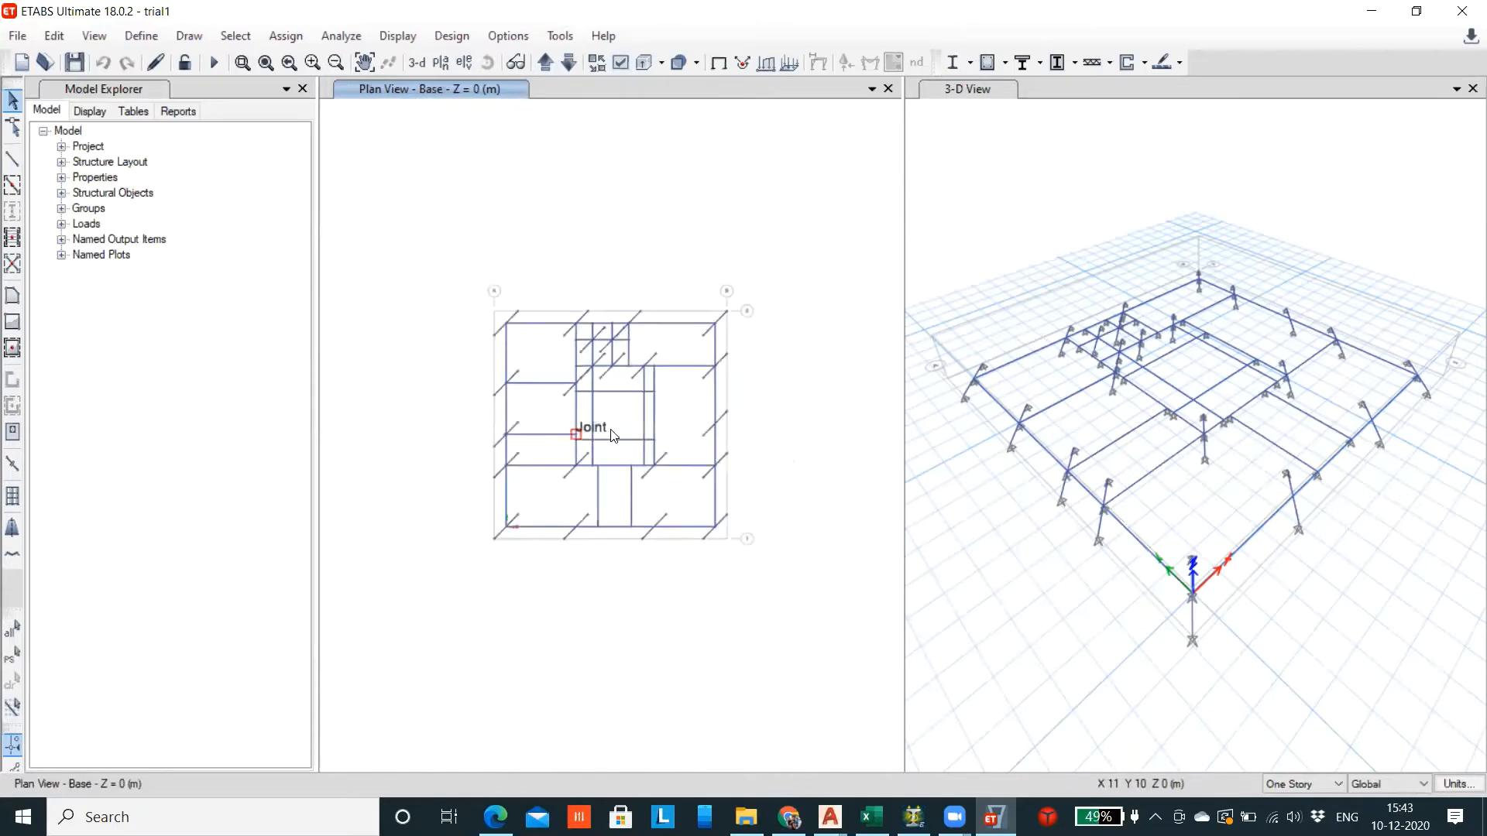
scroll(588, 437, "up", 2)
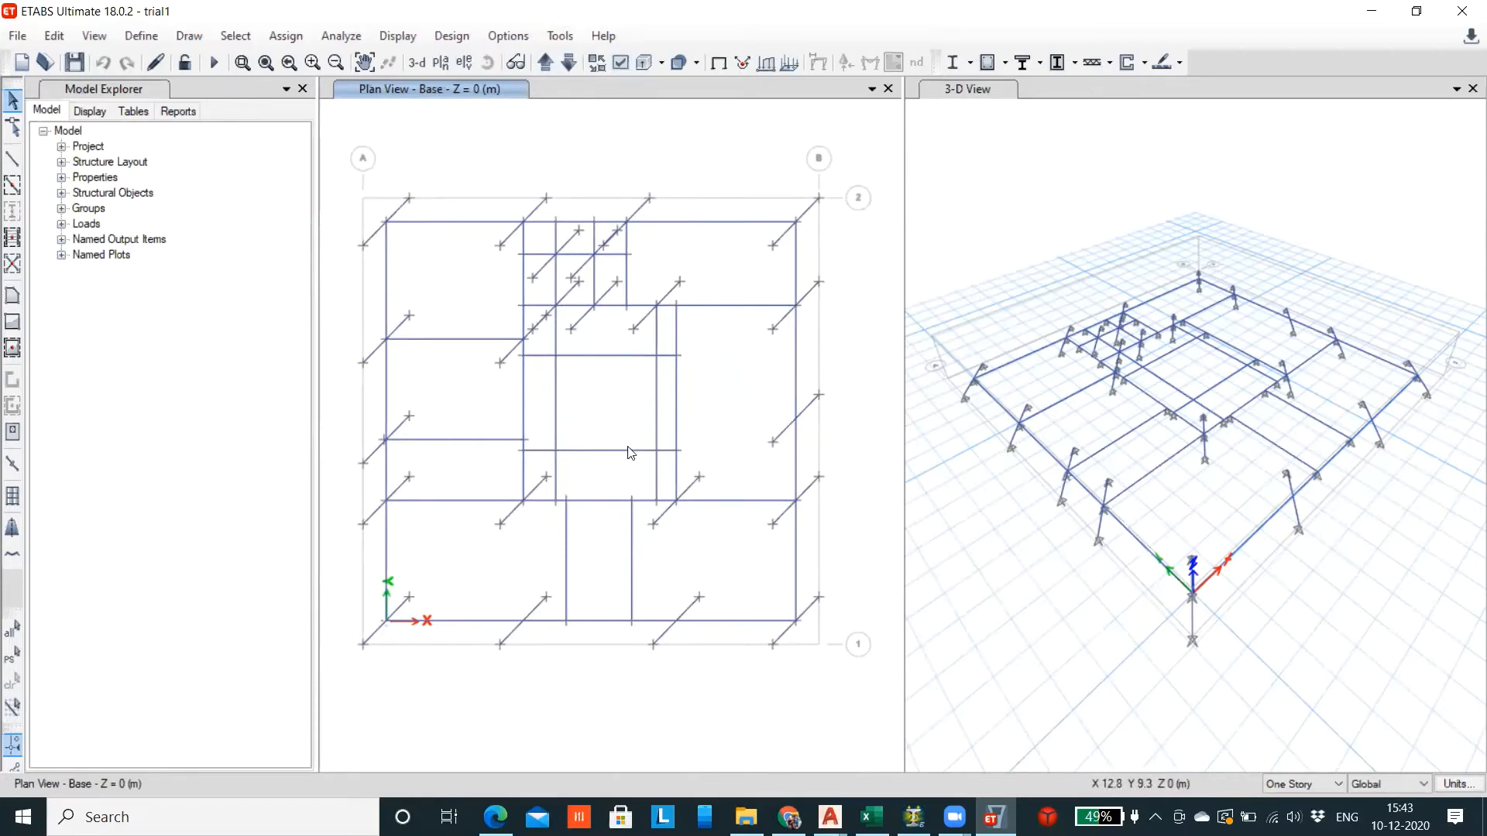
Inspect the assignment data of the imported beam along the upper edge of the Base plan
left_click(685, 223)
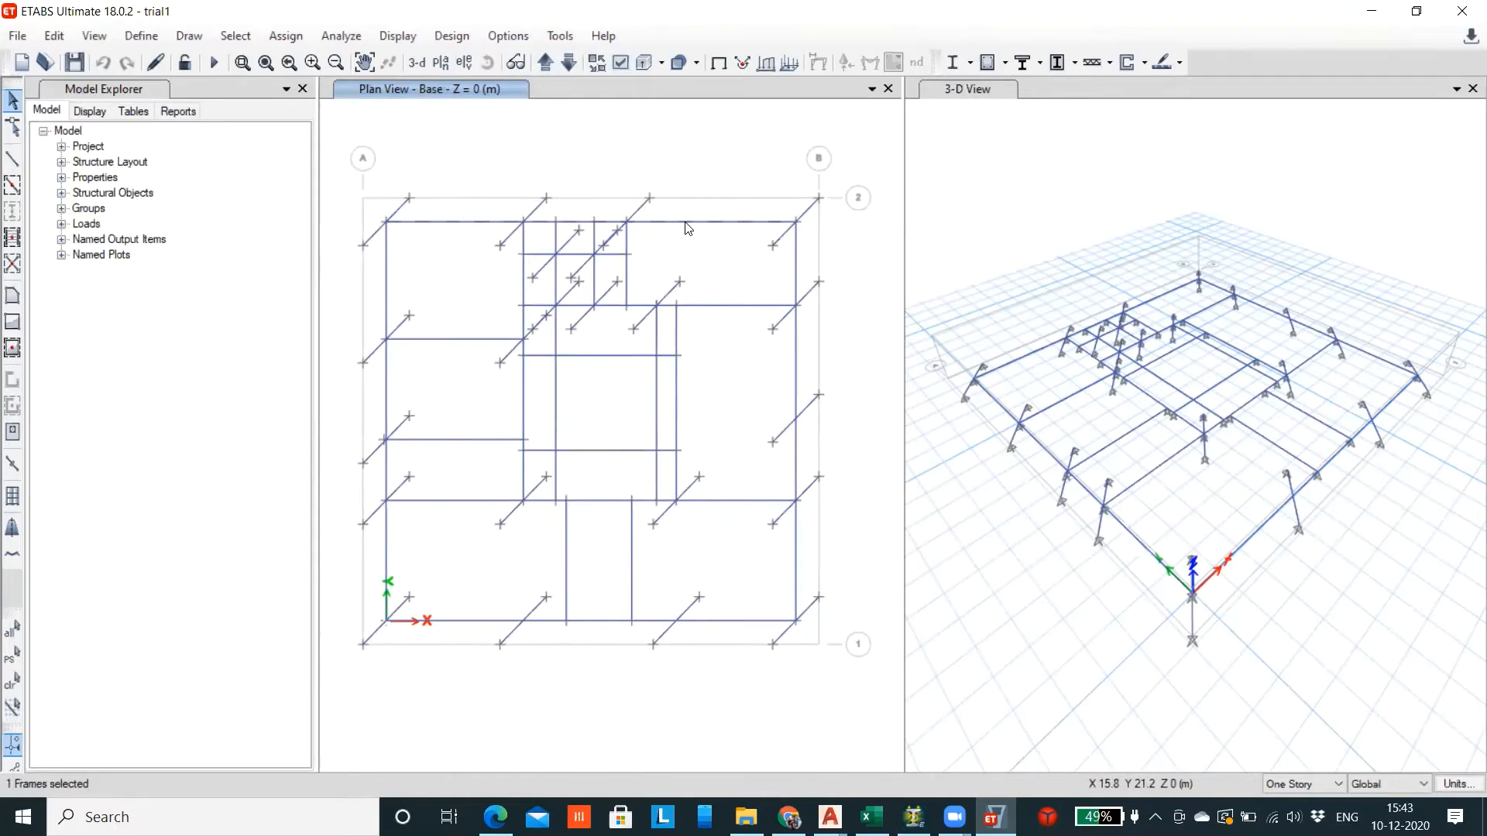
right_click(685, 225)
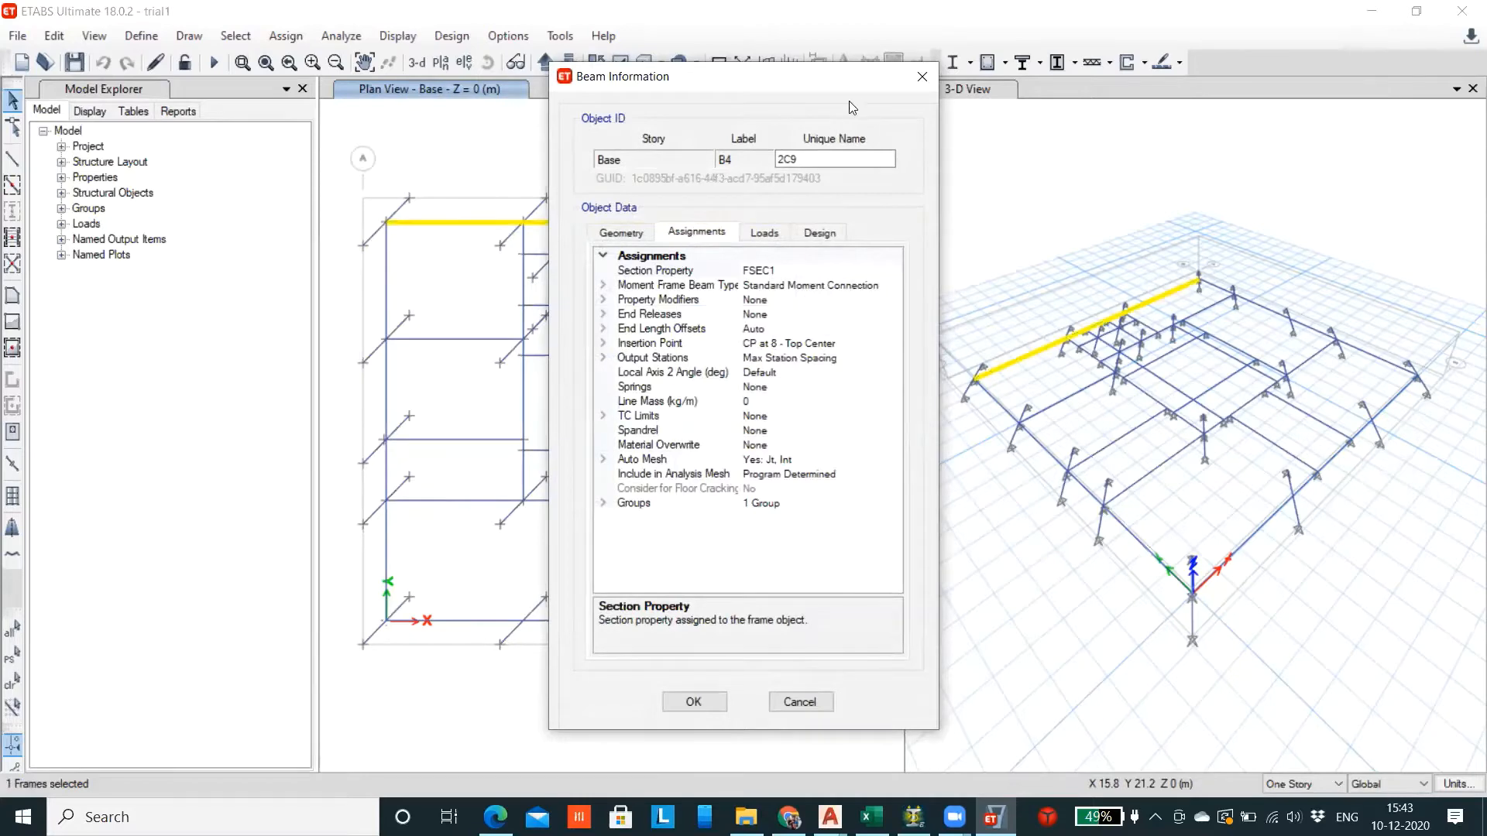
key("Escape")
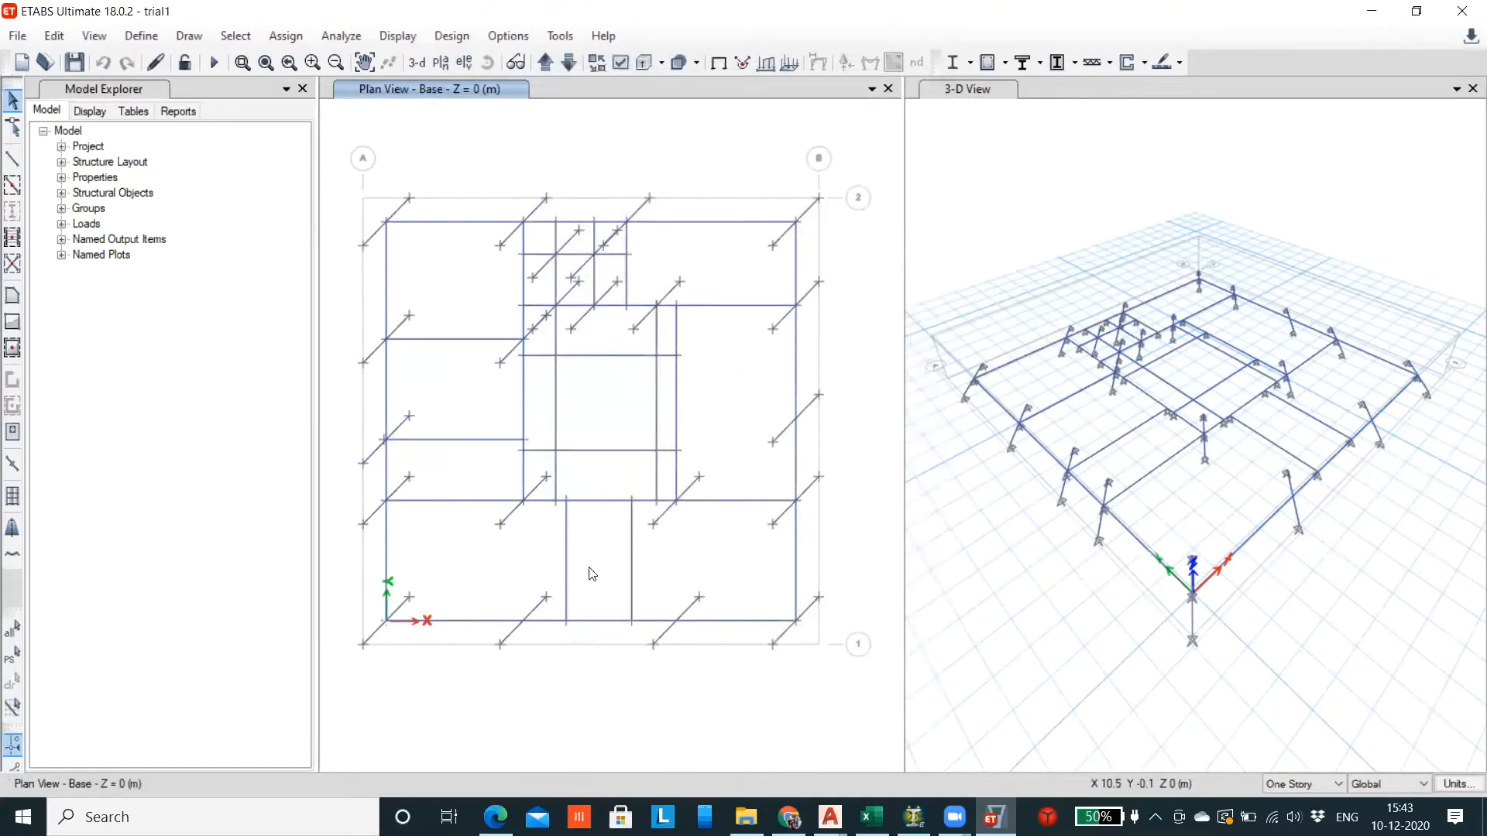
scroll(658, 409, "down", 2)
scroll(616, 447, "up", 2)
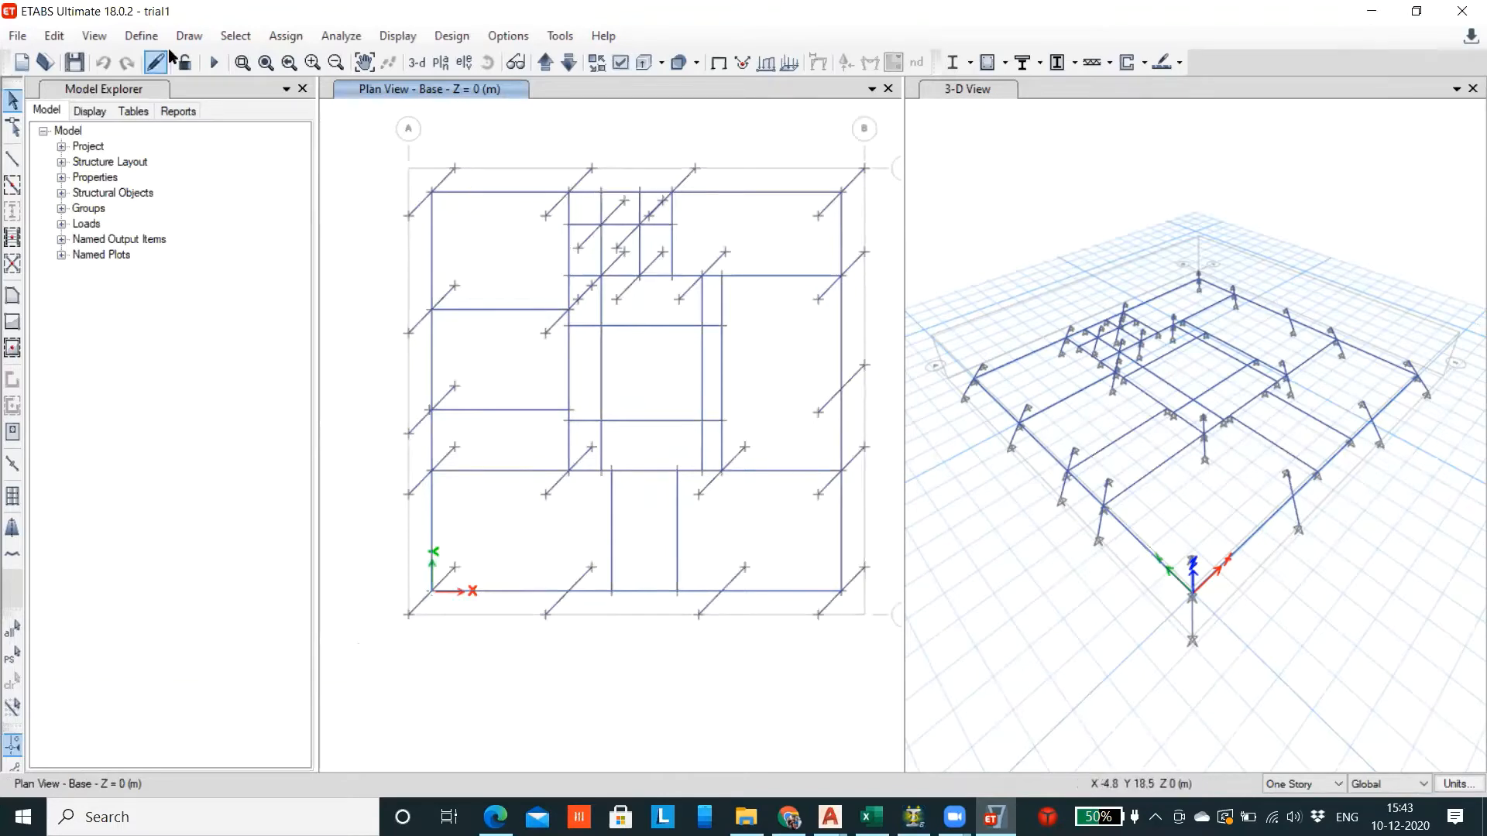
Define a new concrete material of grade M30 for the India region, keeping its default property data
left_click(140, 36)
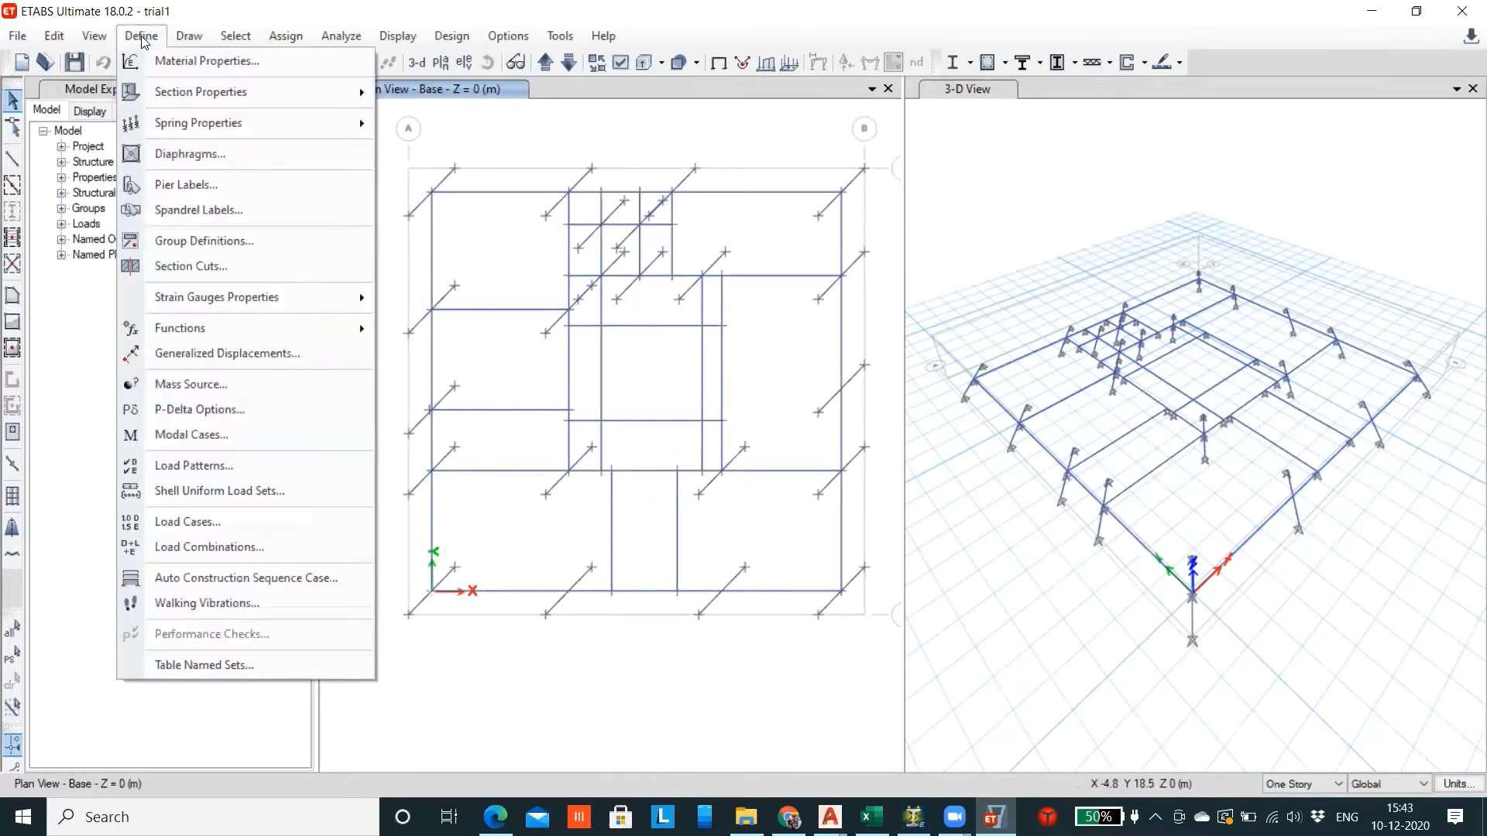
left_click(176, 61)
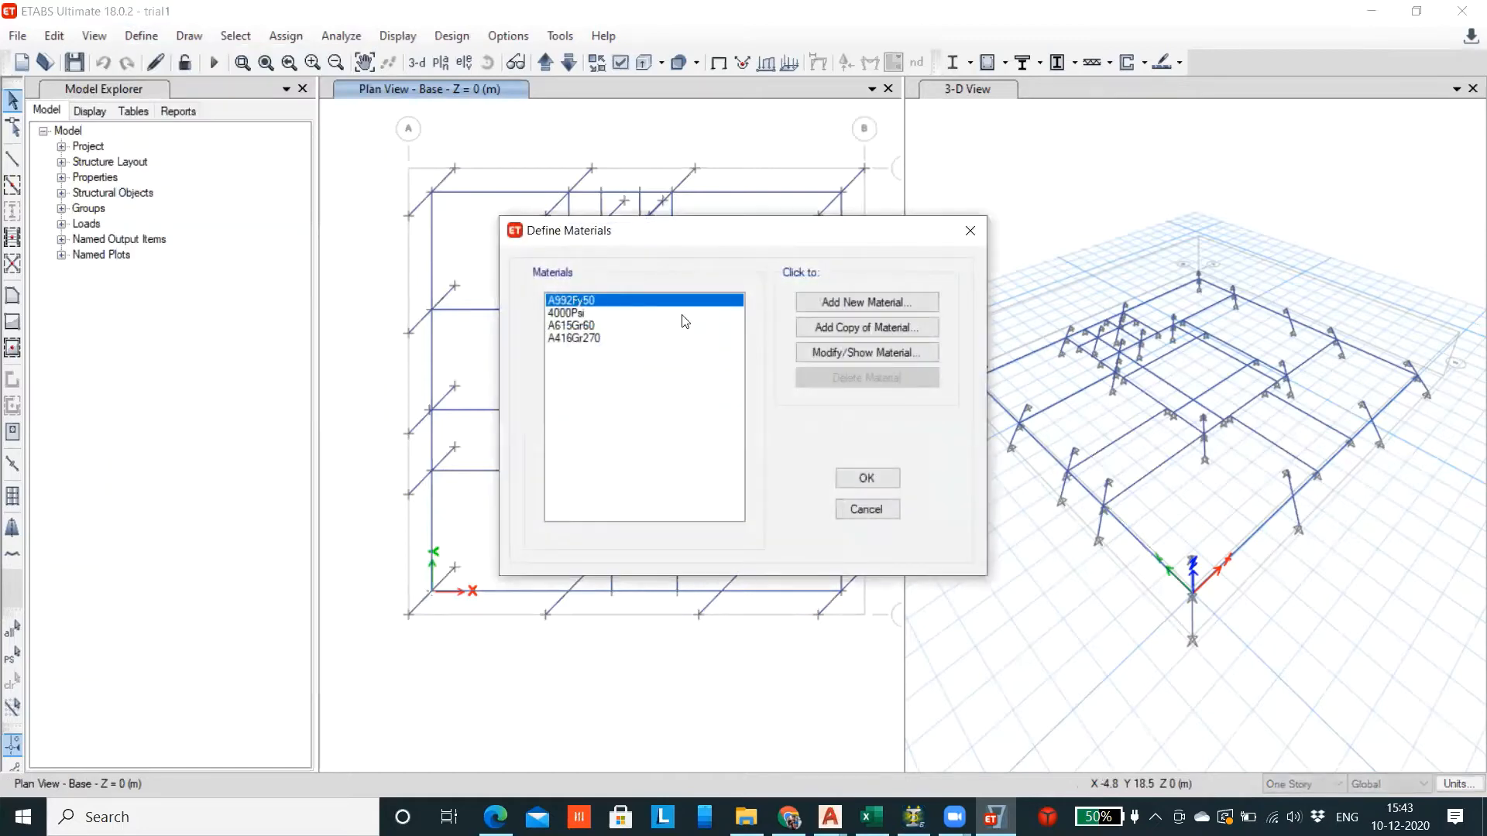
left_click(869, 301)
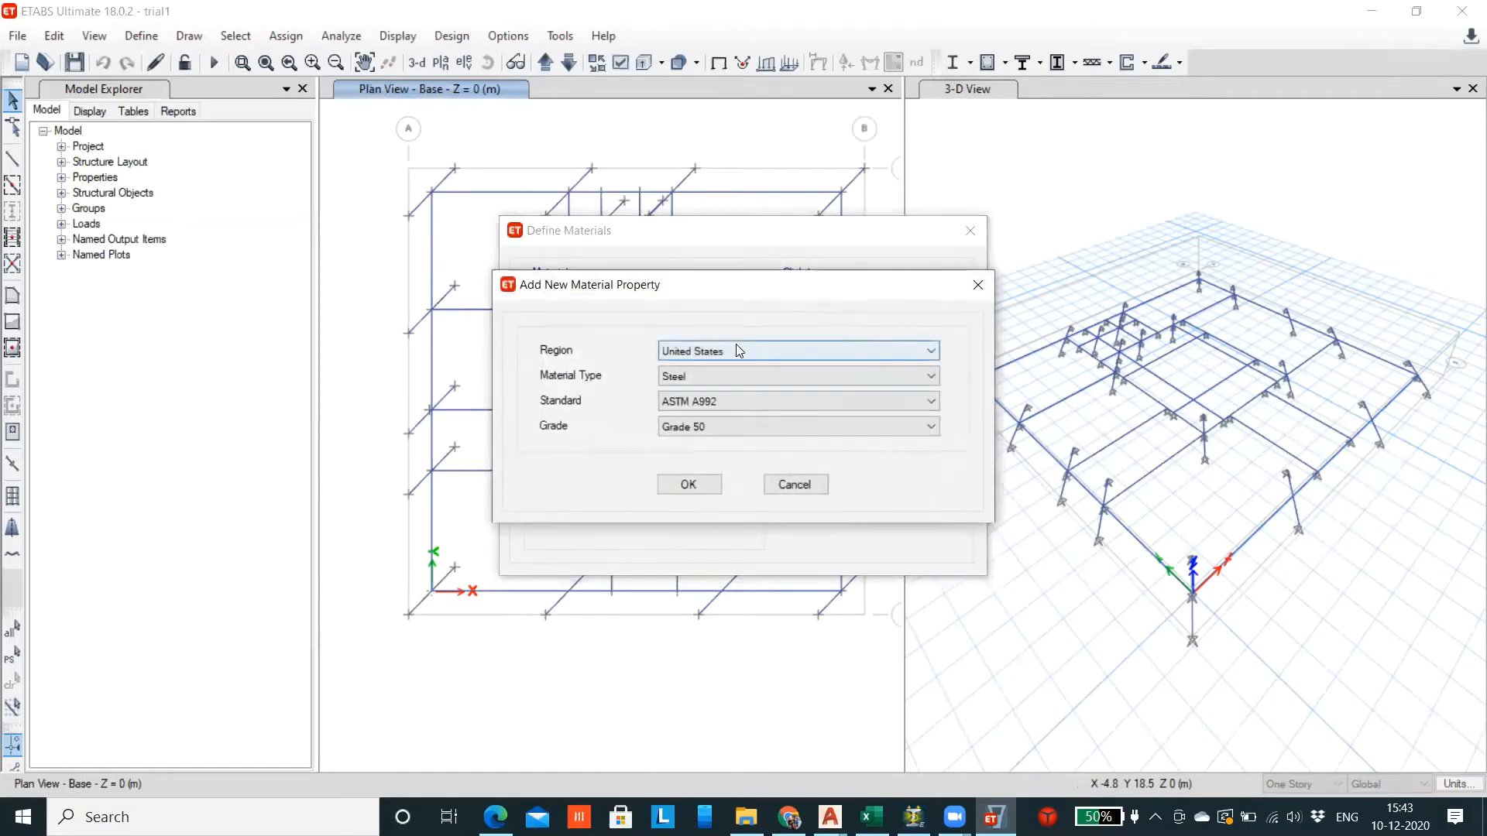
left_click(734, 351)
left_click(697, 393)
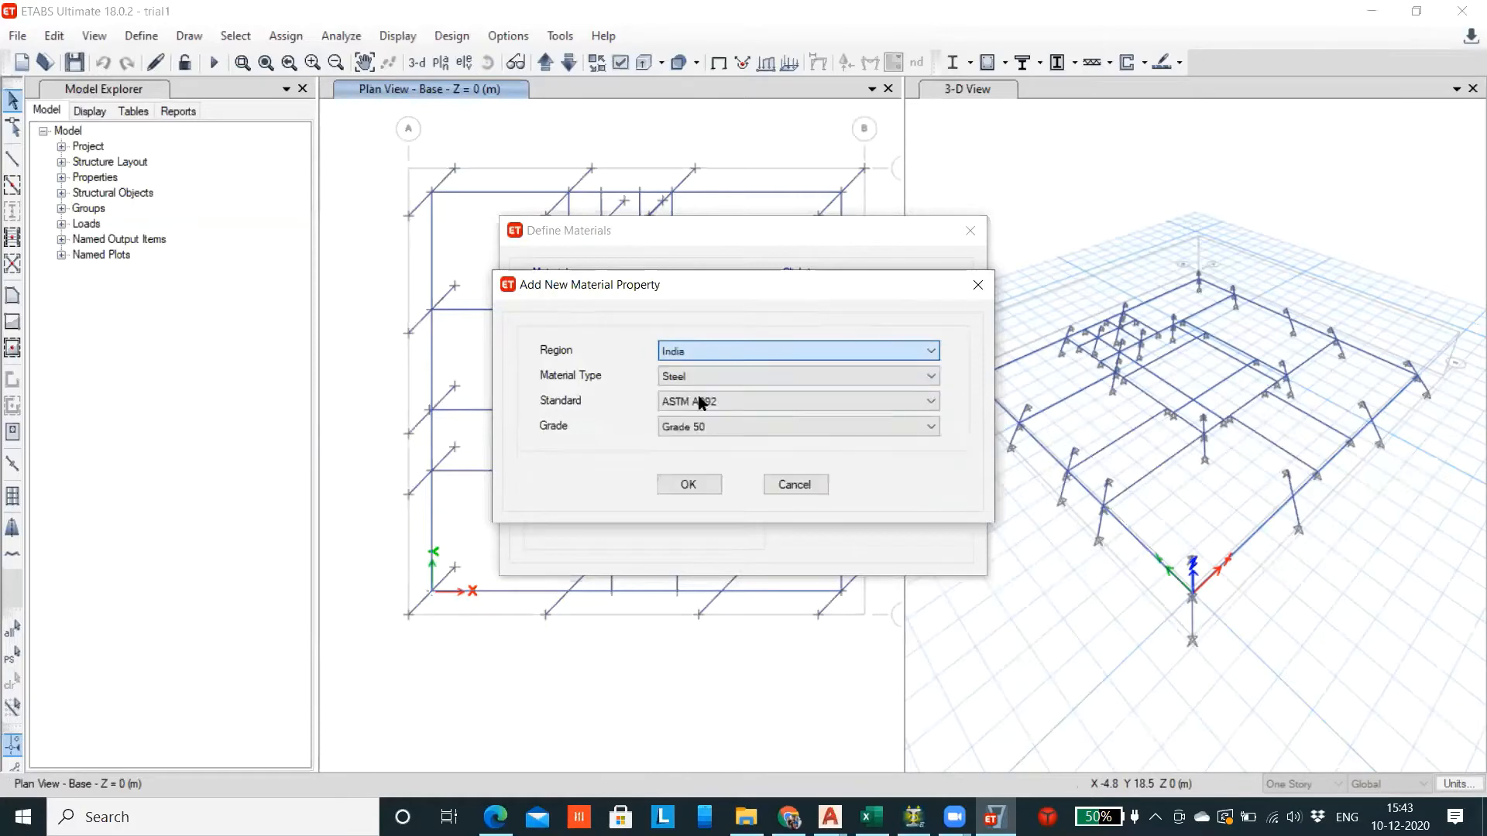
left_click(701, 378)
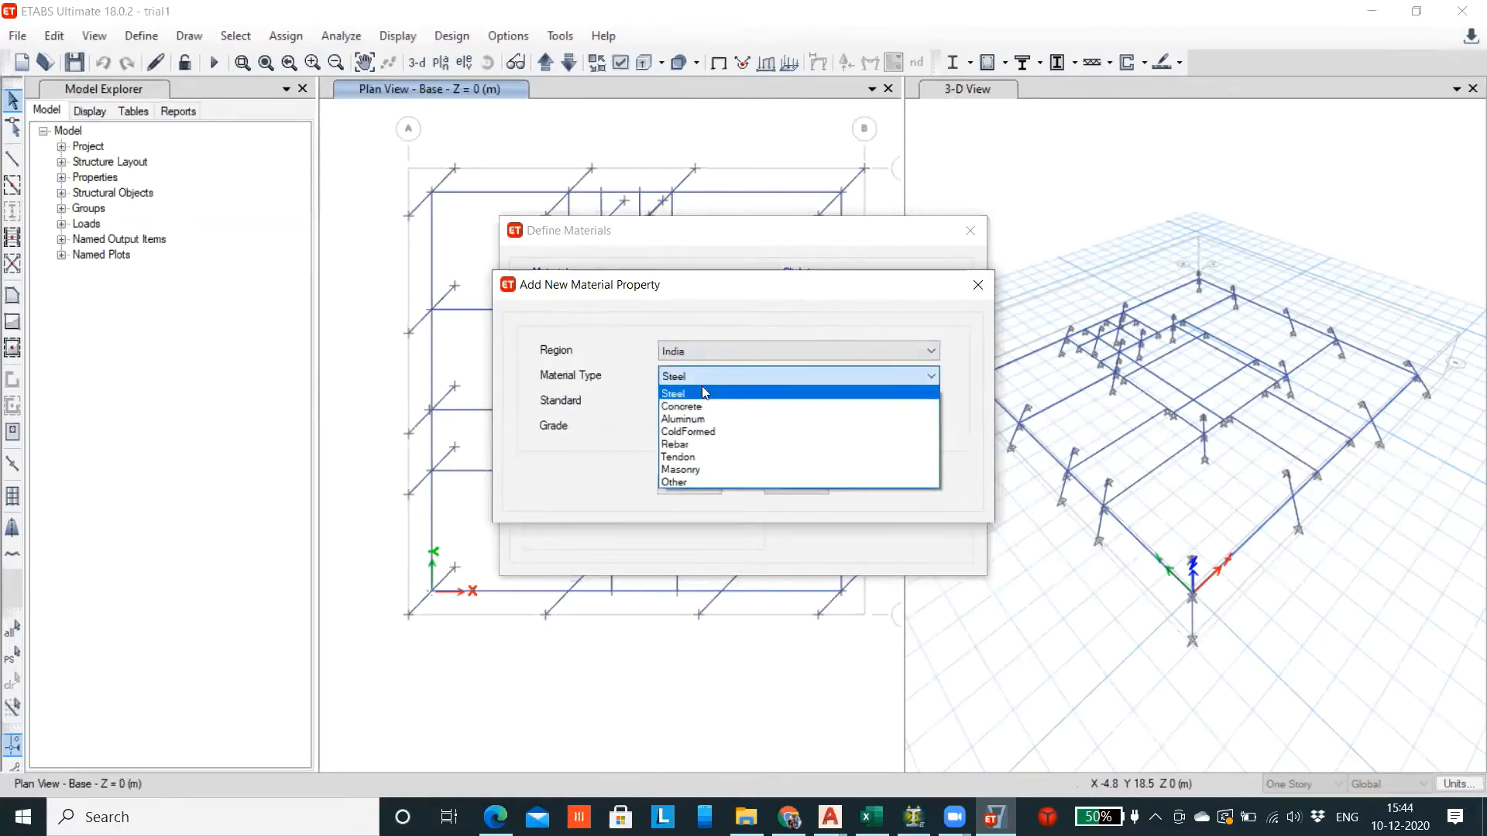
left_click(701, 406)
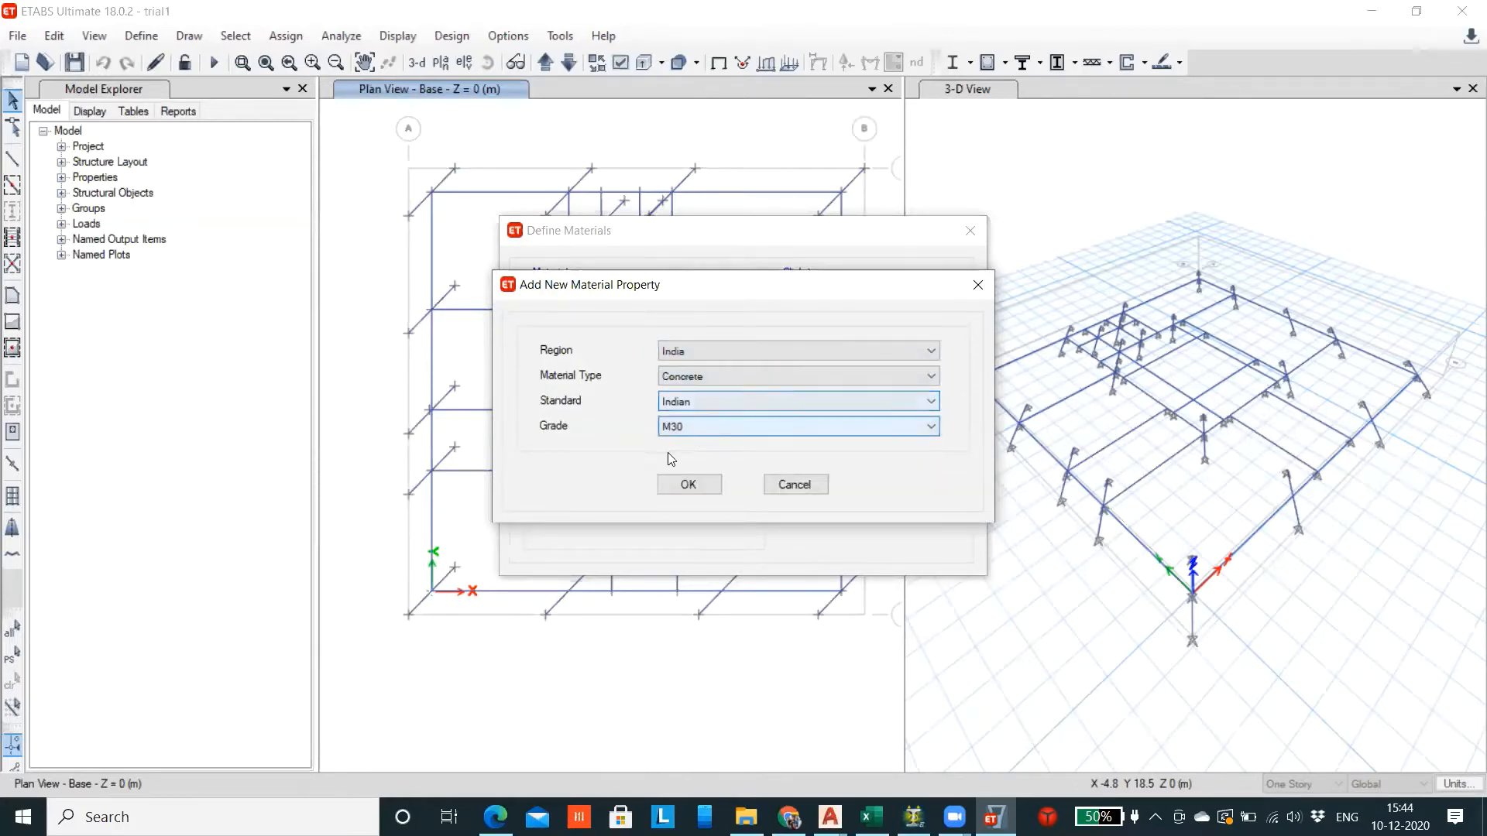
left_click(688, 484)
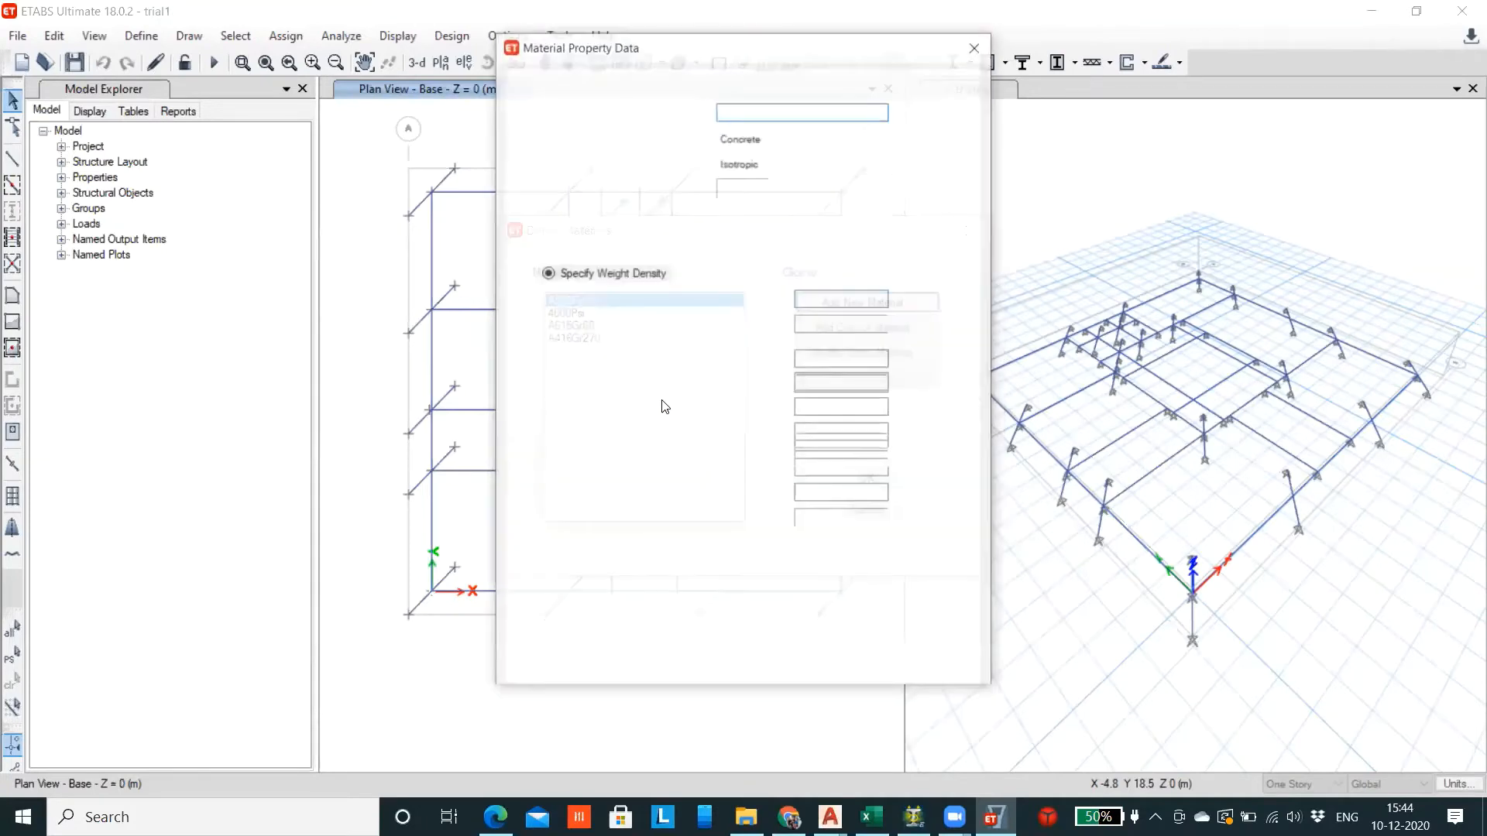
left_click(693, 660)
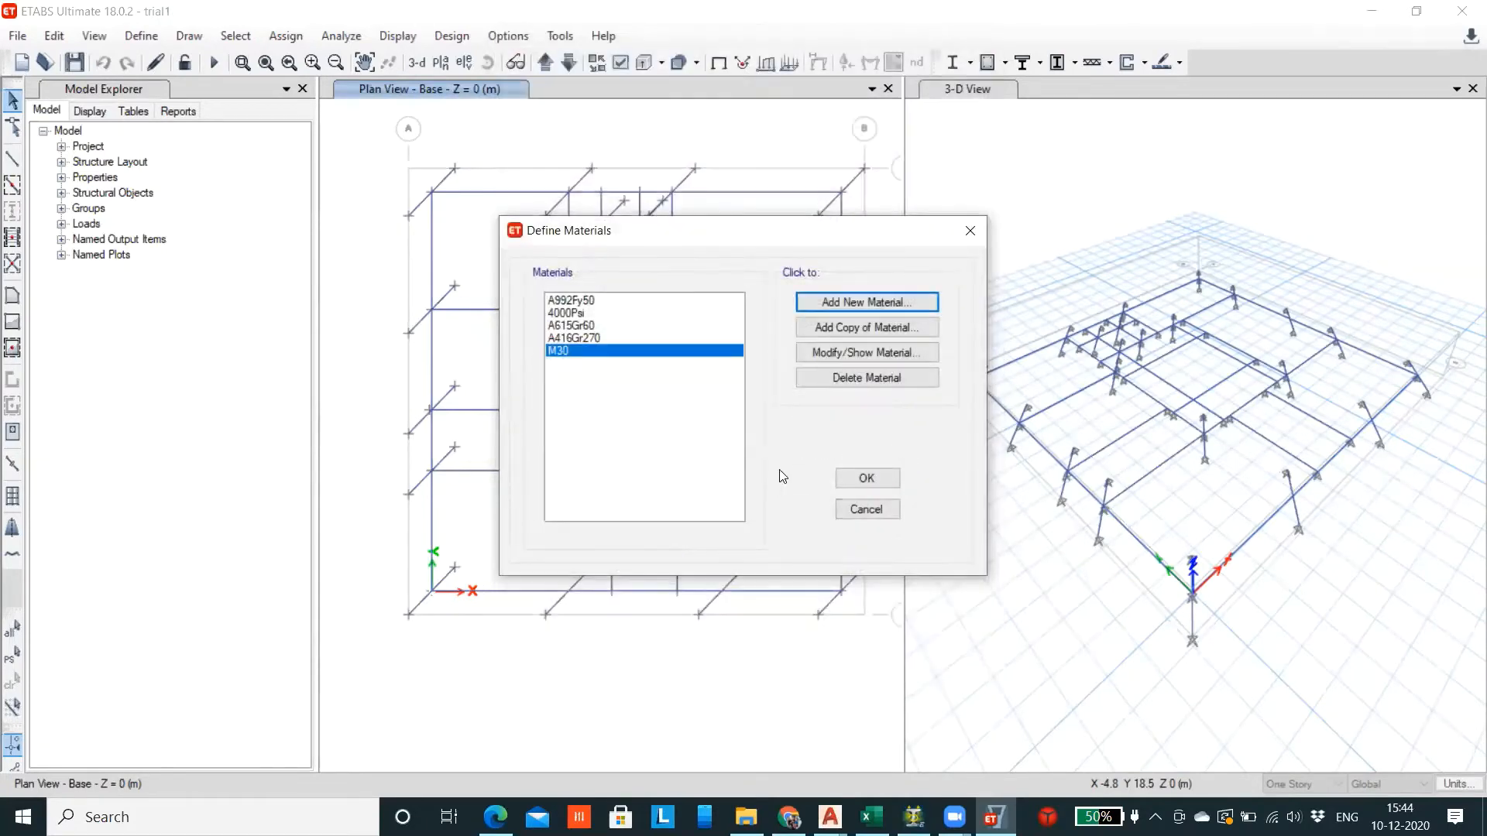
Define a new Indian rebar material of HYSD Grade 415 with default property data and accept the materials list
left_click(842, 301)
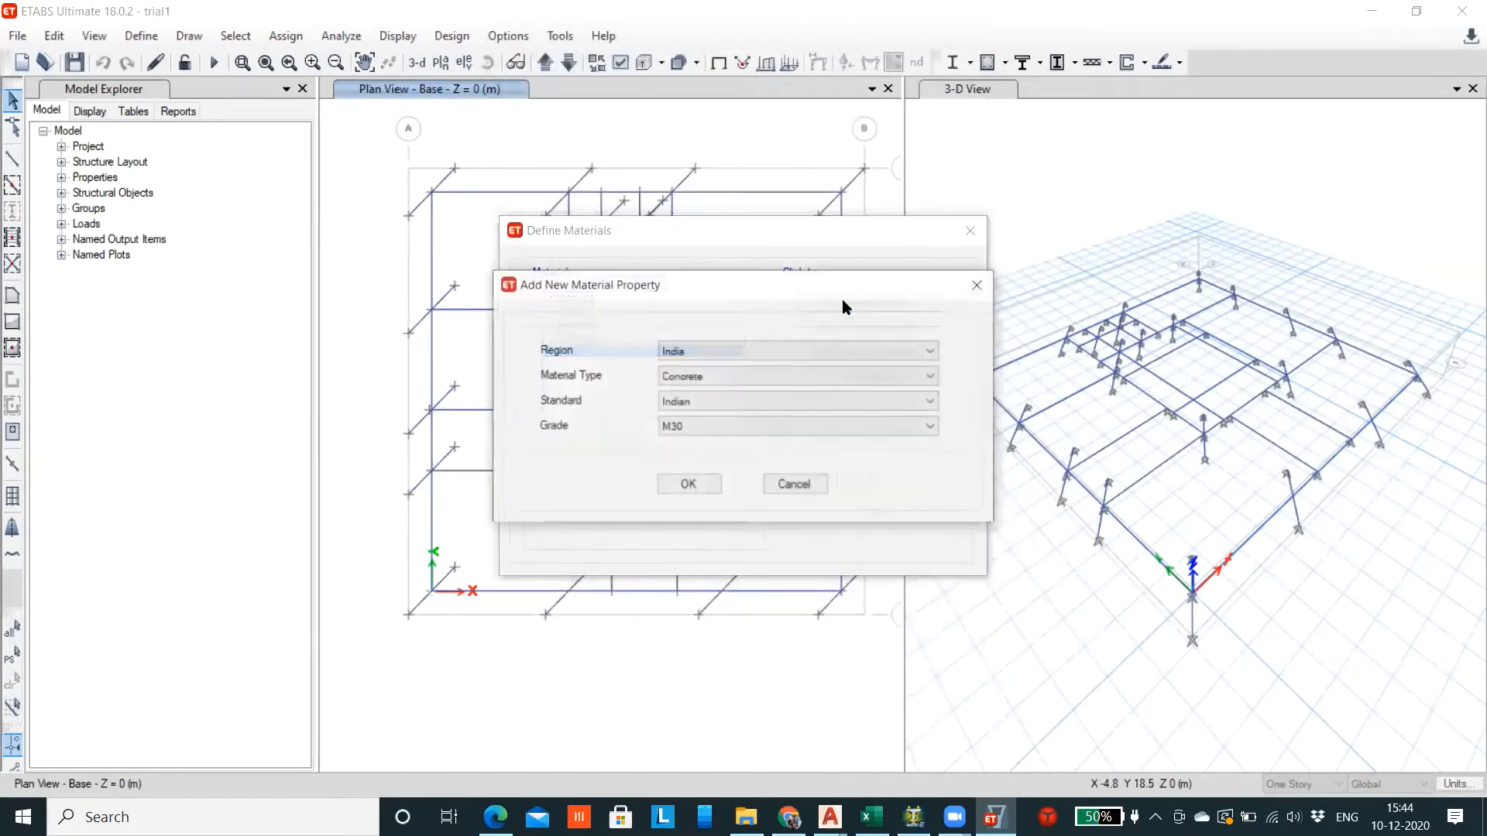
left_click(696, 350)
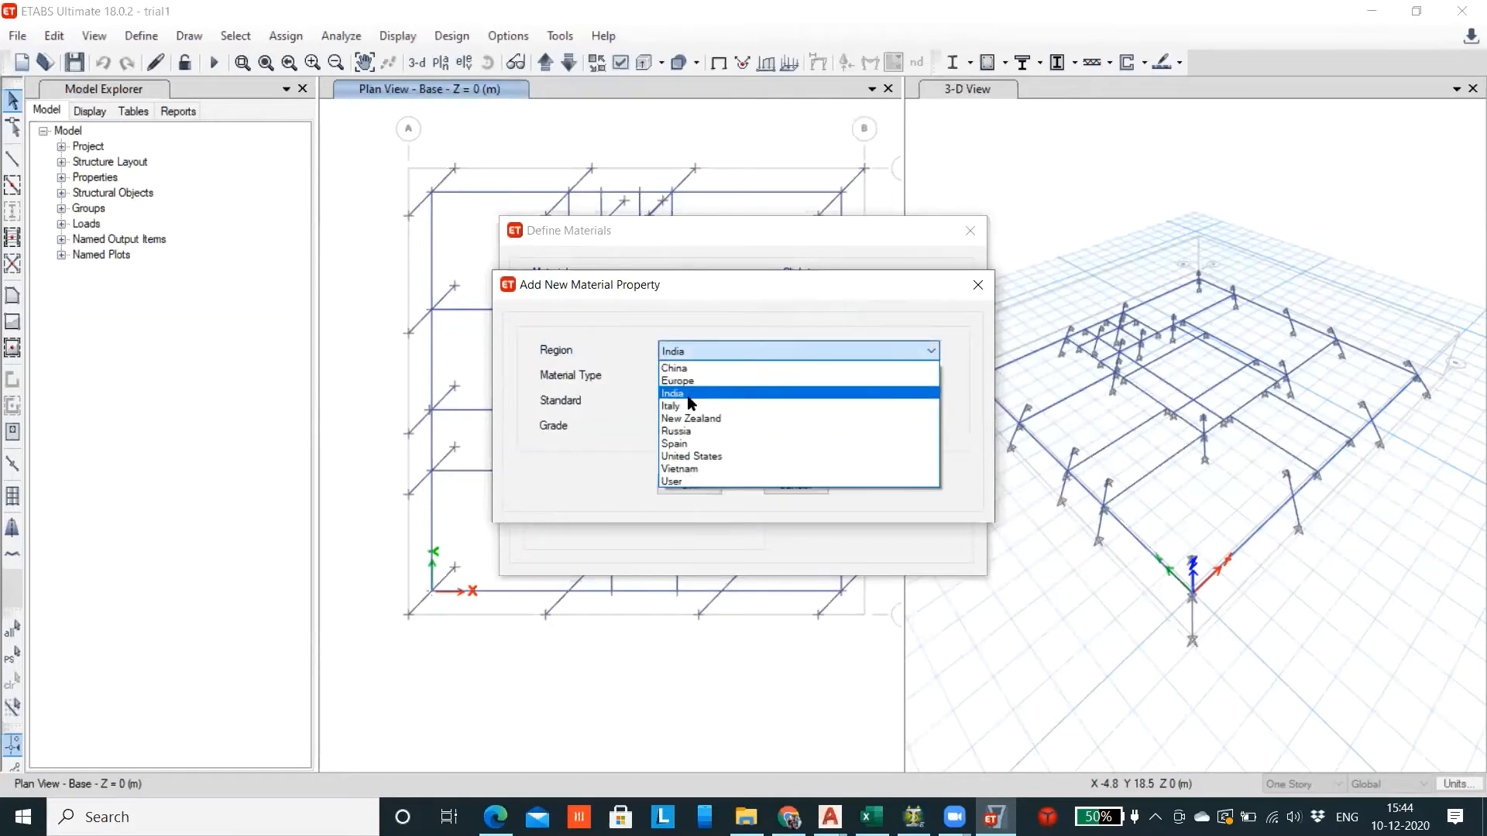
left_click(695, 394)
left_click(695, 376)
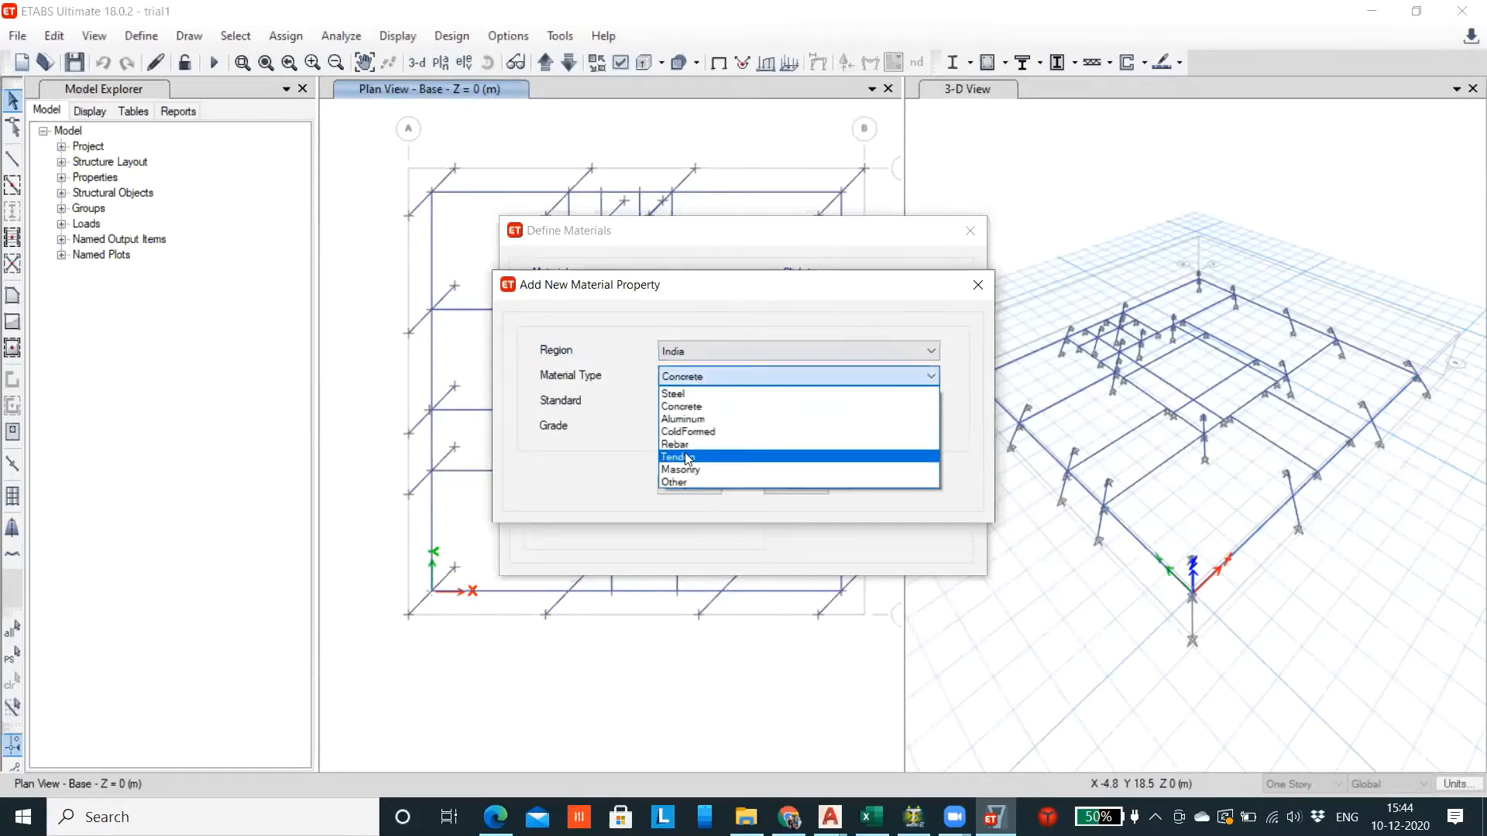
left_click(691, 446)
left_click(697, 376)
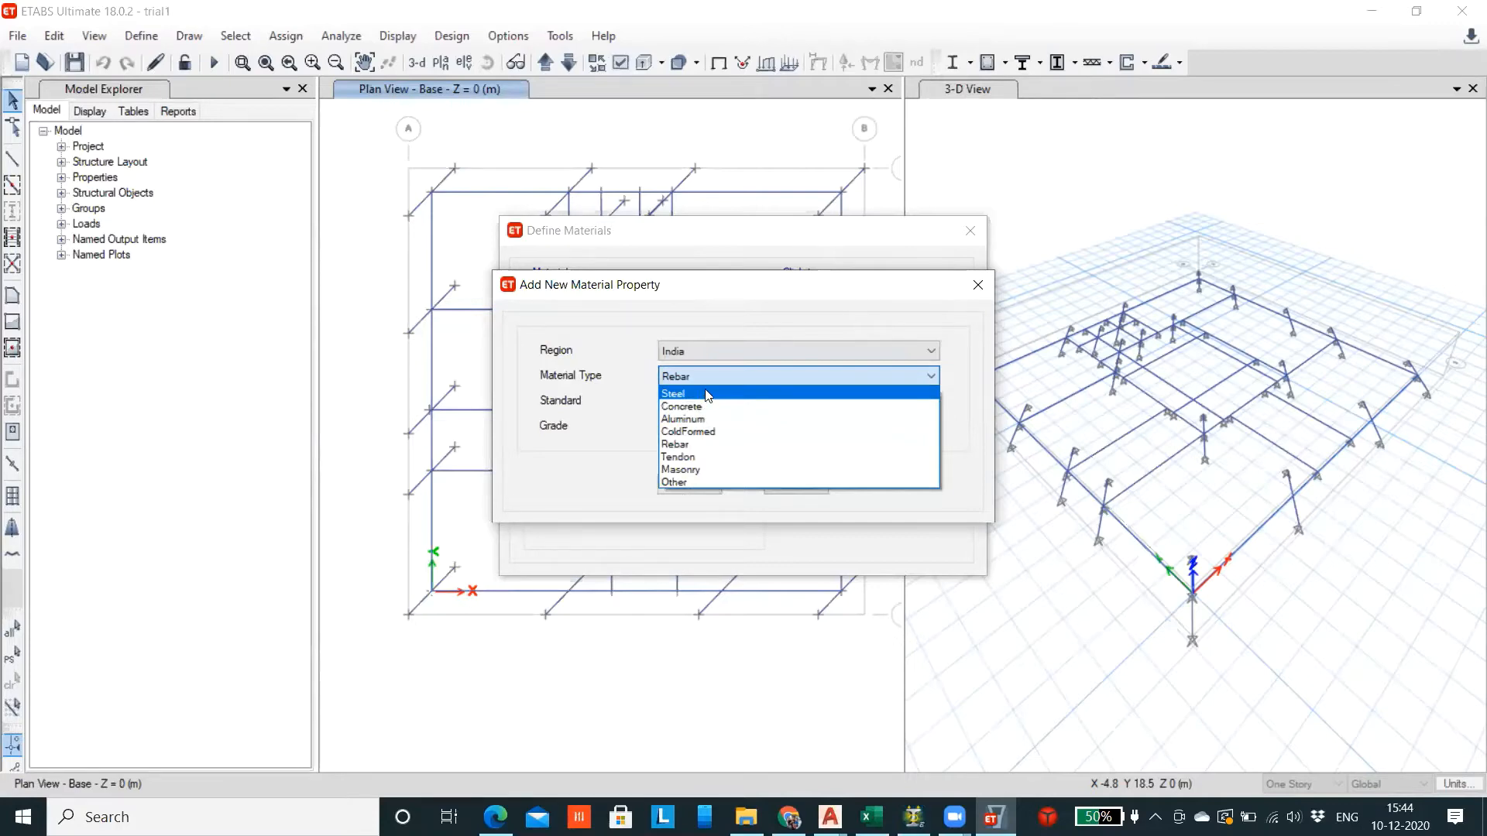
left_click(699, 445)
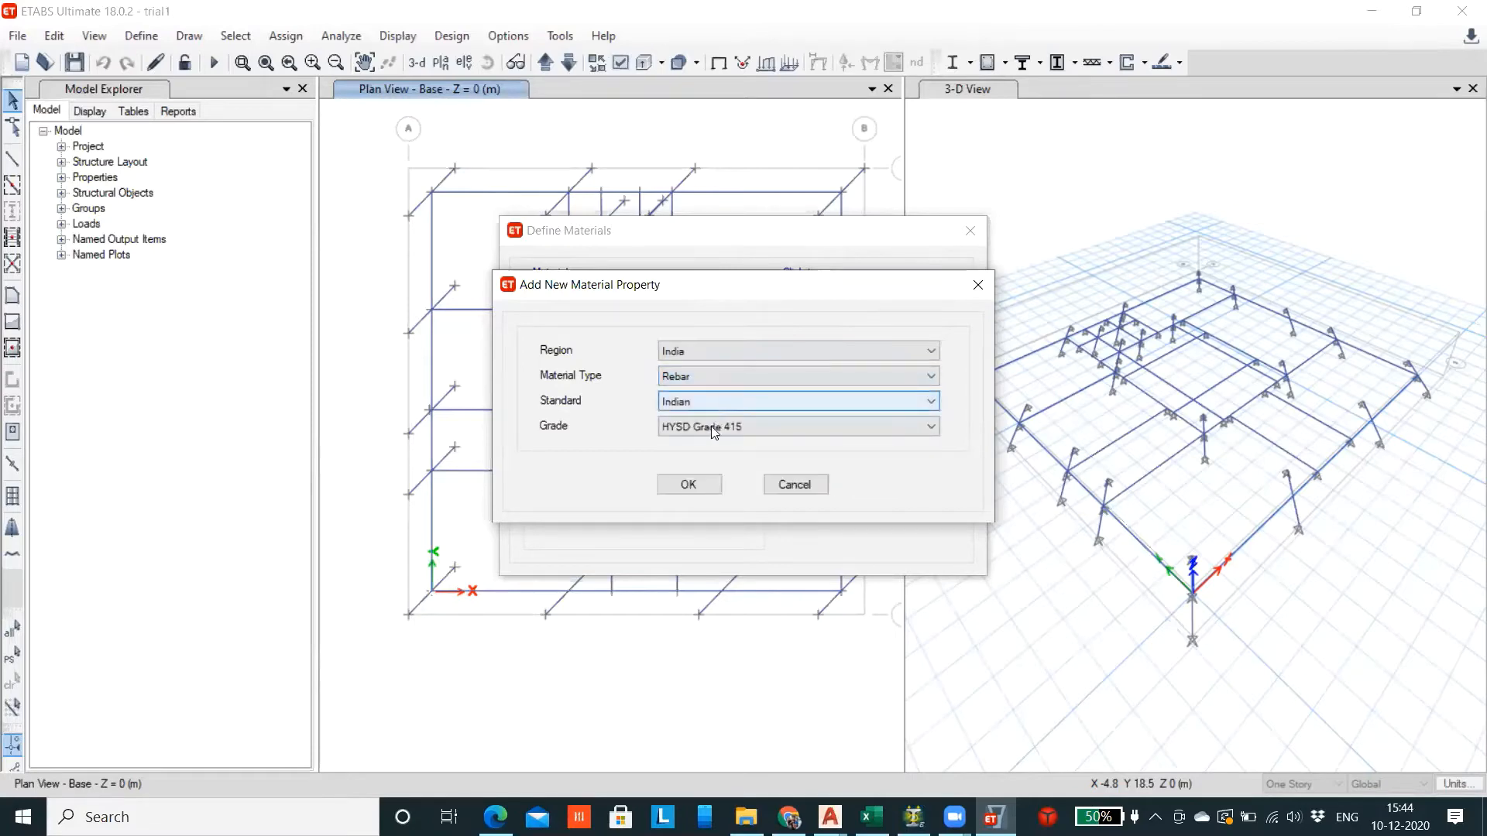
left_click(725, 428)
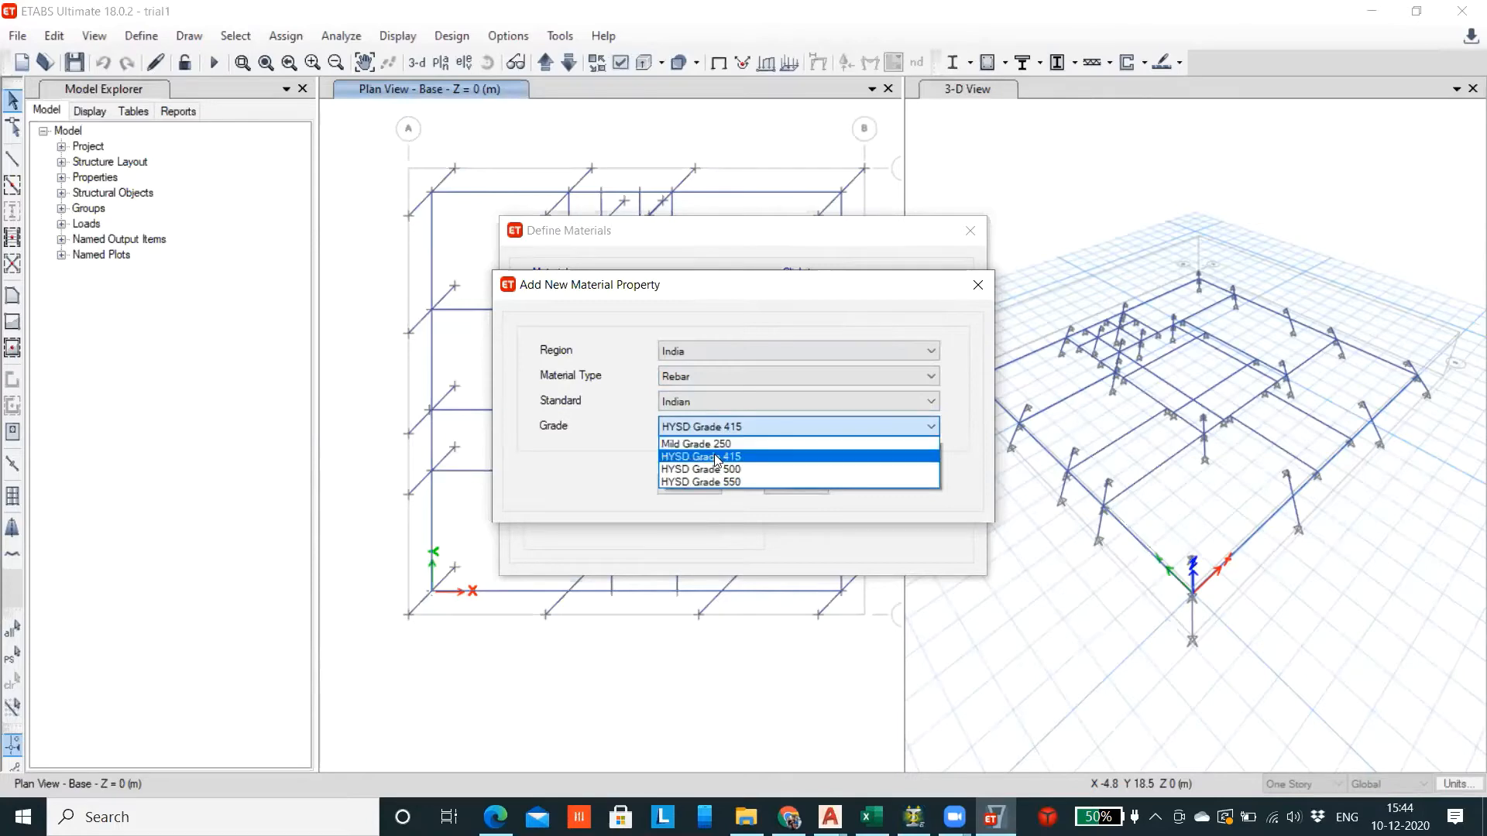
left_click(716, 456)
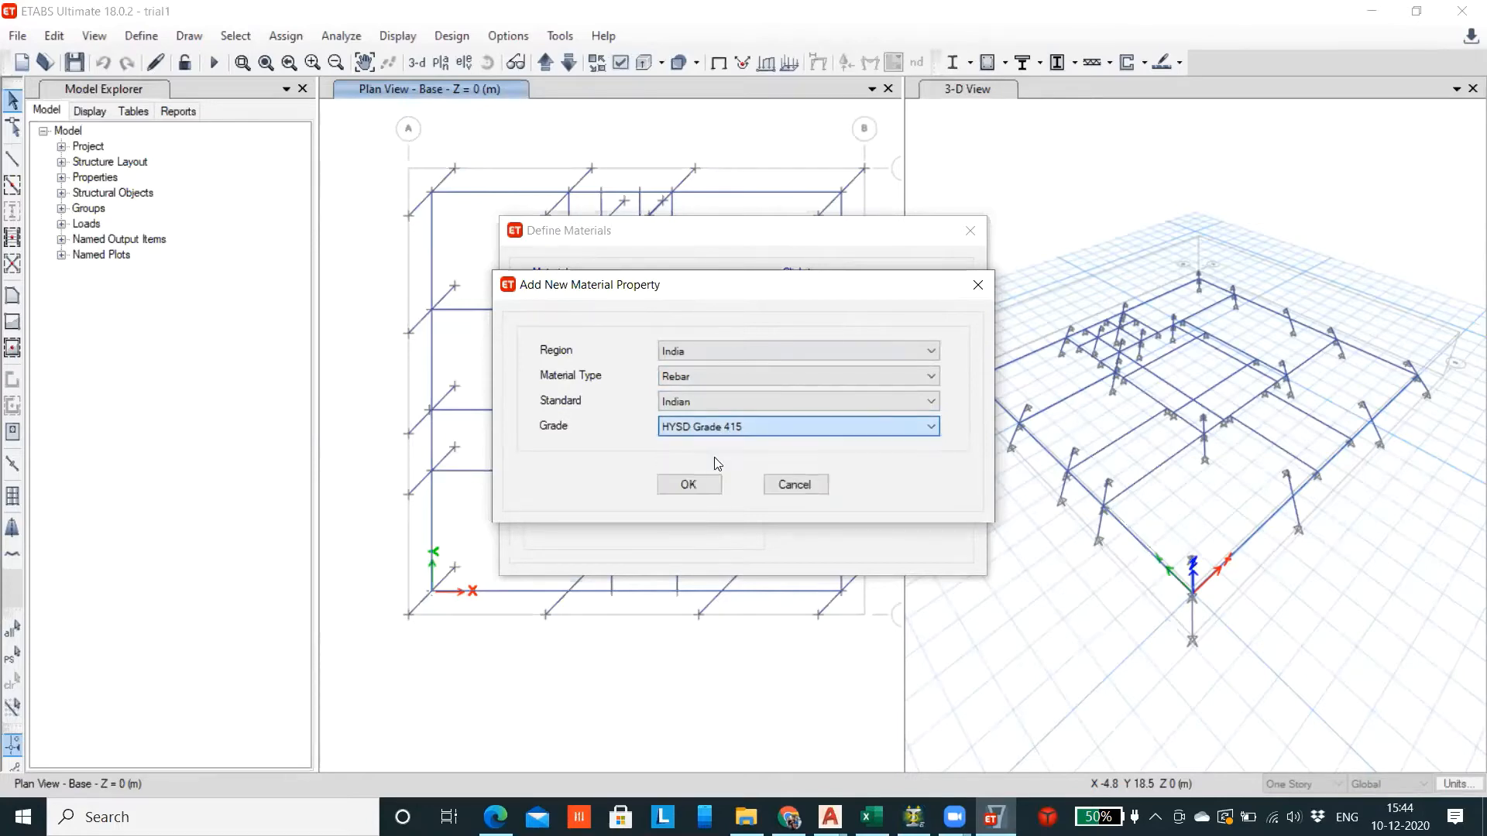
left_click(698, 486)
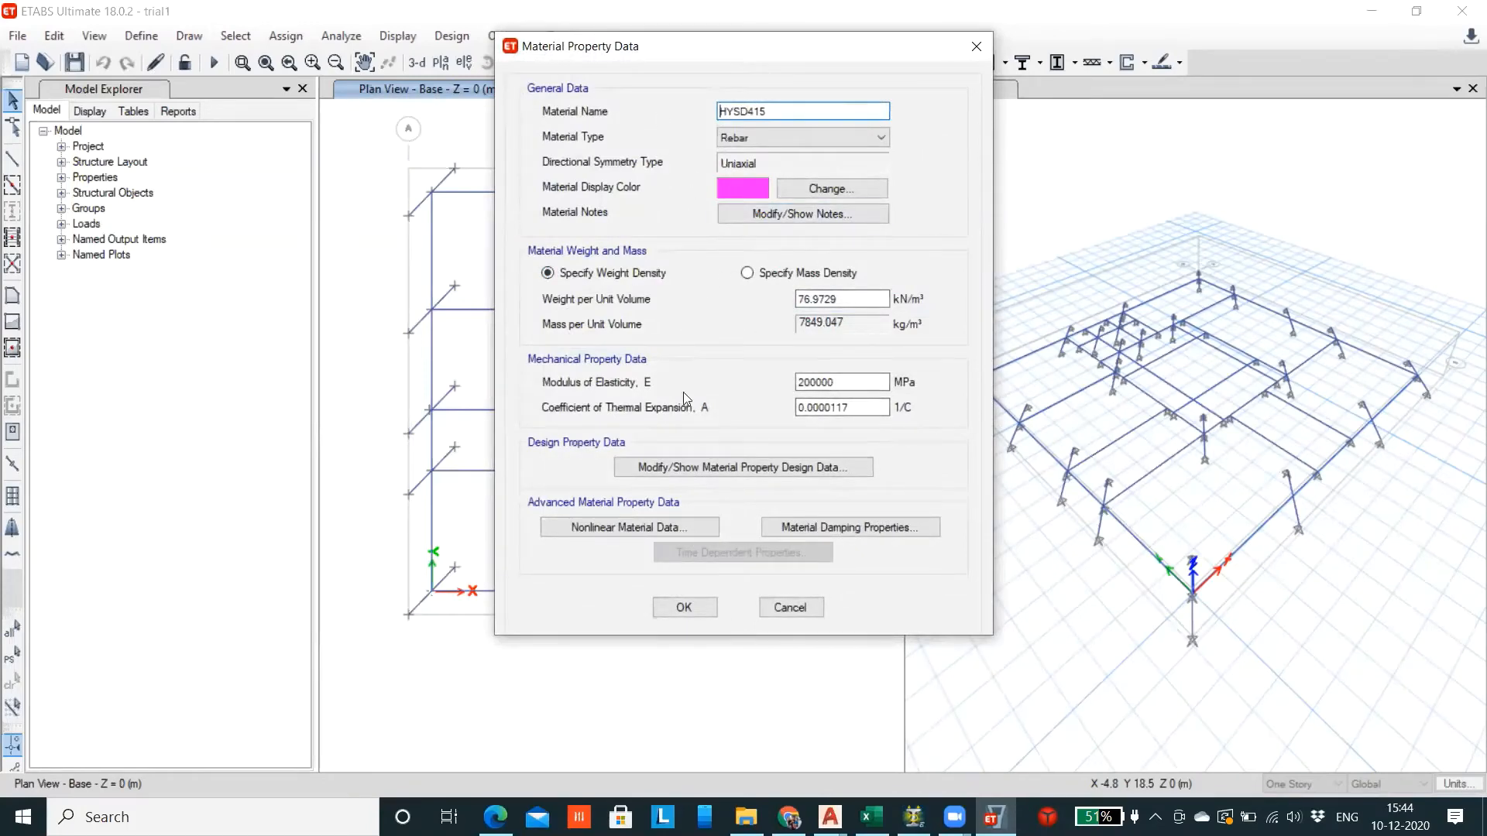
left_click(685, 607)
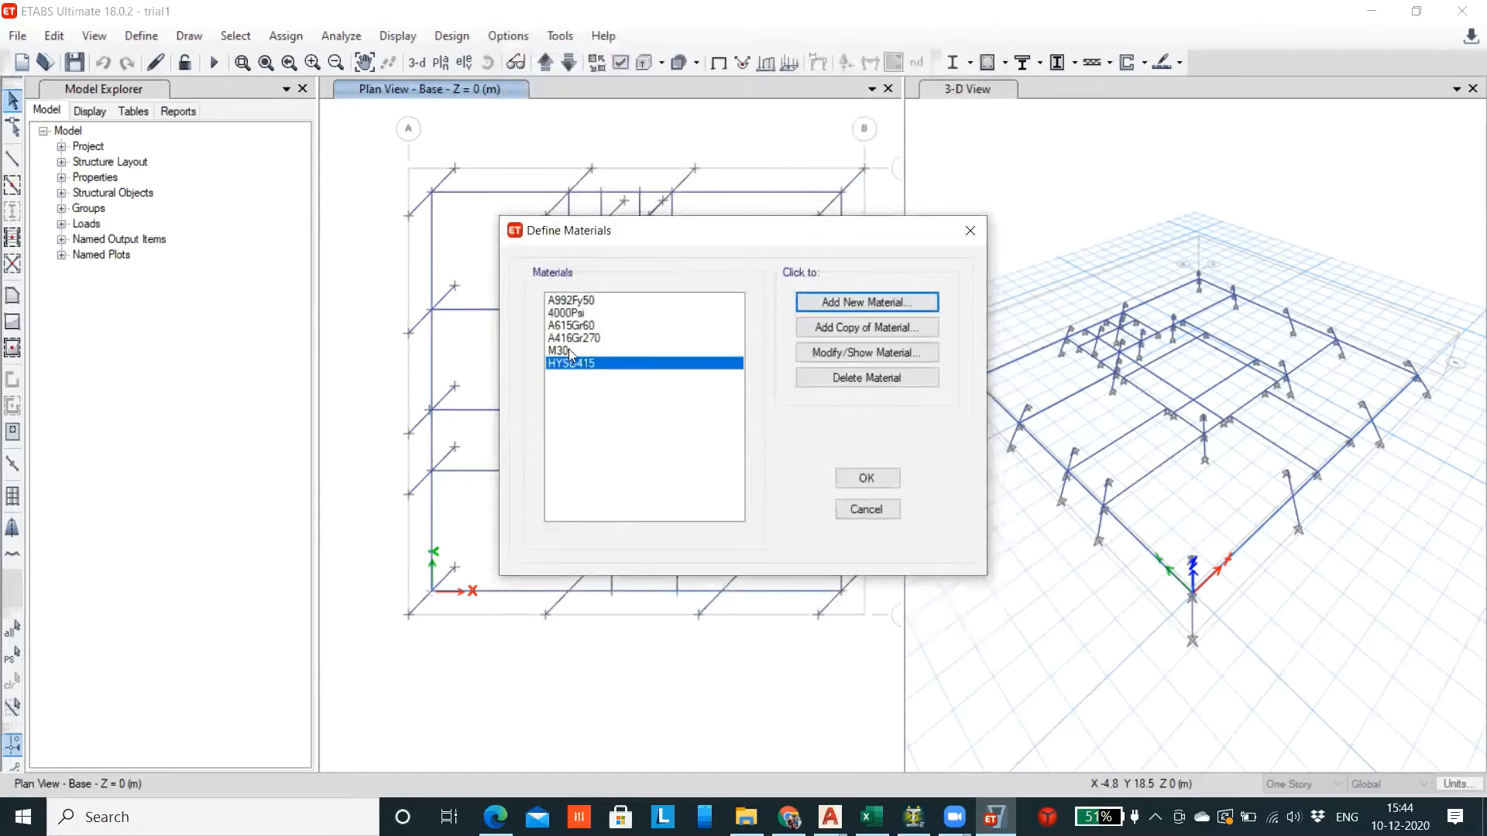
left_click(867, 479)
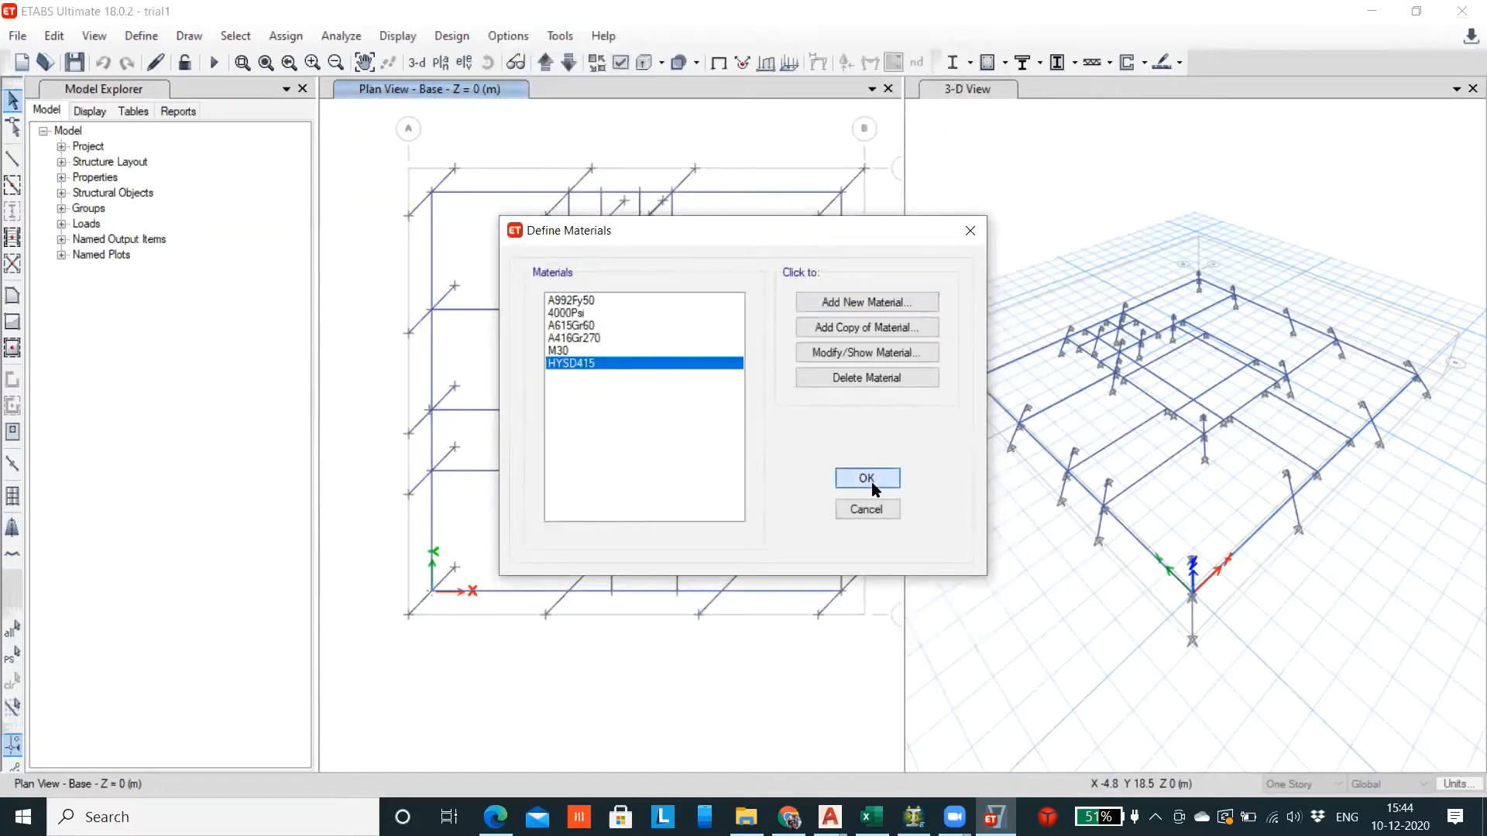
Add a concrete rectangular frame section named Column and assign it the M30 material
left_click(141, 36)
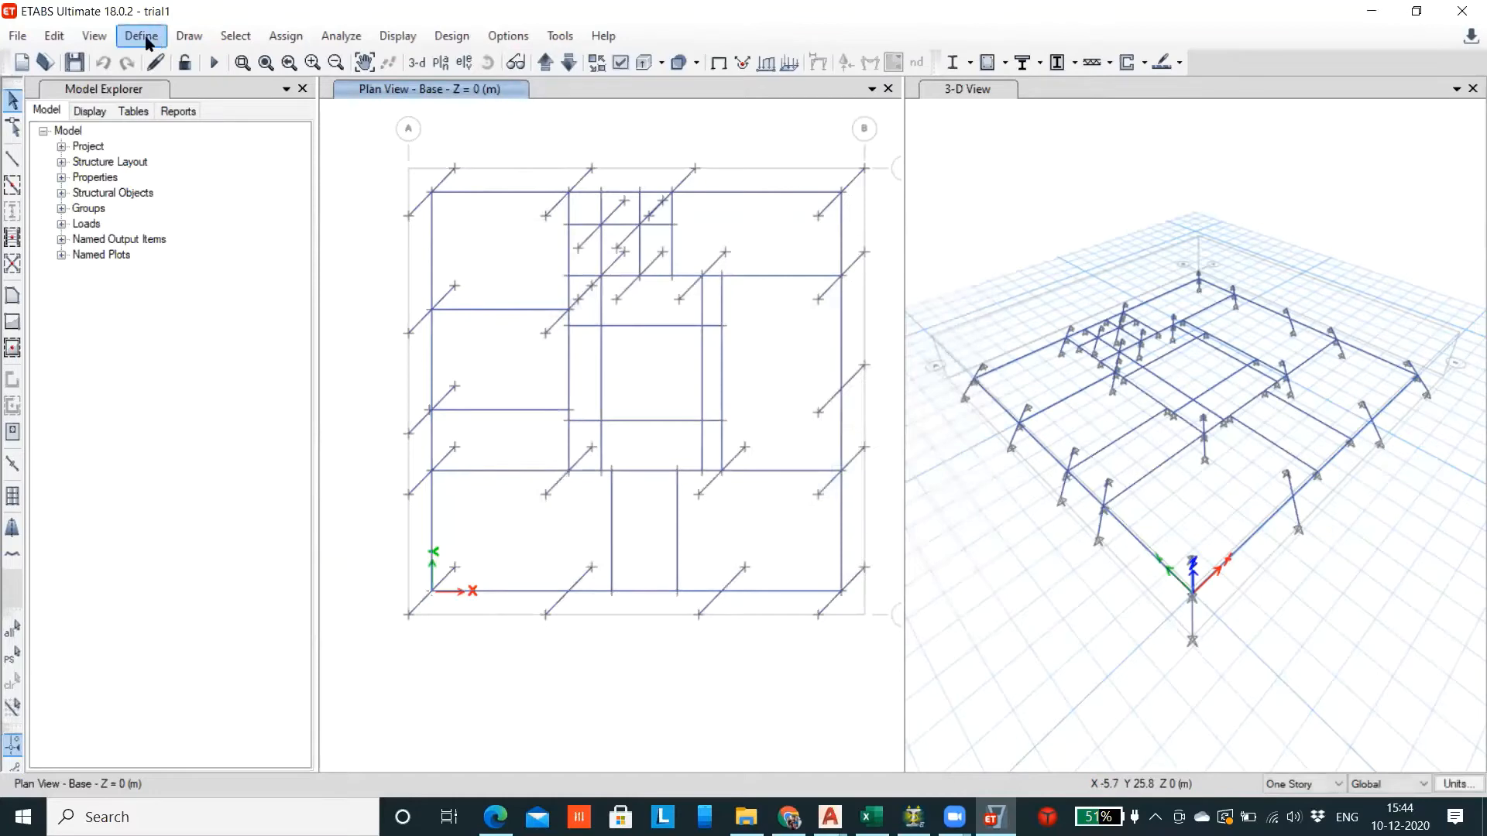
mouse_move(341, 92)
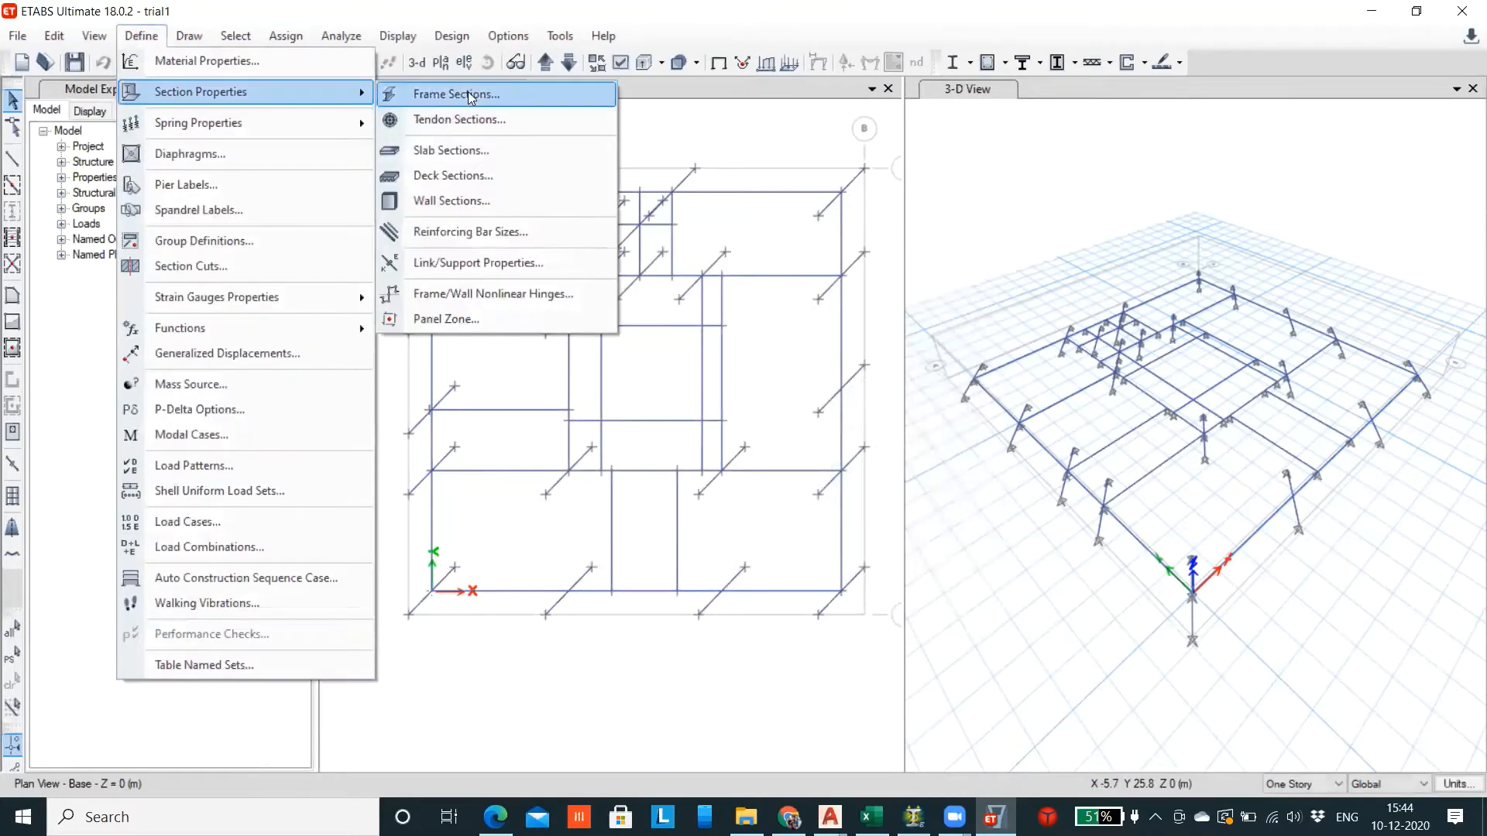
left_click(468, 93)
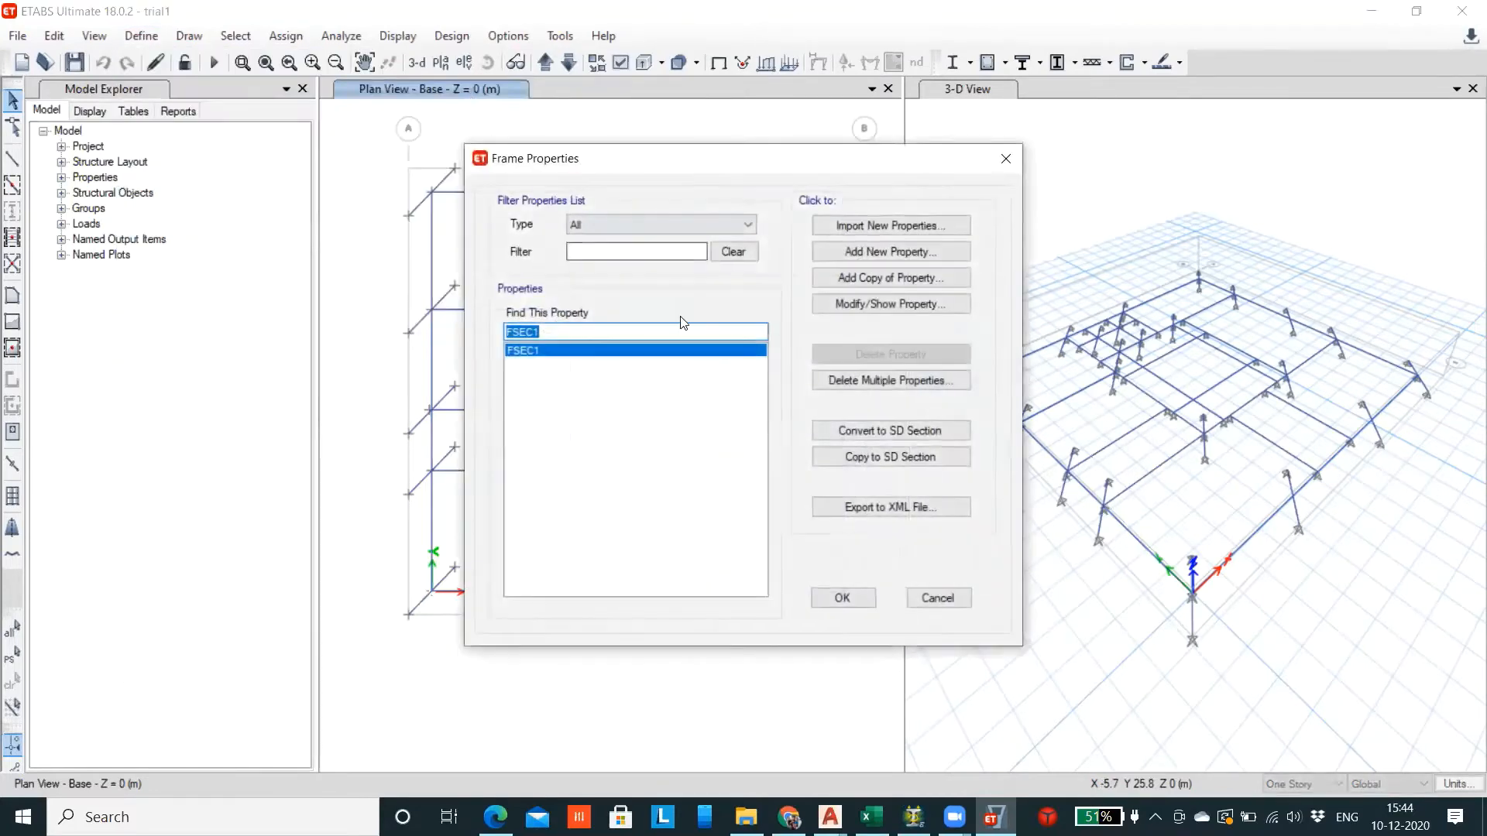
left_click(875, 253)
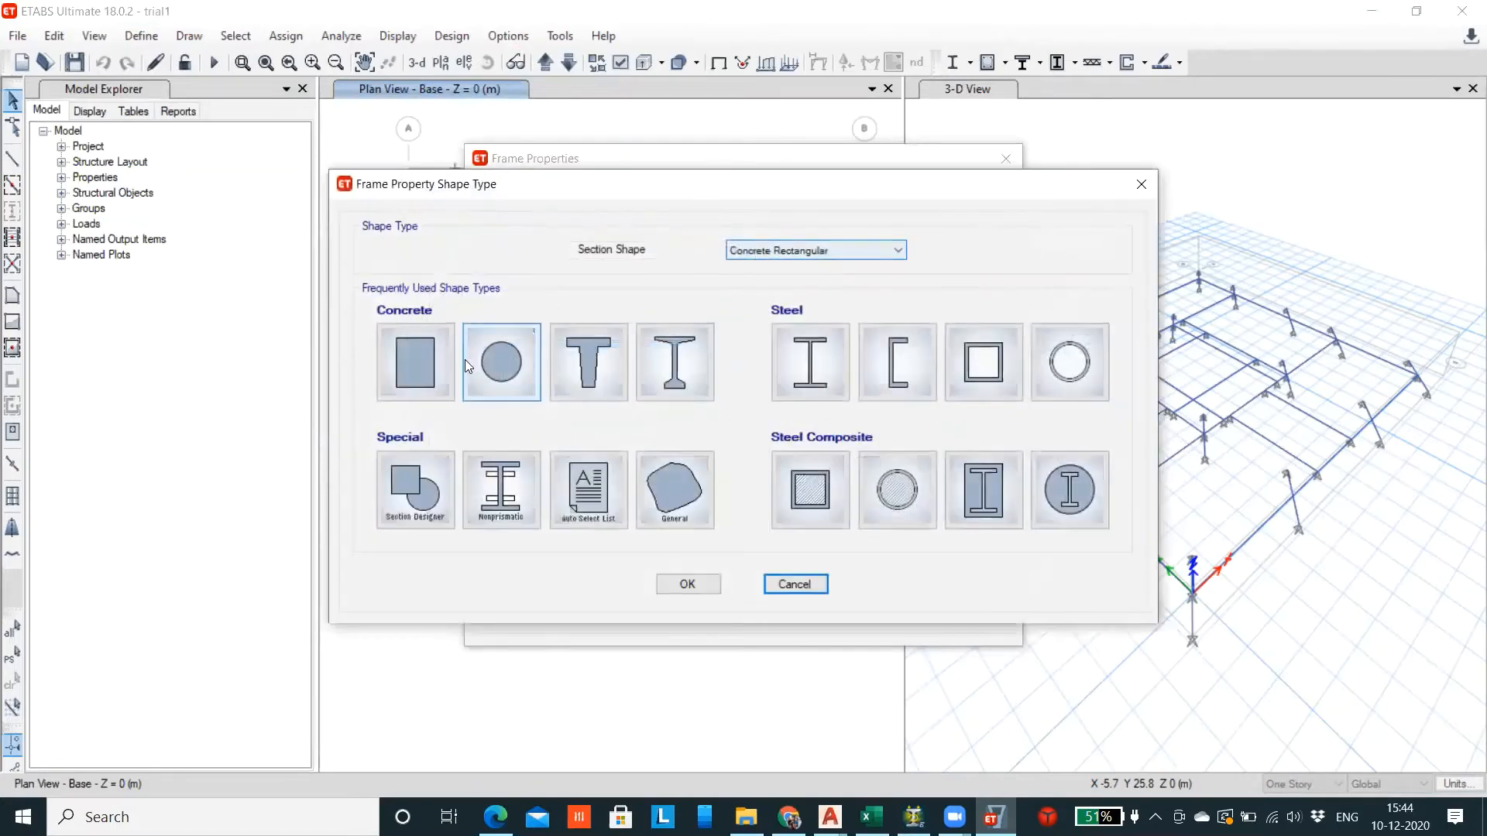
left_click(411, 362)
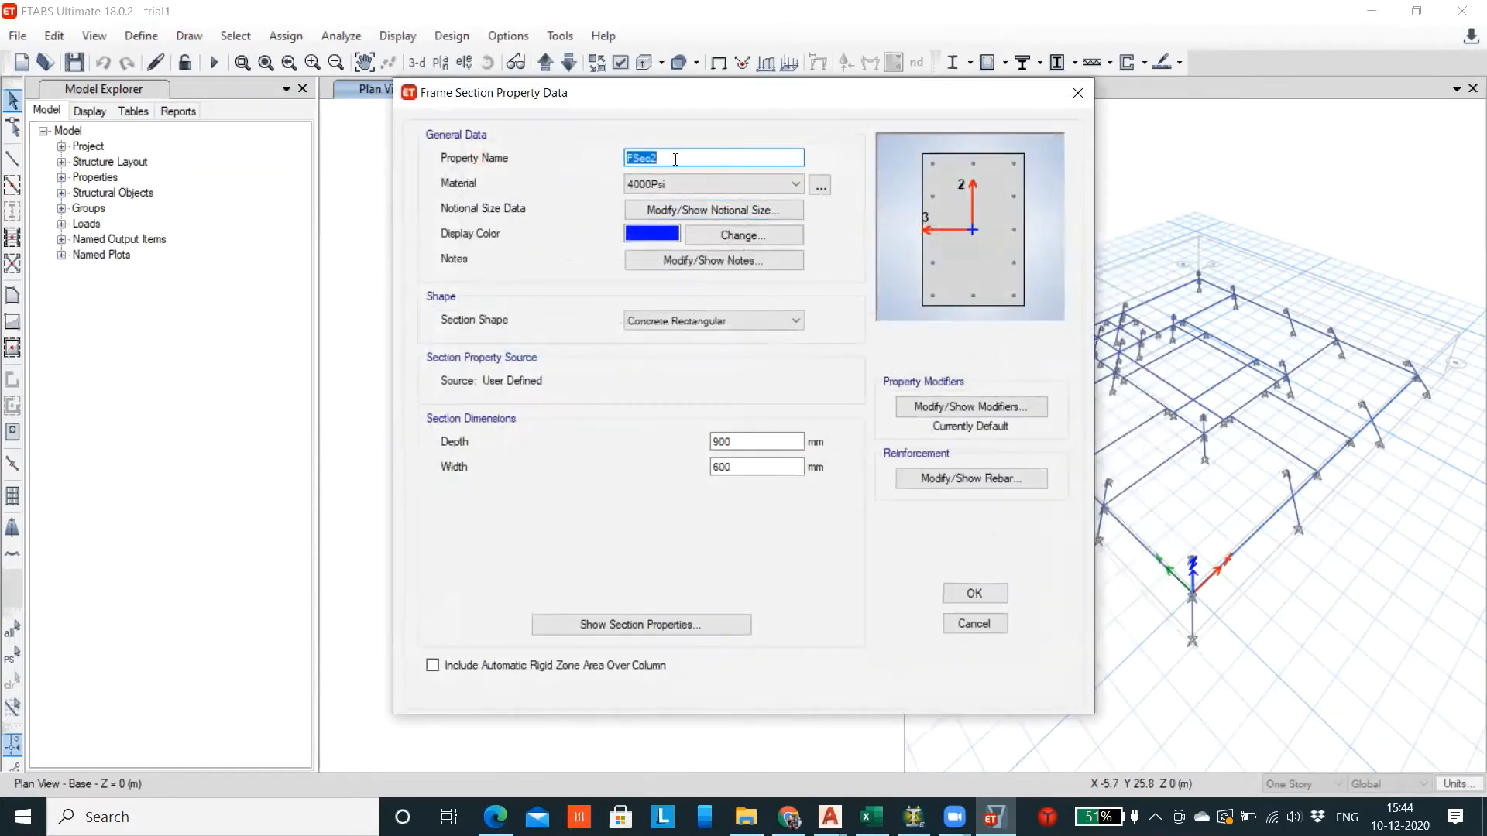
type("Column")
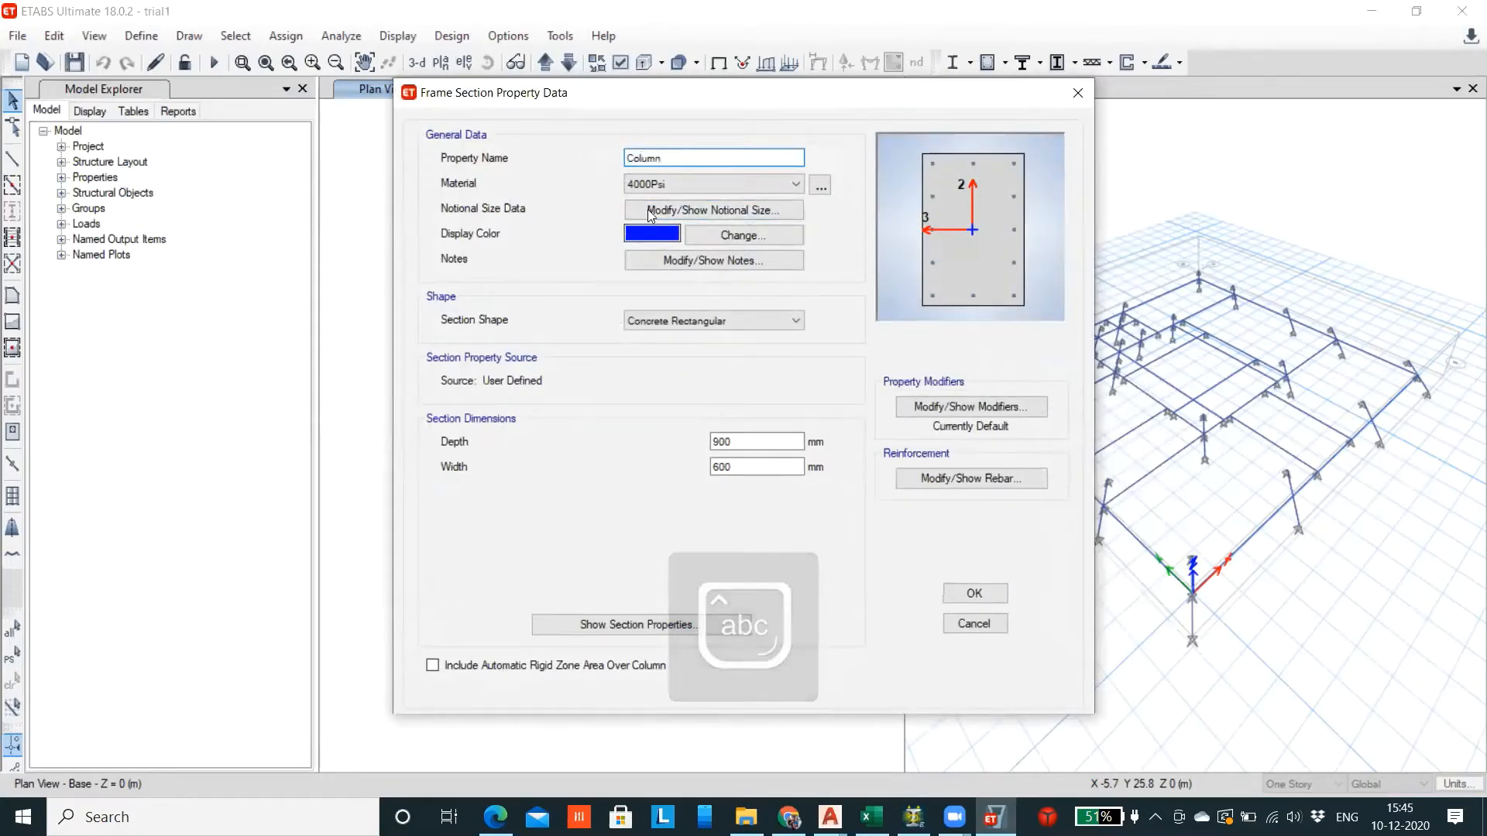
left_click(717, 186)
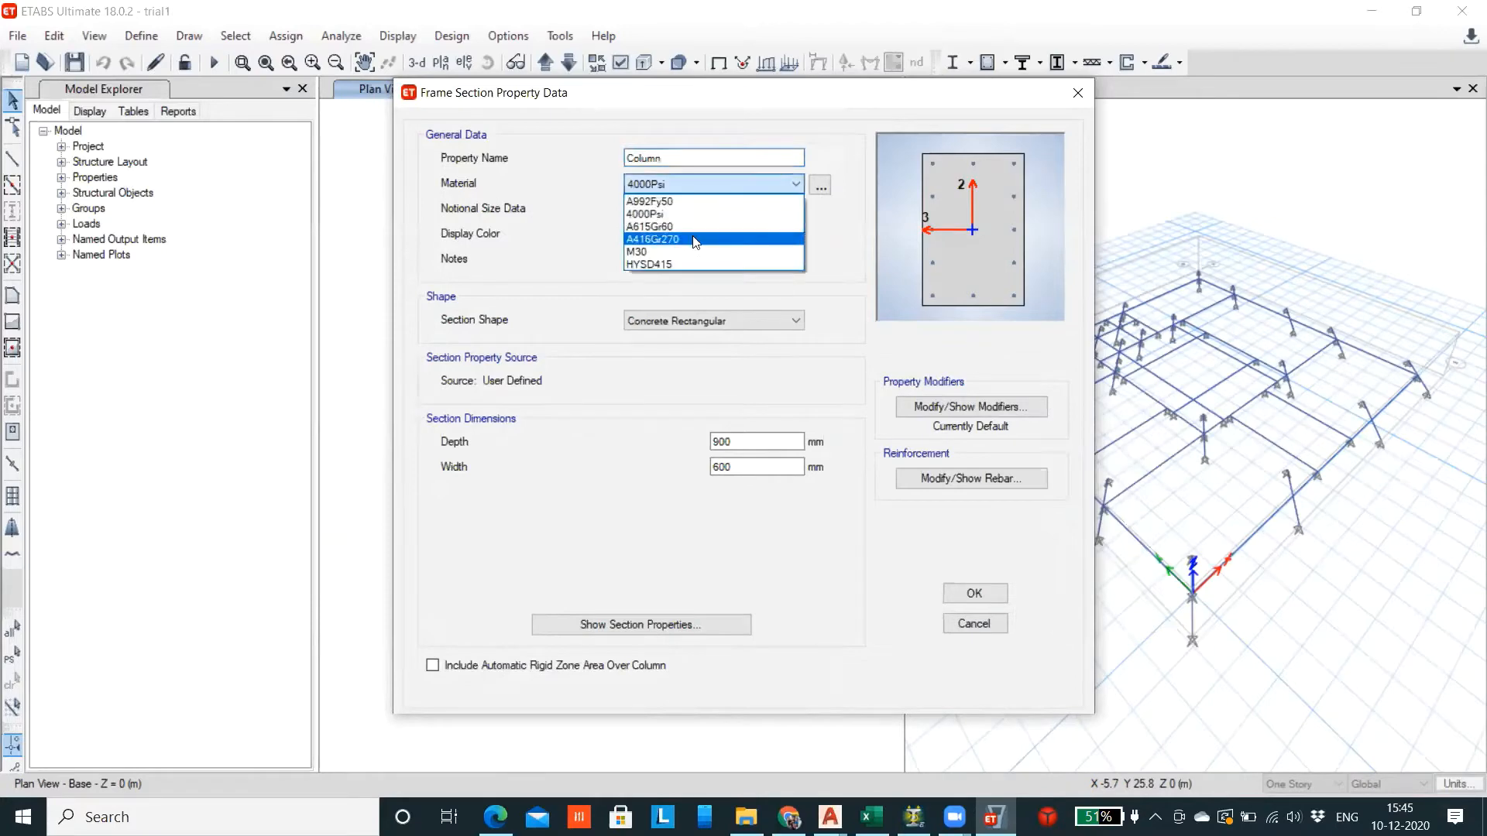
left_click(697, 254)
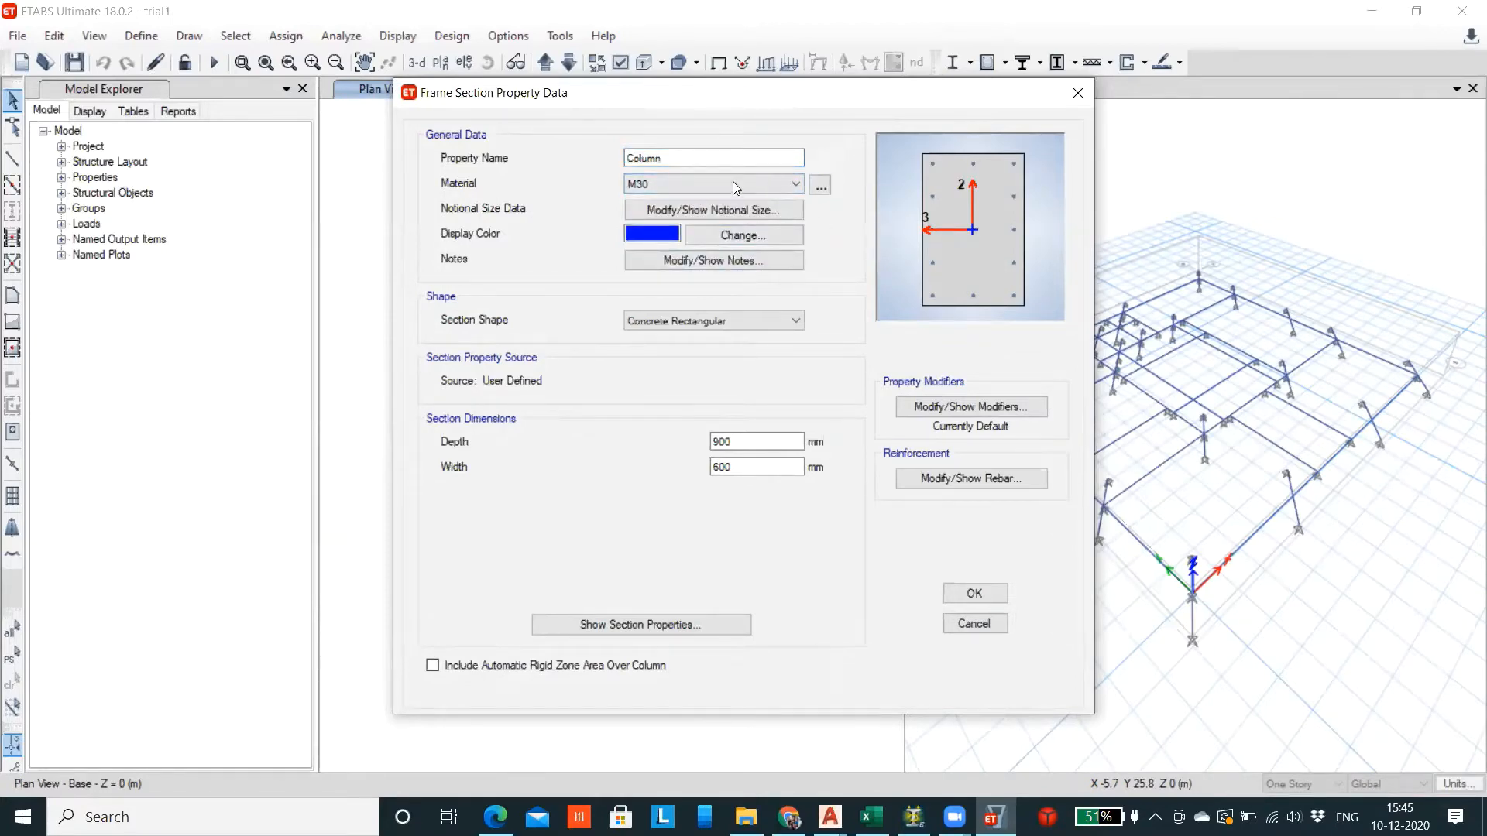
Set the Column section's depth to 600 mm and enter a new width
double_click(724, 442)
type("6")
key("Tab")
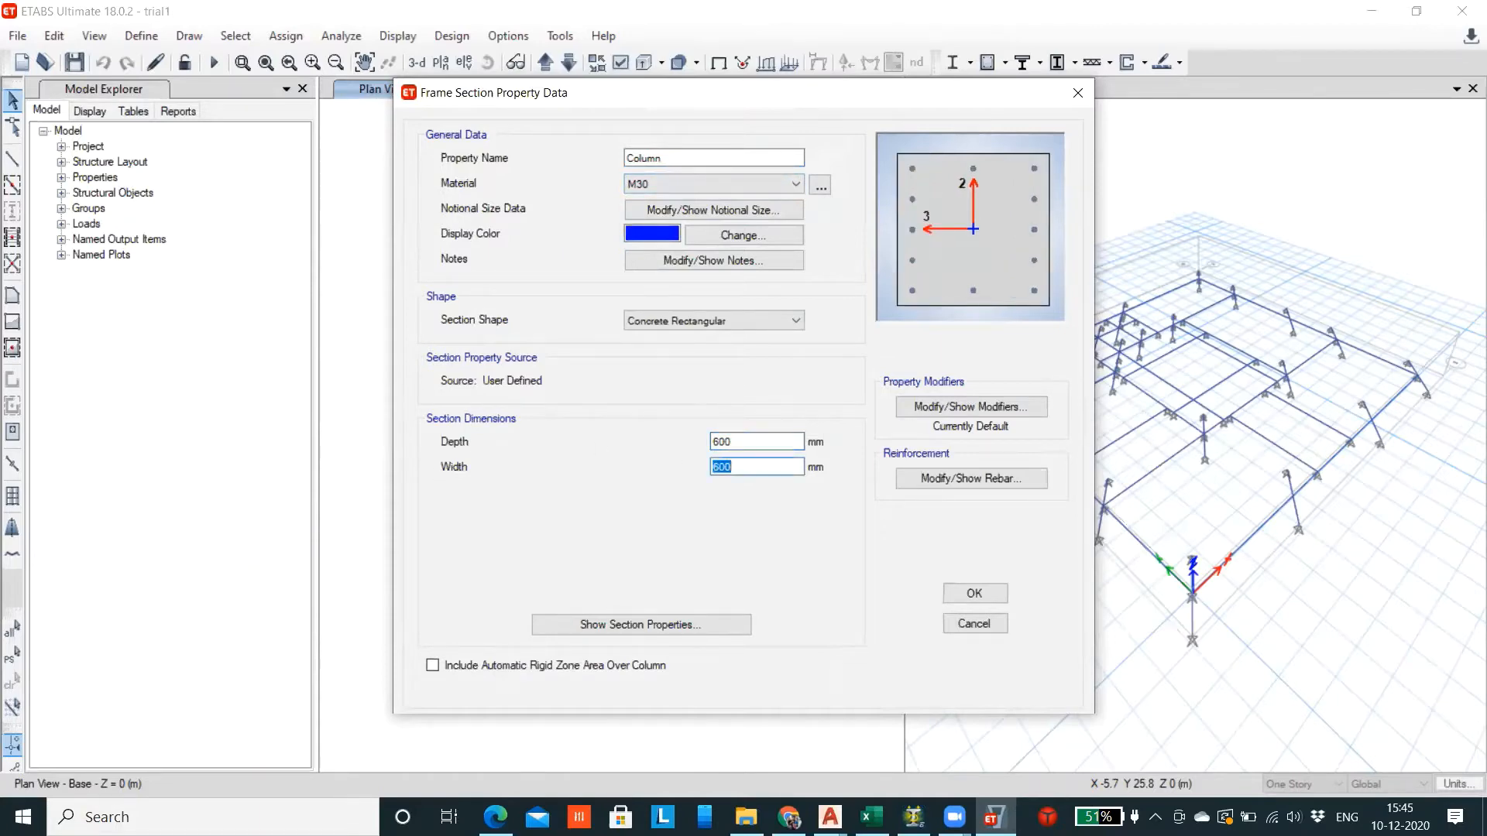
type("30")
Set the rebar material to HYSD415 for both the longitudinal bars and the confinement ties of the Column section
left_click(946, 477)
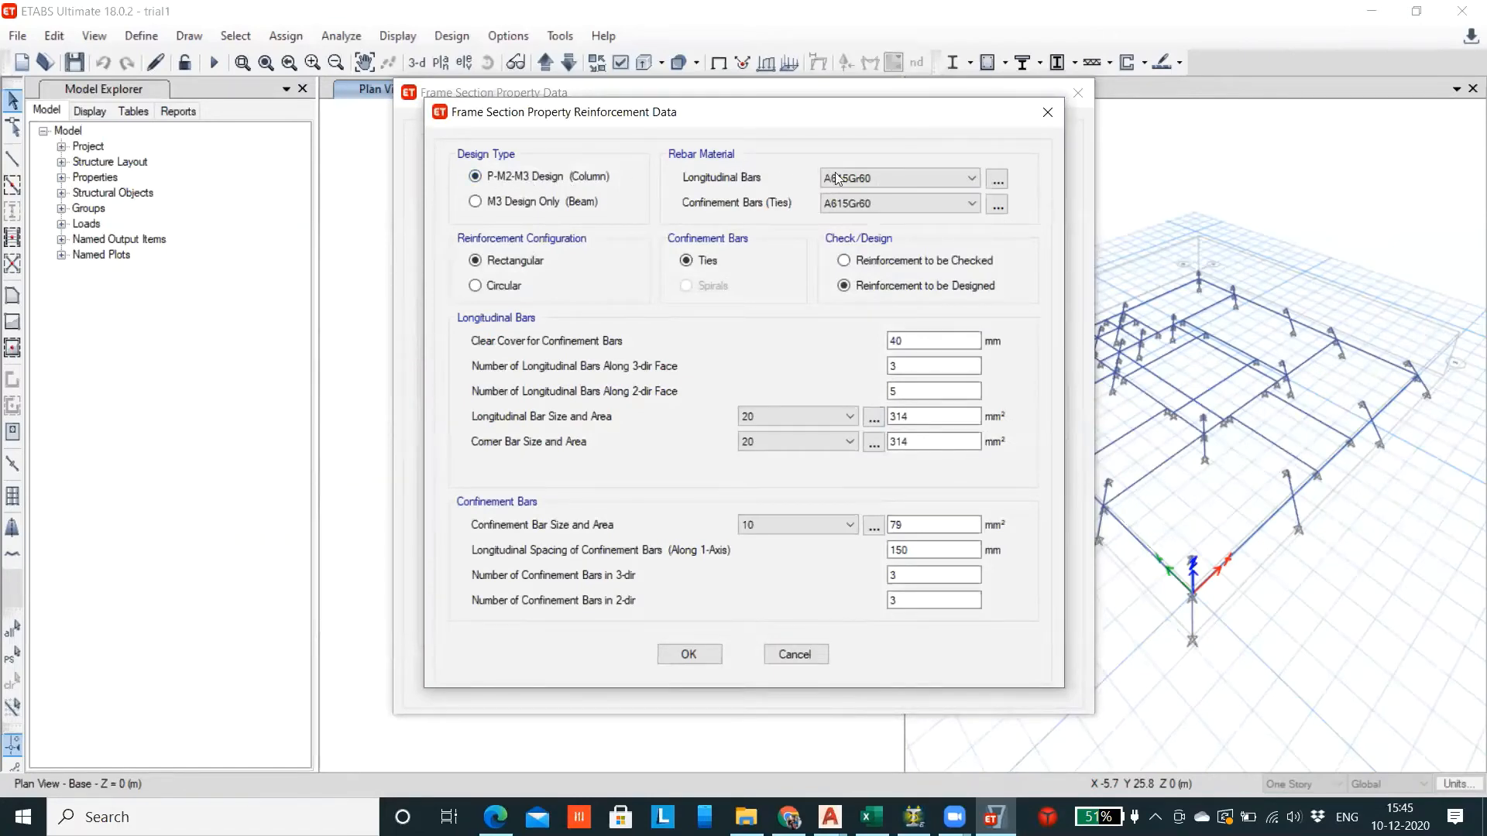
left_click(890, 176)
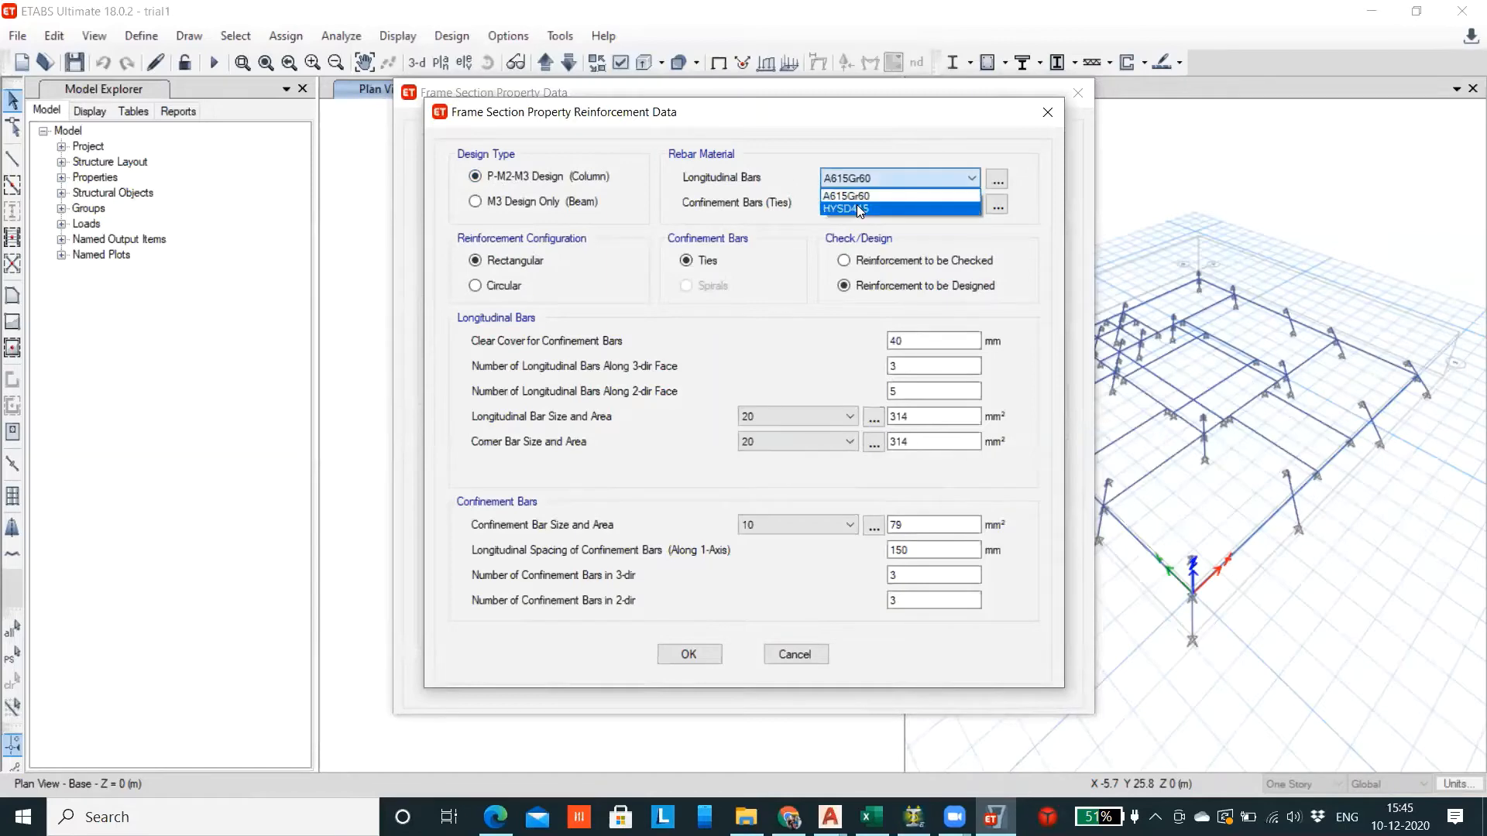
left_click(856, 205)
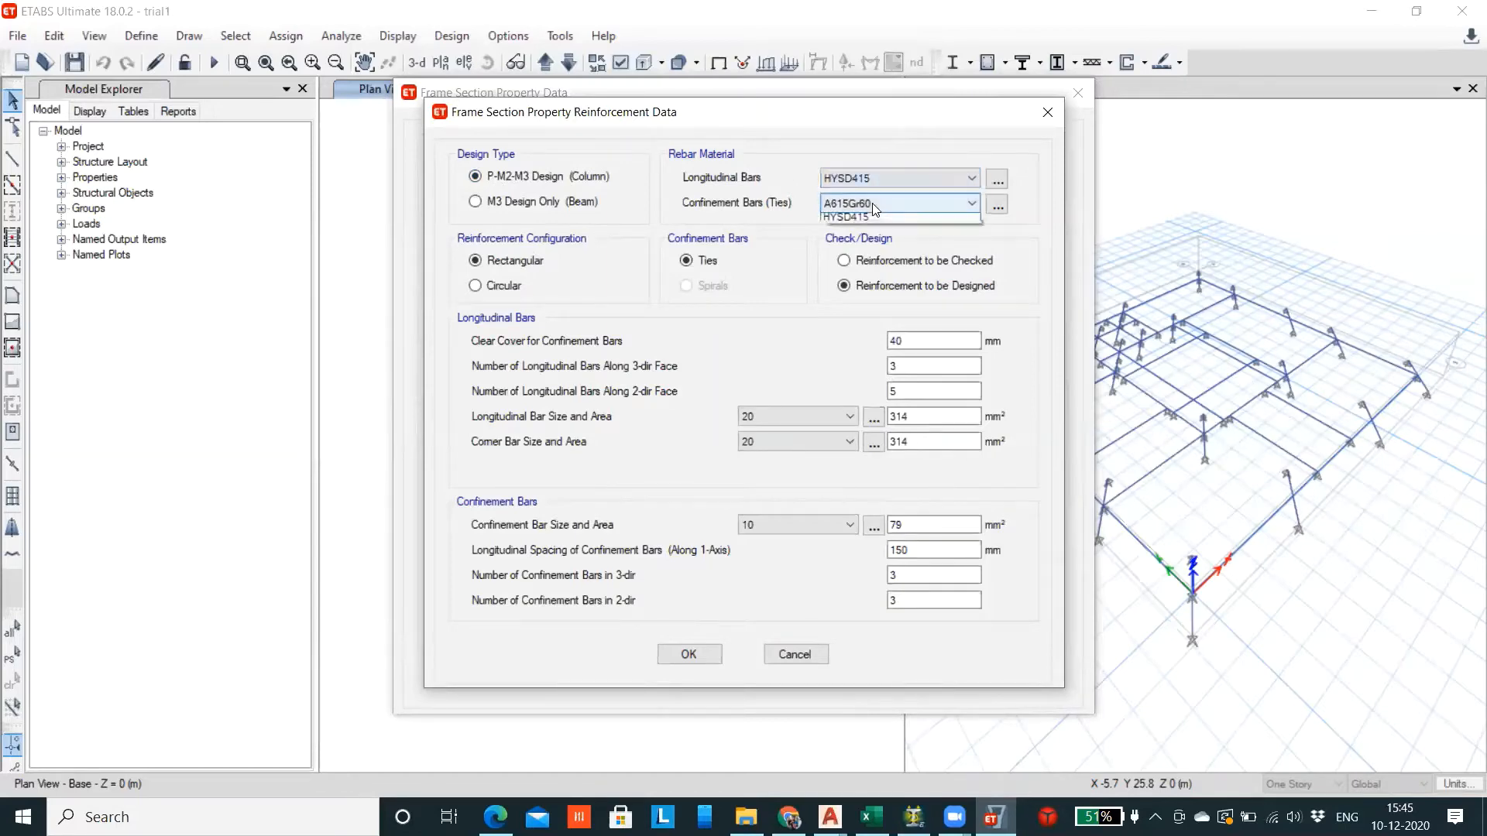
left_click(891, 203)
left_click(867, 233)
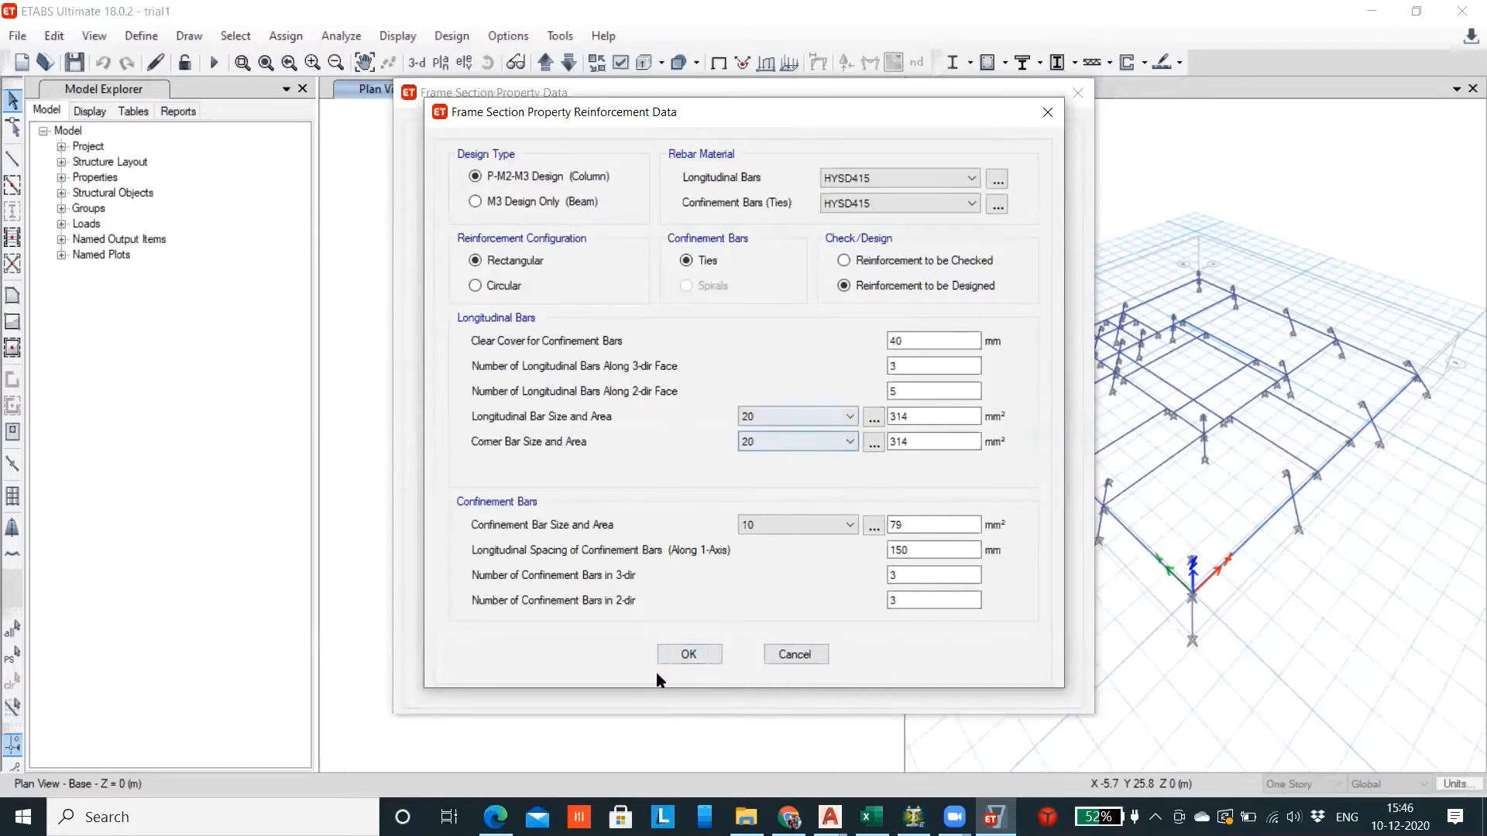
Accept the reinforcement data and save the Column section
left_click(688, 654)
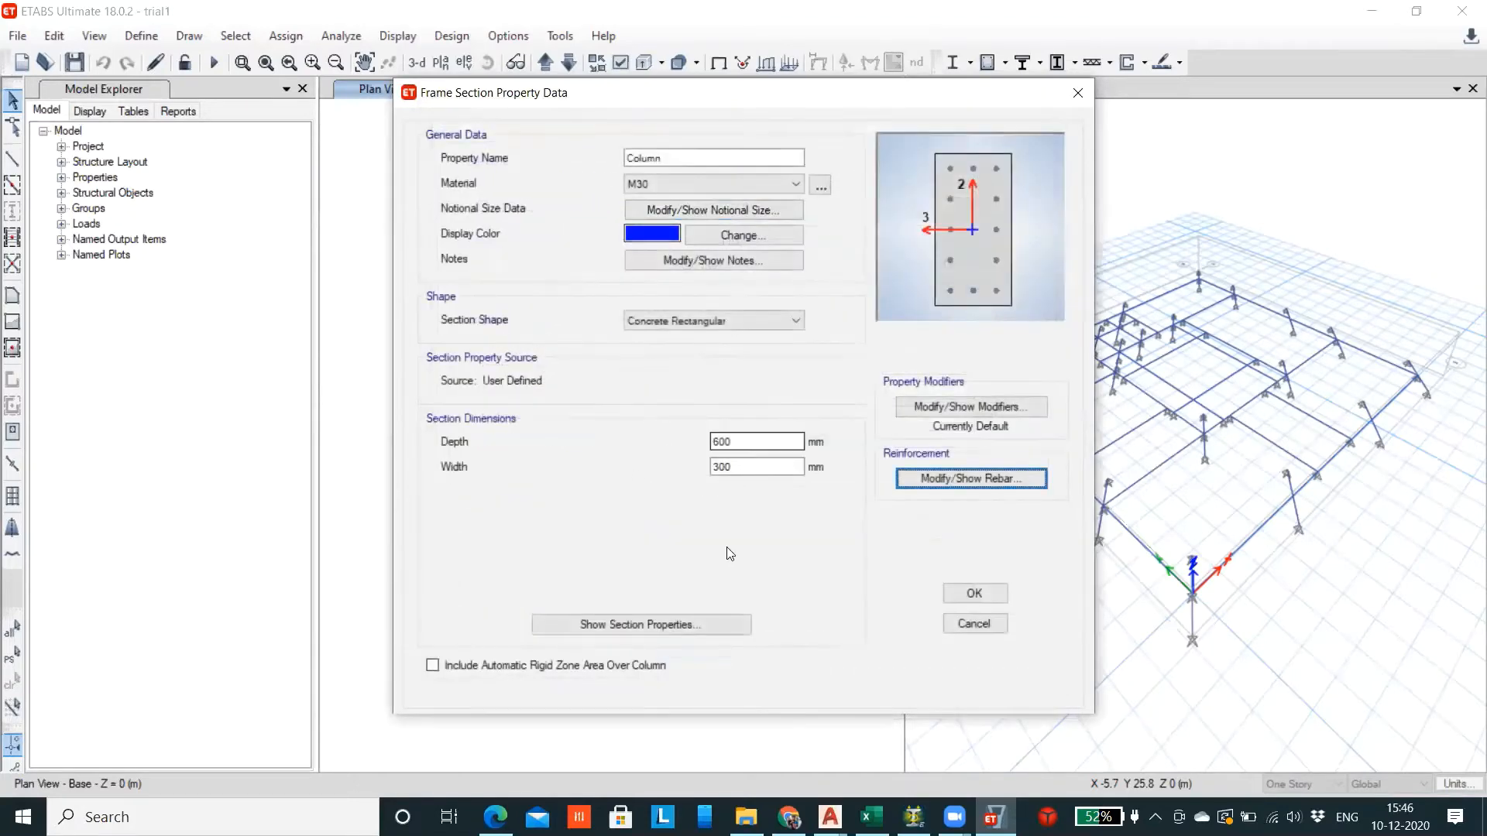
left_click(970, 593)
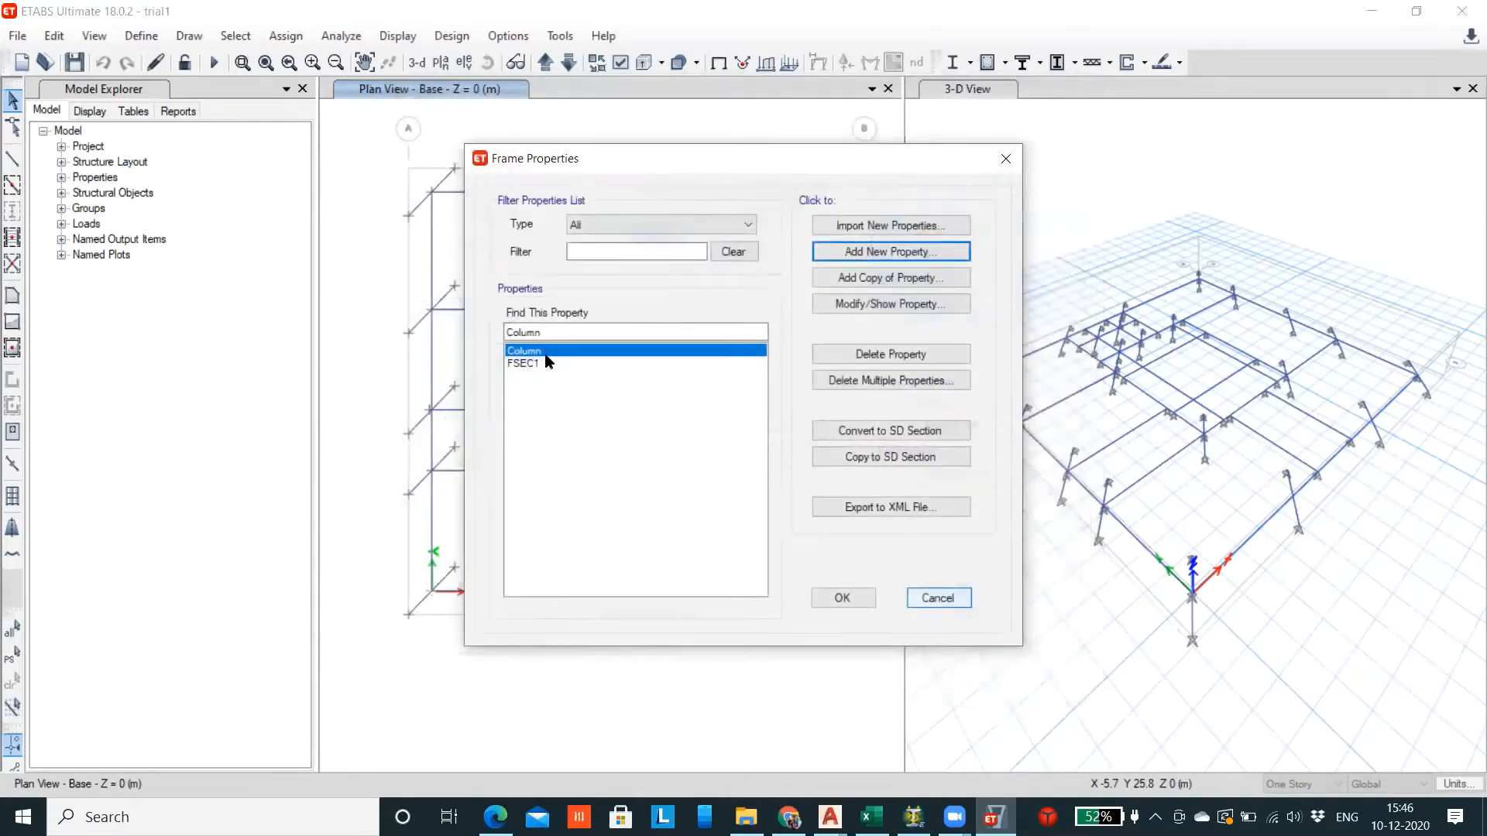
Add a concrete rectangular frame section named beams and assign it the M30 material
left_click(853, 249)
left_click(417, 362)
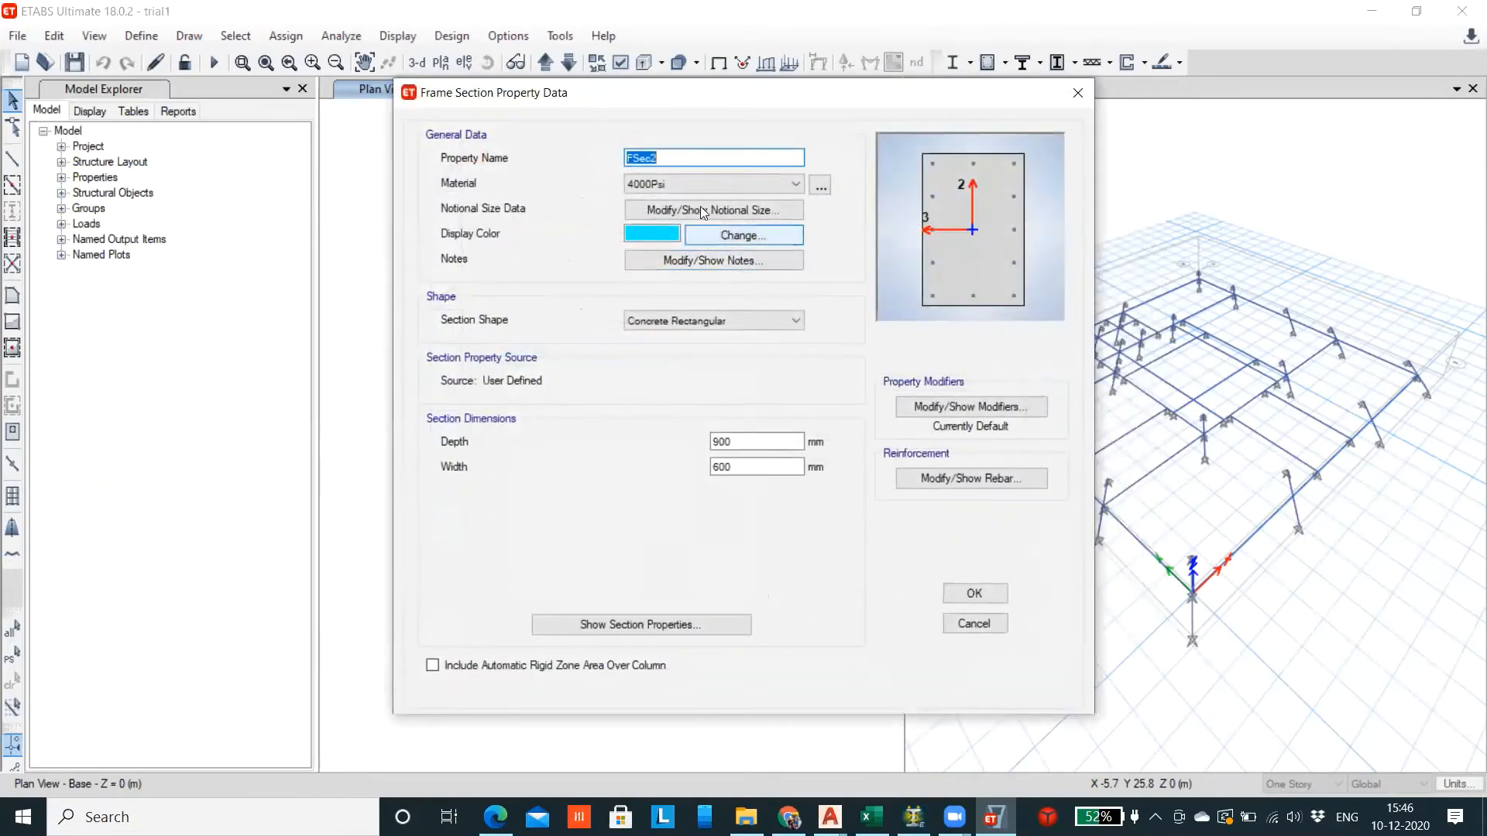
type("beams")
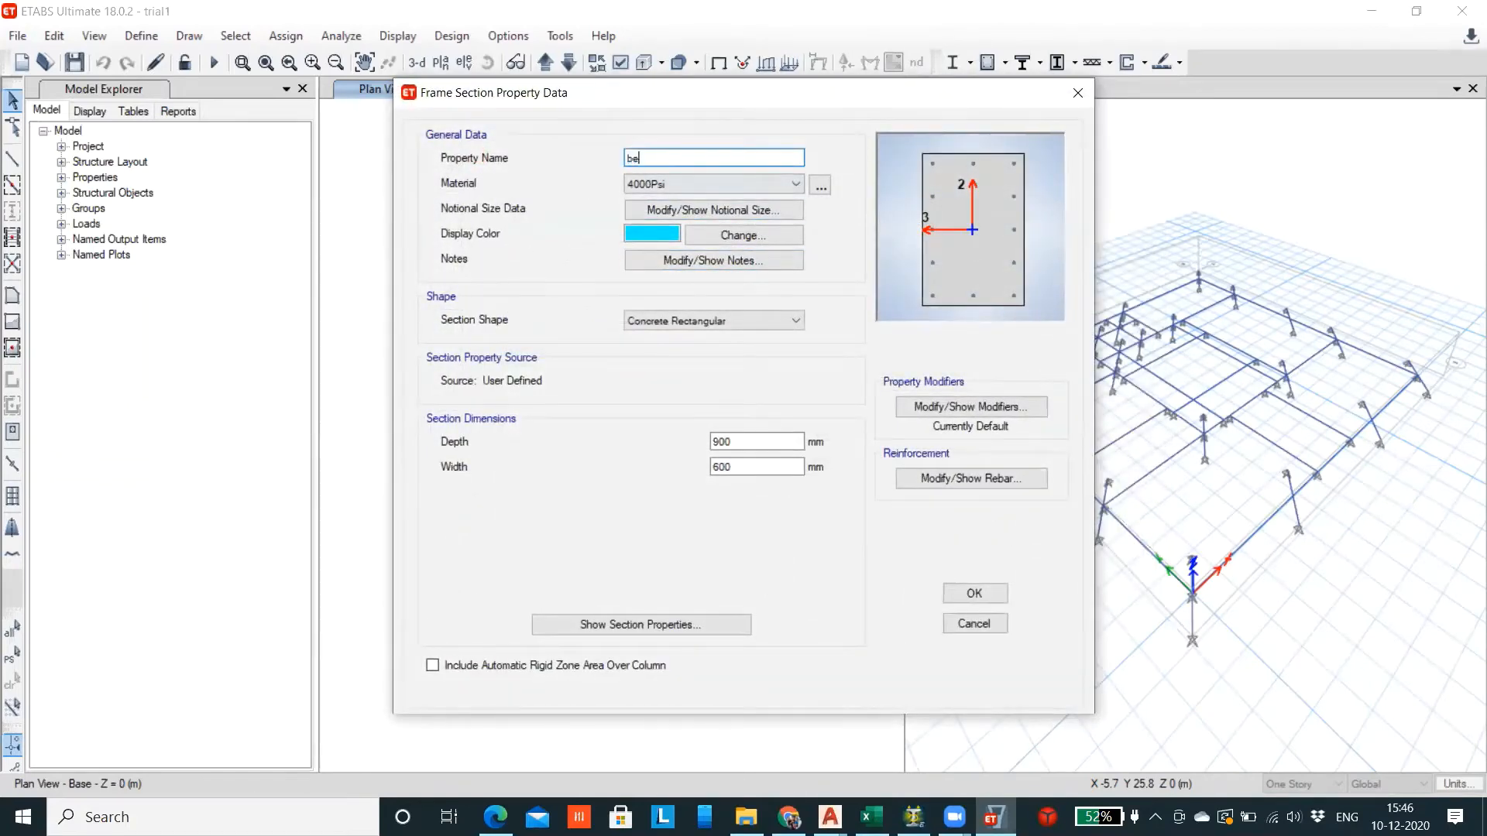
left_click(717, 183)
left_click(659, 264)
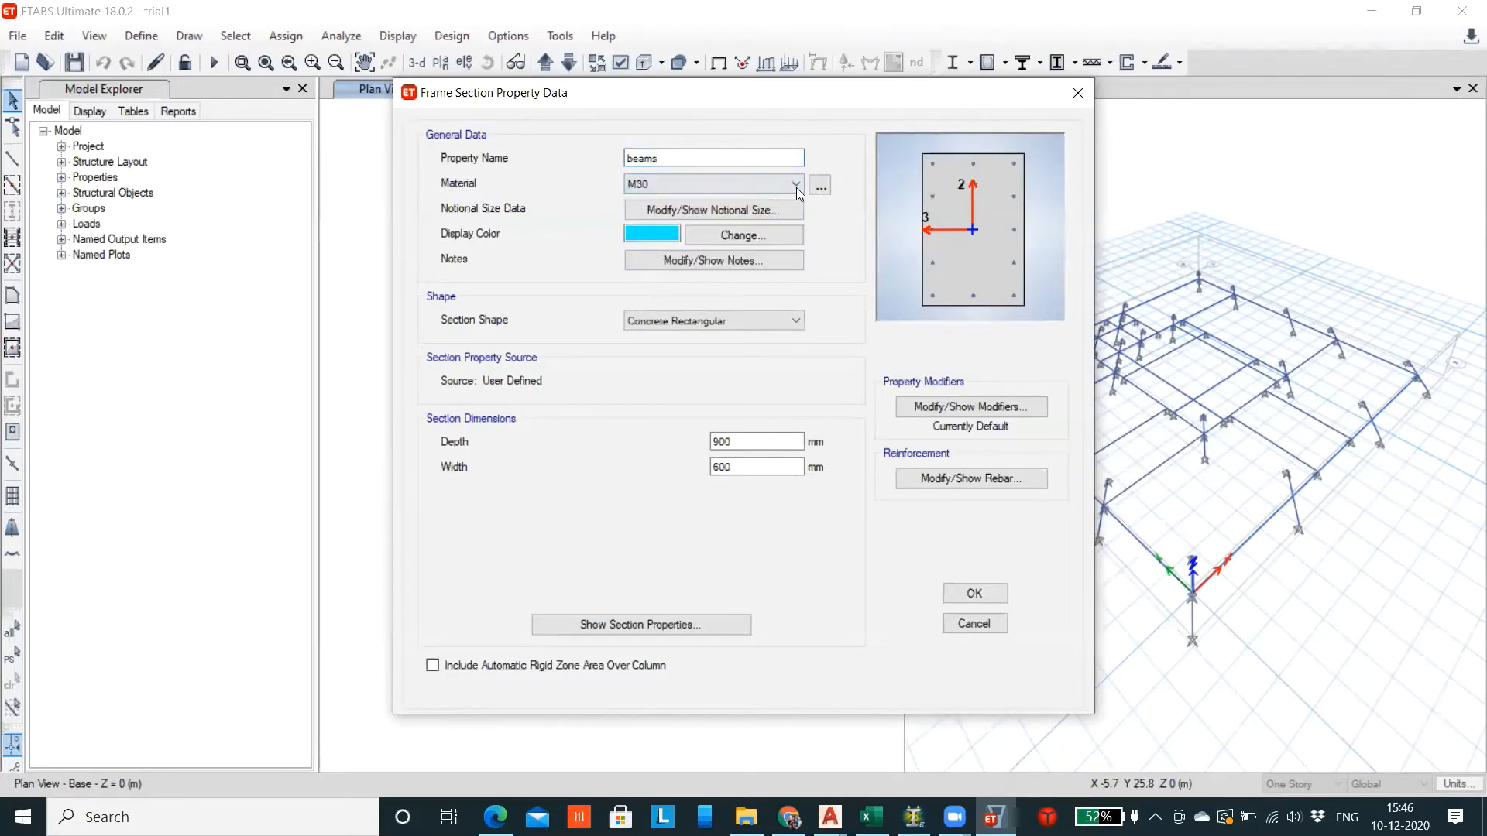
Set the beams section's depth to 600 mm and its width to 300 mm
double_click(742, 443)
type("600")
key("Tab")
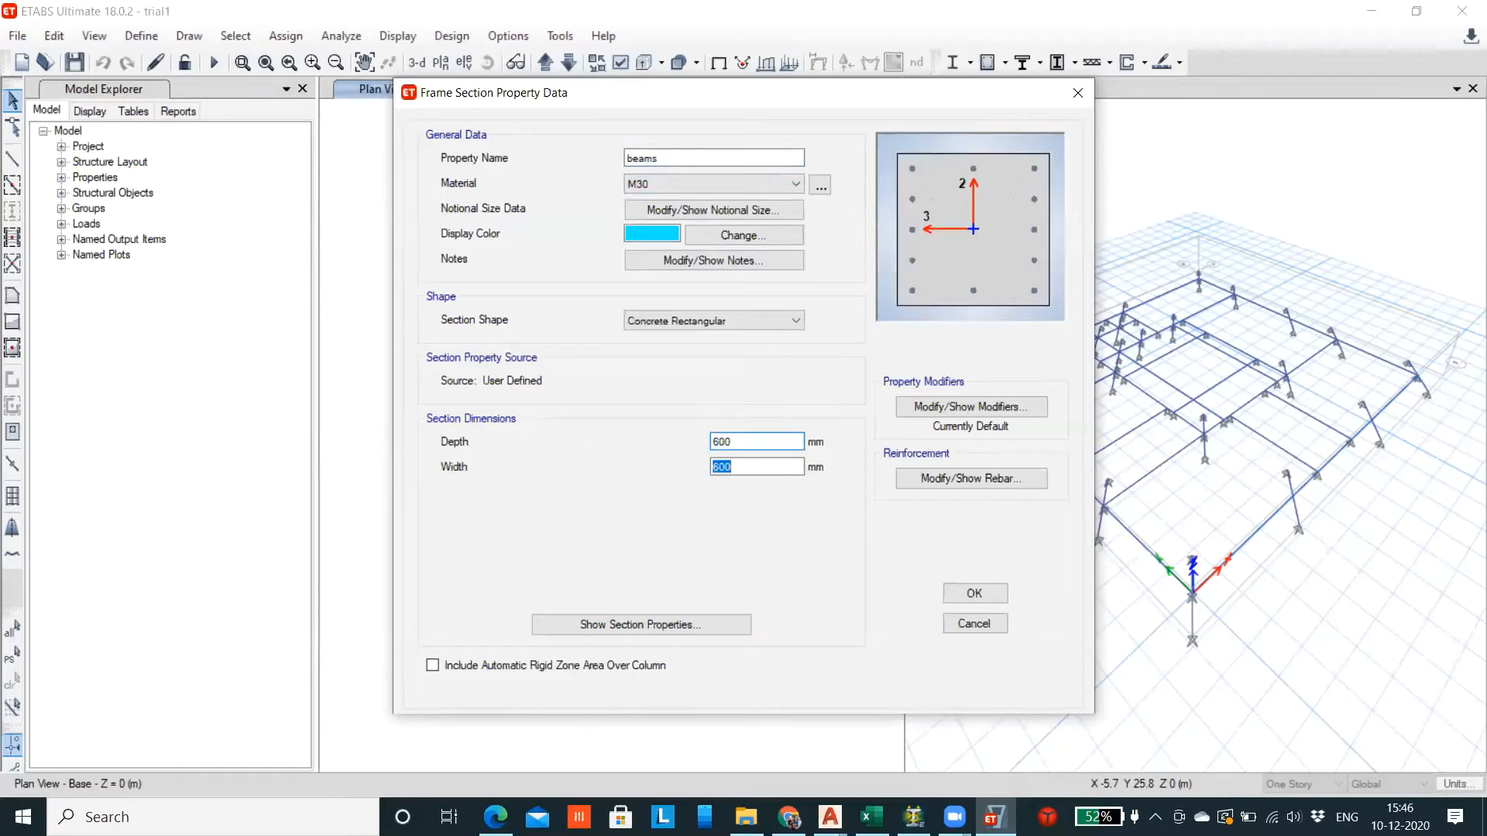
type("300")
Set the beams section to M3 Design Only (Beam) with HYSD415 longitudinal and confinement bars, and accept the frame properties
left_click(956, 478)
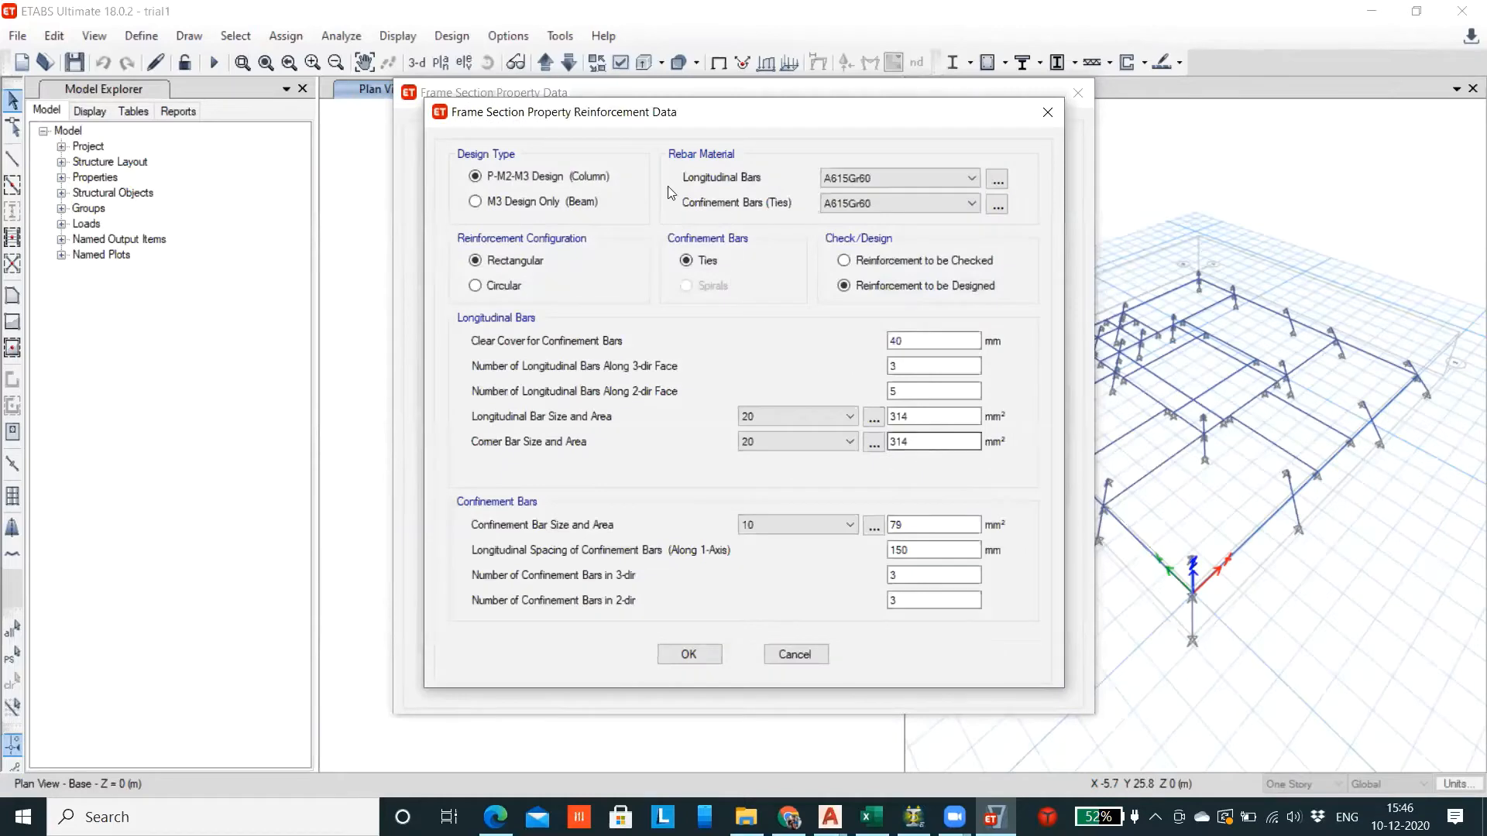
left_click(475, 202)
left_click(887, 179)
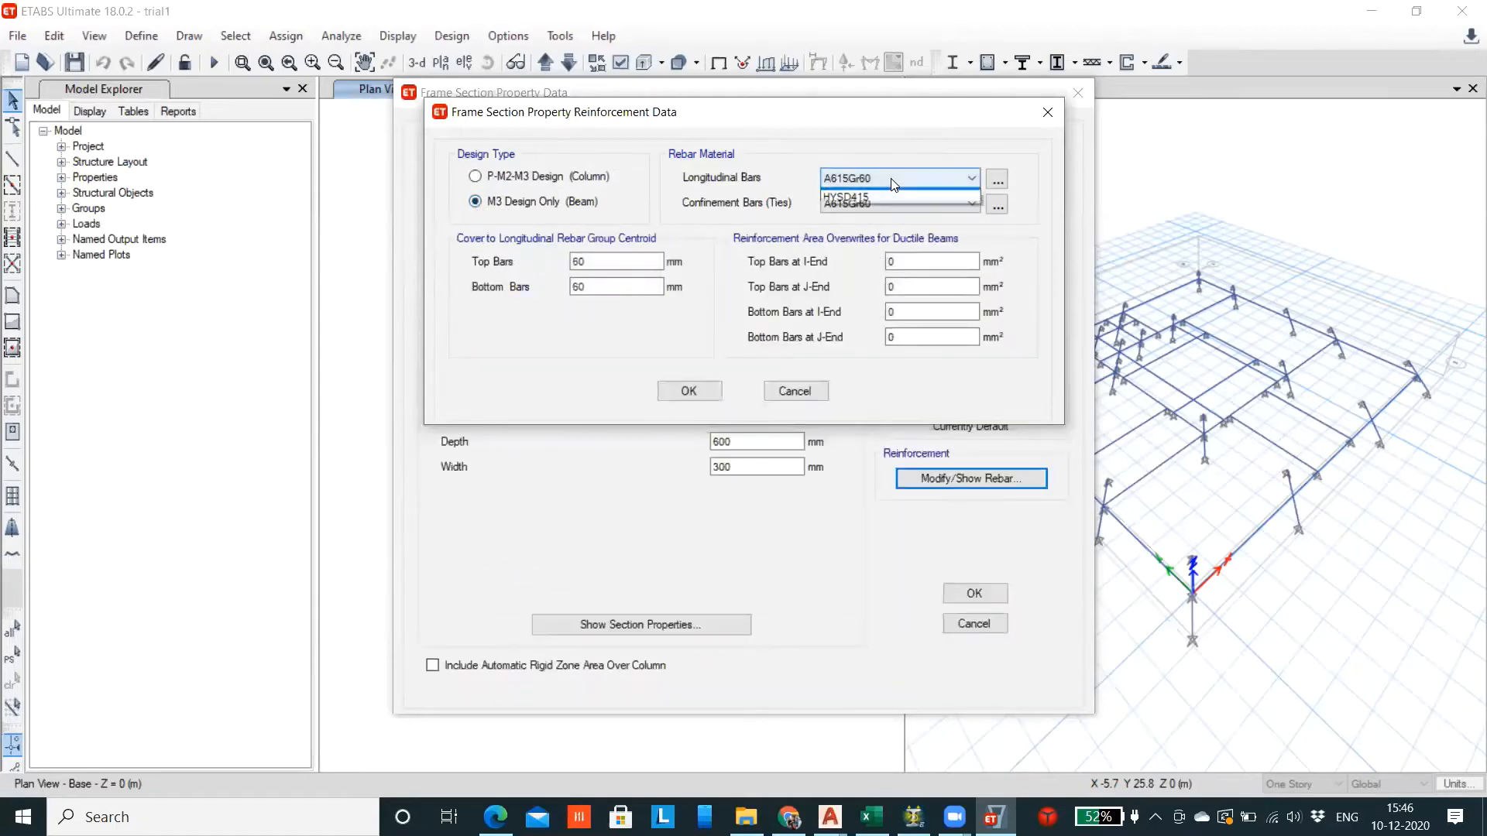
left_click(846, 207)
left_click(851, 202)
left_click(847, 233)
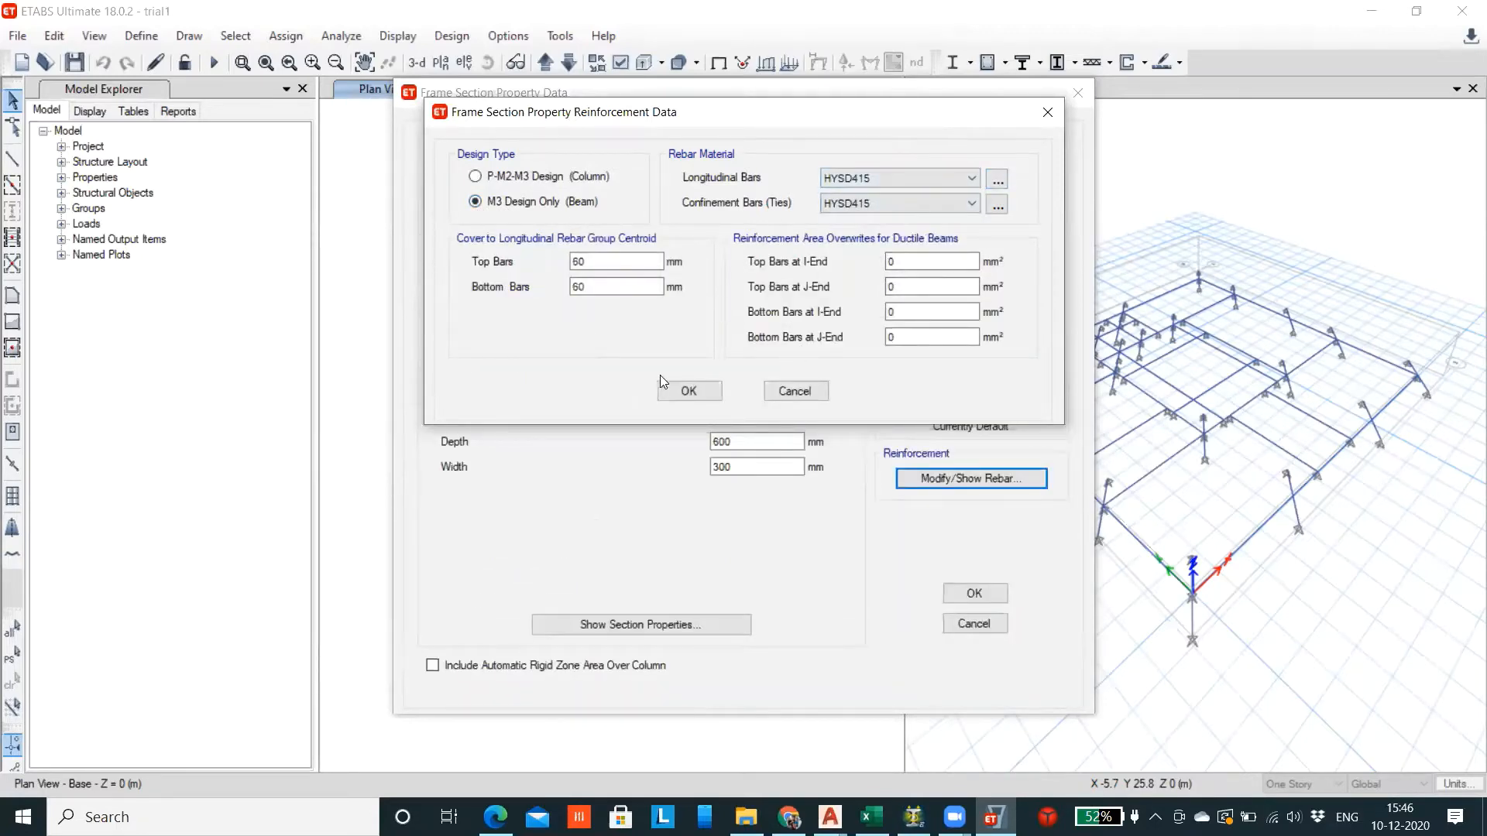
left_click(689, 392)
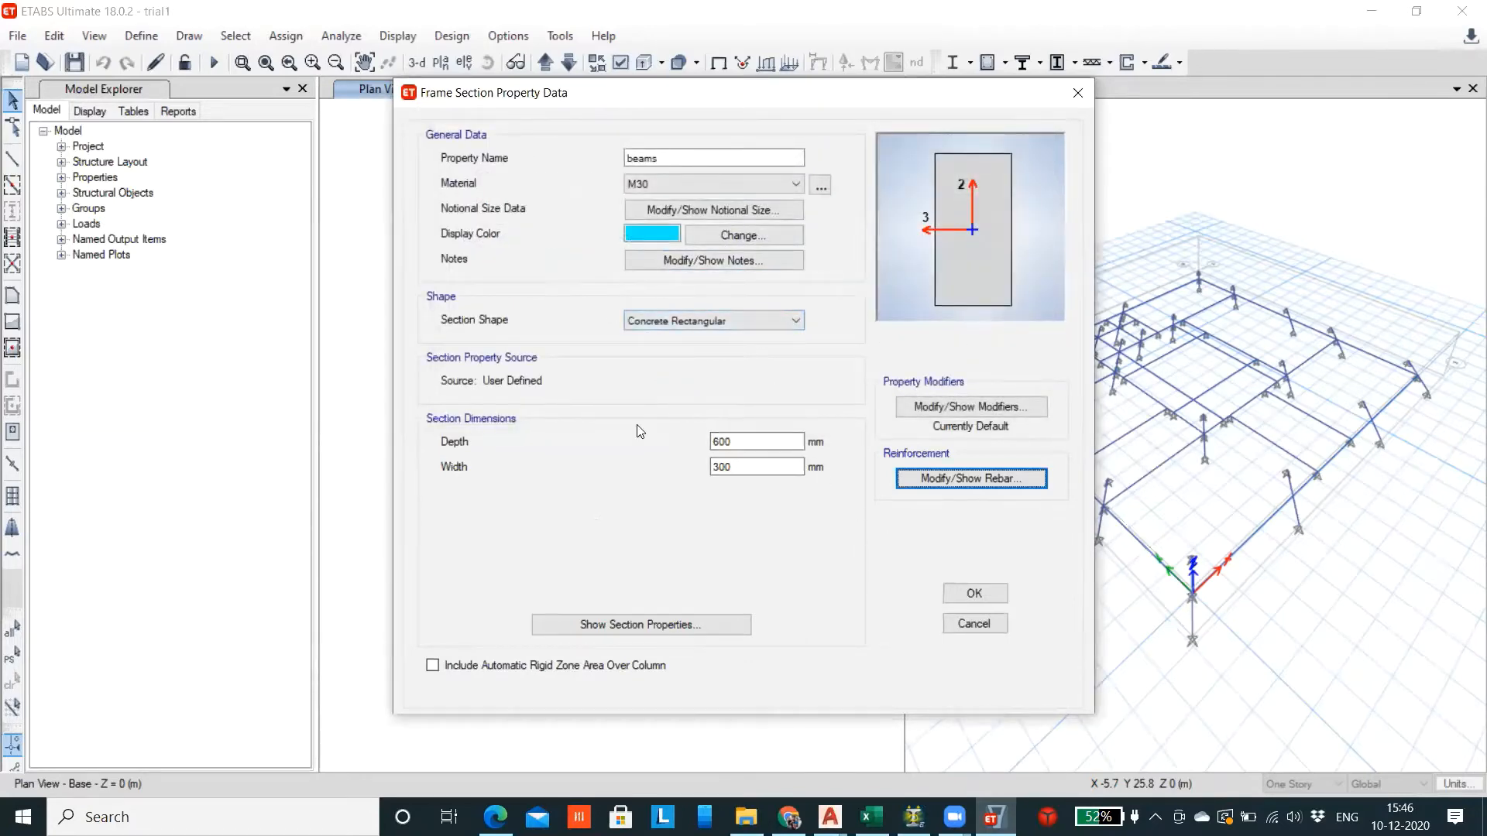
left_click(978, 595)
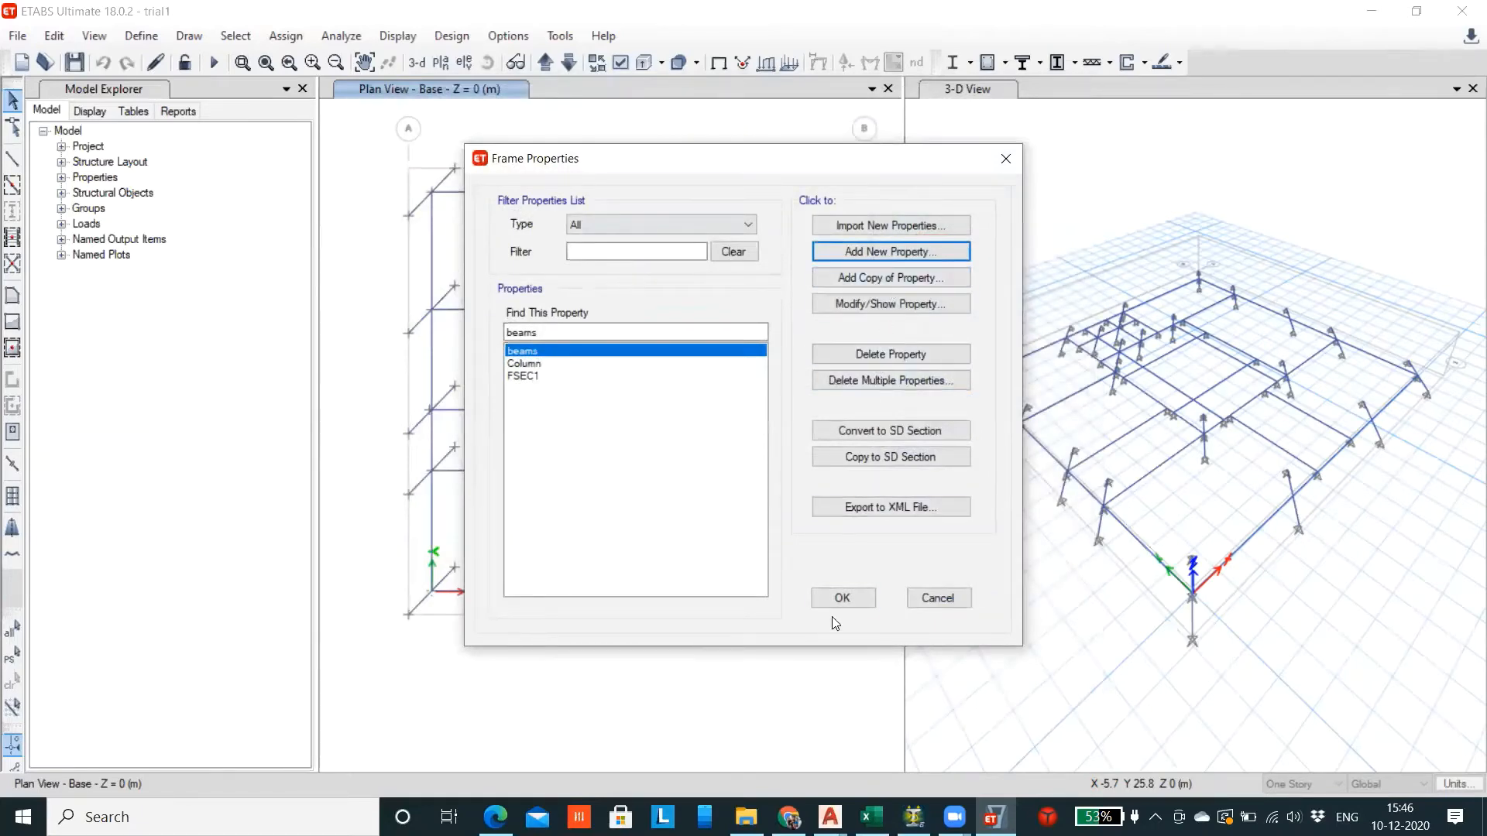
left_click(844, 599)
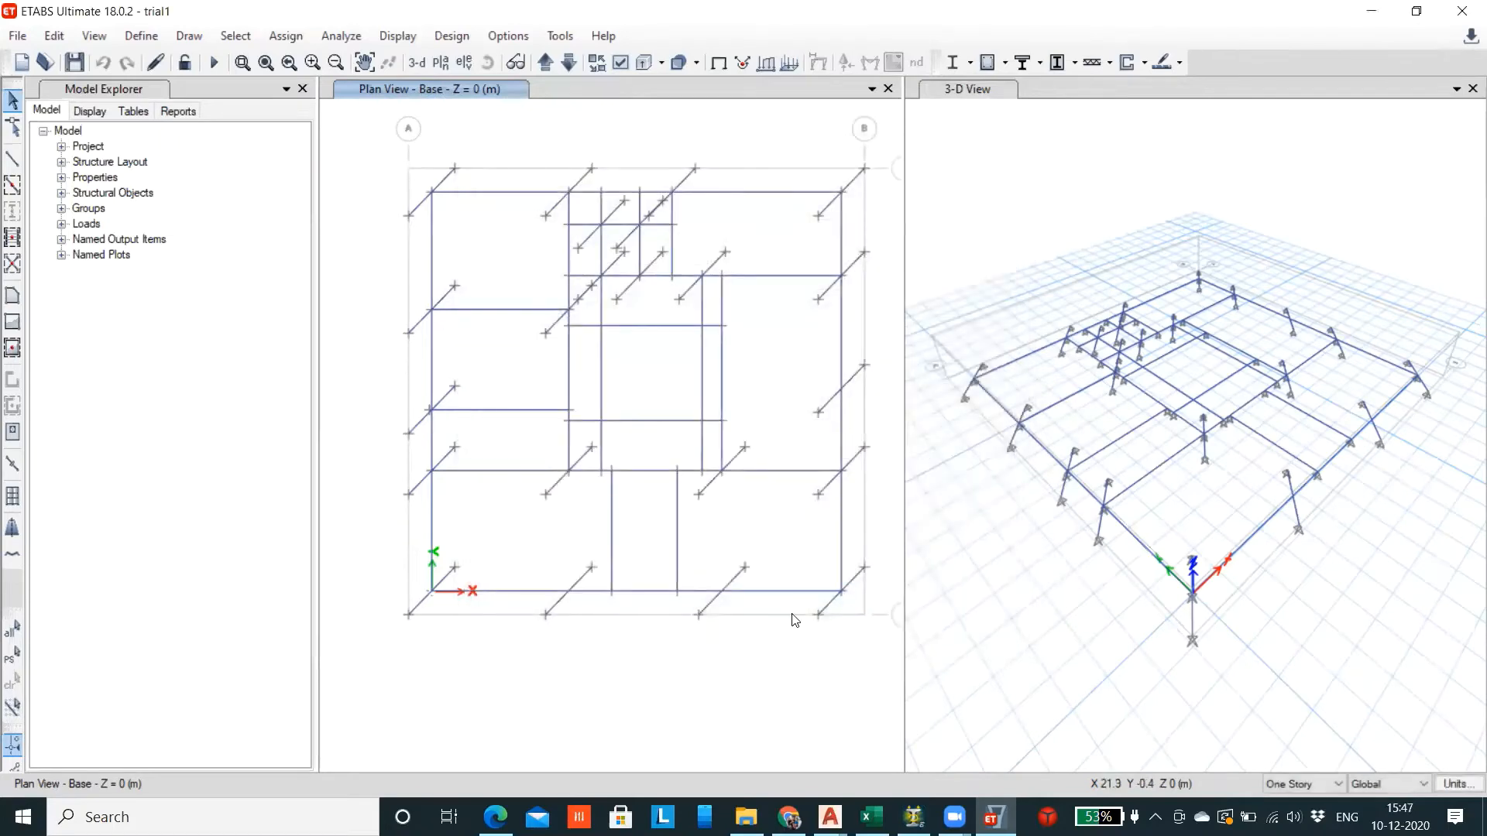
Modify the Slab1 slab section to use M30 material and the Shell-Thick modeling type
left_click(148, 37)
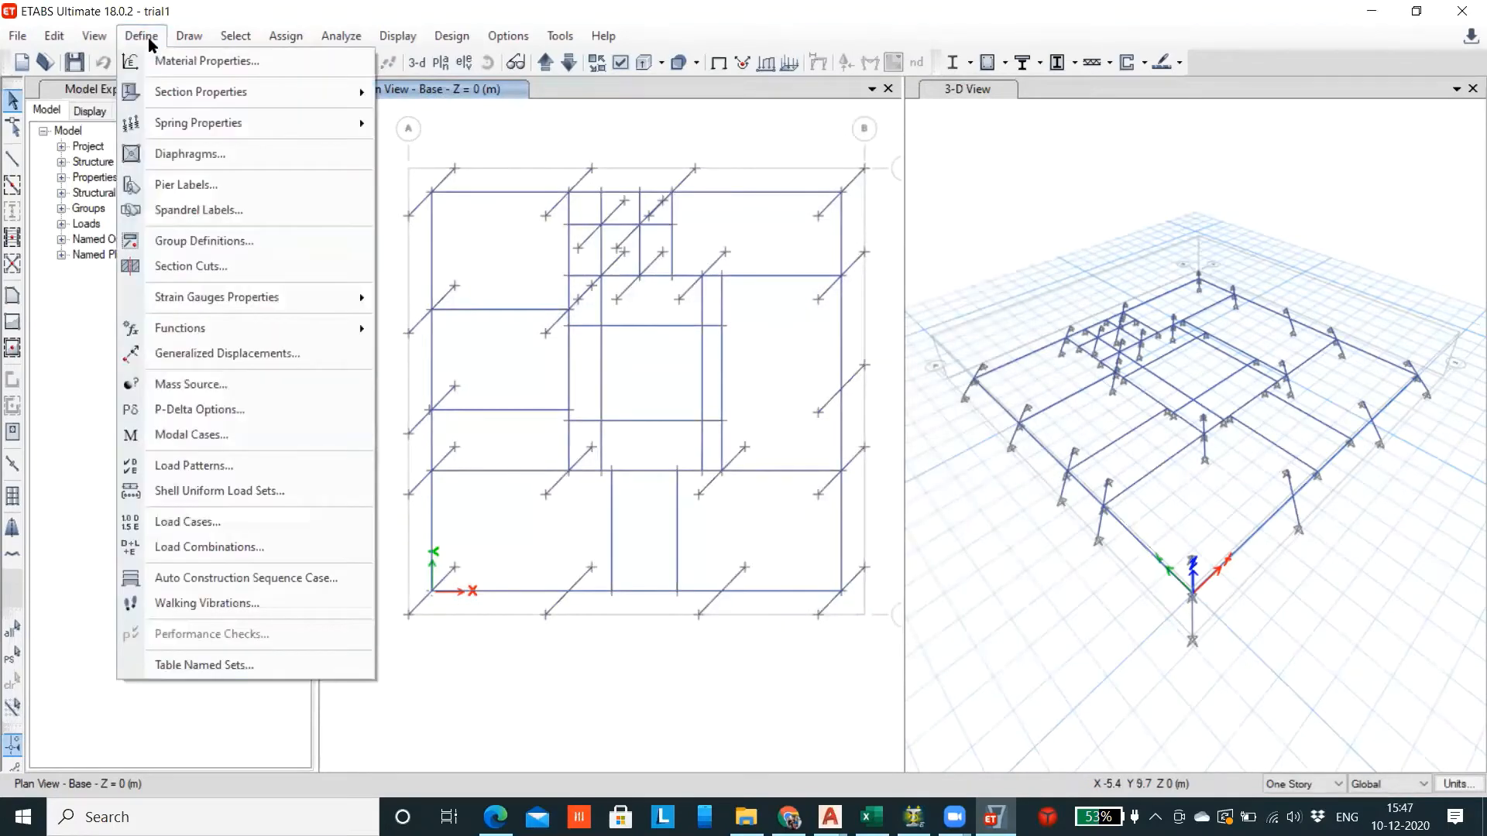
mouse_move(195, 87)
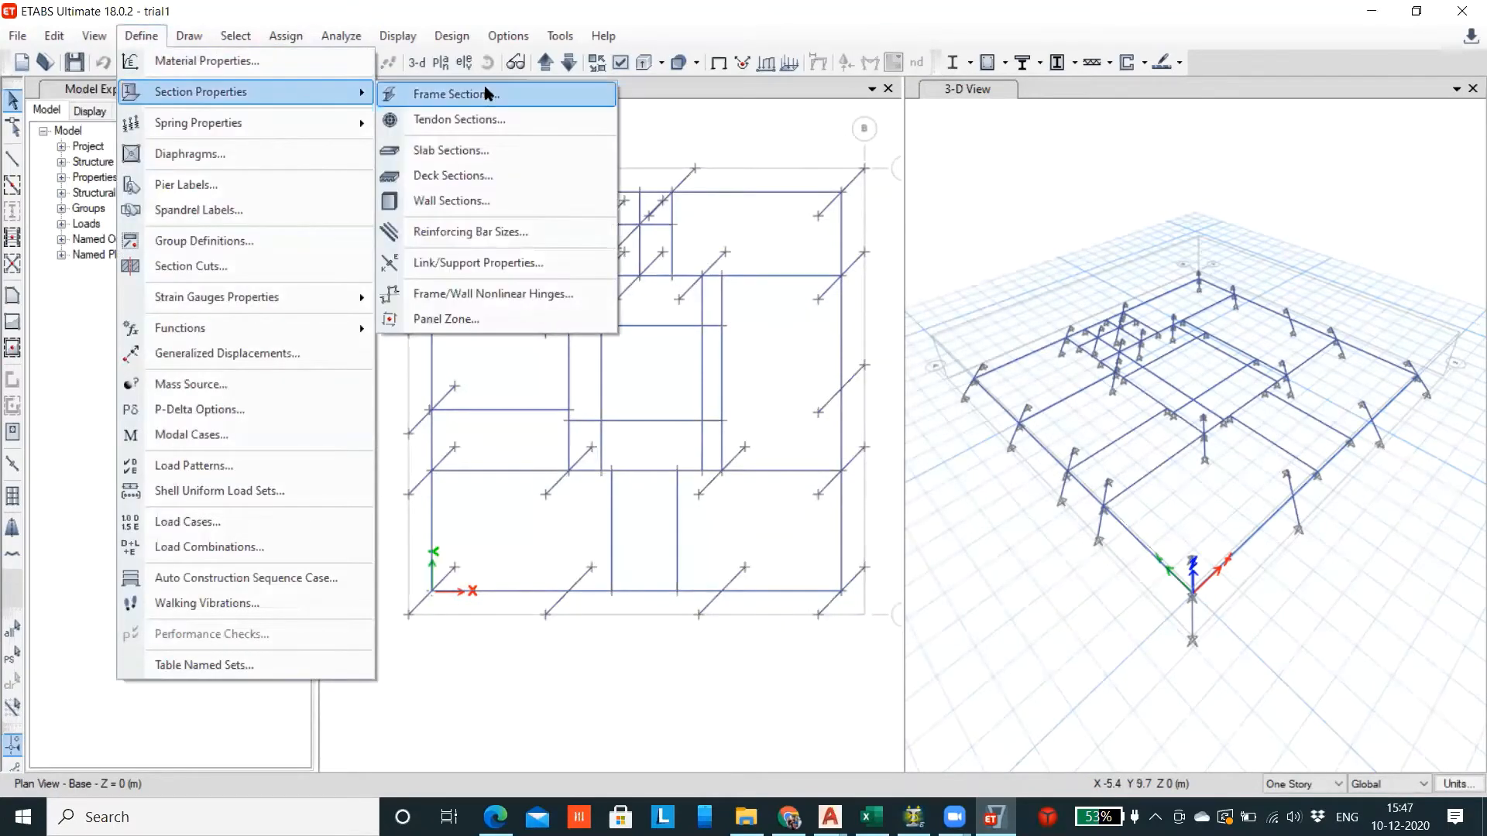
left_click(456, 149)
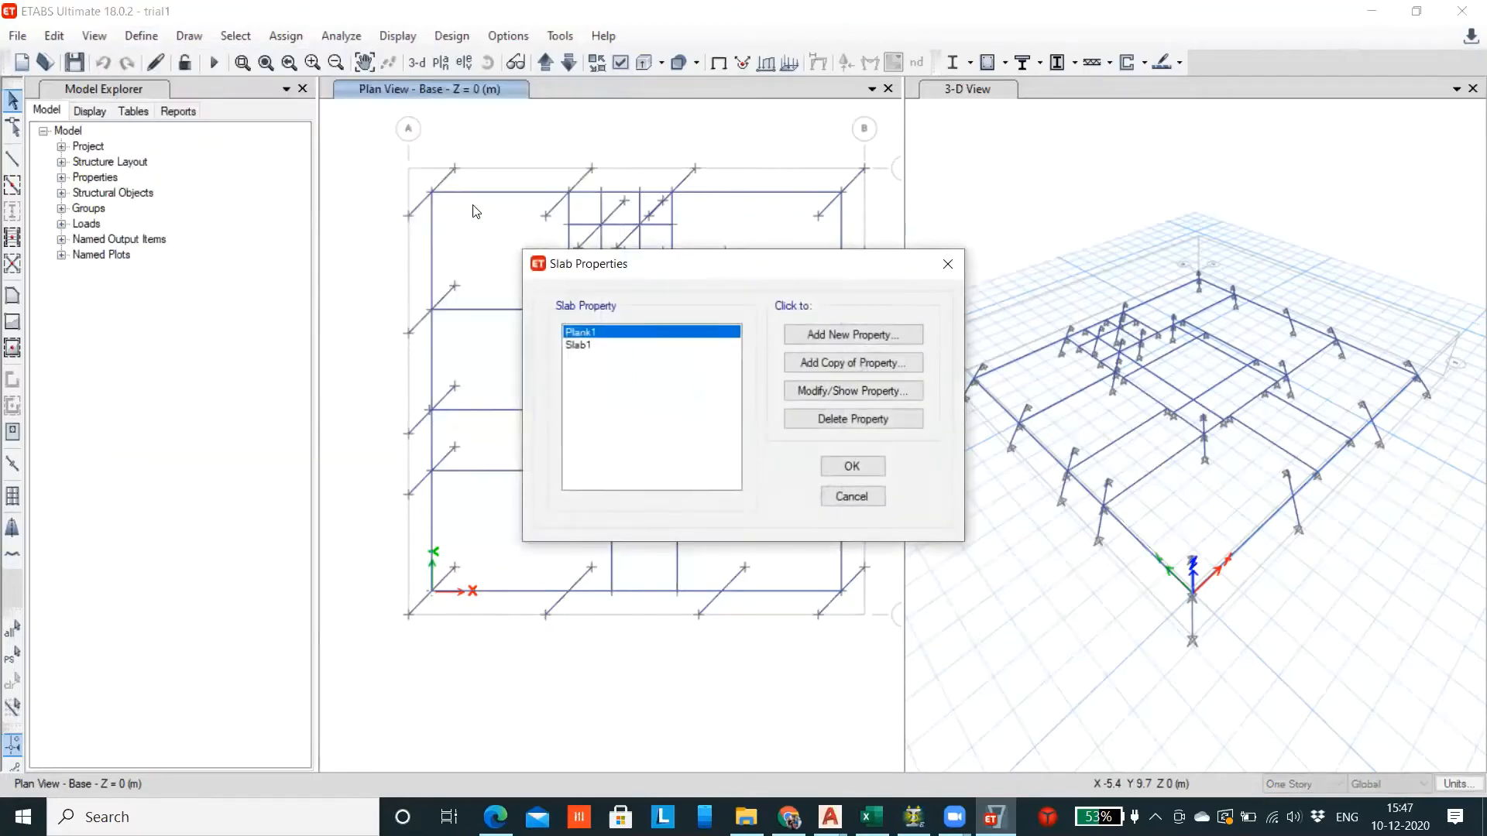
left_click(593, 346)
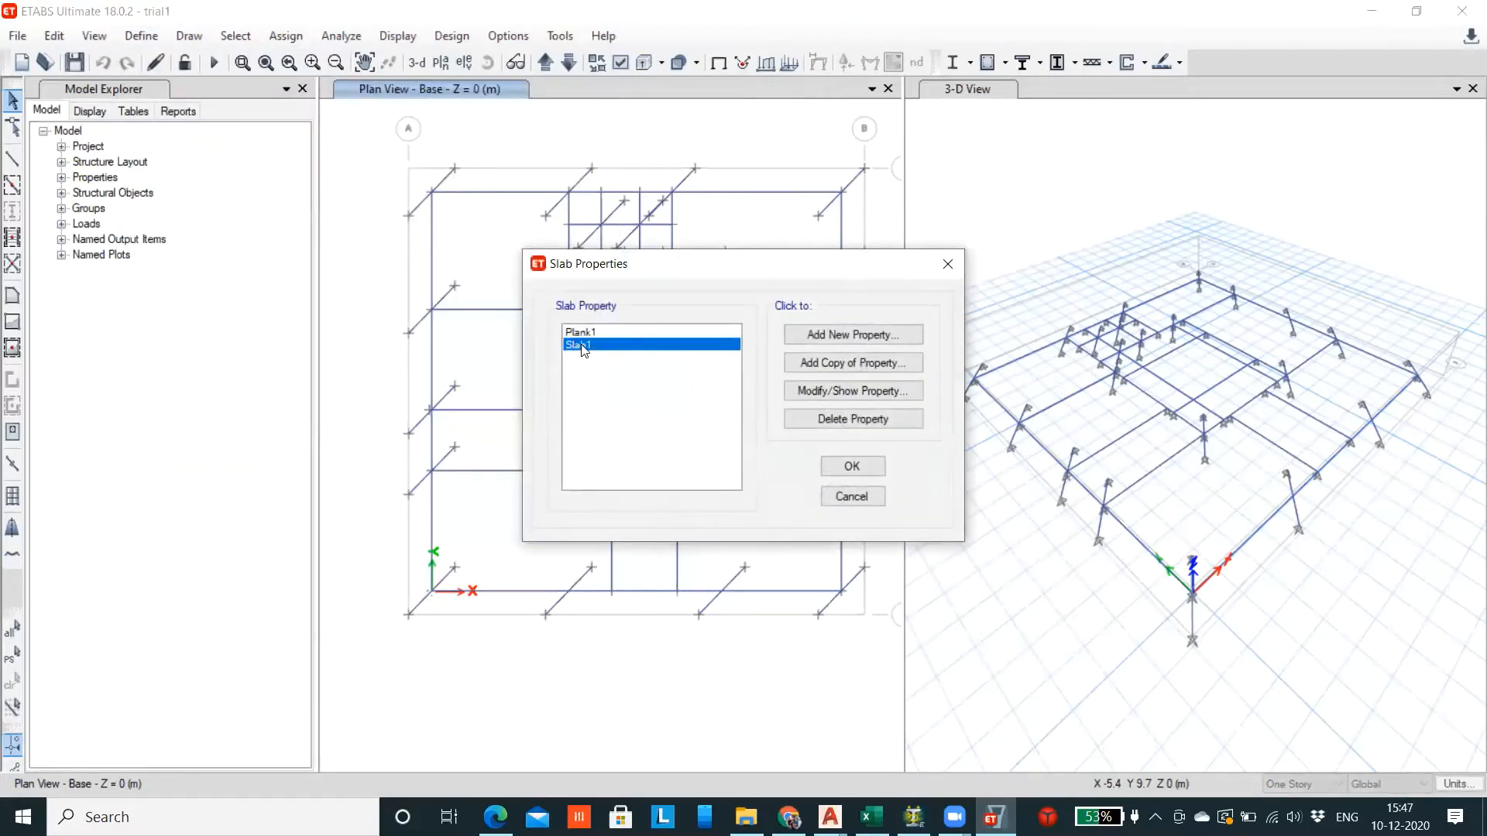
left_click(852, 391)
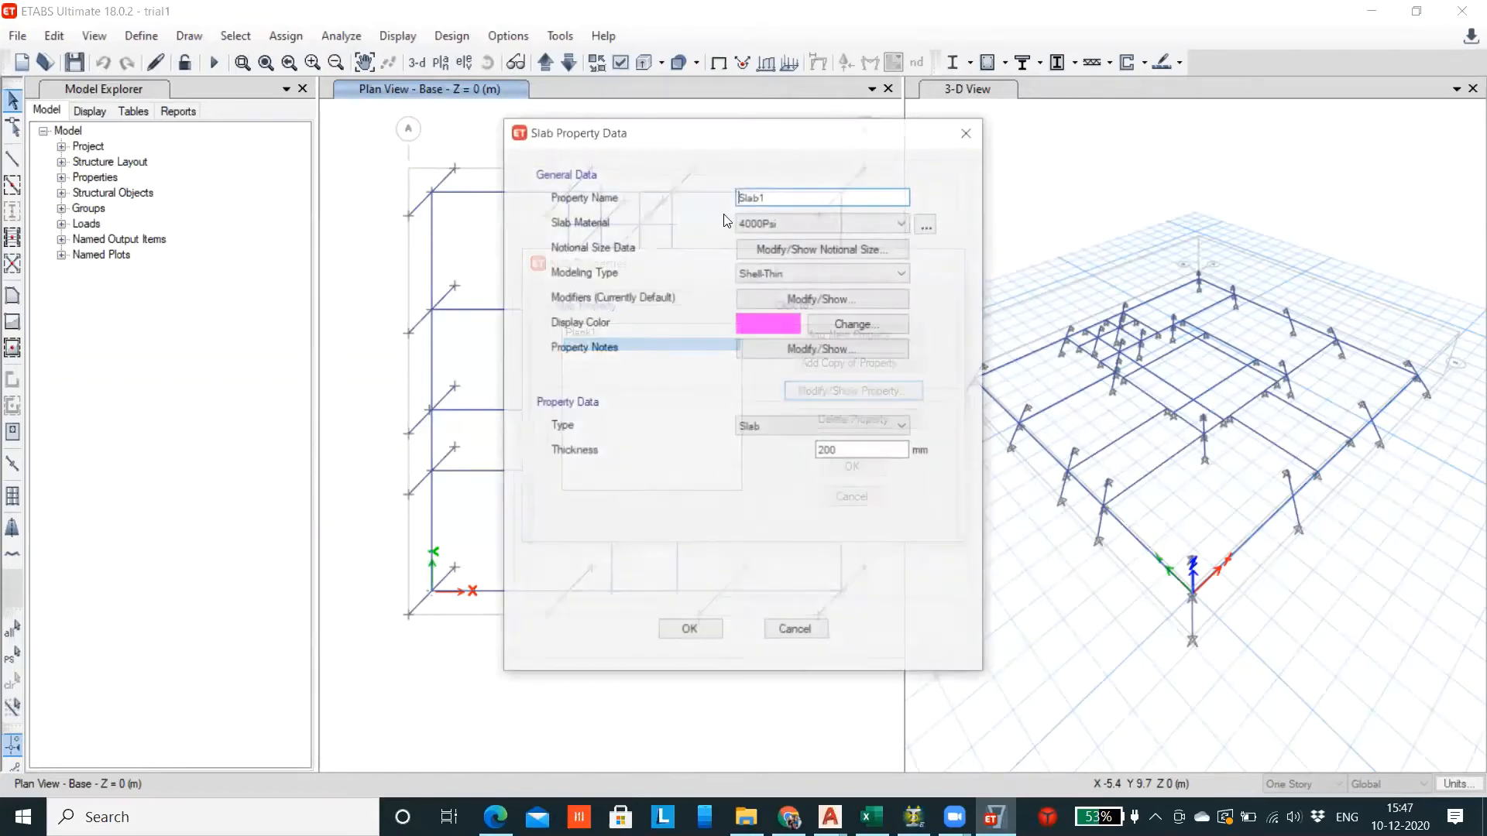
left_click(628, 711)
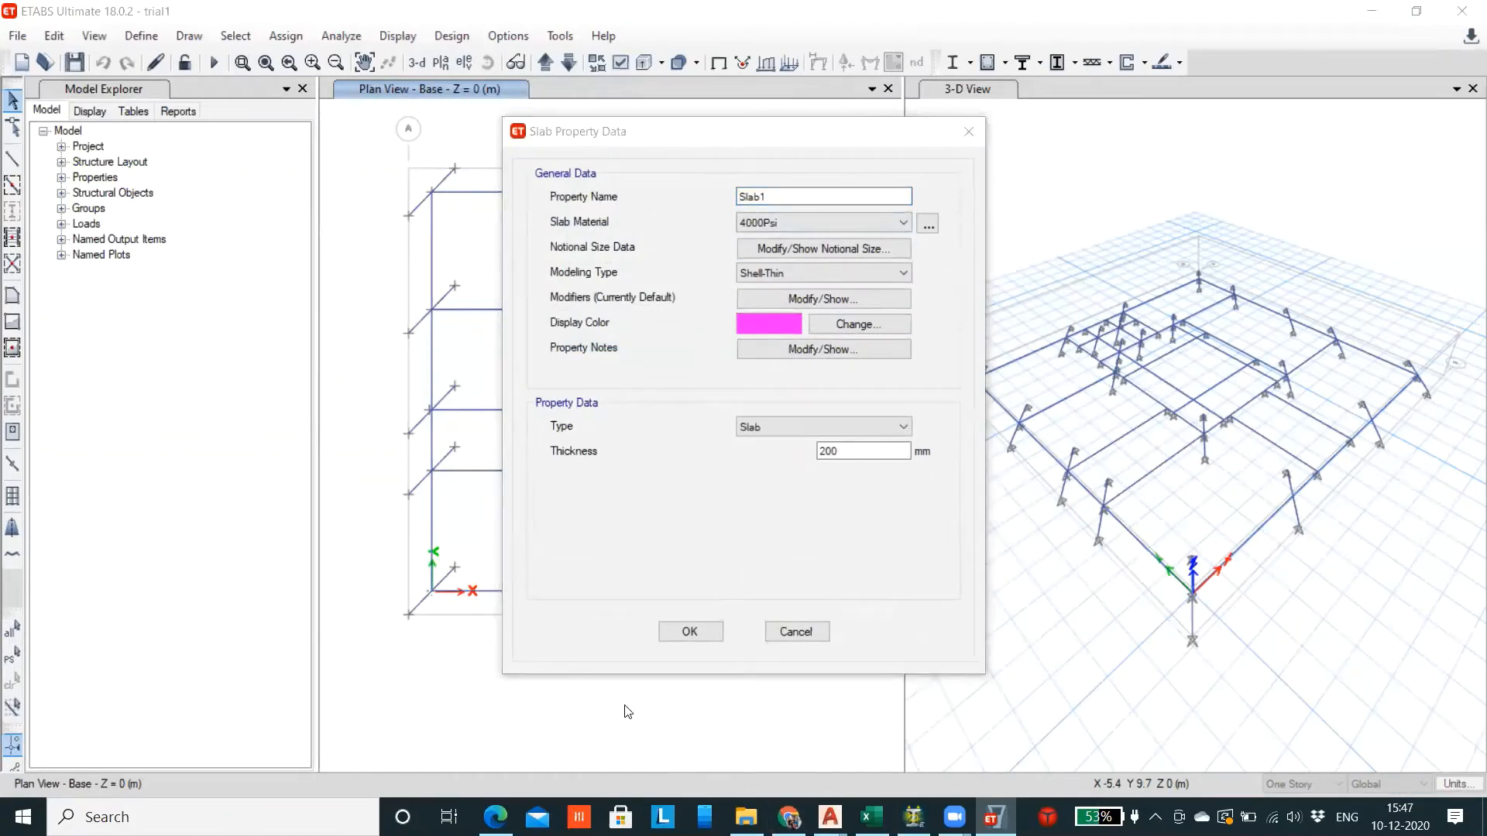
left_click(788, 222)
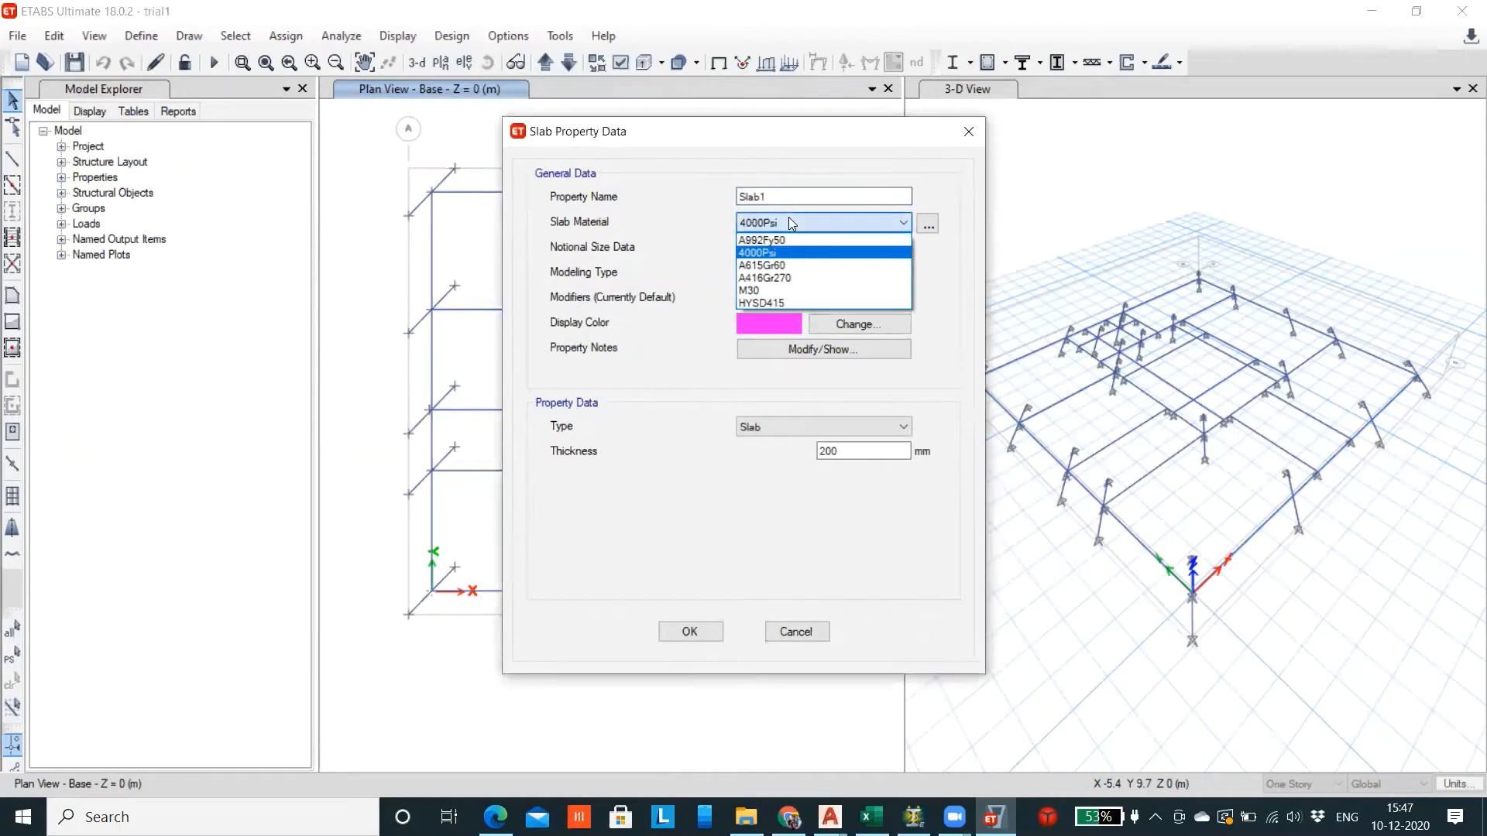
left_click(768, 291)
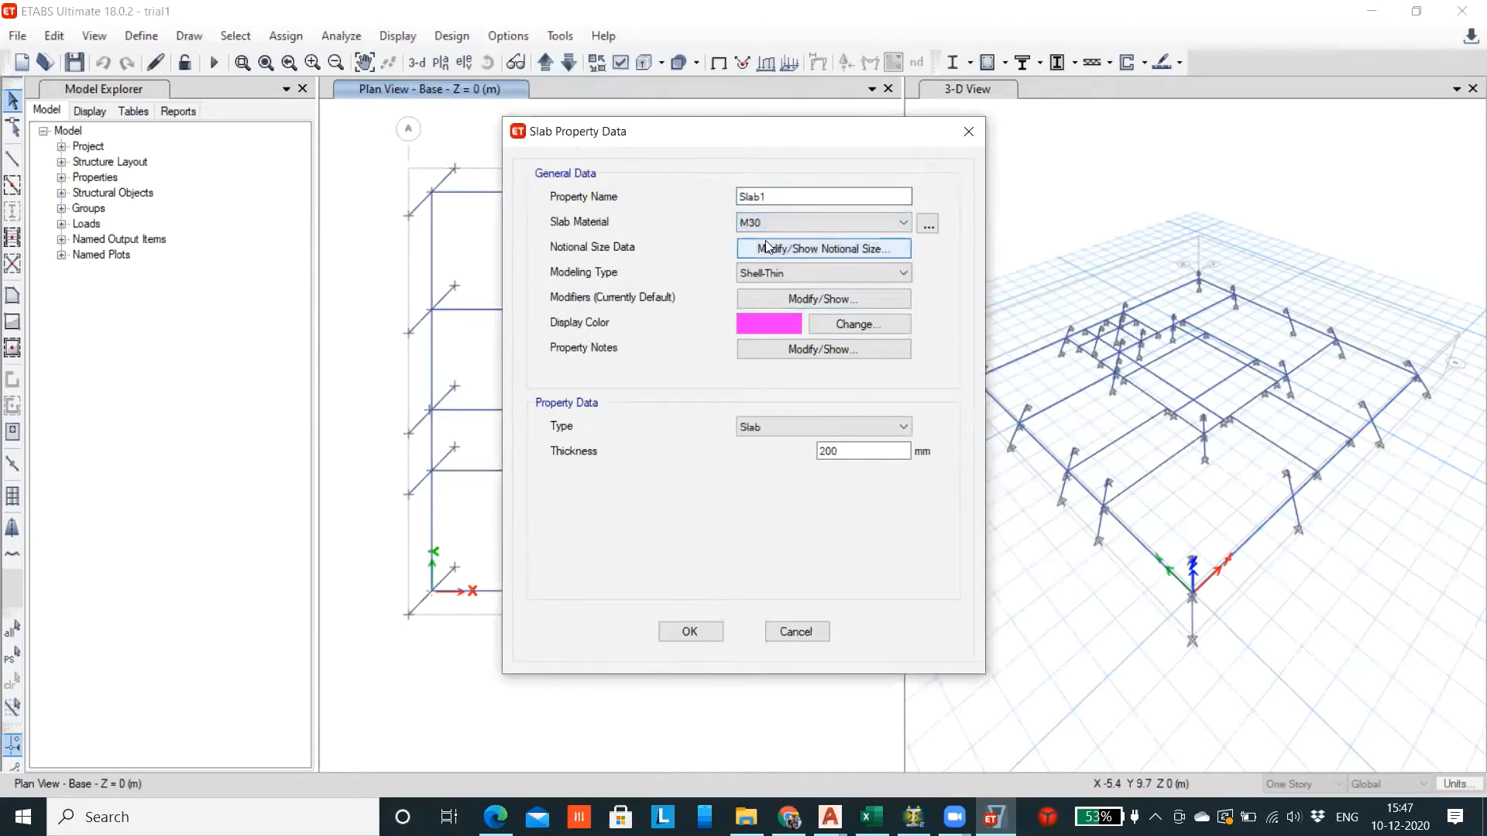
left_click(788, 274)
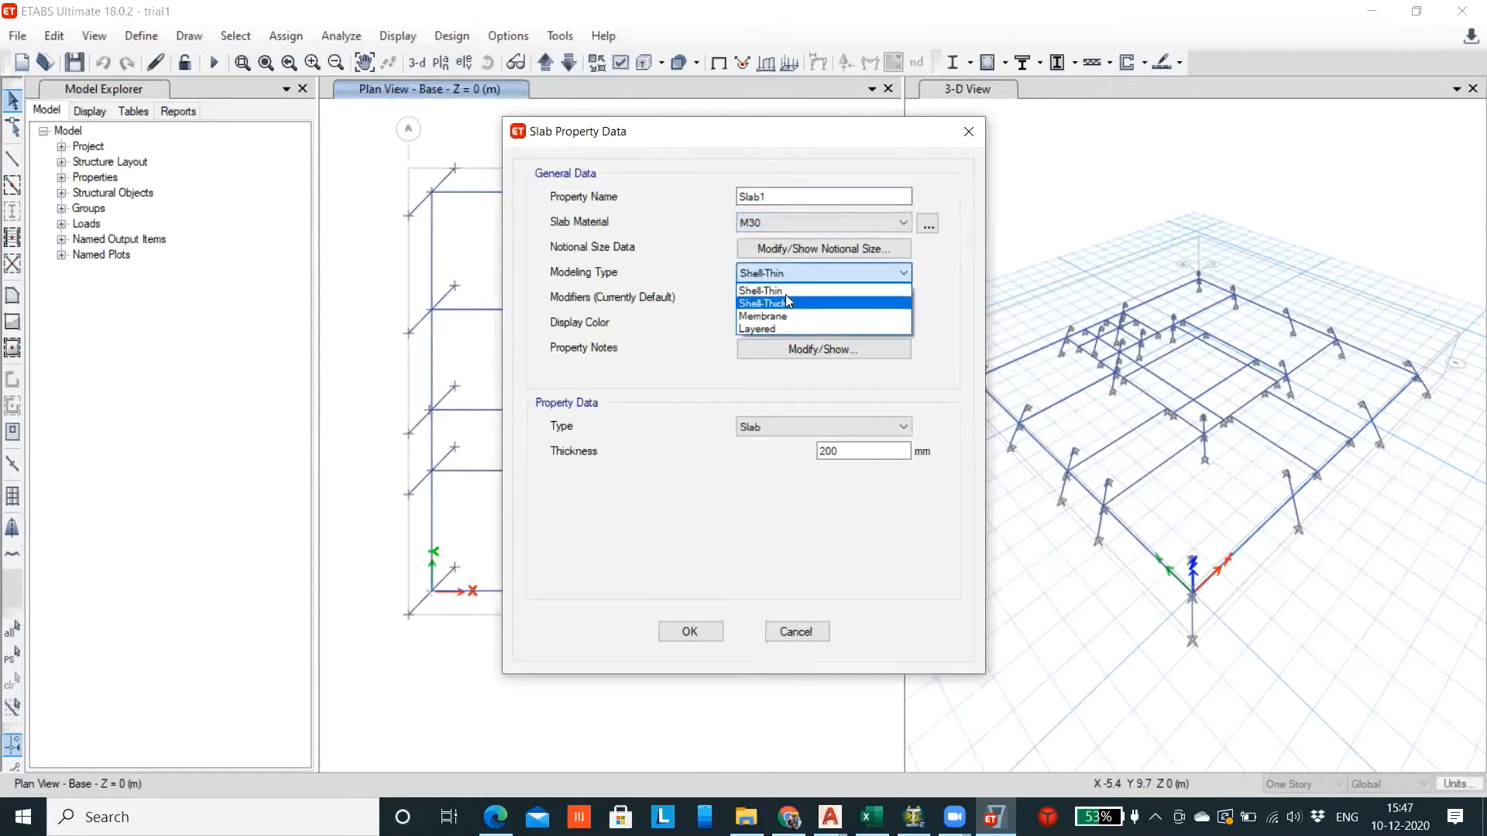
left_click(787, 304)
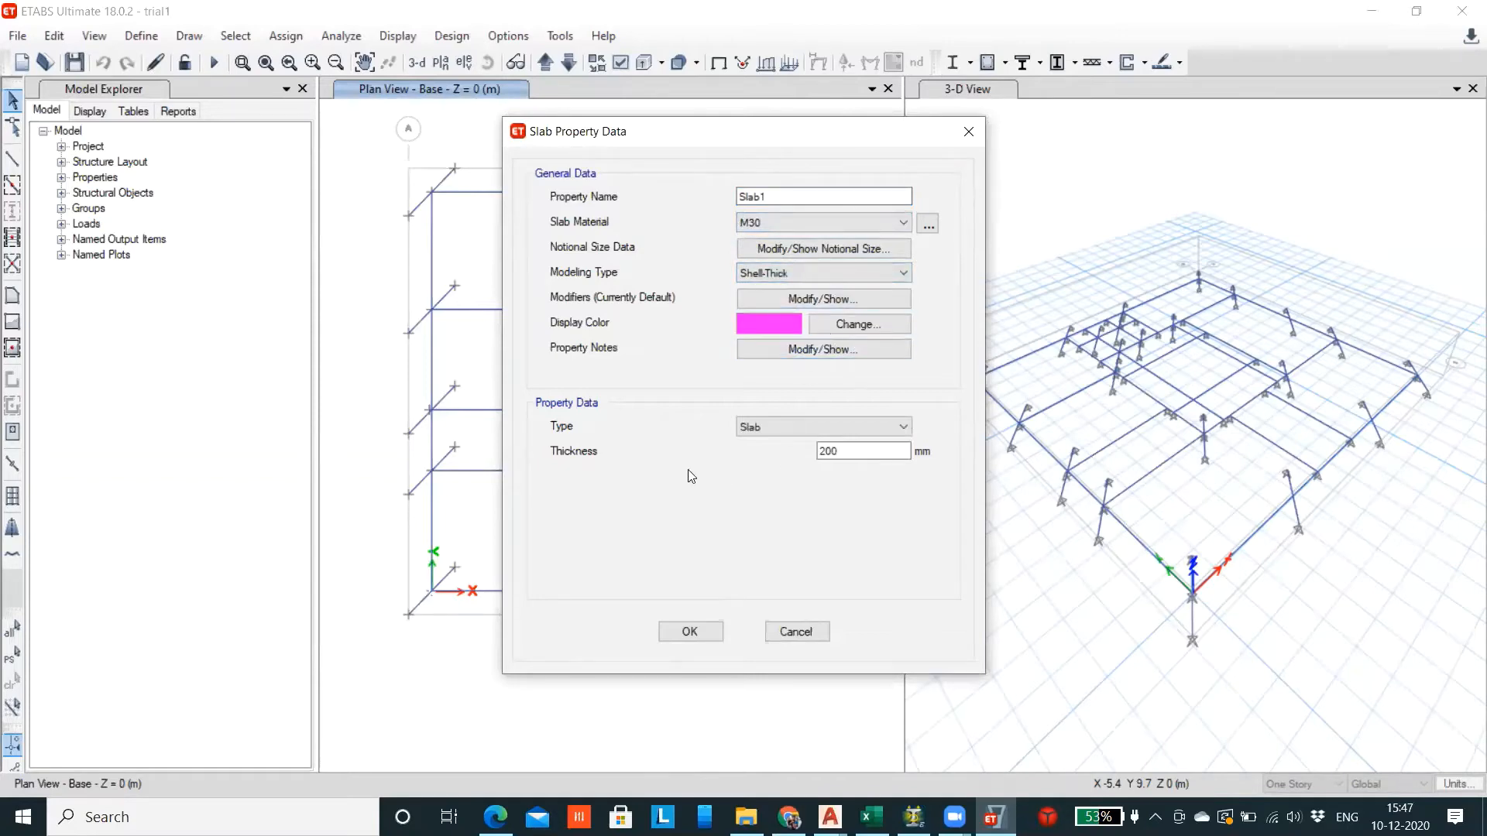
Set the Slab1 thickness to 150 mm and accept the slab properties
left_click_drag(870, 451, 745, 467)
type("150")
left_click_drag(853, 453, 797, 457)
left_click(690, 631)
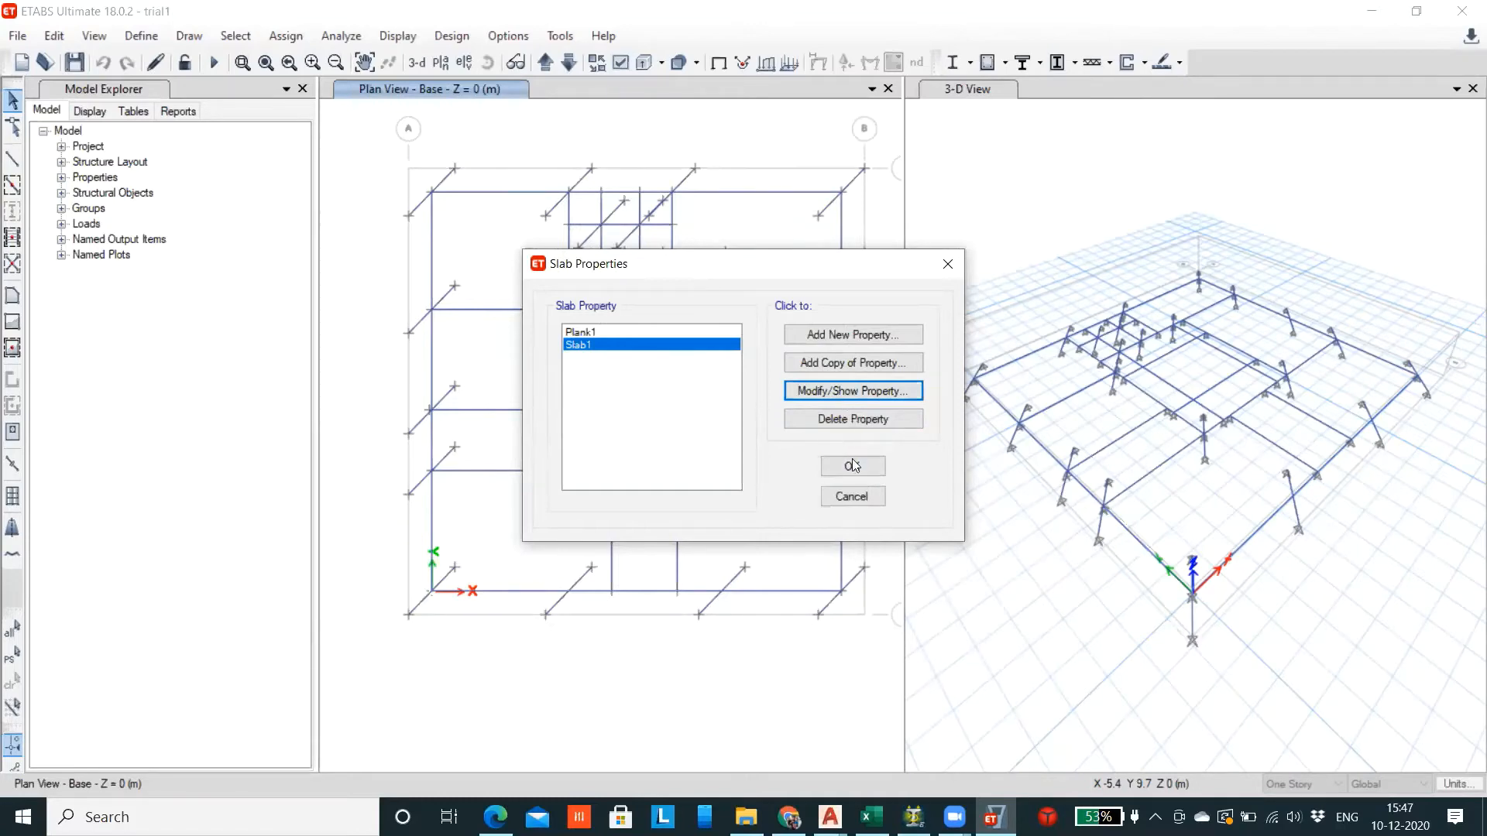
left_click(853, 466)
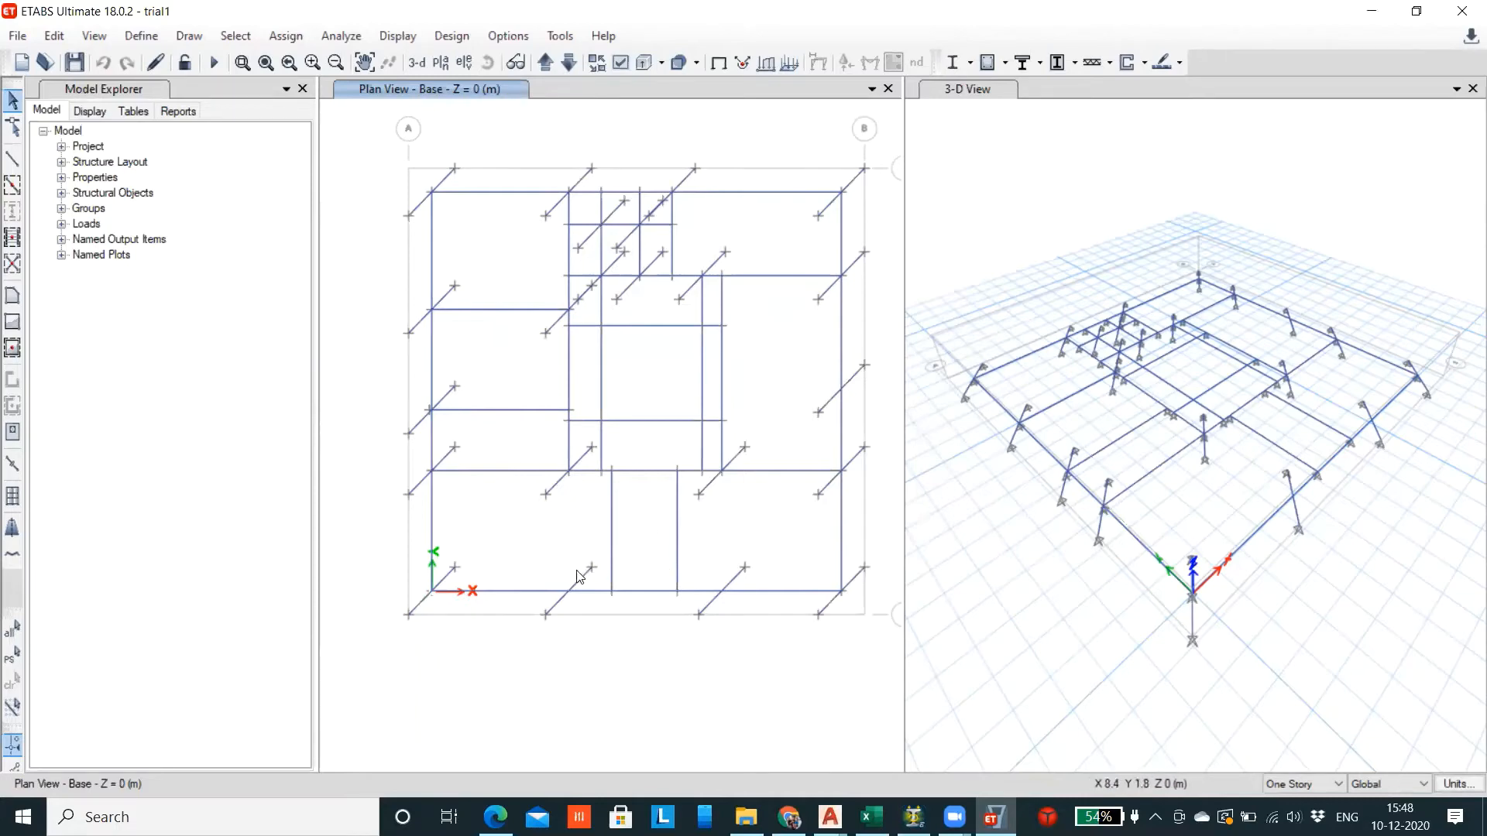
Check the section property assigned to a short diagonal frame and an adjoining horizontal beam, and window-select the whole base layout
scroll(595, 546, "down", 2)
scroll(595, 546, "up", 2)
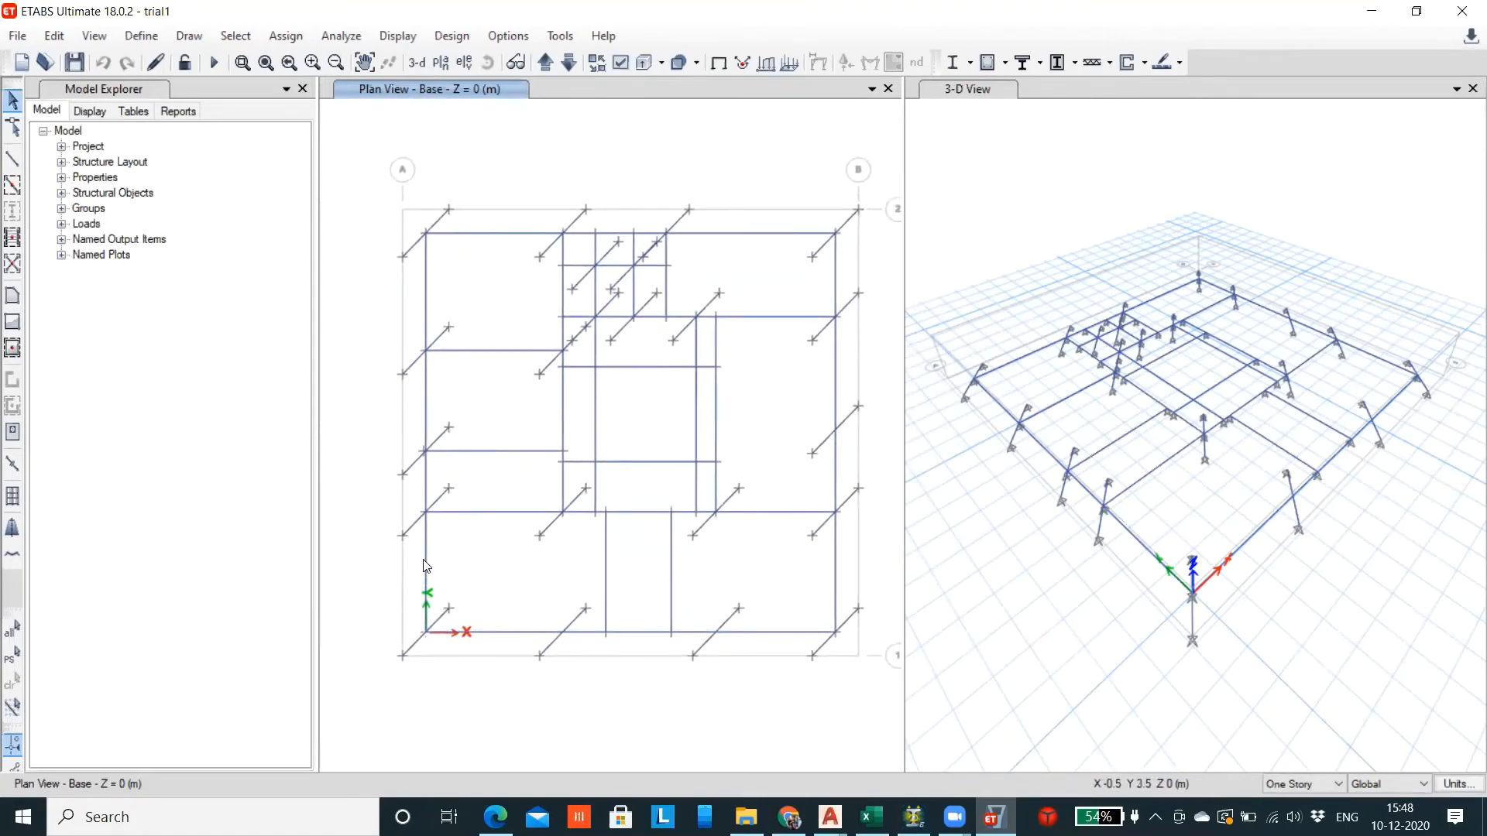
left_click(415, 529)
right_click(416, 530)
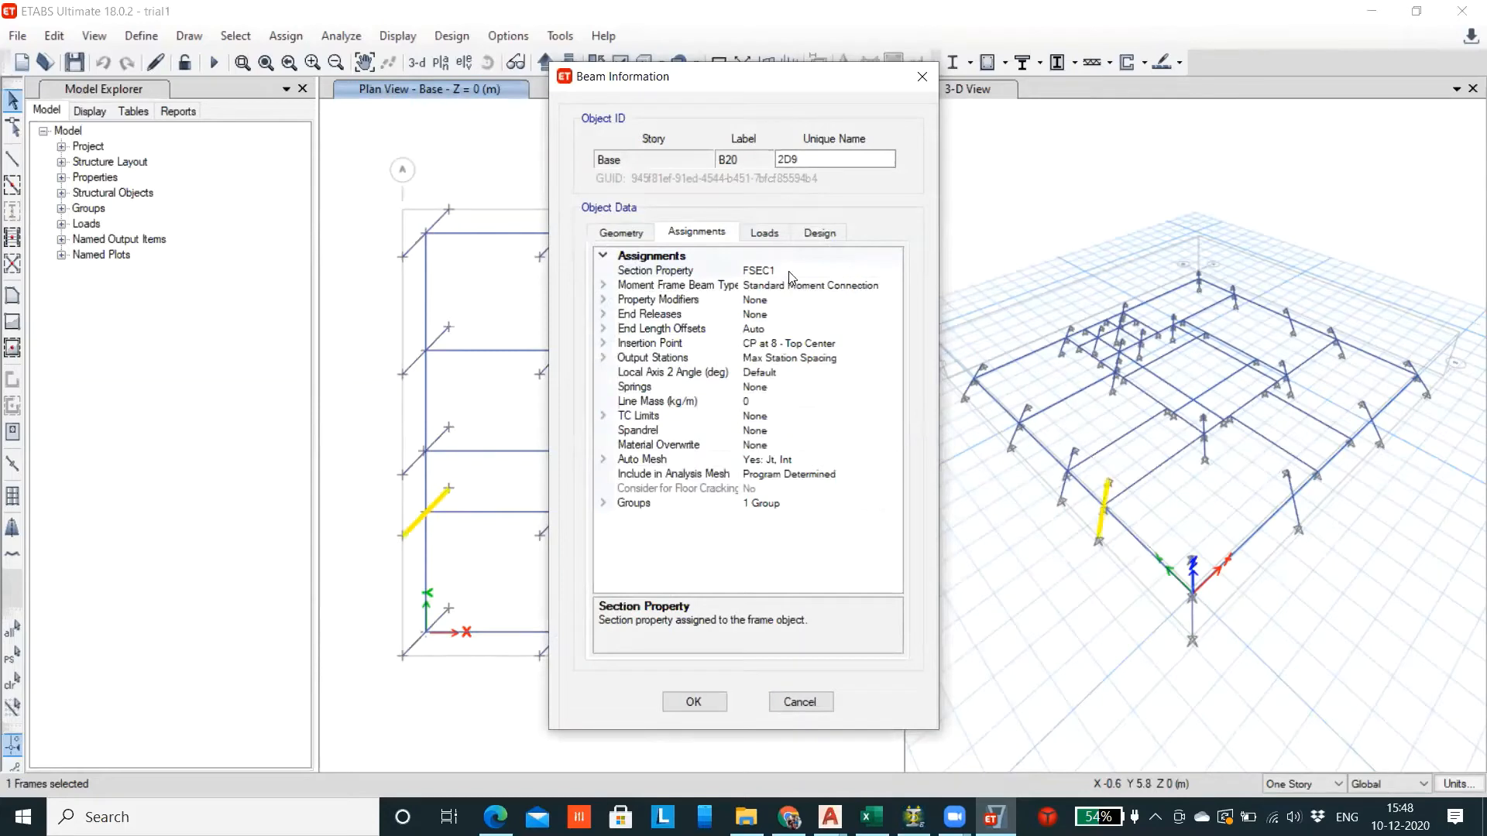
left_click(920, 81)
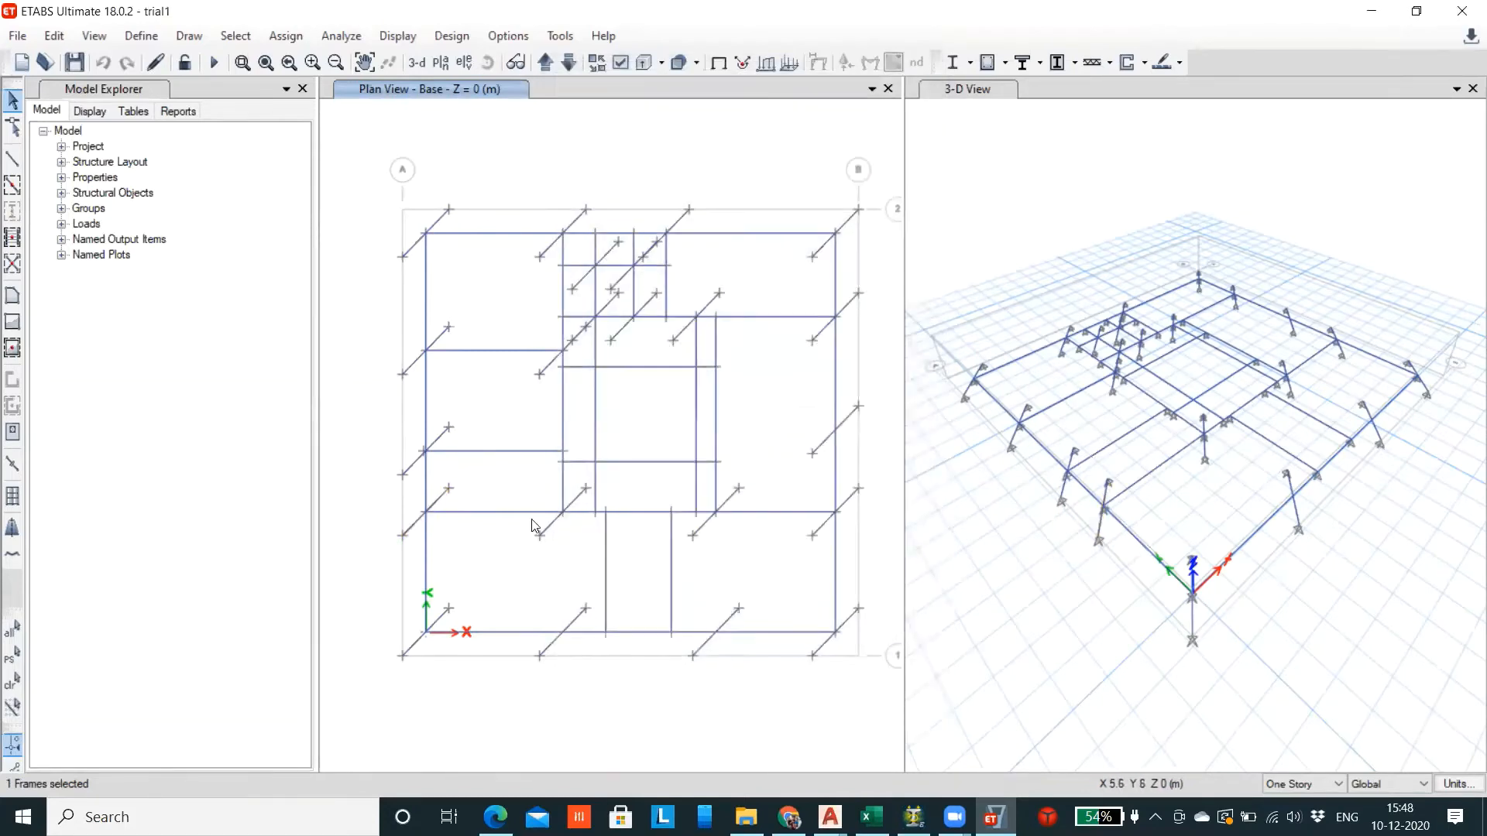
right_click(512, 517)
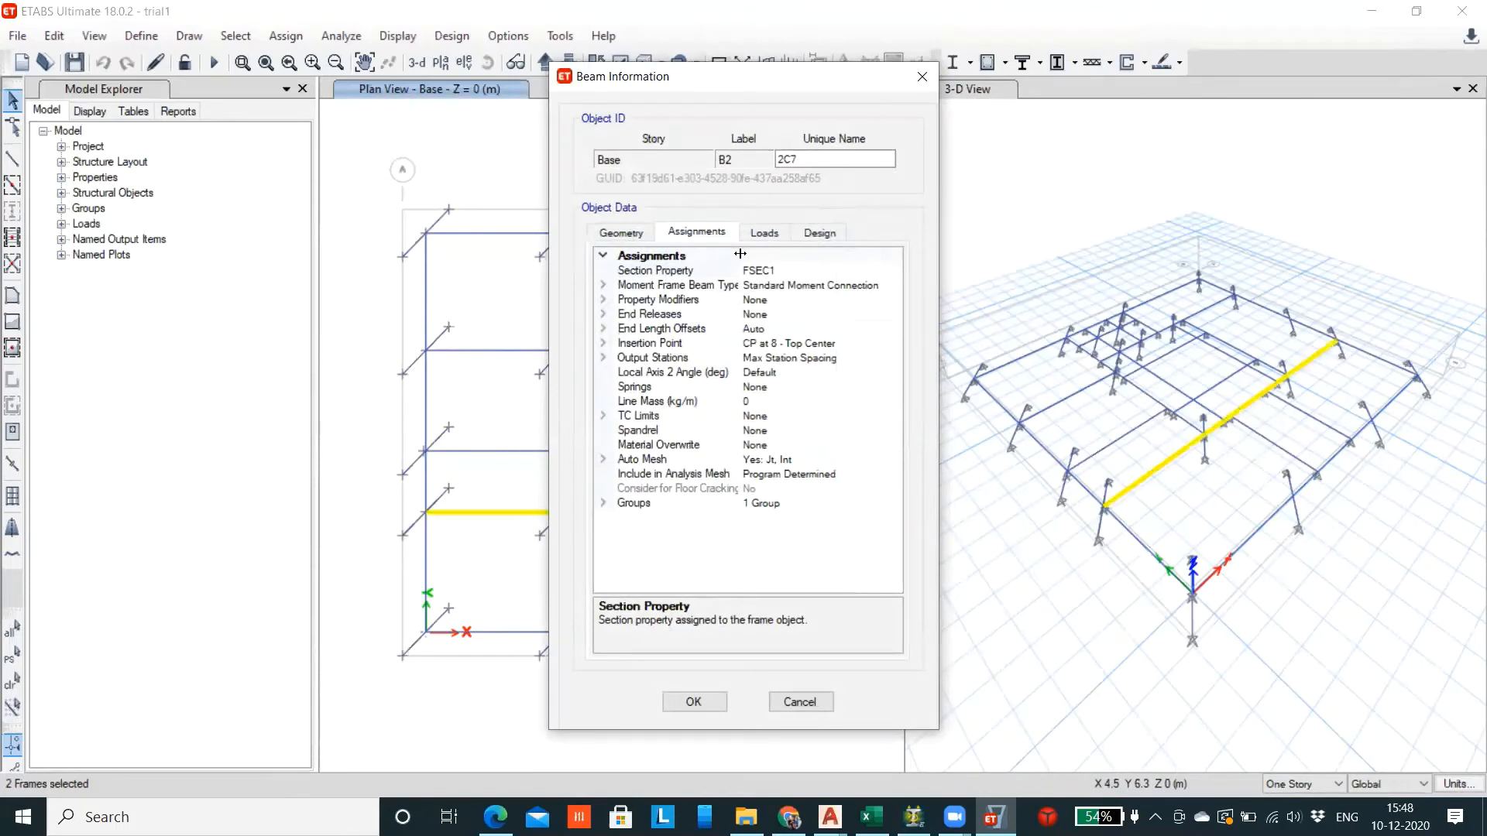
left_click(921, 77)
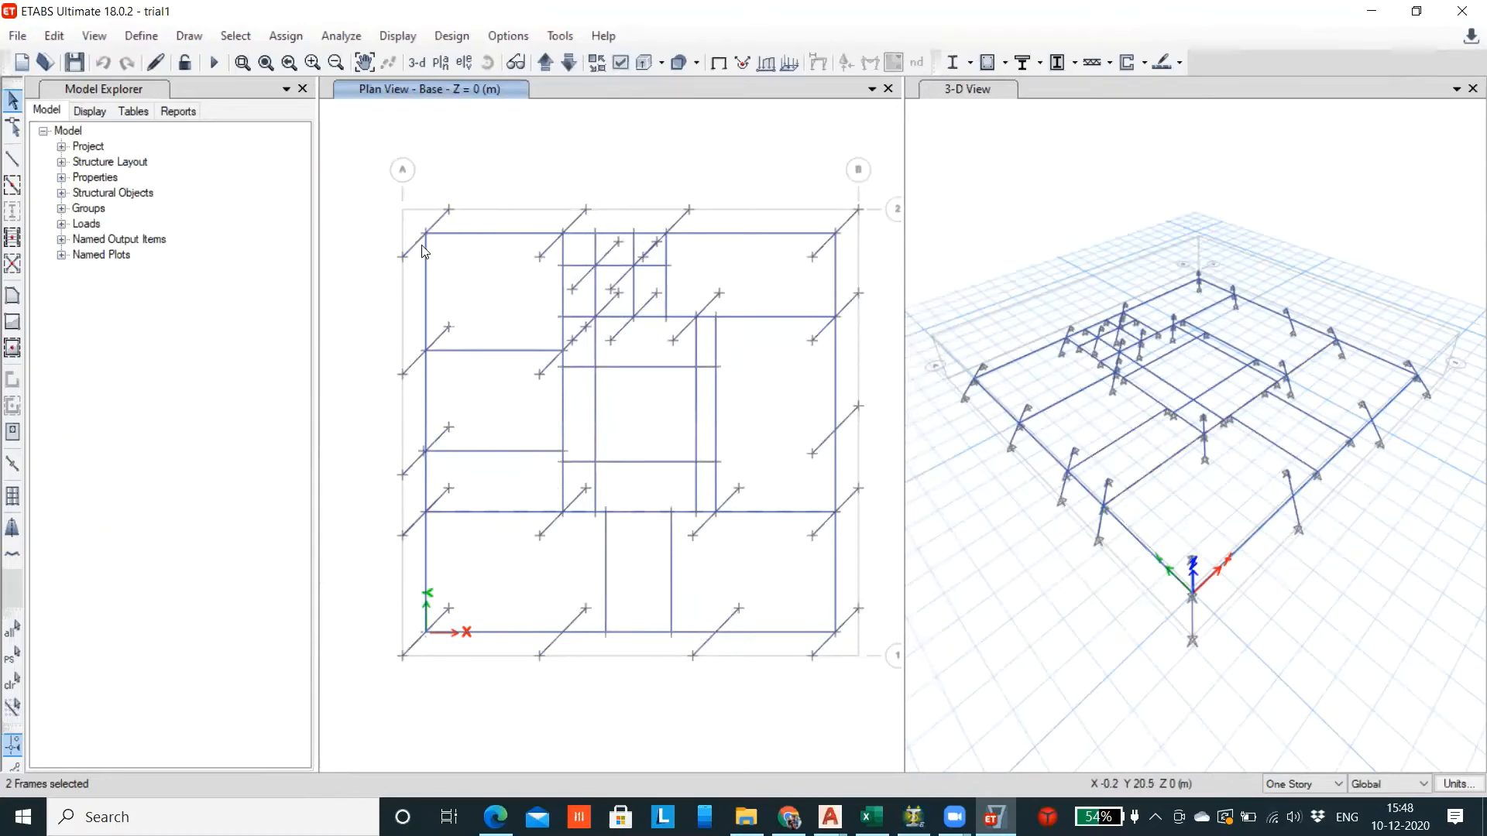
left_click_drag(376, 190, 872, 686)
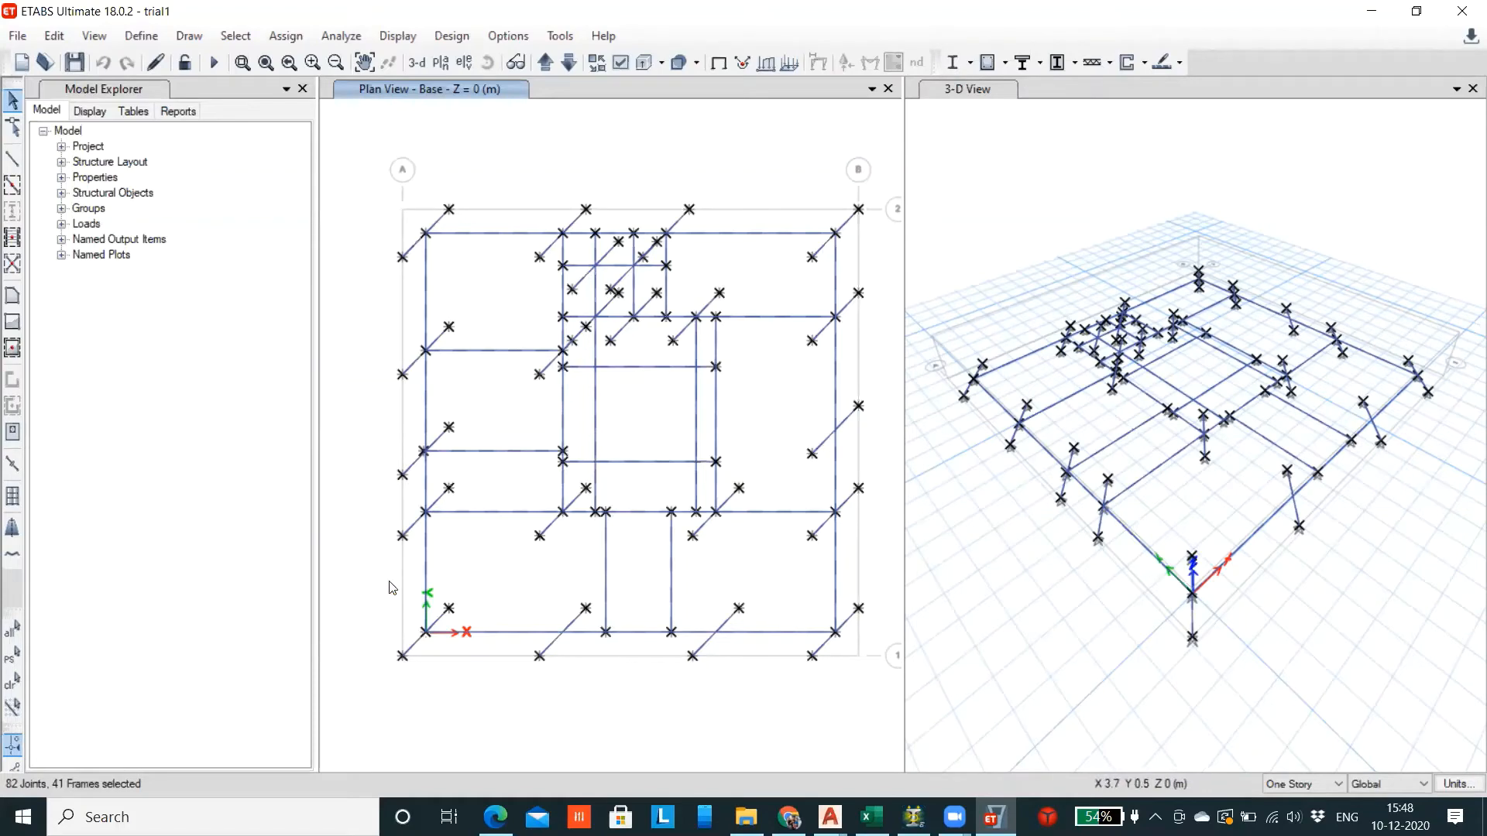
left_click(13, 161)
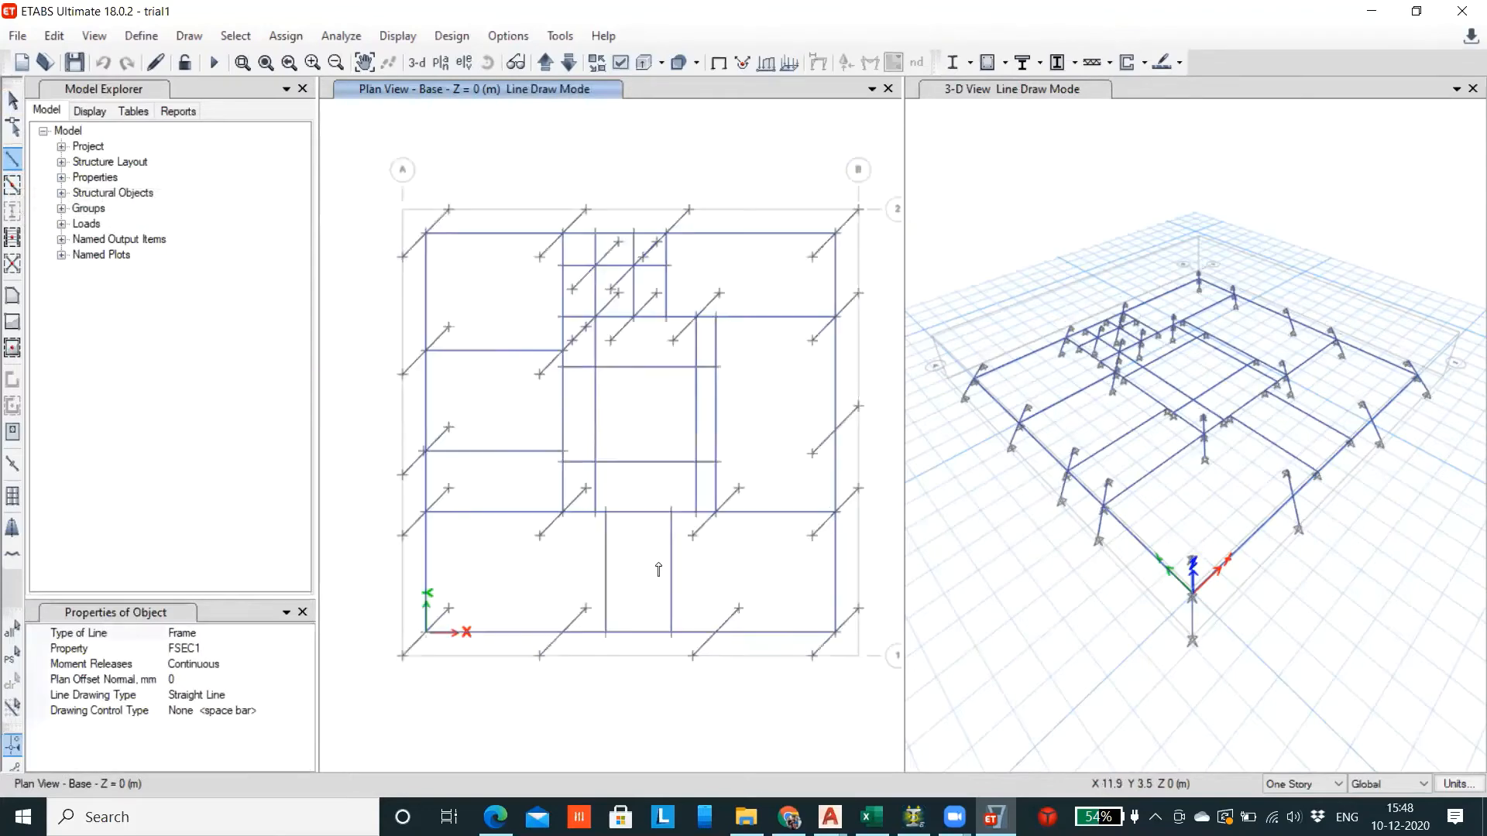
left_click(228, 648)
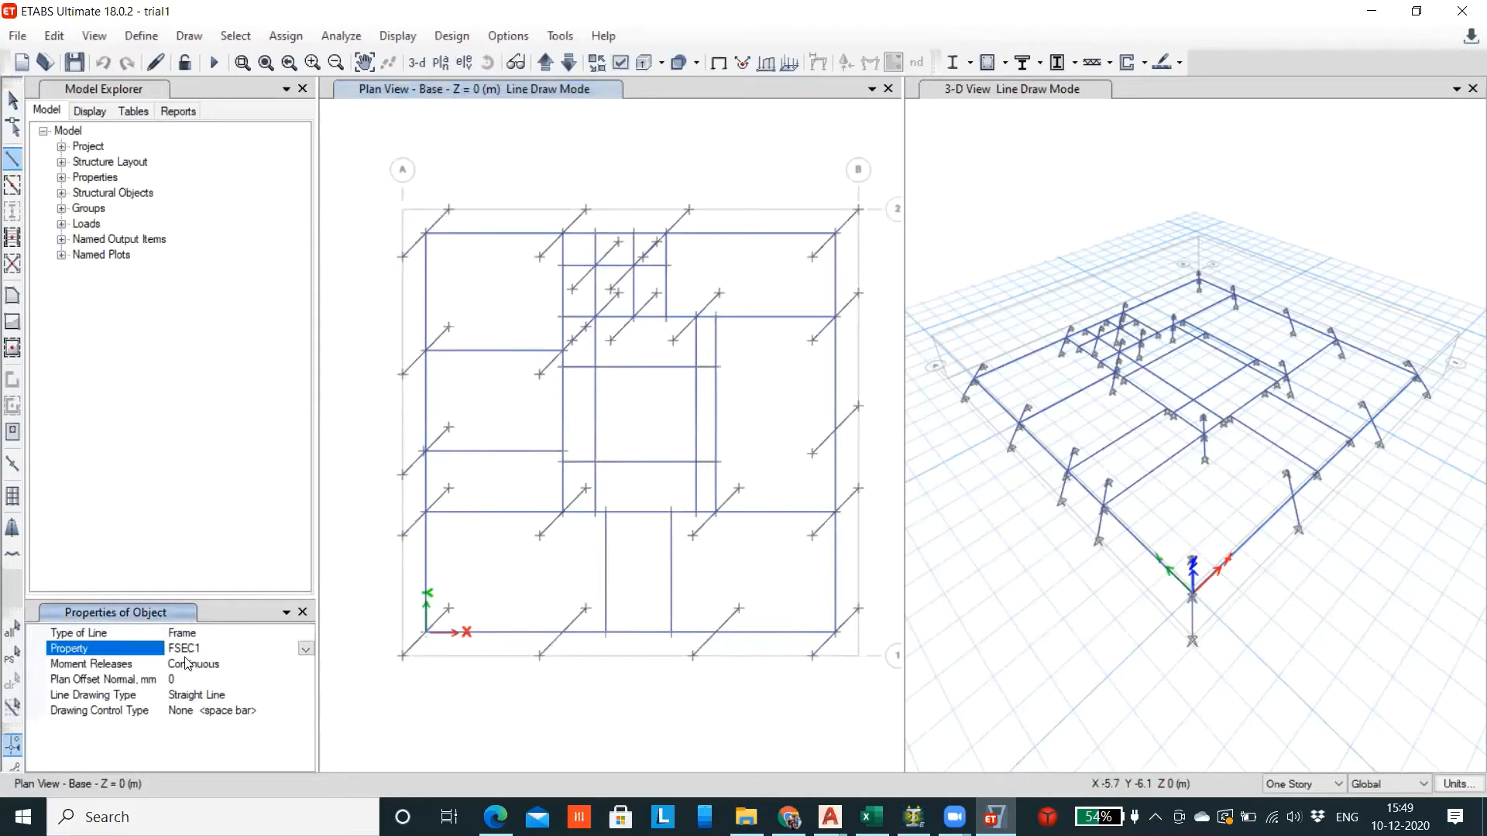
left_click(306, 649)
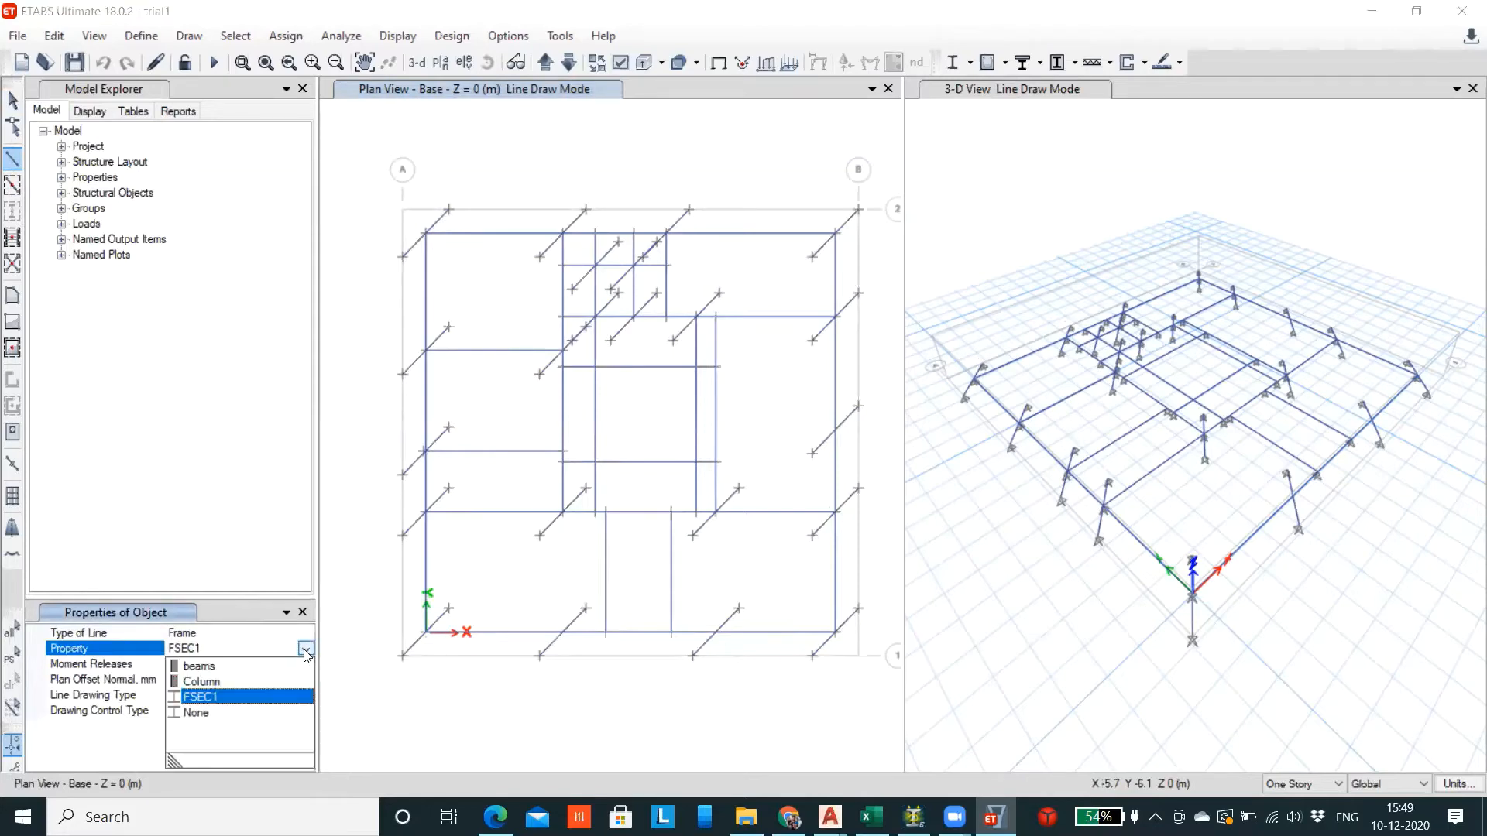
left_click(199, 668)
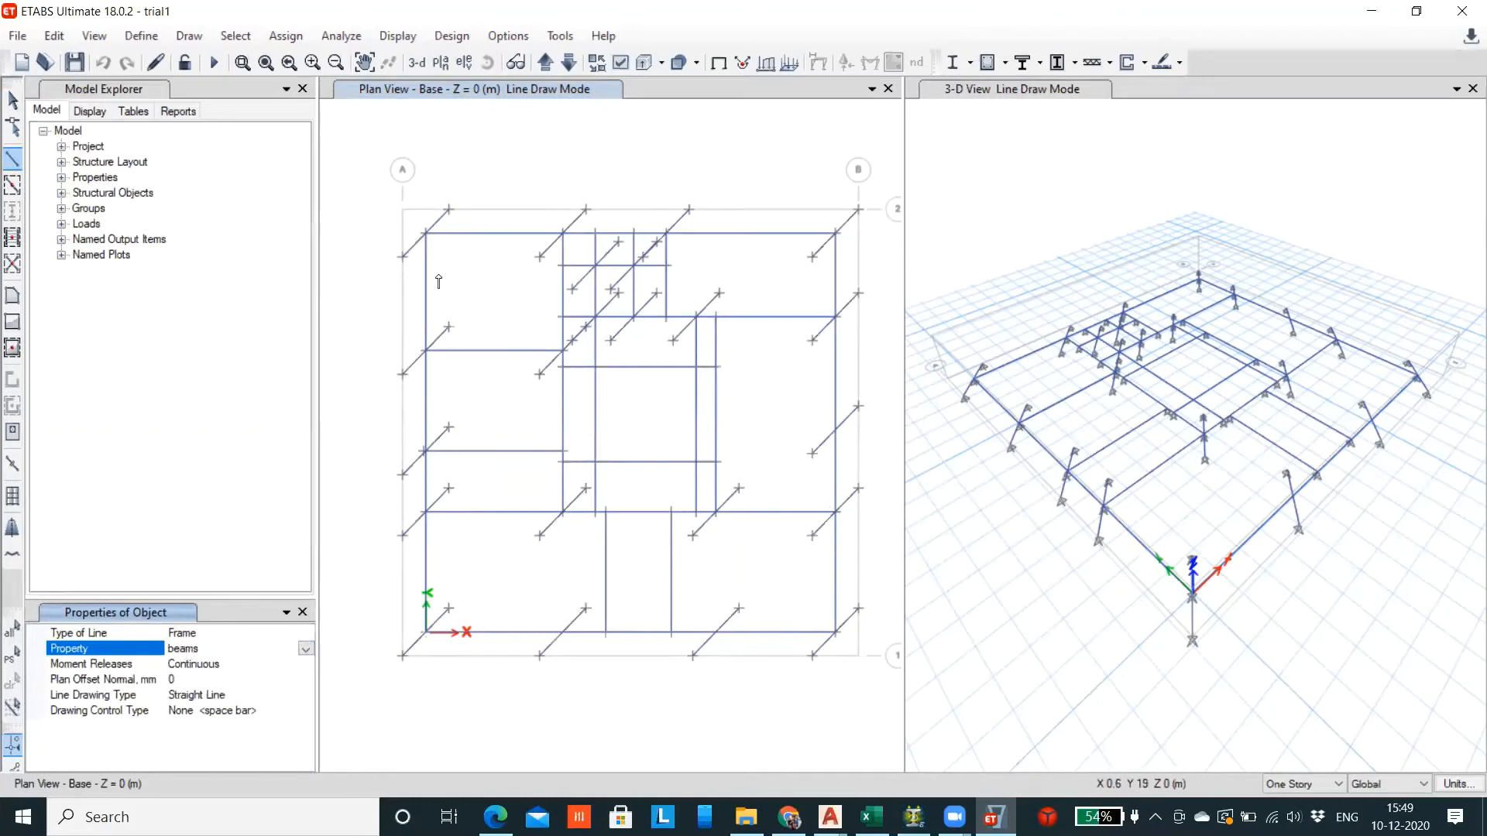
left_click(371, 204)
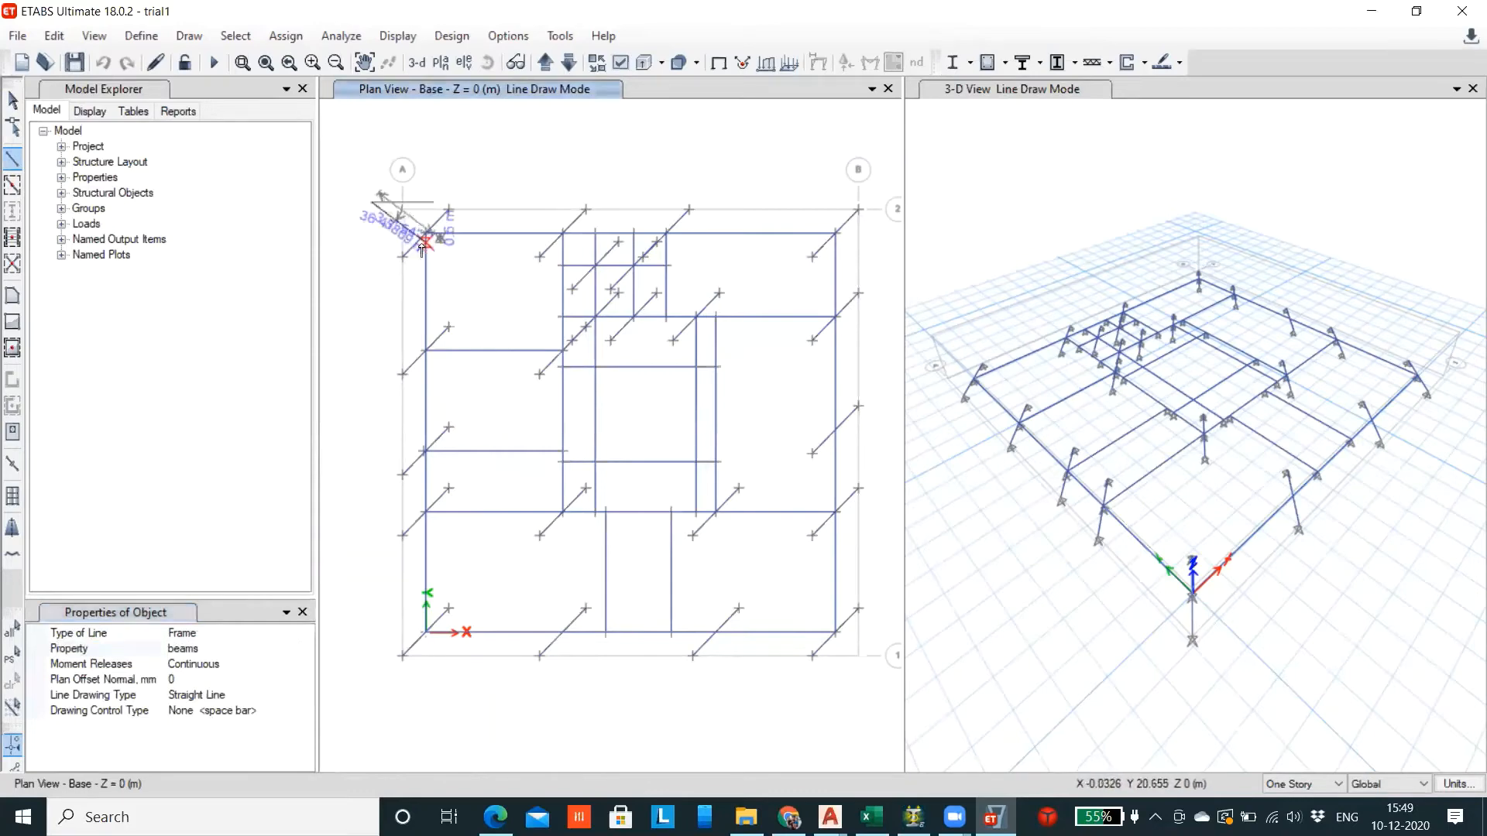
key("Escape")
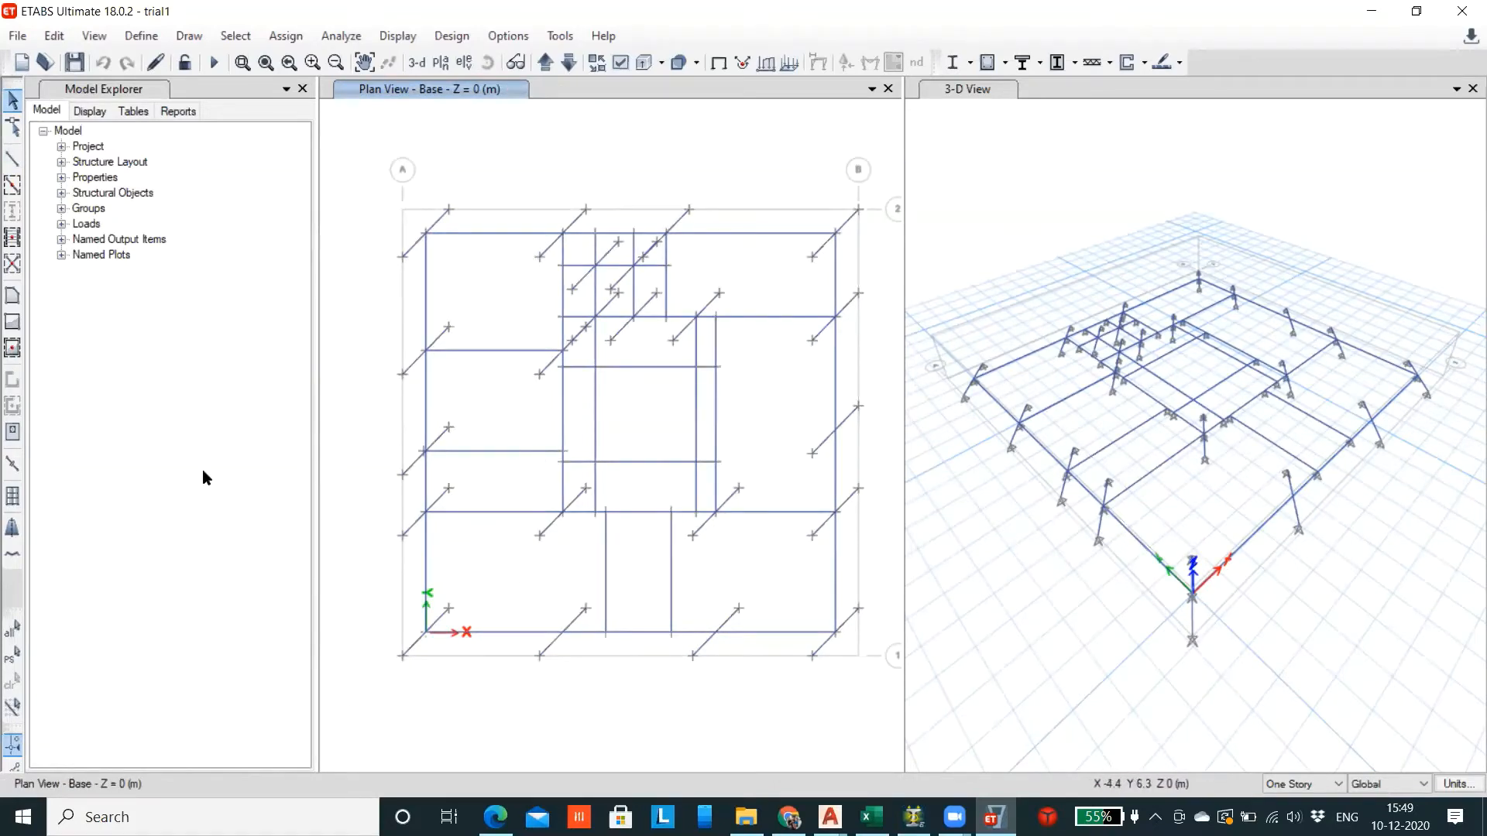
Assign the beams frame section to all frames in the base plan layout and check the section labels
left_click(61, 177)
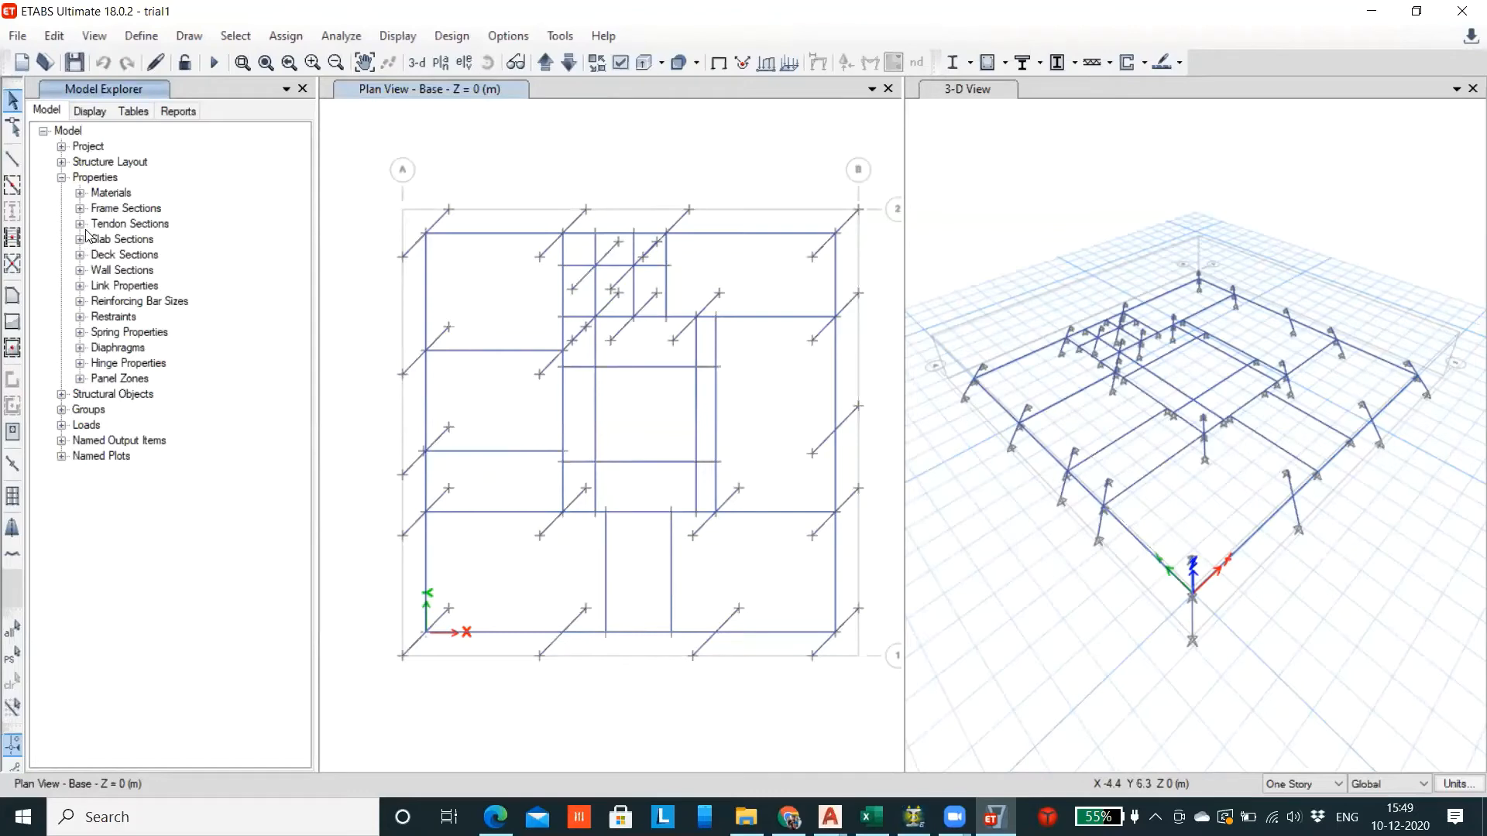
left_click(80, 209)
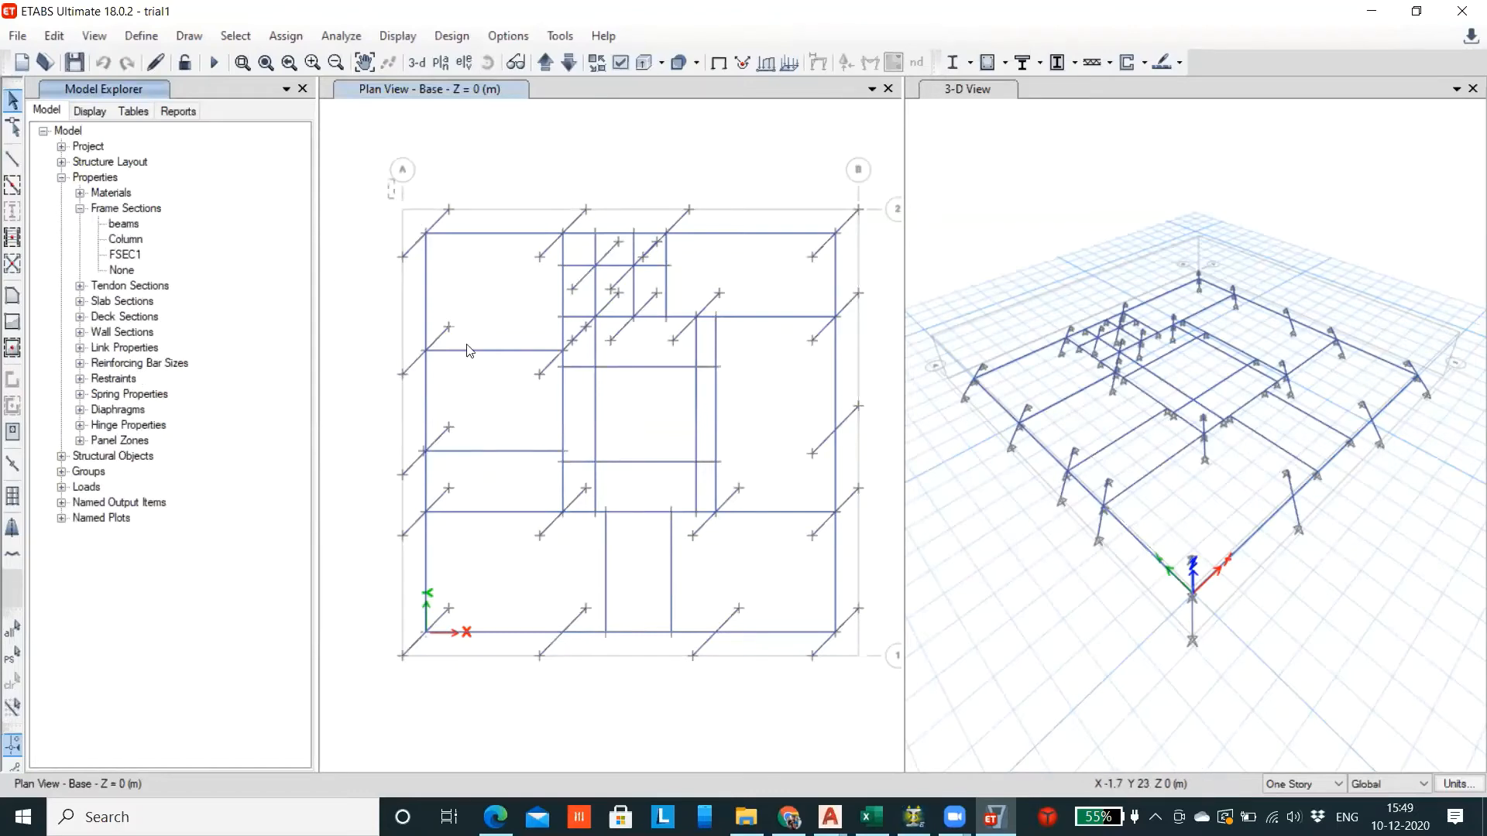
left_click_drag(467, 345, 897, 705)
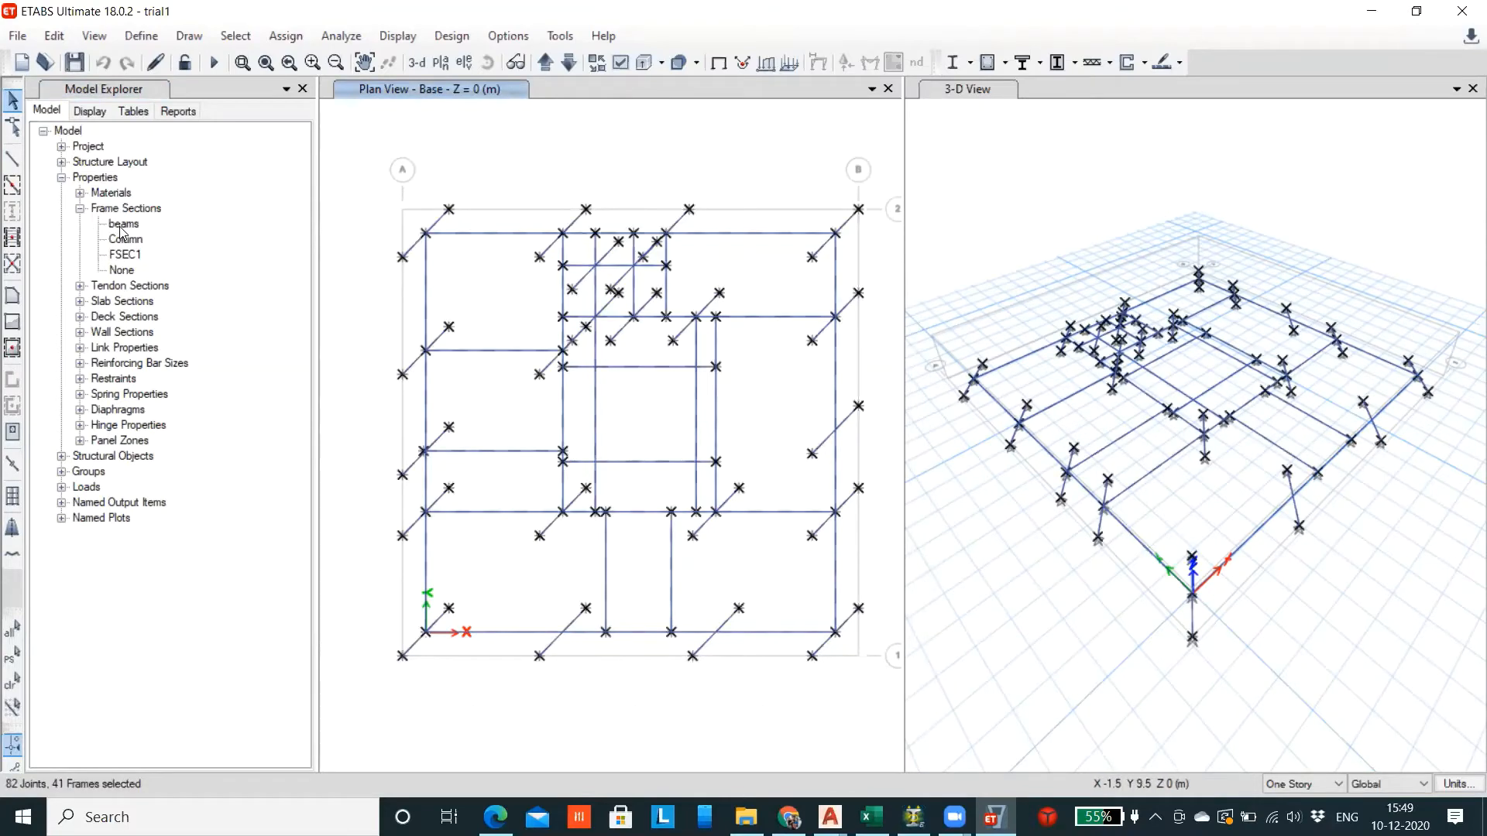
left_click_drag(123, 225, 380, 319)
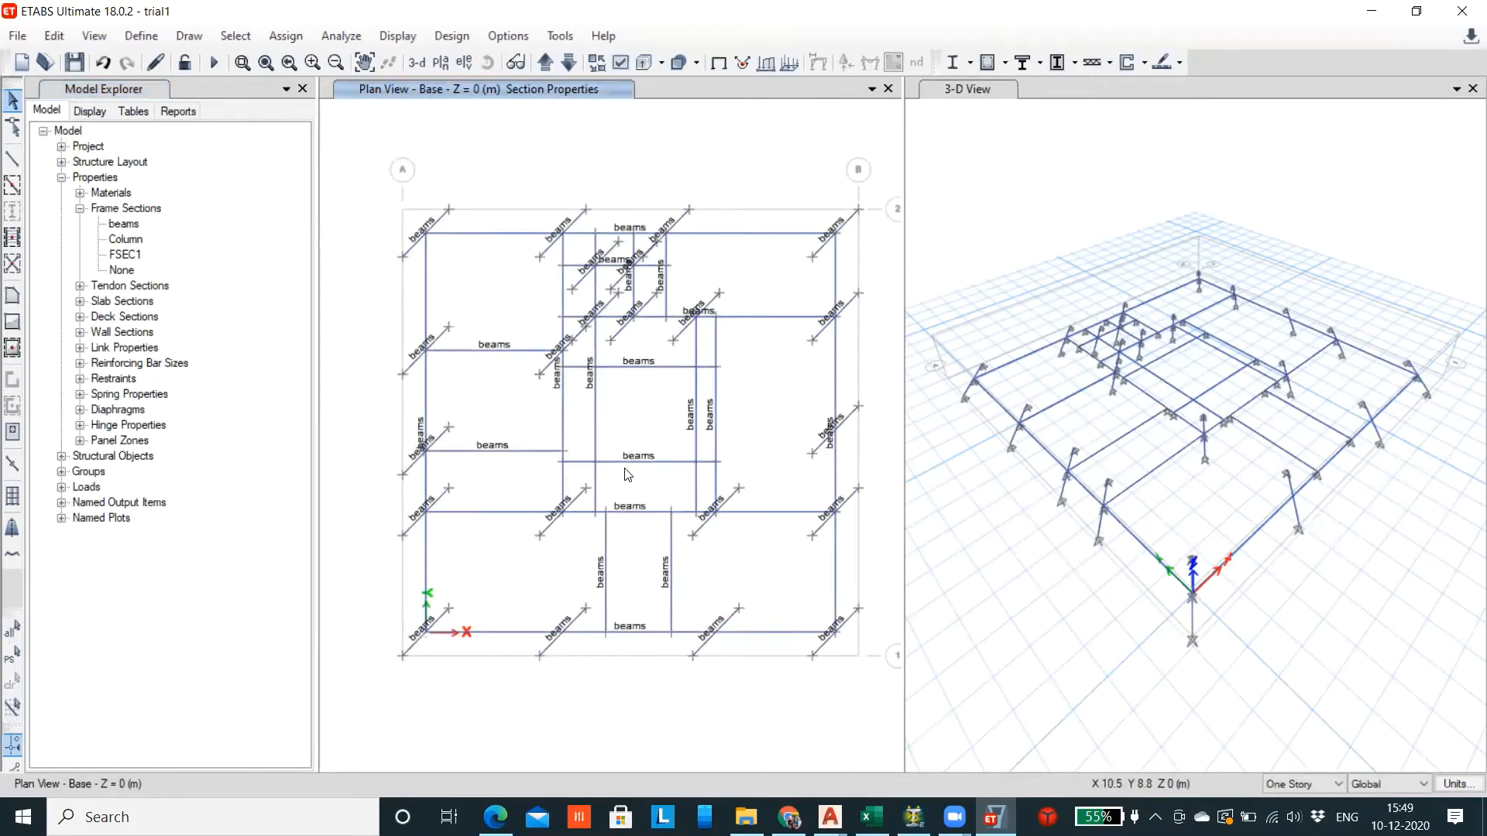
scroll(628, 473, "up", 3)
scroll(625, 475, "down", 4)
scroll(524, 563, "up", 2)
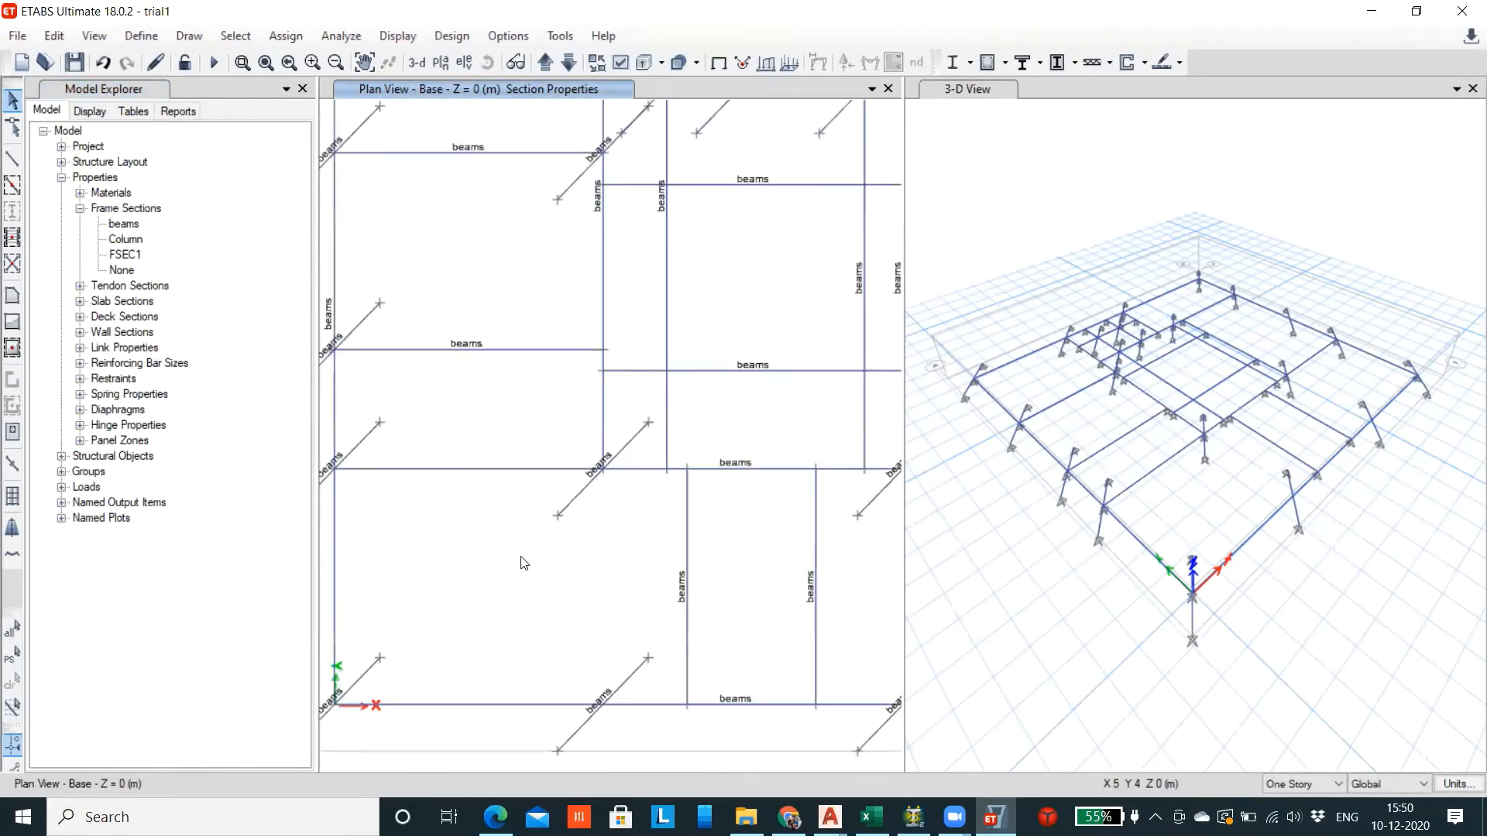
scroll(524, 562, "down", 2)
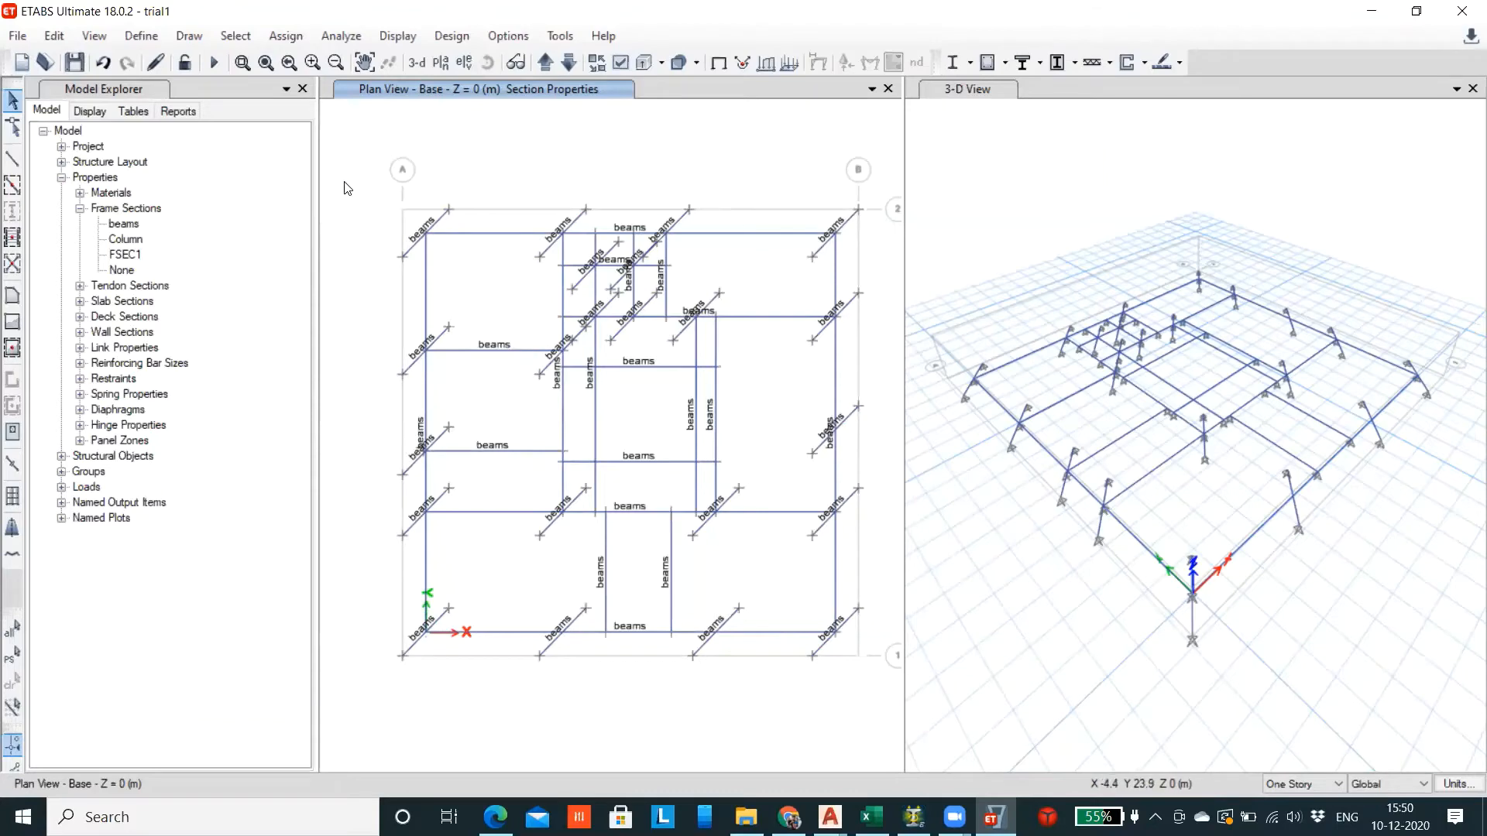
Check the base layout selection and compare the Base and Story1 plan views
left_click_drag(346, 186, 868, 704)
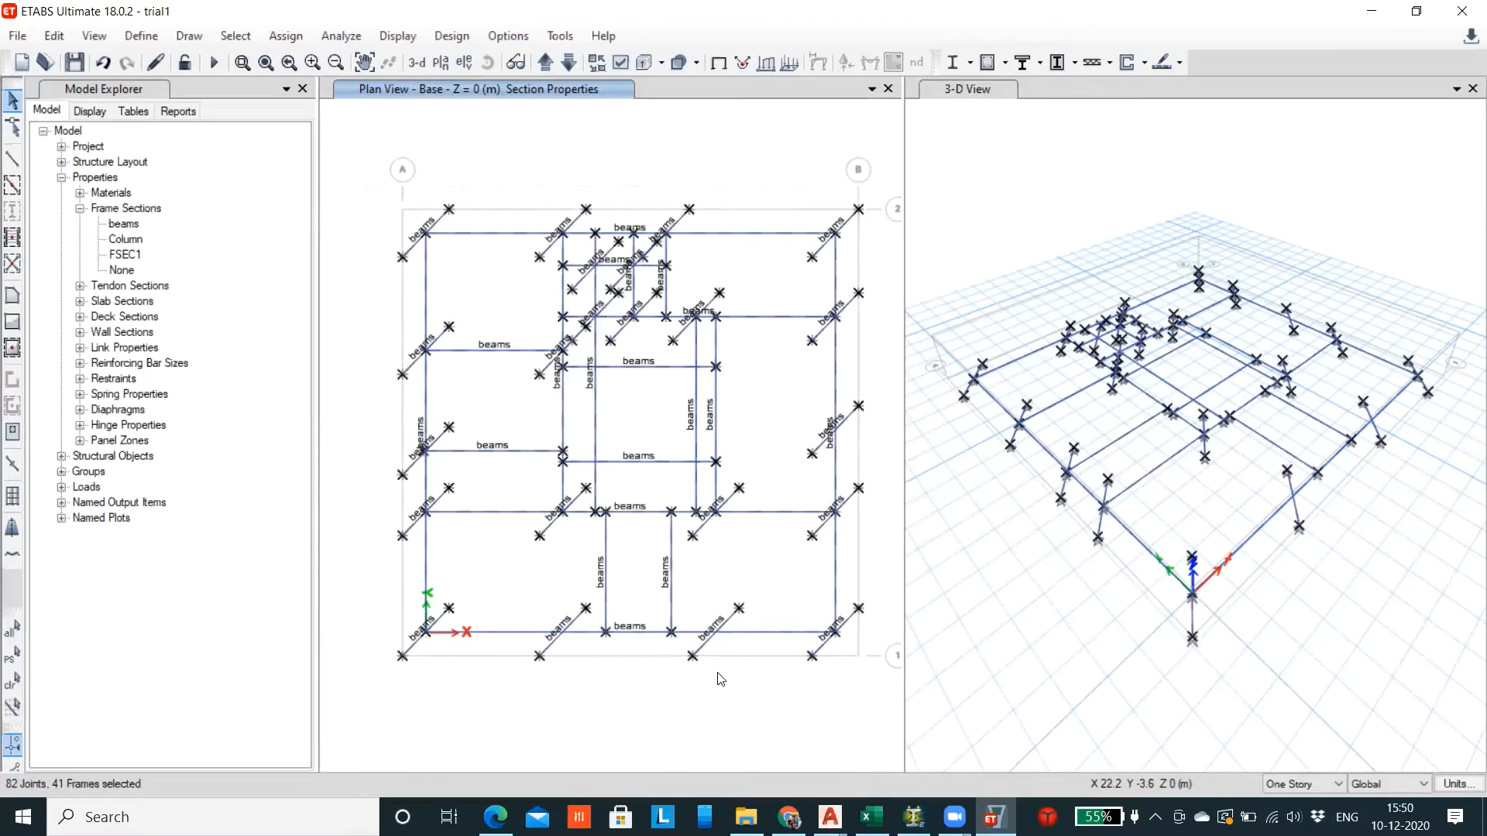
key("ctrl+q")
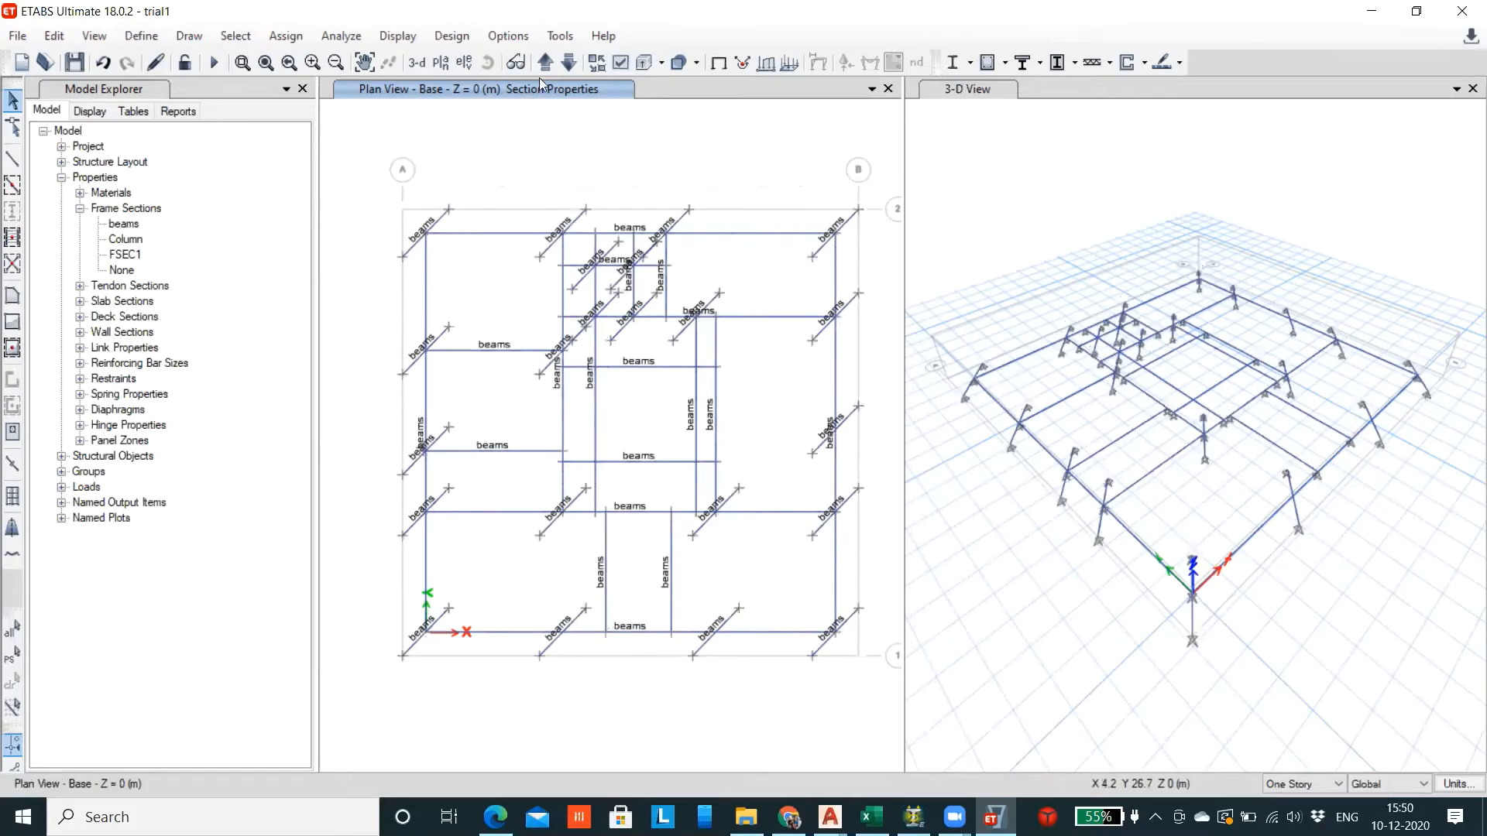
left_click(564, 65)
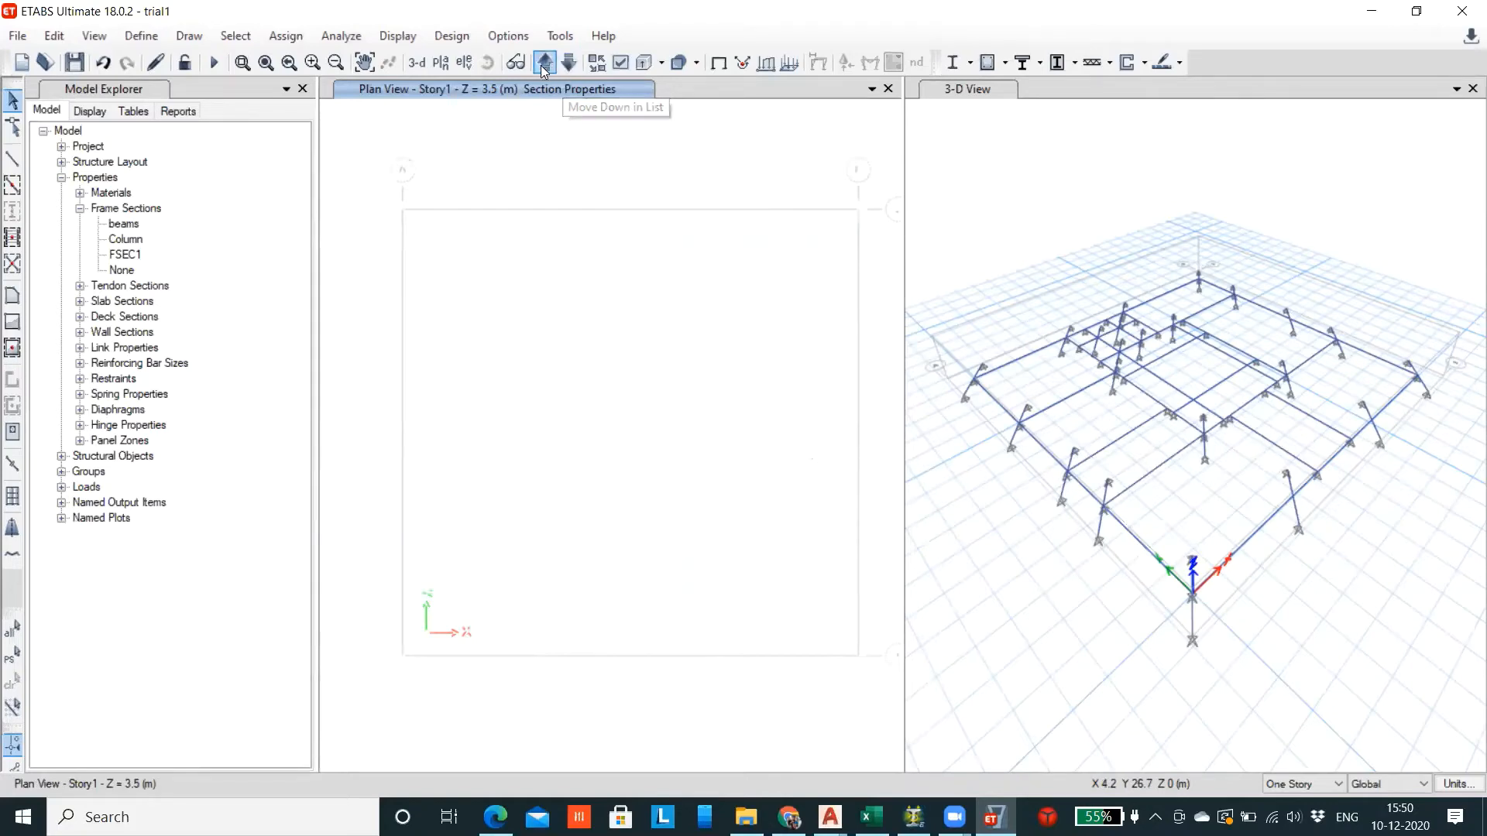
left_click(545, 63)
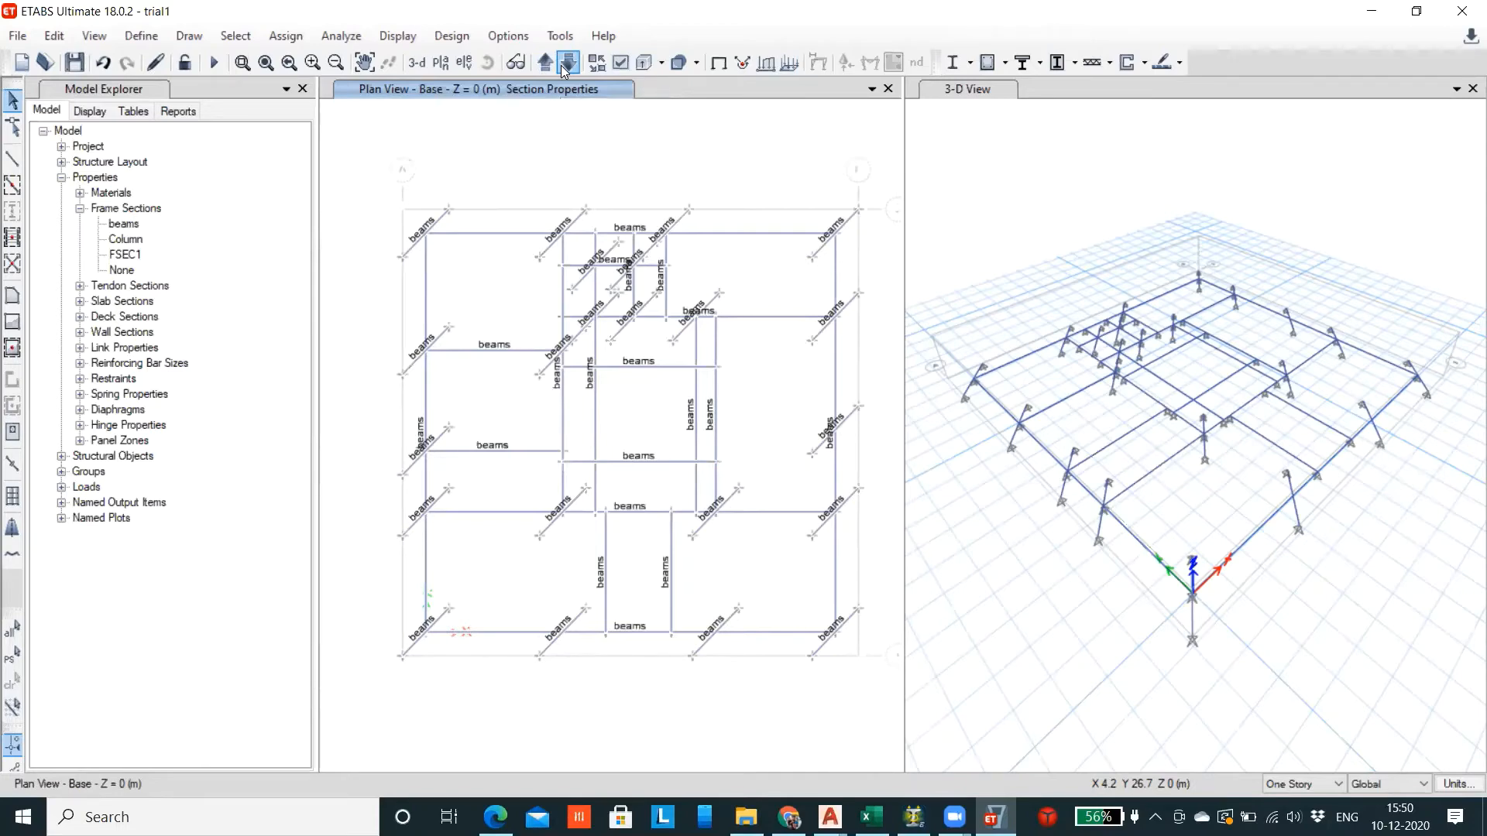
left_click(562, 67)
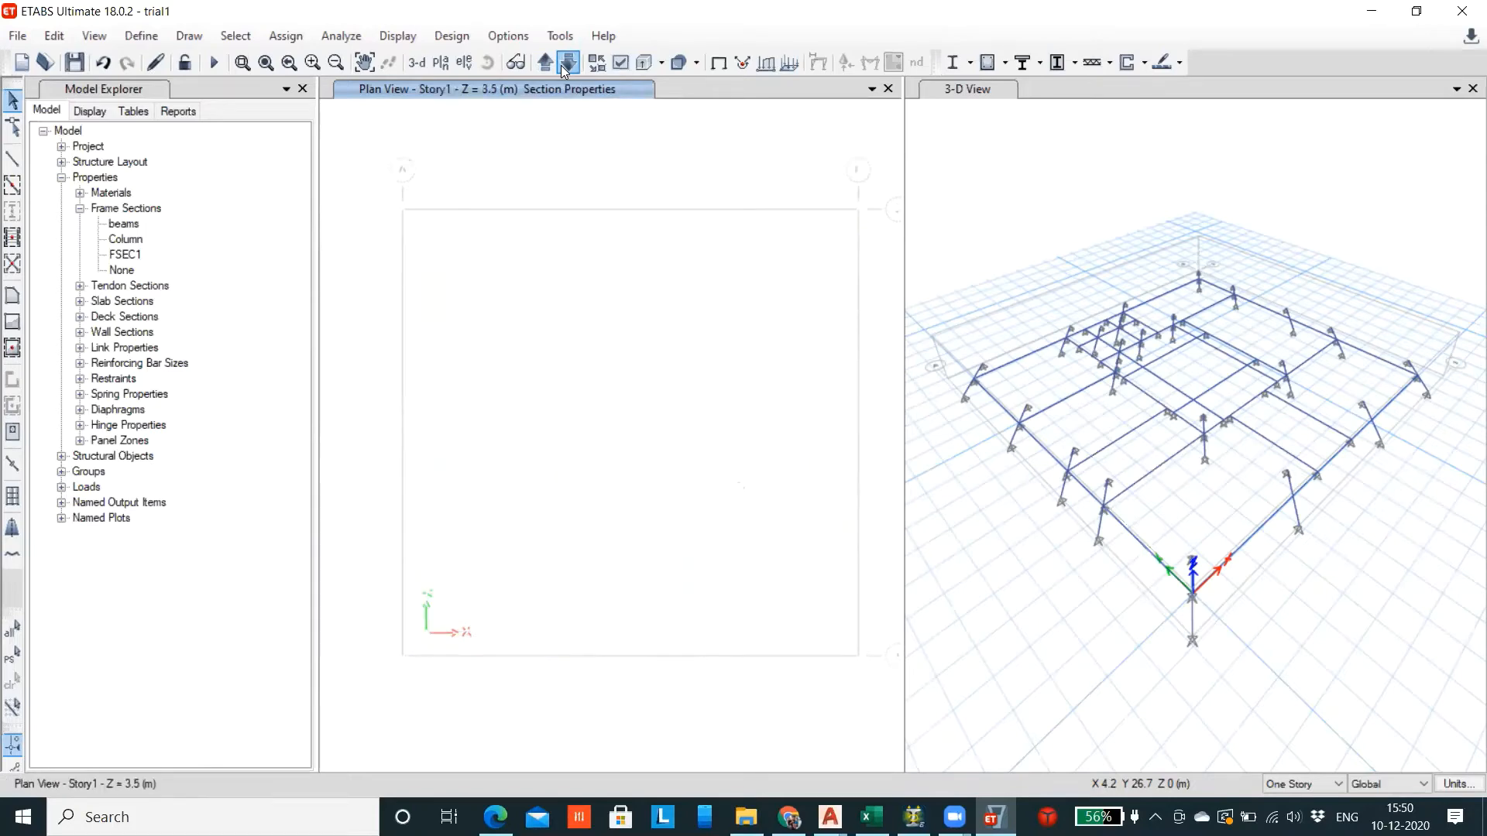
left_click(560, 65)
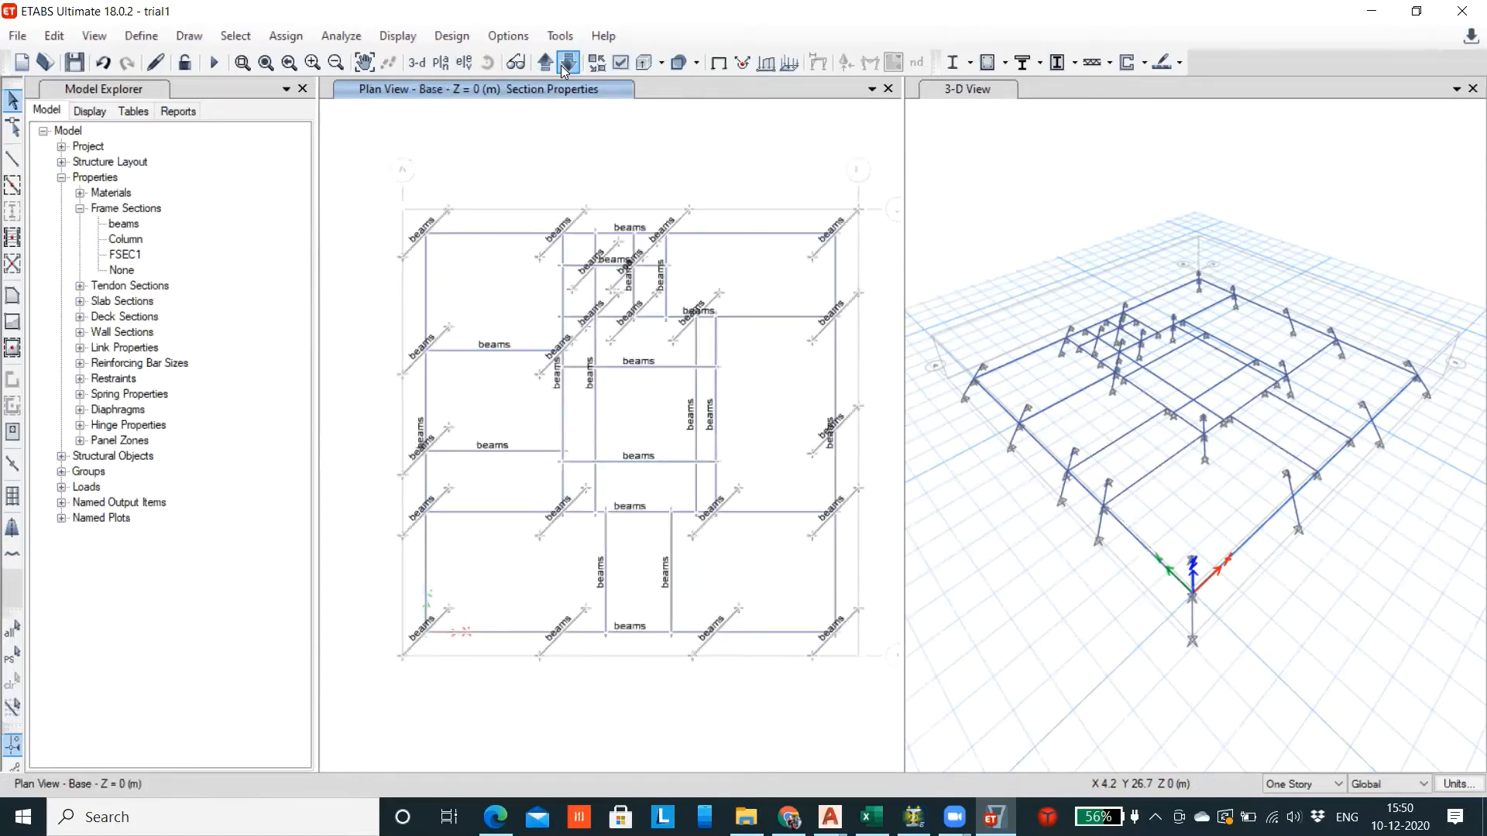
left_click(543, 67)
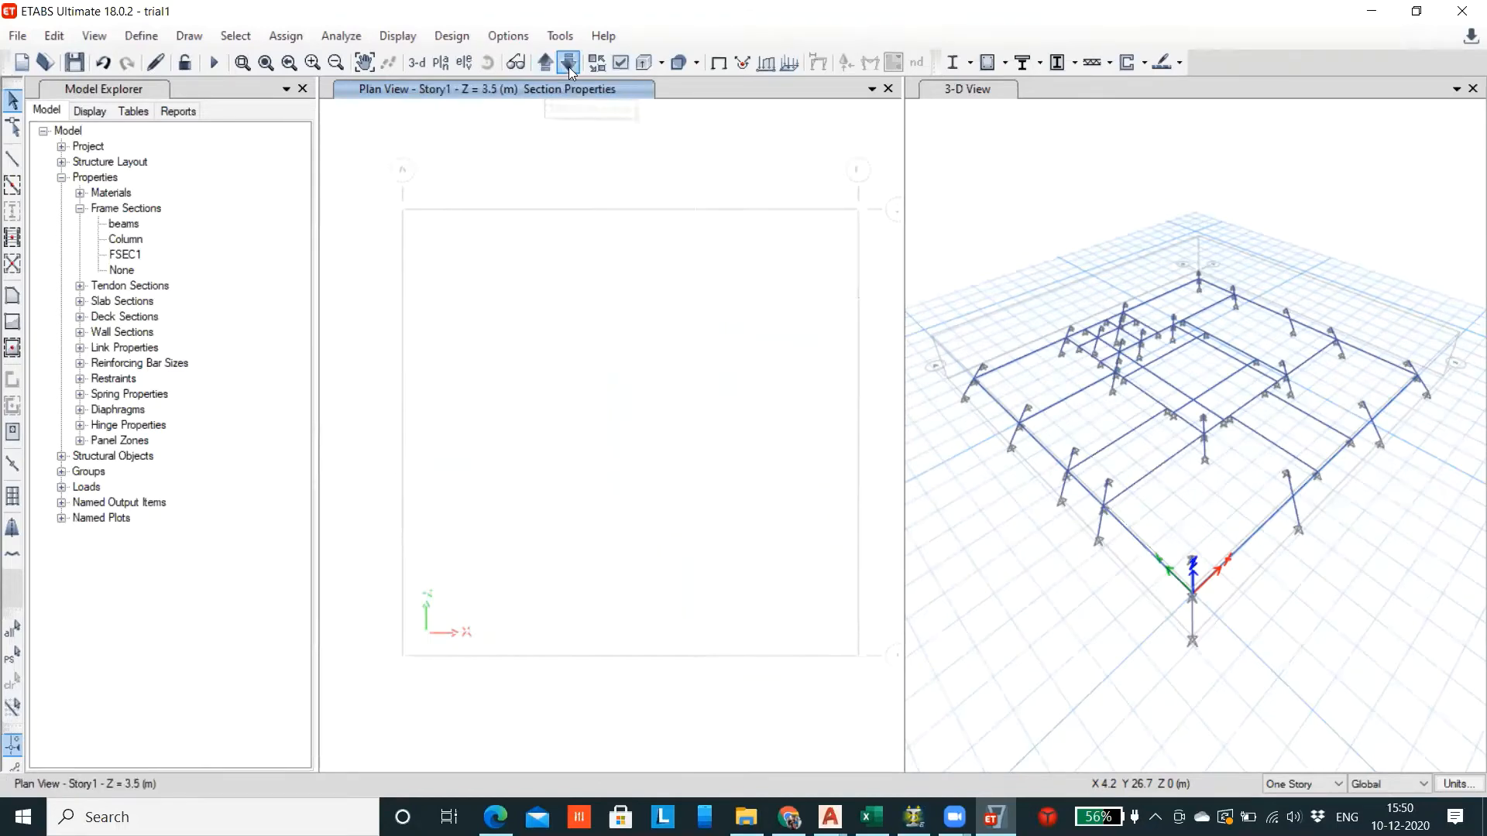
left_click(568, 67)
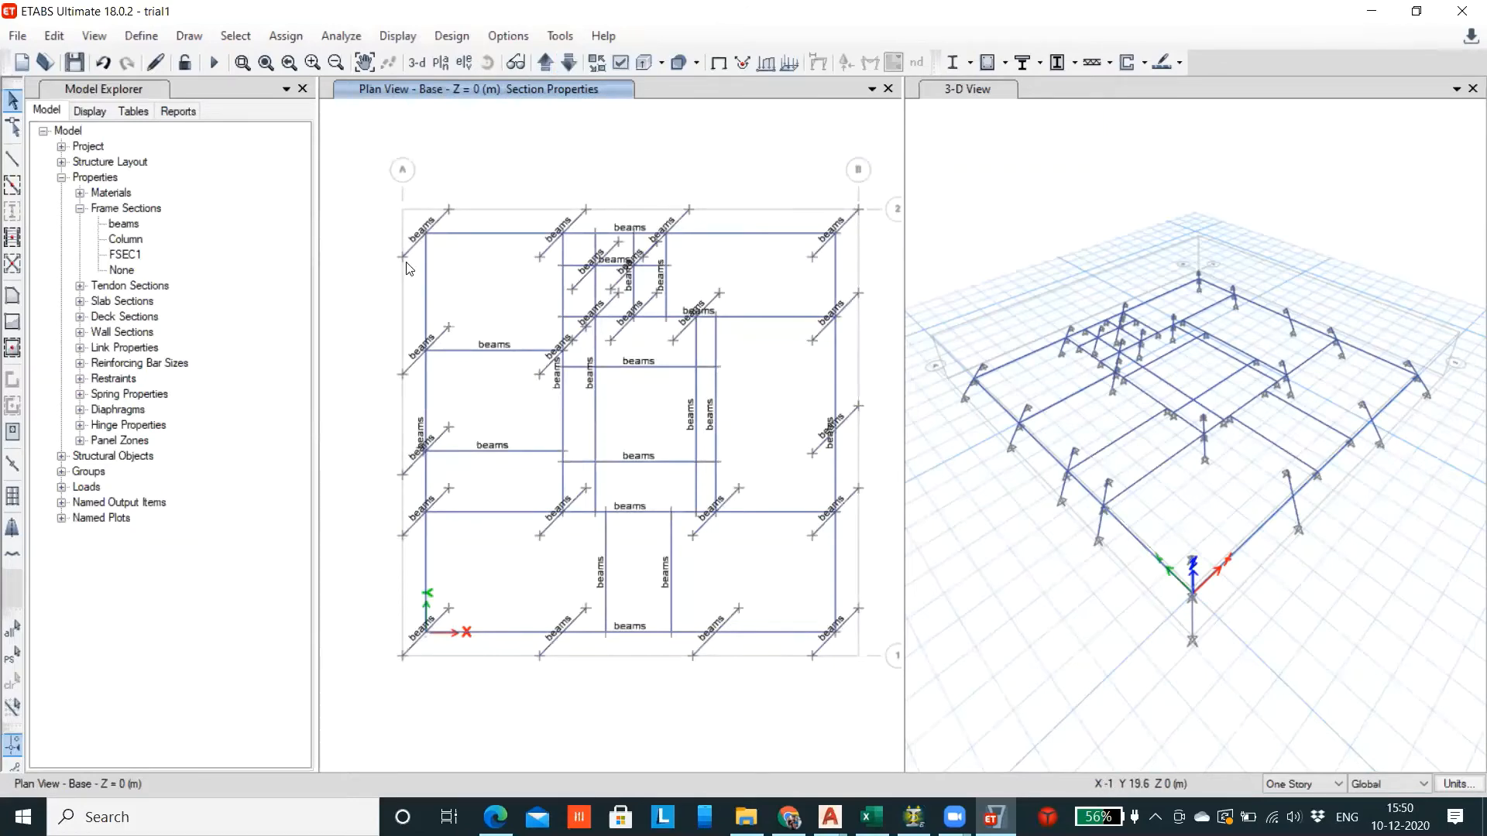
scroll(379, 212, "down", 3)
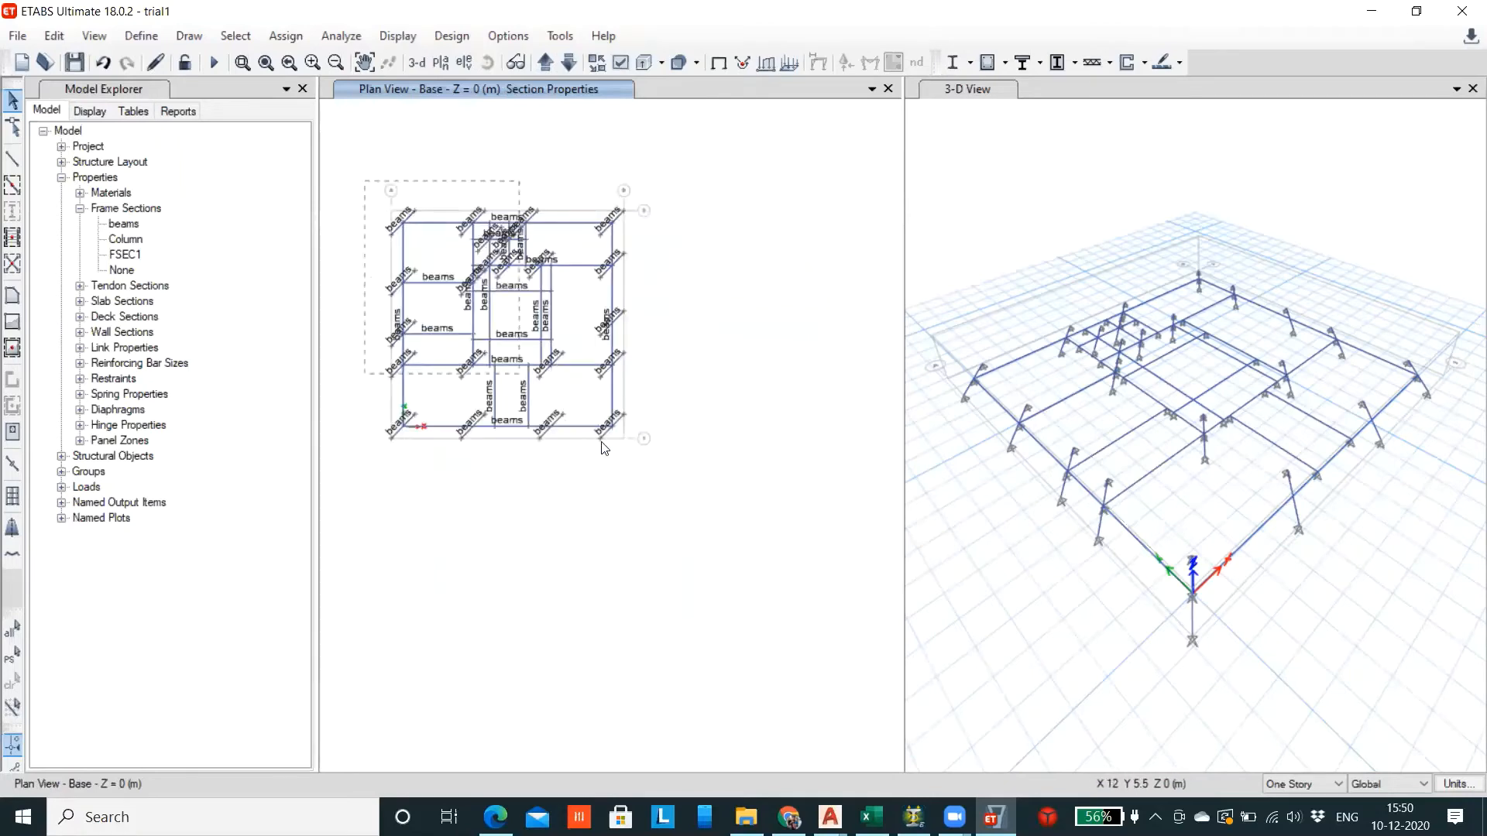
left_click_drag(605, 448, 686, 514)
scroll(438, 343, "up", 3)
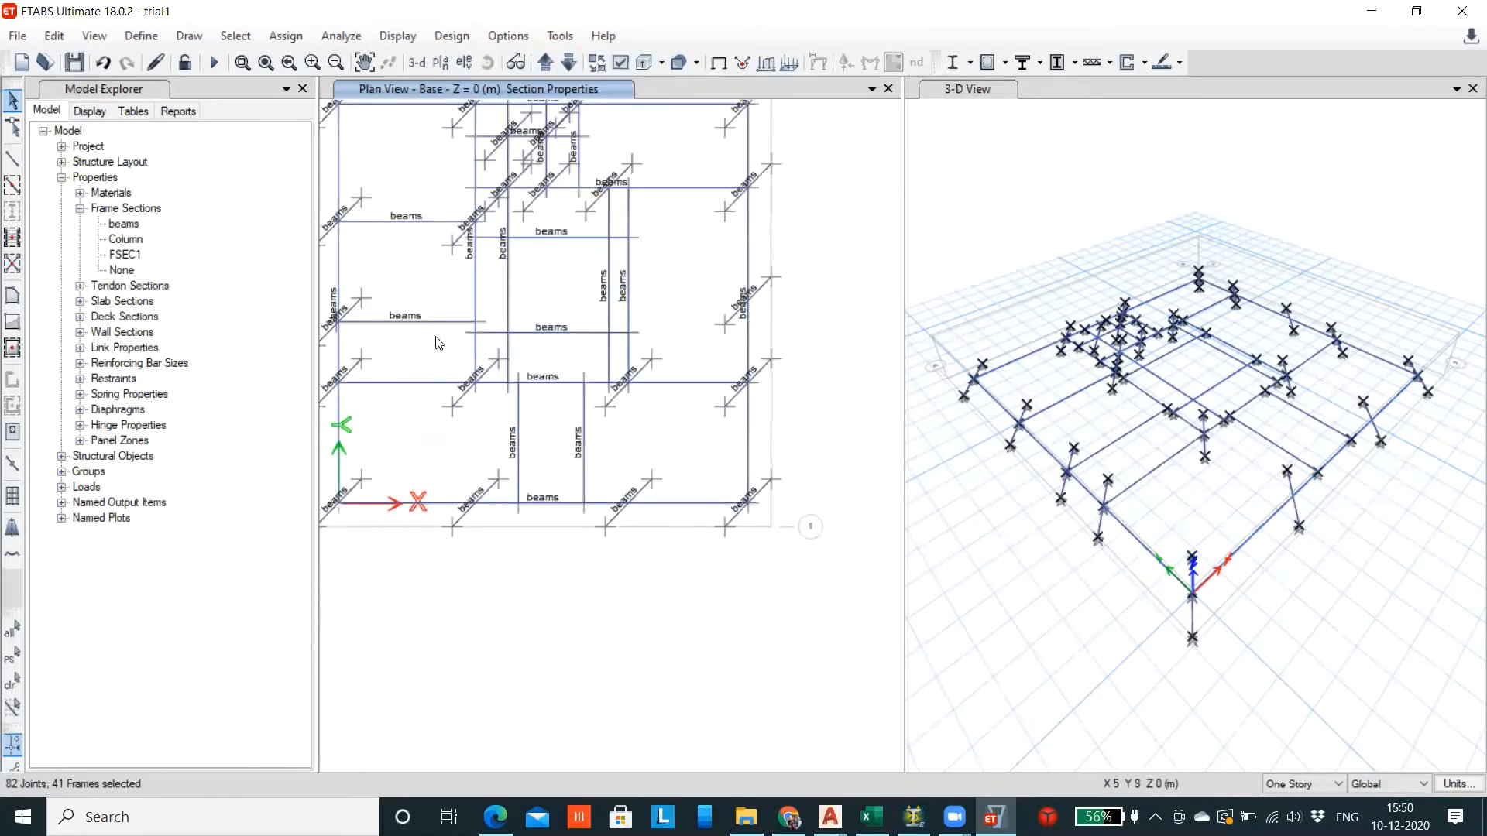
middle_click_drag(438, 343, 508, 415)
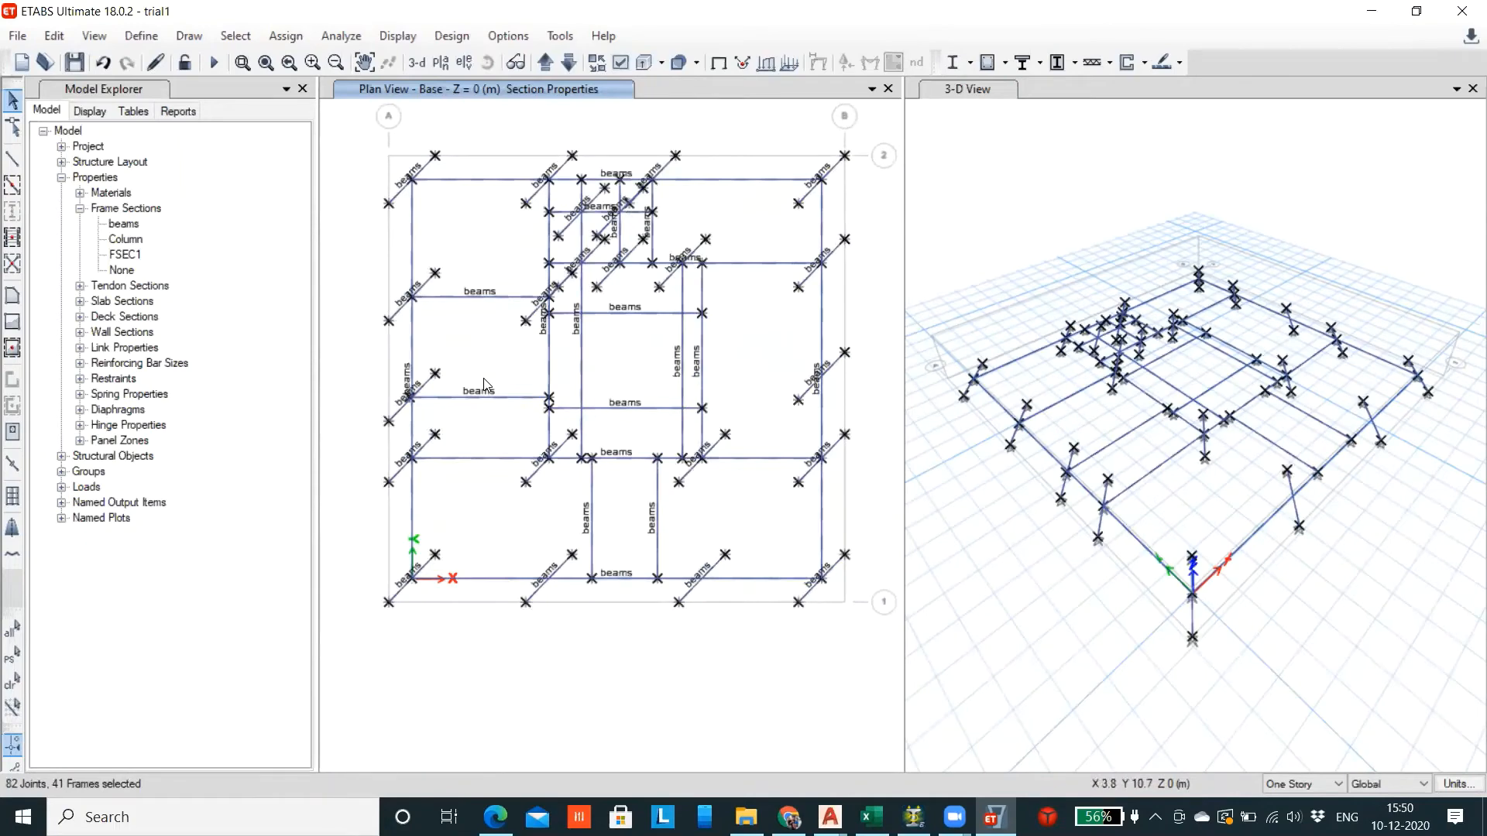
middle_click_drag(494, 342, 490, 357)
key("Escape")
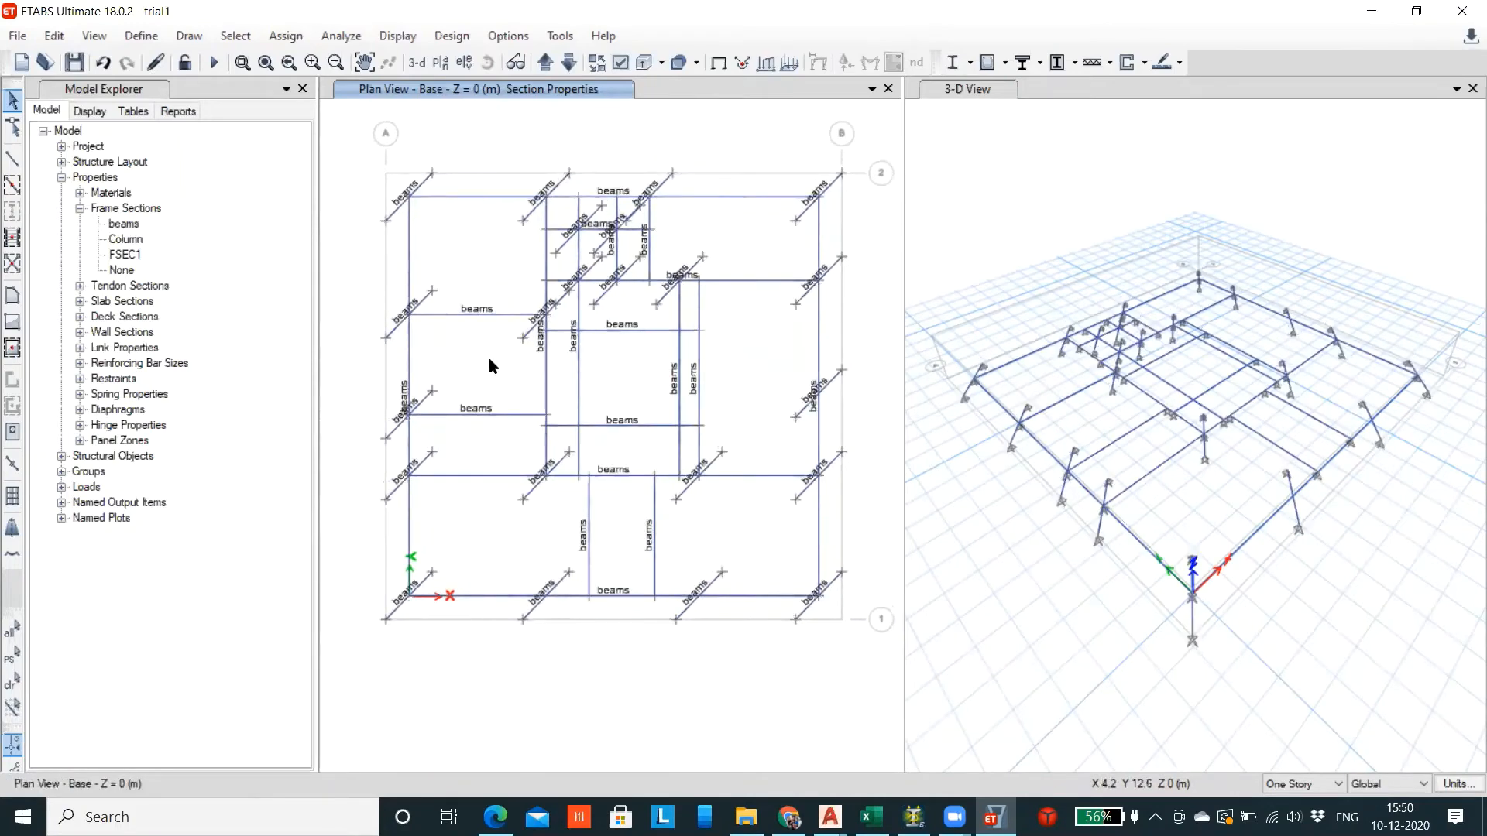
middle_click_drag(482, 366, 489, 389)
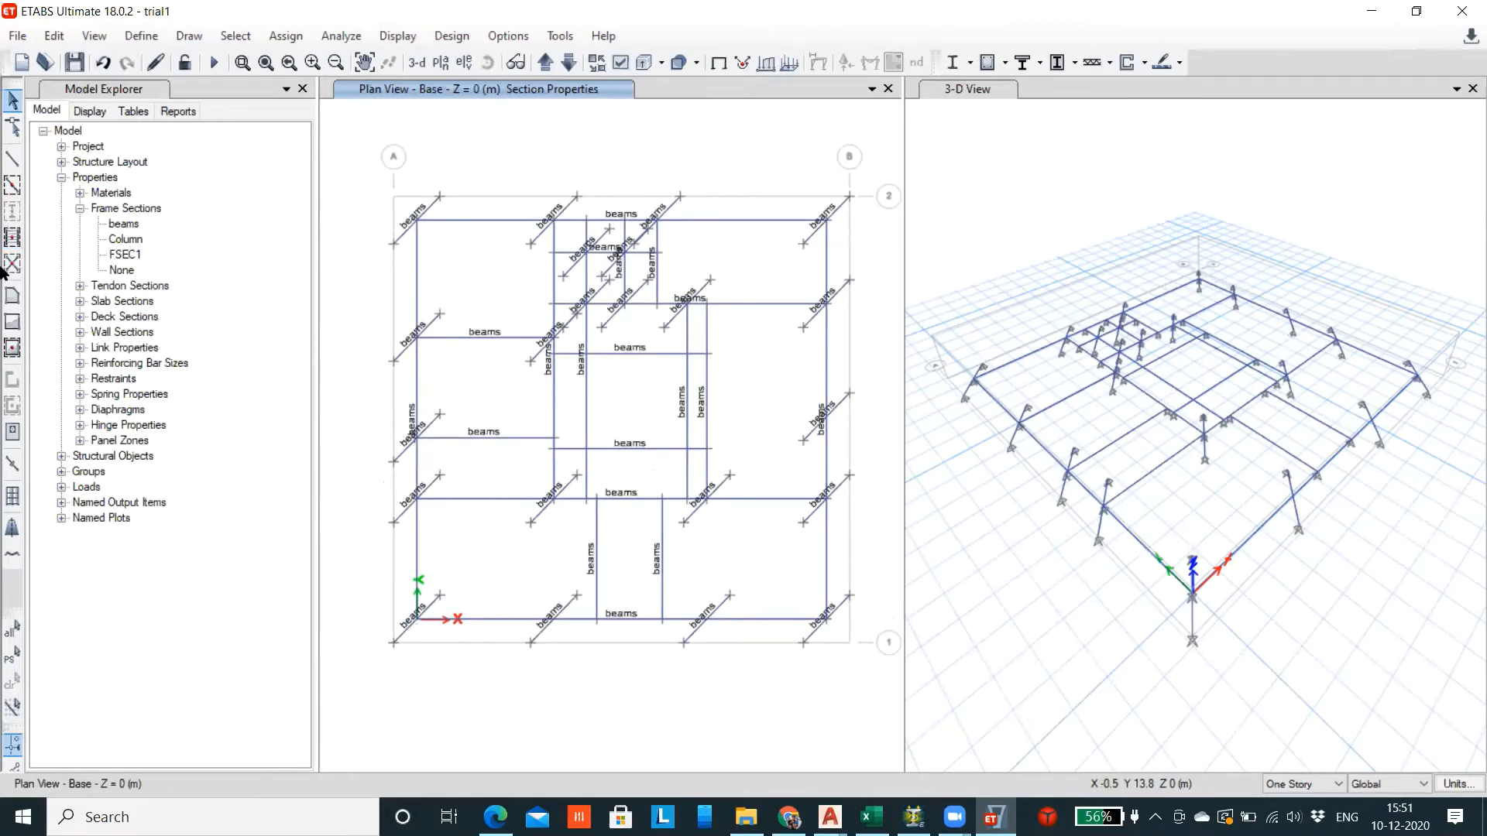
left_click(14, 238)
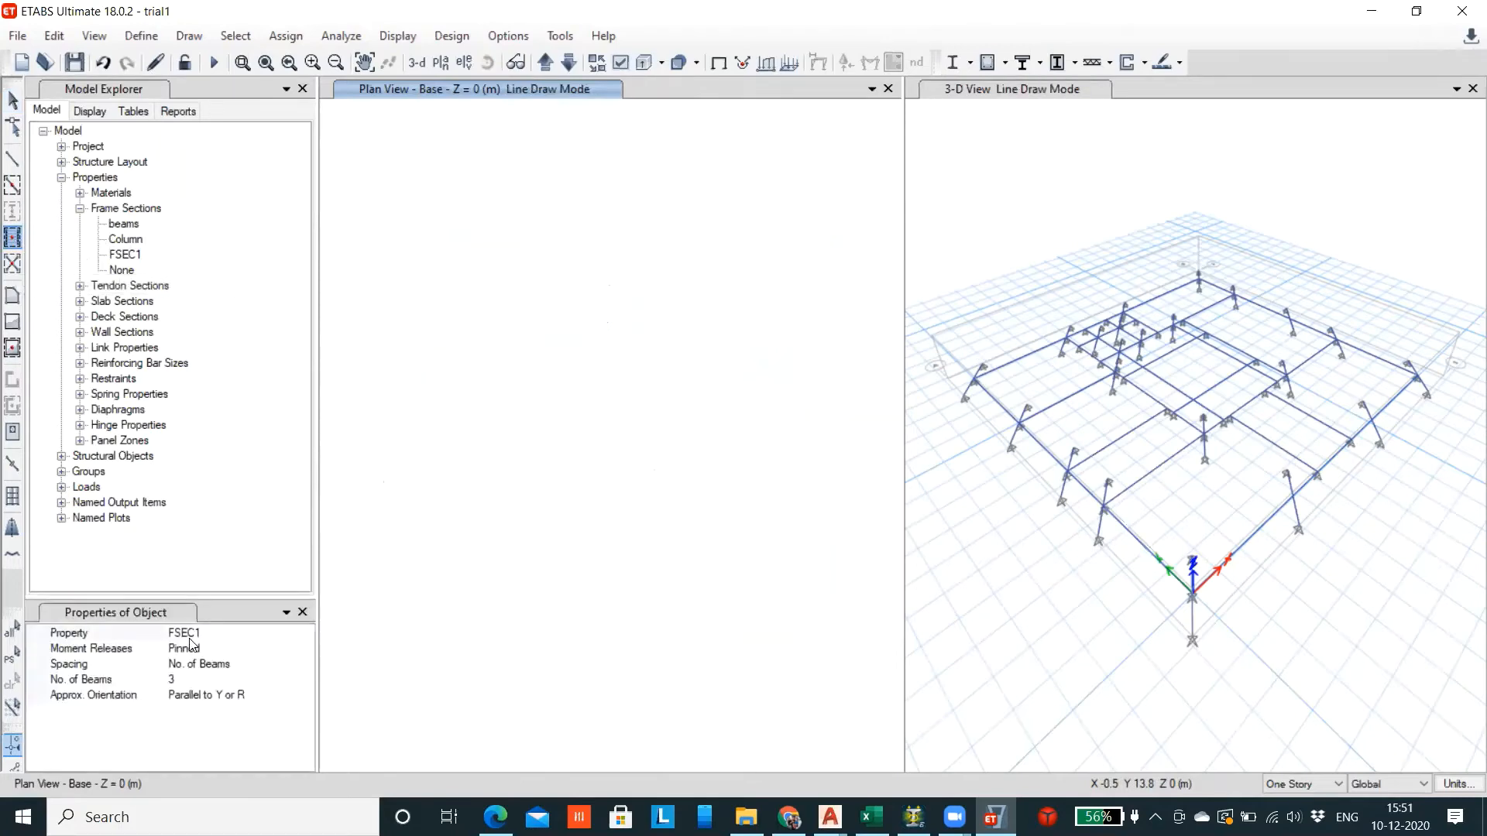
left_click(265, 633)
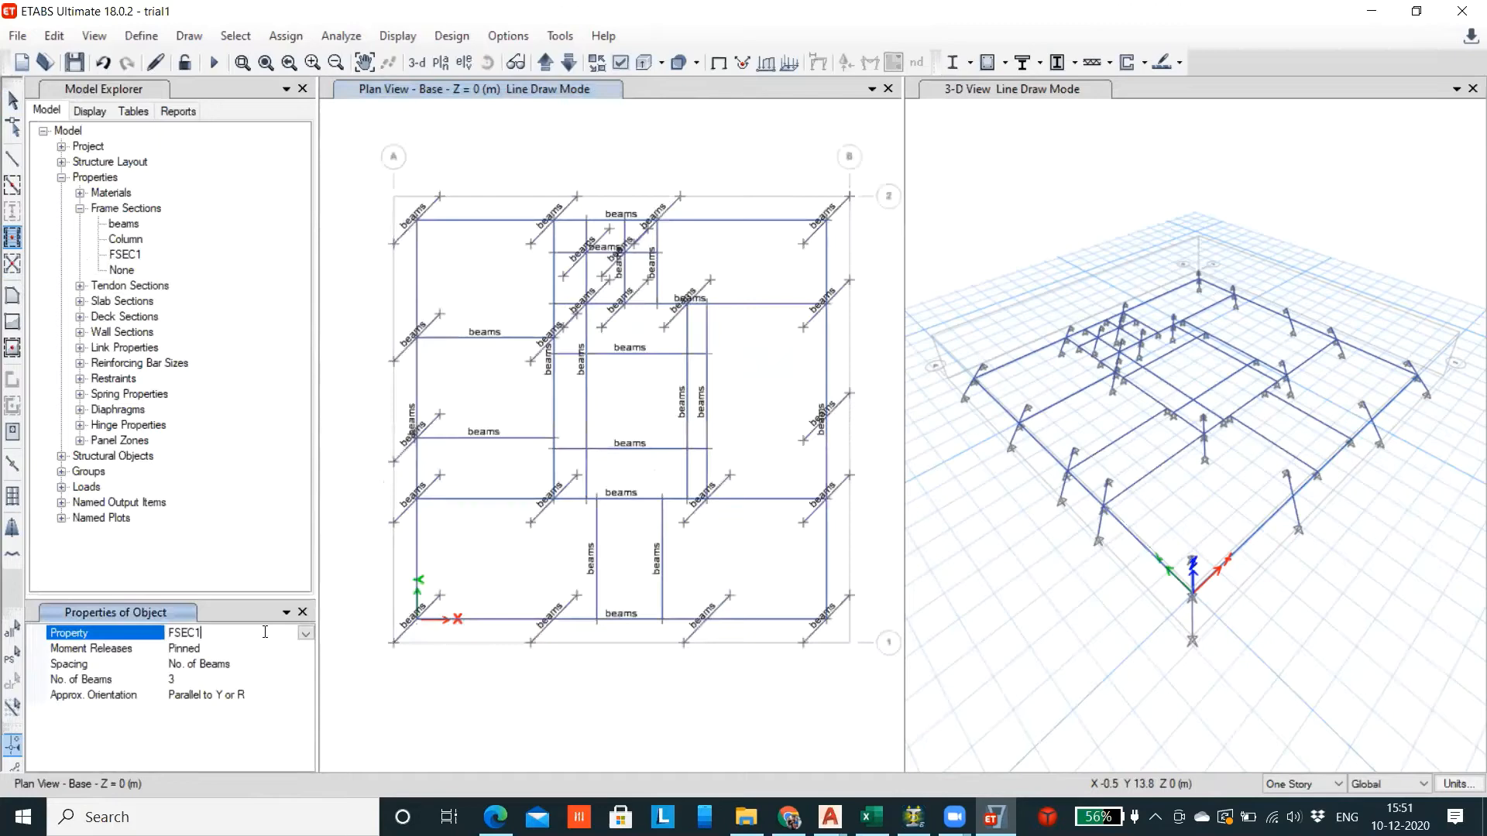
left_click(306, 633)
left_click(207, 669)
left_click(302, 612)
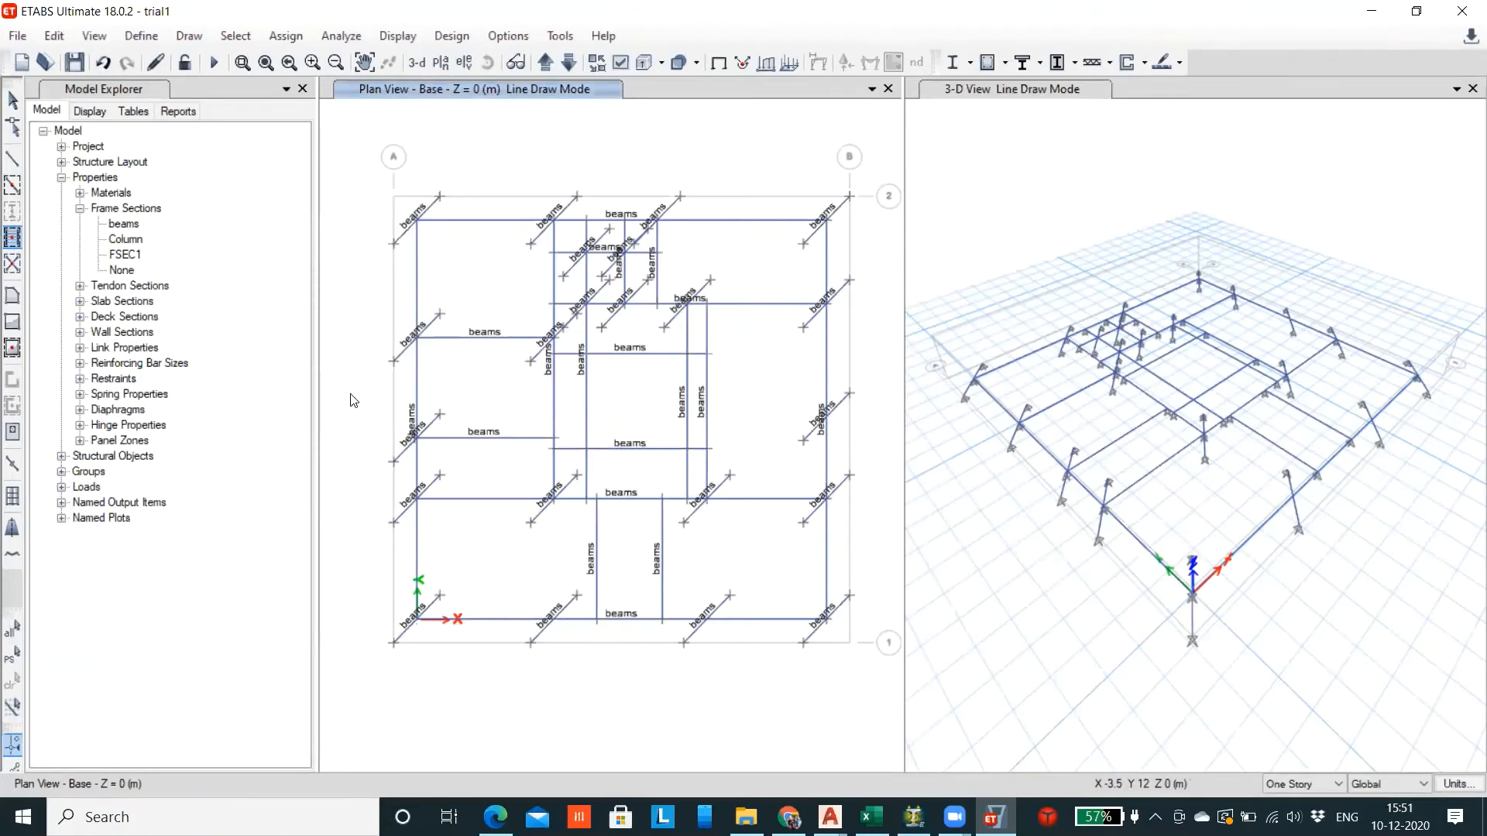
key("Escape")
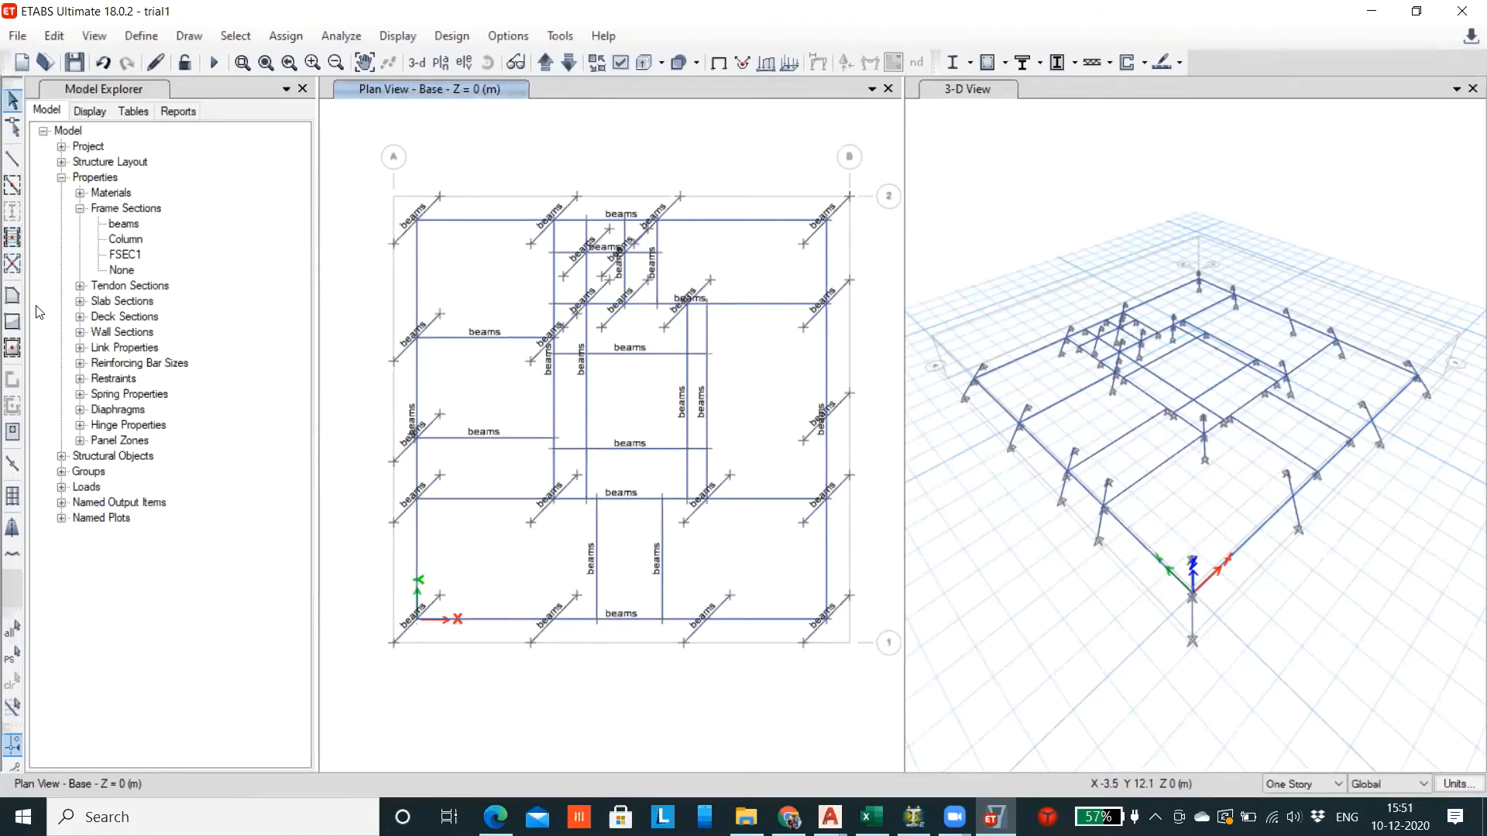
left_click(13, 237)
scroll(323, 239, "down", 3)
scroll(398, 276, "up", 3)
middle_click_drag(328, 288, 404, 316)
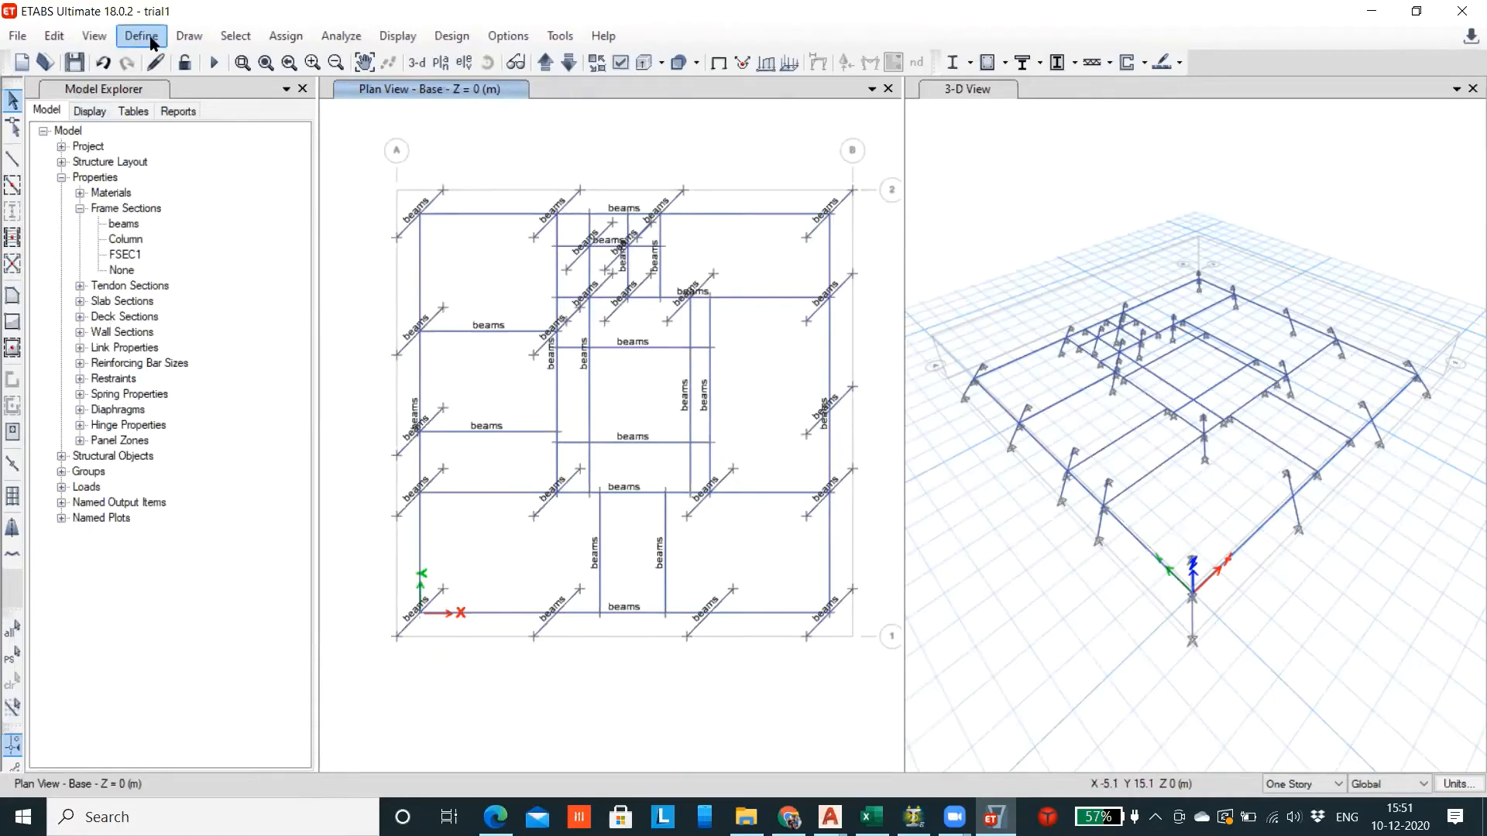
left_click(188, 35)
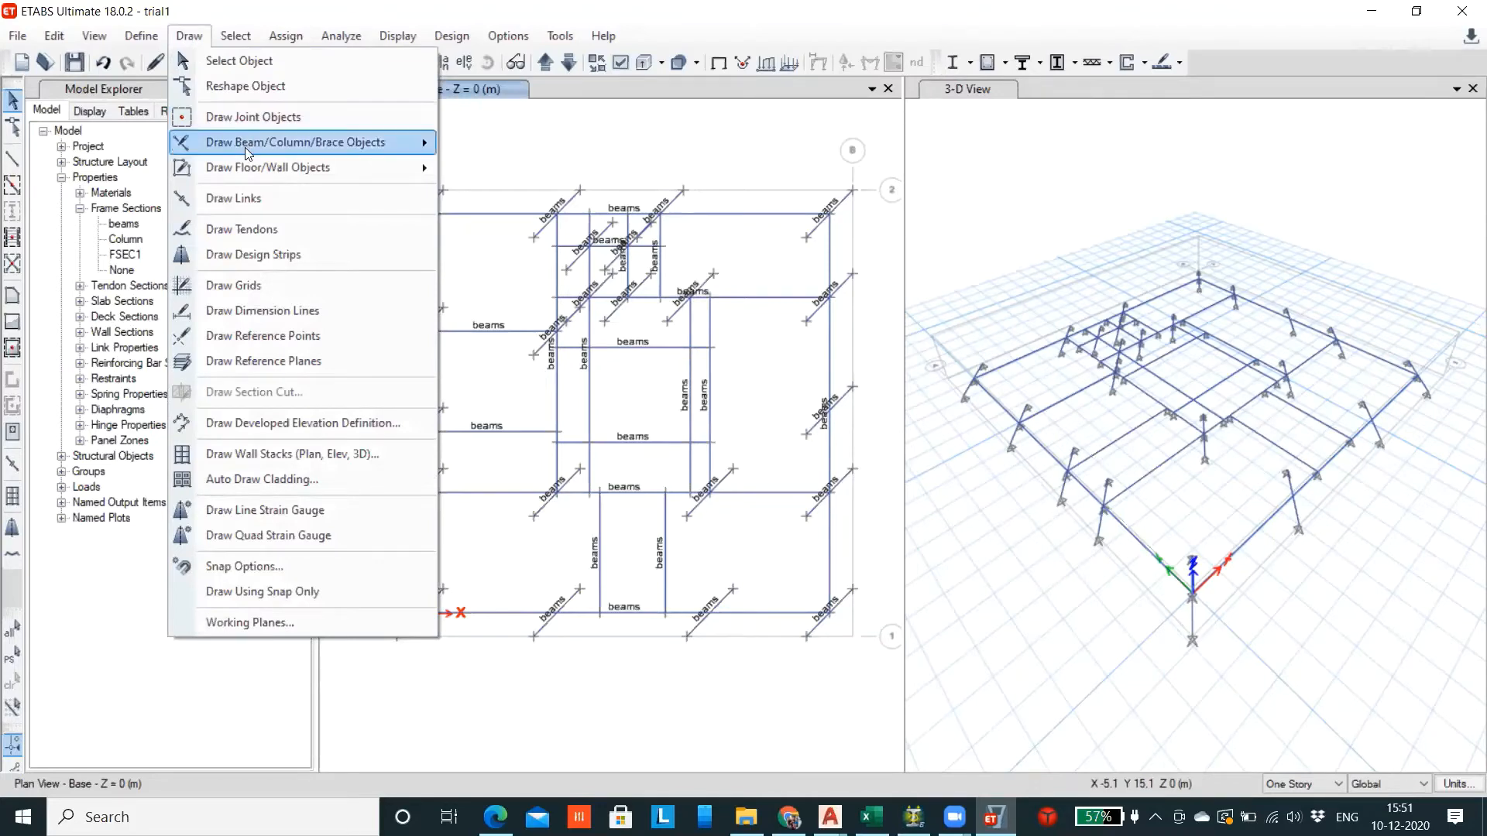
mouse_move(261, 144)
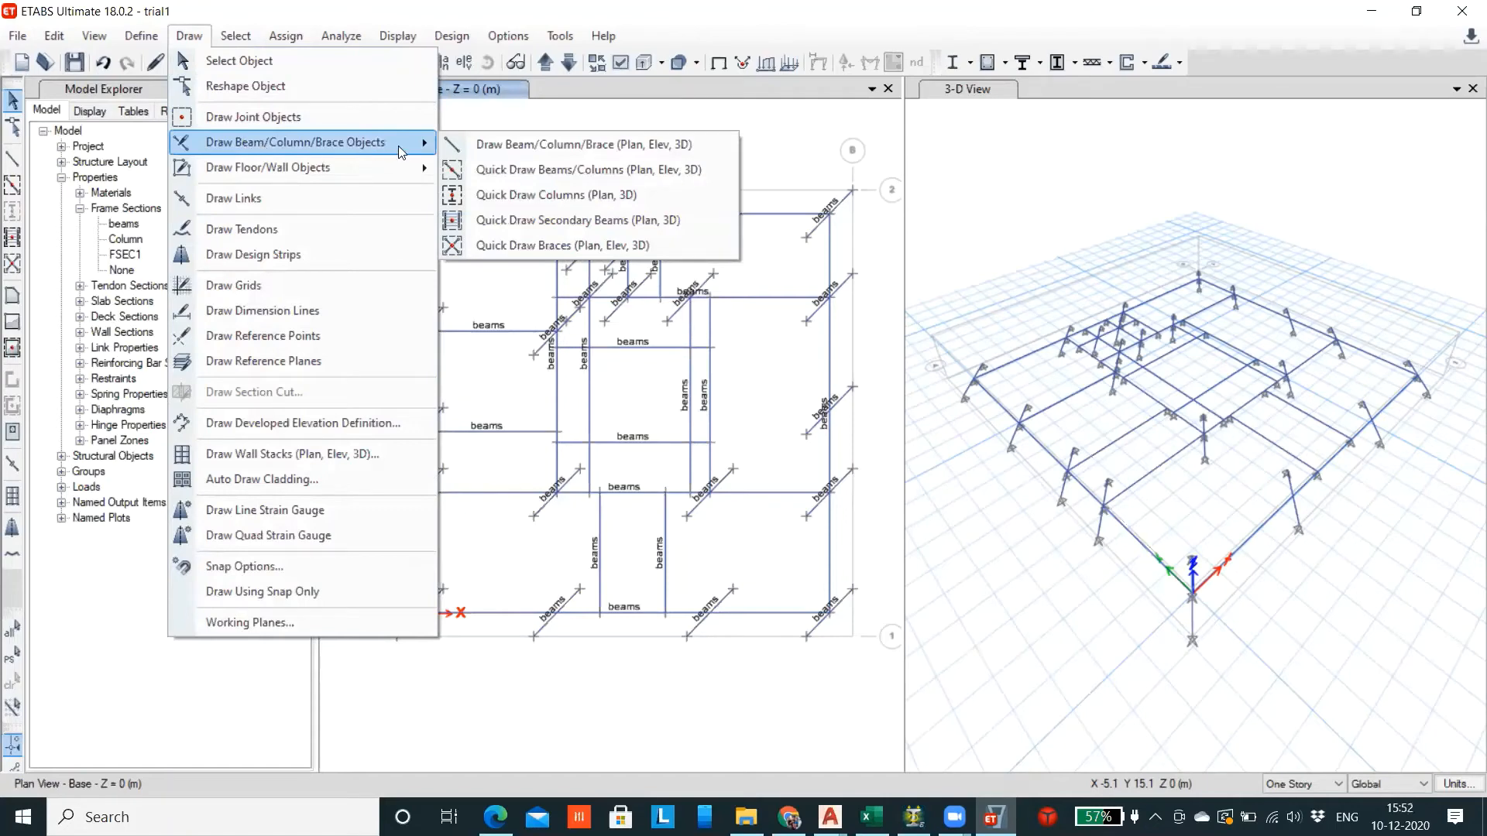
left_click(488, 144)
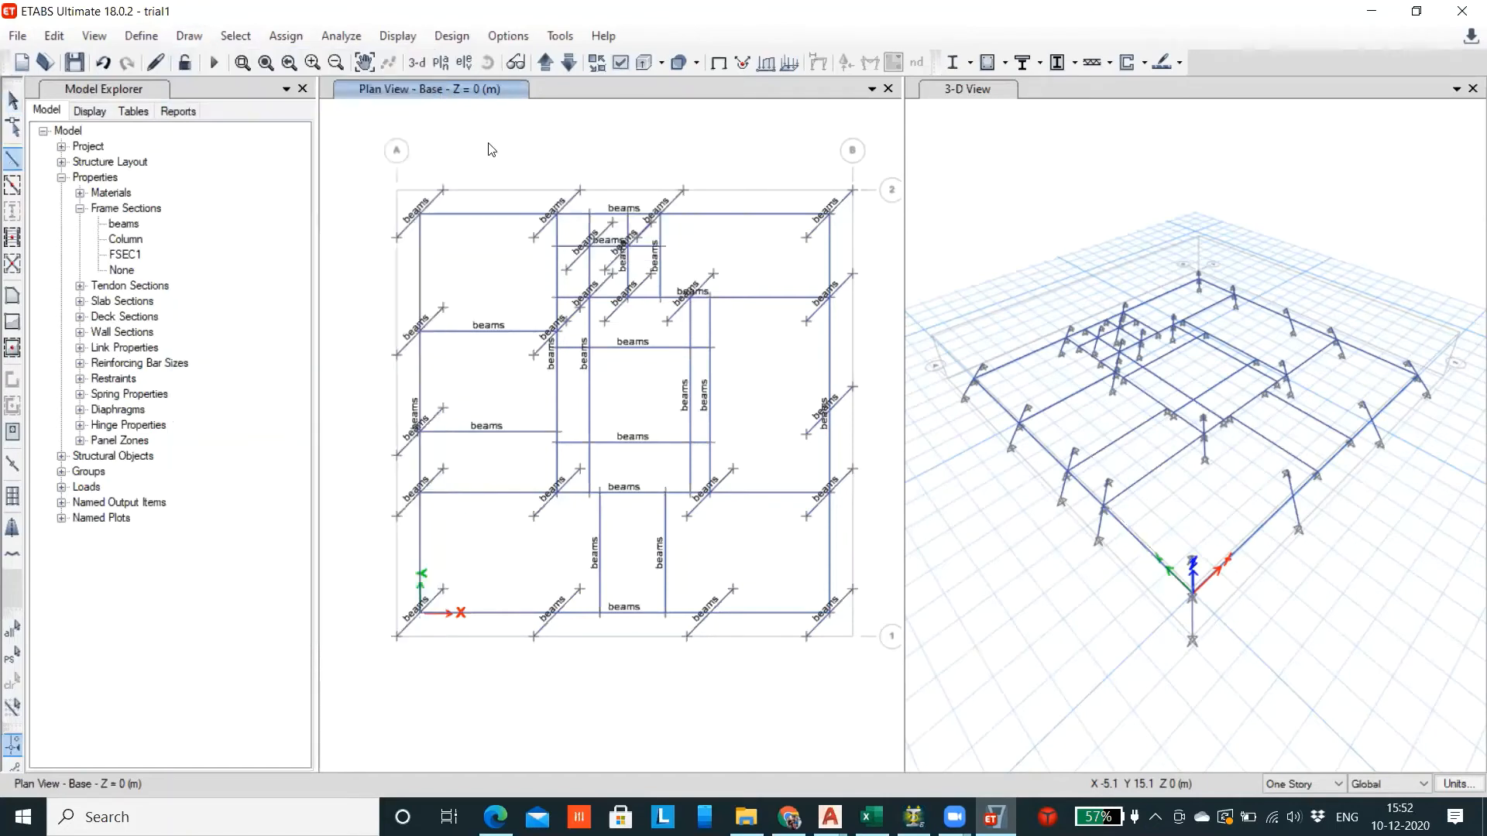
left_click(204, 651)
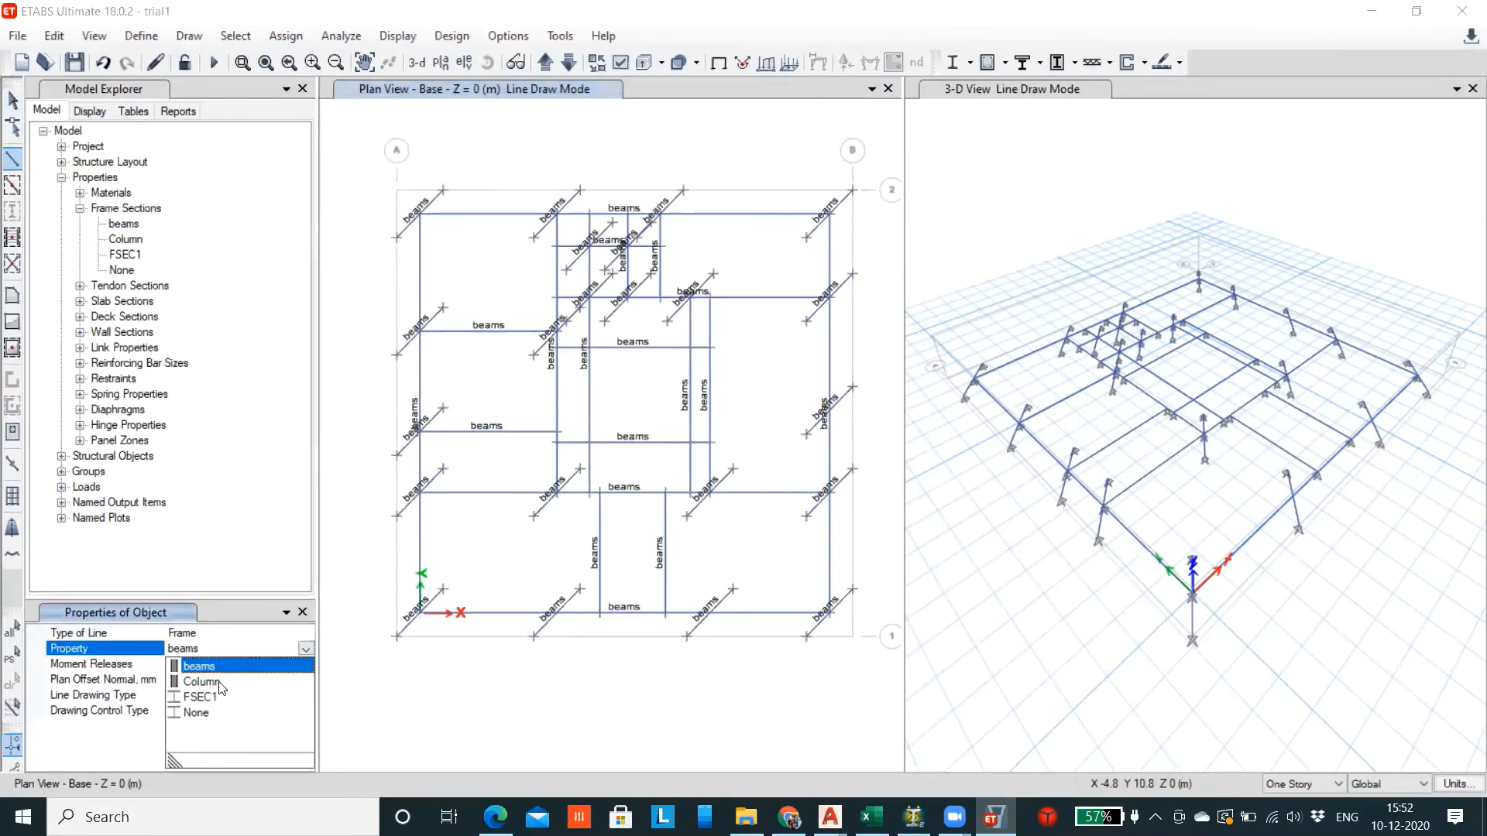
left_click(202, 682)
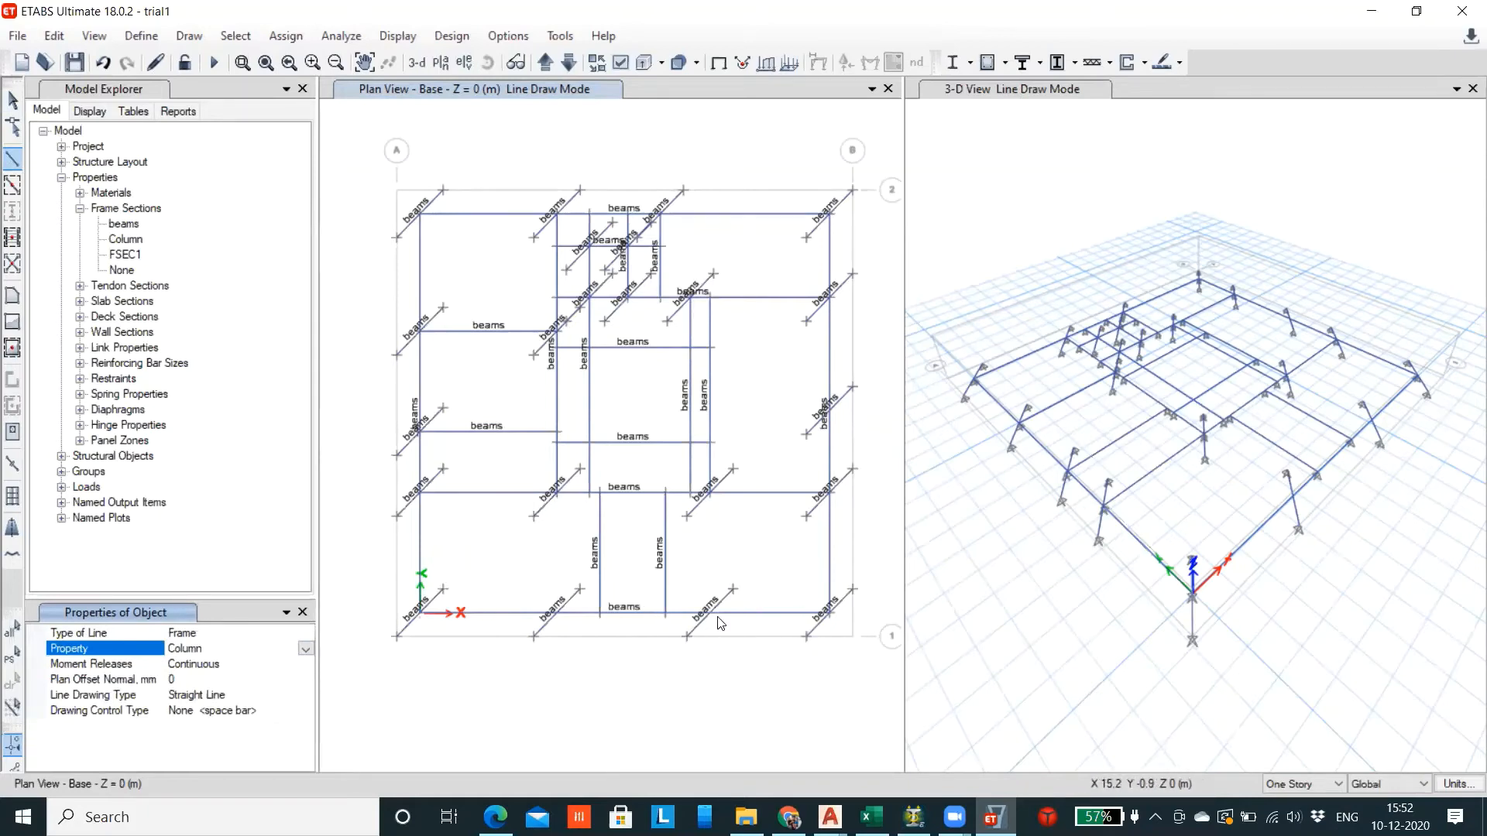
scroll(711, 619, "up", 3)
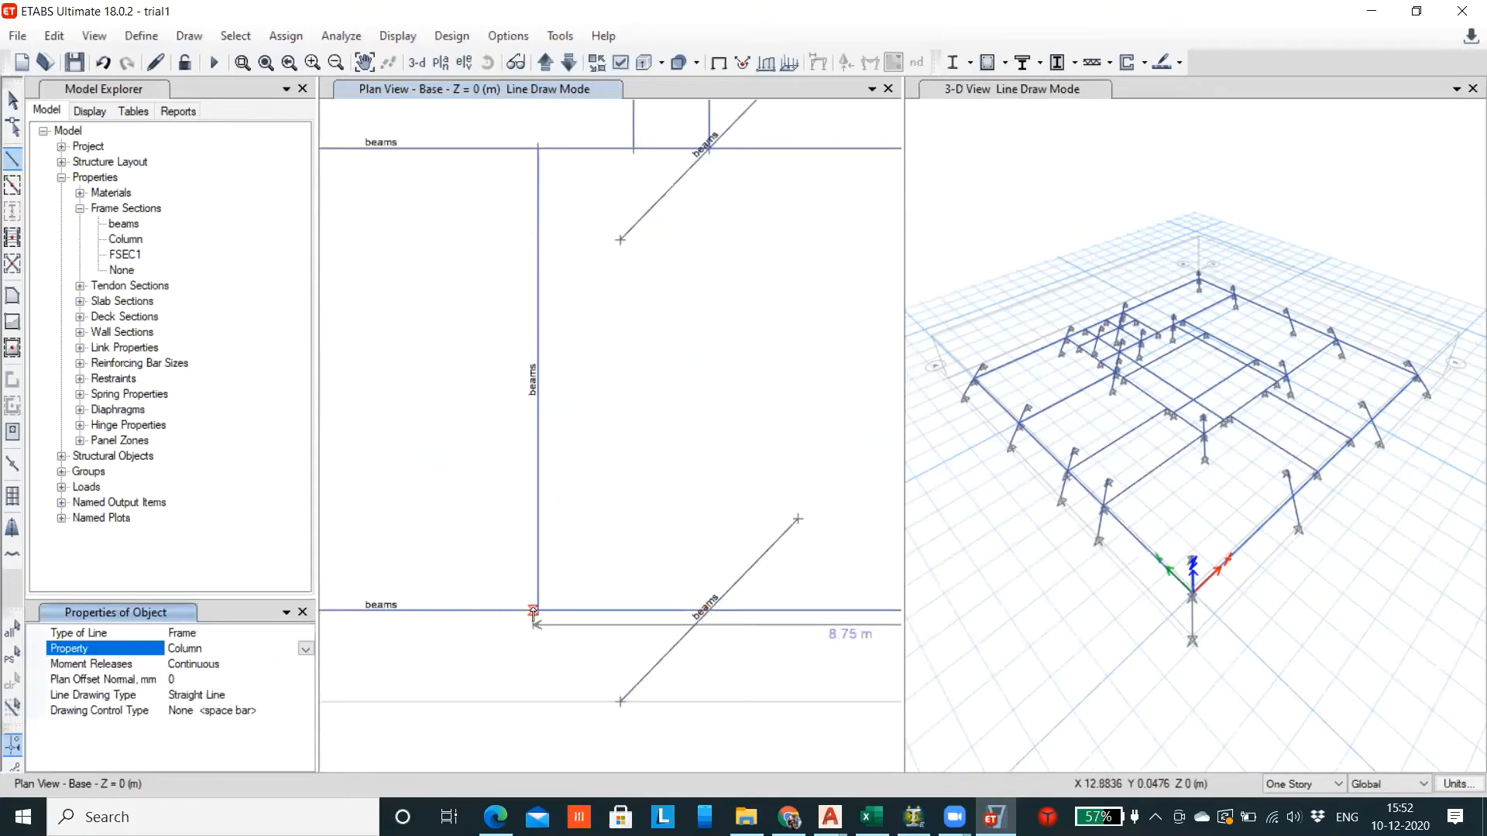
scroll(582, 656, "down", 3)
scroll(431, 630, "up", 5)
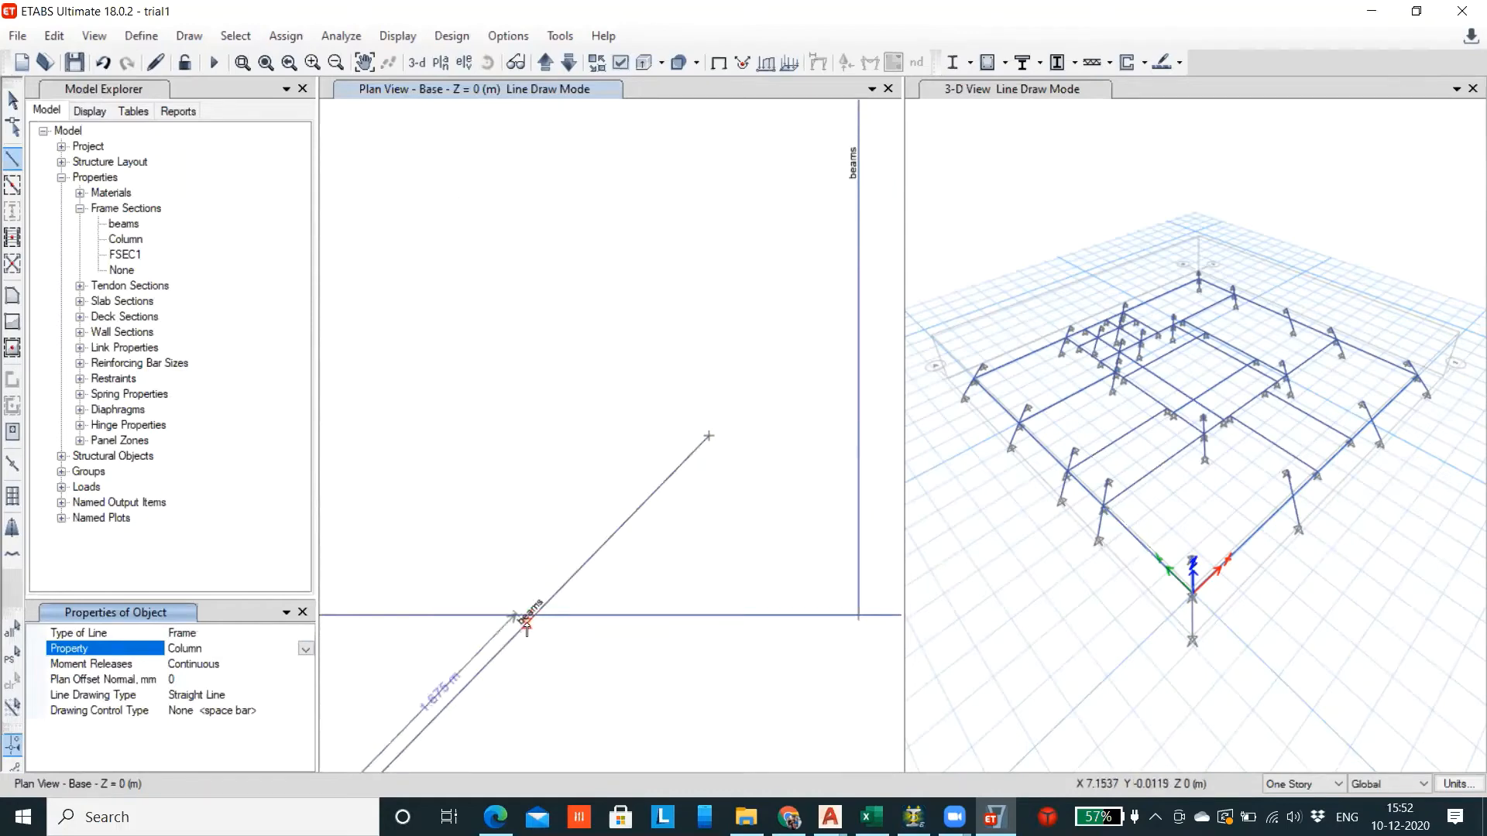
scroll(535, 624, "down", 5)
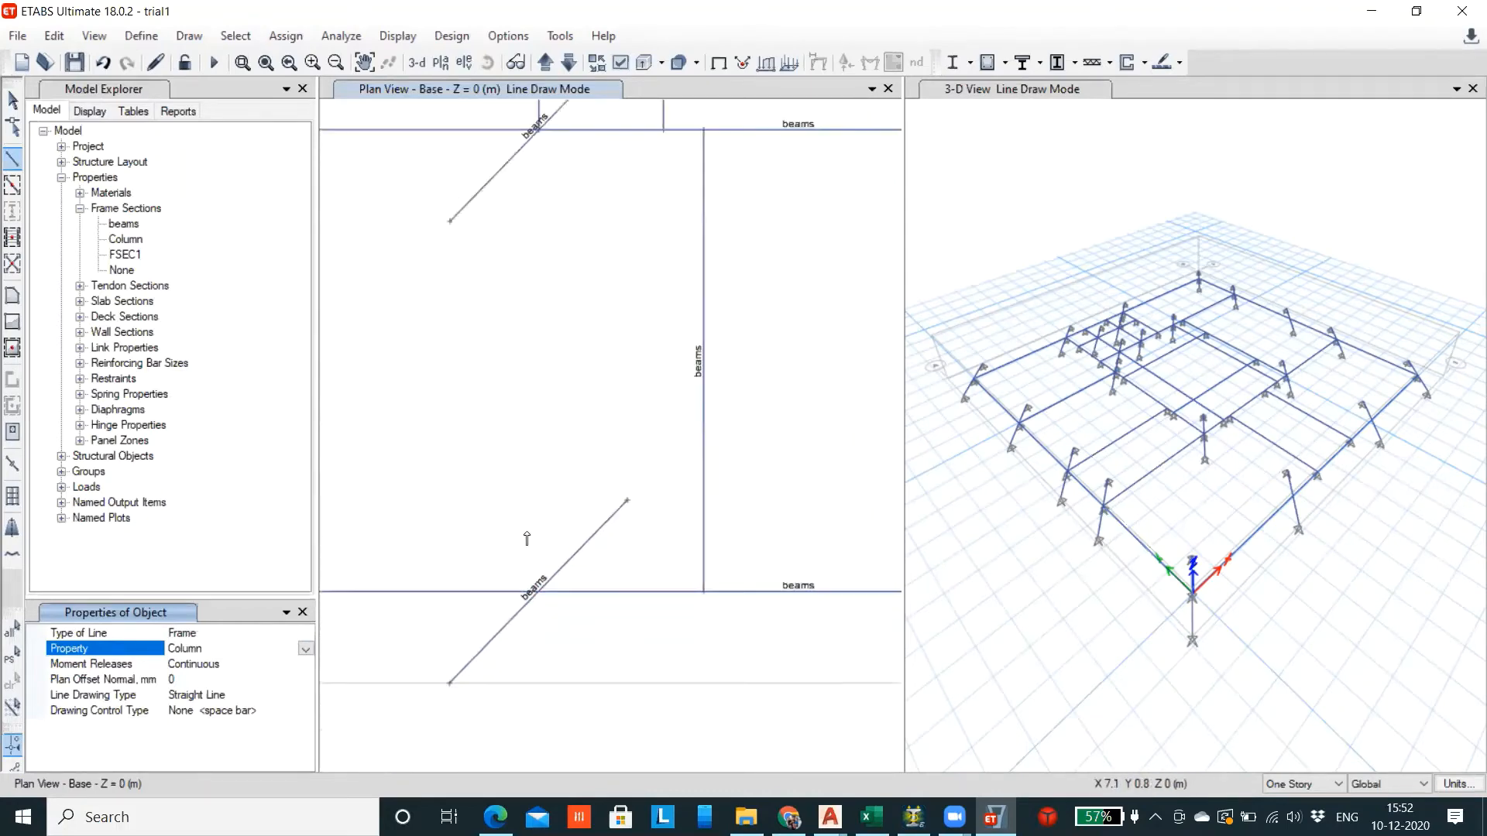
scroll(475, 531, "up", 4)
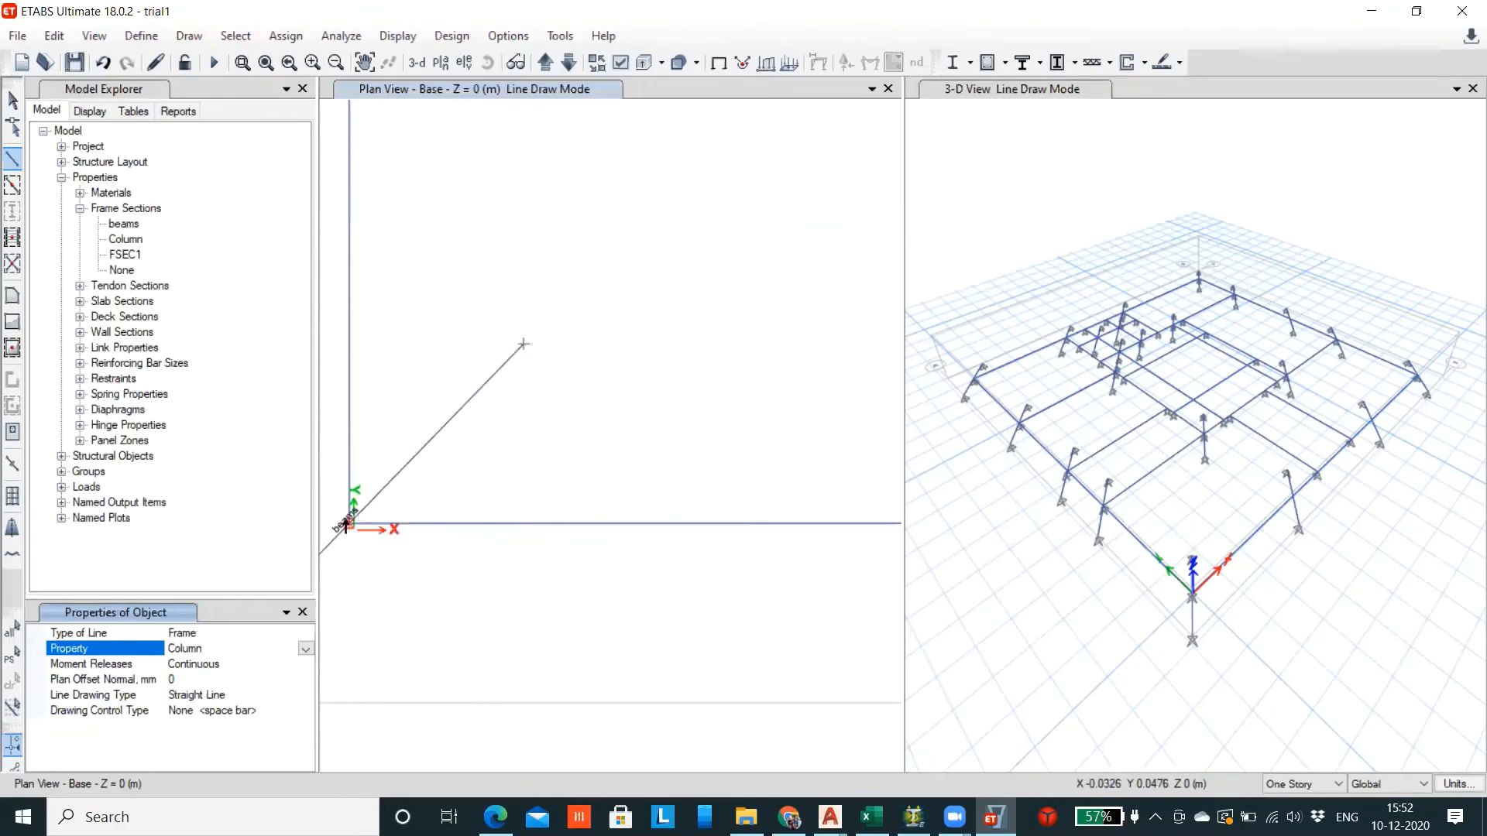
scroll(347, 527, "up", 2)
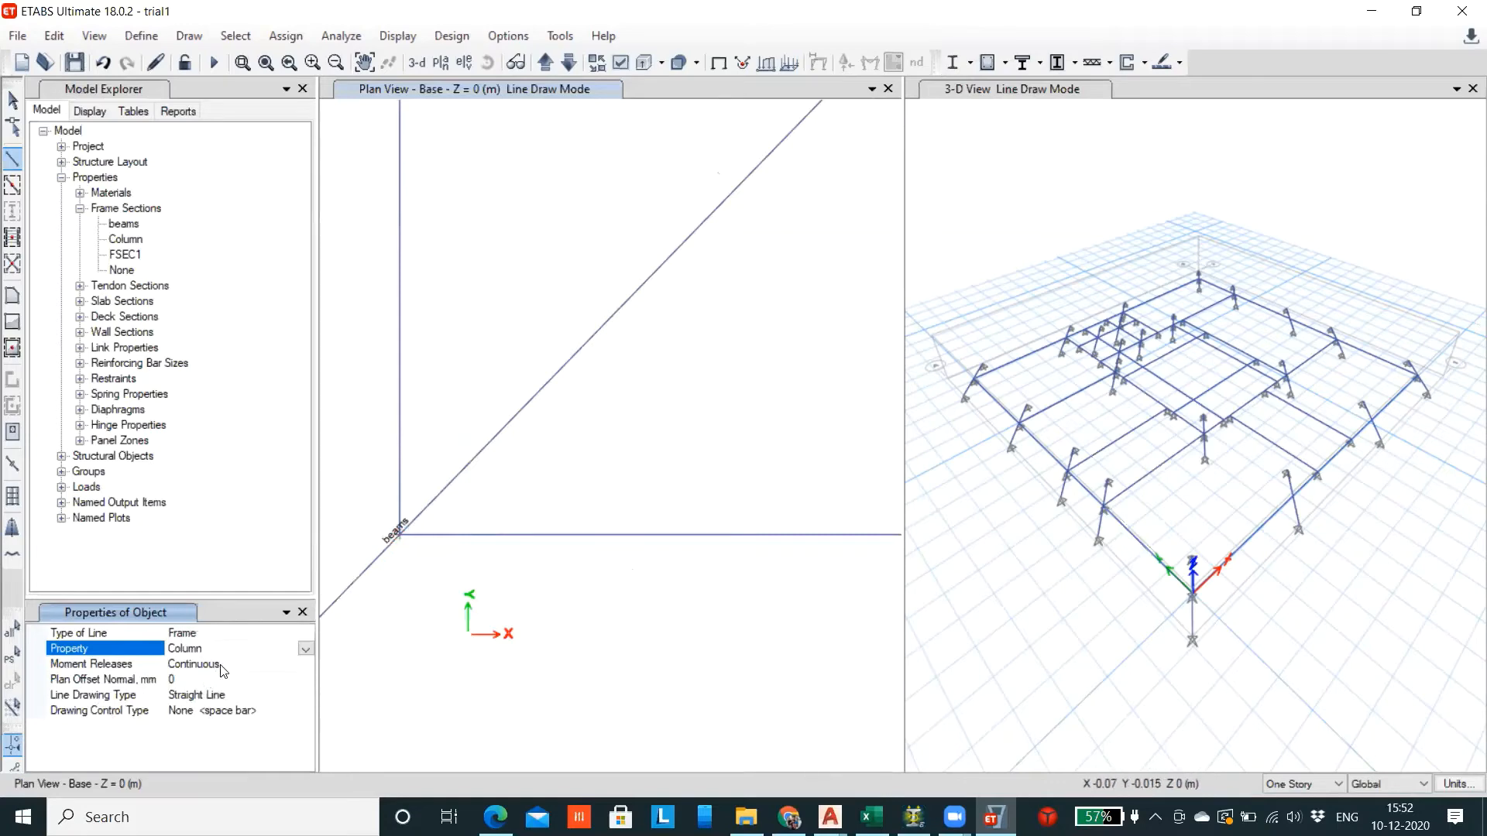
left_click(112, 682)
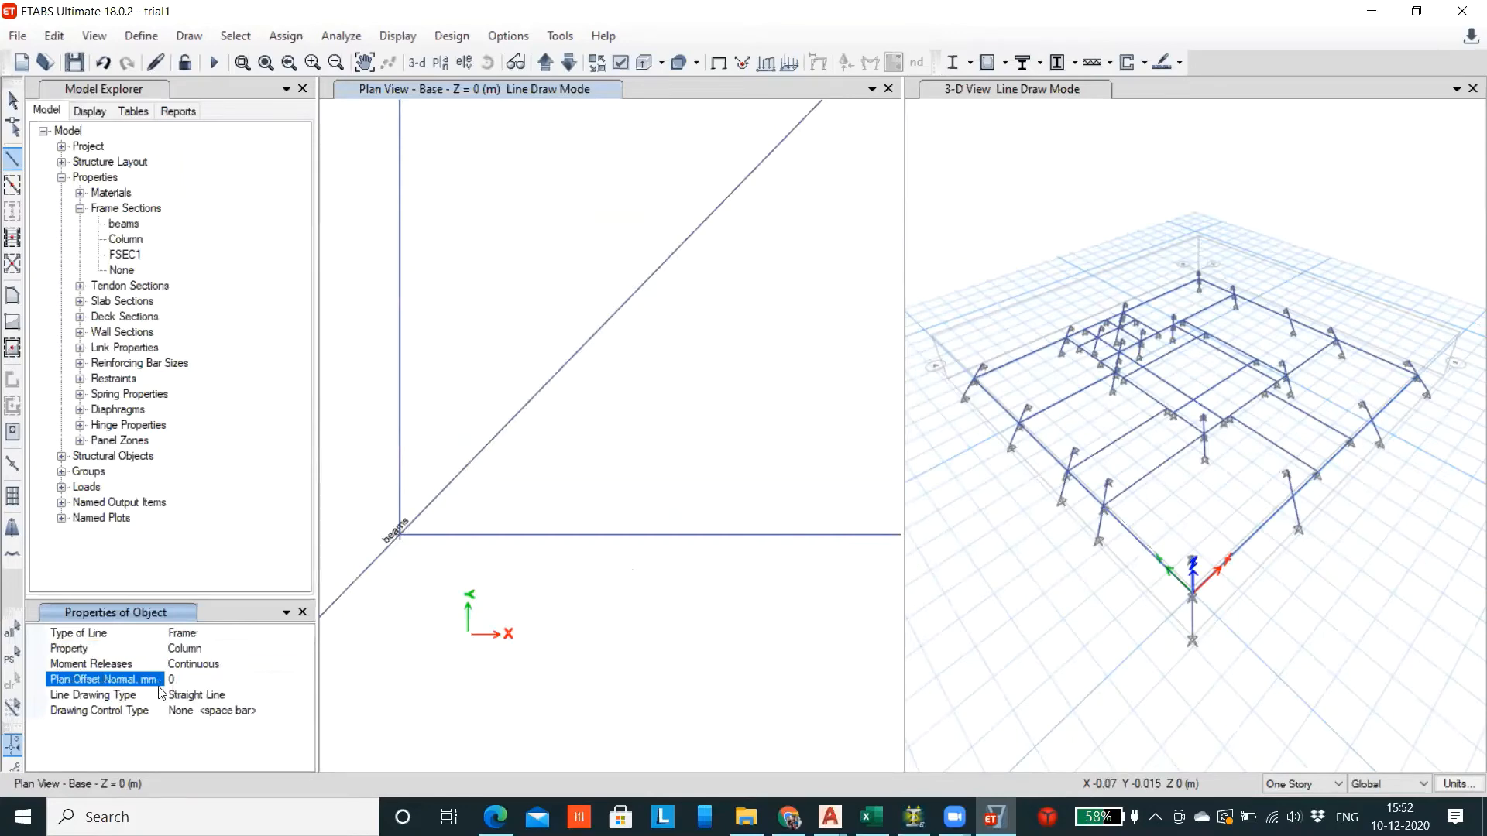
left_click(235, 696)
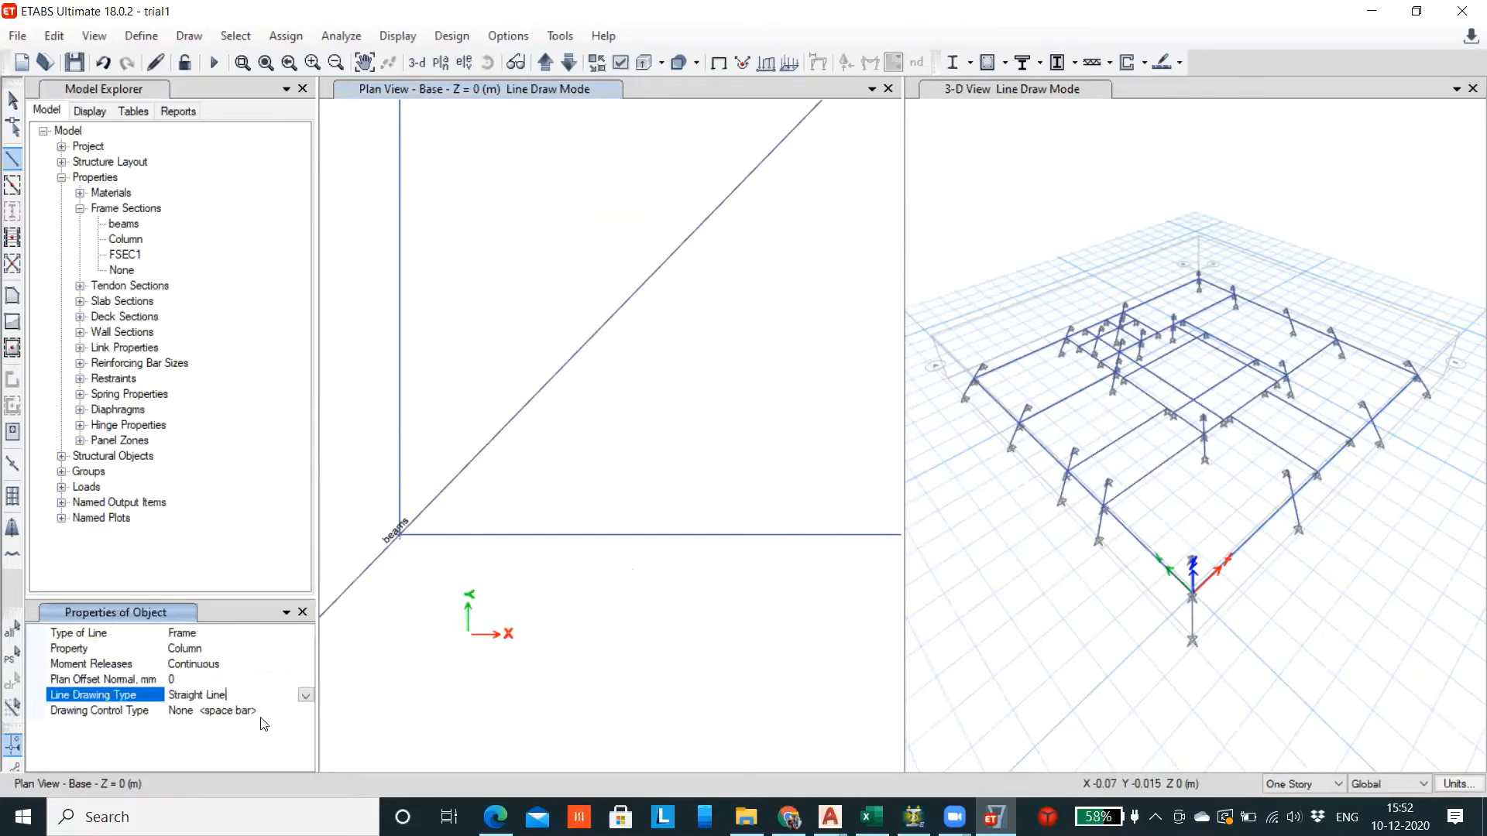
left_click(263, 712)
left_click(306, 710)
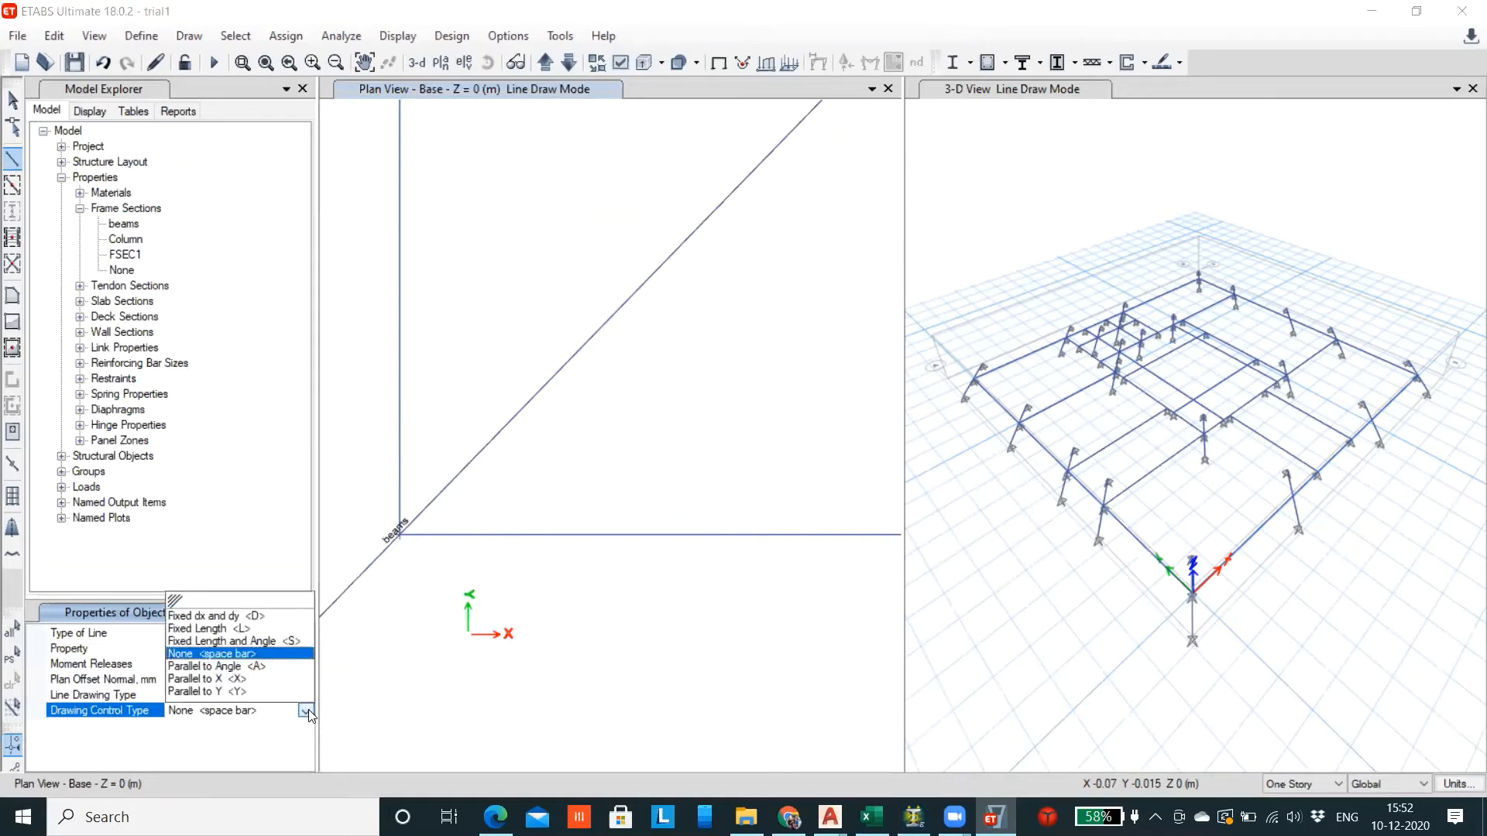
left_click(307, 712)
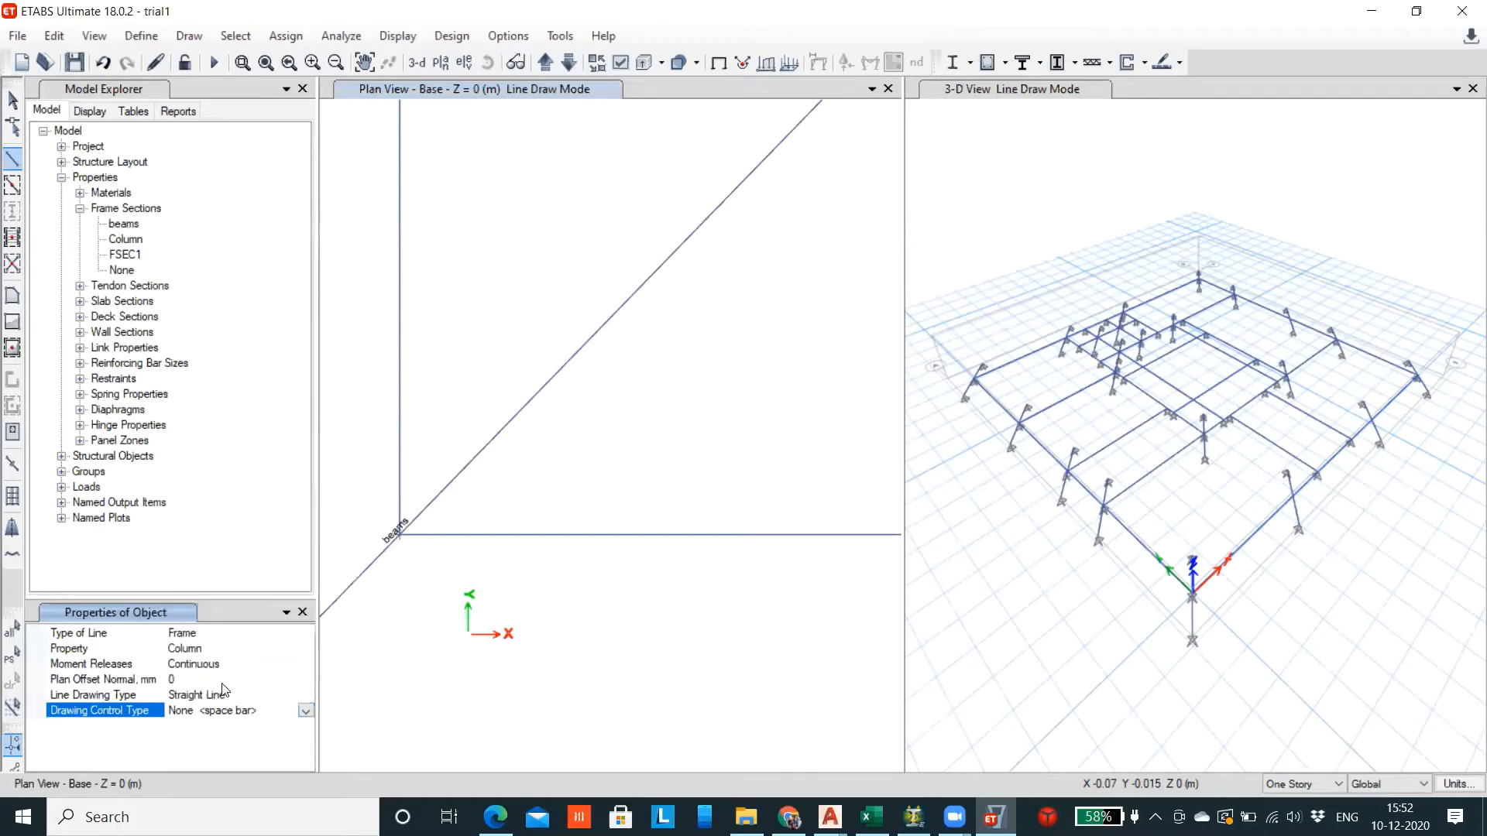
left_click(400, 534)
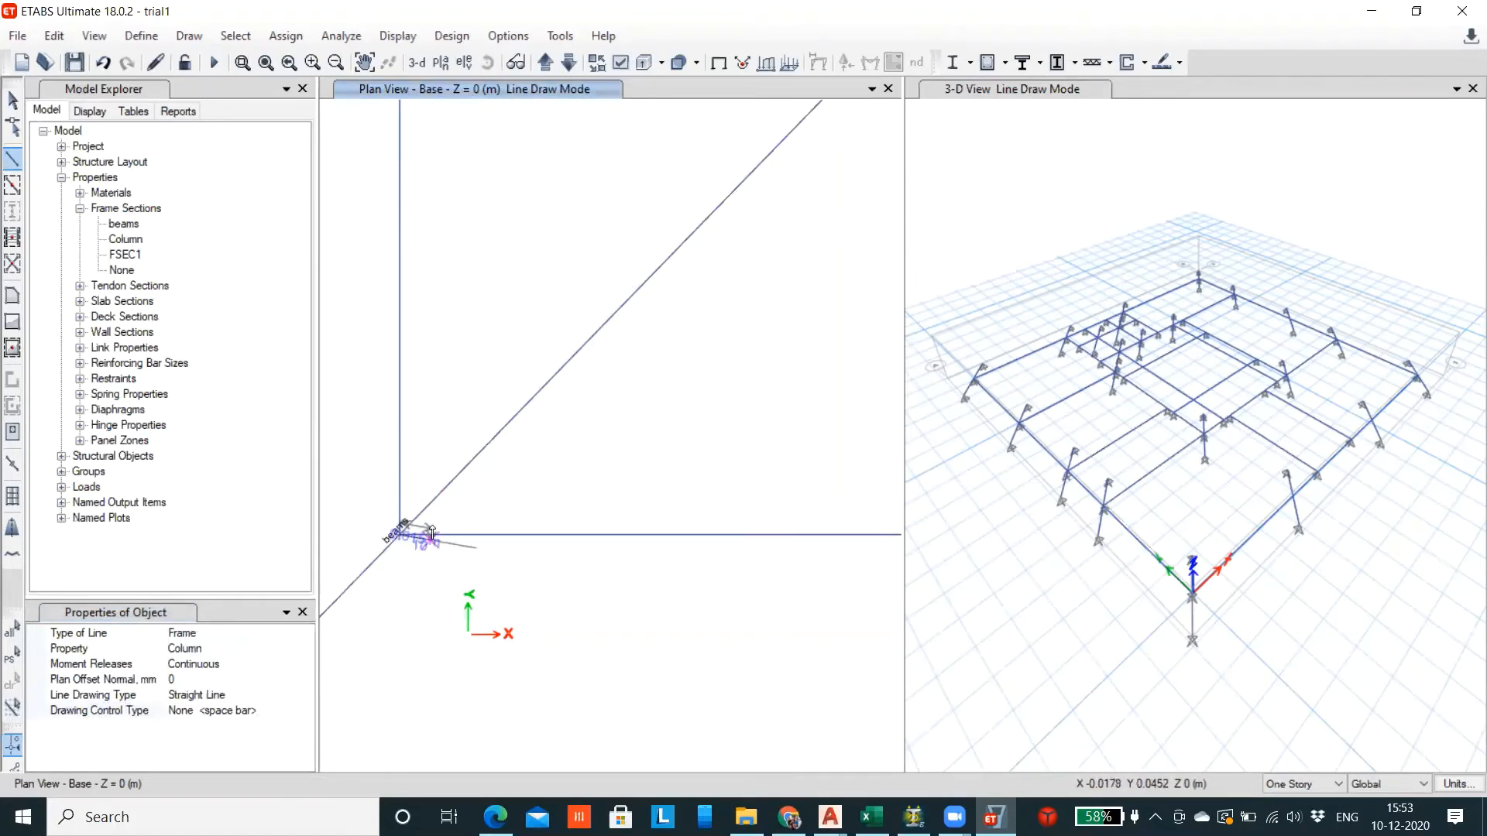
key("Escape")
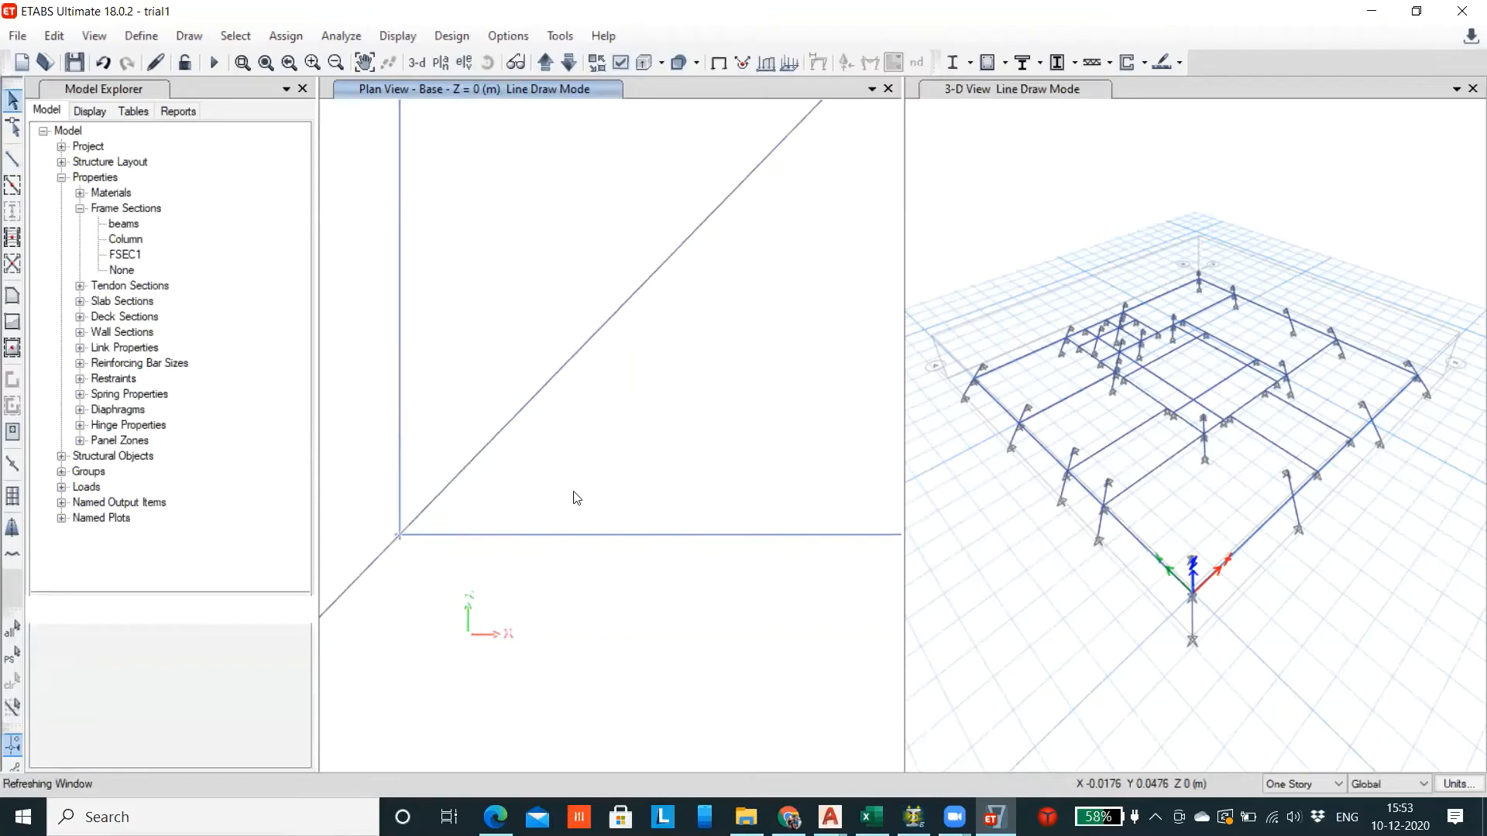
Select all frames and joints of the Base plan layout and replicate them by story onto Story1
scroll(574, 498, "down", 6)
scroll(582, 512, "up", 4)
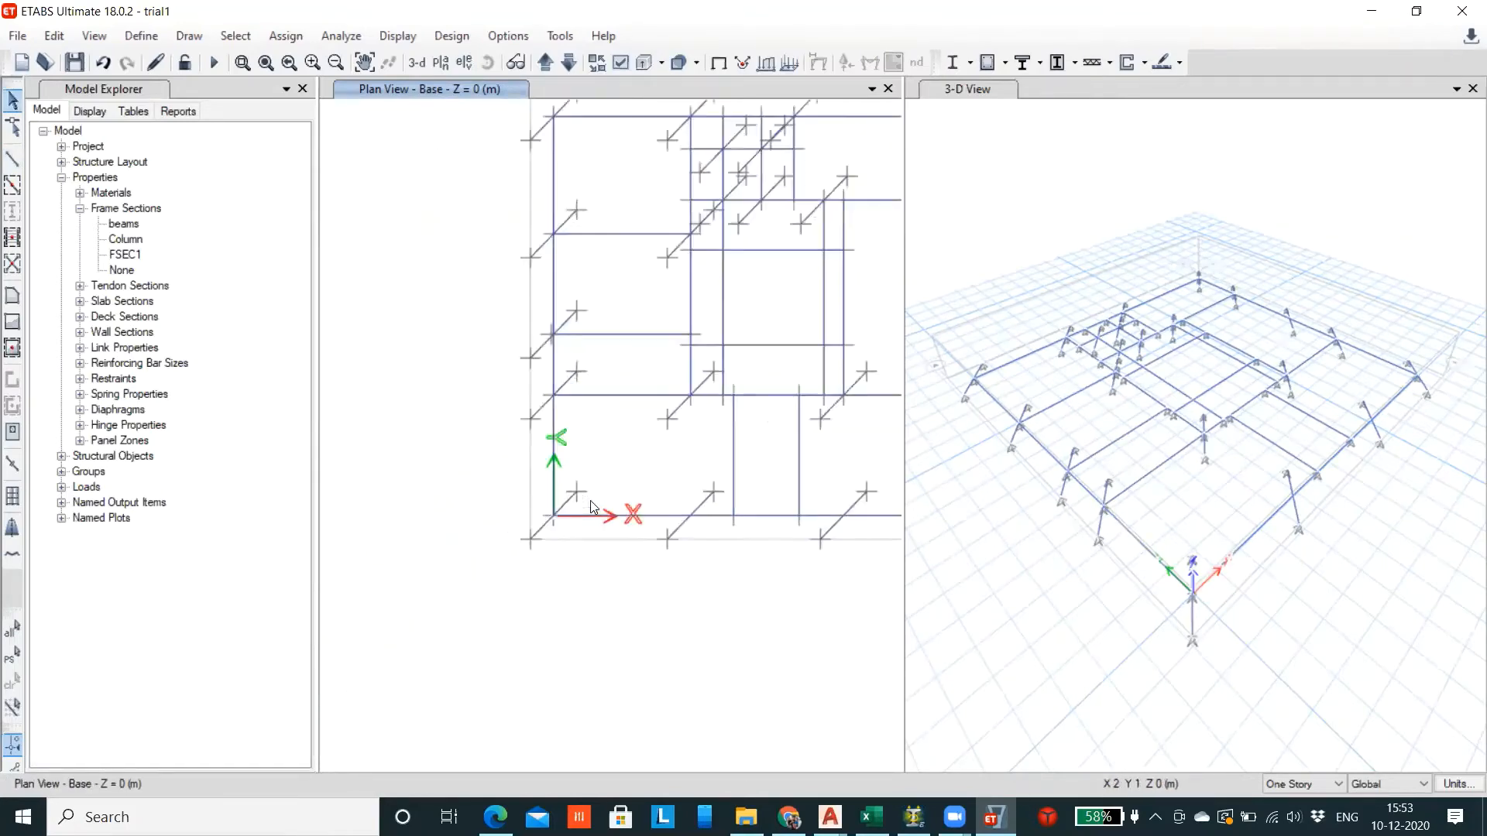
scroll(505, 555, "down", 3)
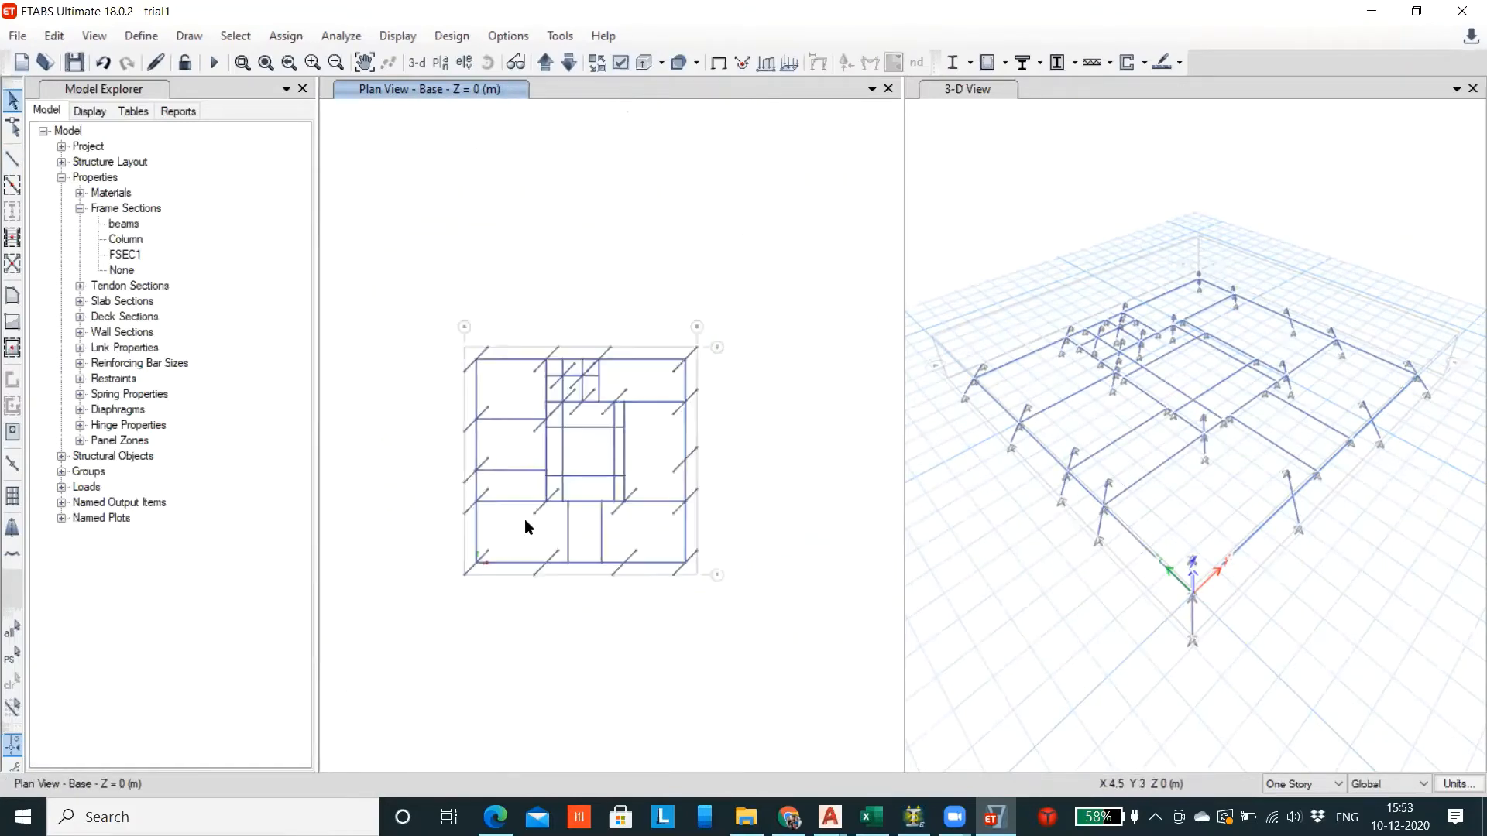
scroll(528, 524, "up", 3)
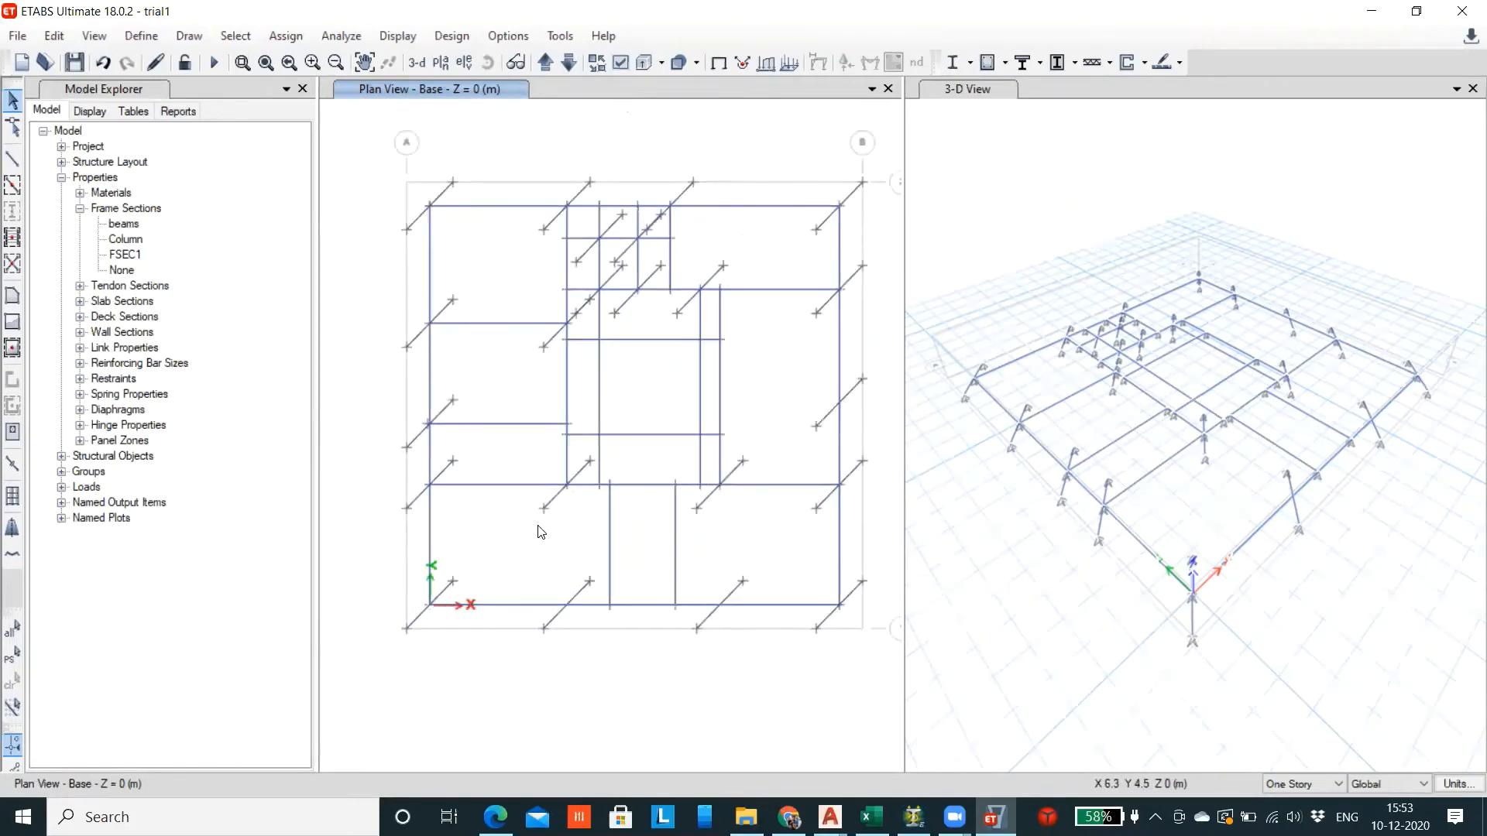
middle_click_drag(501, 514, 497, 561)
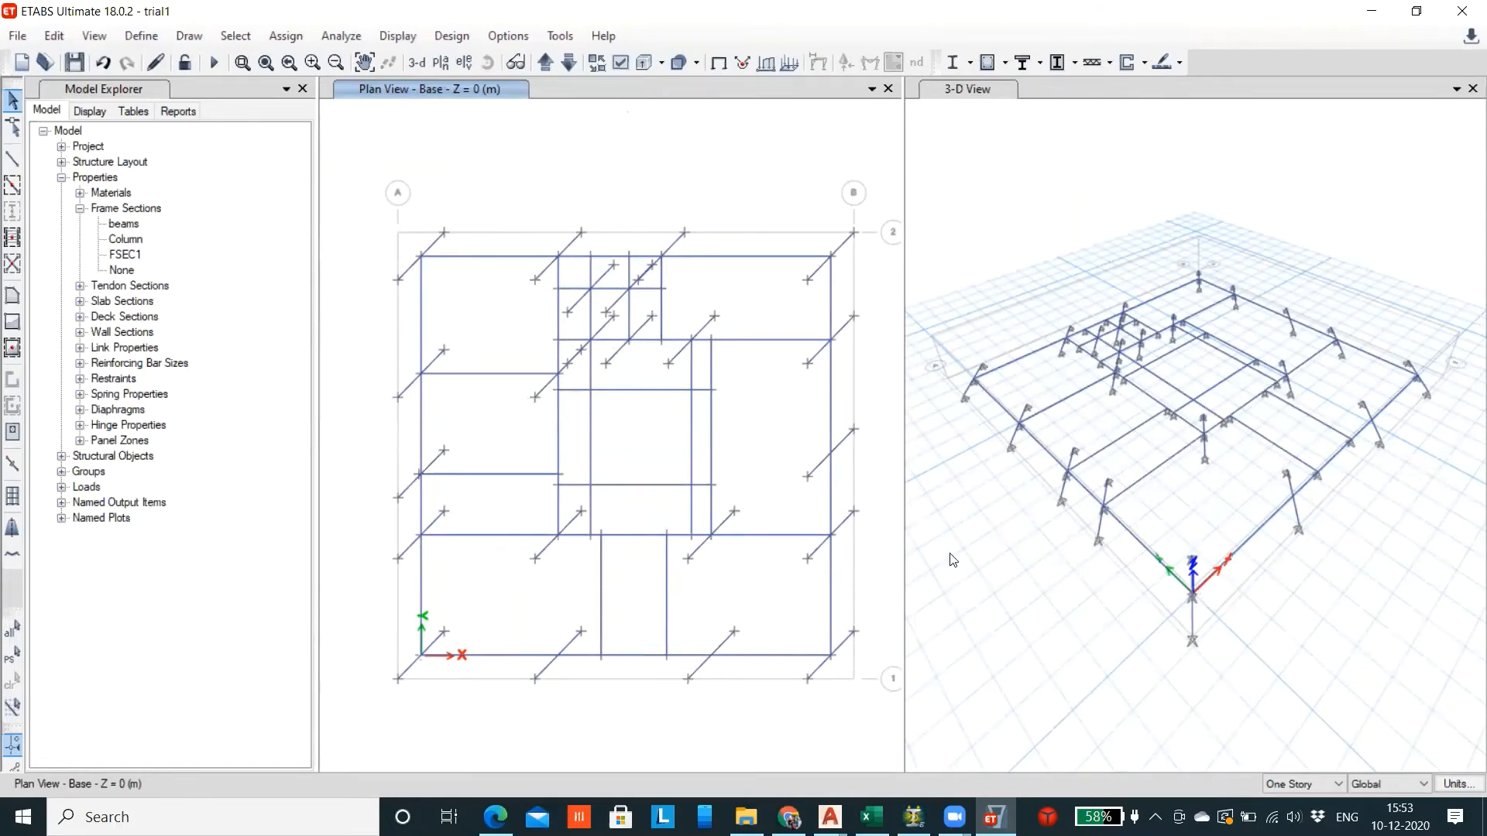
left_click_drag(371, 221, 875, 707)
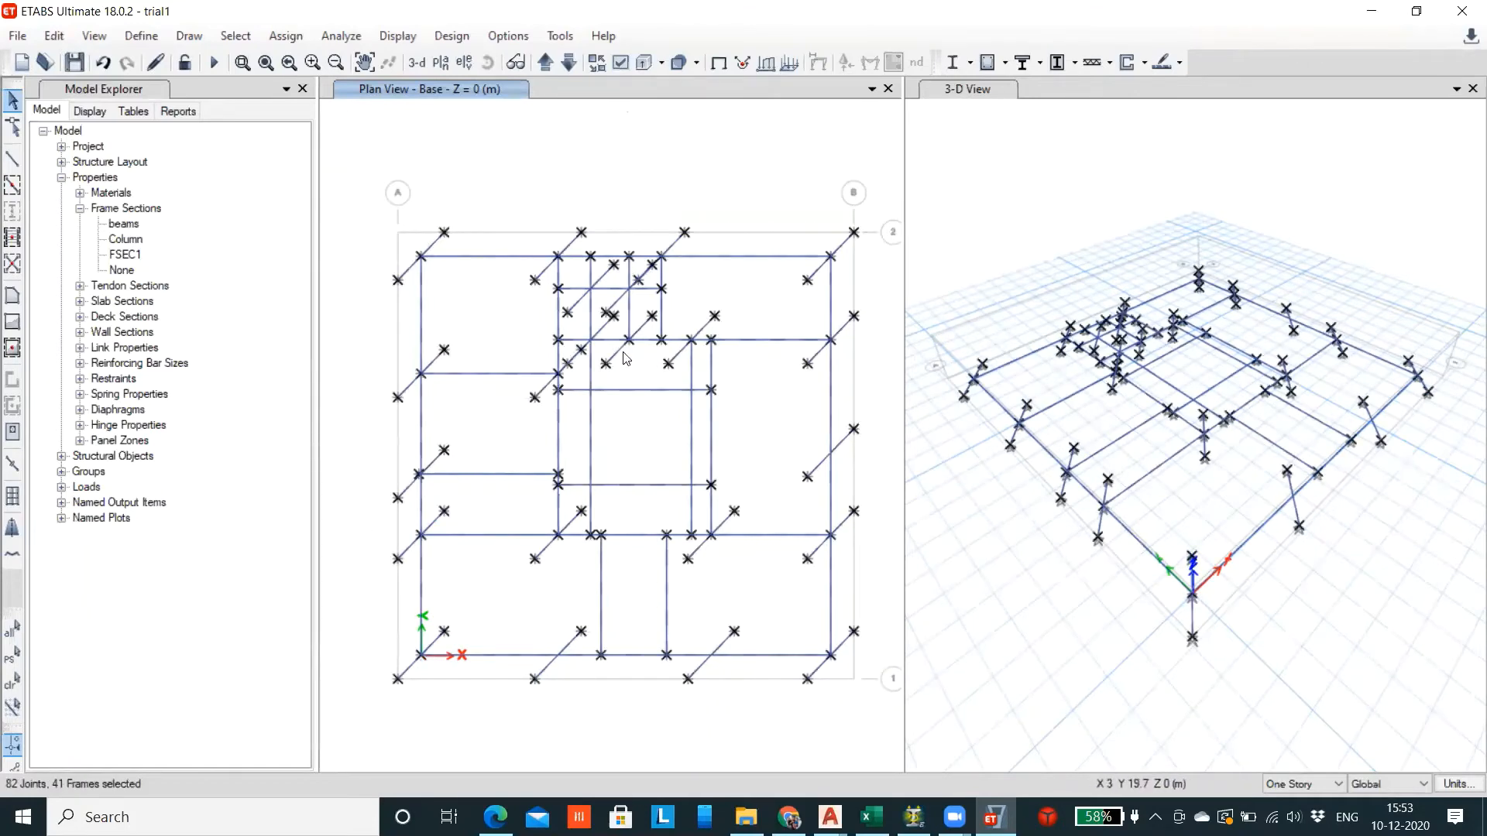
left_click(56, 39)
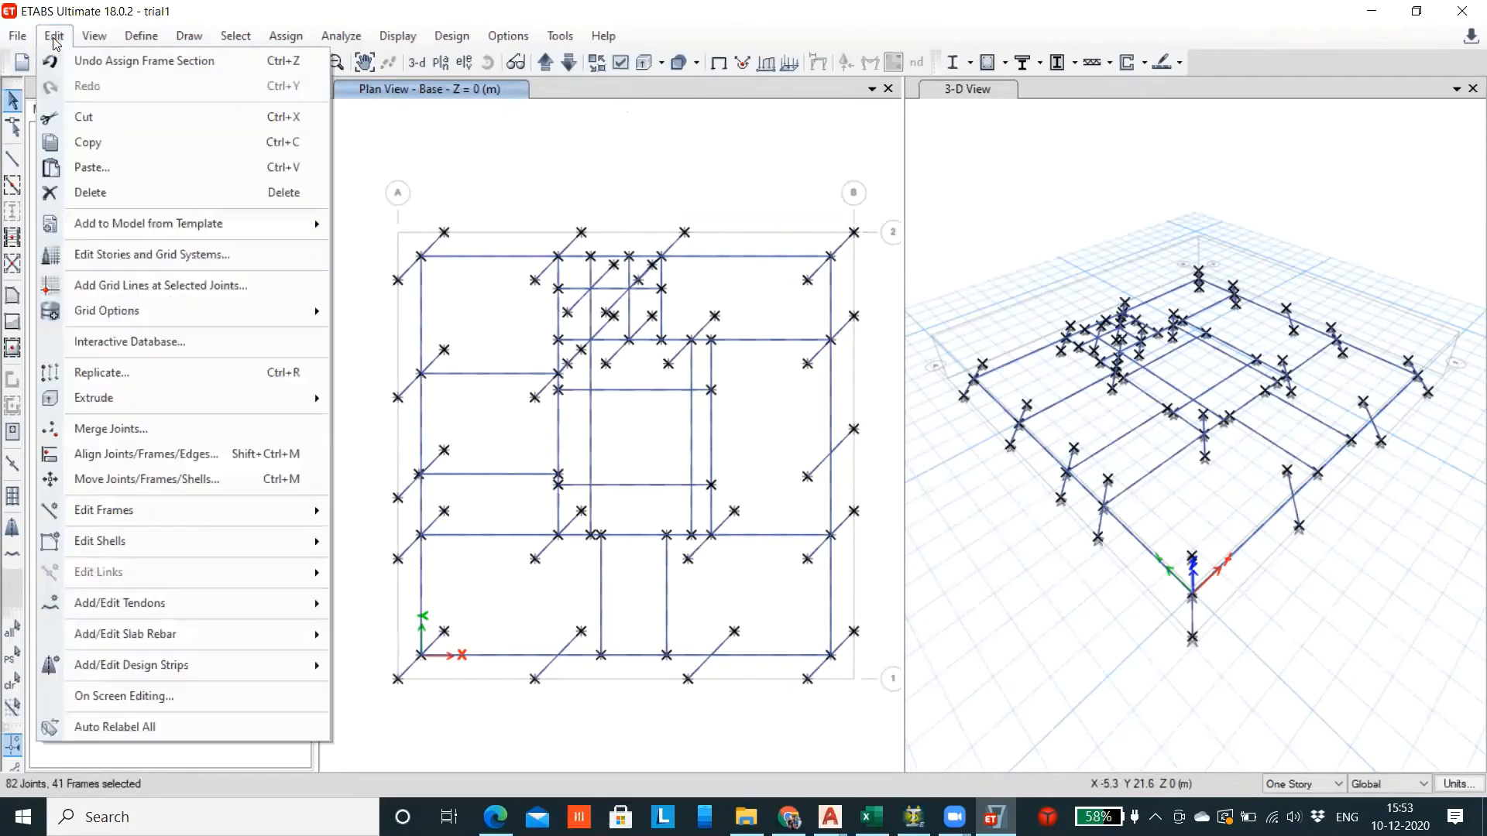
left_click(169, 378)
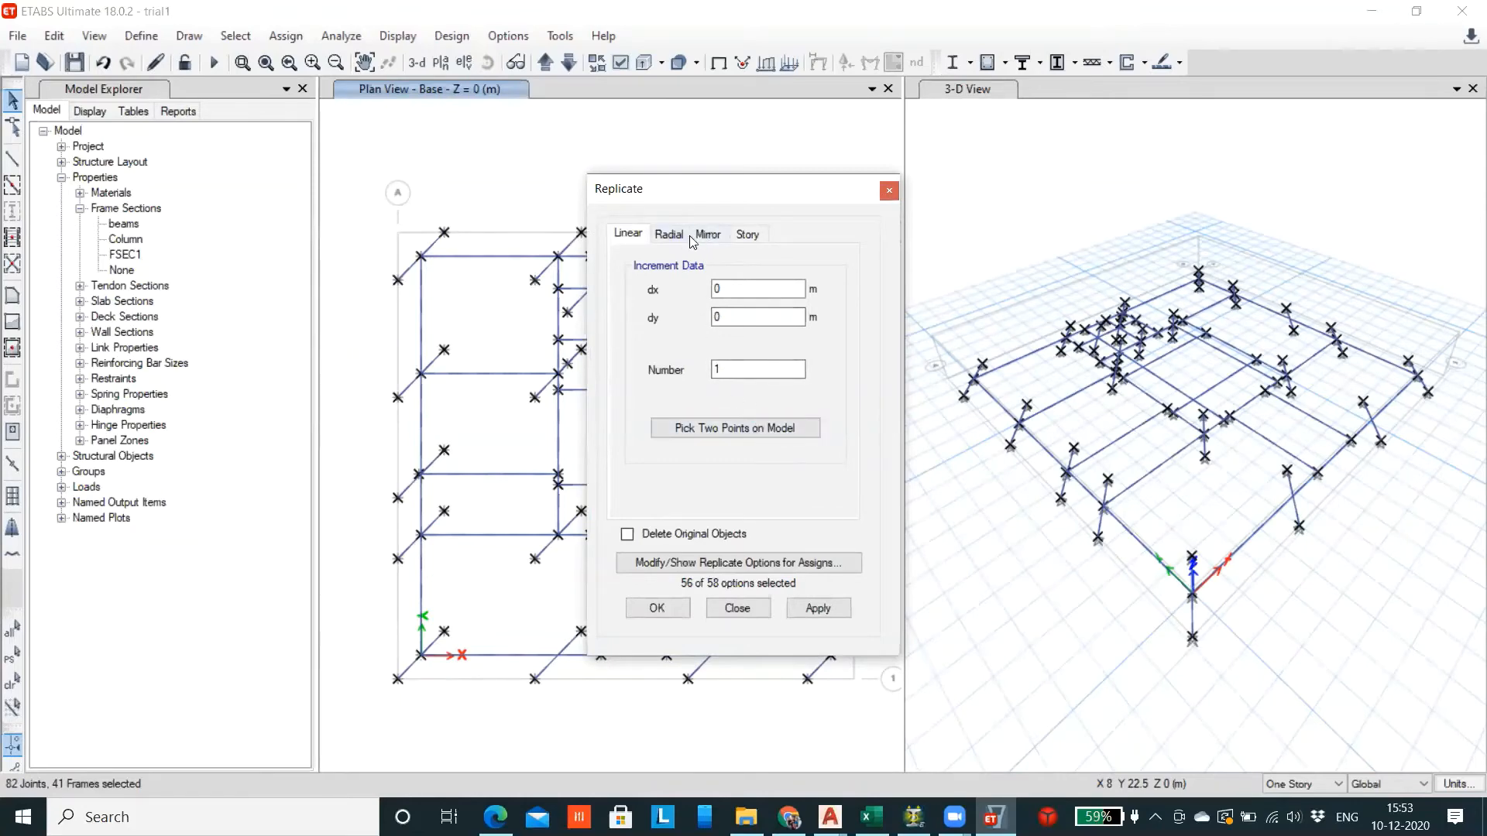
left_click(745, 234)
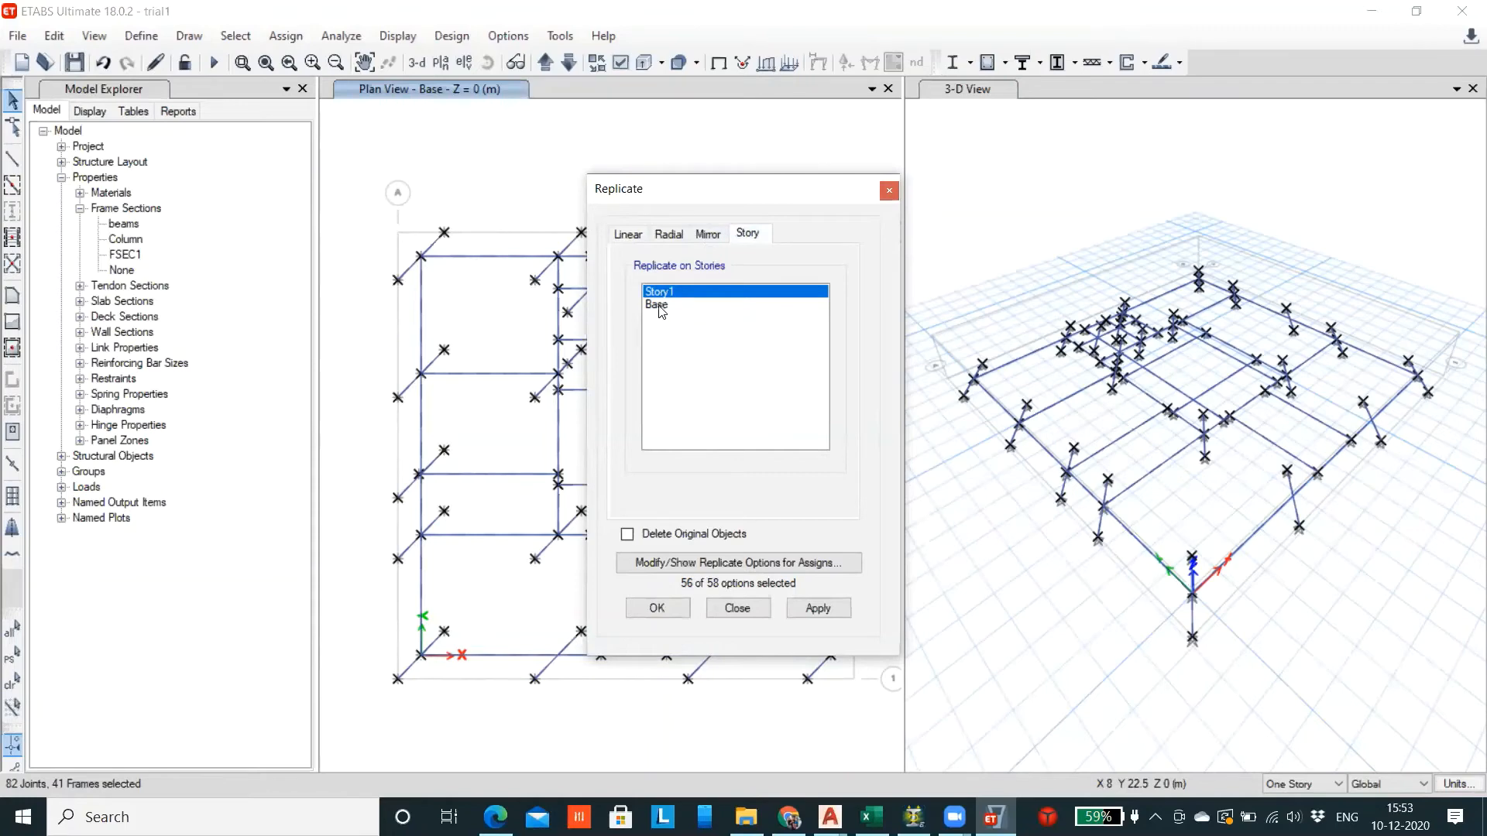
left_click(629, 234)
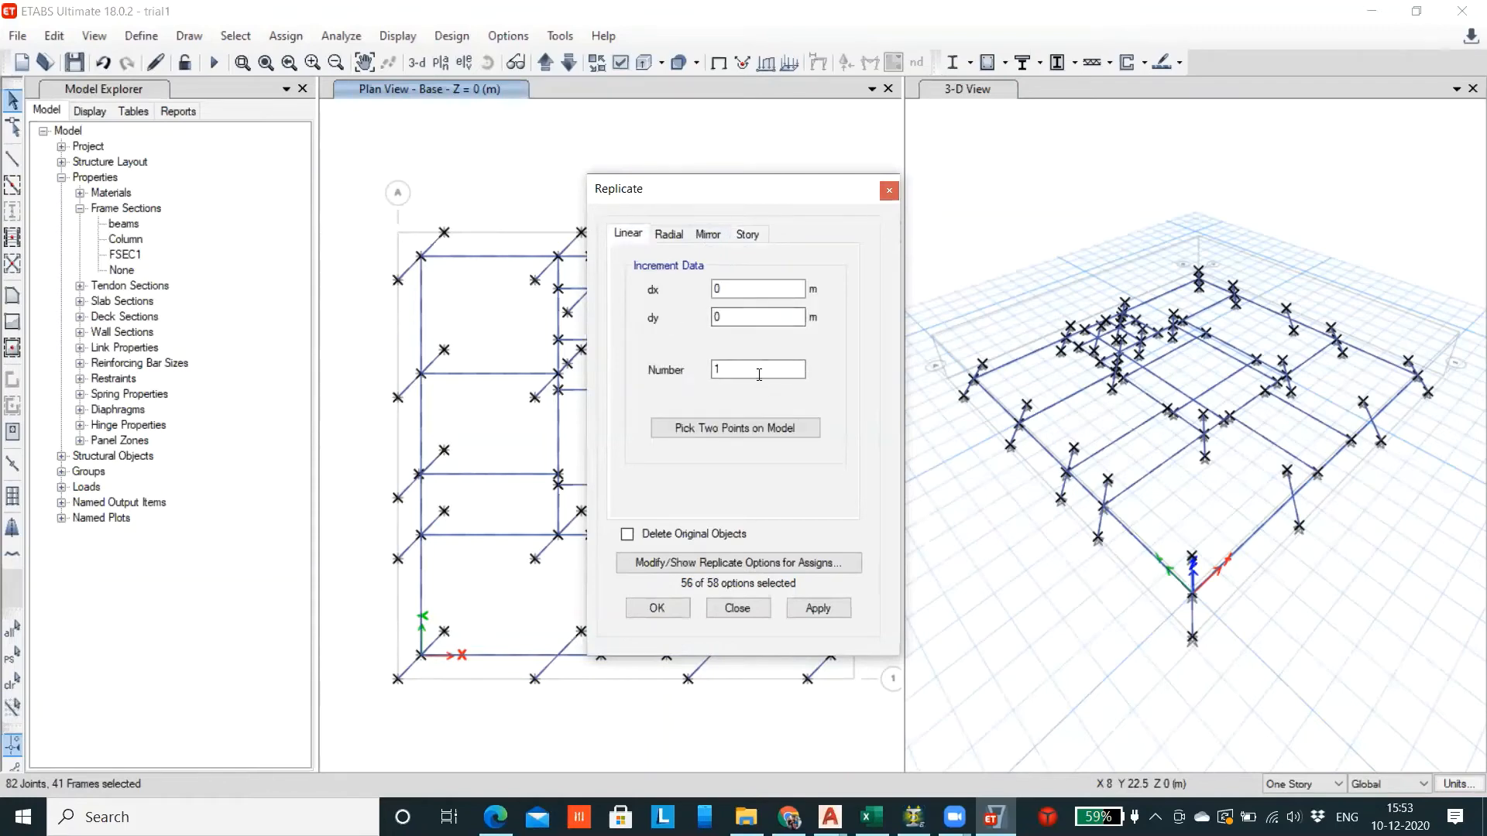
left_click_drag(722, 318, 700, 324)
left_click(746, 234)
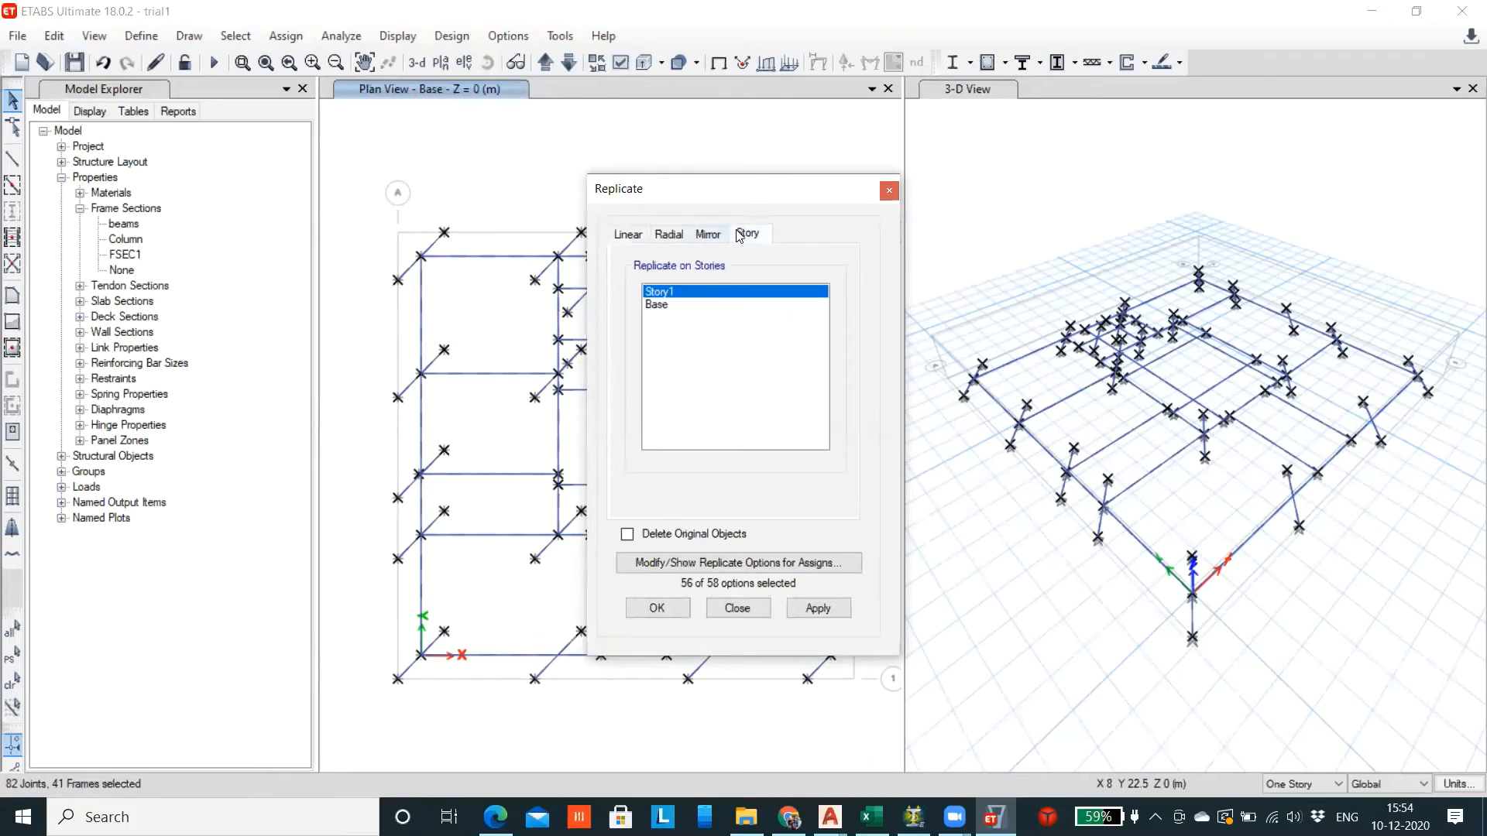
left_click(665, 309)
left_click(671, 295)
left_click(824, 607)
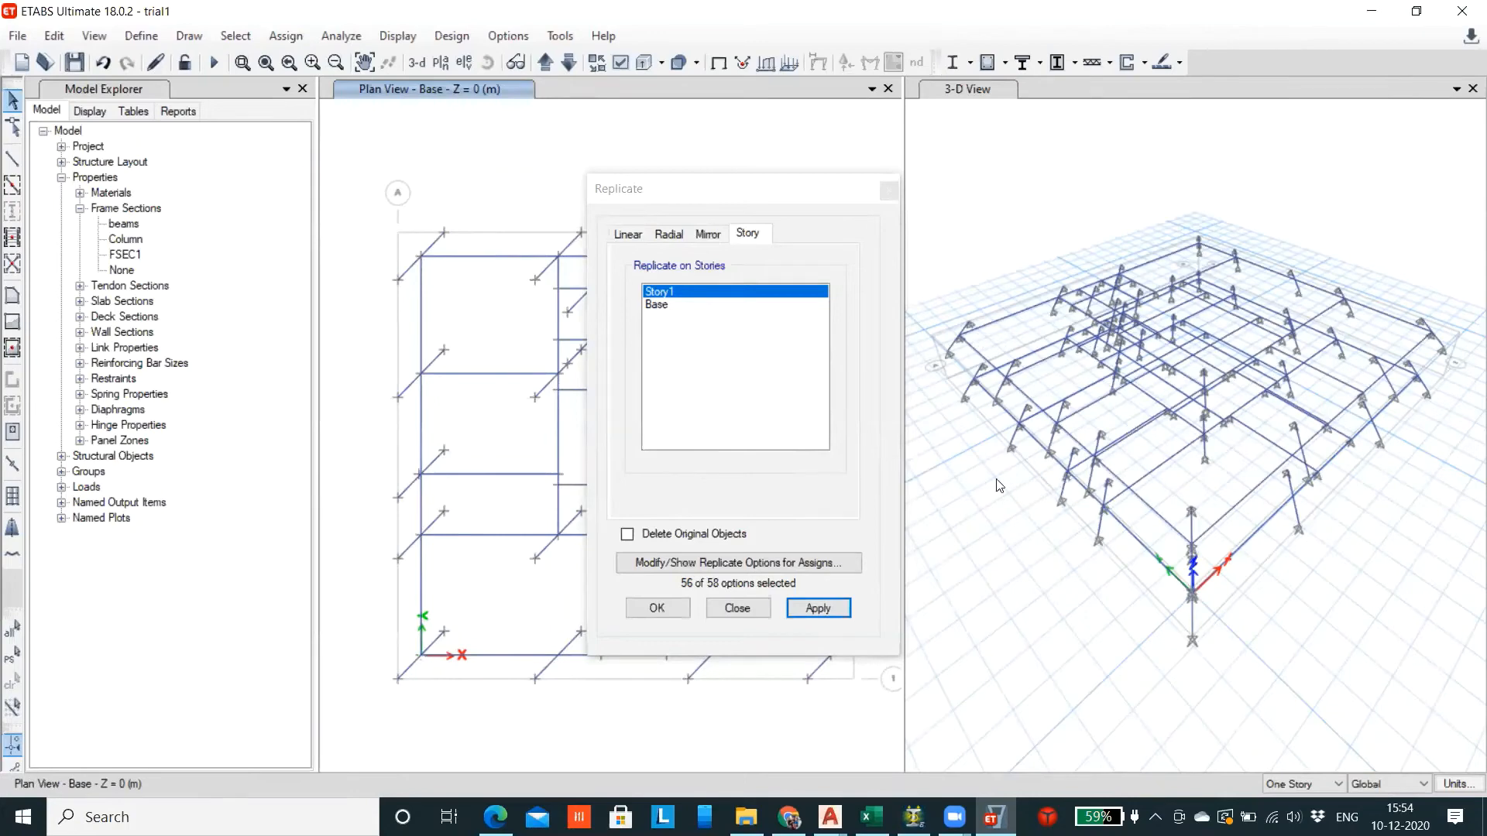
left_click(657, 608)
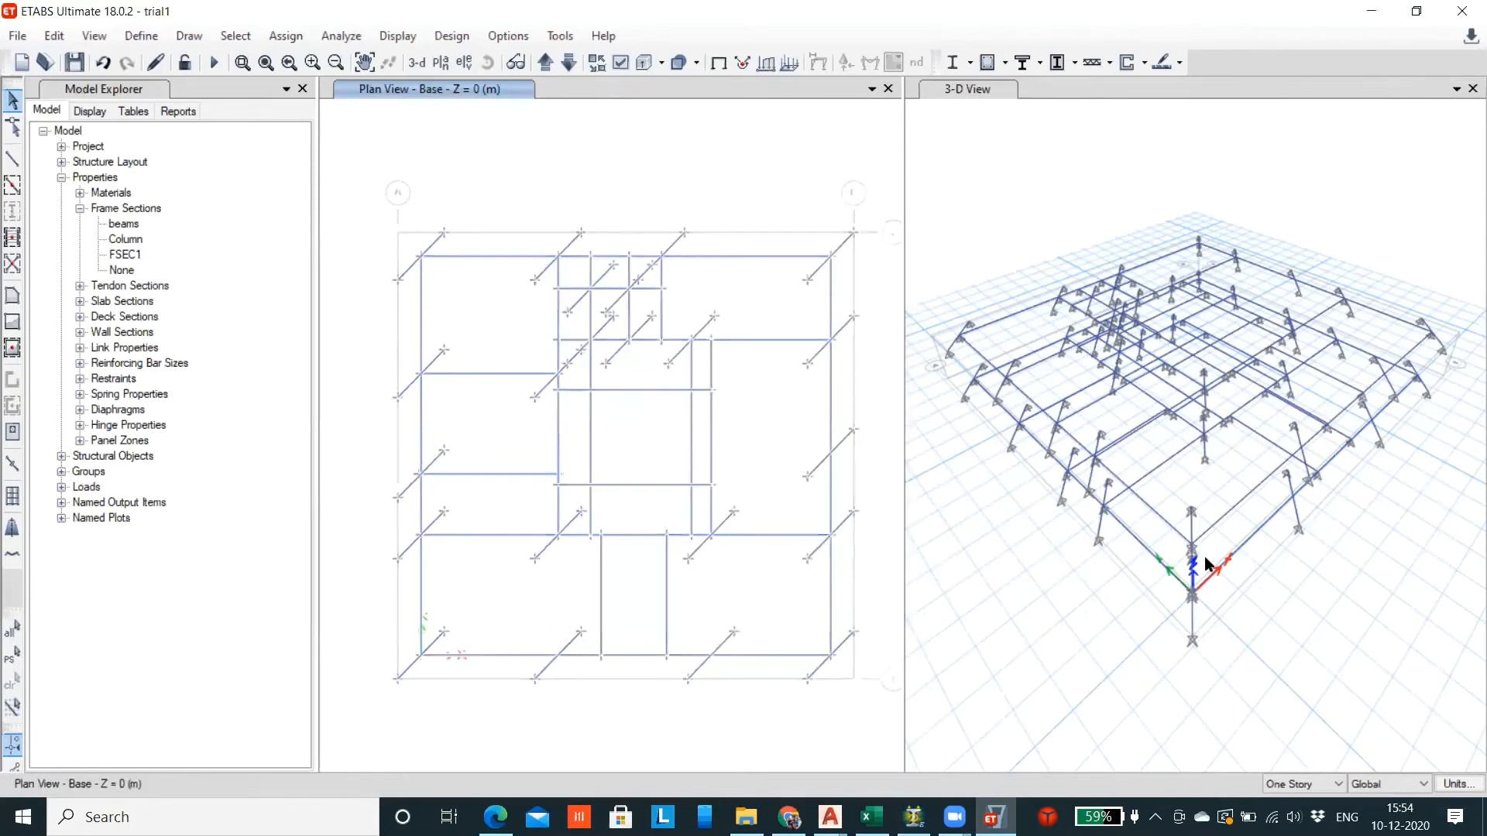
Delete the three lowest diagonal frames along the grid A edge of the Base plan, starting from the origin corner
scroll(1209, 554, "up", 5)
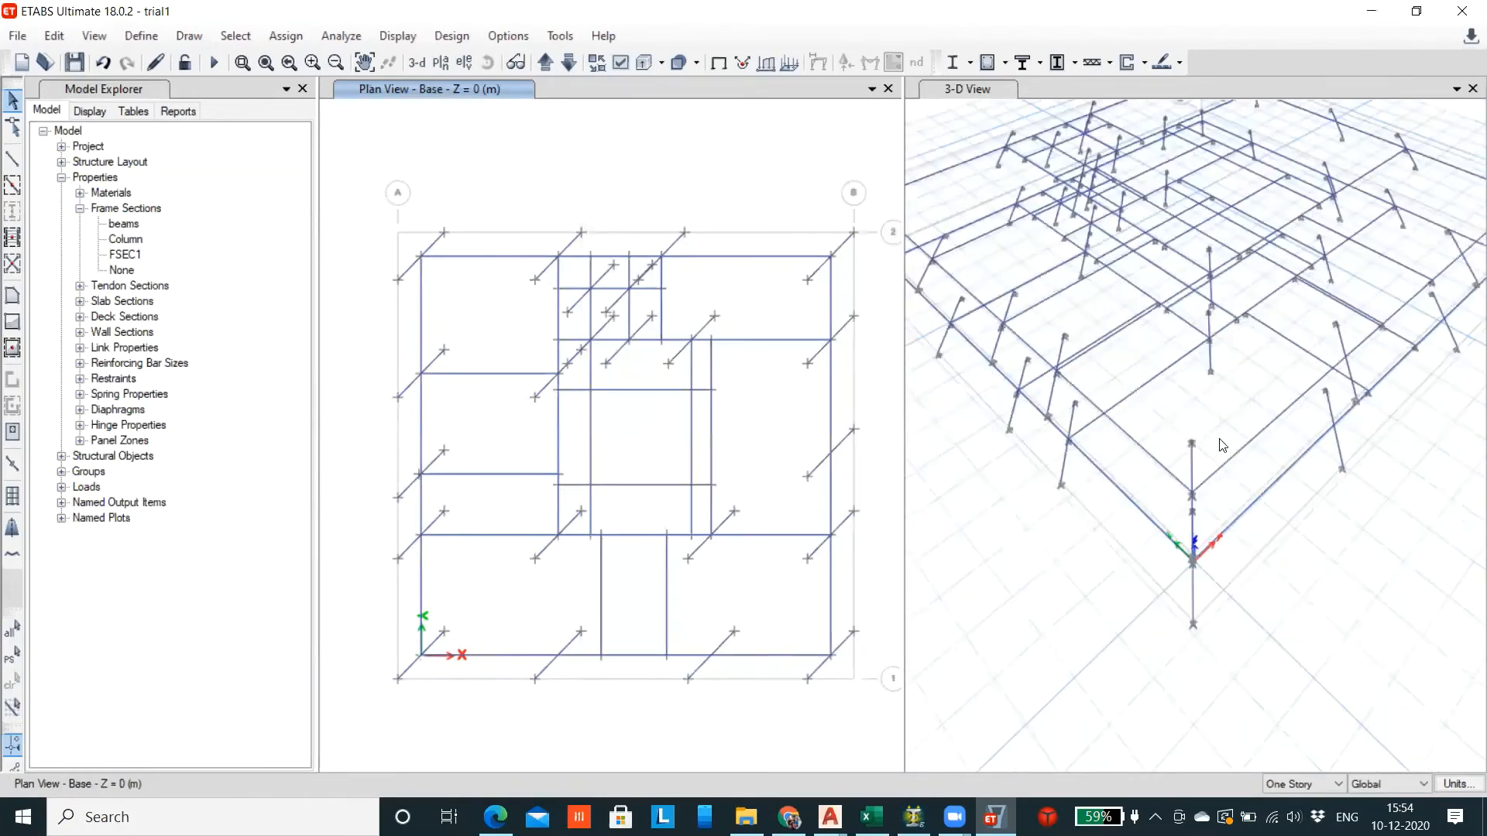
scroll(1222, 445, "down", 3)
middle_click_drag(639, 631, 652, 580)
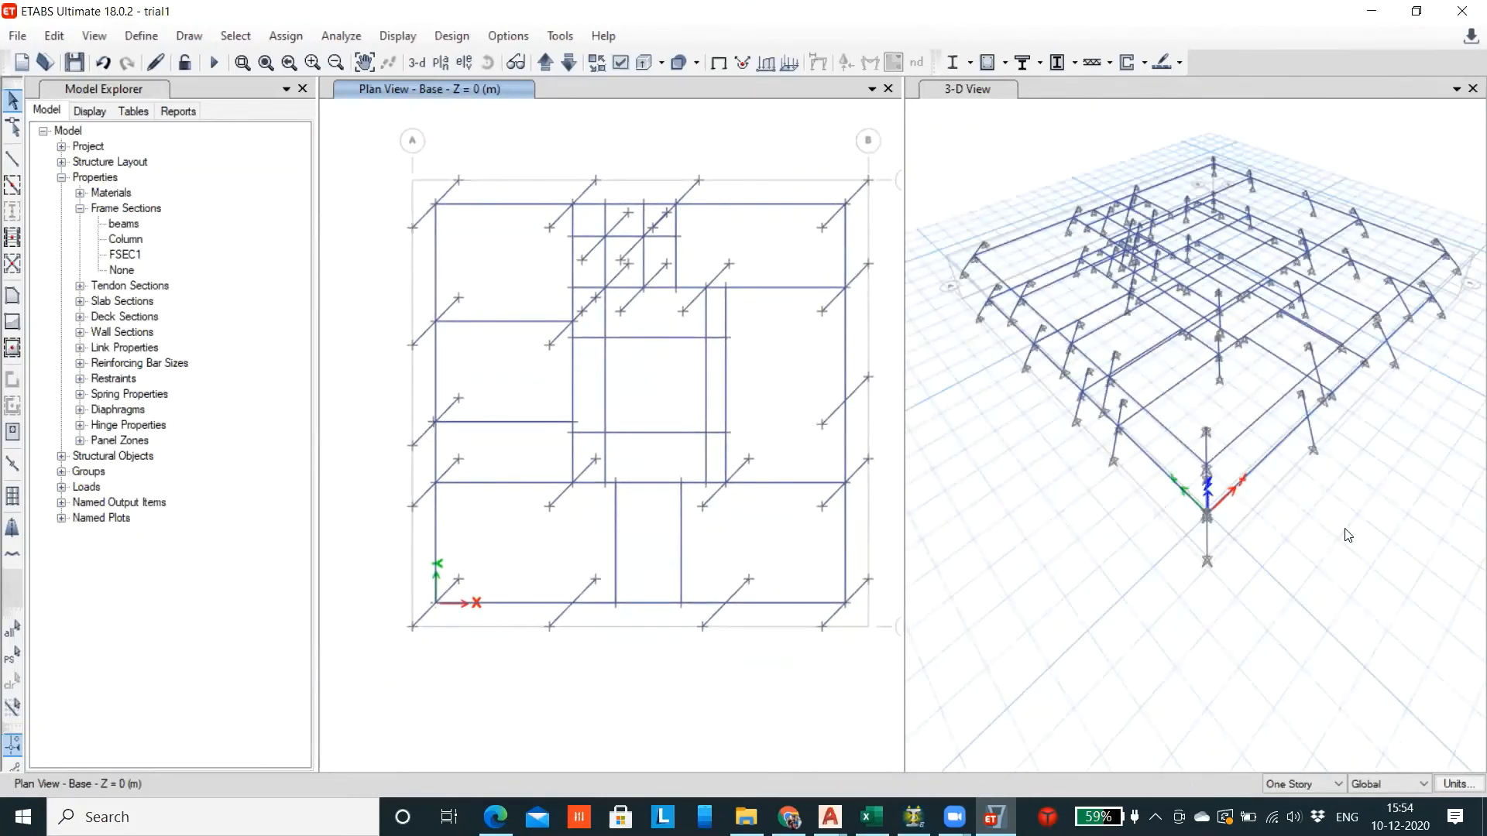
middle_click_drag(1345, 530, 1050, 532, "shift")
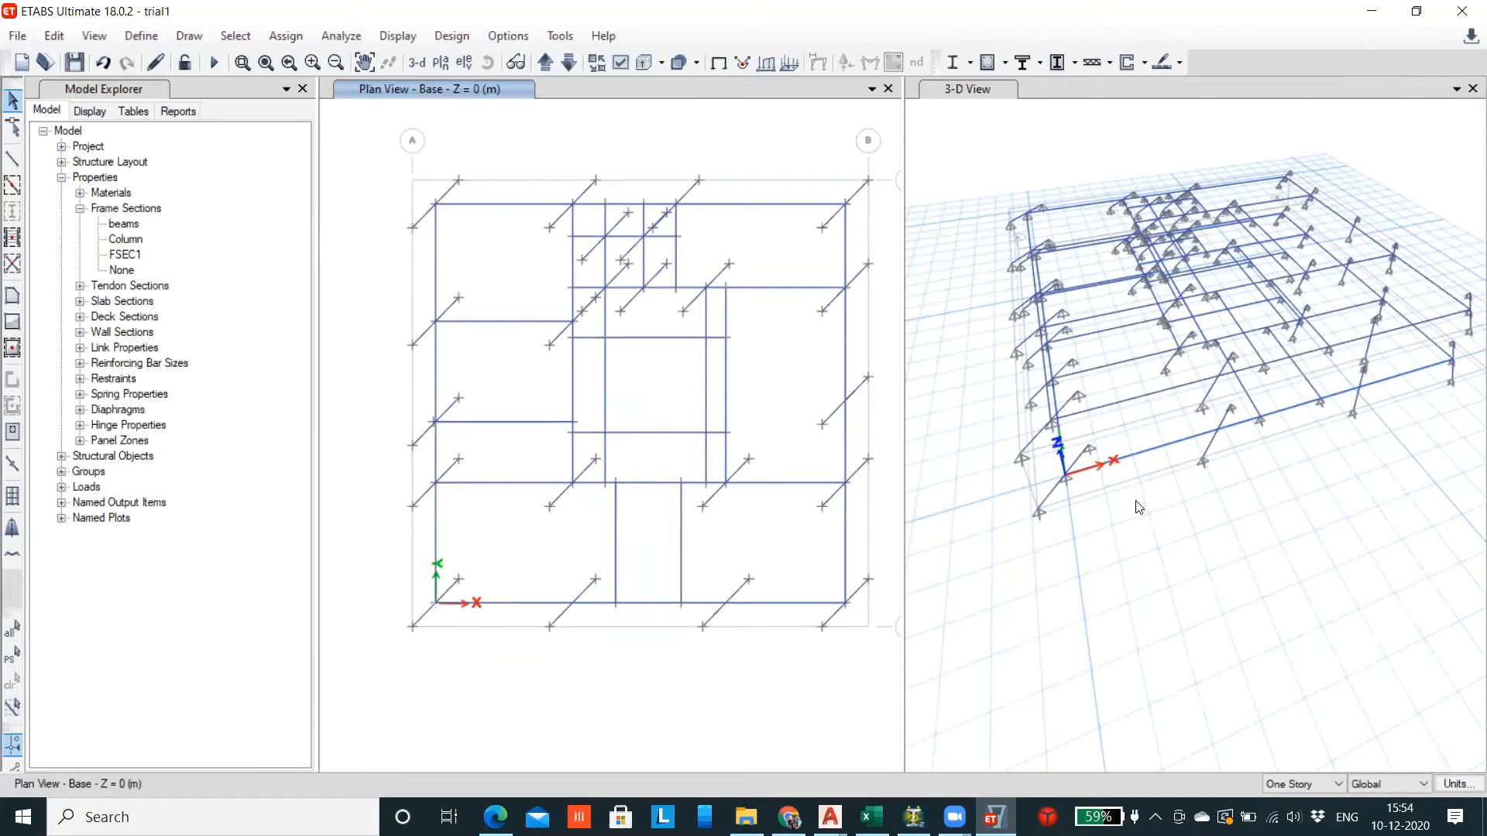
middle_click_drag(1187, 518, 1178, 507, "shift")
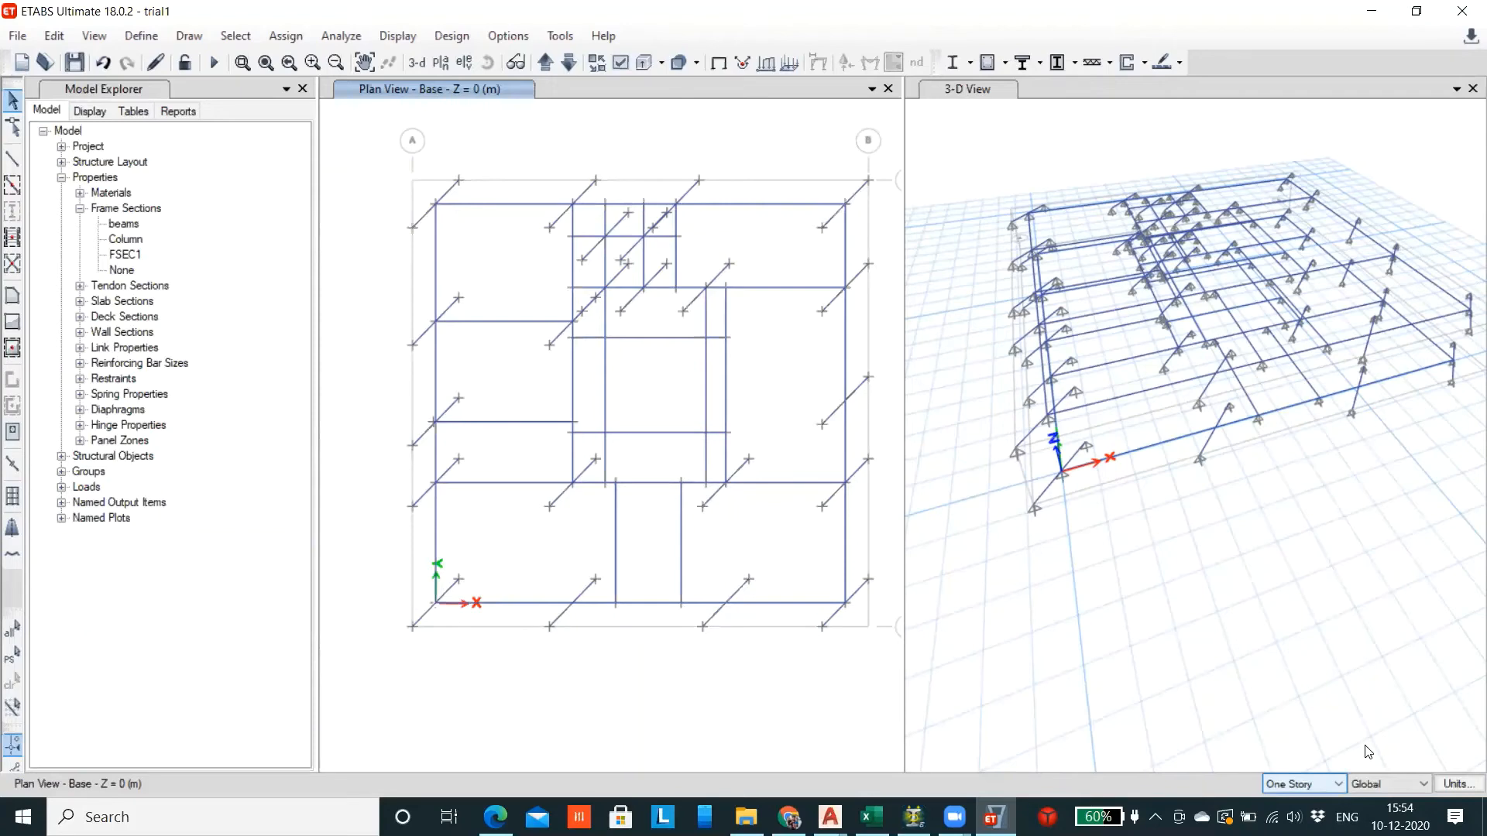
left_click(424, 616)
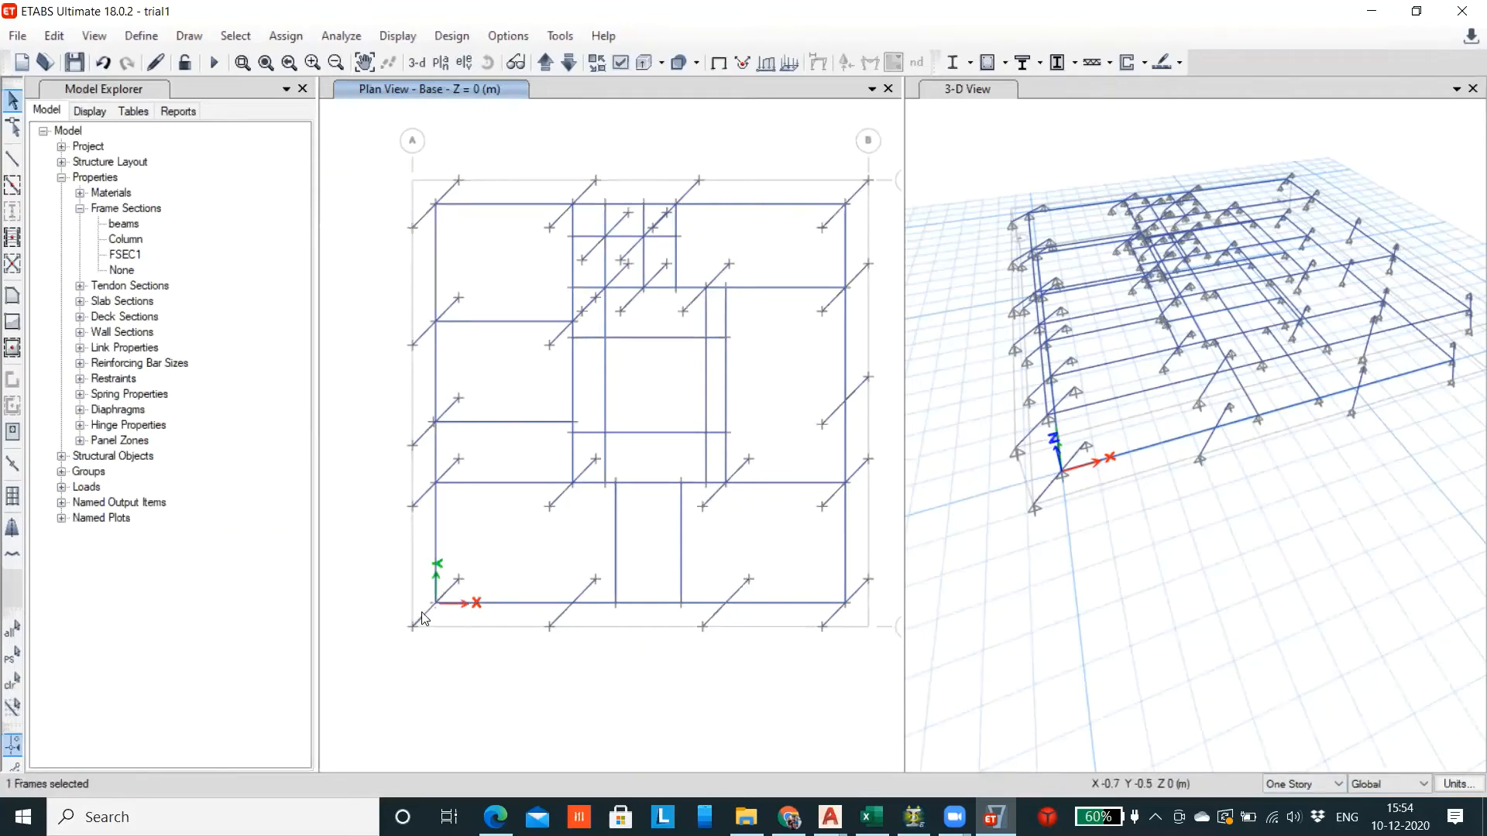
left_click(423, 500)
key("Delete")
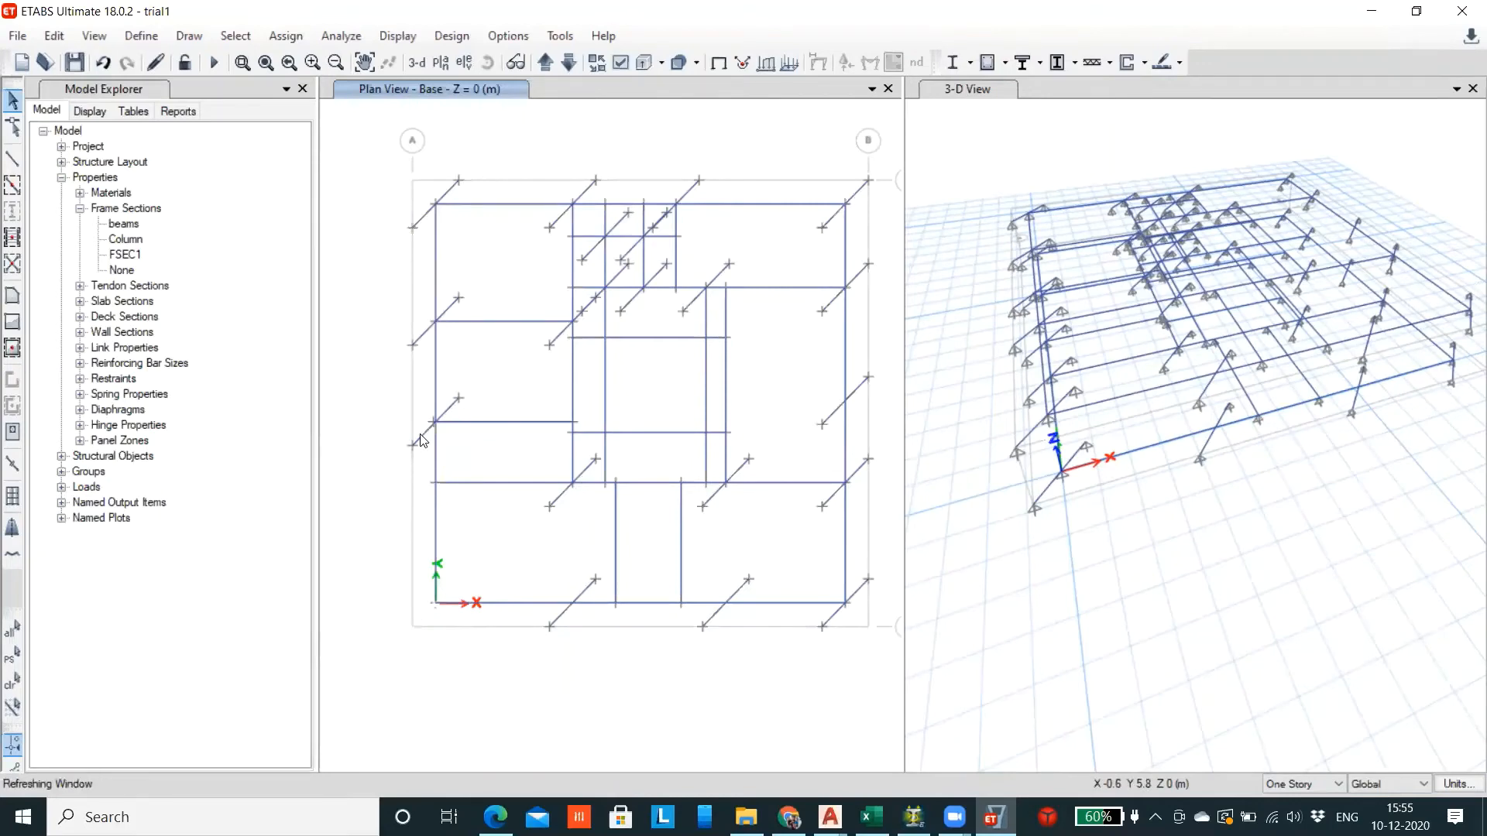
left_click(420, 441)
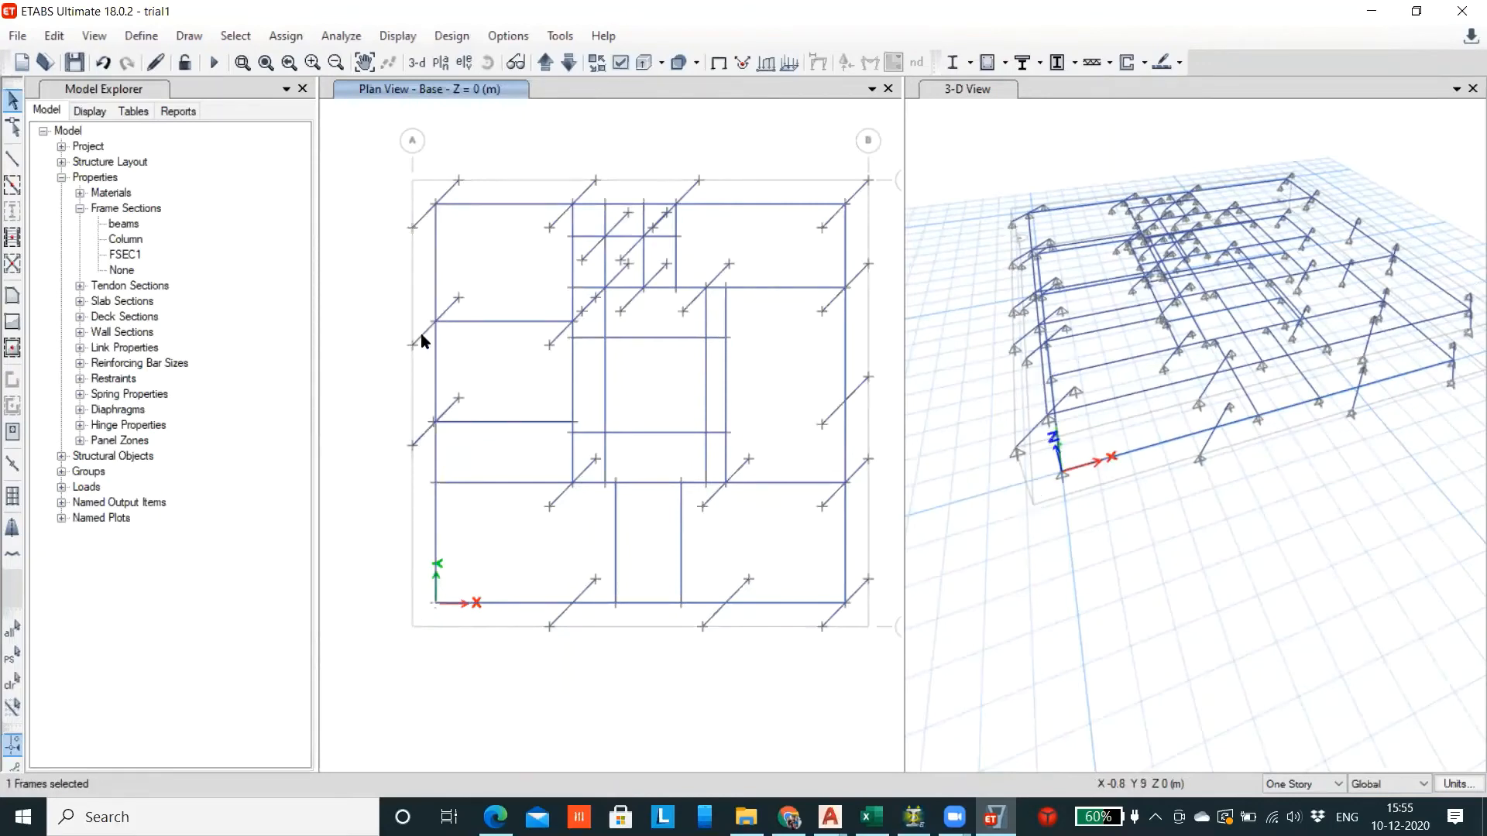
key("Delete")
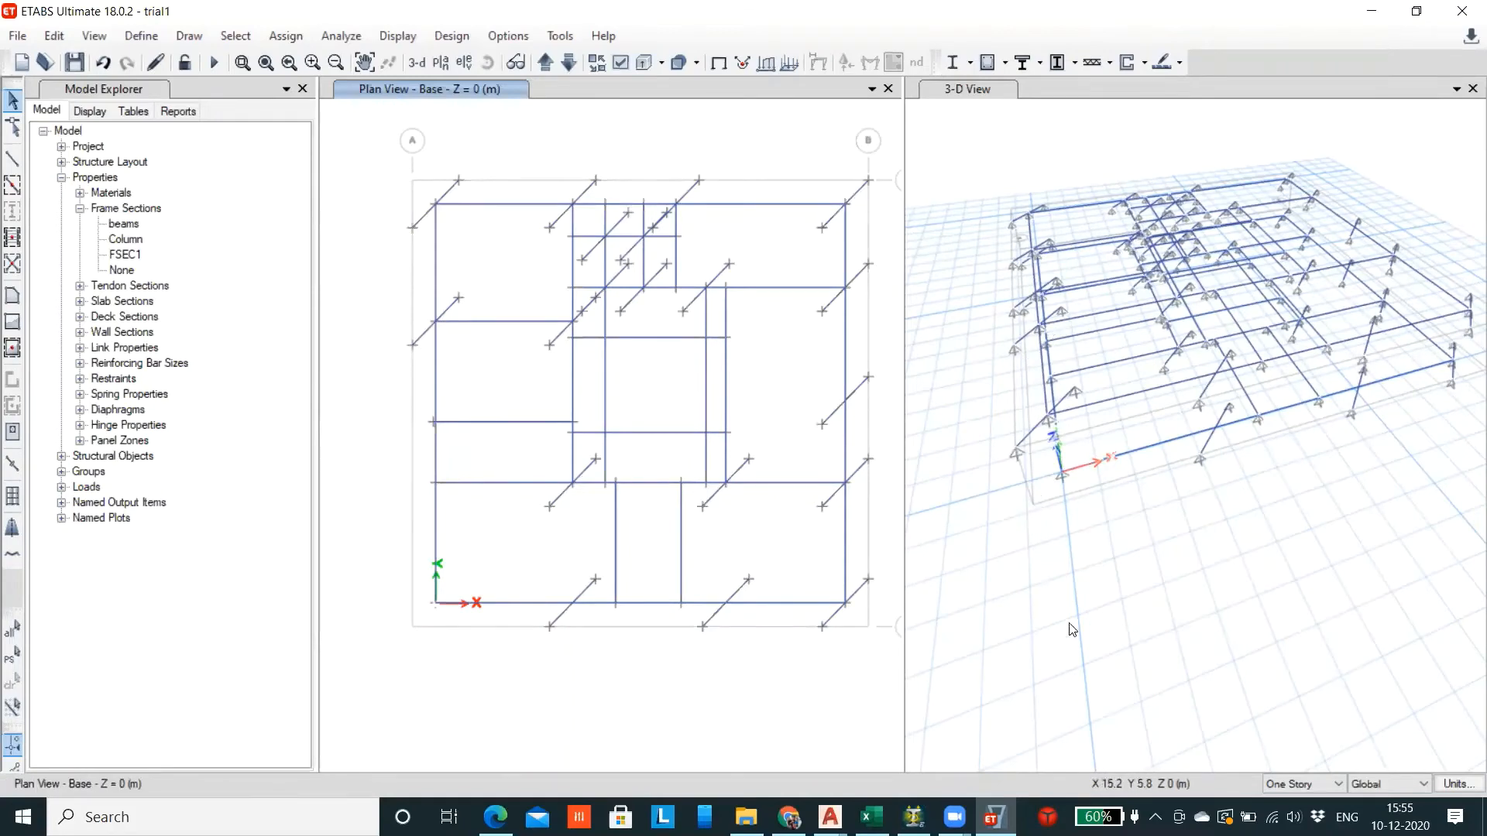
Delete the remaining diagonal frames around the Base plan's perimeter and most of the interior ones
middle_click_drag(1033, 563, 1069, 581, "shift")
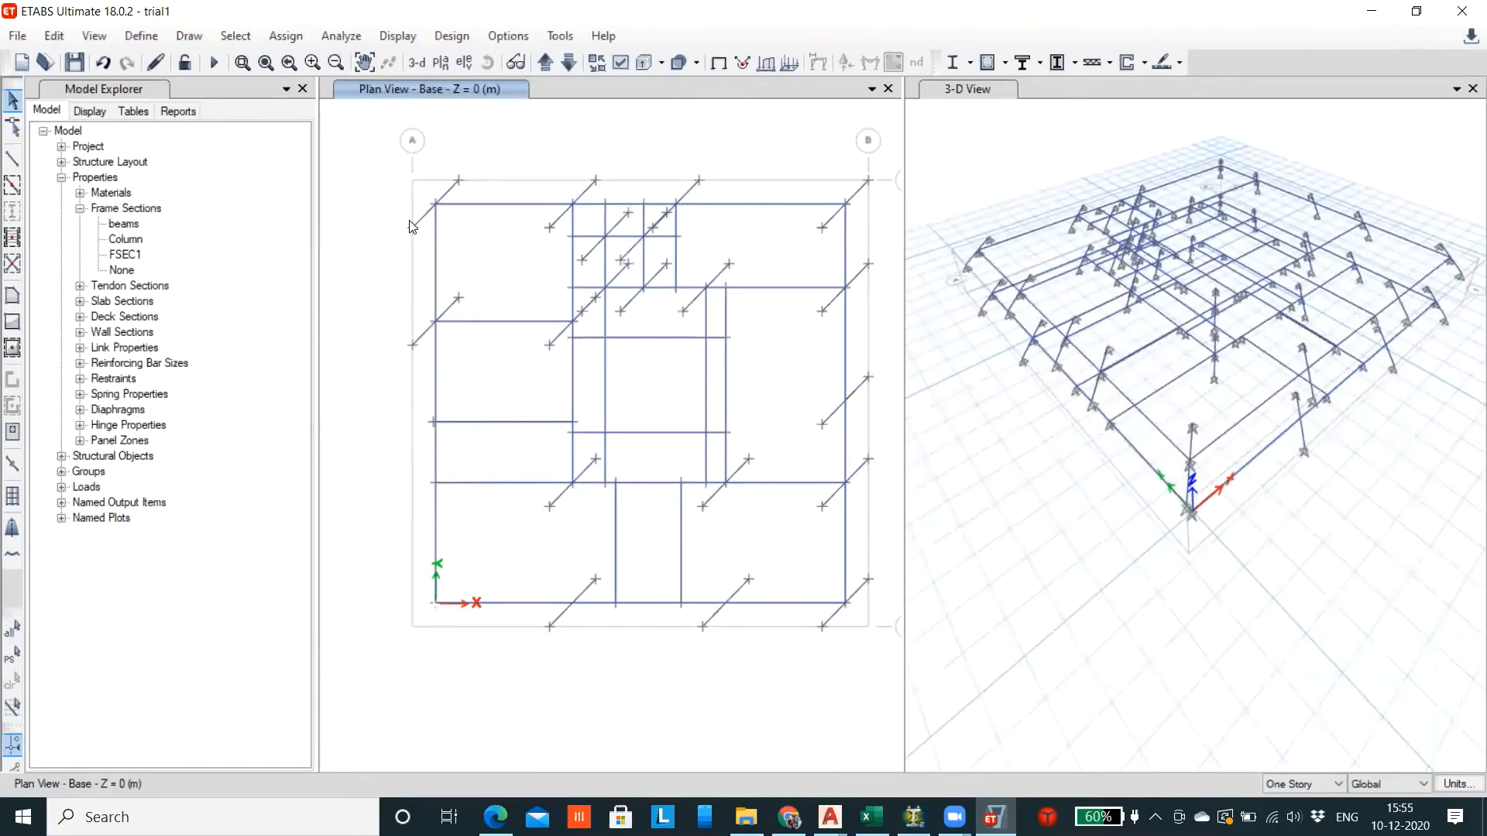
left_click(596, 189)
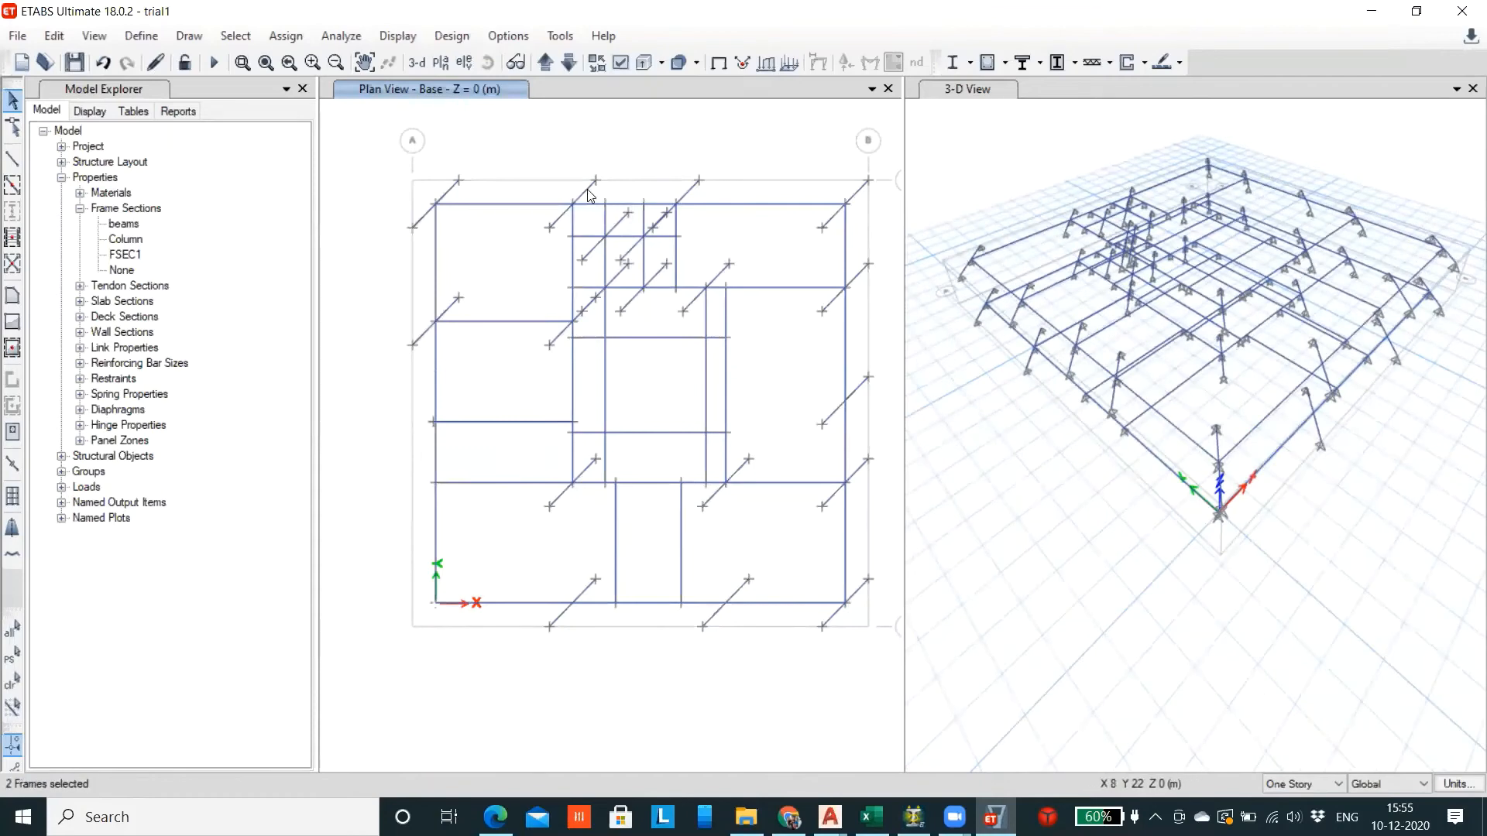
left_click(590, 254)
left_click(667, 212)
left_click(685, 194)
left_click(659, 274)
left_click(615, 278)
left_click(834, 215)
left_click(855, 276)
left_click(855, 465)
left_click(860, 590)
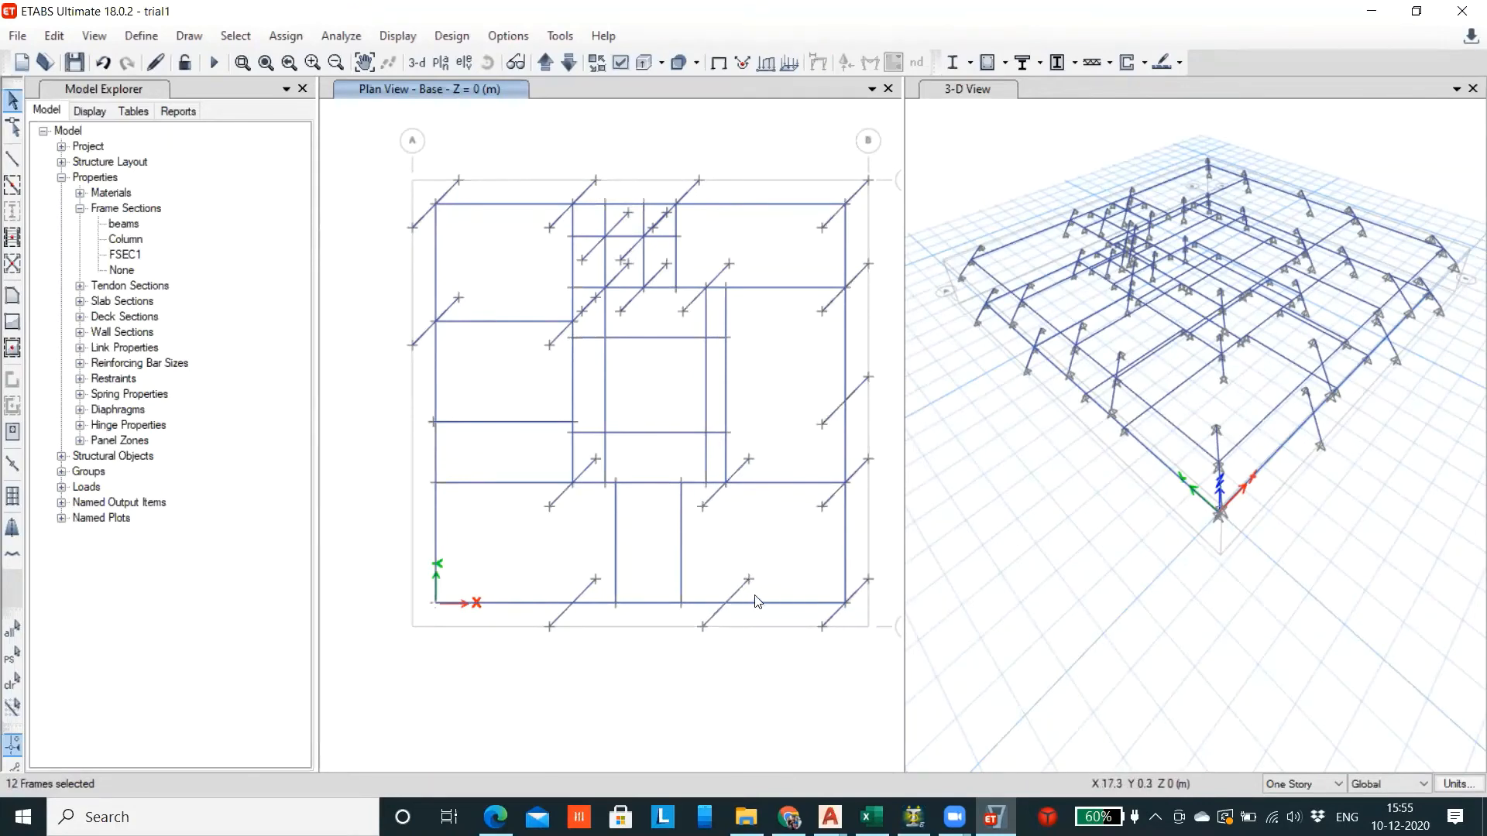
left_click(738, 468)
left_click(587, 469)
key("Delete")
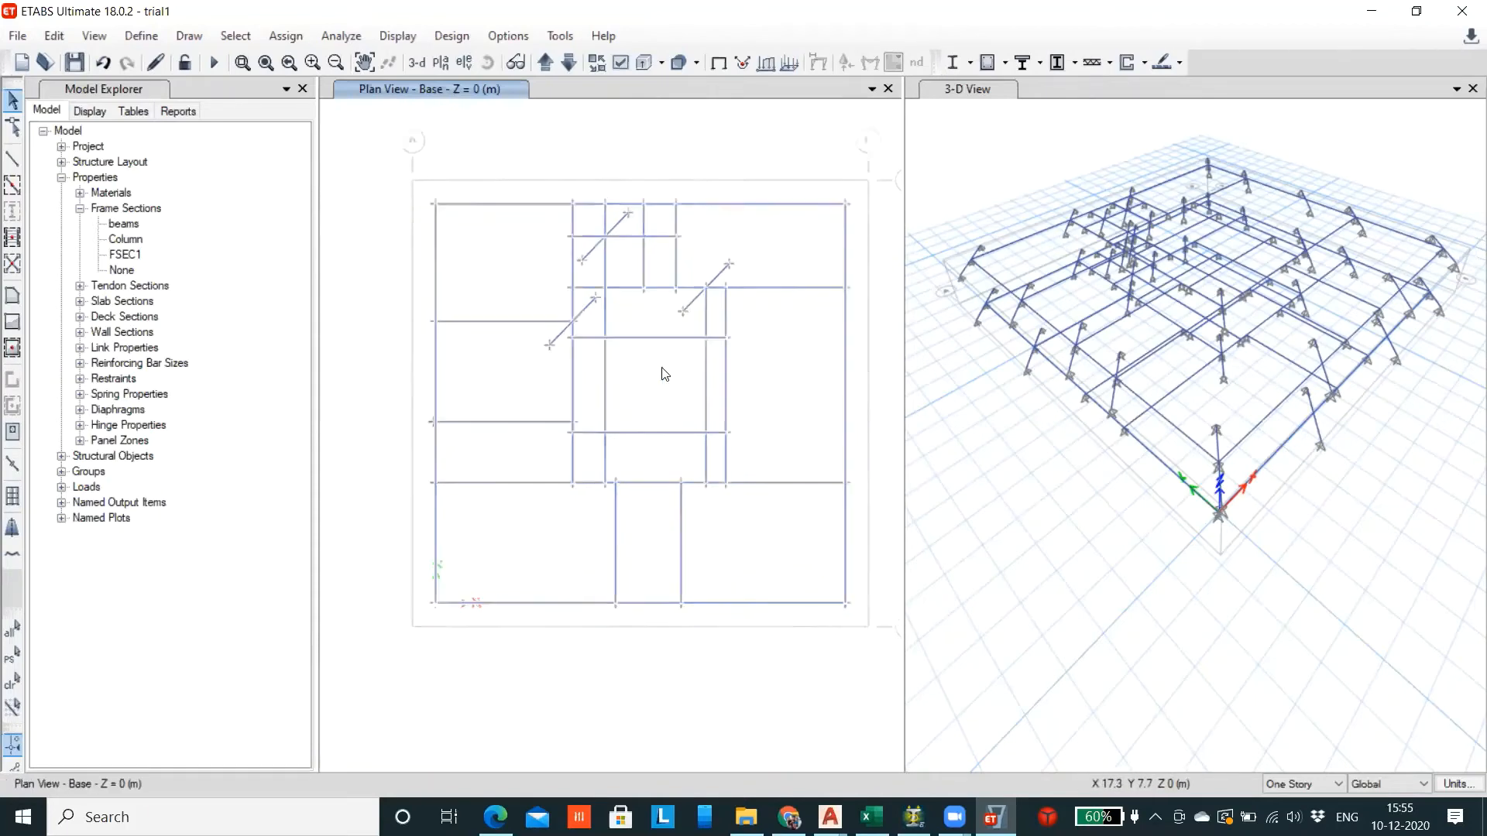
Delete the last three interior diagonal frames from the Base plan, leaving only the straight beams
left_click(579, 273)
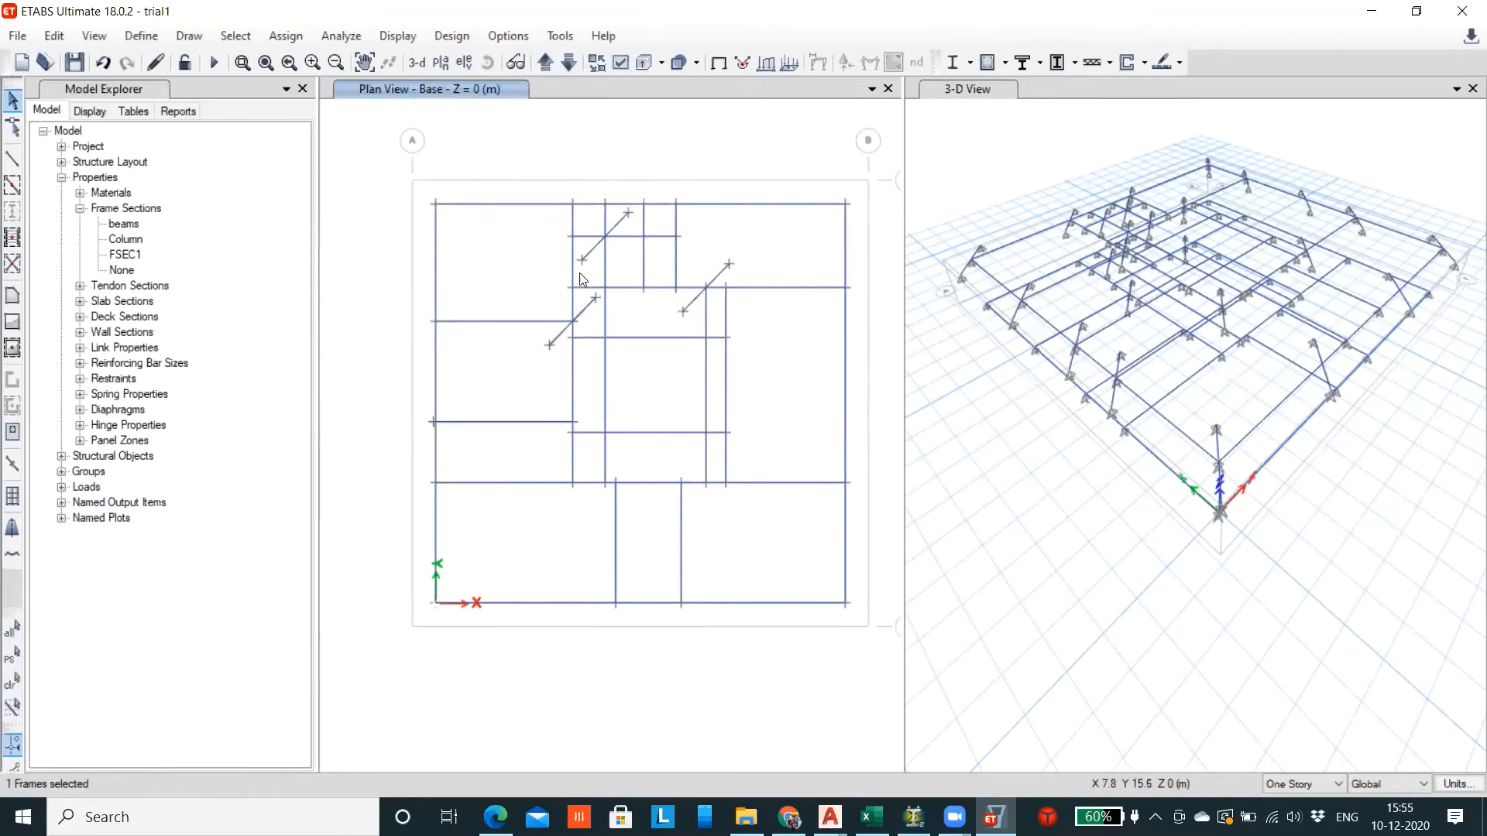
left_click(614, 227)
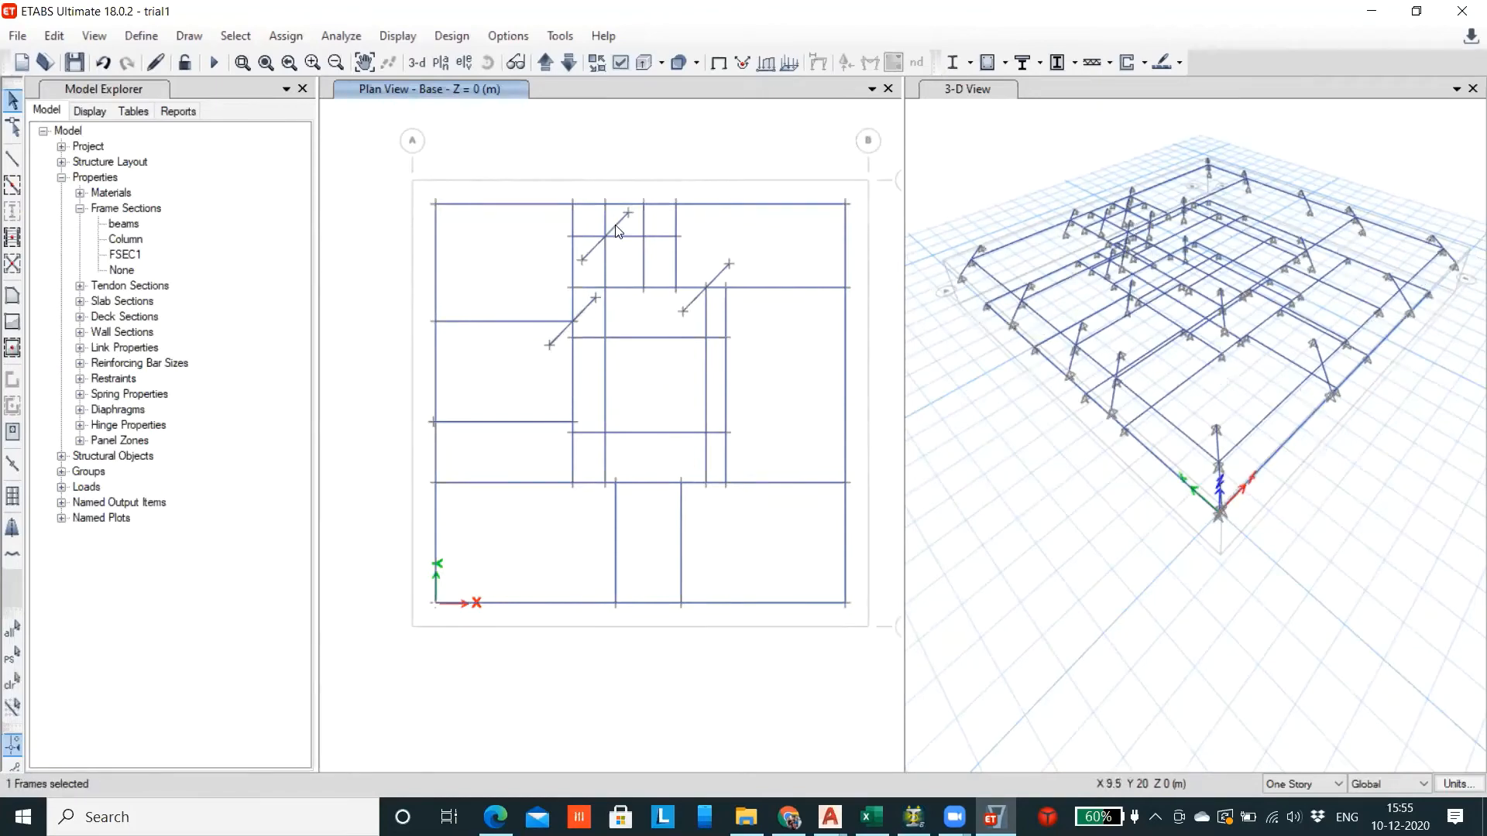
left_click(716, 278)
key("Delete")
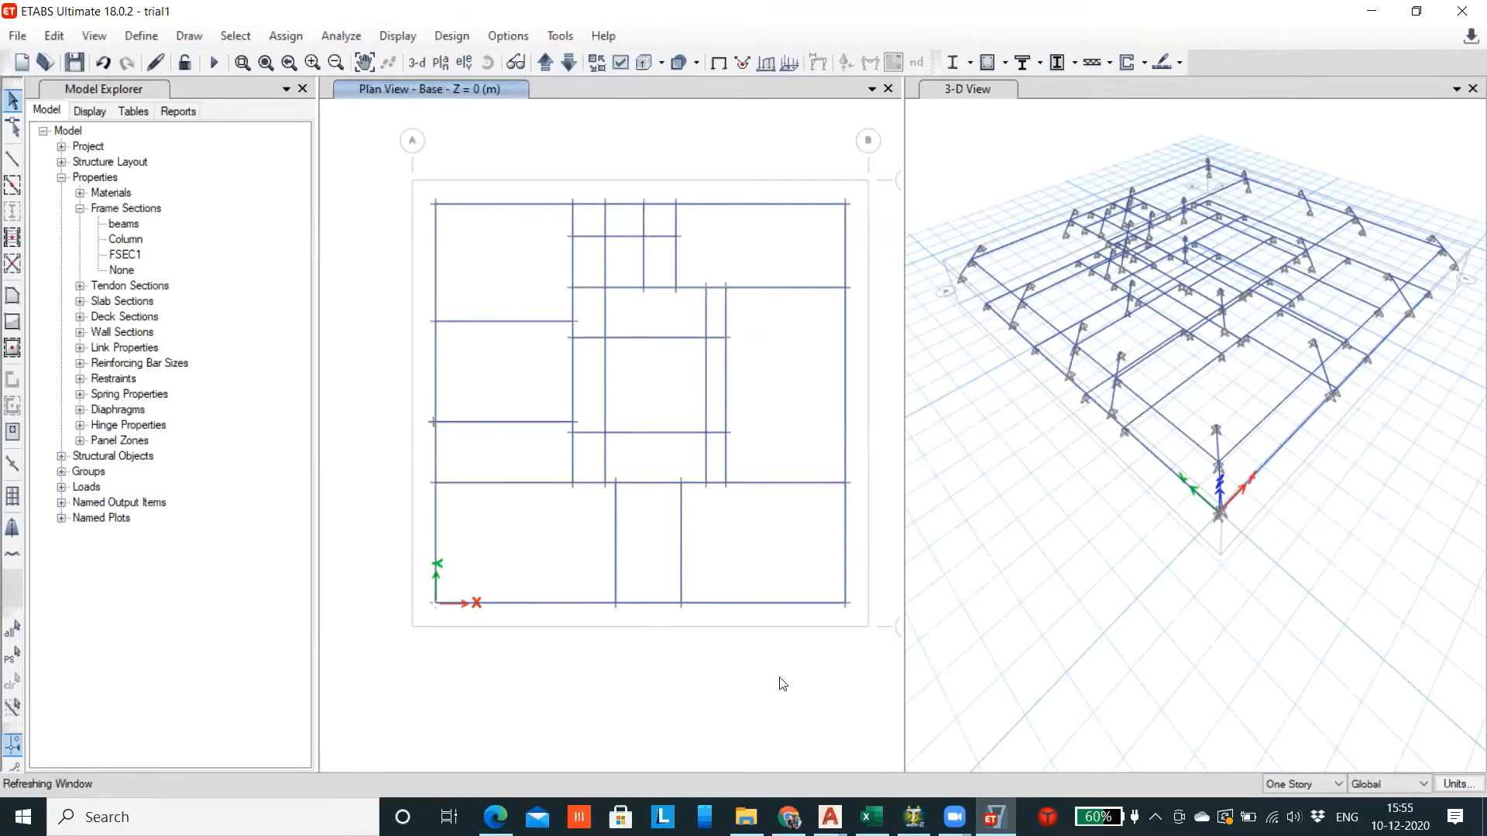
scroll(655, 516, "up", 2)
scroll(654, 516, "down", 4)
scroll(655, 517, "up", 2)
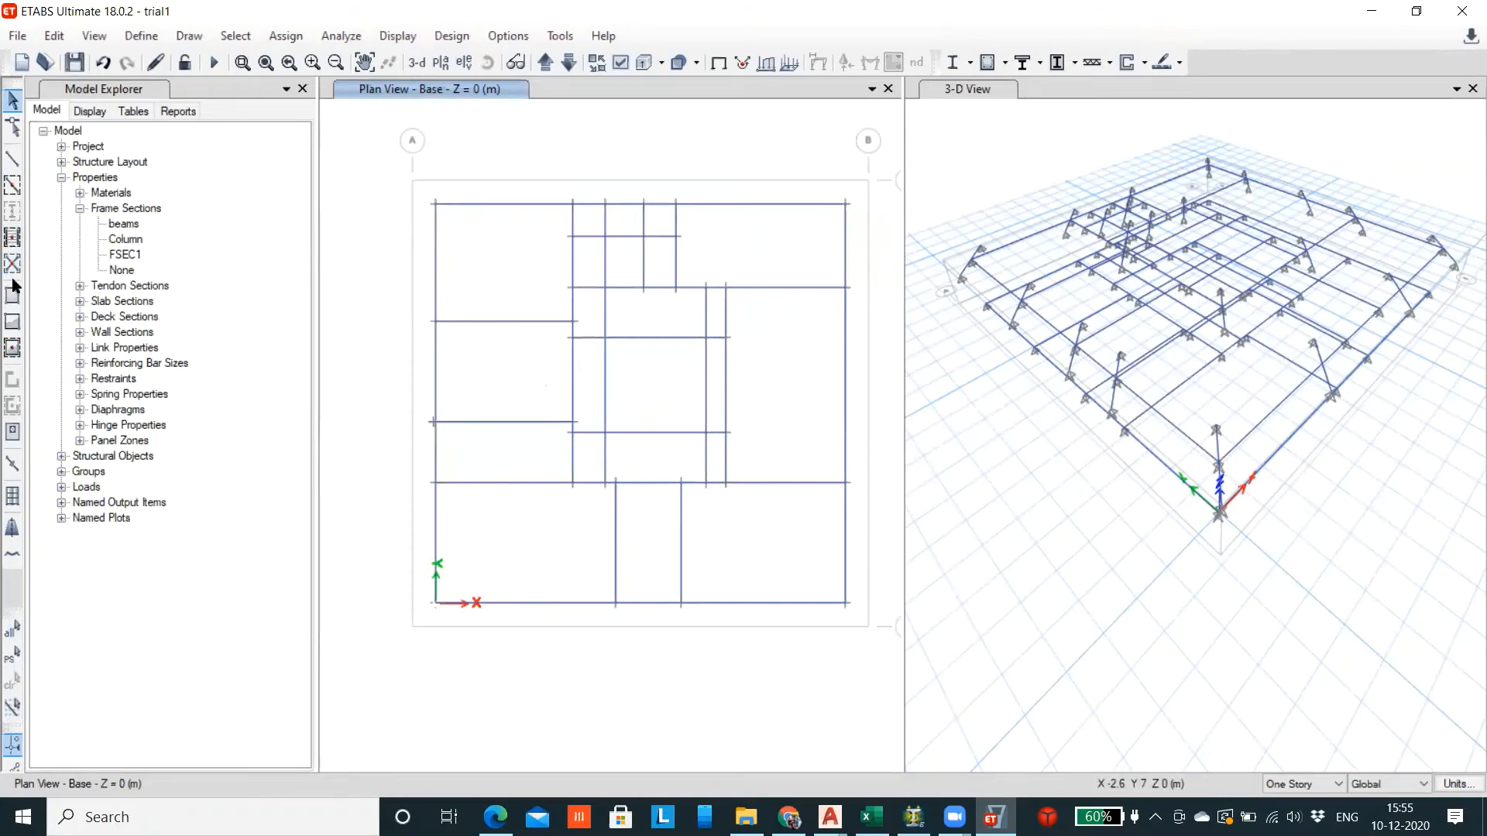
left_click(13, 186)
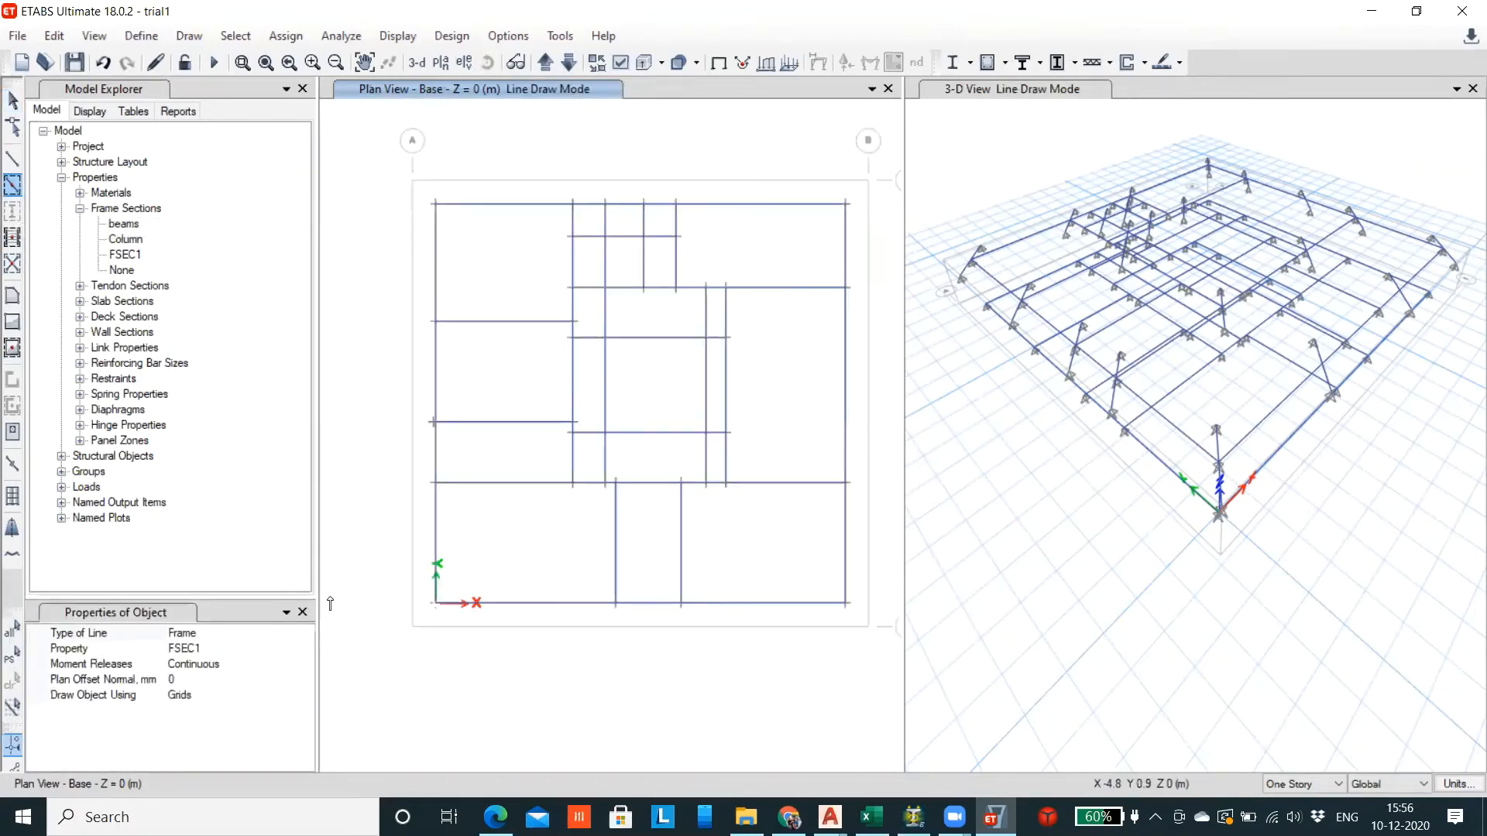
left_click(210, 655)
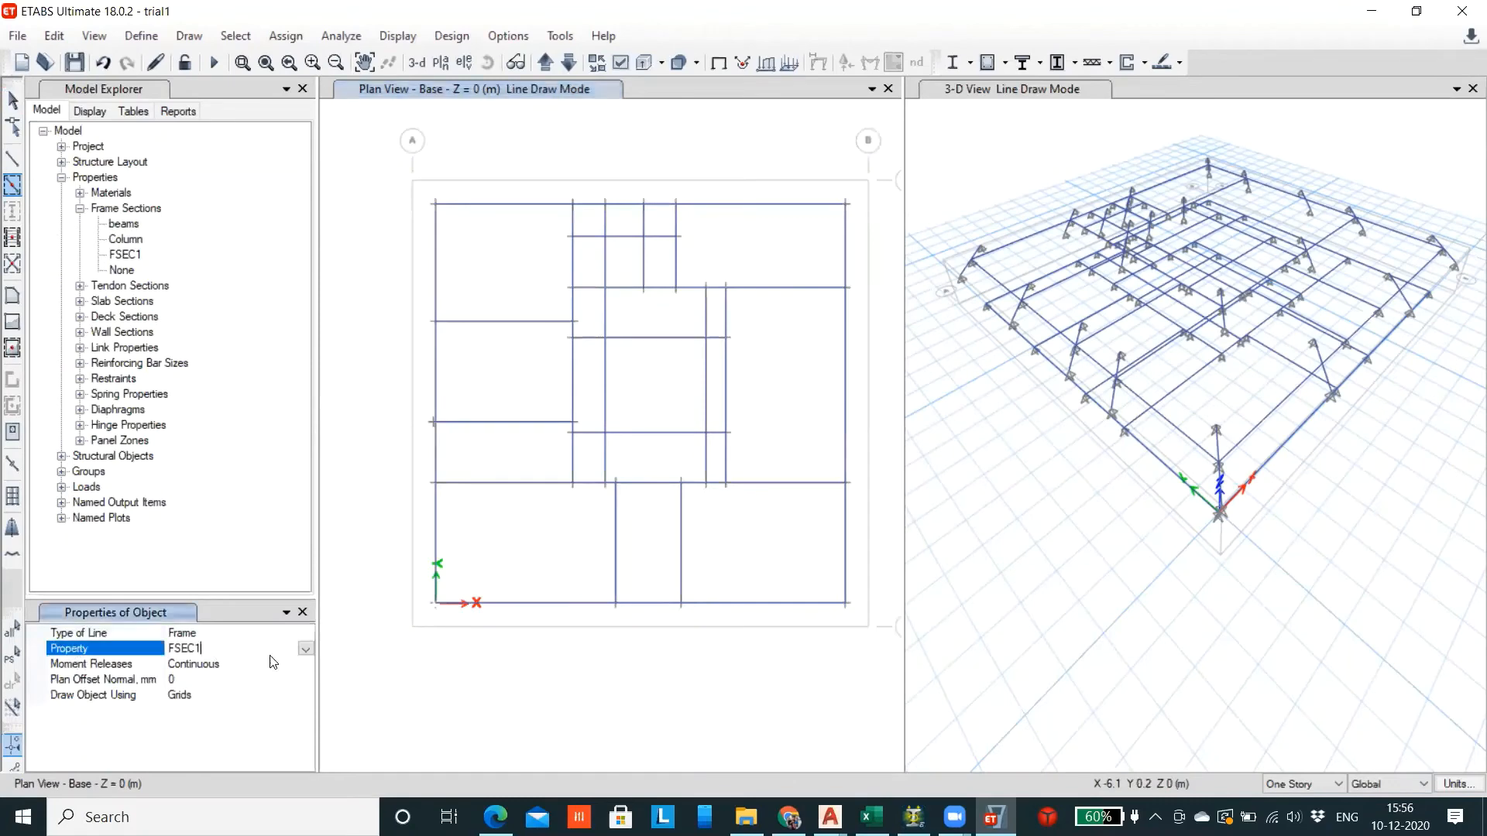
left_click(211, 654)
left_click(202, 681)
Show the Story1 plan and start quick column drawing with the Column section property
left_click(545, 62)
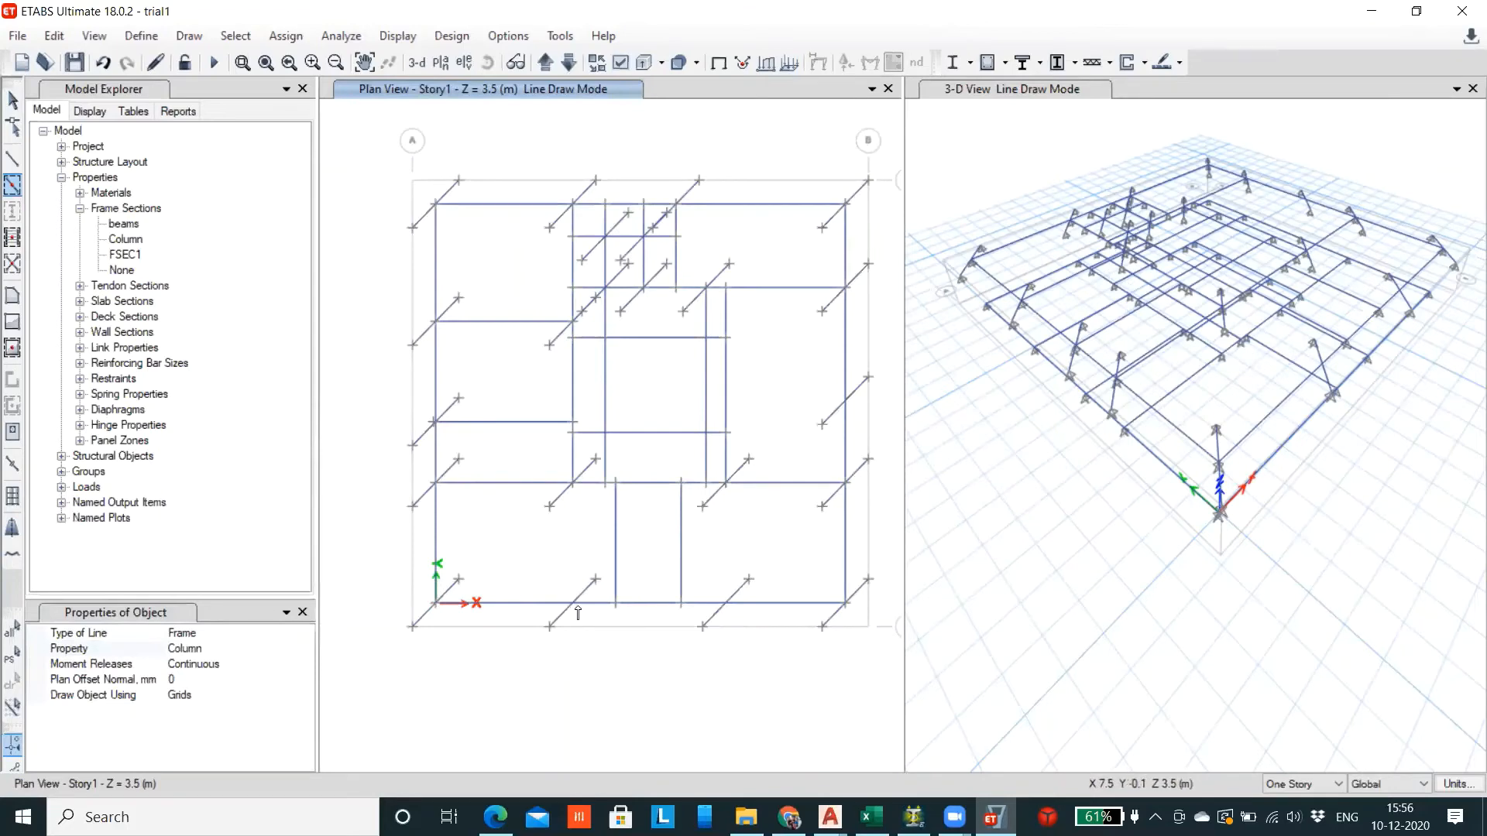
scroll(569, 606, "up", 2)
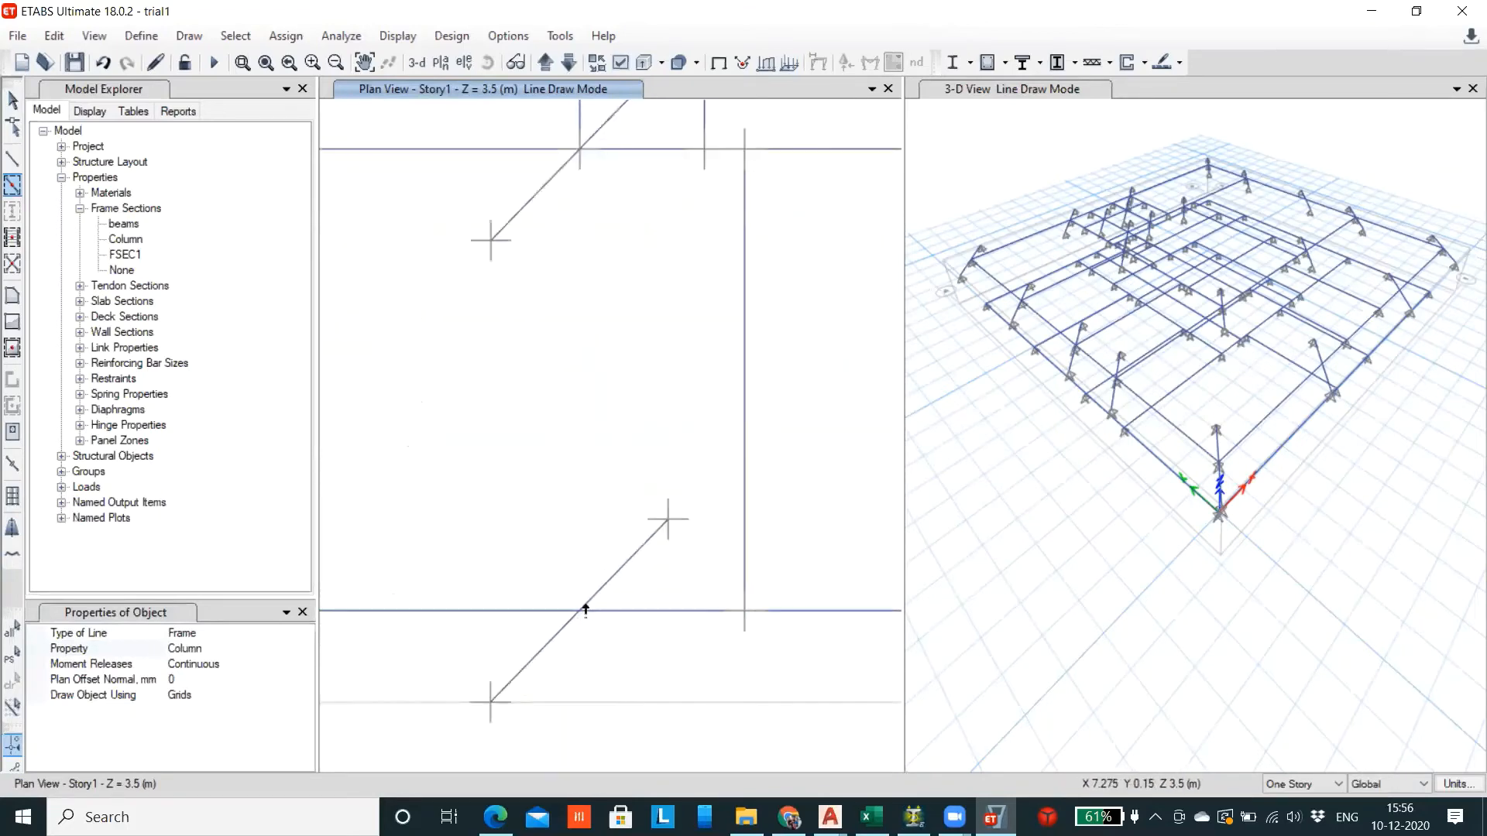
scroll(579, 614, "down", 3)
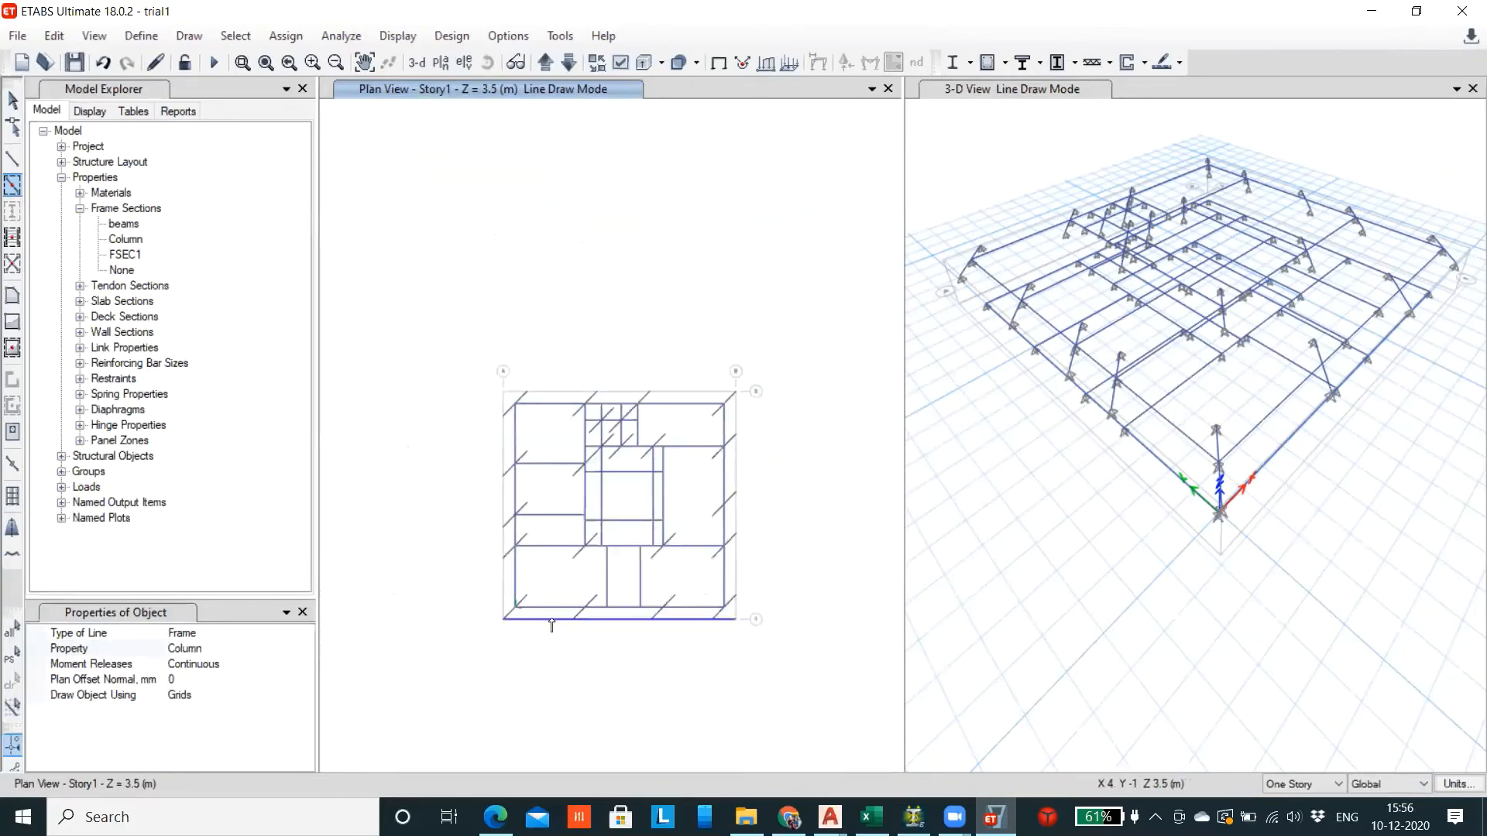
scroll(410, 579, "up", 3)
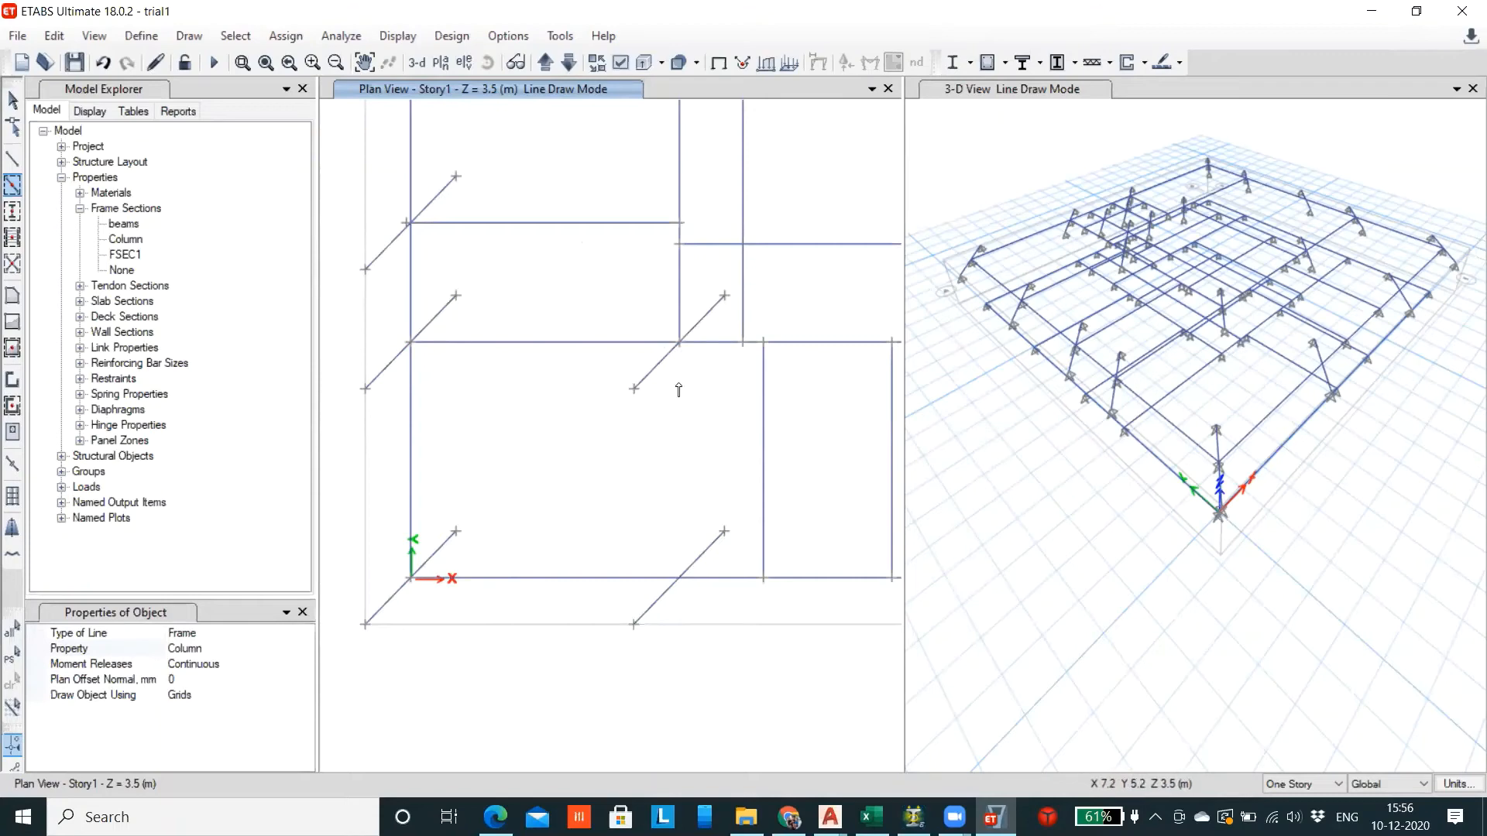
scroll(697, 368, "up", 2)
scroll(699, 369, "down", 3)
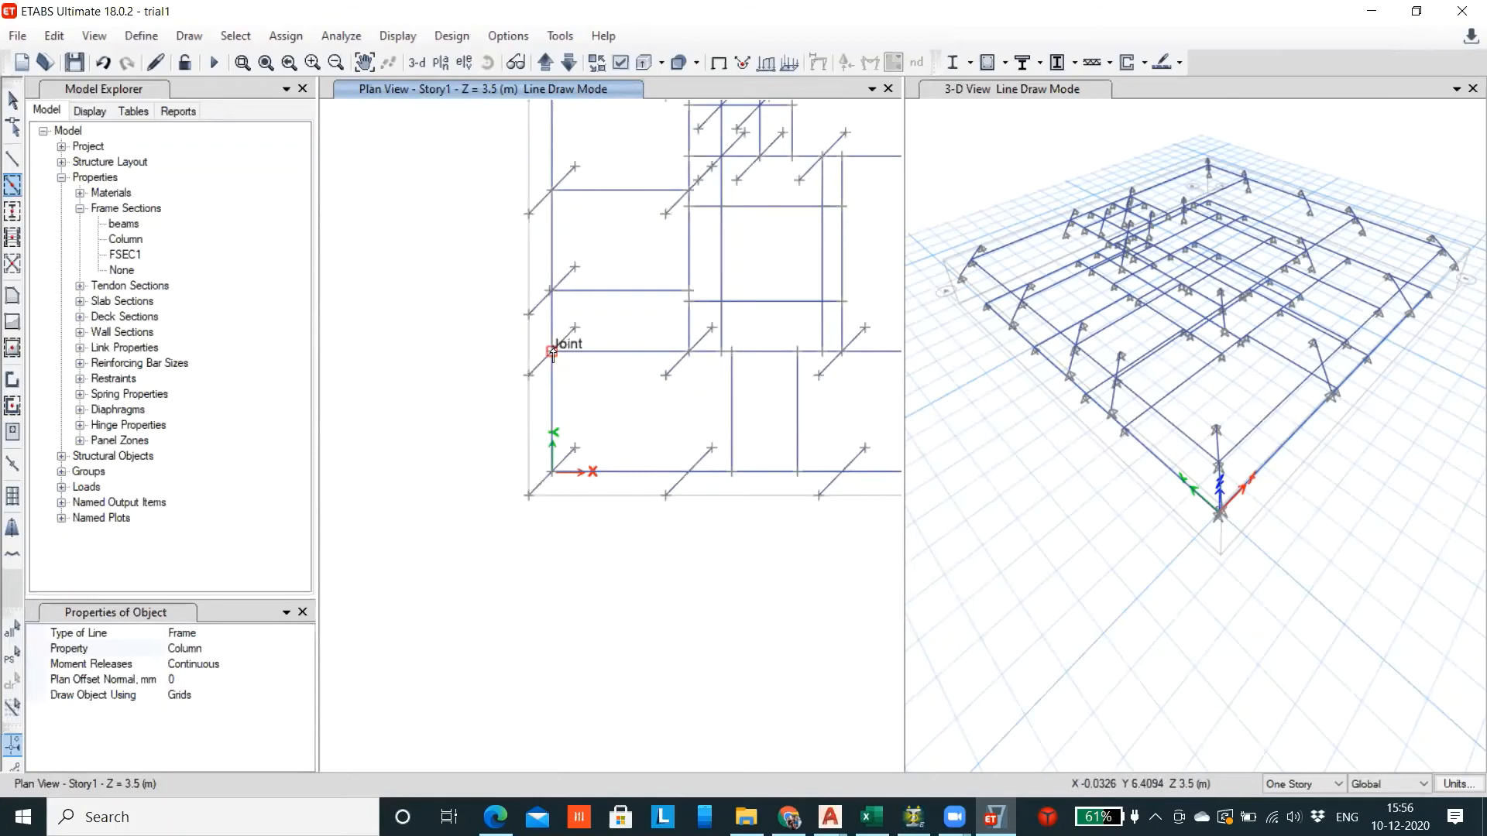
left_click(12, 210)
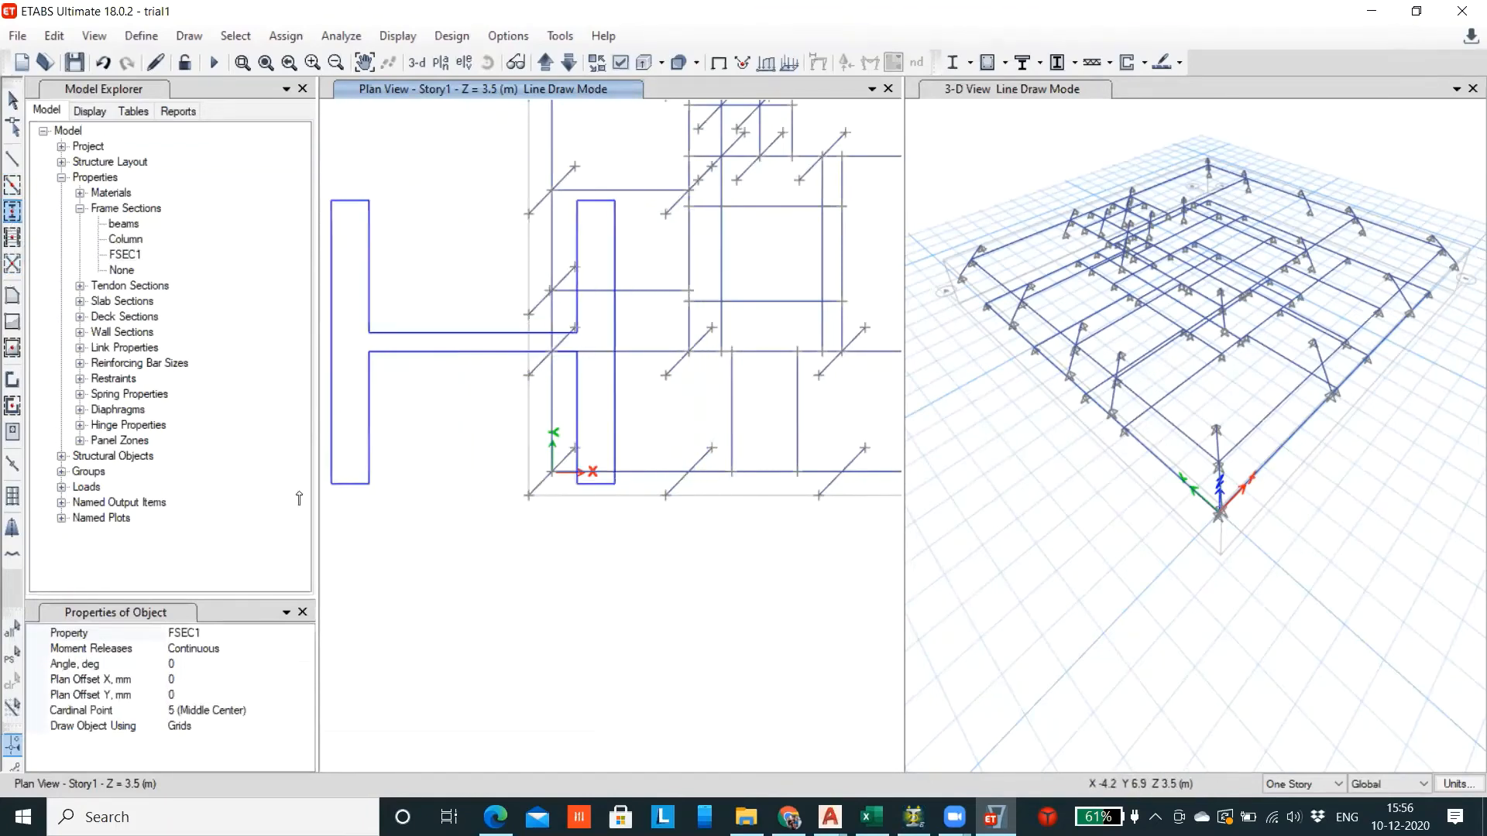
left_click(226, 650)
left_click(251, 635)
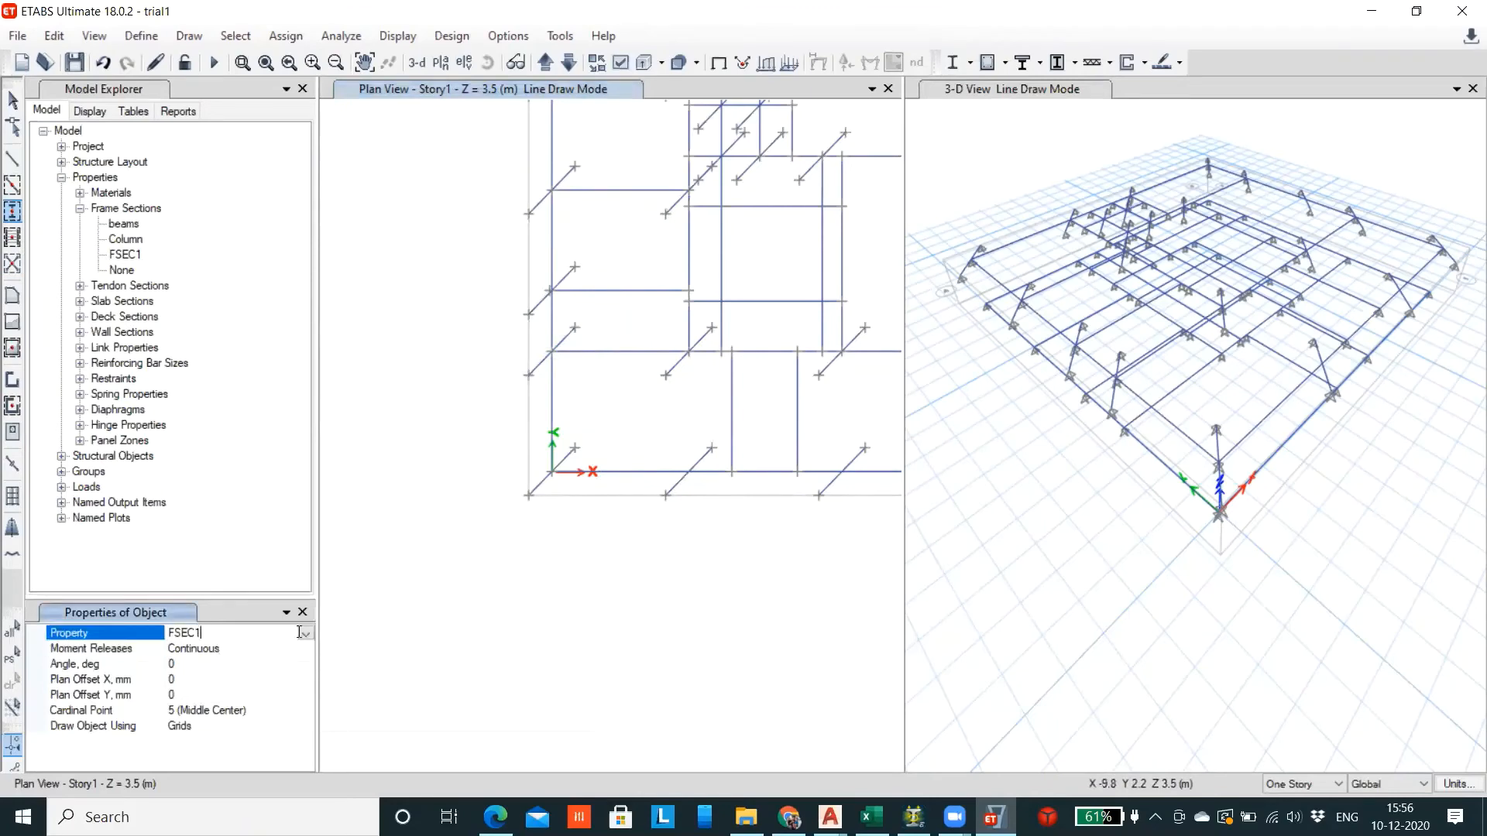
left_click(305, 634)
left_click(305, 634)
left_click(305, 635)
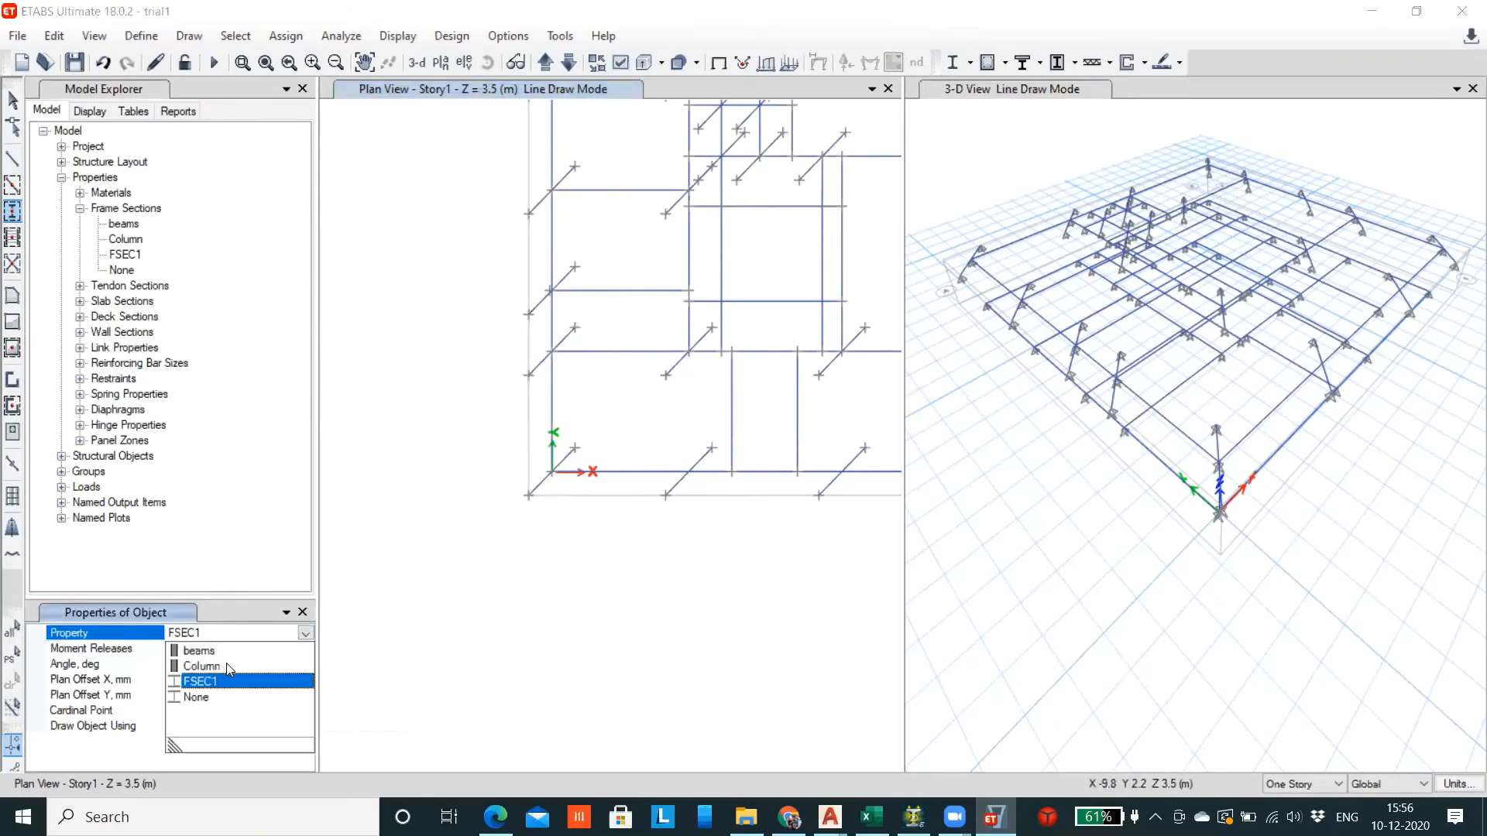
left_click(203, 666)
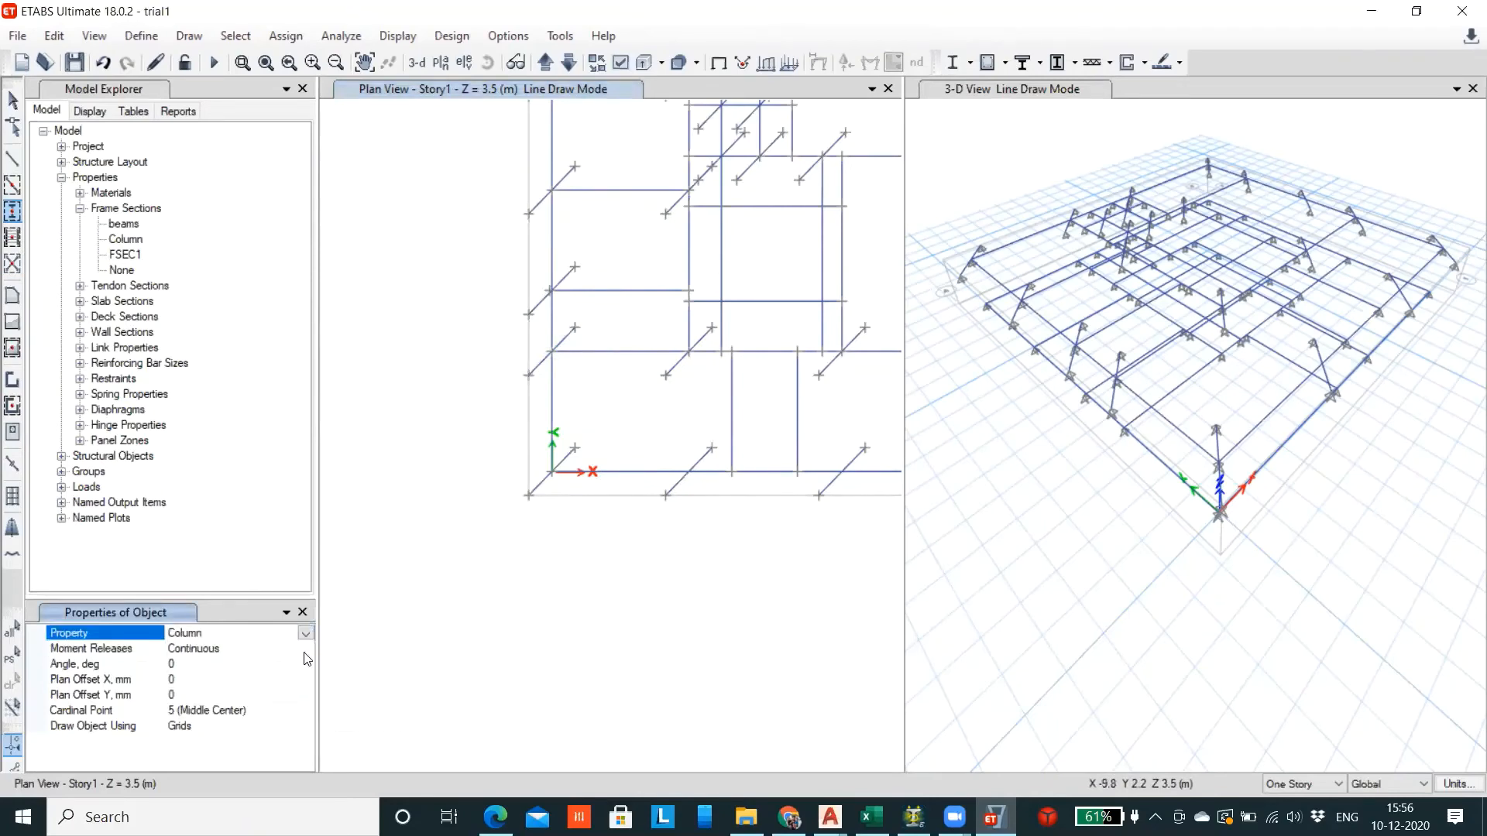
Place columns on Story1 at the four beam intersections bounding the bay at the origin corner
left_click(552, 353)
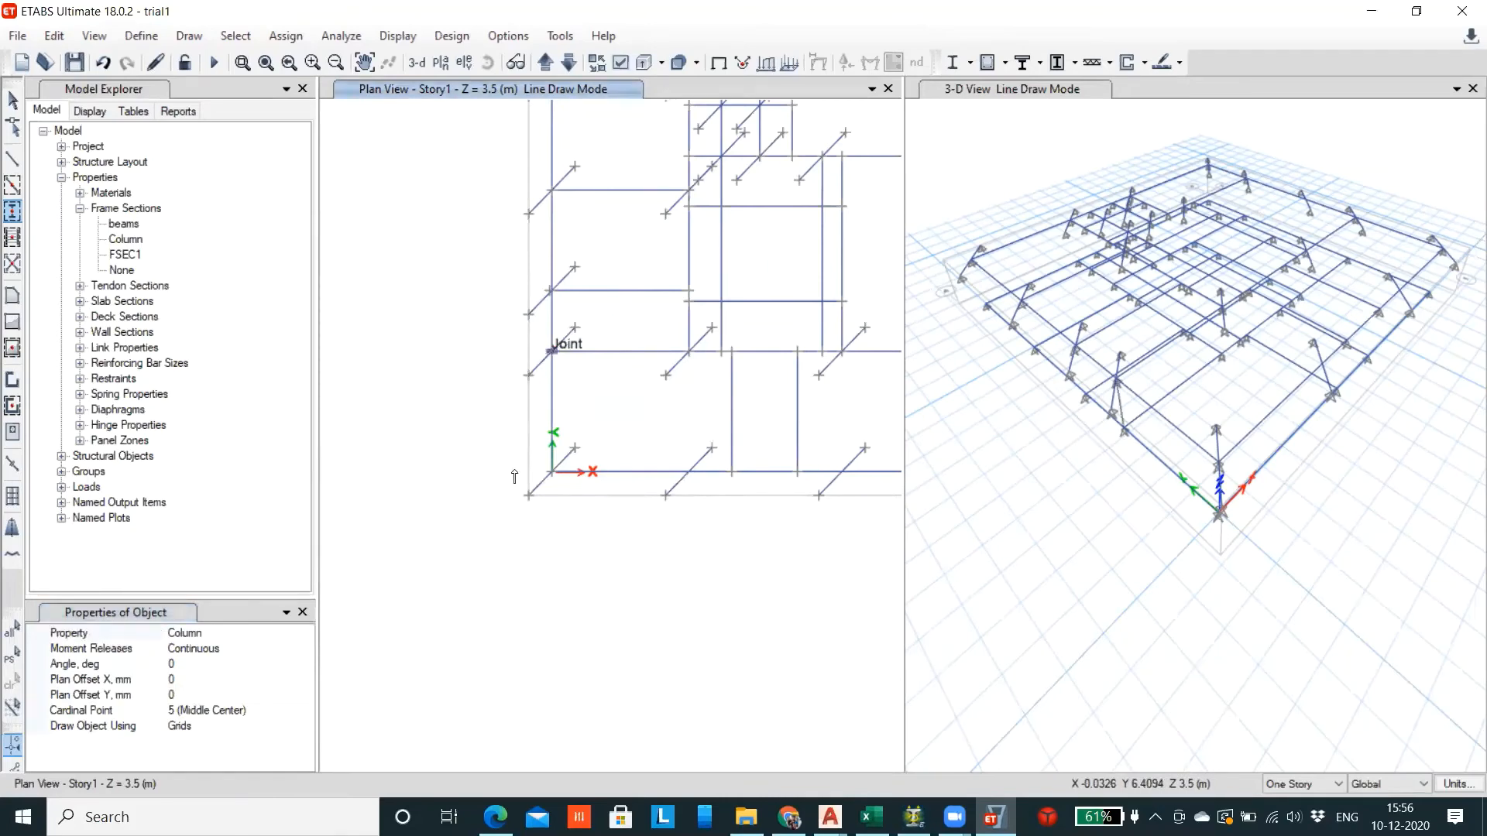
scroll(550, 471, "up", 5)
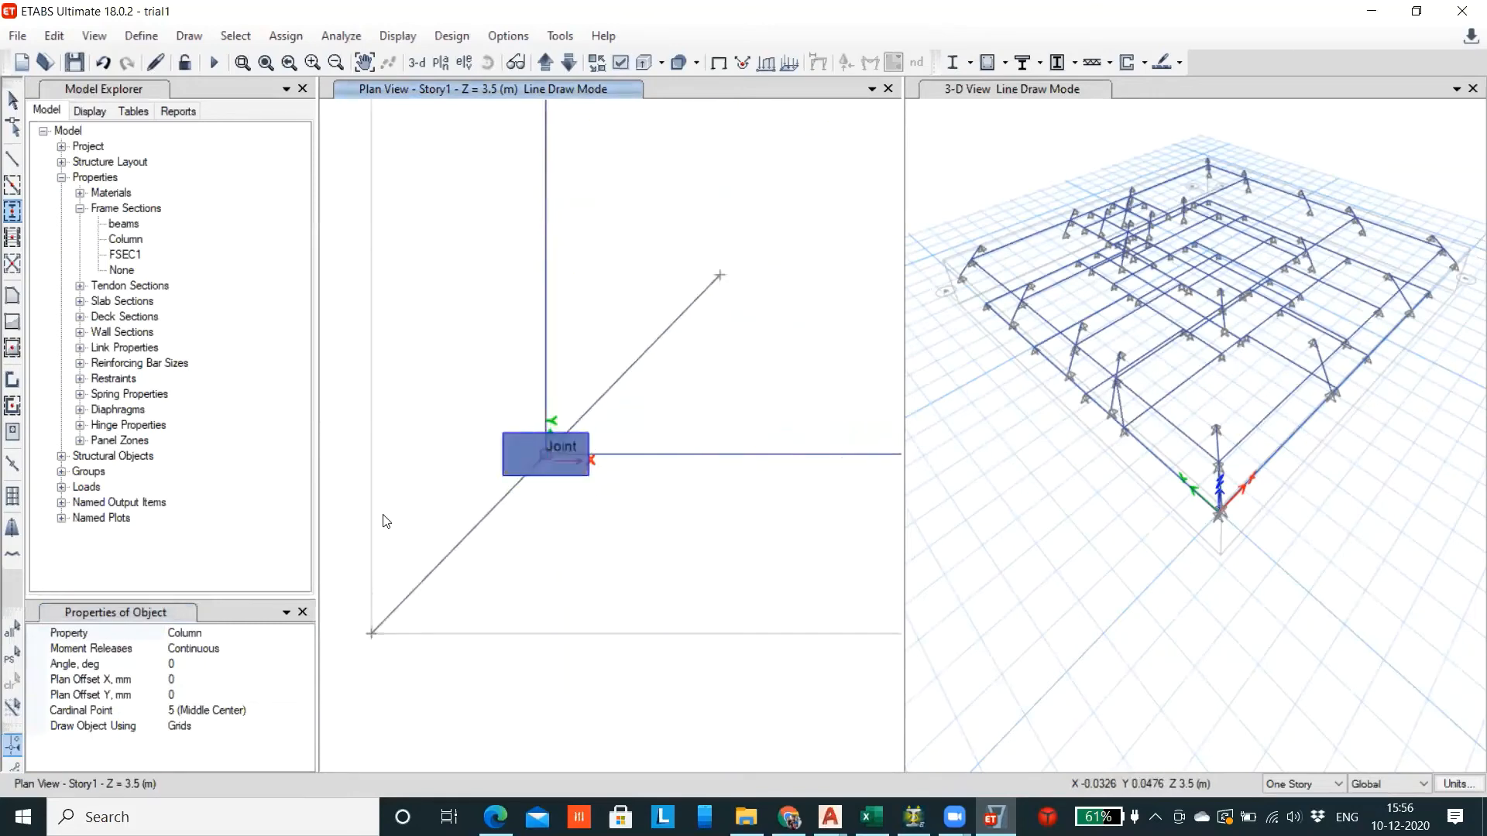
scroll(487, 505, "down", 5)
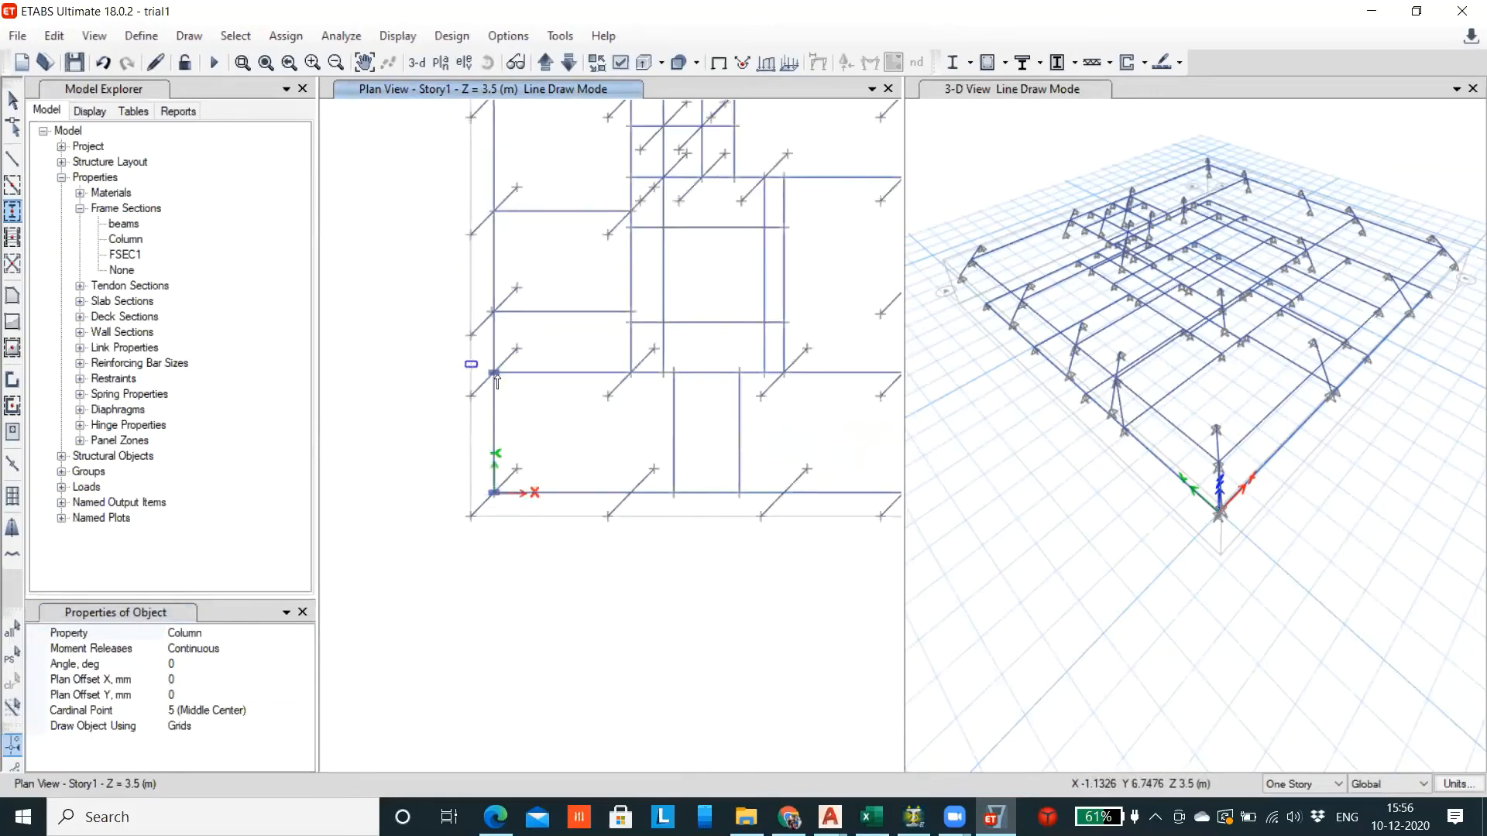
scroll(631, 379, "up", 5)
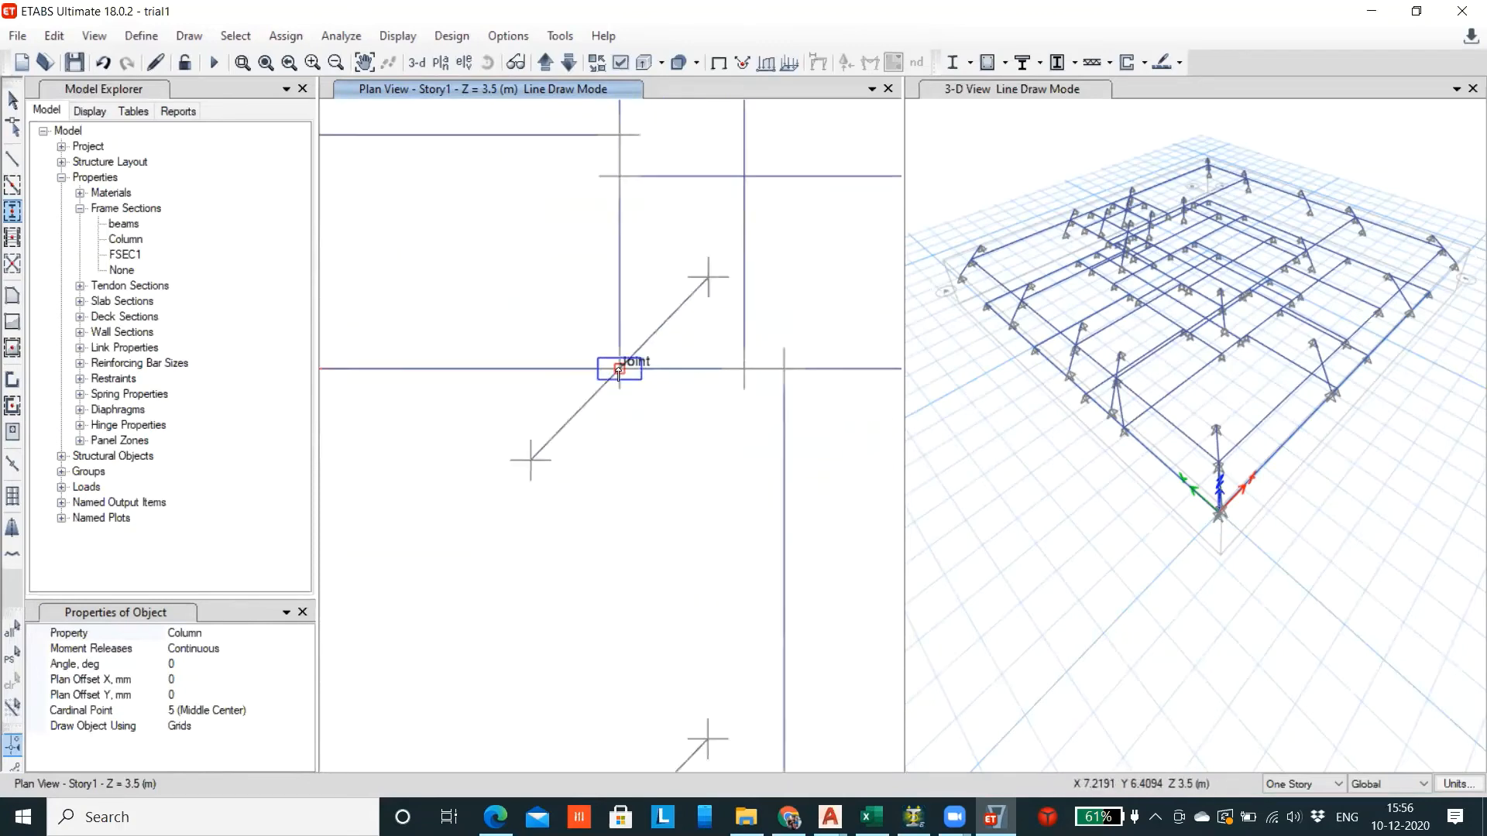
scroll(597, 419, "down", 3)
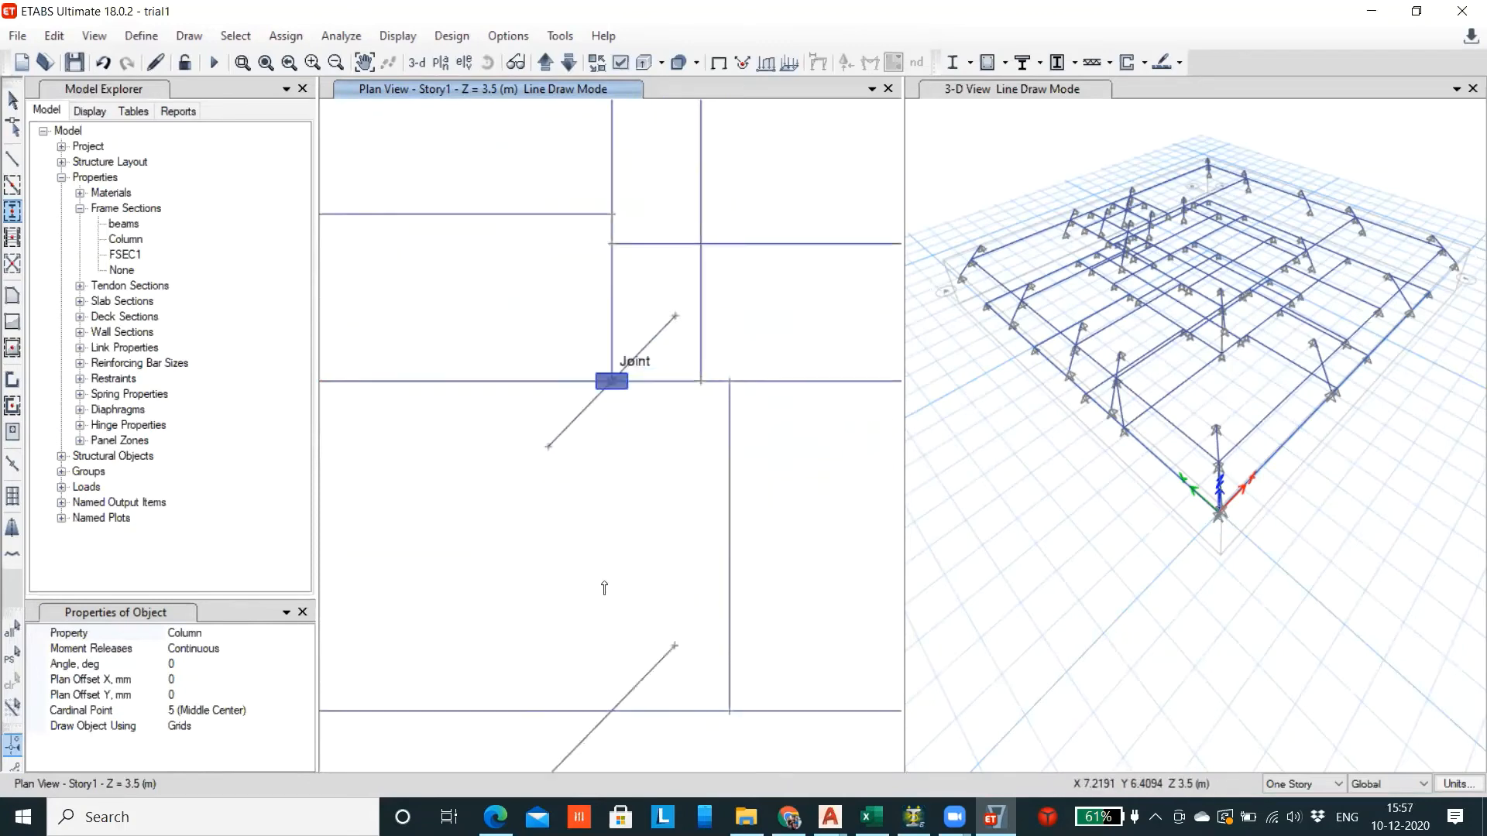
scroll(602, 620, "up", 5)
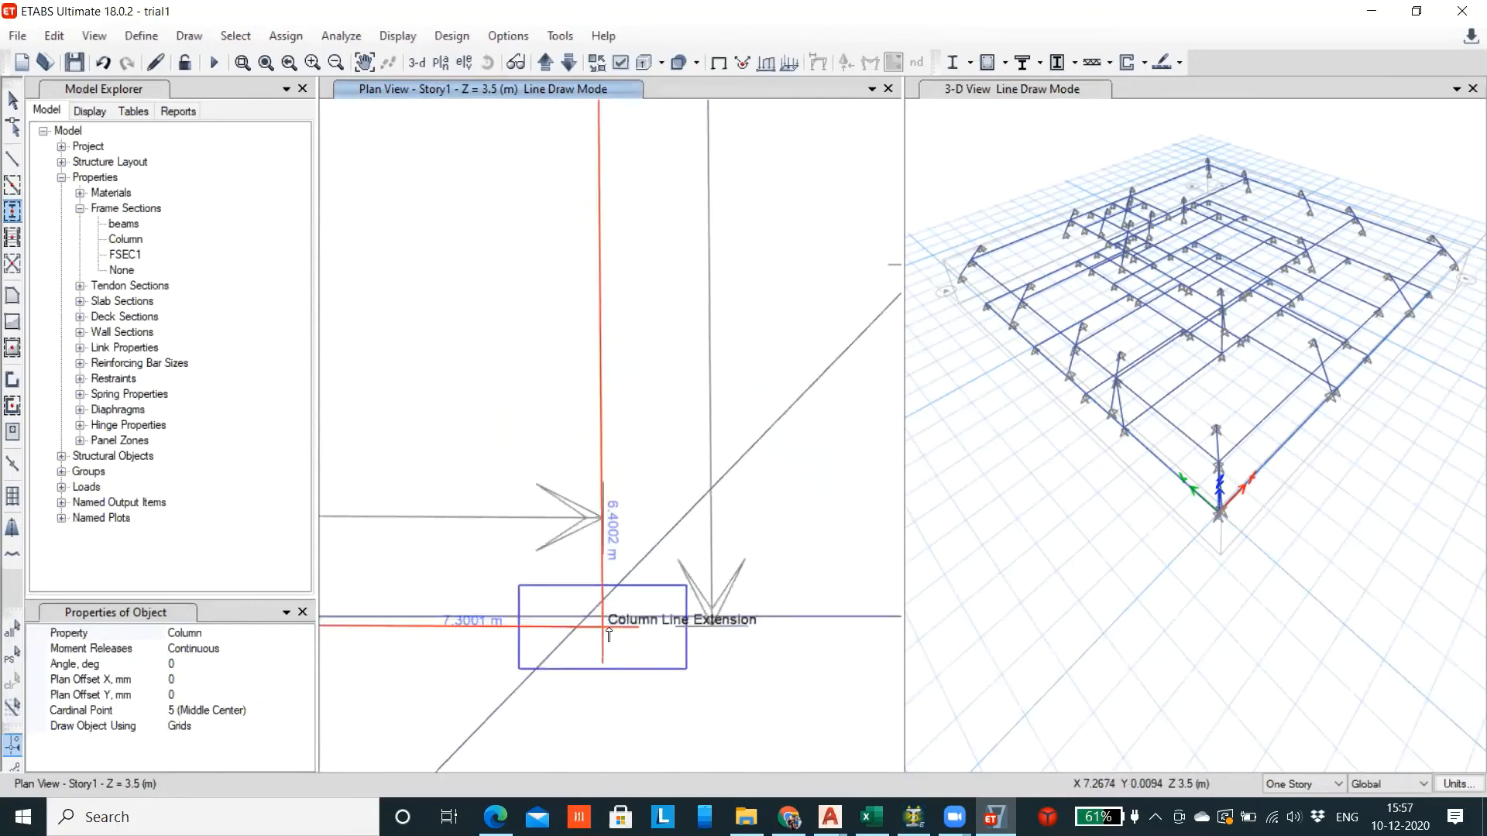
left_click(590, 619)
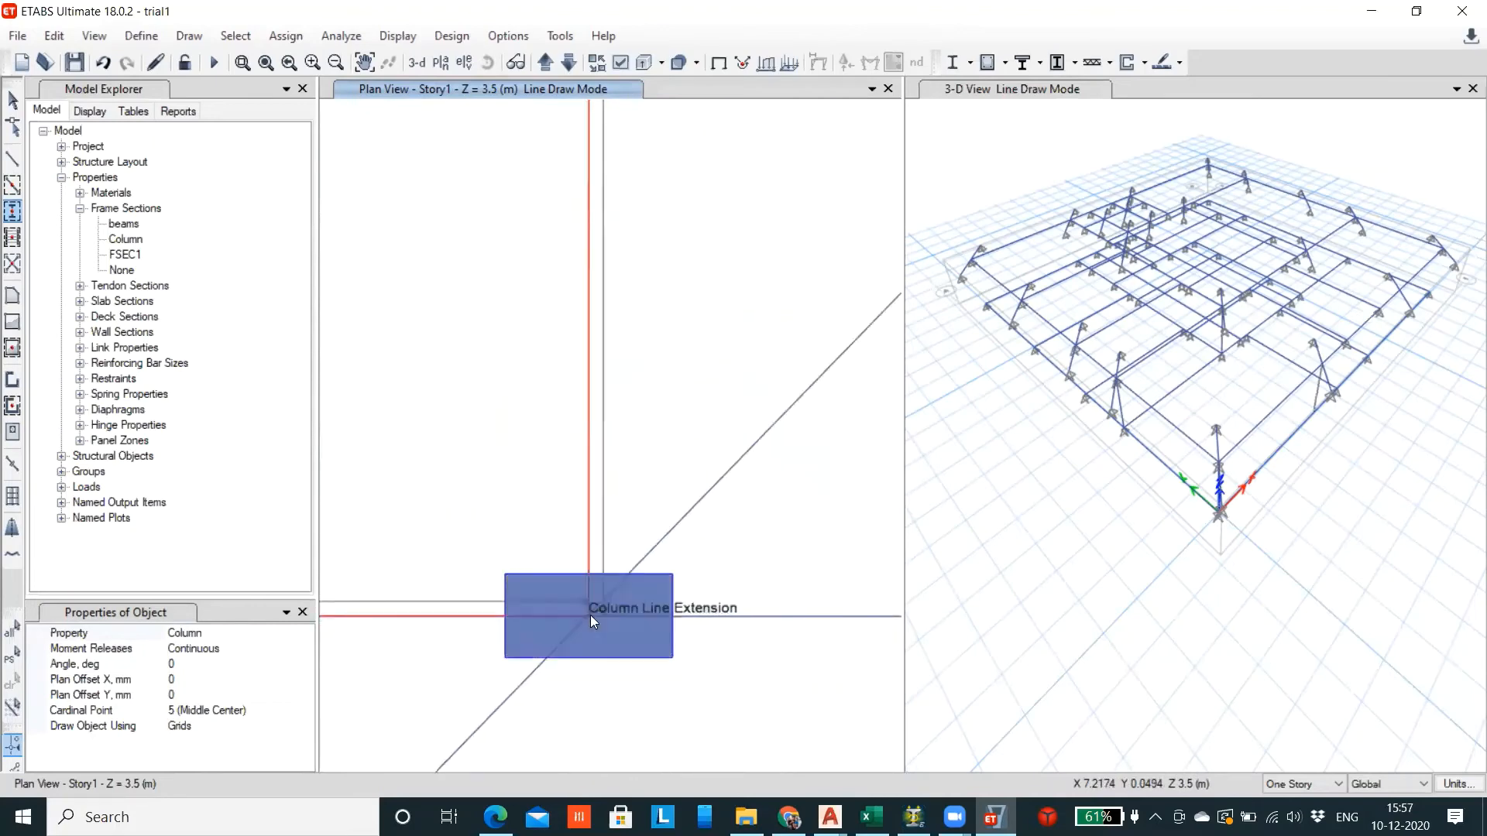
scroll(590, 614, "down", 5)
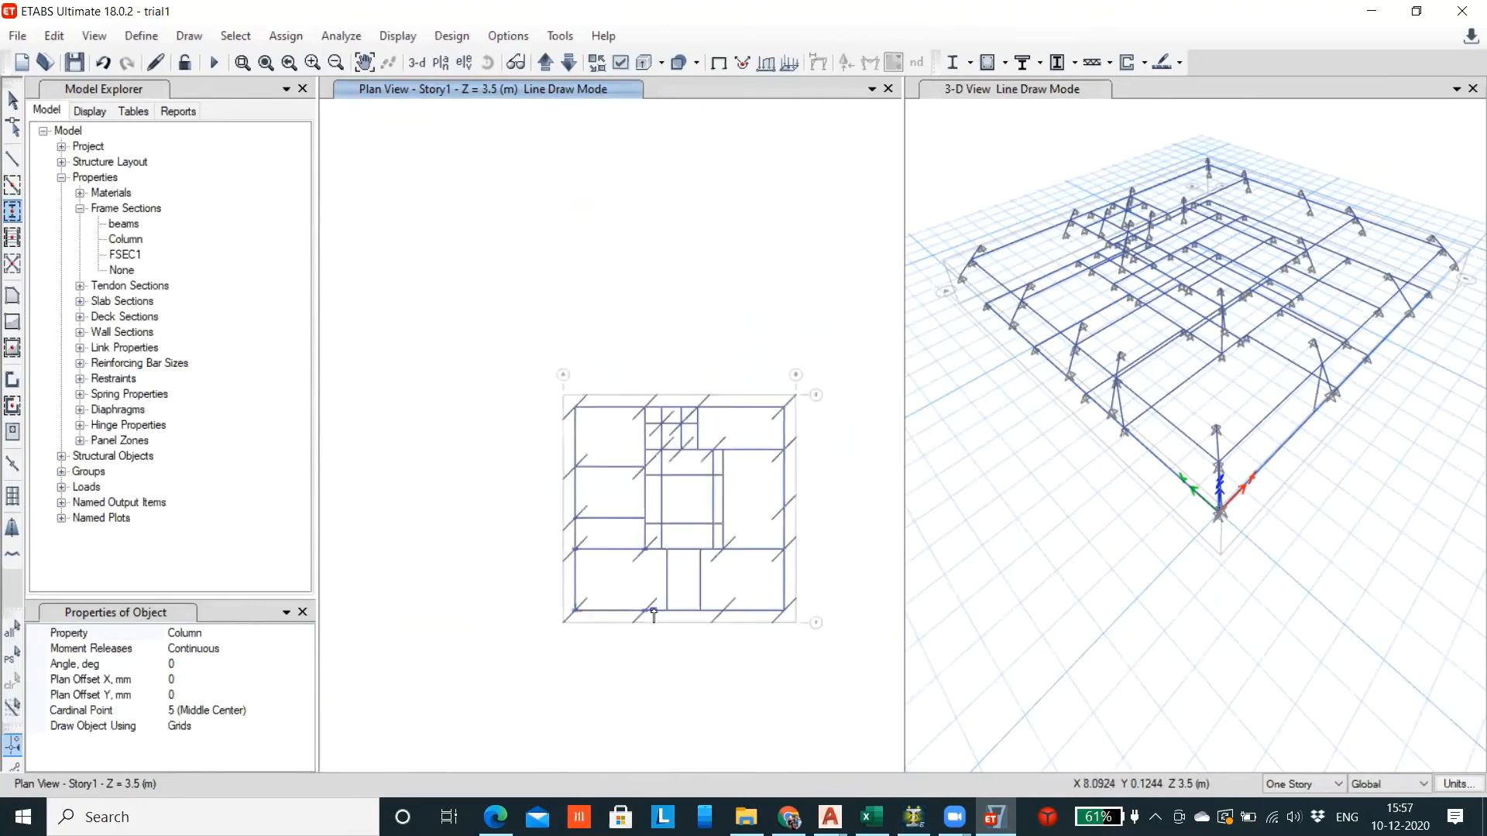
Place columns at the three remaining diagonal-marked intersections along the Story1 edge beam nearest grid A, including the corner near grid 2
scroll(581, 545, "up", 6)
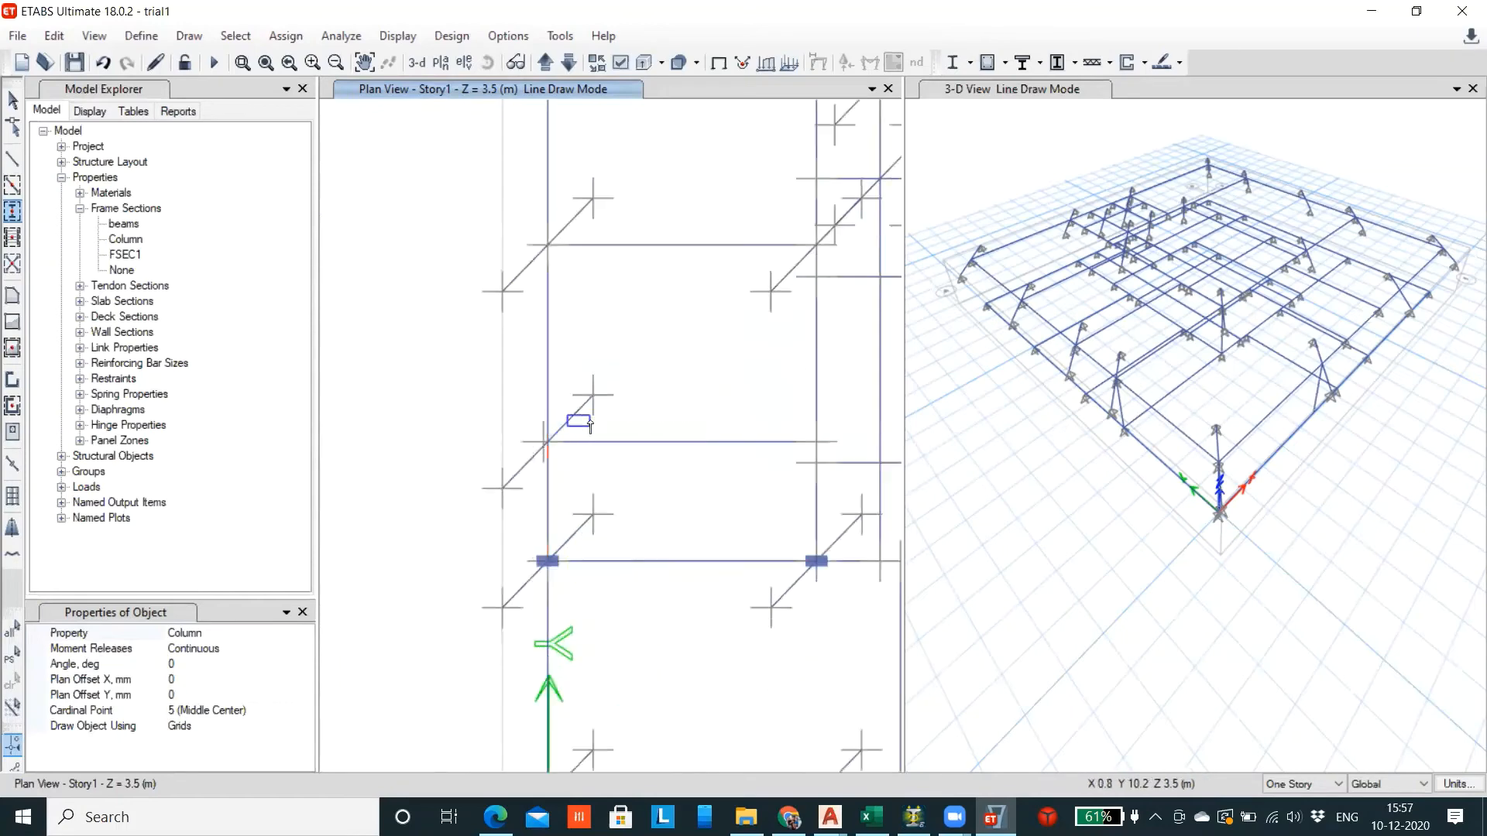
scroll(542, 435, "up", 3)
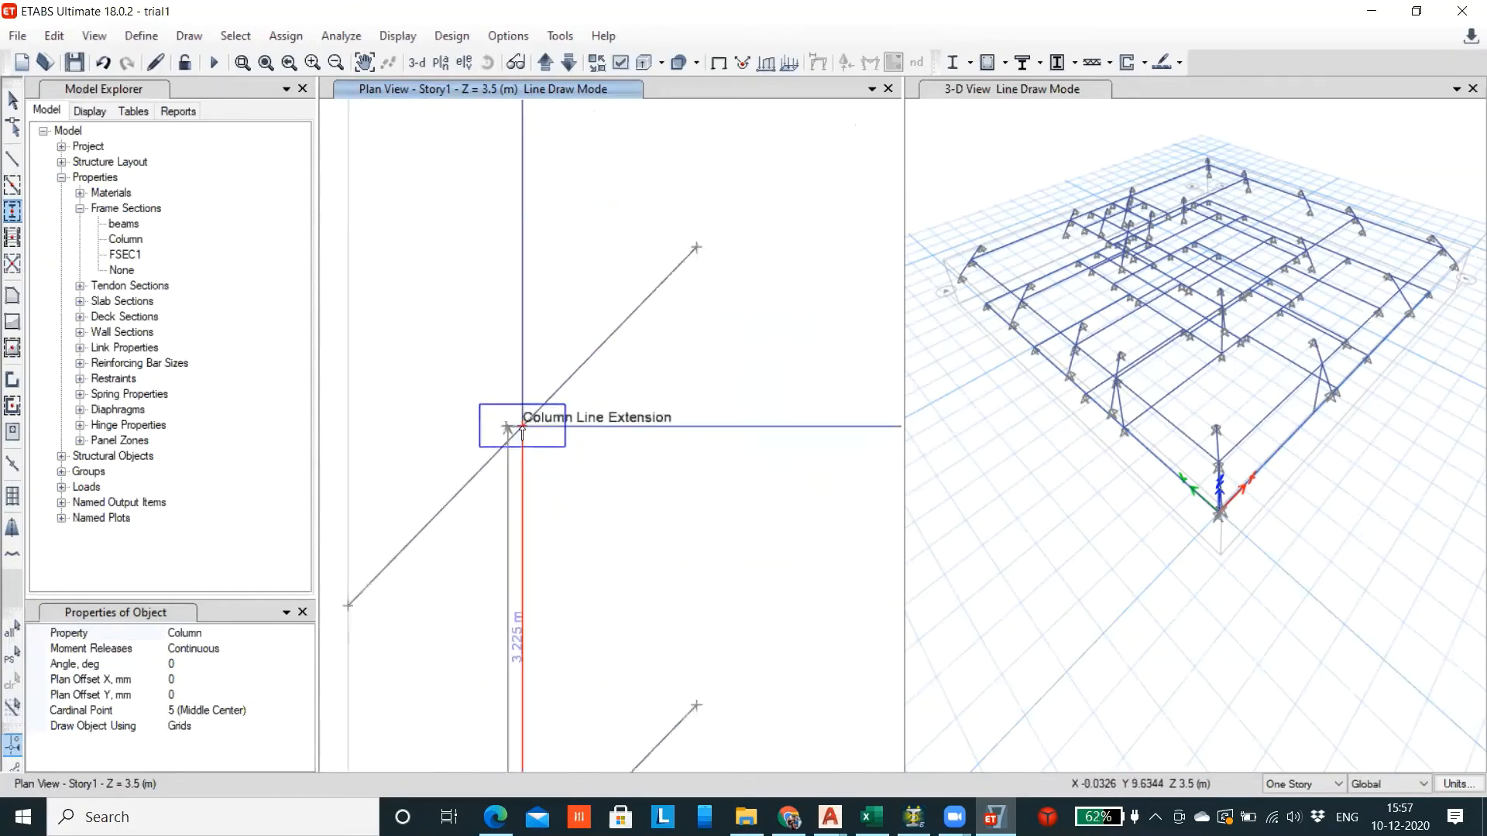
scroll(522, 427, "up", 5)
left_click(491, 406)
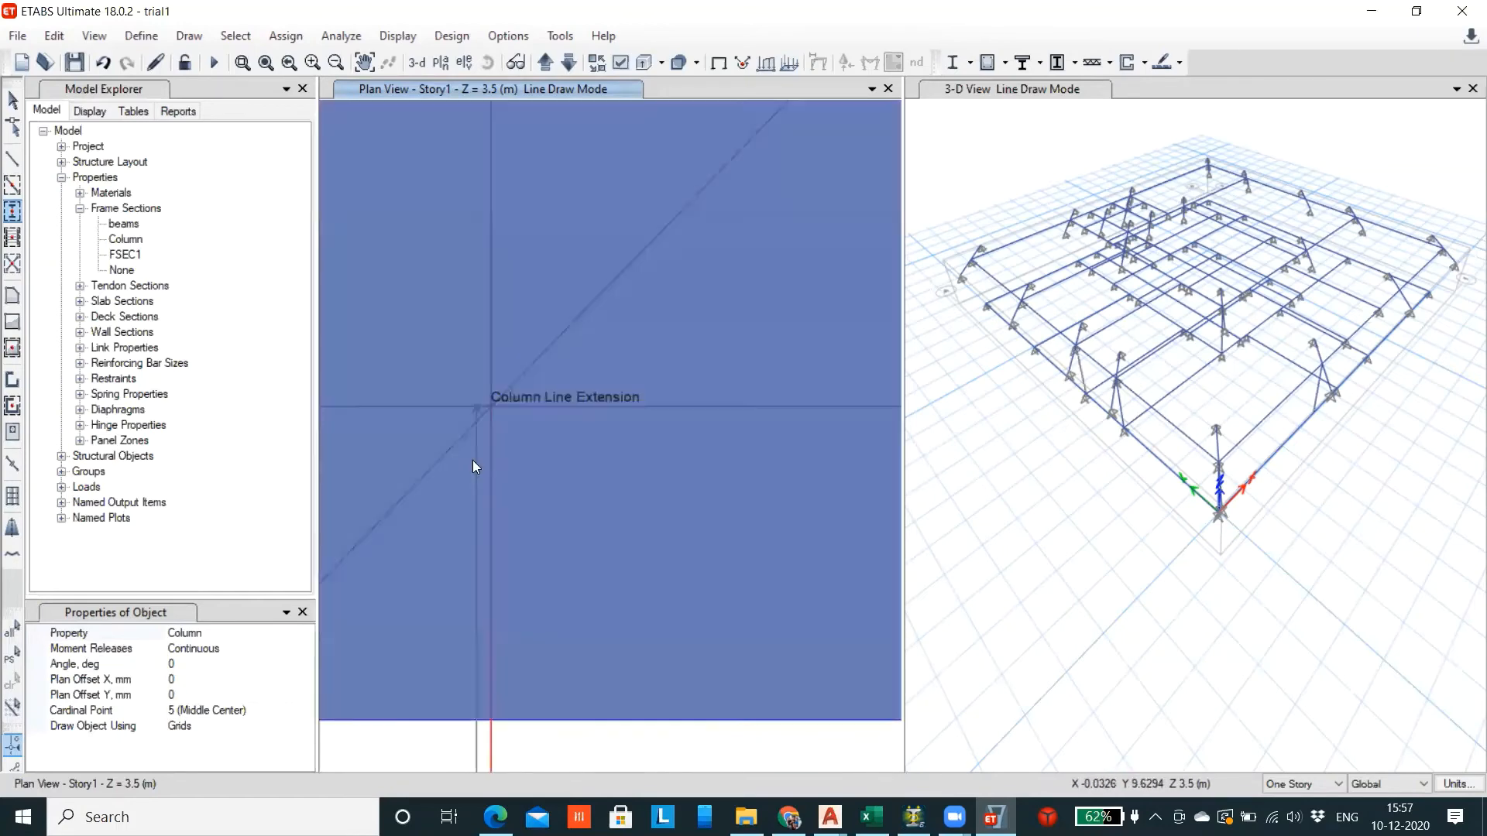
scroll(645, 502, "down", 5)
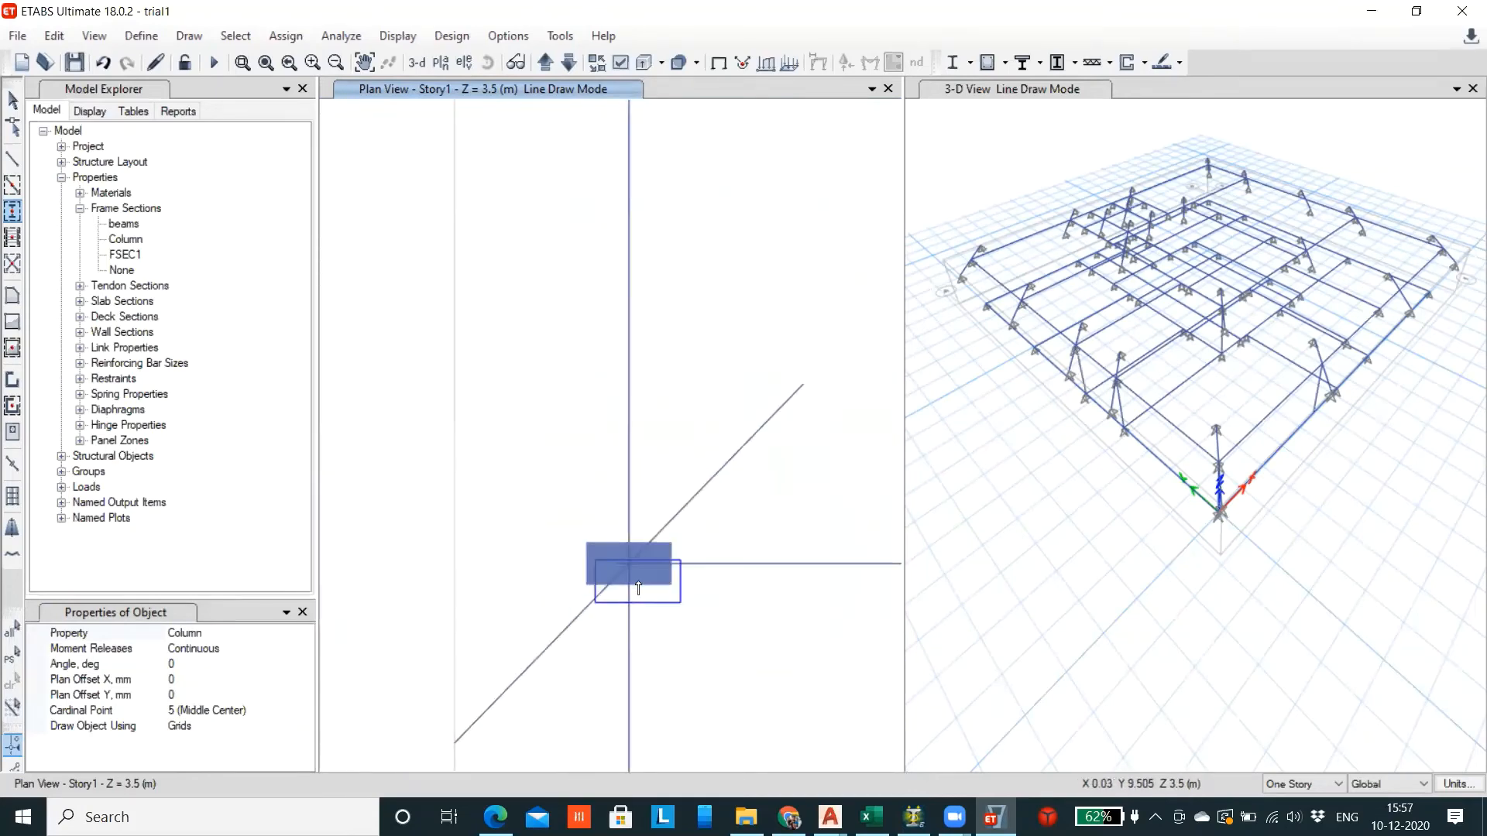
scroll(542, 503, "down", 6)
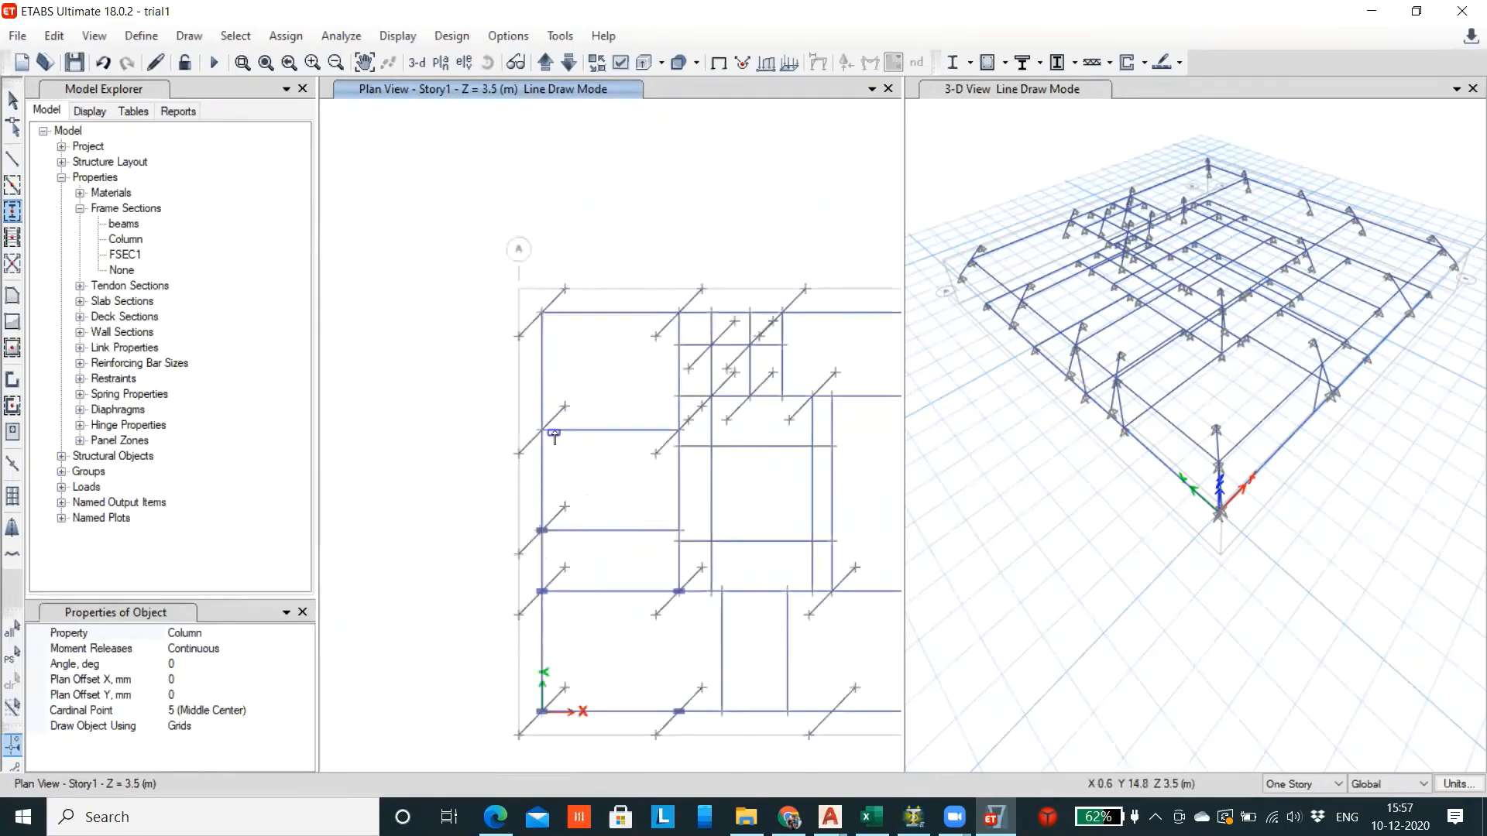
scroll(547, 425, "up", 5)
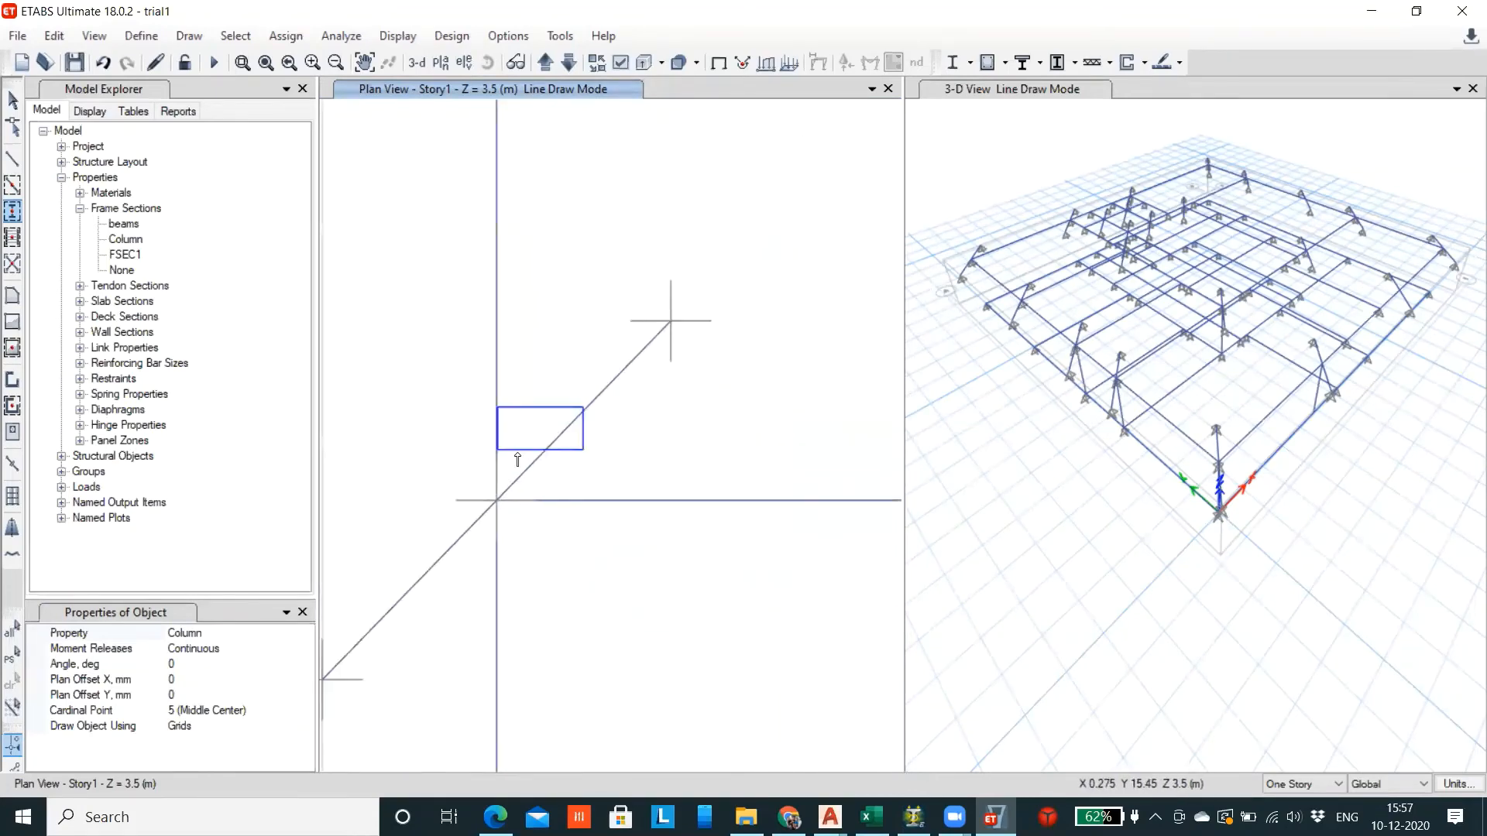
left_click(500, 505)
scroll(521, 548, "down", 5)
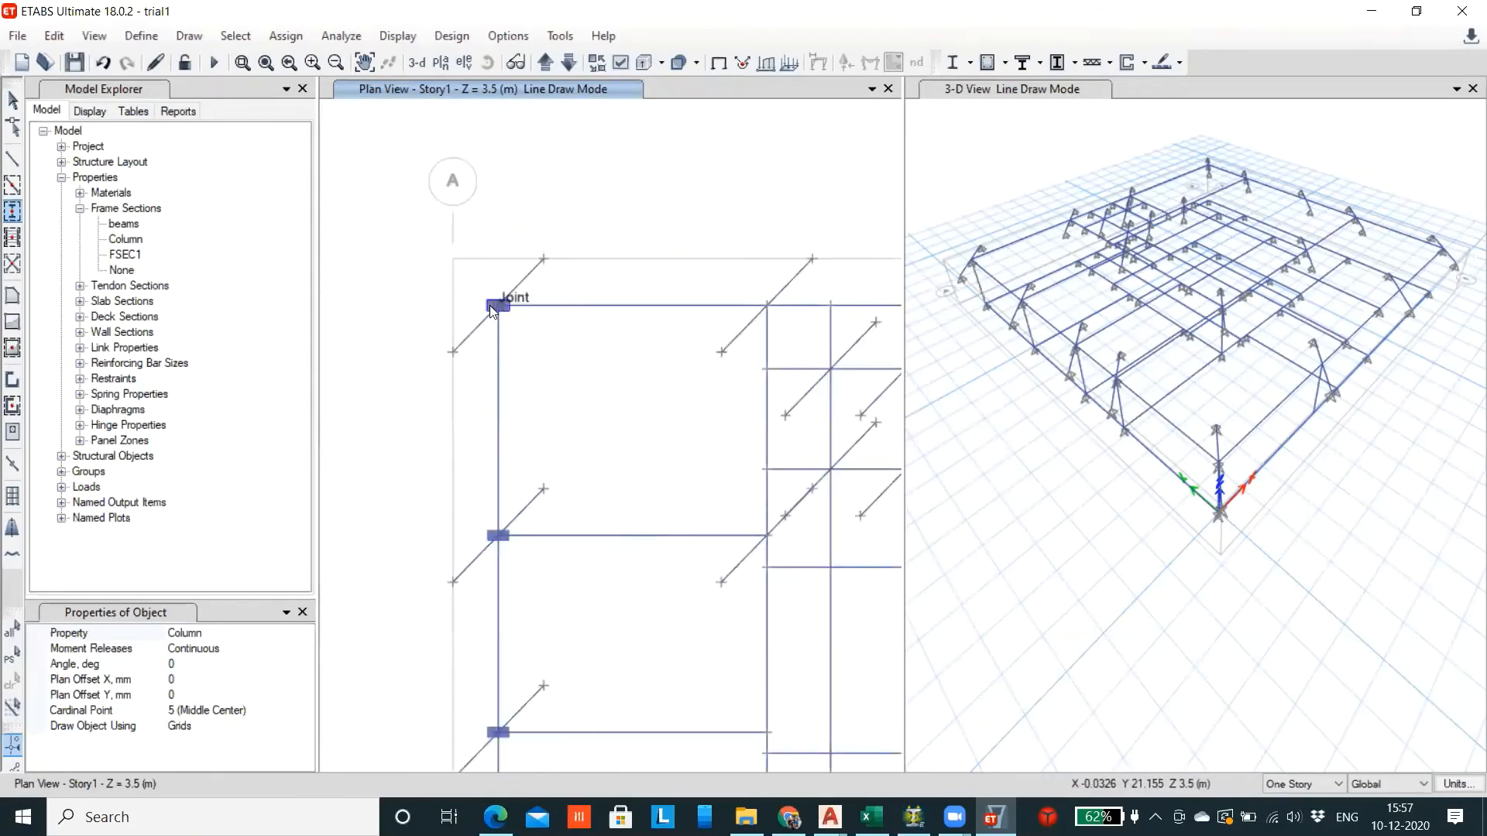
scroll(389, 365, "down", 5)
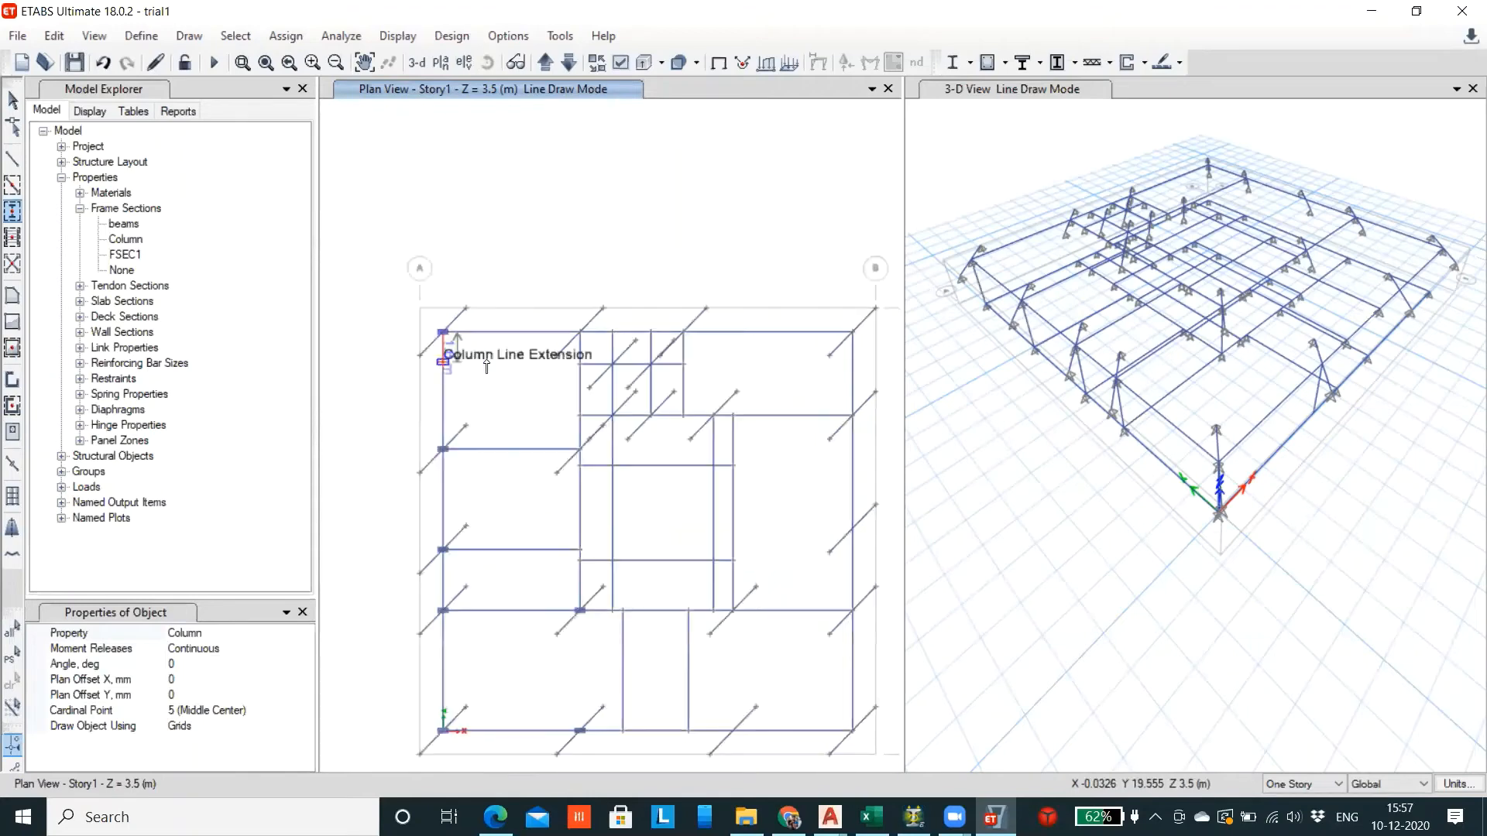
Place columns at the two diagonal-marked intermediate intersections along the Story1 edge beam nearest grid 2
left_click(580, 332)
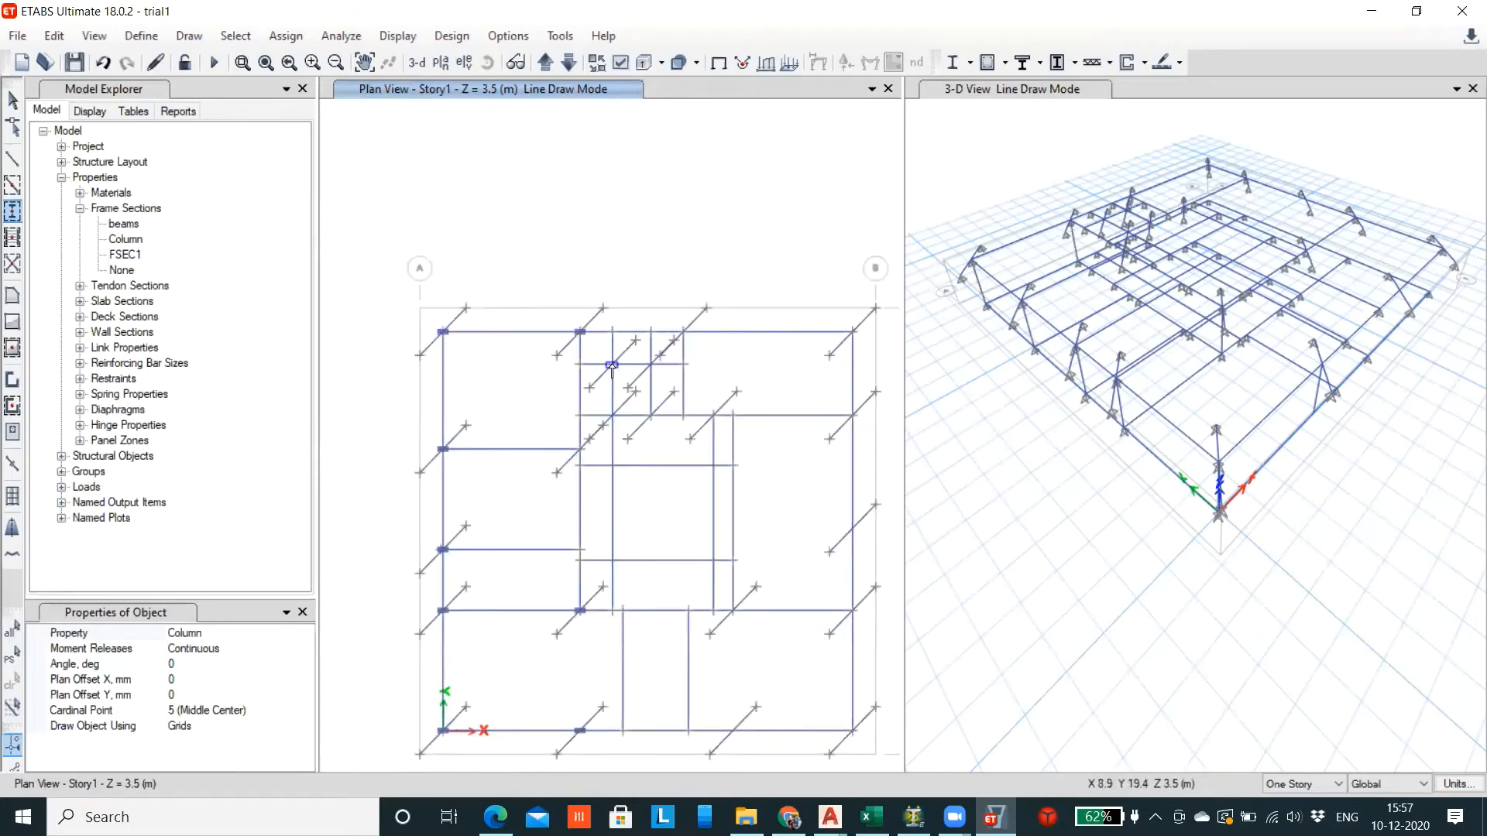
scroll(612, 368, "up", 5)
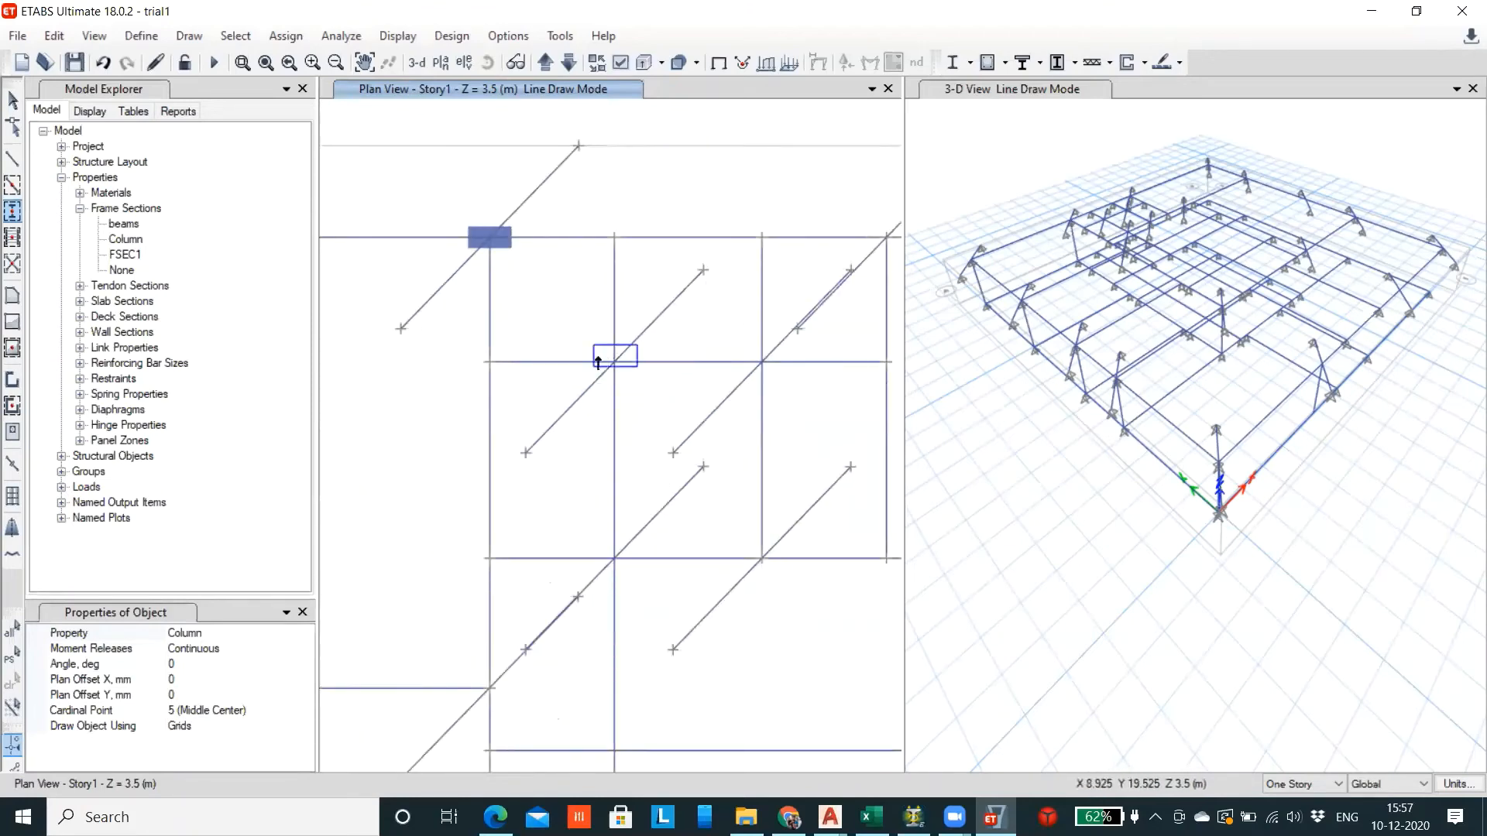
scroll(577, 515, "up", 3)
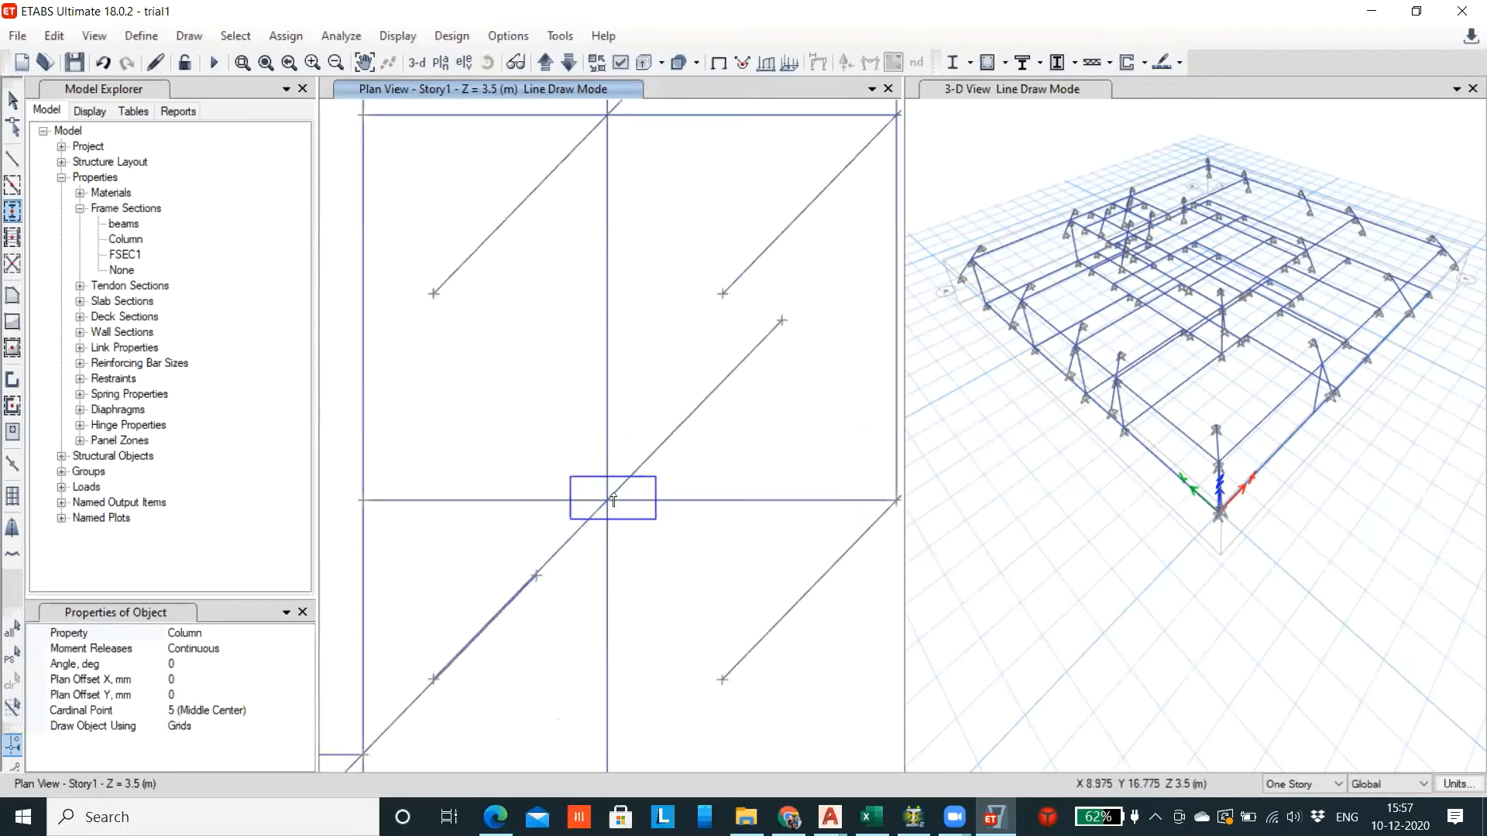
scroll(569, 492, "down", 4)
scroll(720, 445, "up", 2)
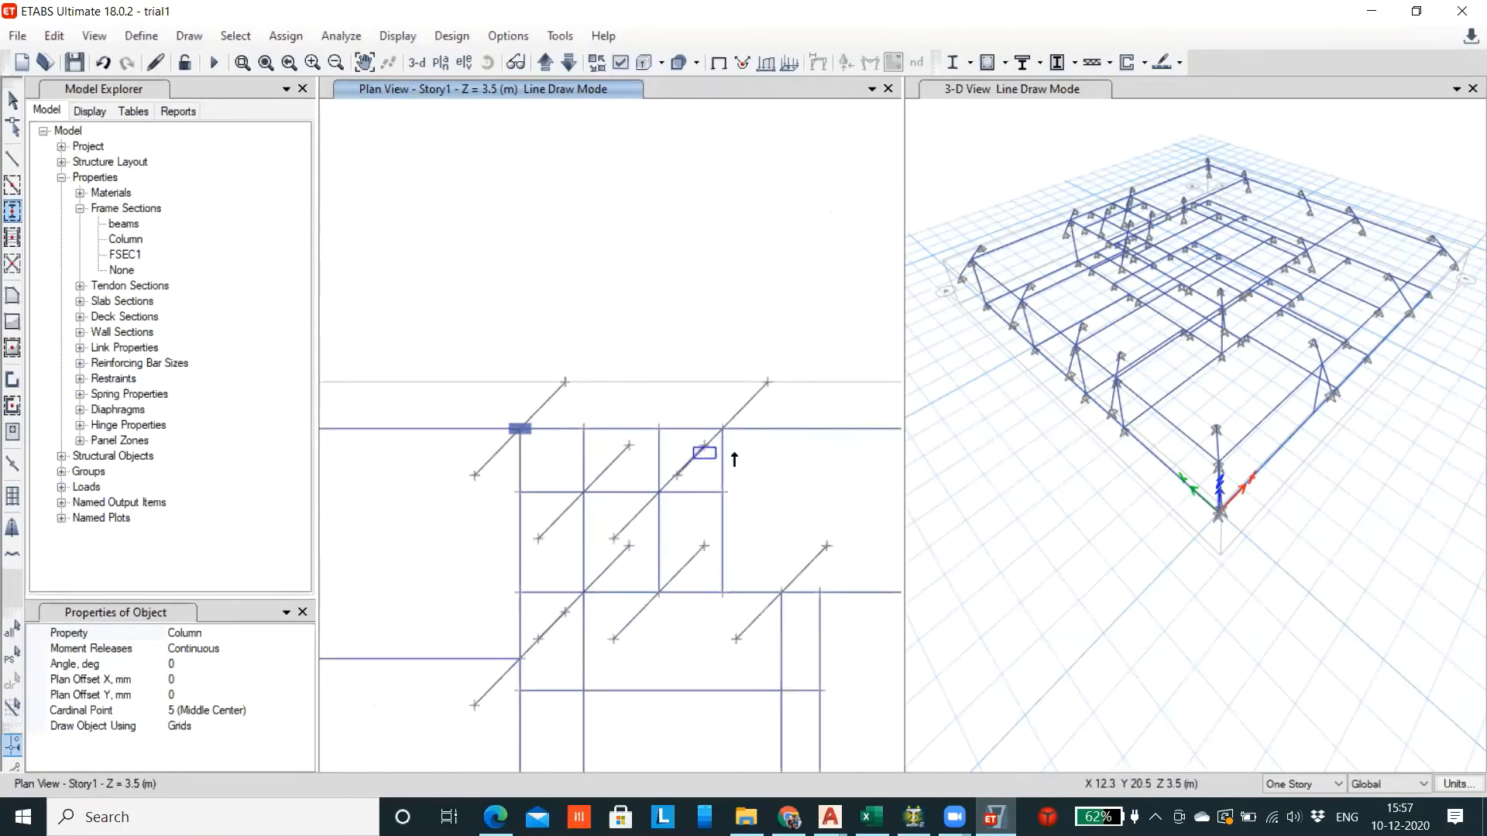
left_click(726, 428)
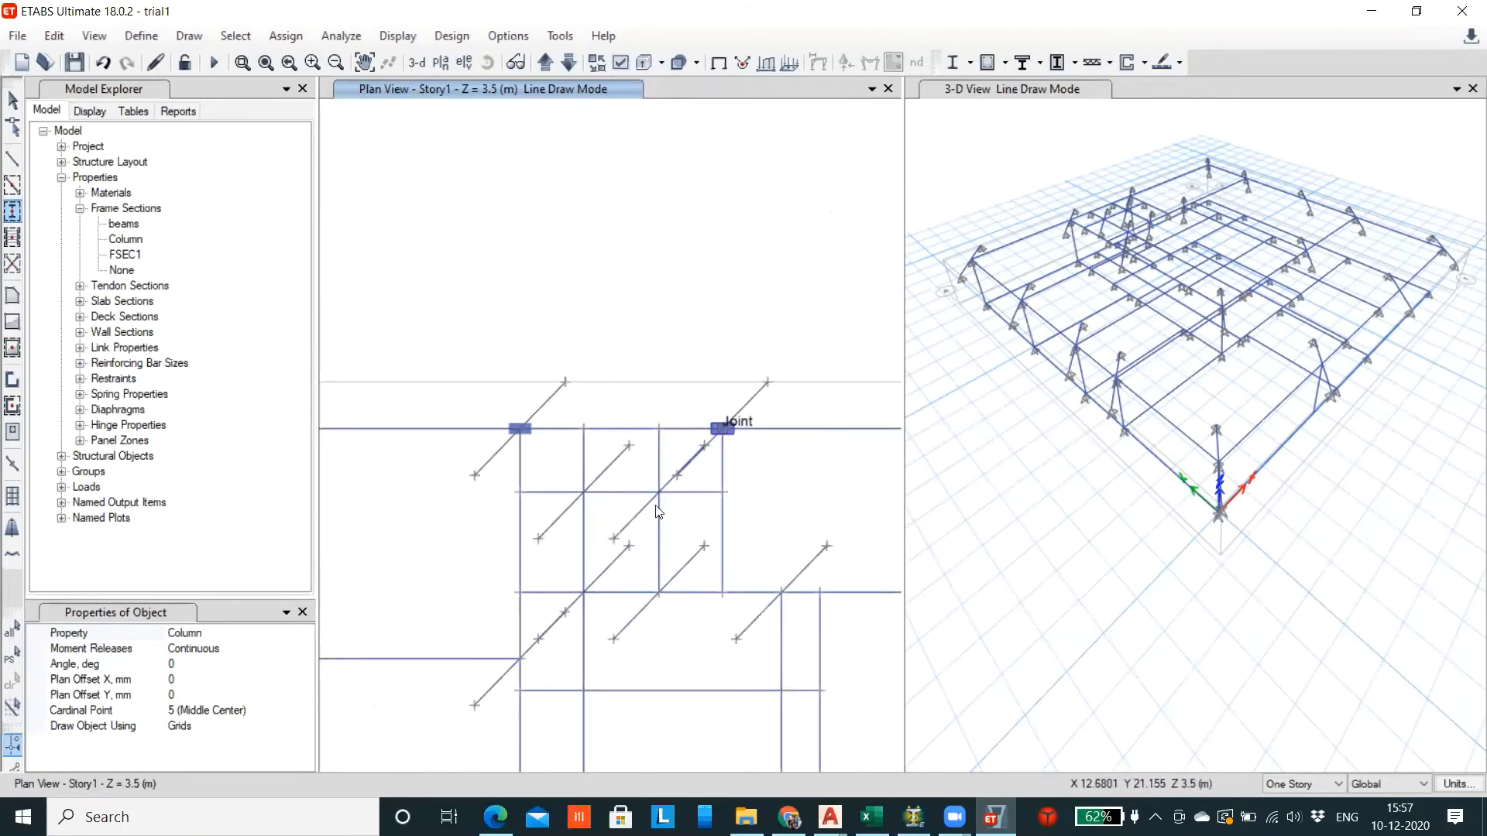
Close the 3-D view so that the whole Story1 plan fills the workspace
scroll(631, 511, "up", 3)
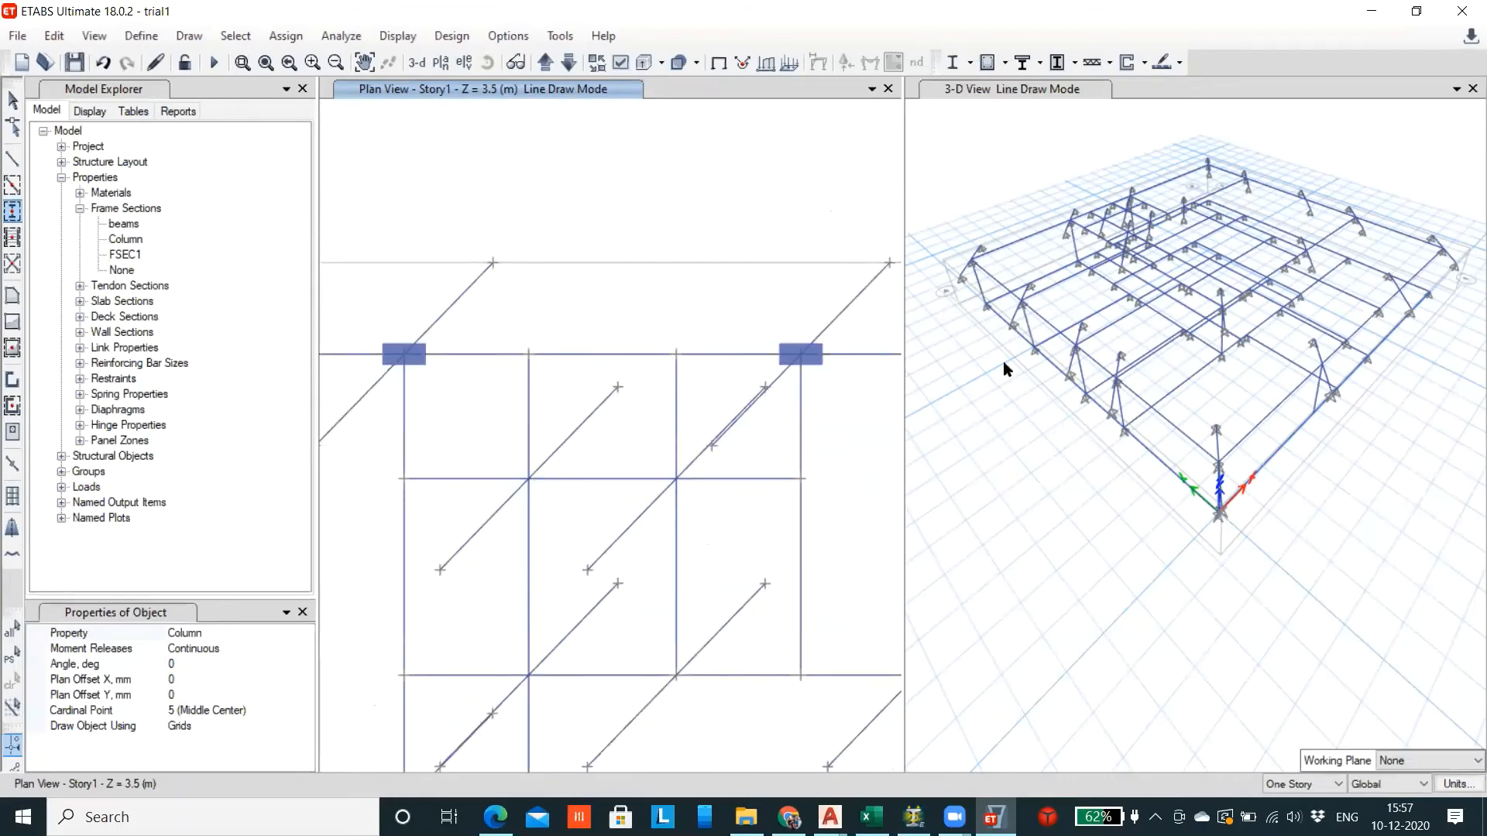
scroll(1115, 232, "up", 5)
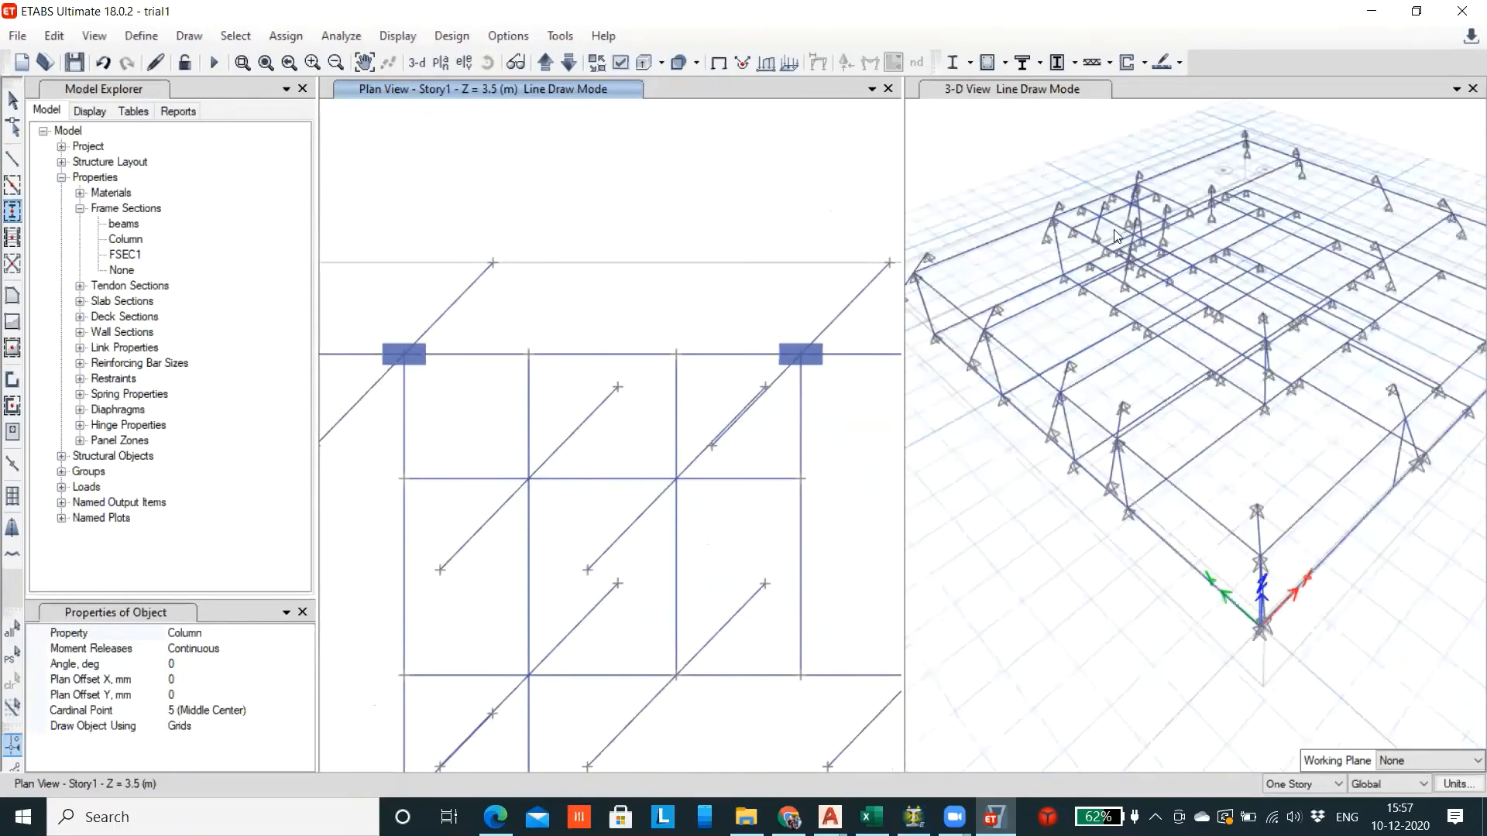
scroll(1239, 317, "down", 5)
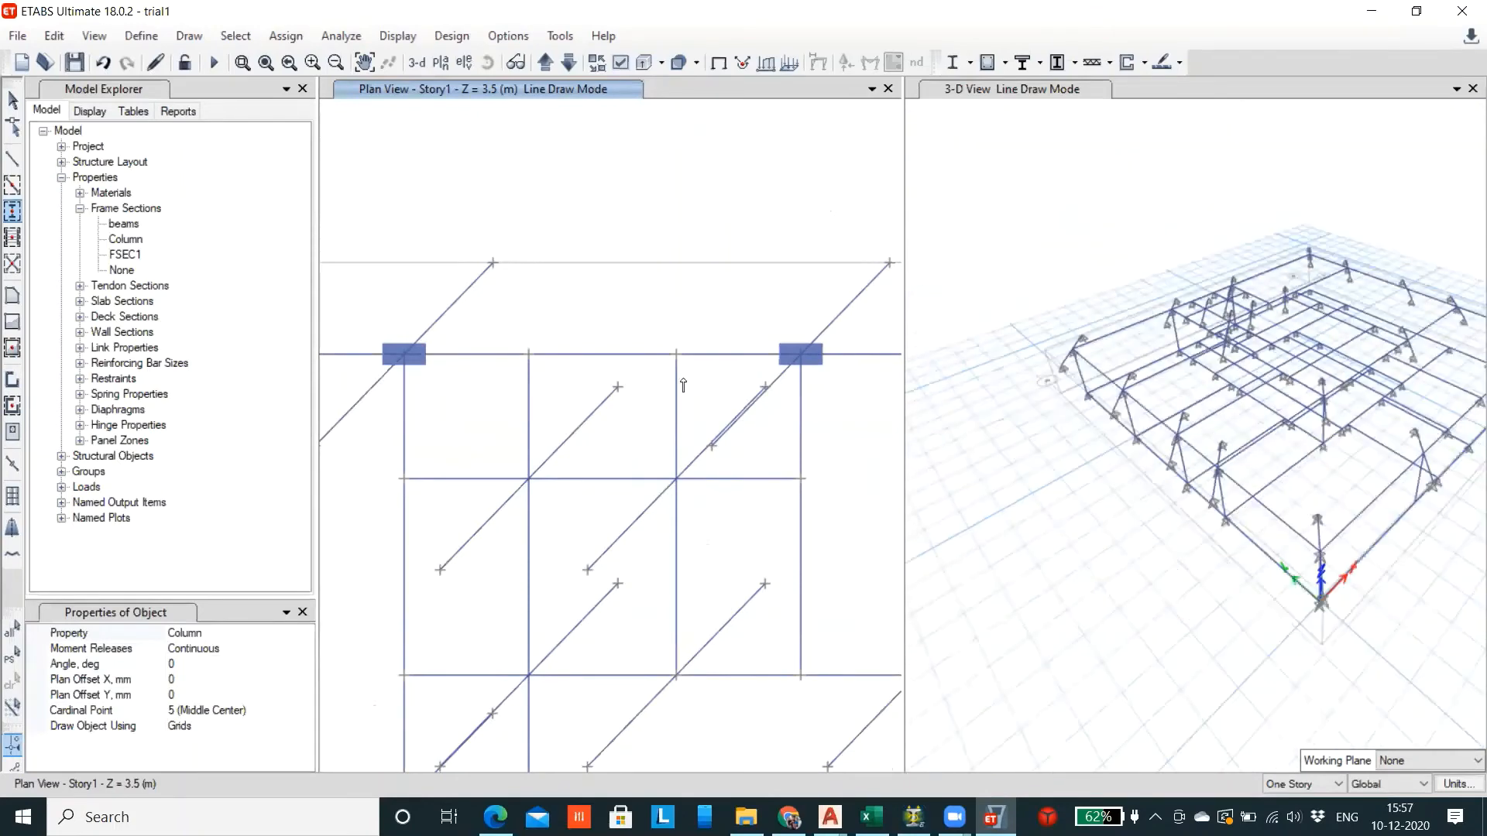
scroll(472, 439, "down", 5)
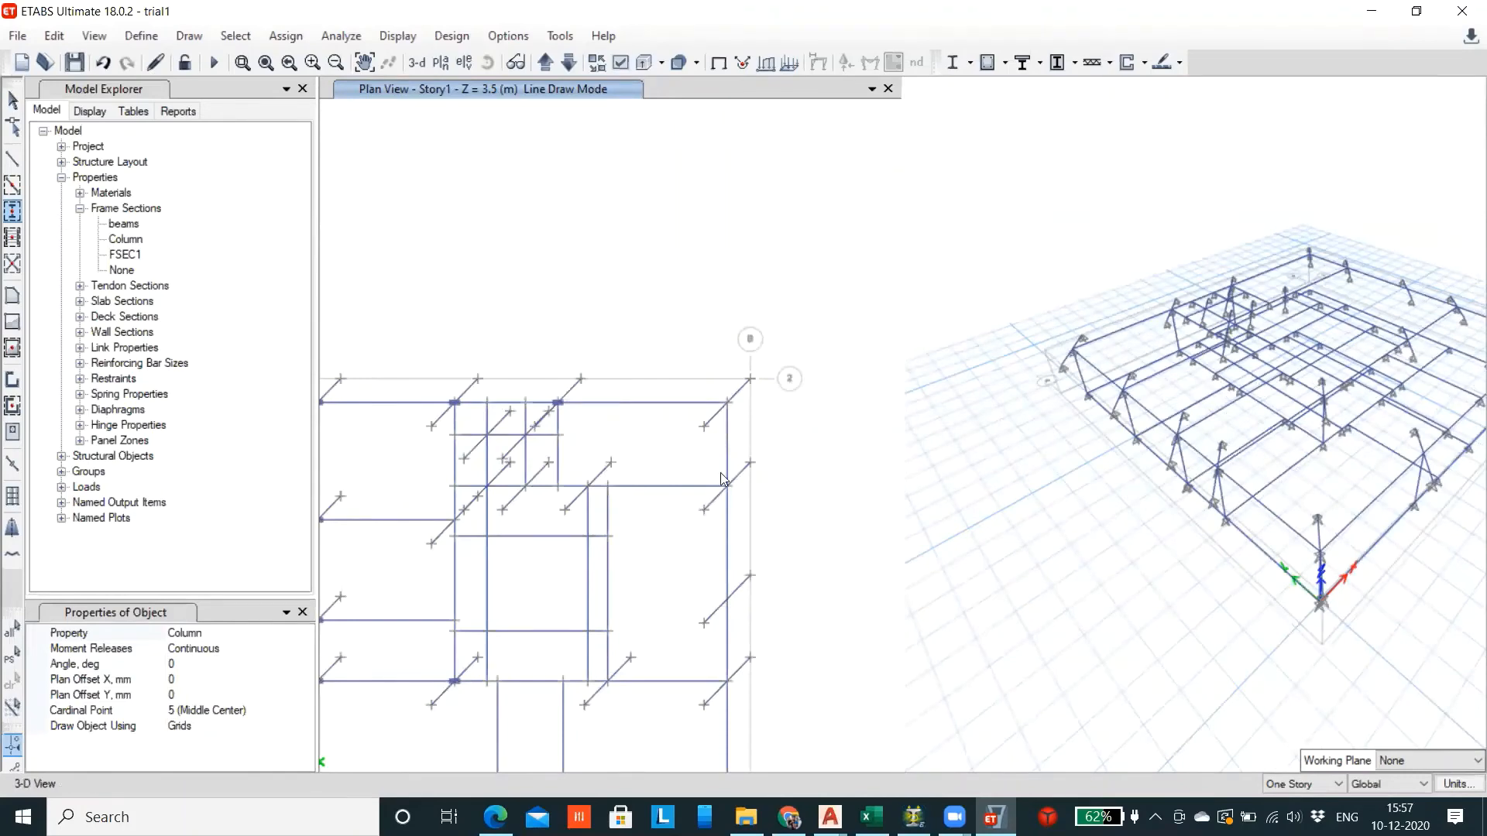
left_click(1470, 90)
middle_click_drag(819, 586, 707, 527)
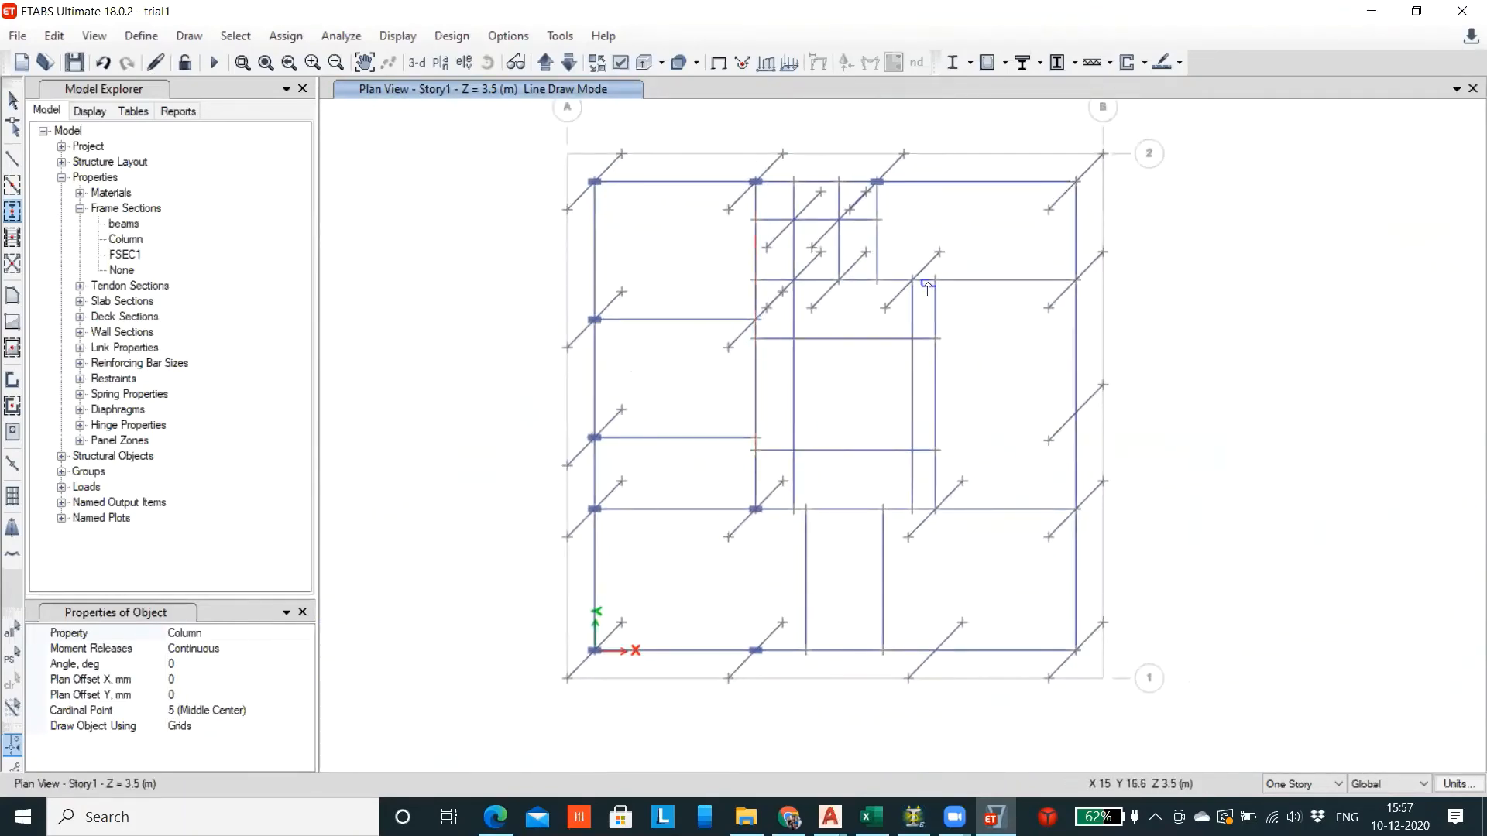
Place columns at the six diagonal-marked interior intersections around the small bays near grid 2, including the beam junction at X 7.22, Y 14.94
scroll(925, 283, "up", 7)
left_click(808, 261)
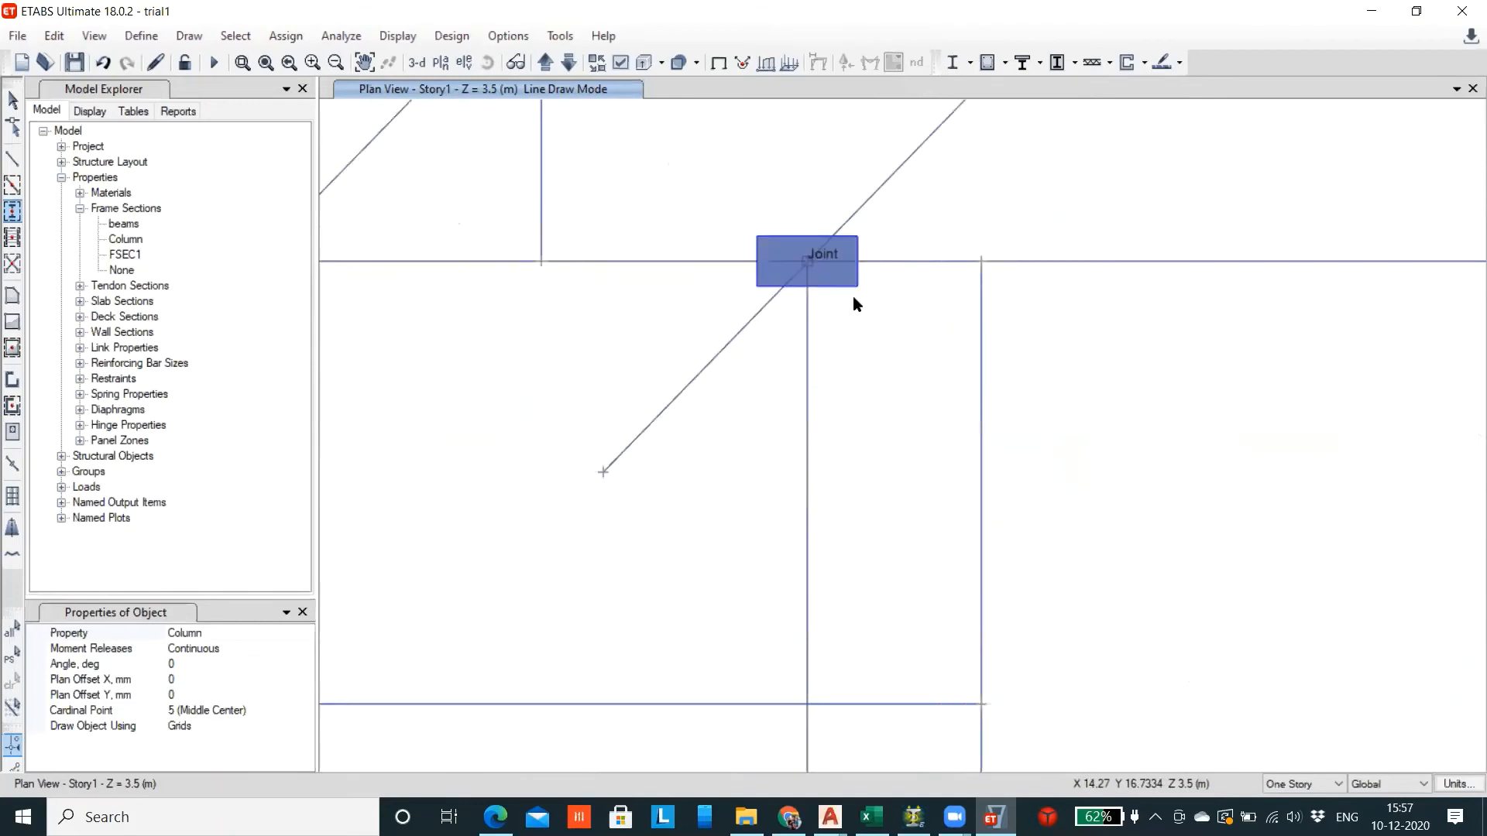
scroll(844, 341, "down", 5)
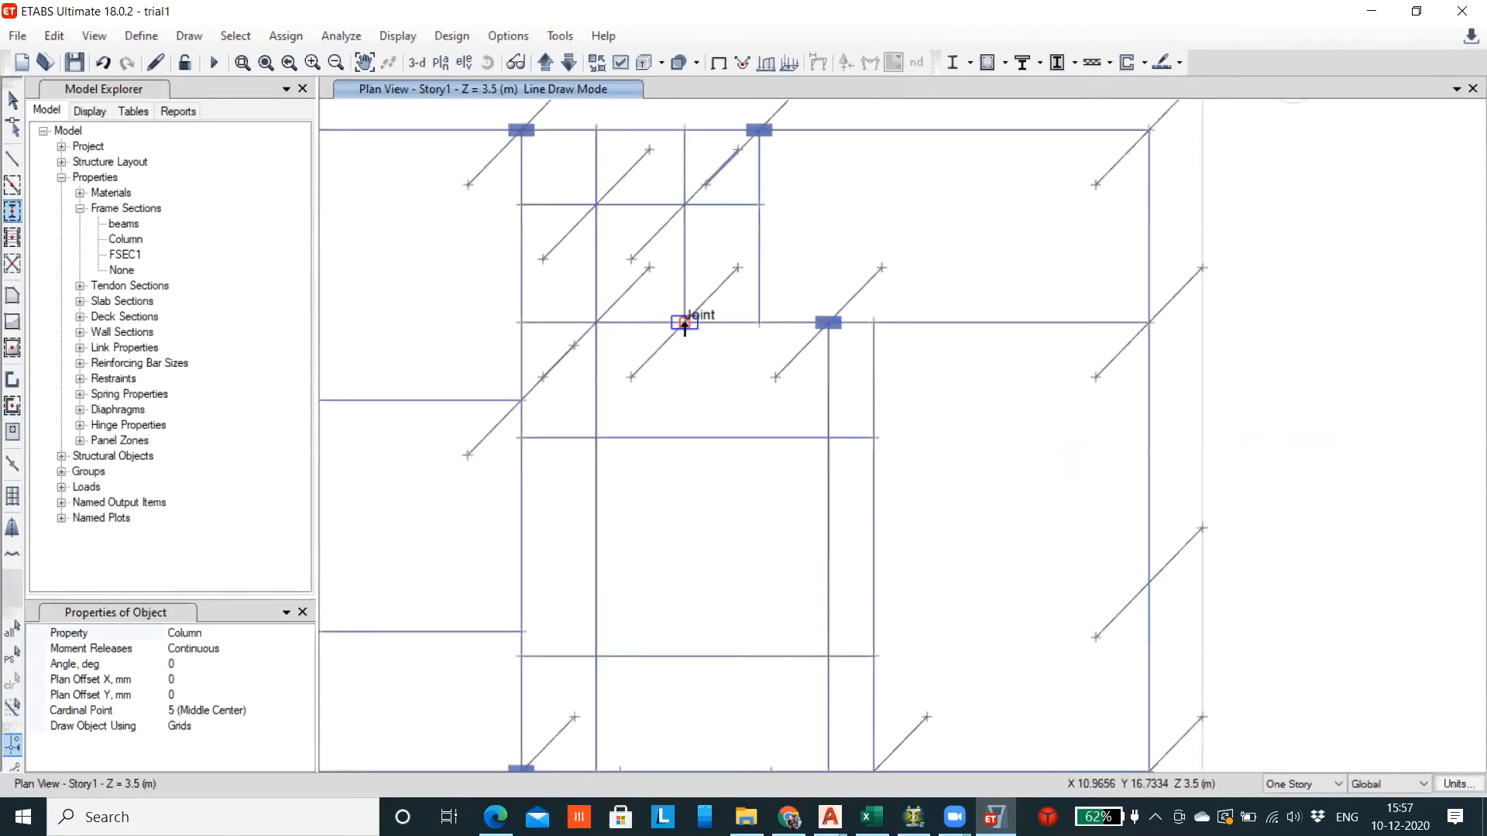
left_click(684, 324)
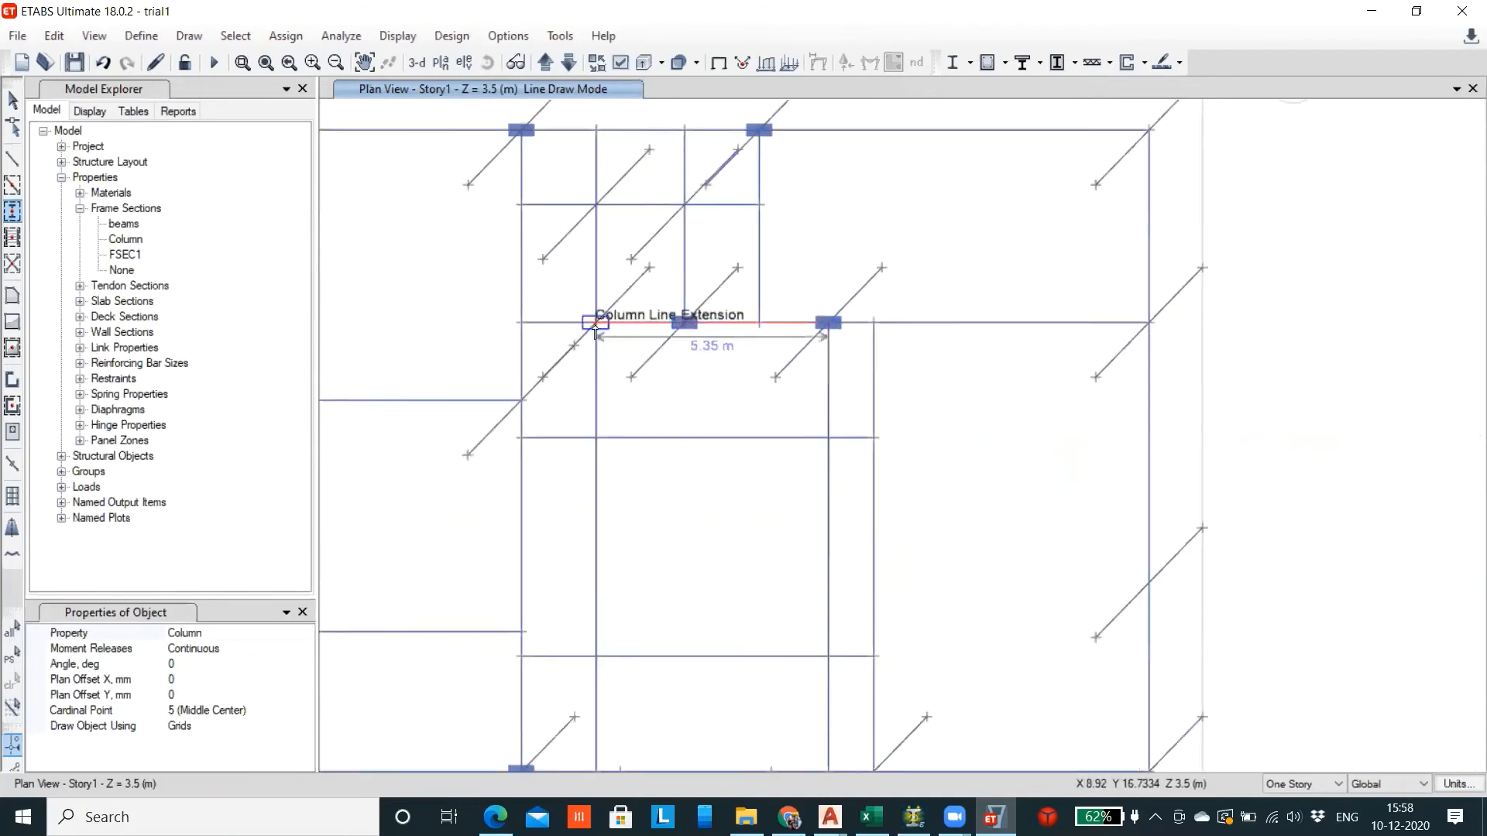
left_click(596, 324)
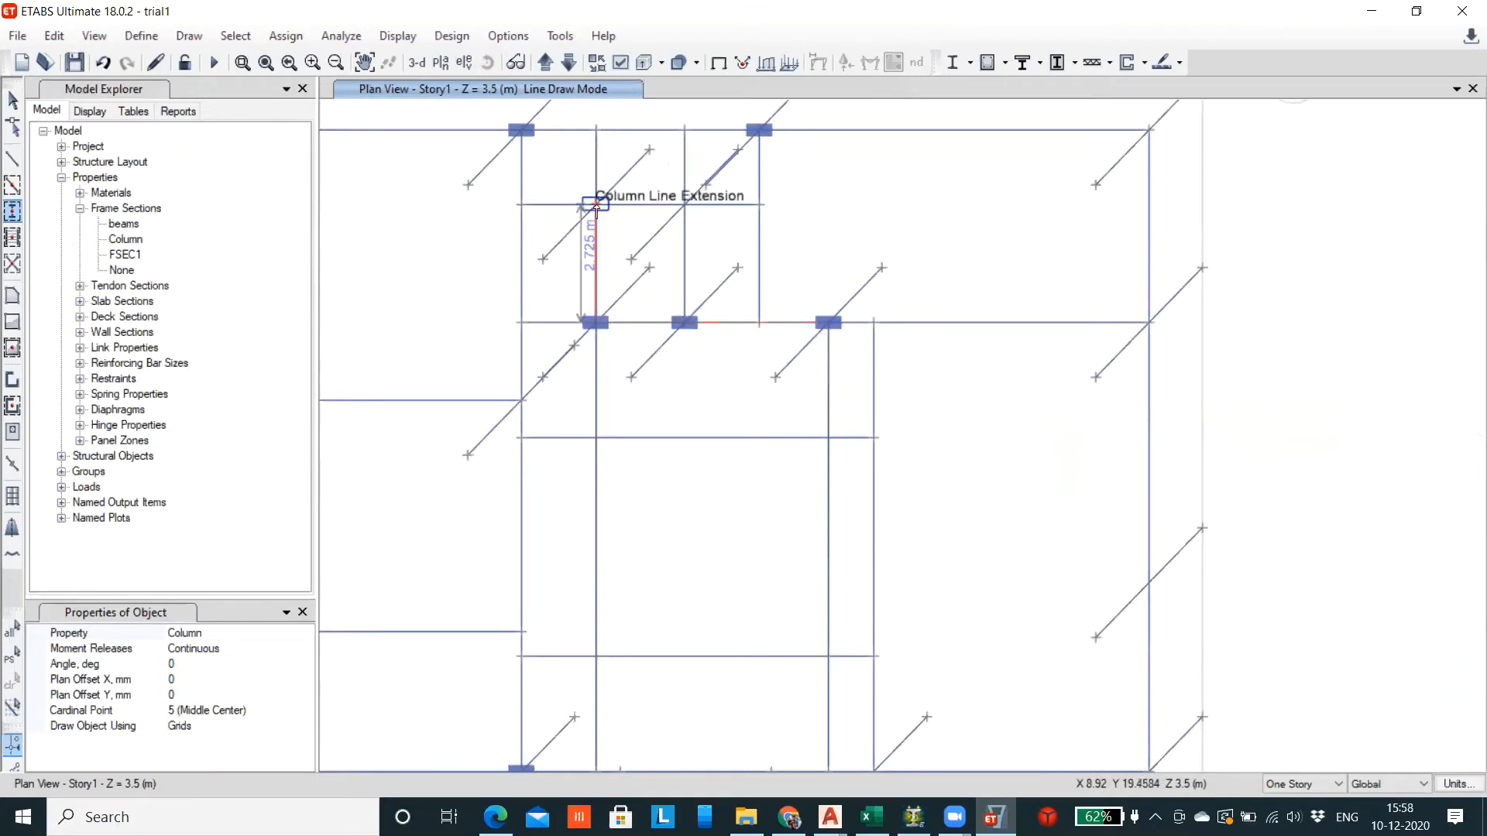
left_click(683, 207)
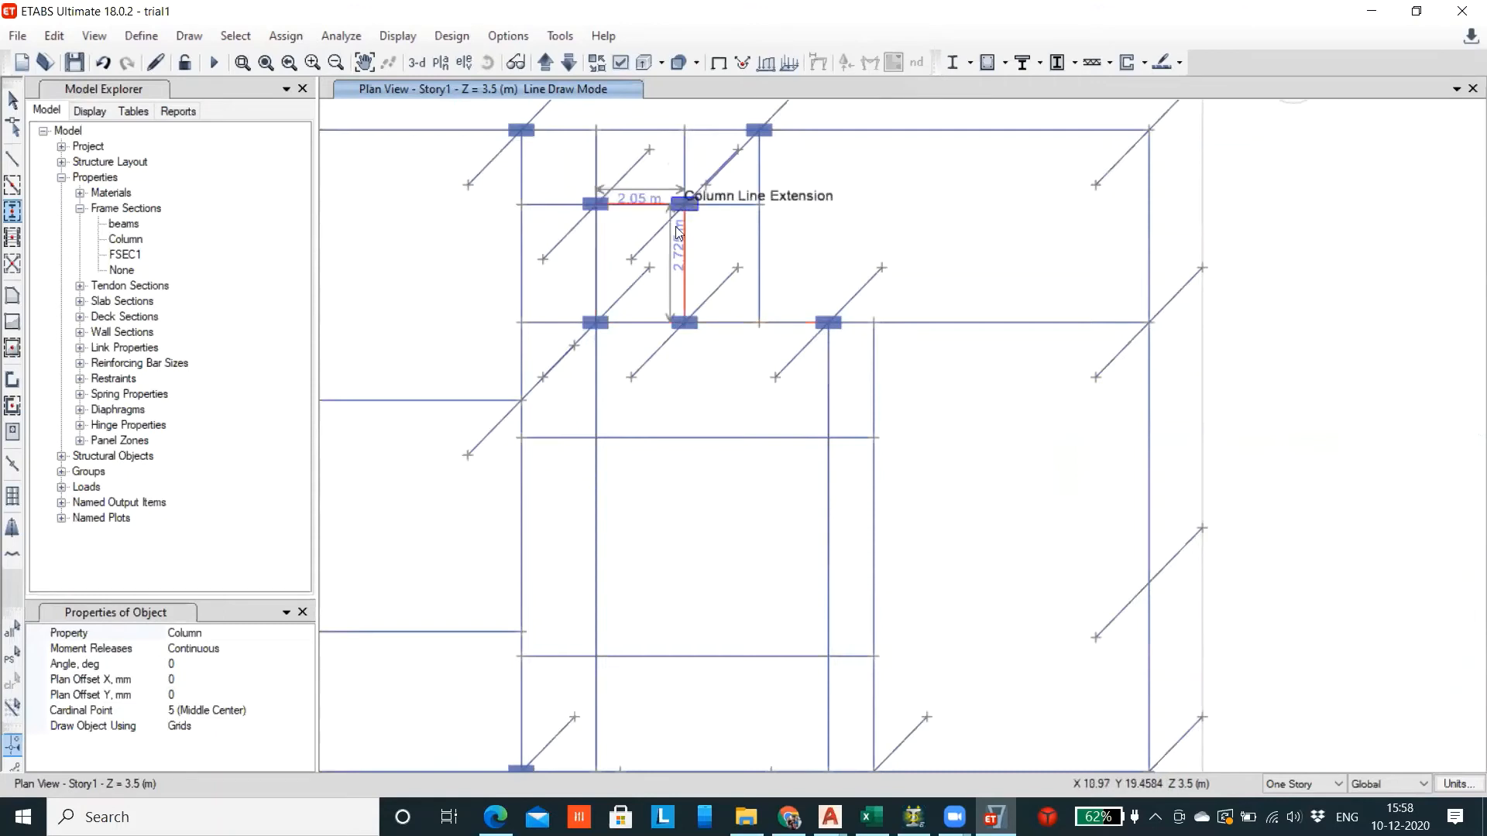
left_click(521, 402)
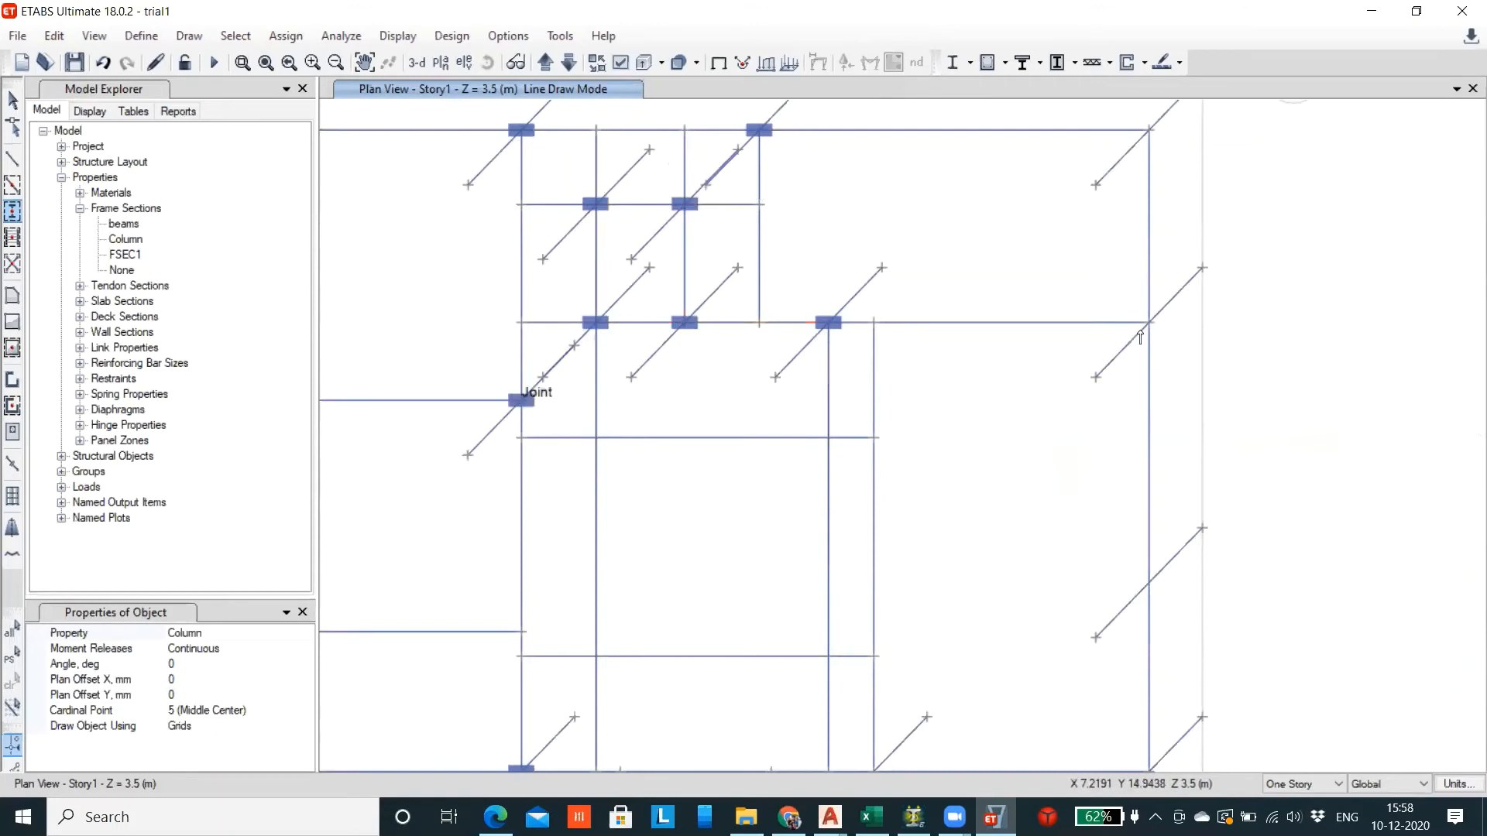
Place columns along the edge beam nearest grid B at Y 16.73, at the Y 21.155 corner, and at Y 6.41
left_click(1150, 325)
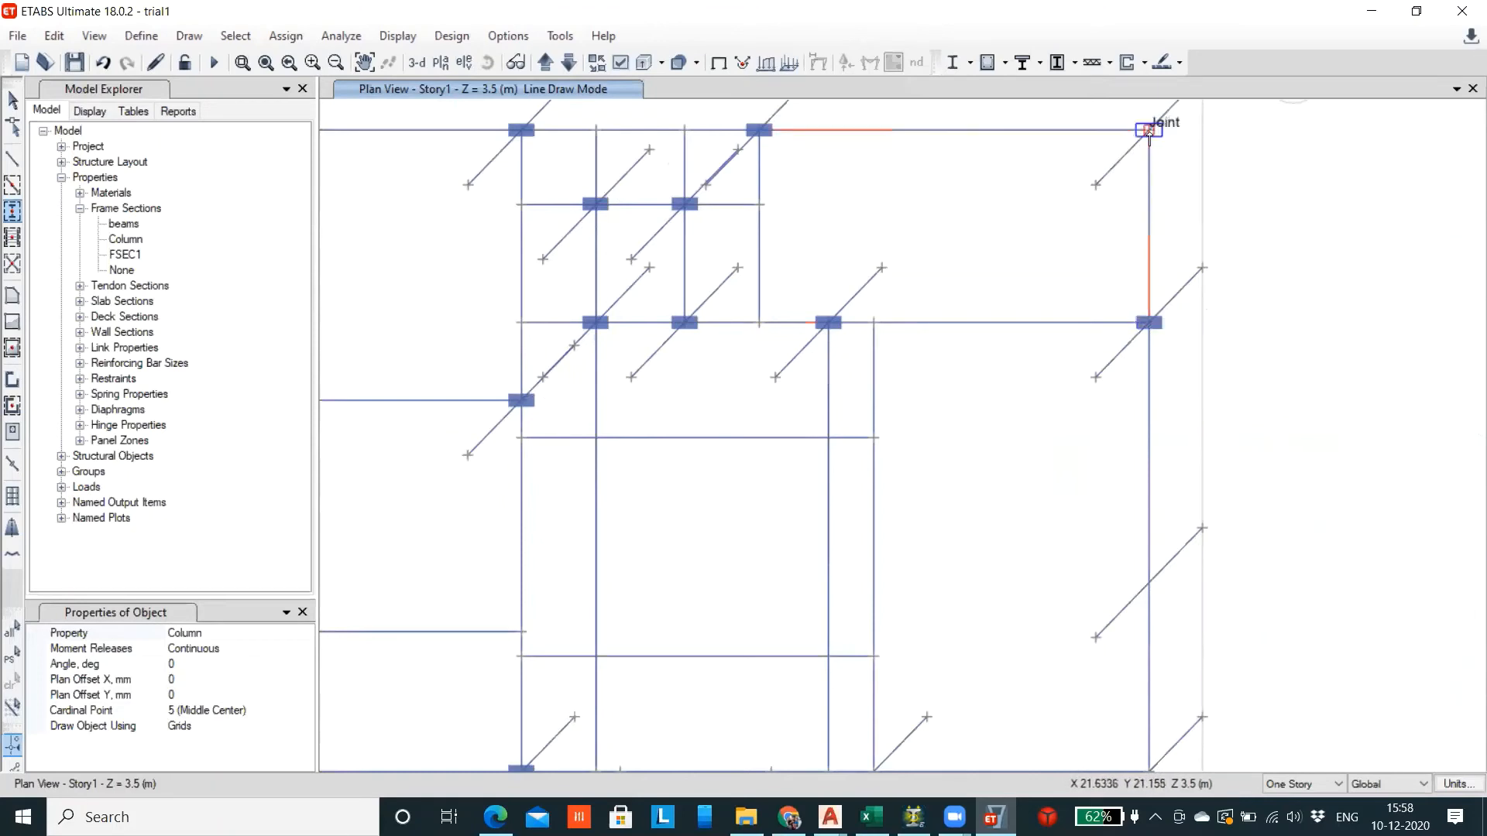
scroll(1149, 132, "up", 3)
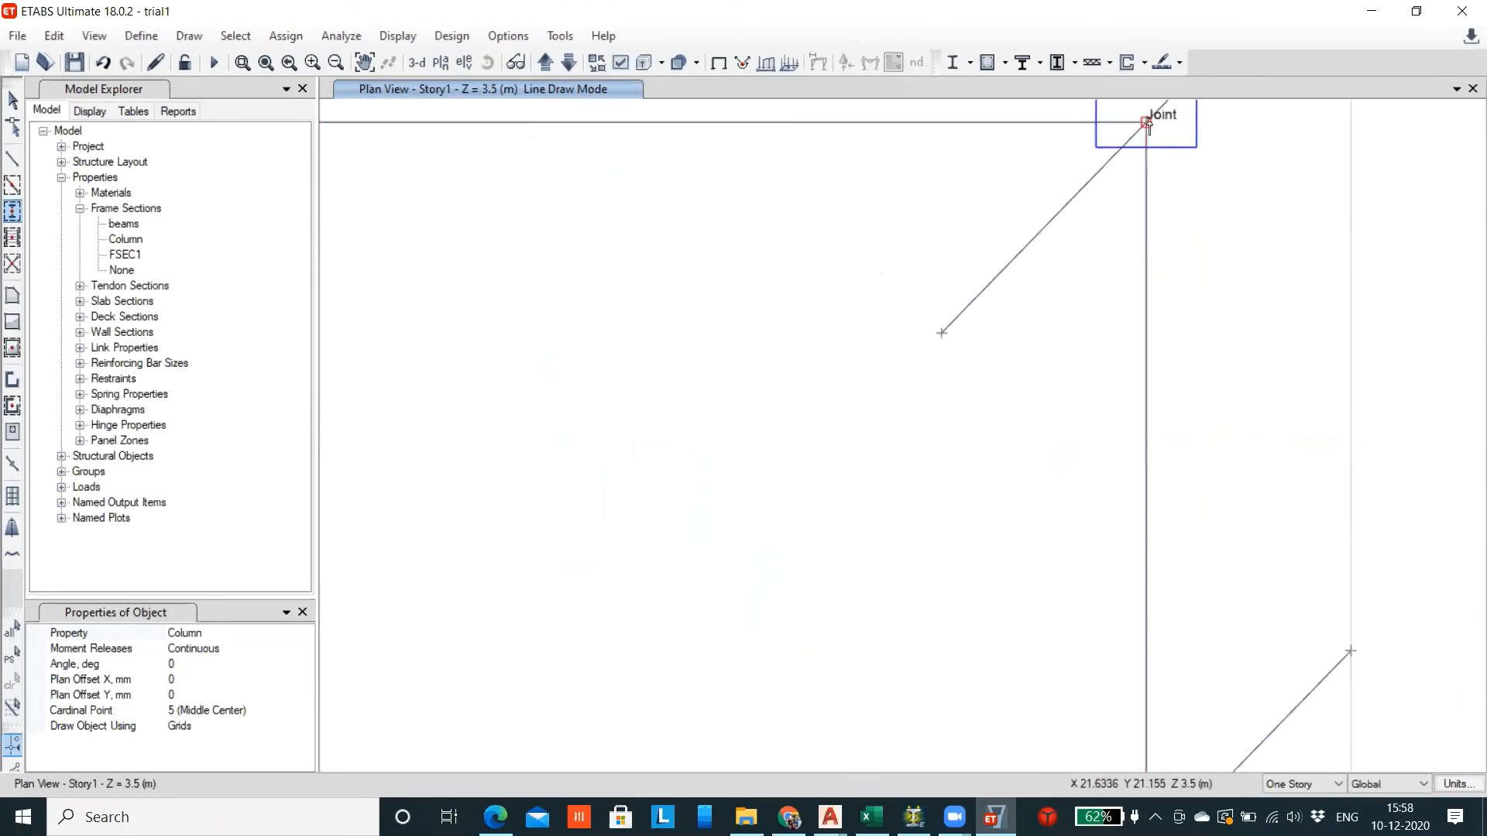
left_click(1146, 123)
scroll(979, 288, "down", 5)
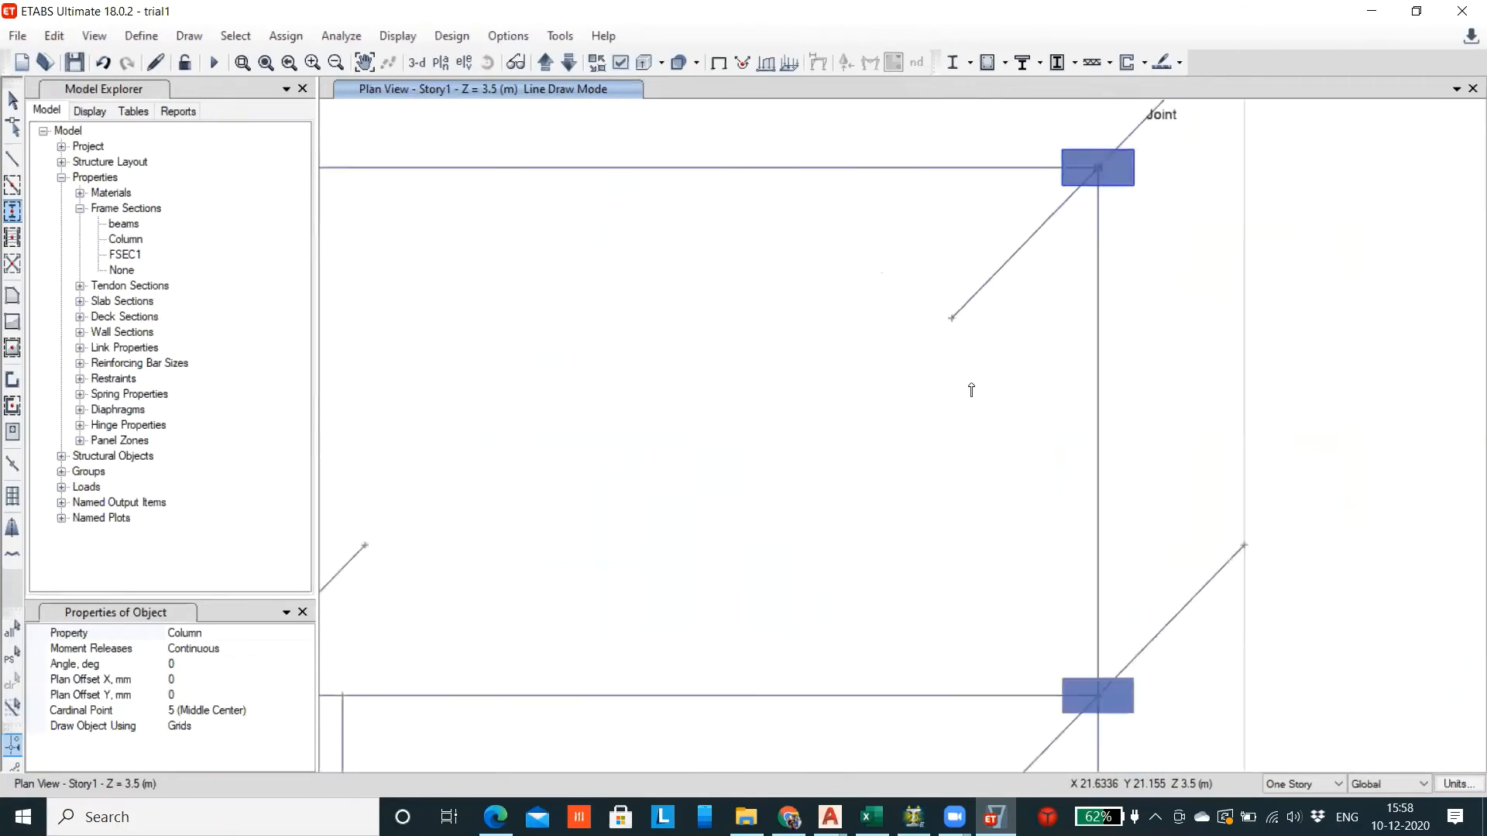
scroll(980, 448, "up", 2)
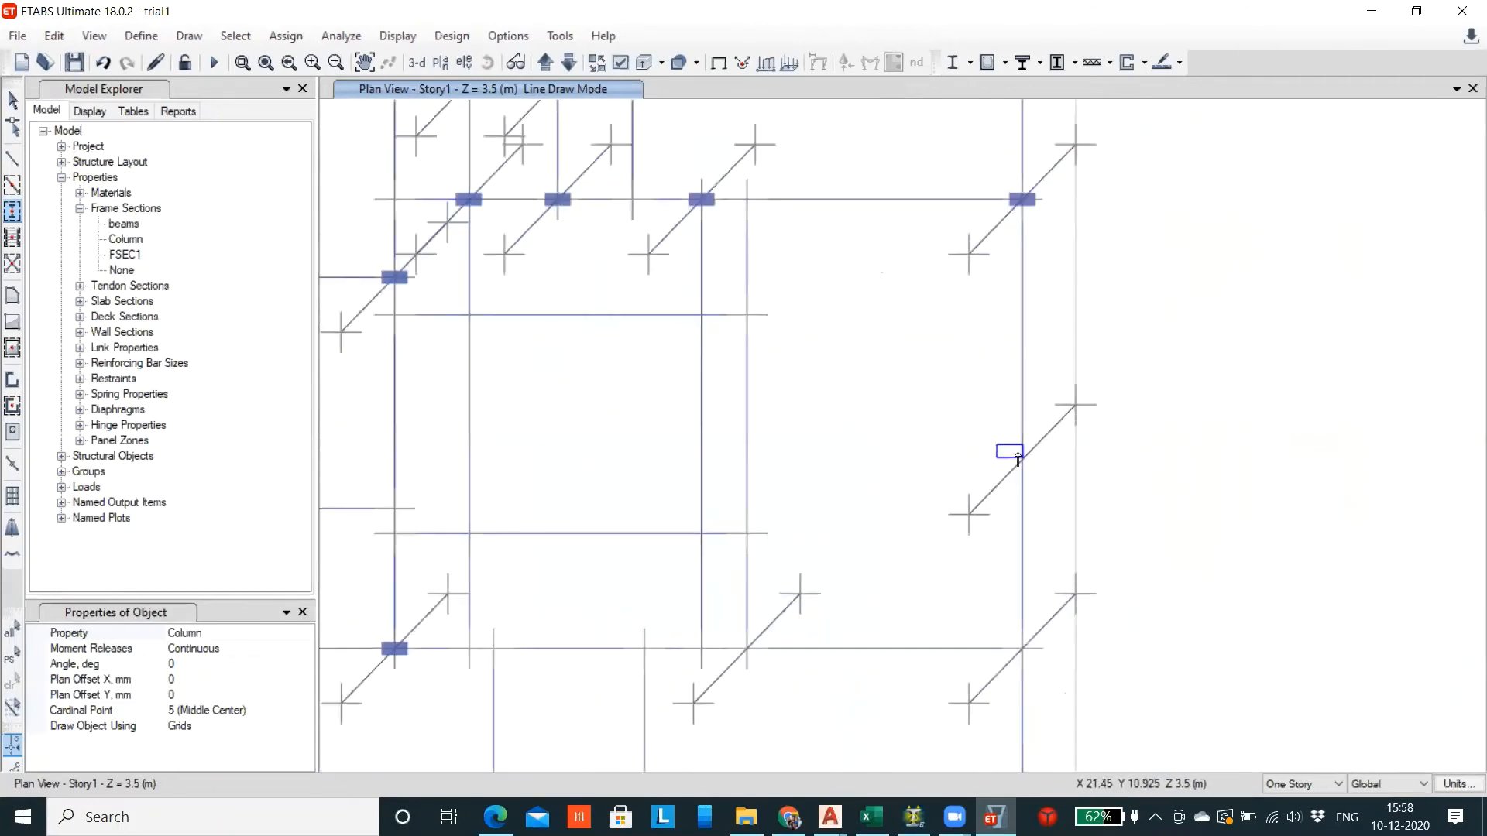
scroll(1022, 463, "up", 2)
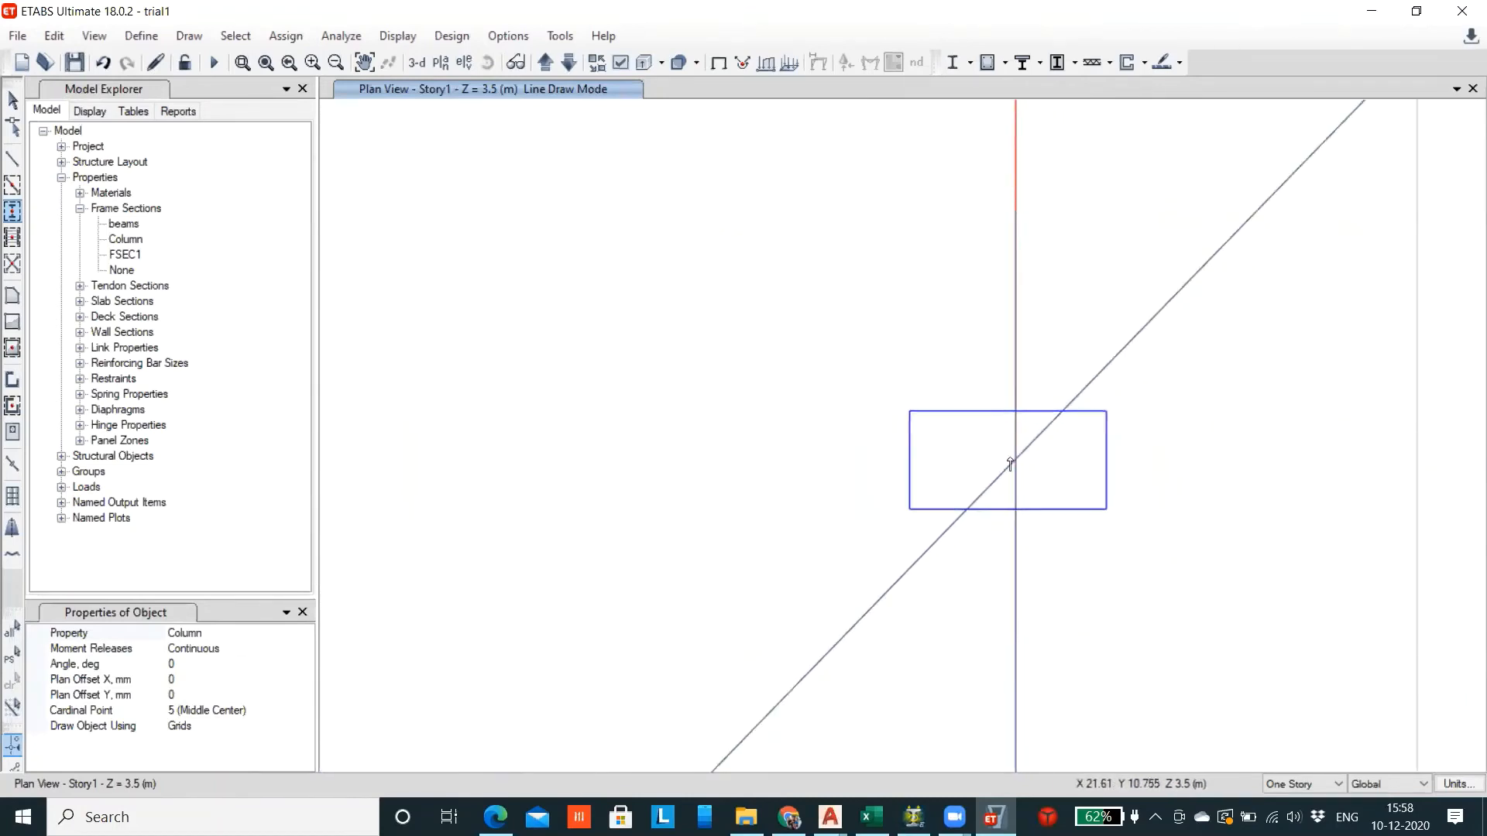
scroll(958, 413, "down", 4)
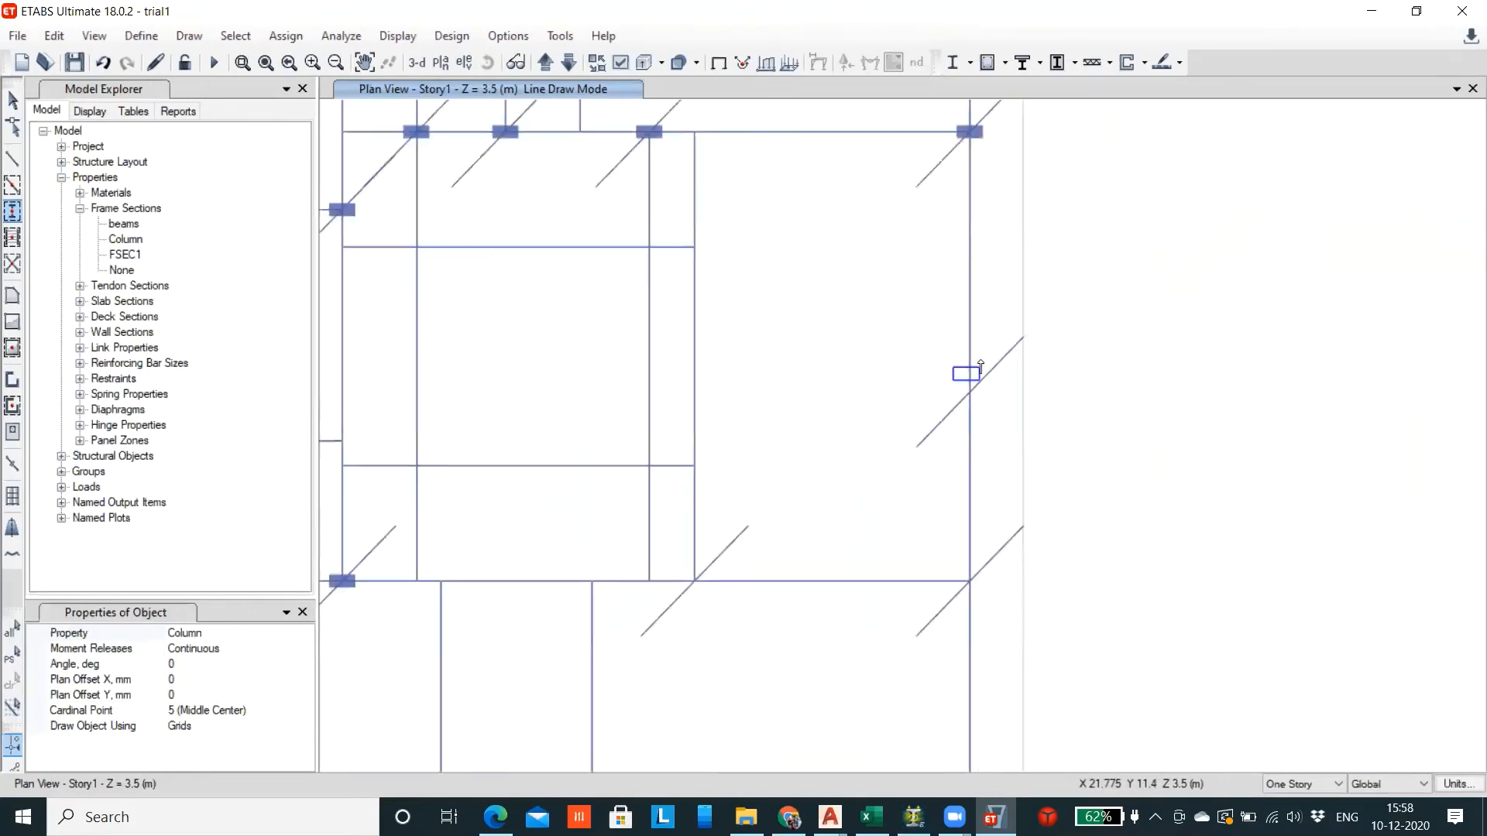
scroll(982, 392, "up", 2)
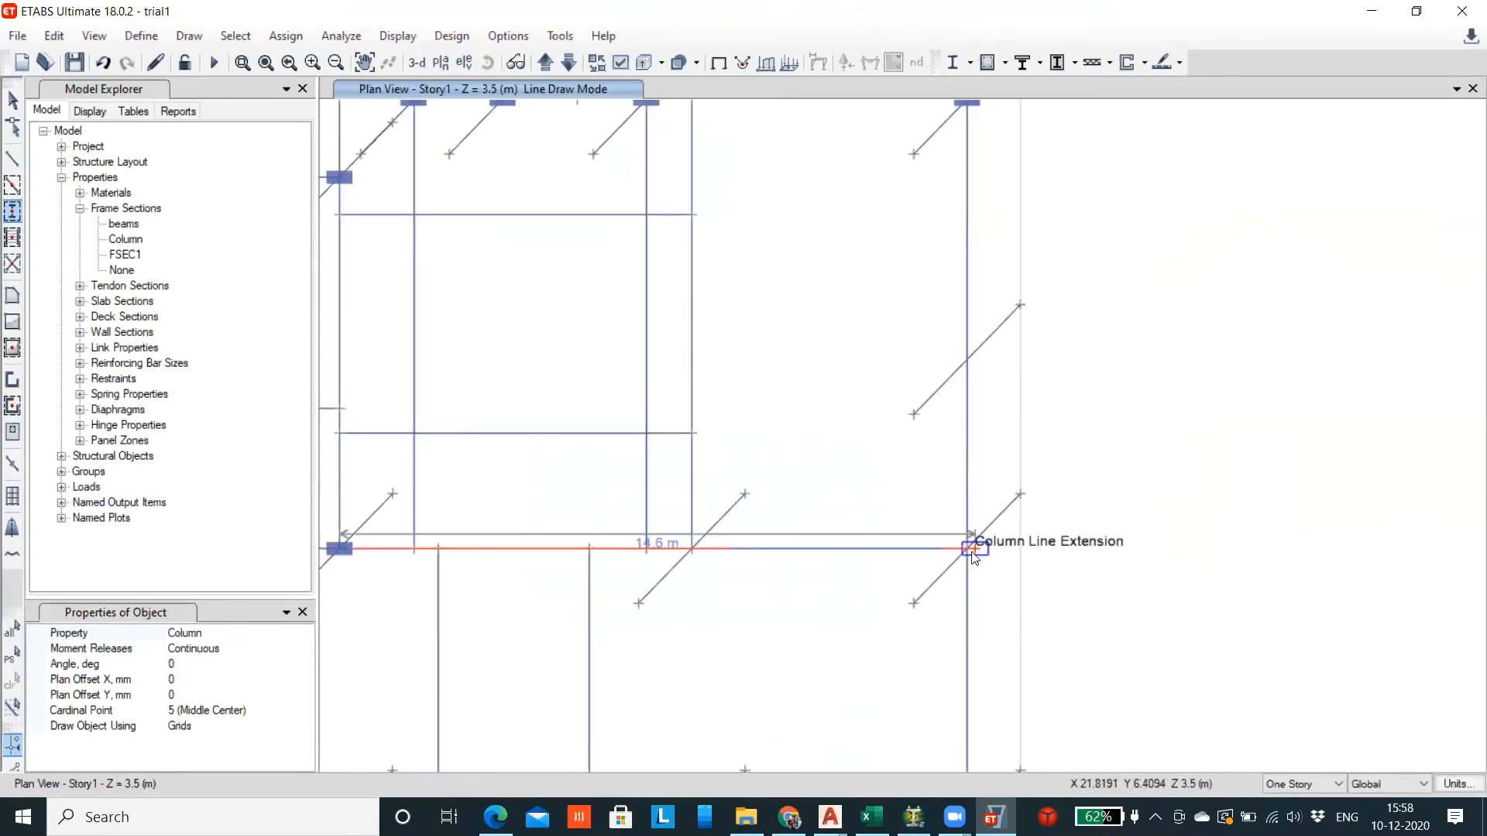
scroll(962, 541, "up", 3)
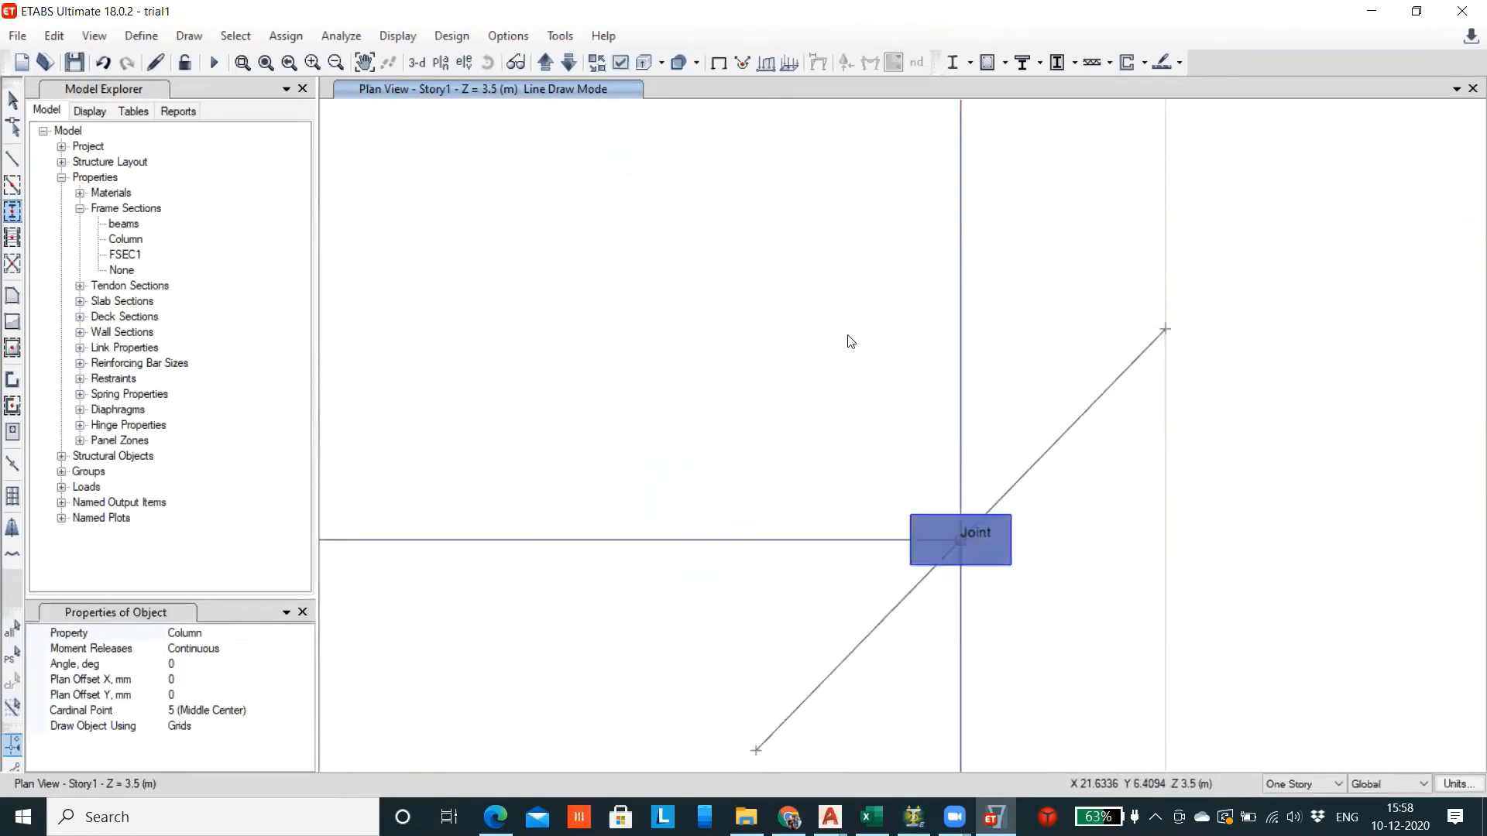
scroll(921, 380, "down", 2)
scroll(921, 364, "down", 2)
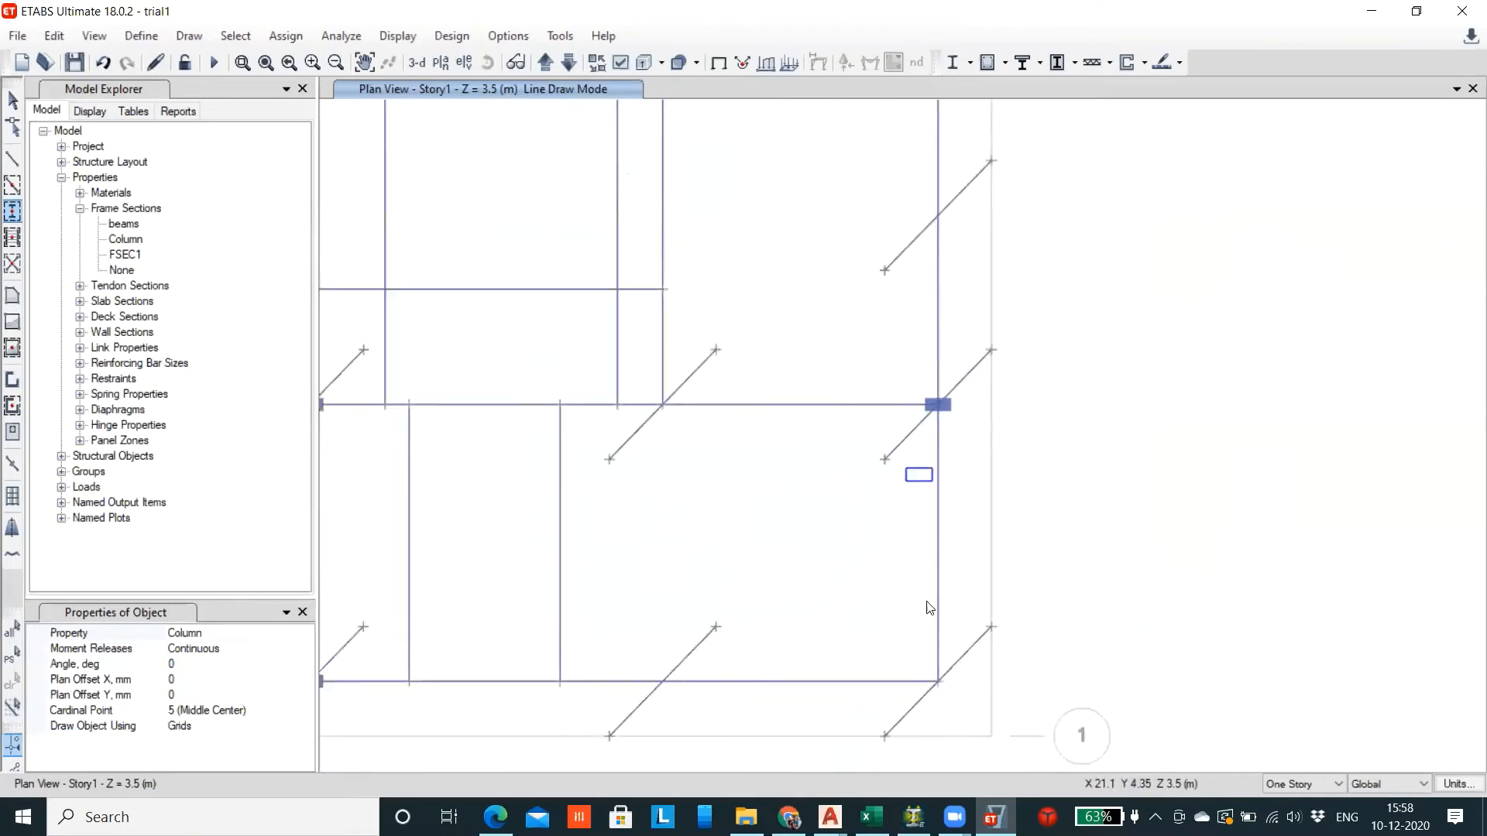
Place columns at the beam corner near grids 1 and B, and at X 15.31 on the Y 6.41 beam and the edge beam nearest grid 1
left_click(938, 682)
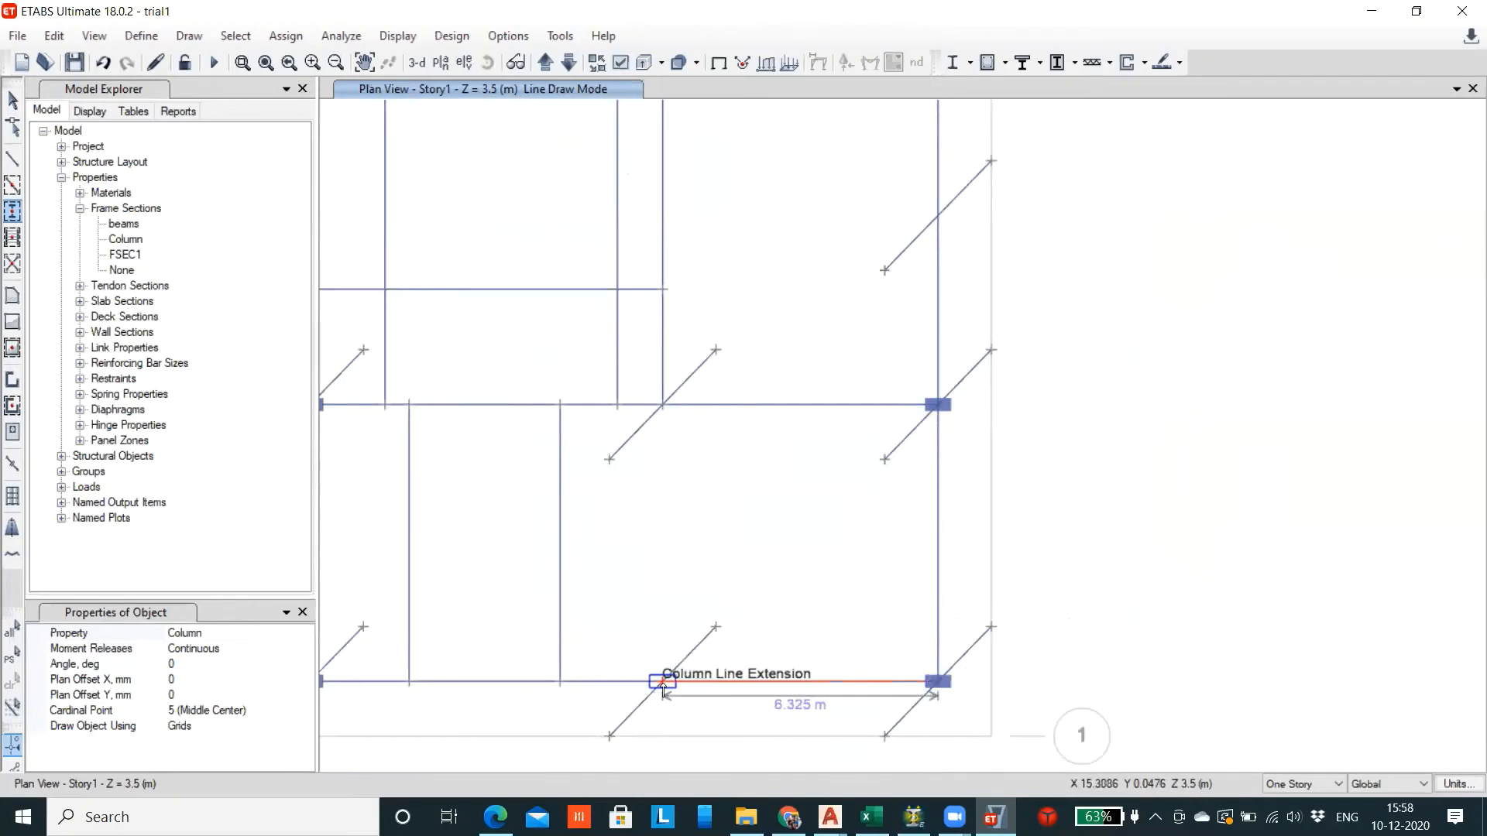
scroll(663, 686, "up", 4)
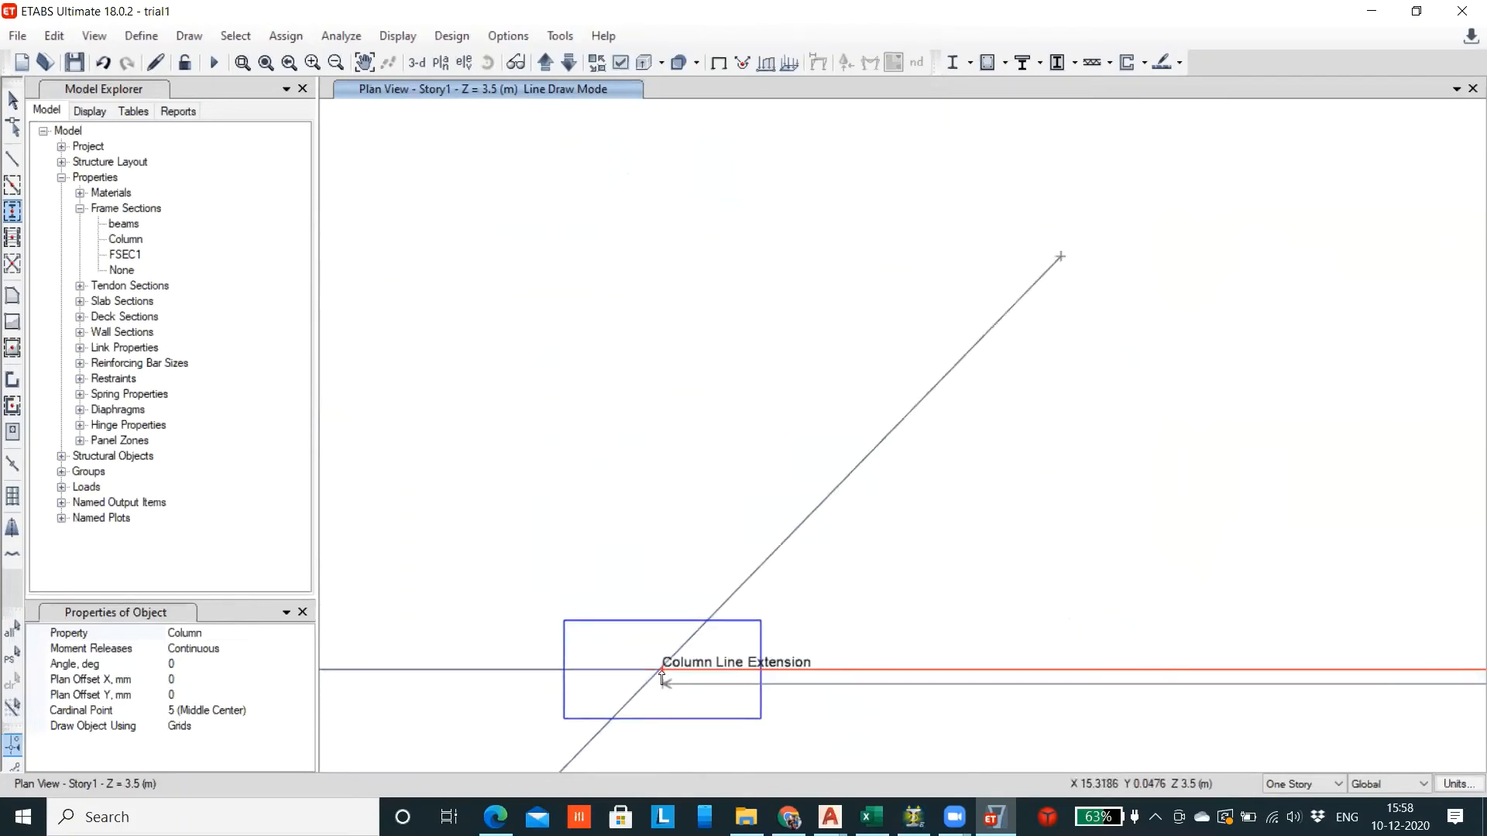
scroll(660, 675, "down", 4)
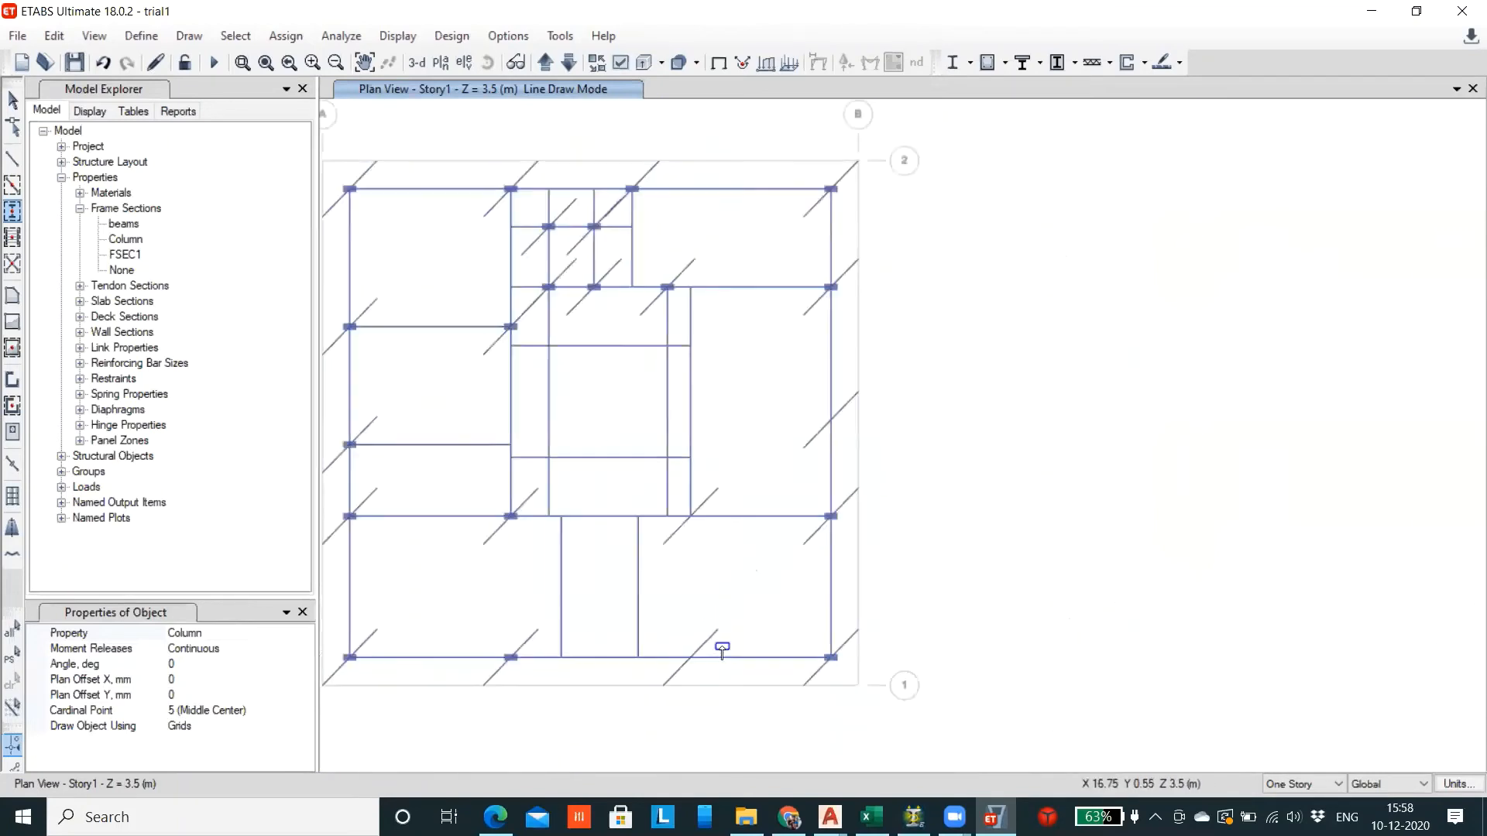
scroll(685, 520, "up", 4)
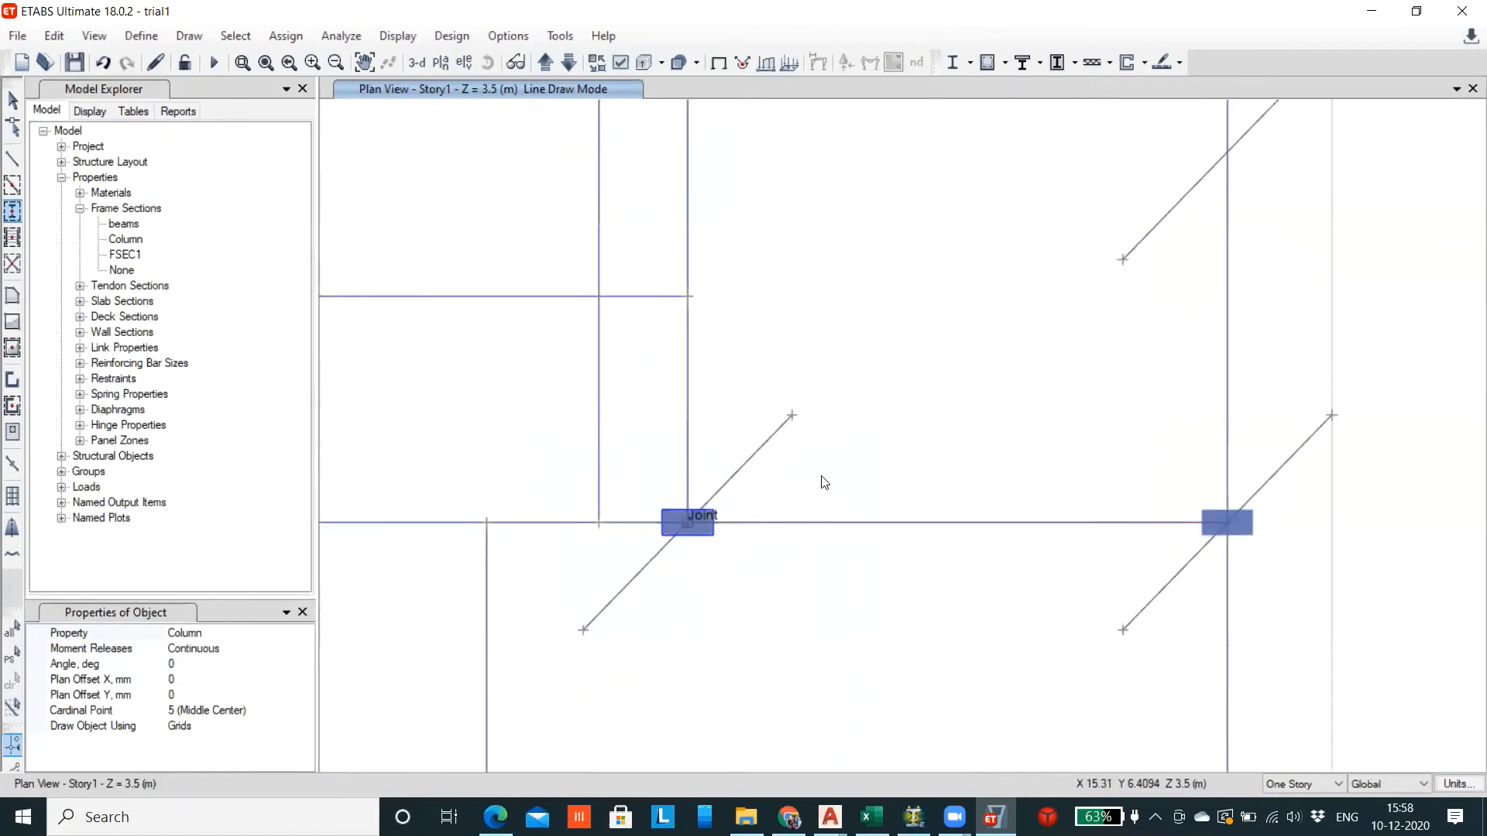
scroll(820, 457, "down", 4)
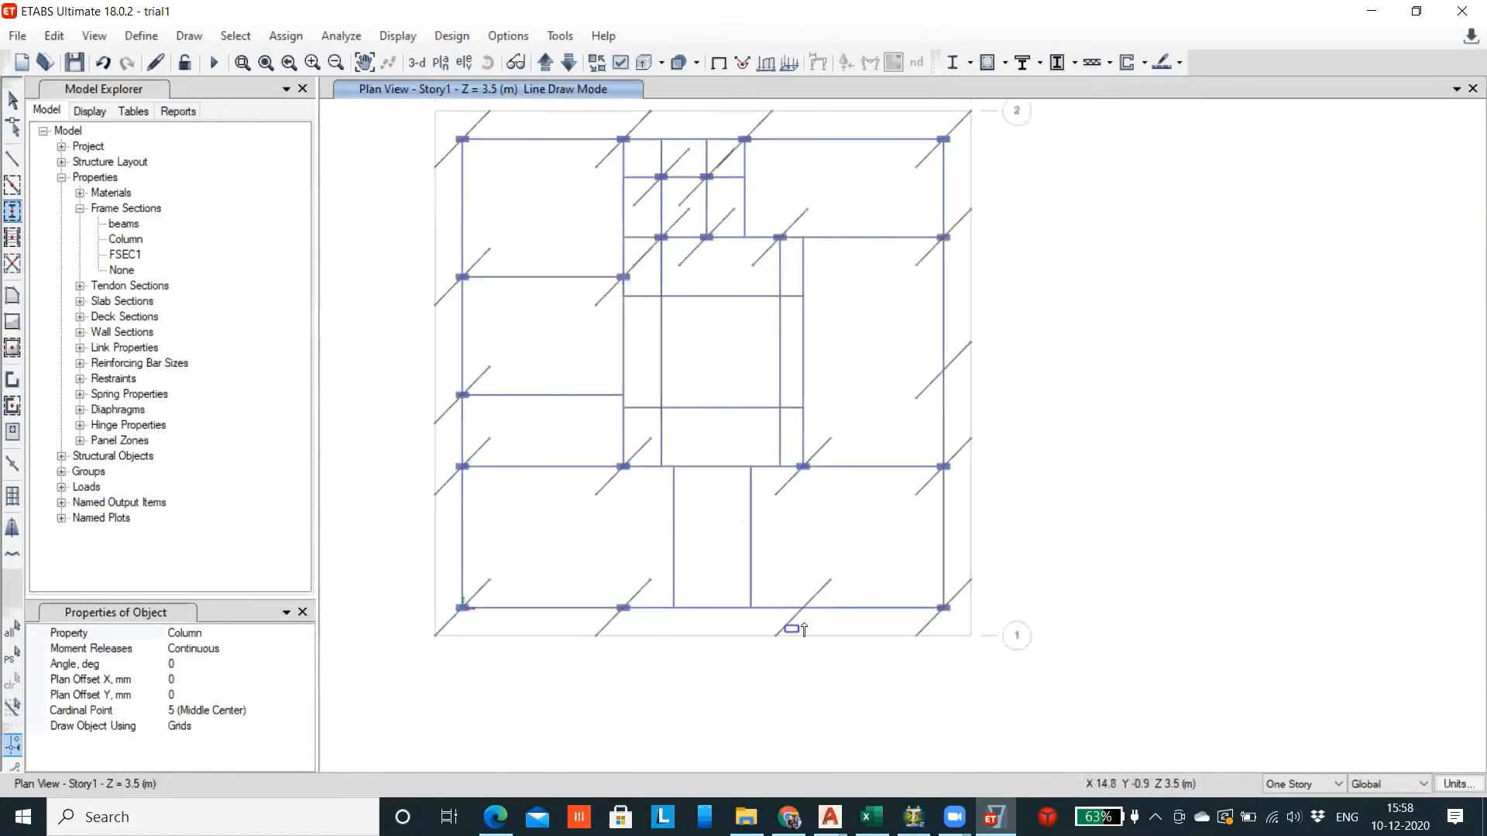
scroll(806, 606, "up", 3)
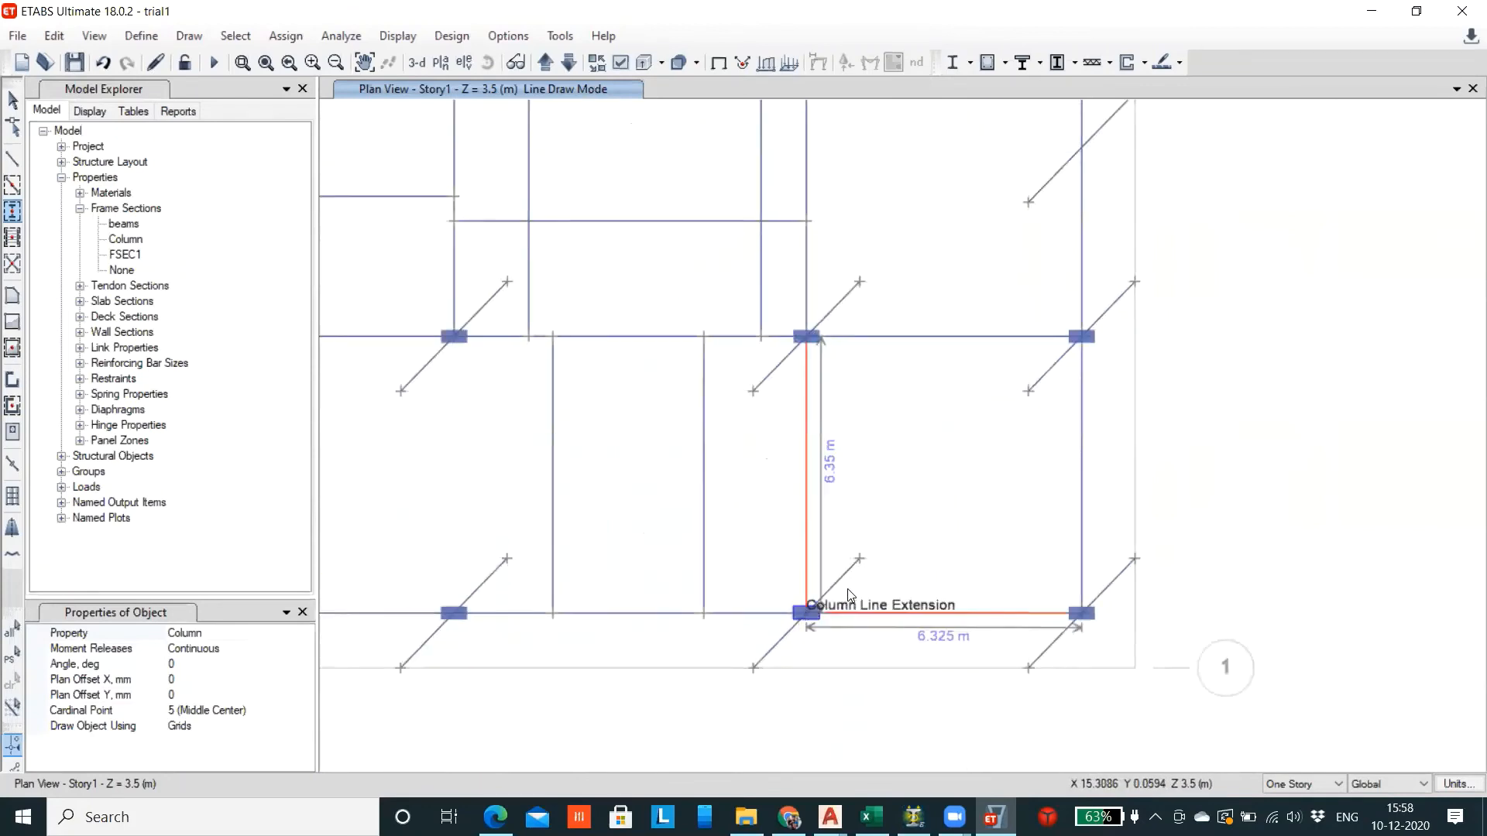
scroll(841, 612, "down", 4)
Place a column at the diagonal-marked point X 21.63, Y 10.755 on the edge beam nearest grid B, and end column drawing
scroll(906, 534, "up", 4)
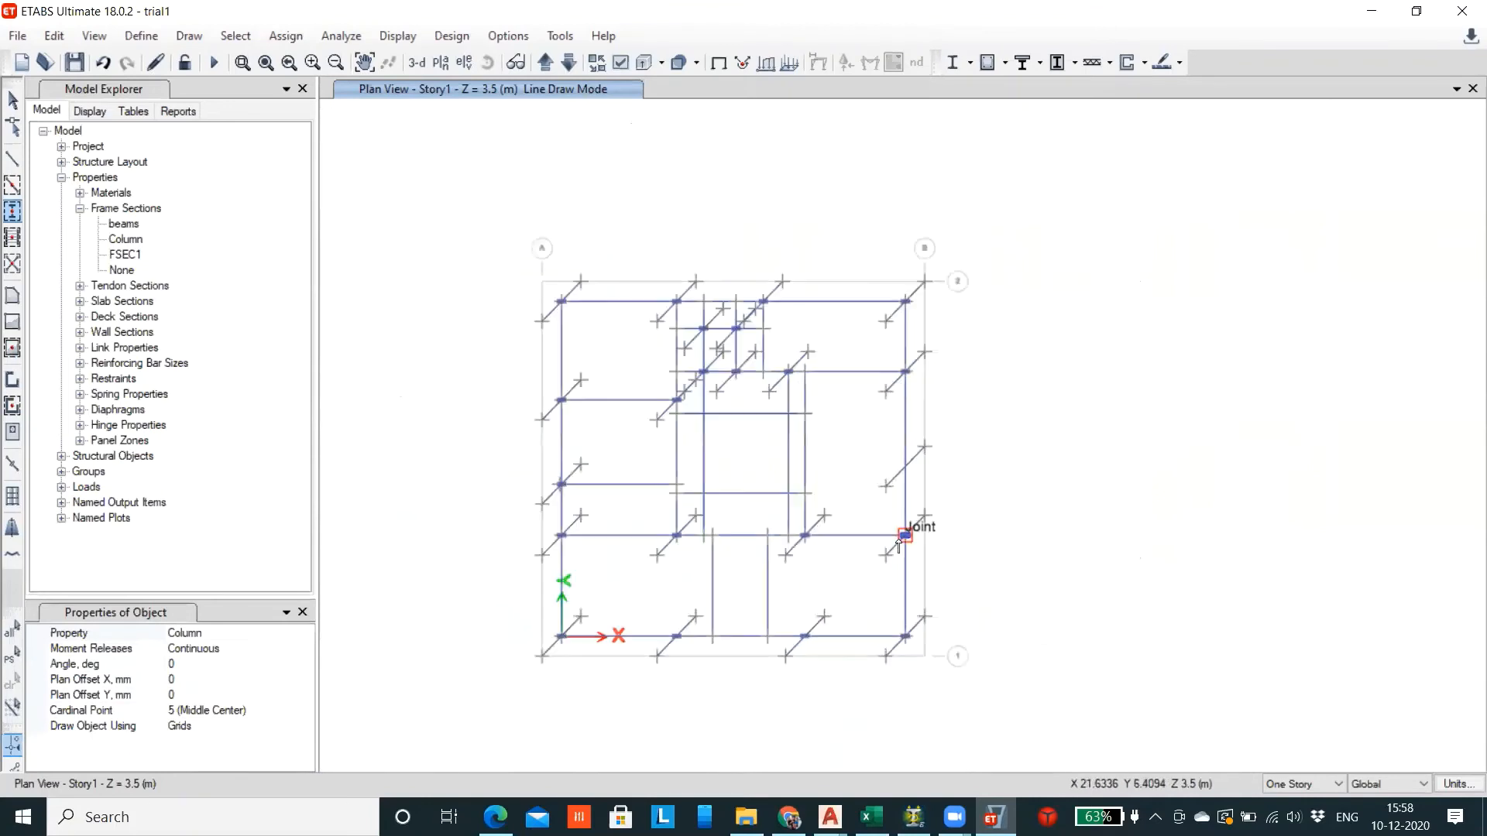
scroll(898, 534, "up", 2)
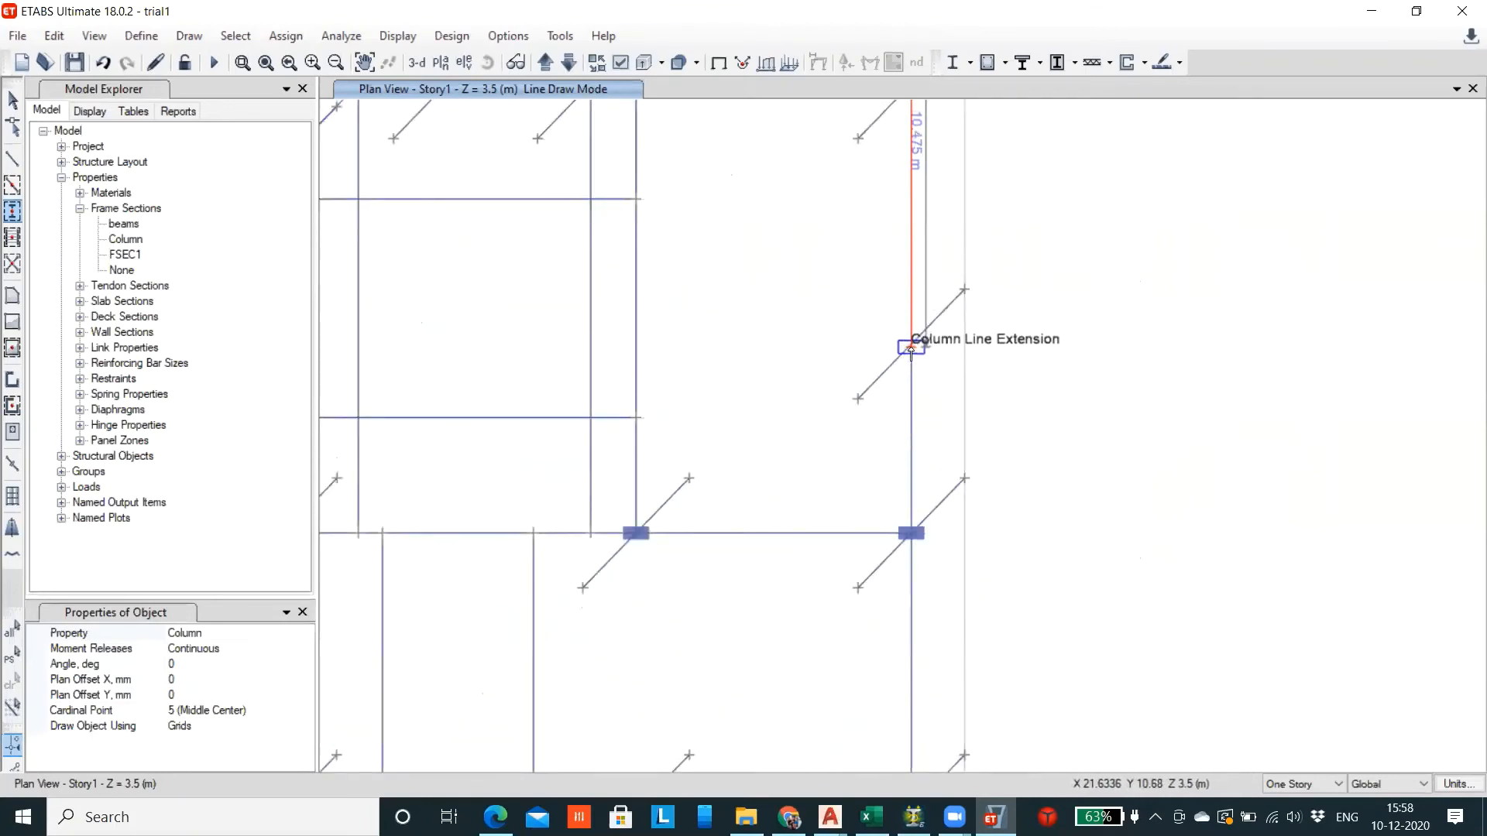
scroll(933, 325, "down", 5)
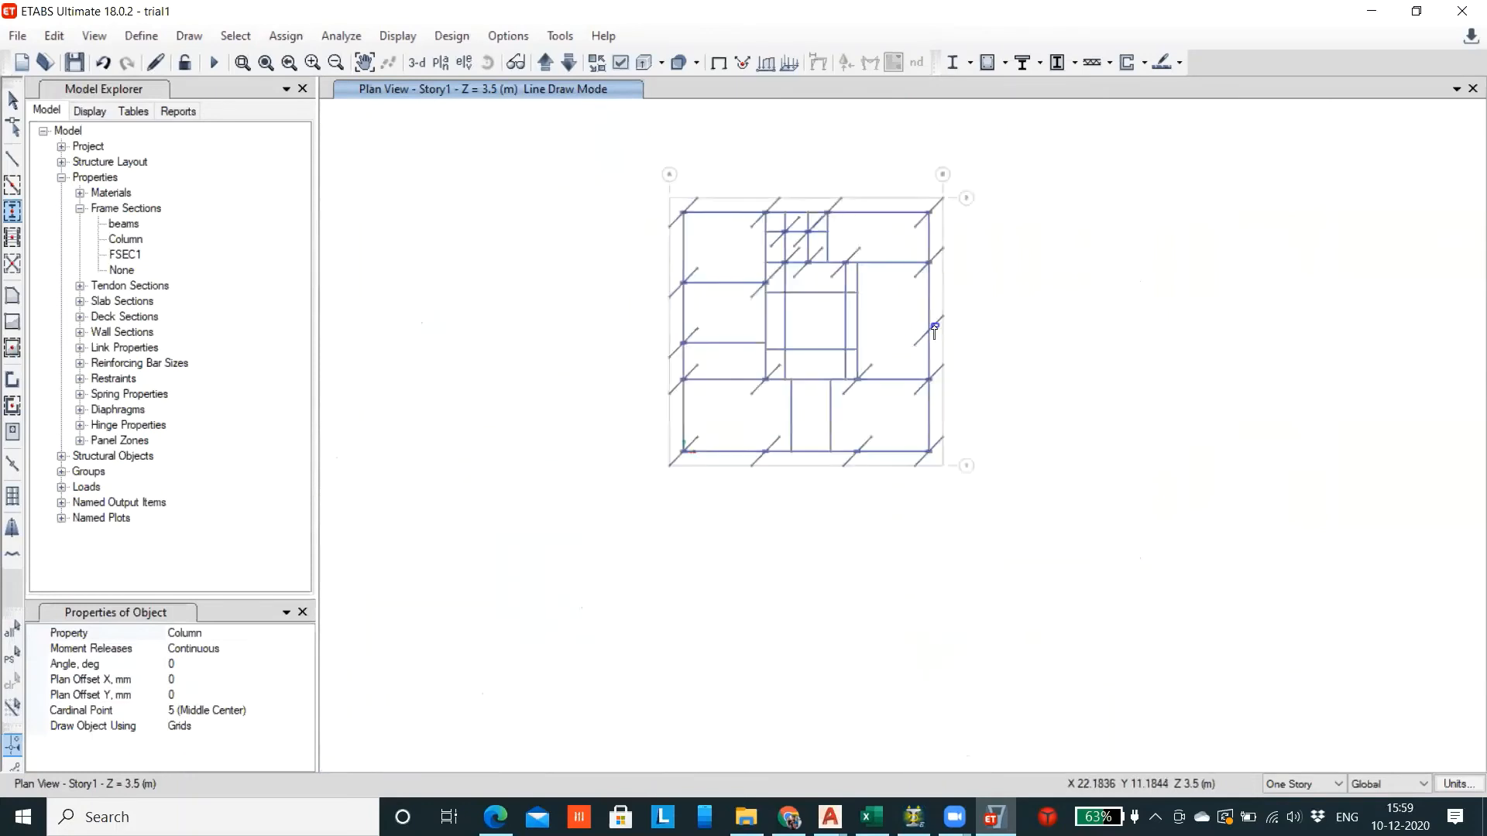
scroll(934, 329, "up", 3)
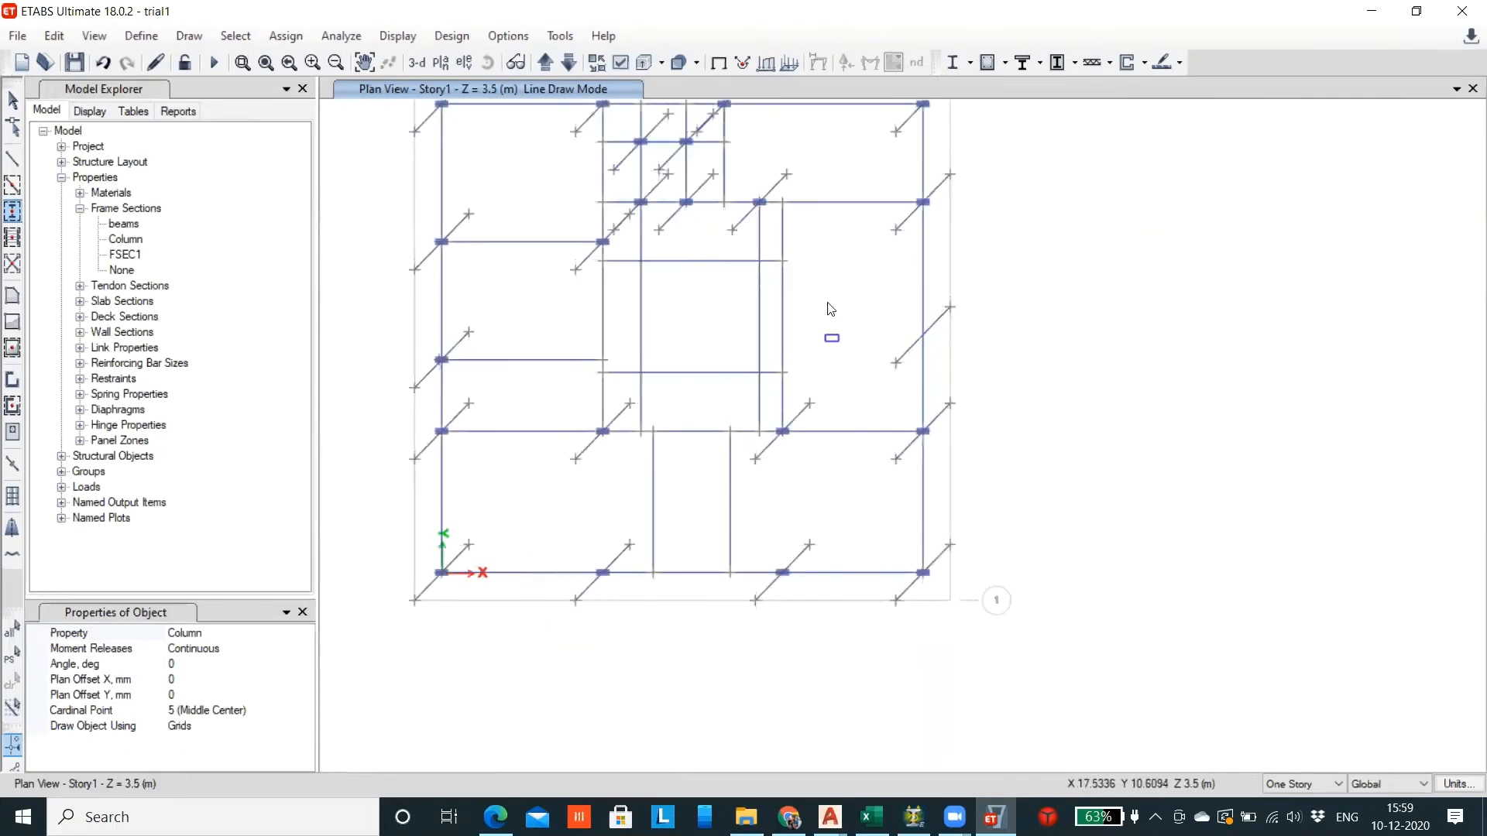
middle_click_drag(827, 292, 820, 358)
scroll(912, 397, "up", 5)
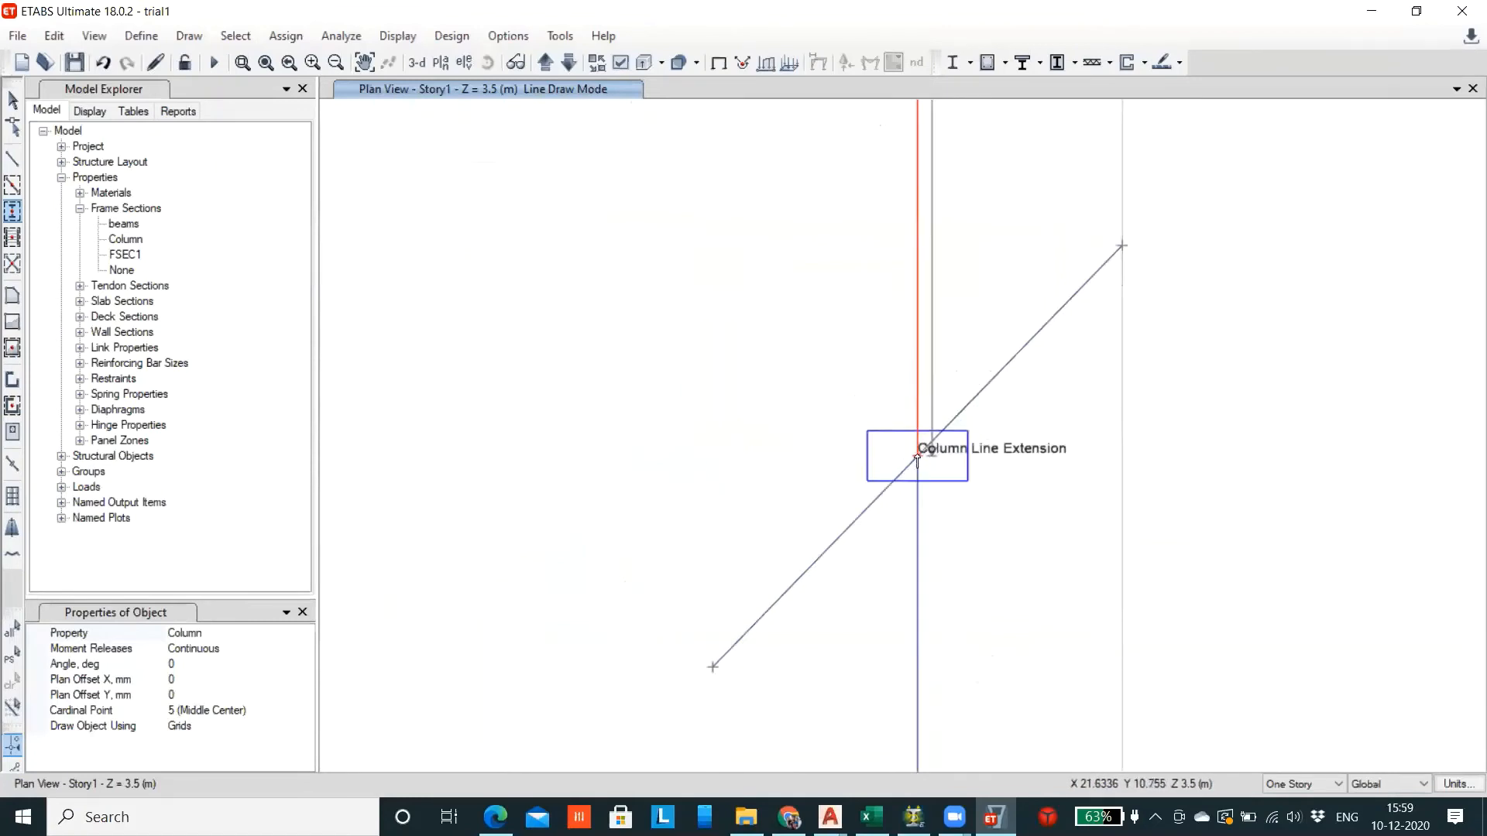
left_click(918, 458)
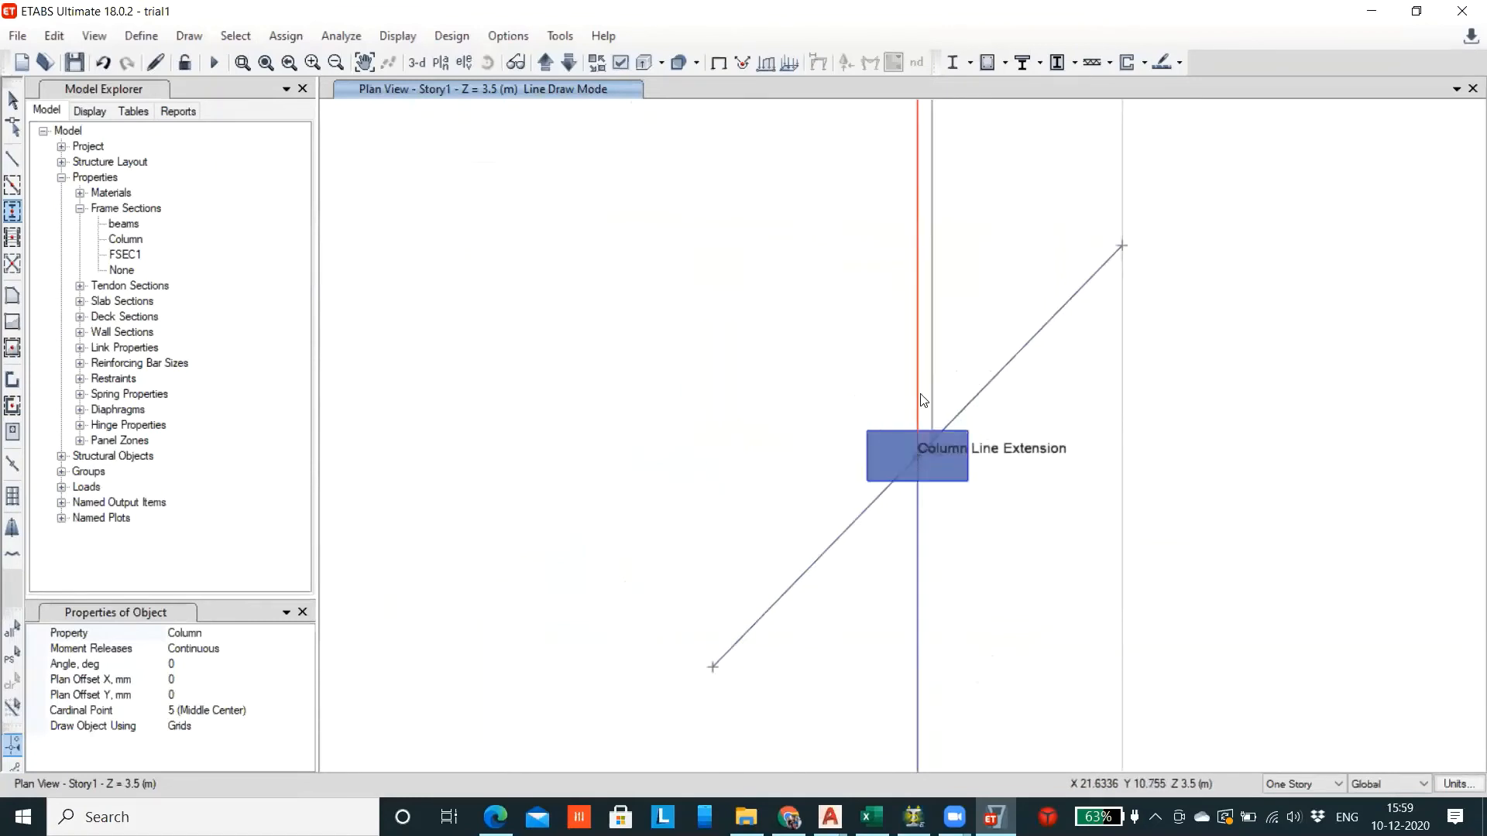
scroll(918, 462, "down", 6)
scroll(962, 418, "up", 2)
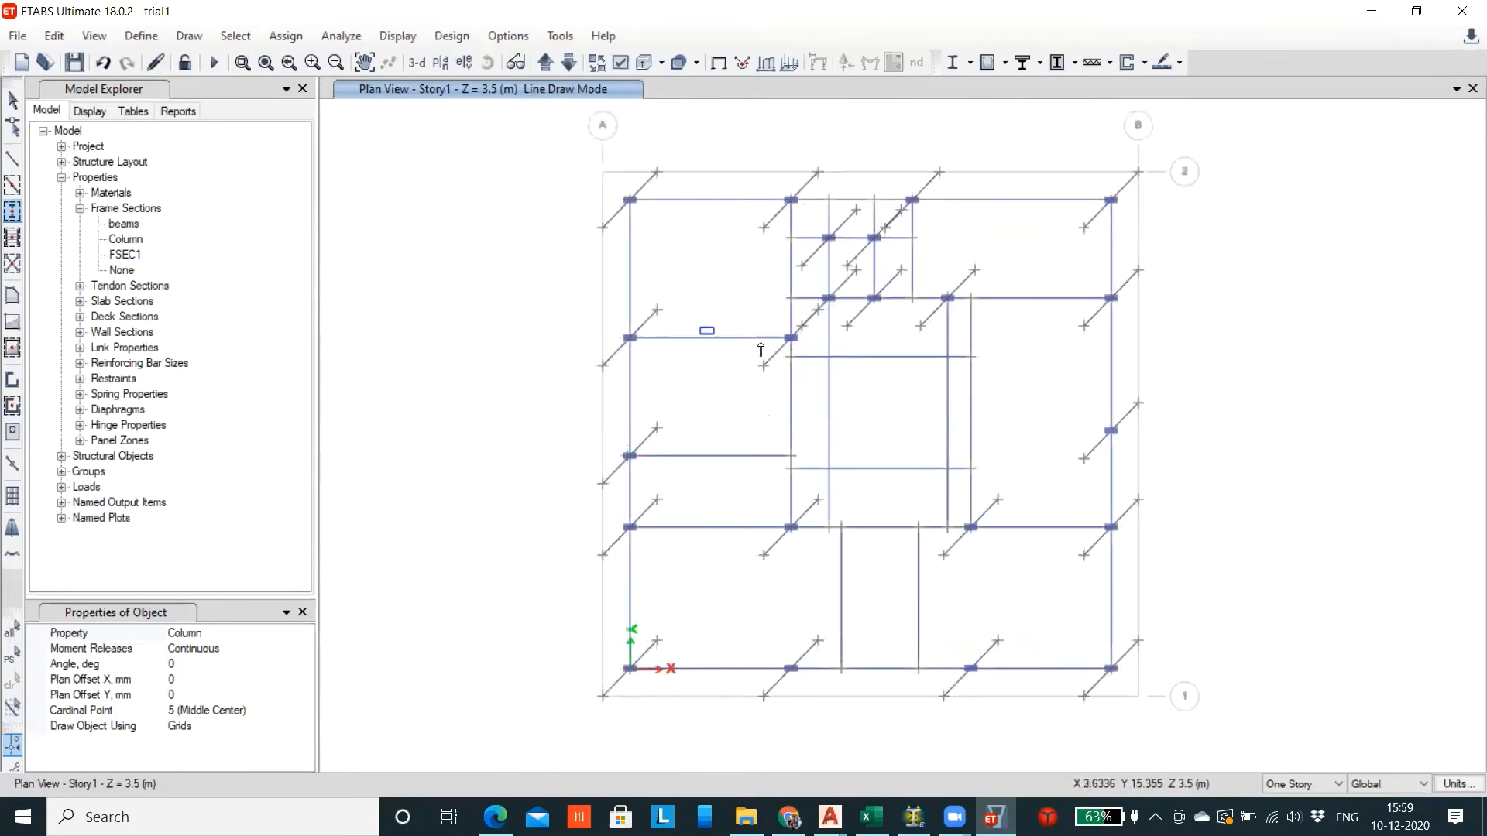
key("Escape")
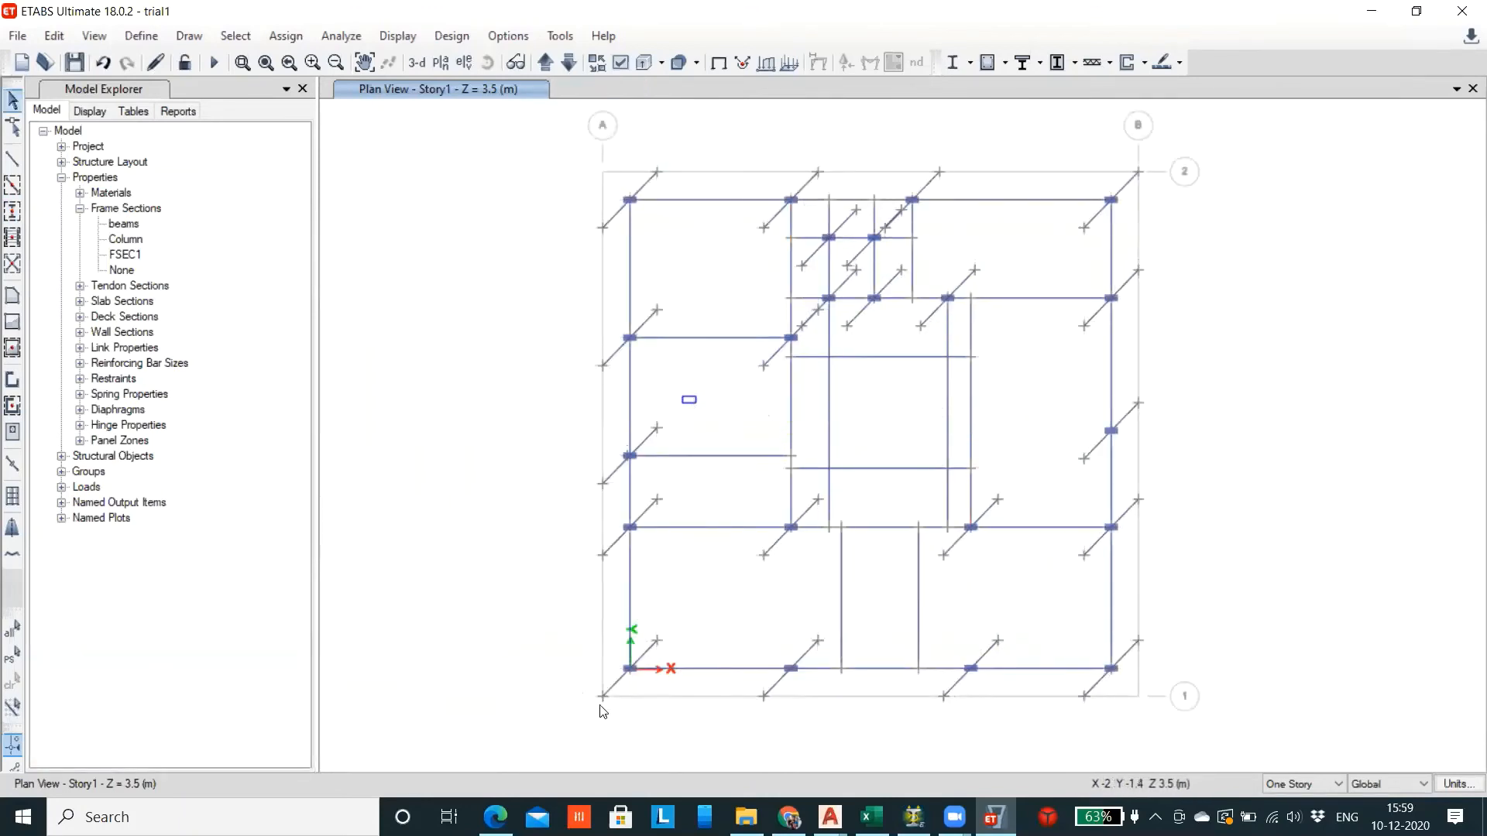
Delete the diagonal marker lines at the five columns nearest grid A and at two columns on the adjacent interior beam line
left_click_drag(608, 710, 584, 197)
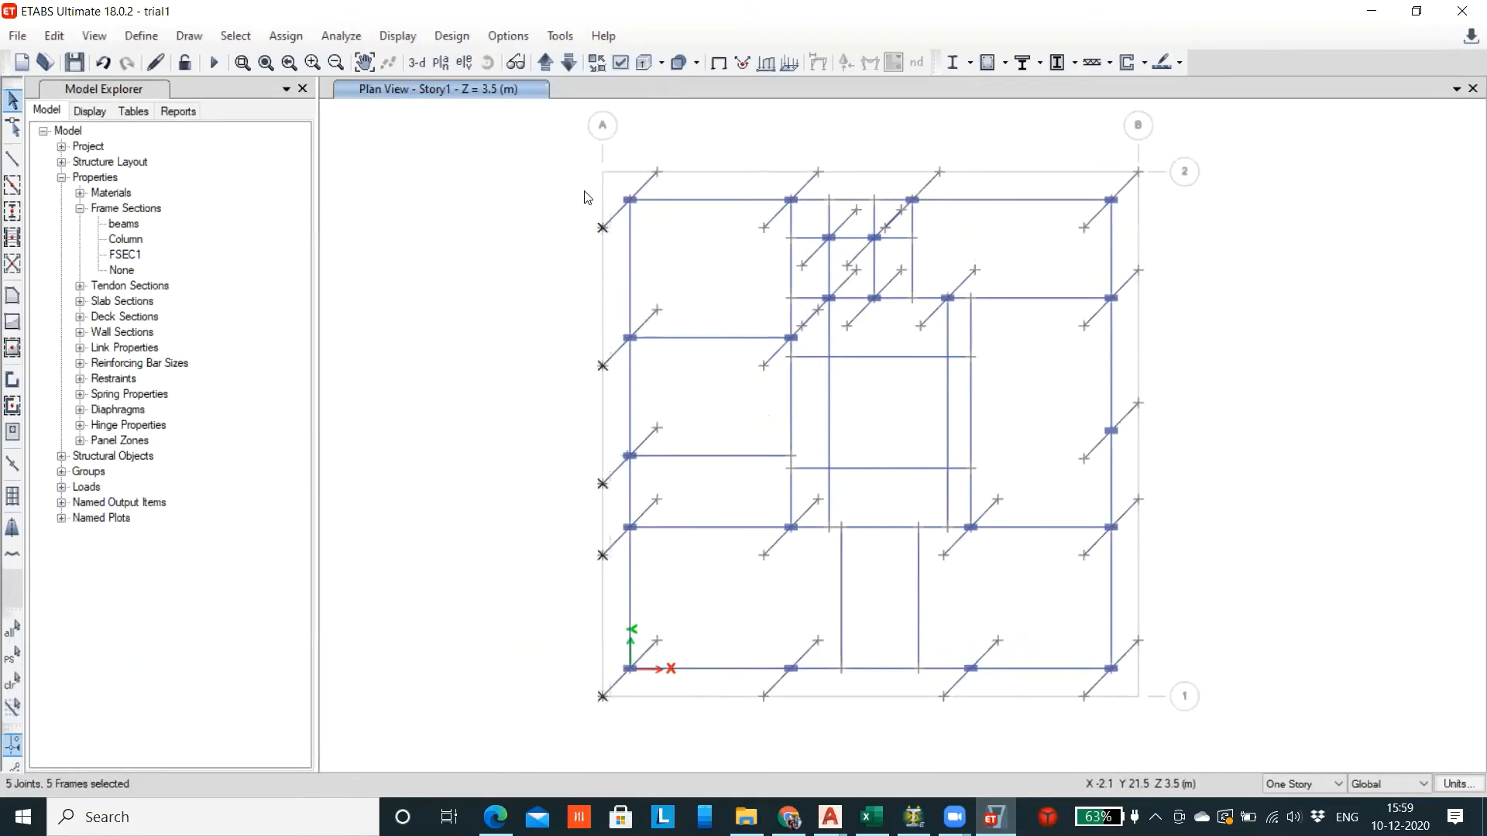
key("Escape")
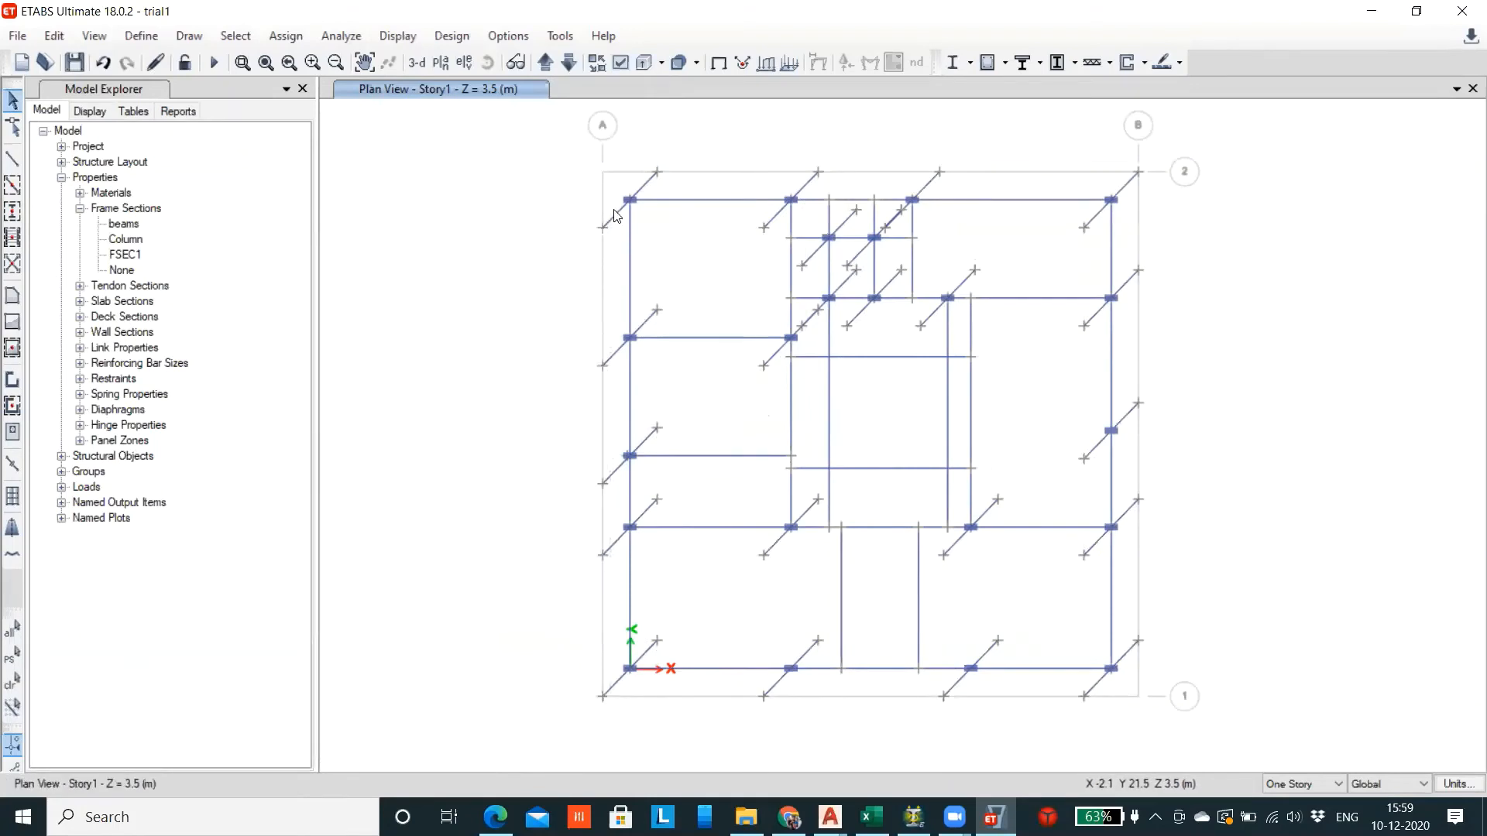
left_click(772, 222)
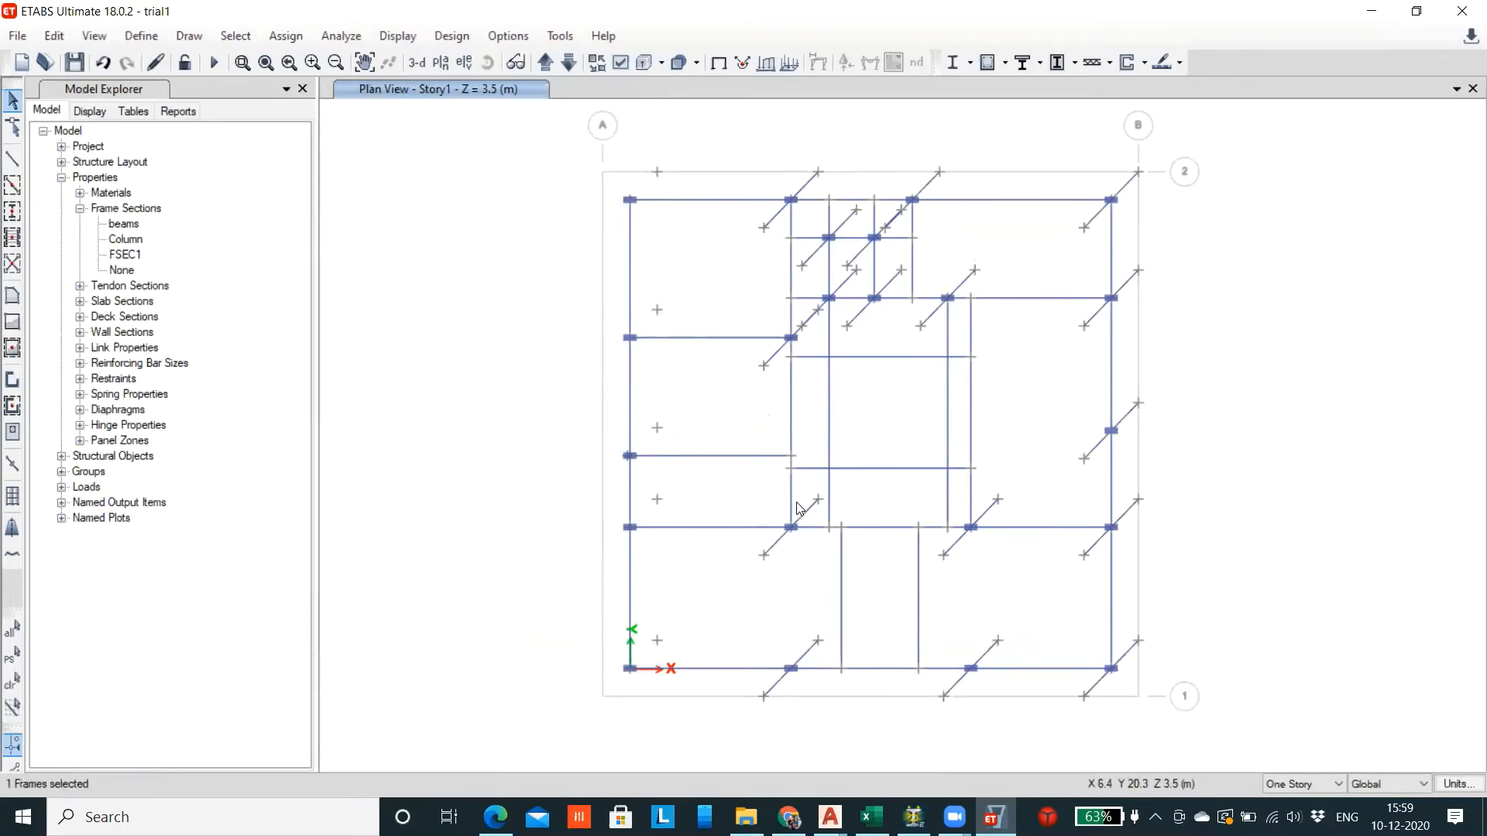
key("Delete")
key("Delete")
Delete the three remaining diagonal marker lines at the columns along the edge beam nearest grid 1
left_click(957, 693)
left_click(1139, 681)
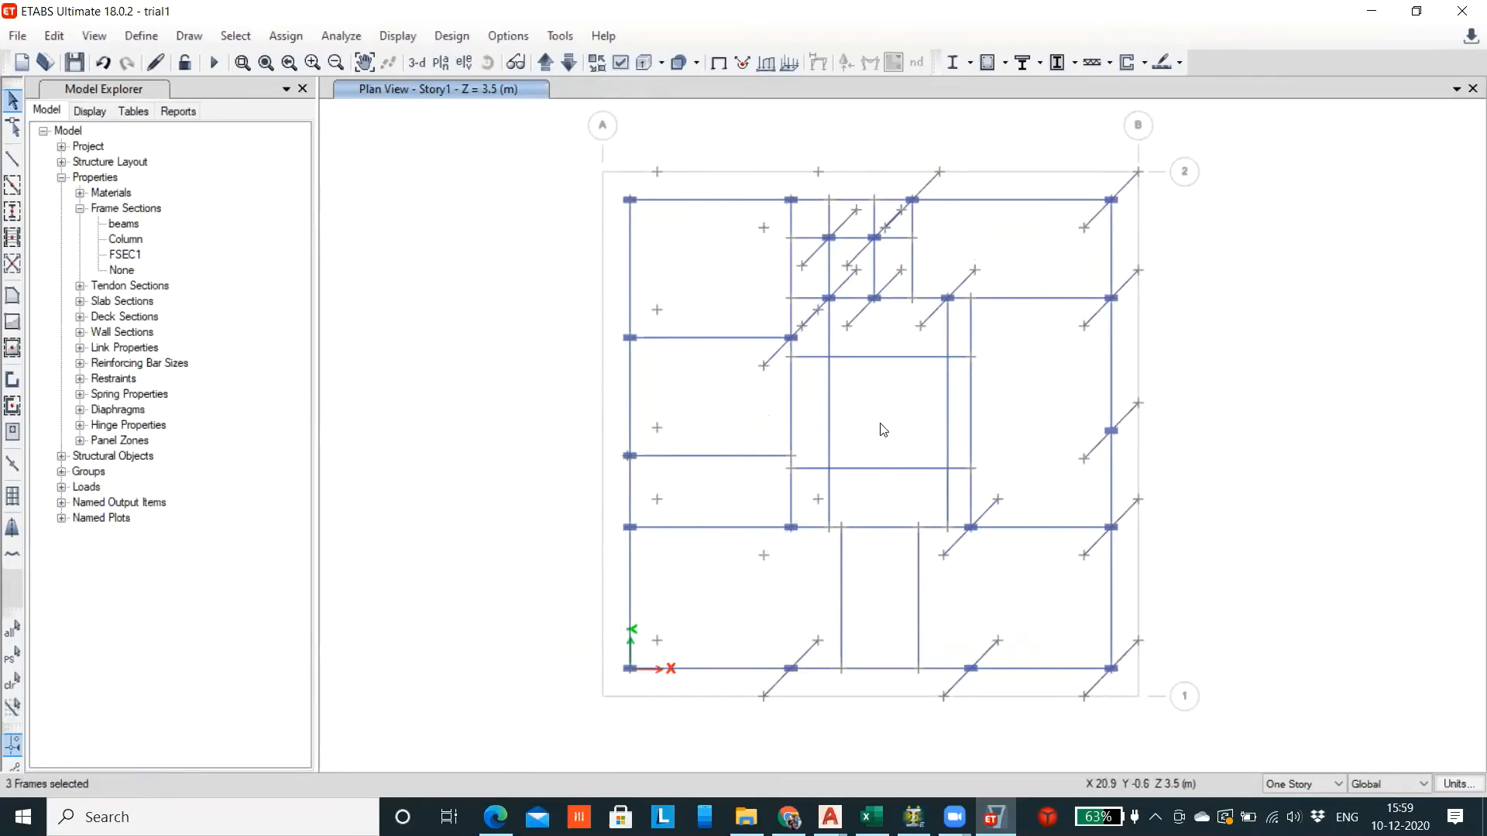
key("Delete")
Delete the diagonal marker lines at the interior column X 15.31, Y 6.41 and at the columns along the edge beam nearest grid B
left_click(957, 547)
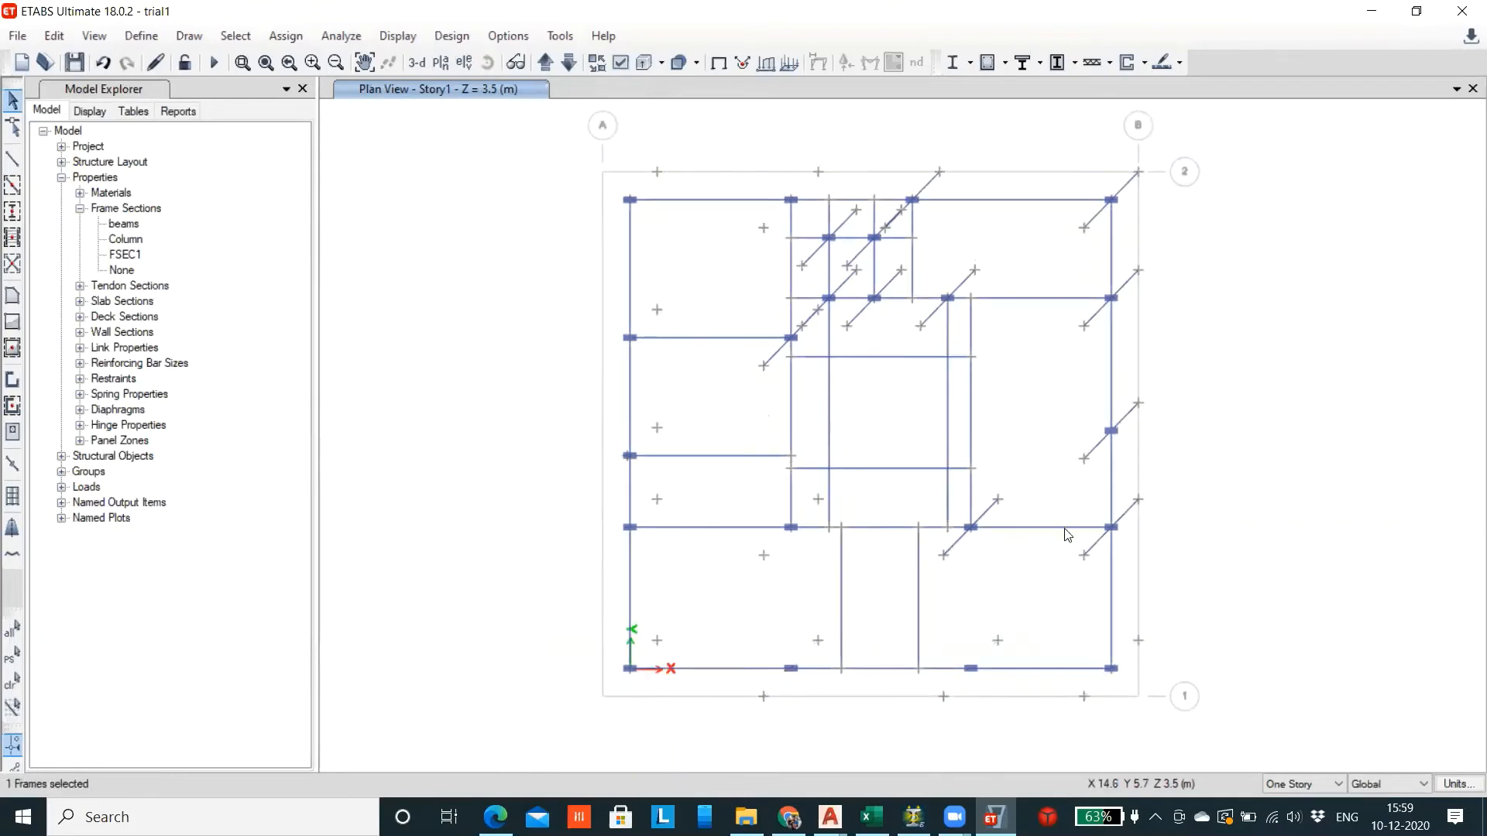
key("Delete")
left_click(1095, 447)
key("Delete")
left_click(1092, 222)
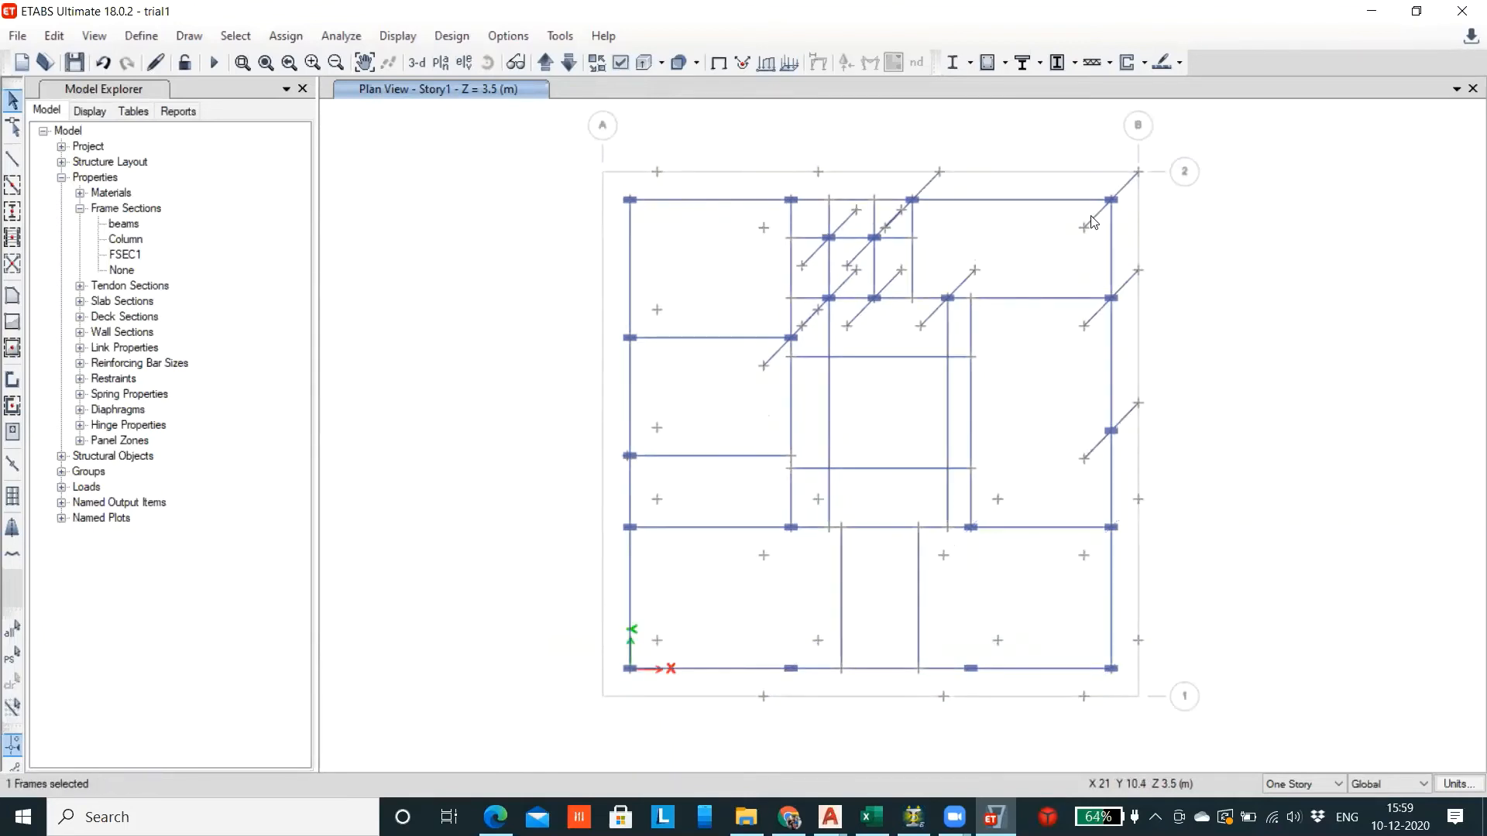
key("Delete")
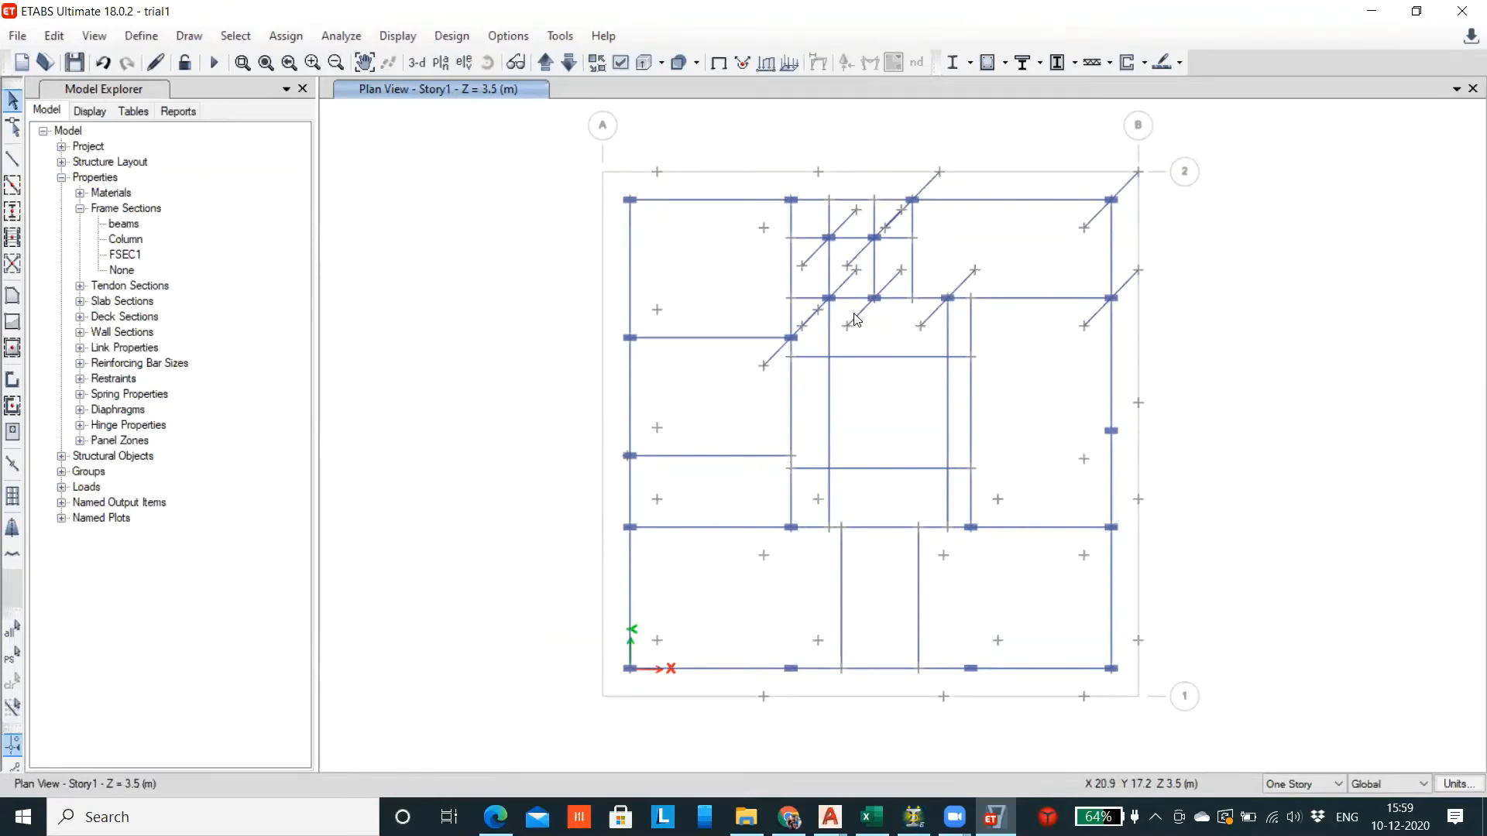
Delete the diagonal marker lines at the interior columns bordering the central bays, including the one at the end of the beam from grid A
left_click(770, 361)
key("Delete")
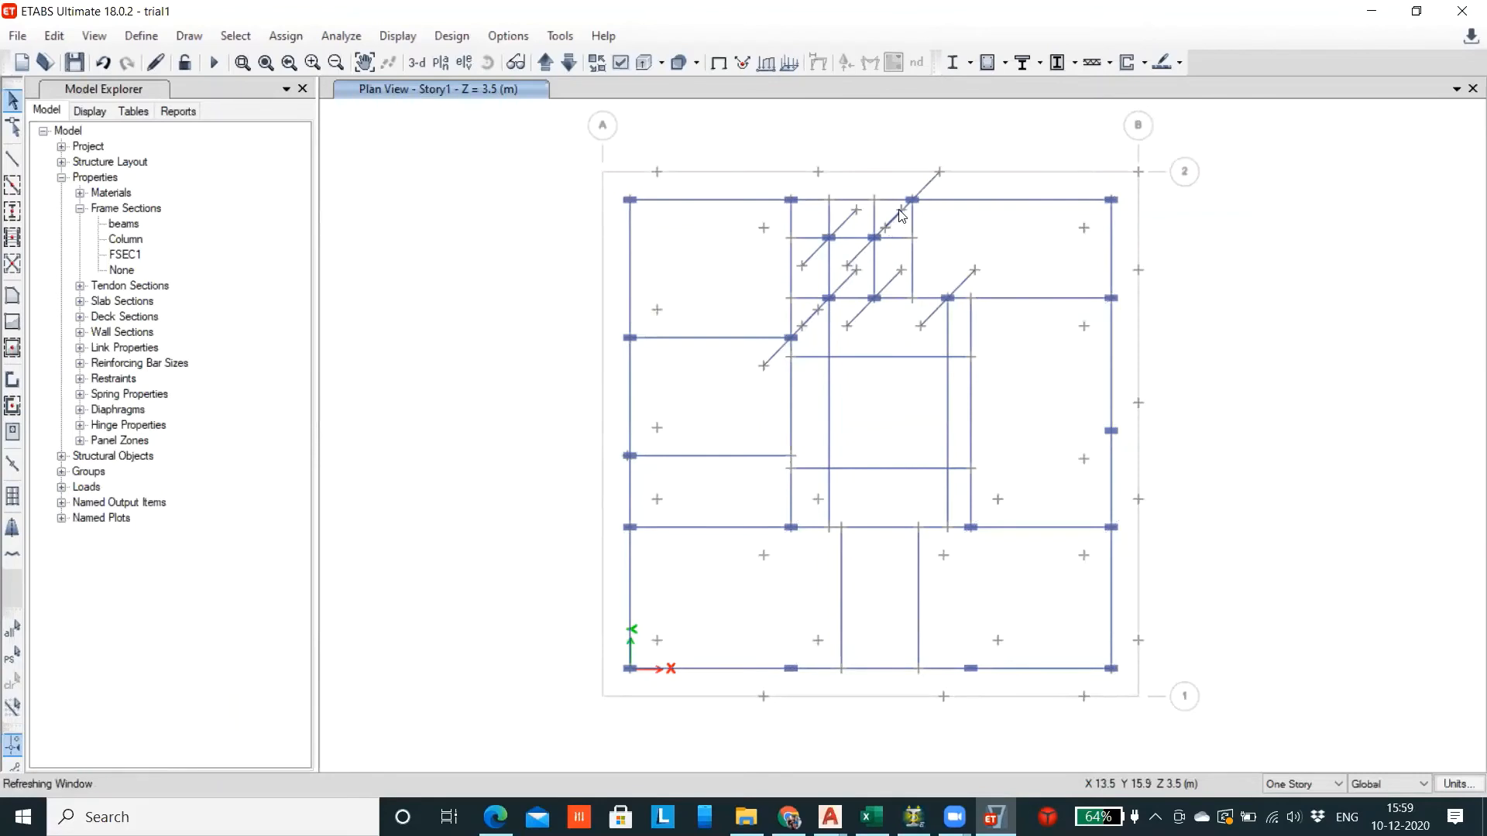
left_click(860, 314)
key("Delete")
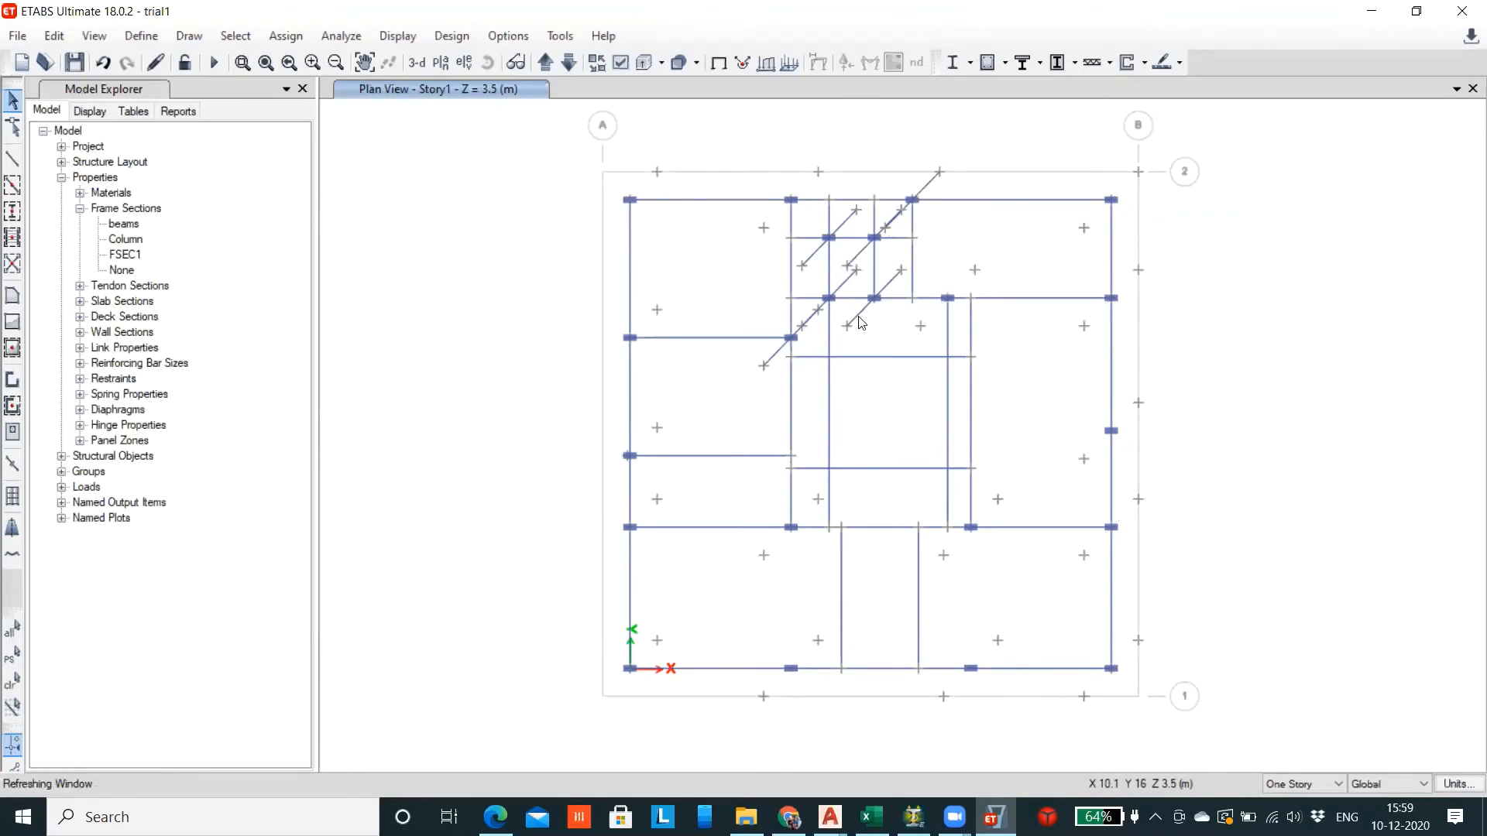
left_click(856, 317)
key("Delete")
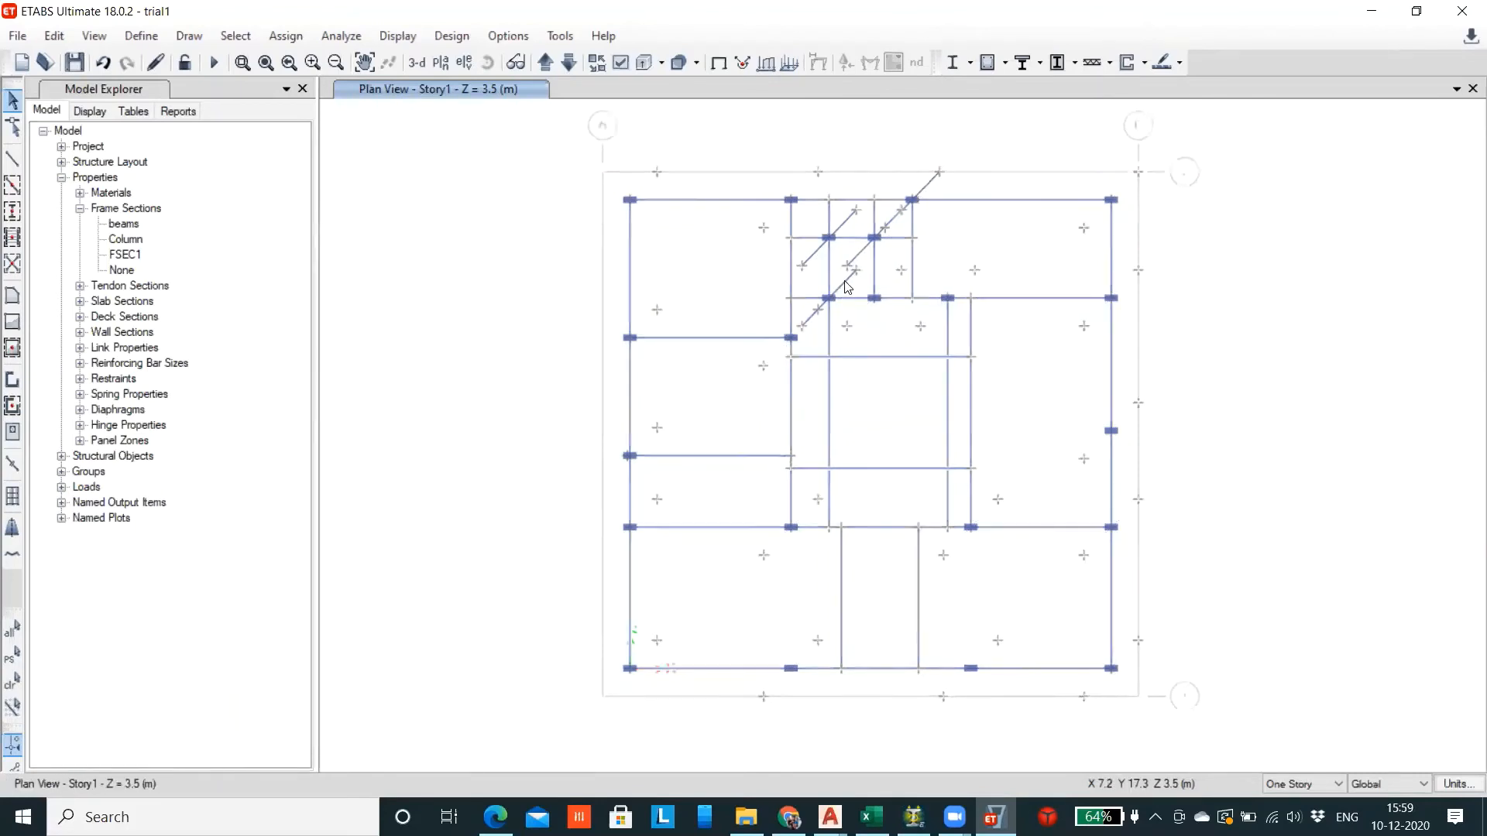
Delete the last four diagonal marker lines crossing the columns around the small bays near grid 2
left_click(846, 286)
key("Delete")
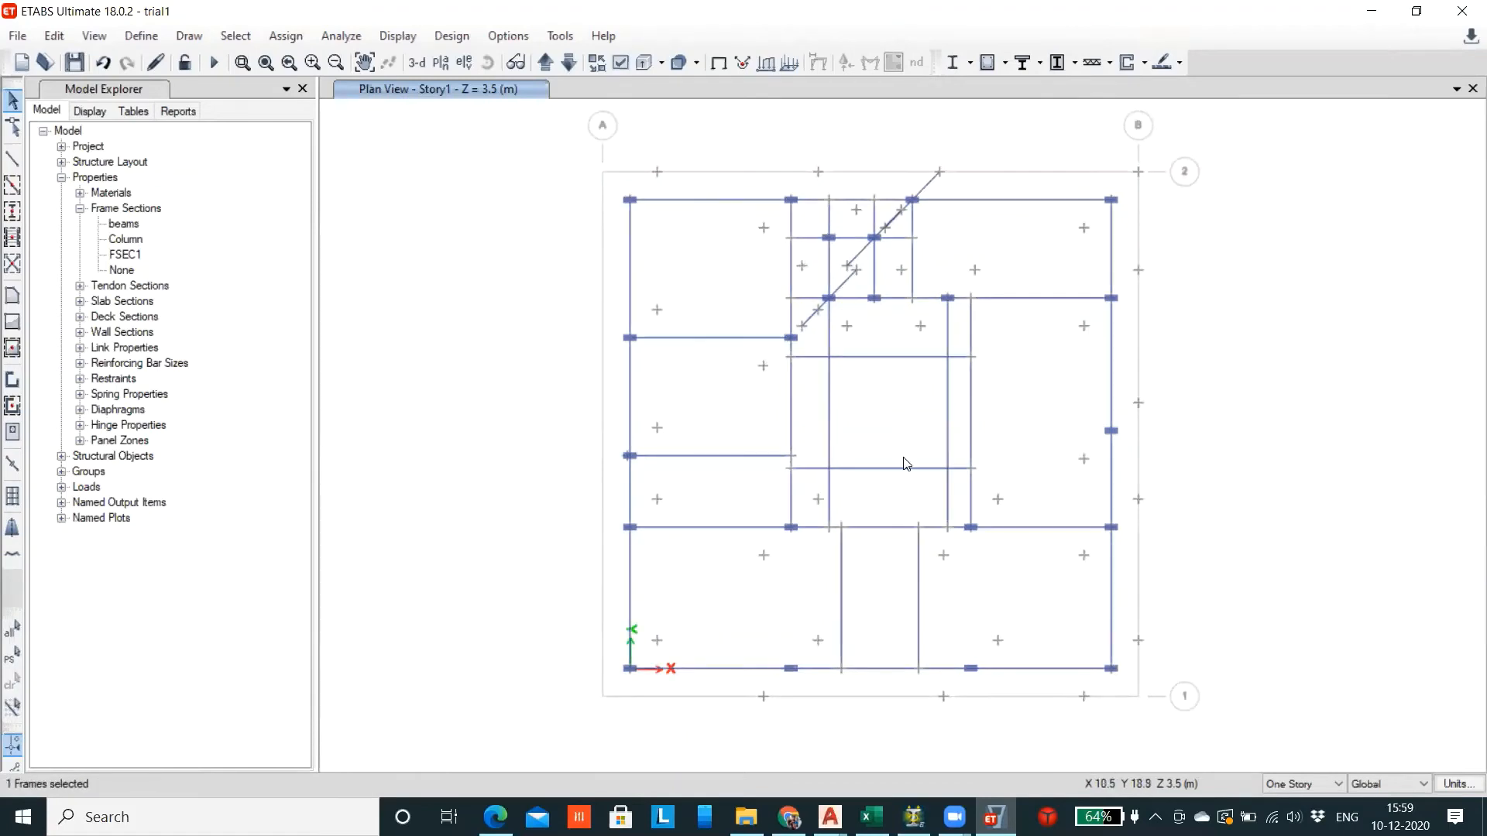
left_click(858, 255)
key("Delete")
key("Delete")
left_click(842, 286)
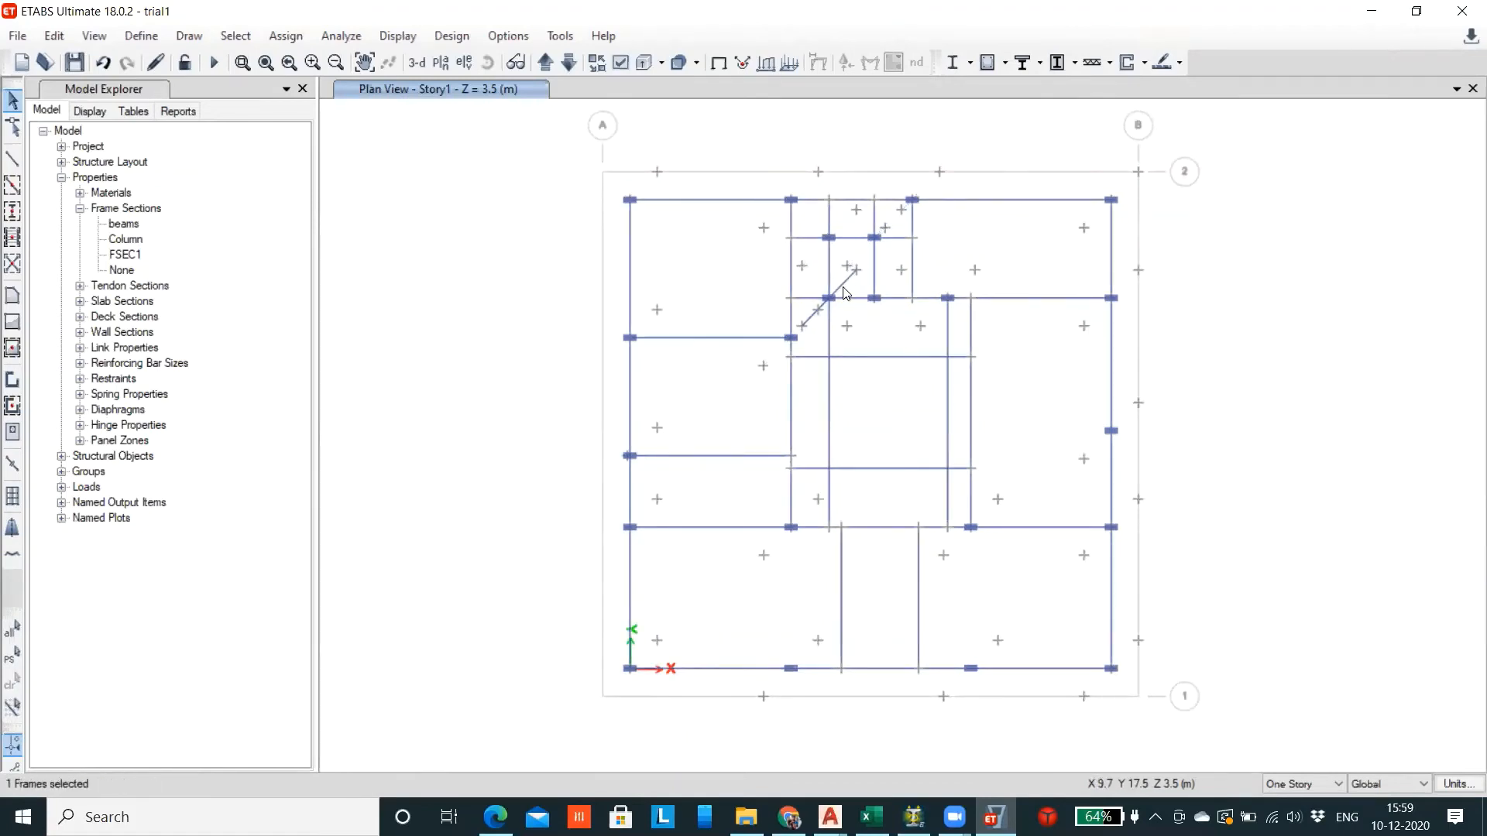
key("Delete")
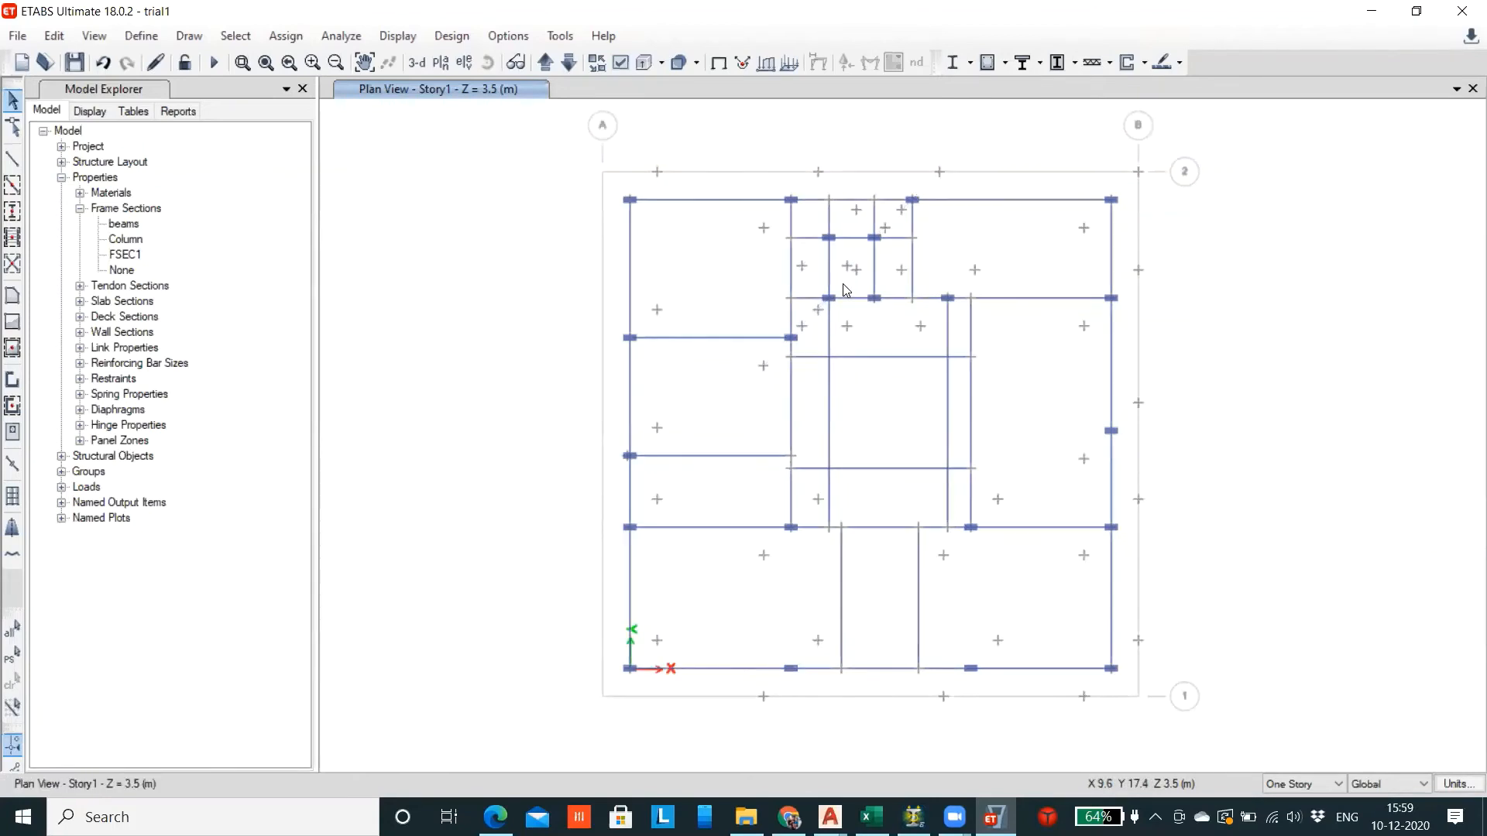
Delete the stray joints left by the diagonals inside the bays nearest grid 1 and along grid line 1
scroll(504, 453, "down", 1)
scroll(587, 521, "up", 1)
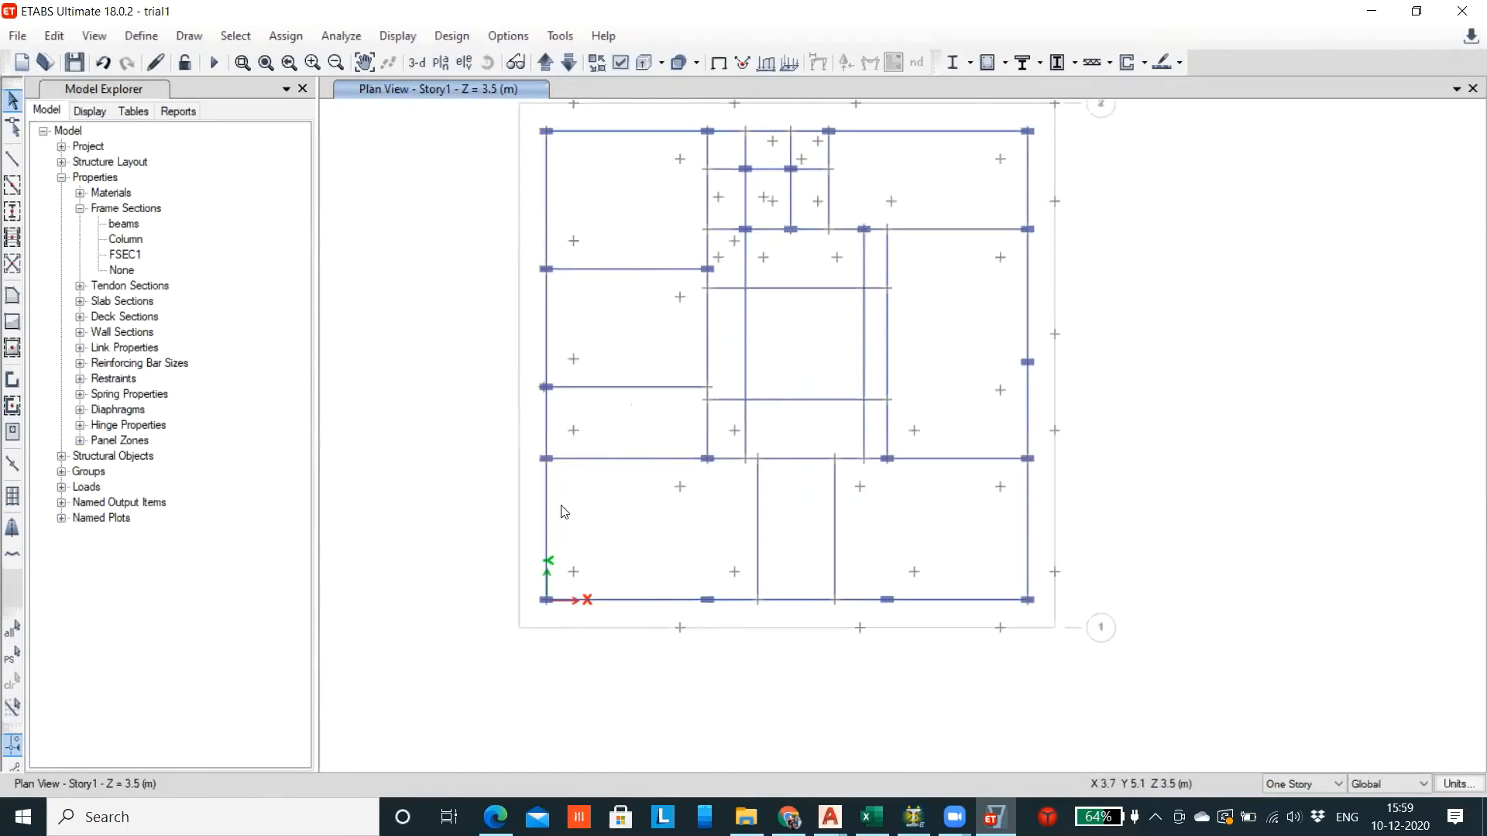
left_click_drag(556, 483, 745, 581)
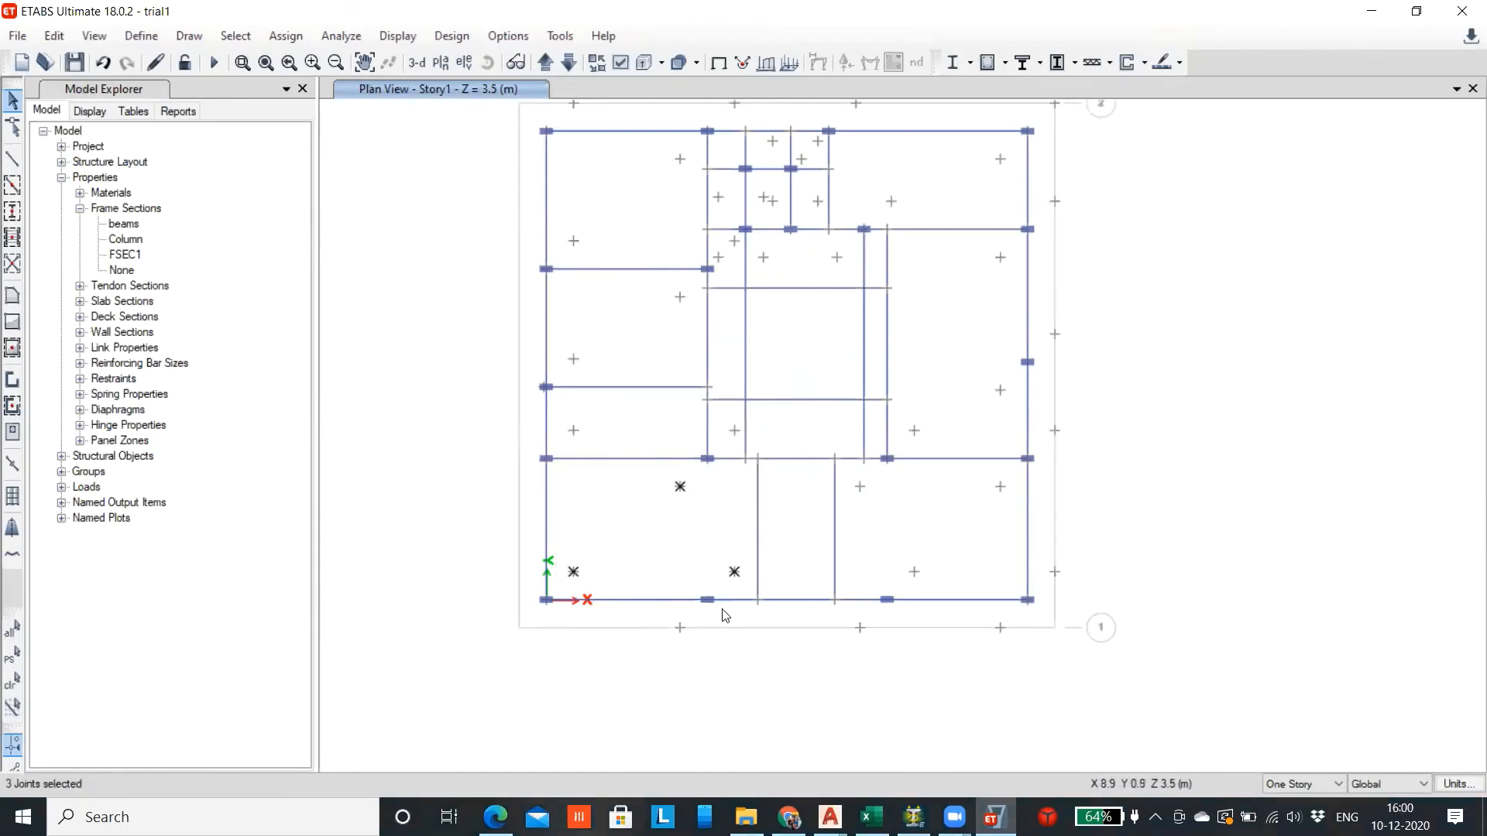
key("Delete")
left_click_drag(643, 618, 1078, 657)
key("Delete")
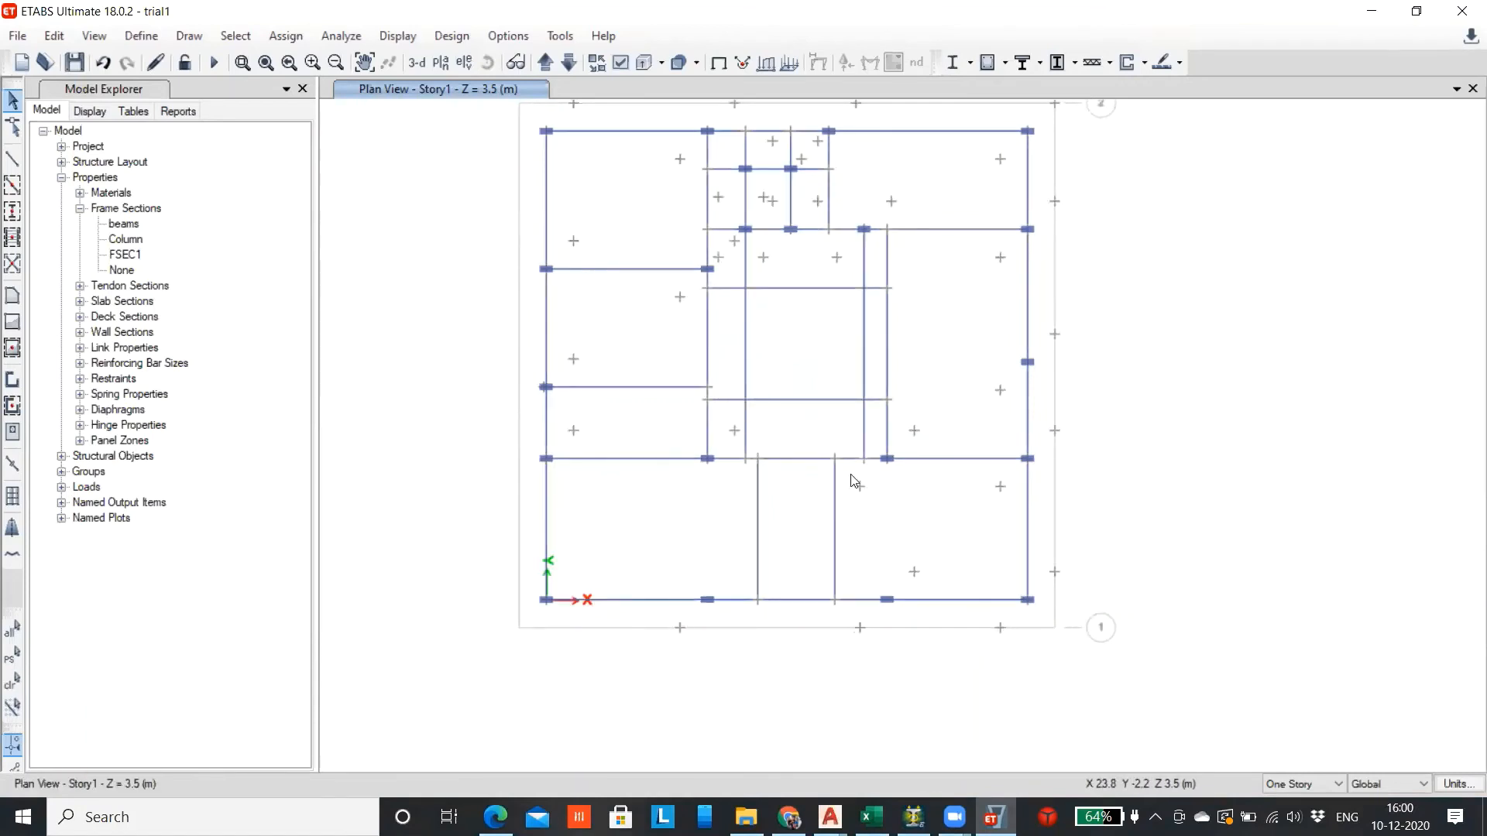
left_click_drag(1010, 589, 1012, 593)
key("Delete")
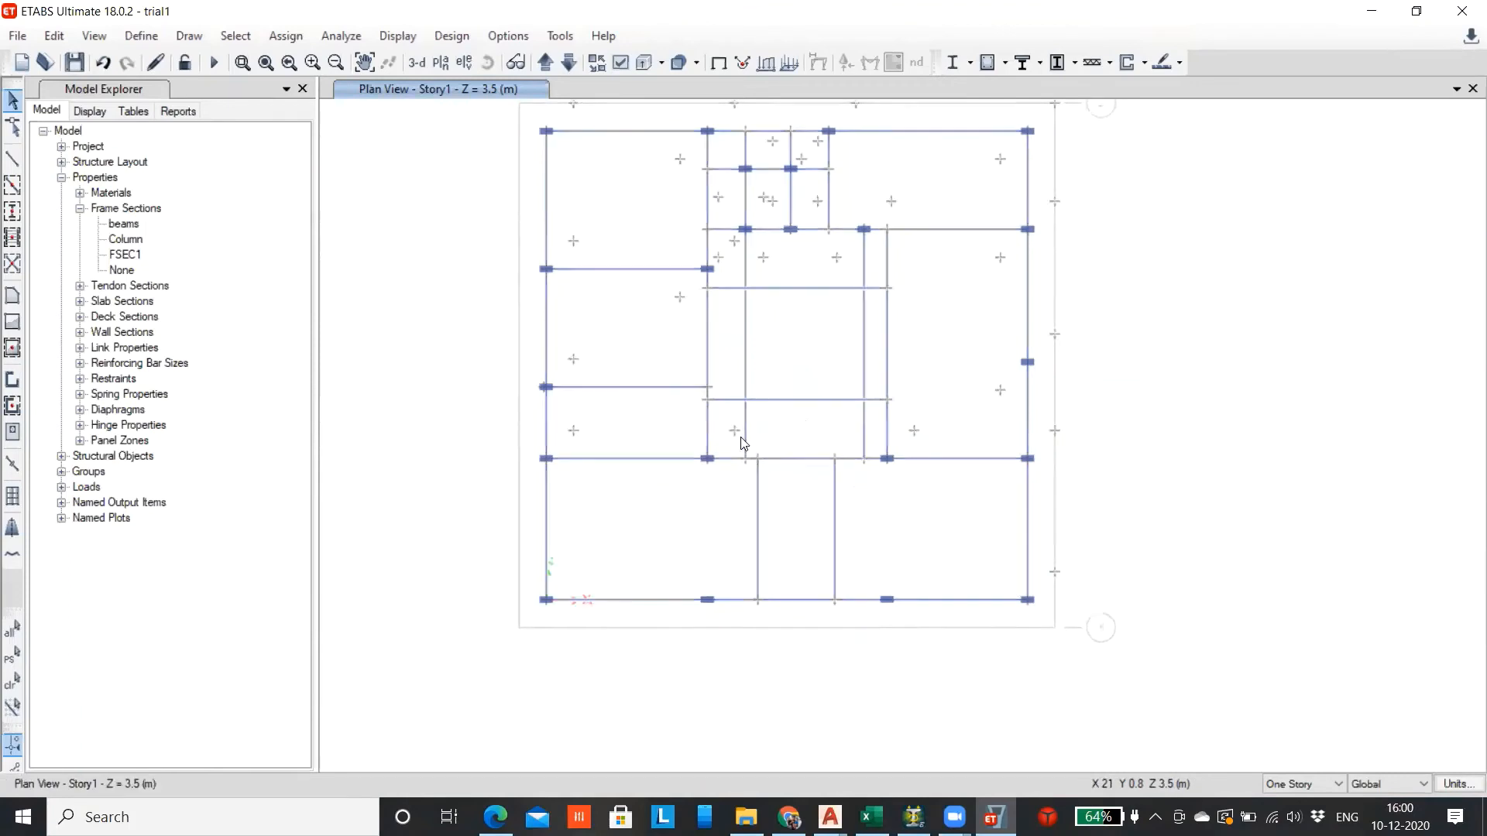
Delete five stray joints in the bays beside grid A beyond Y 6.41 and in the adjacent interior bay
left_click(739, 438)
key("Delete")
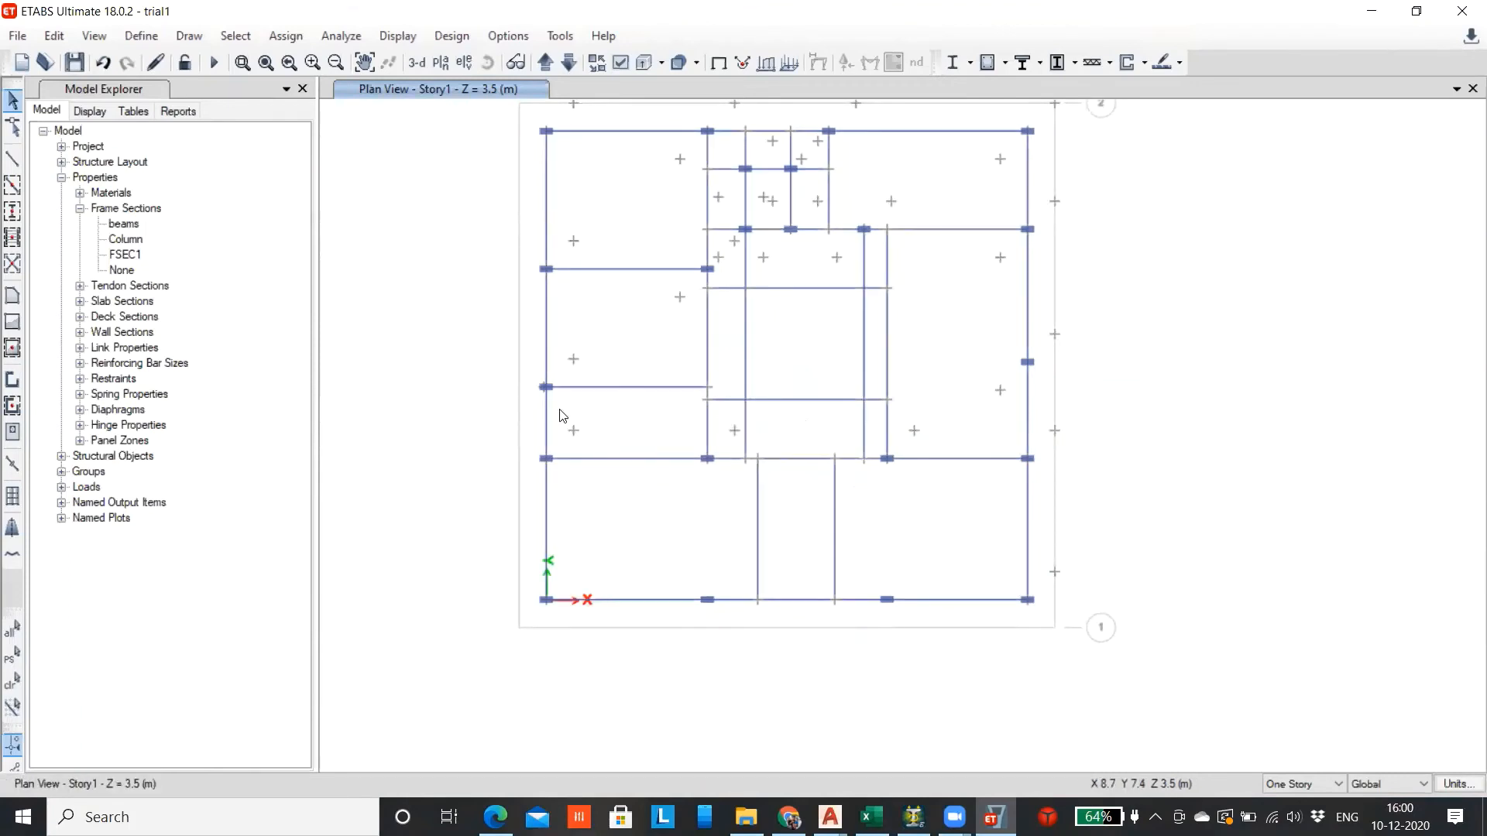
left_click(580, 435)
key("Delete")
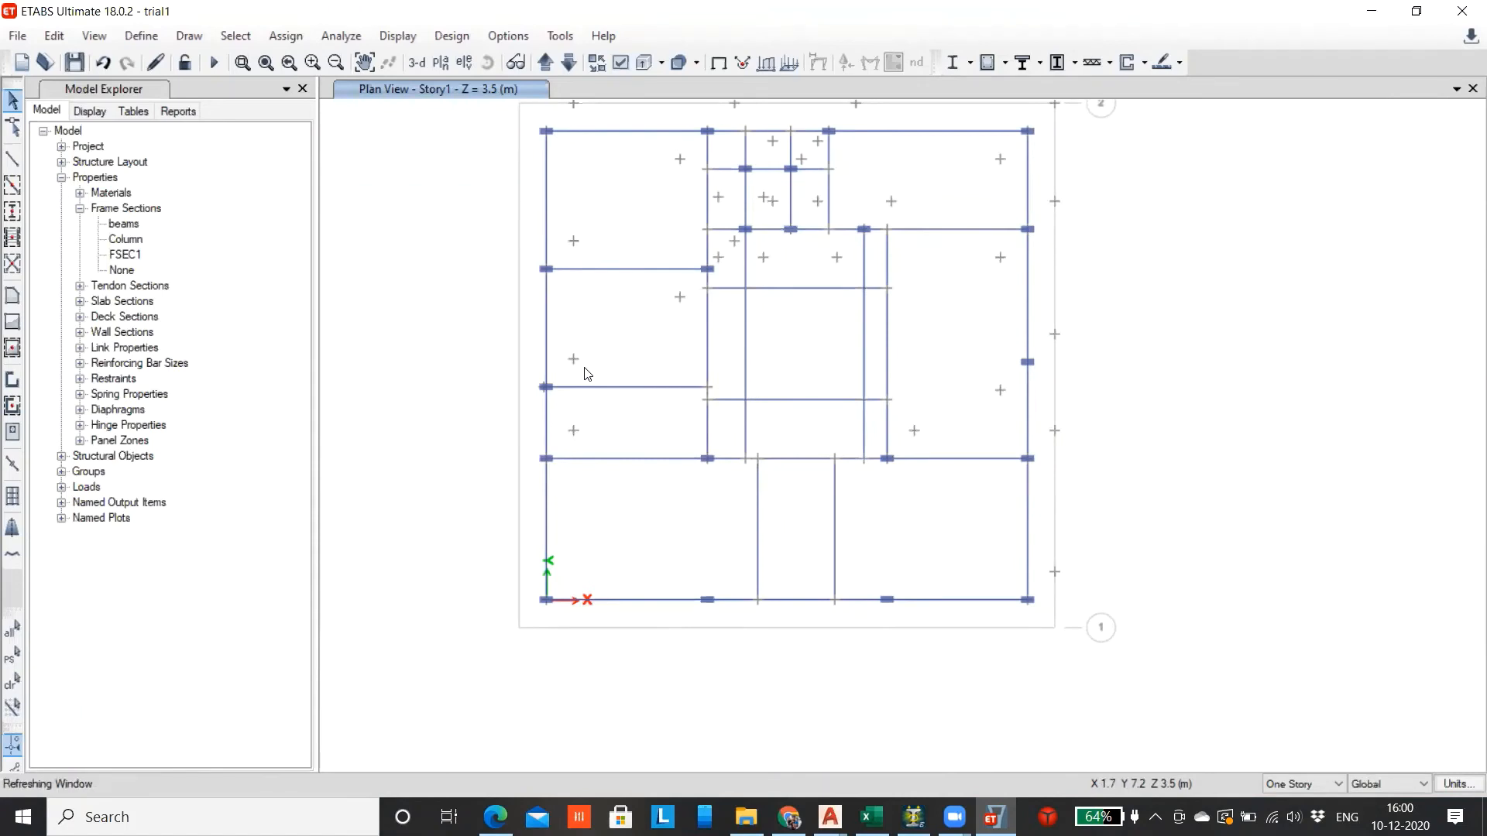
left_click(584, 368)
key("Delete")
left_click(691, 318)
key("Delete")
left_click(576, 237)
key("Delete")
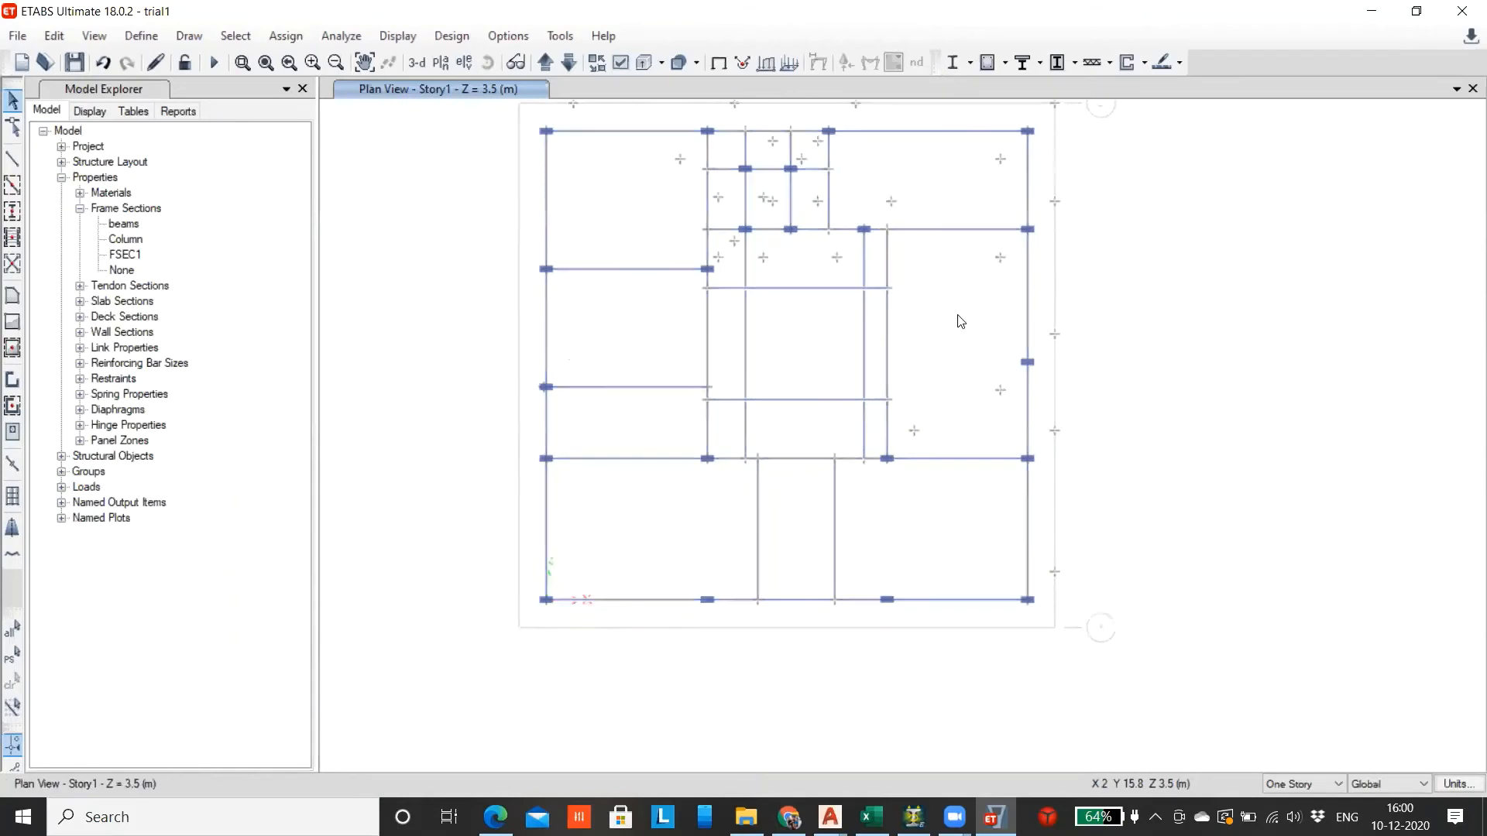
Delete the stray joints inside the bays nearest grid B and along grid line B below grid 2
left_click_drag(897, 239, 1007, 444)
key("Delete")
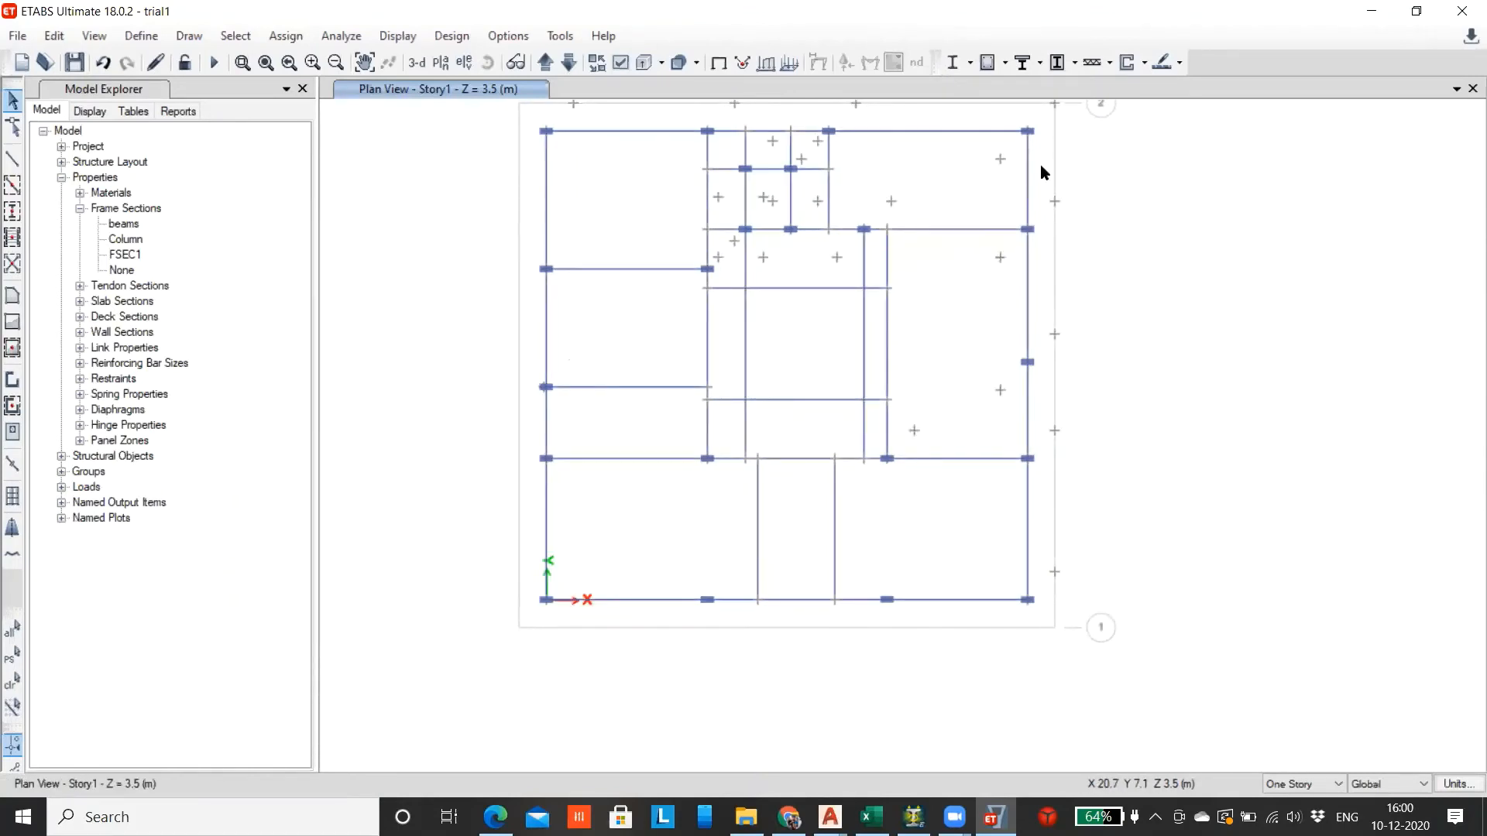
left_click_drag(849, 132, 1001, 211)
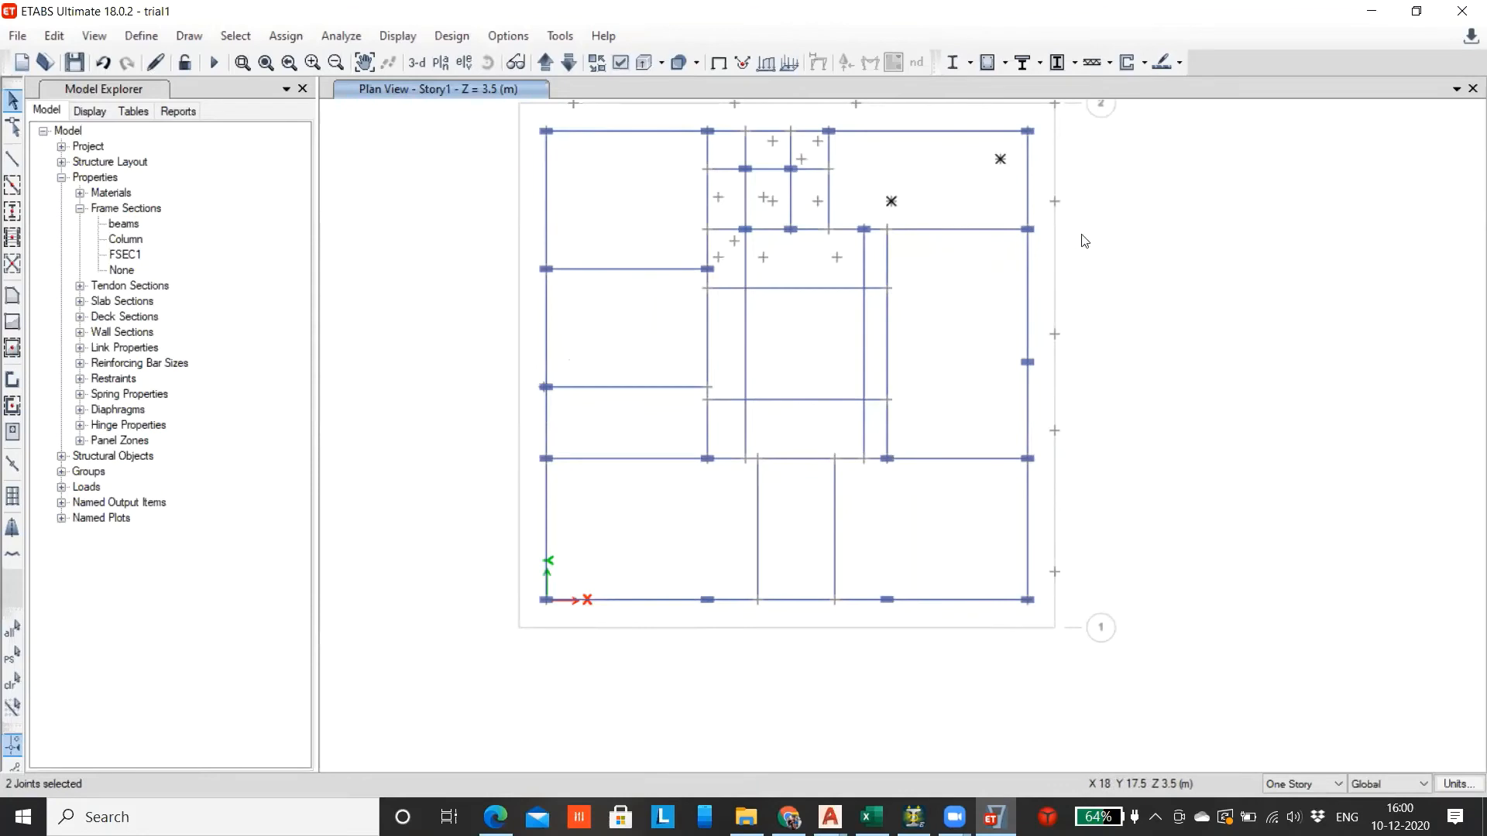
left_click(1045, 177)
left_click_drag(1044, 176, 1108, 600)
key("Delete")
Delete the three stray joints on grid line 2 between grids A and B
middle_click_drag(778, 271, 777, 433)
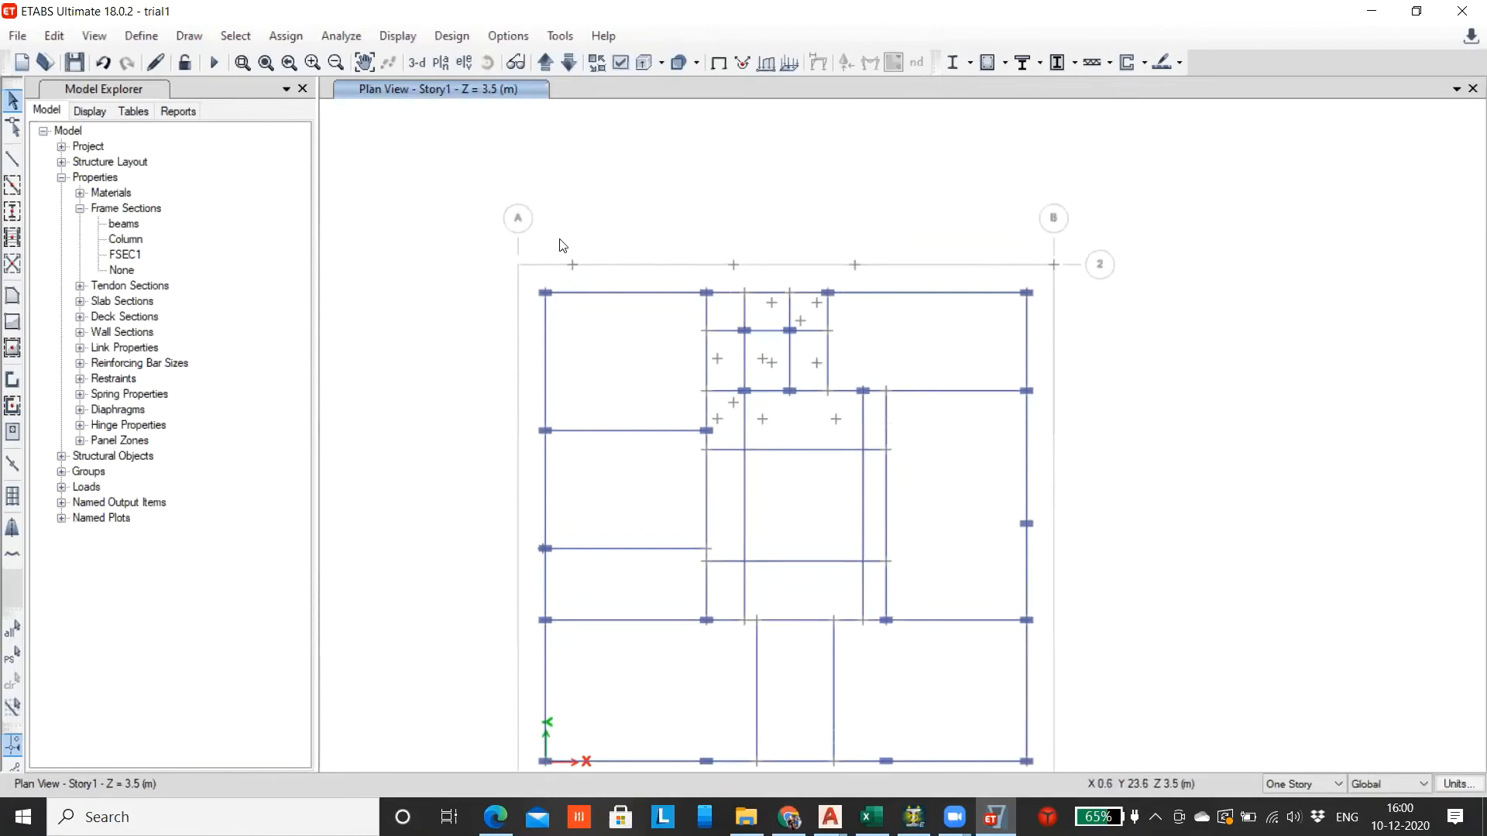
left_click_drag(559, 239, 887, 284)
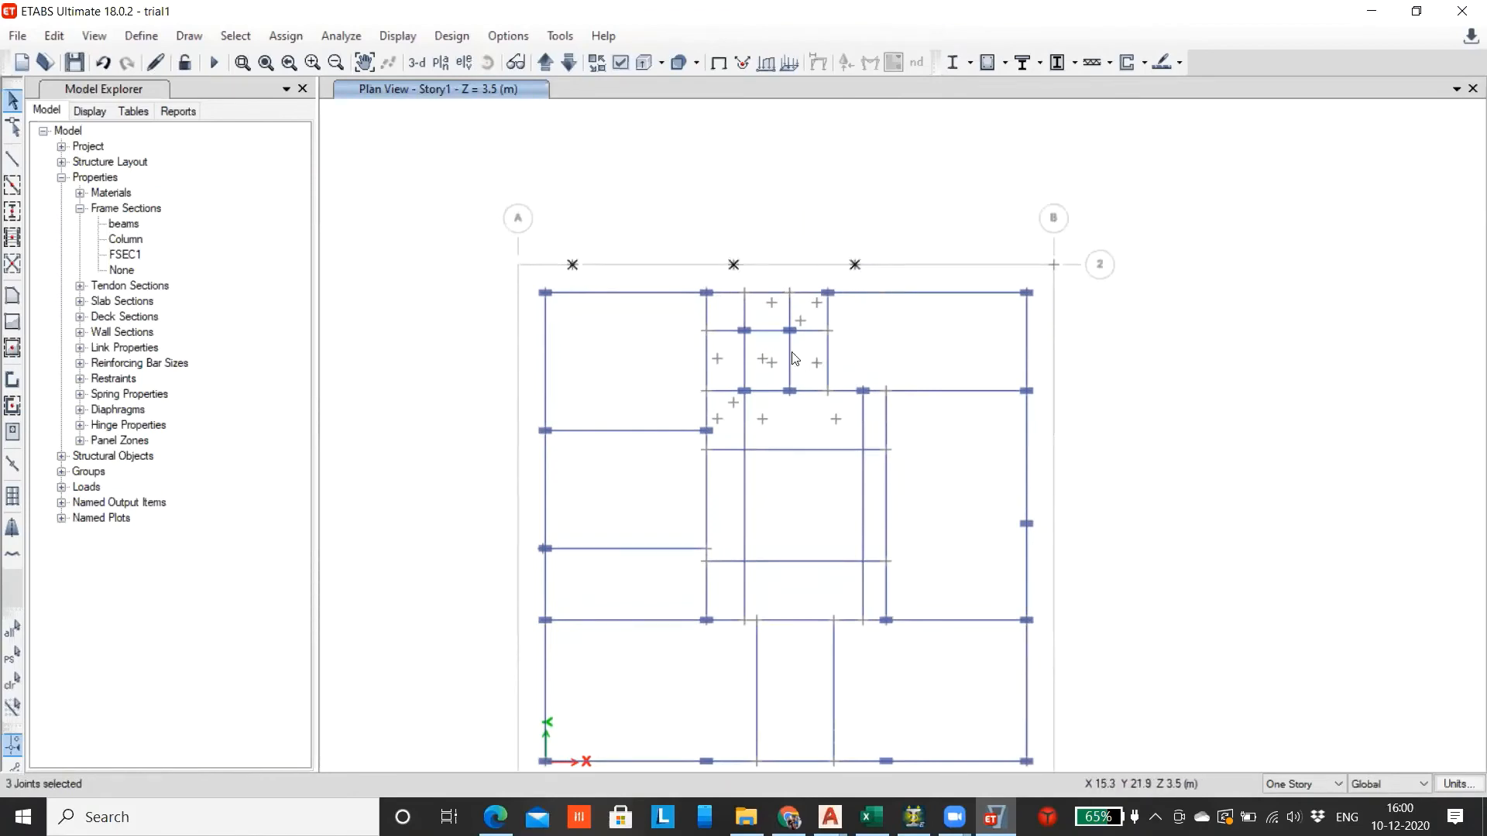
key("Delete")
Delete the four stray joints in the interior bays directly below the cluster of small bays
scroll(806, 431, "up", 2)
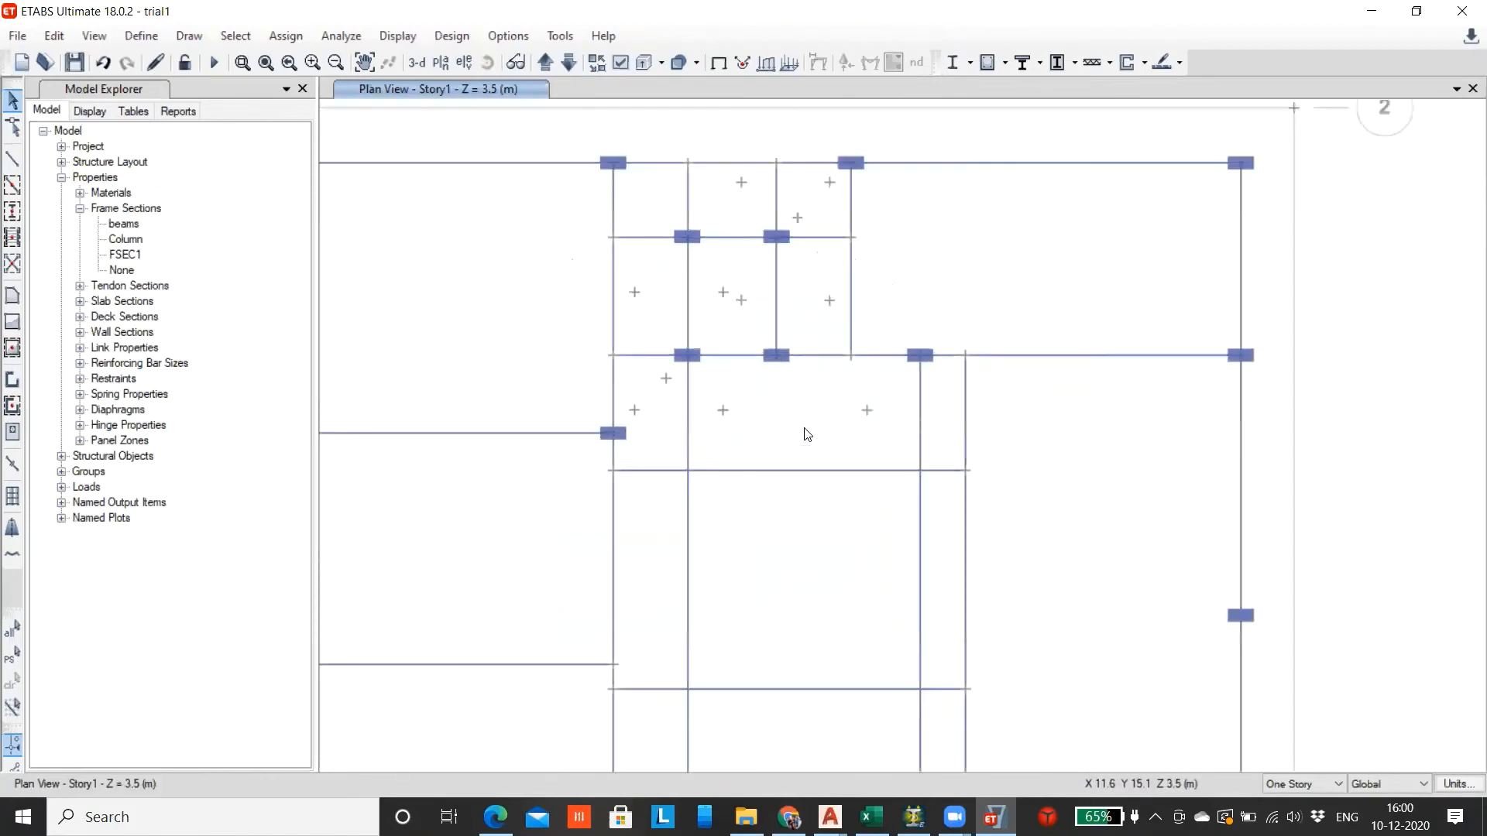
left_click_drag(707, 388, 891, 450)
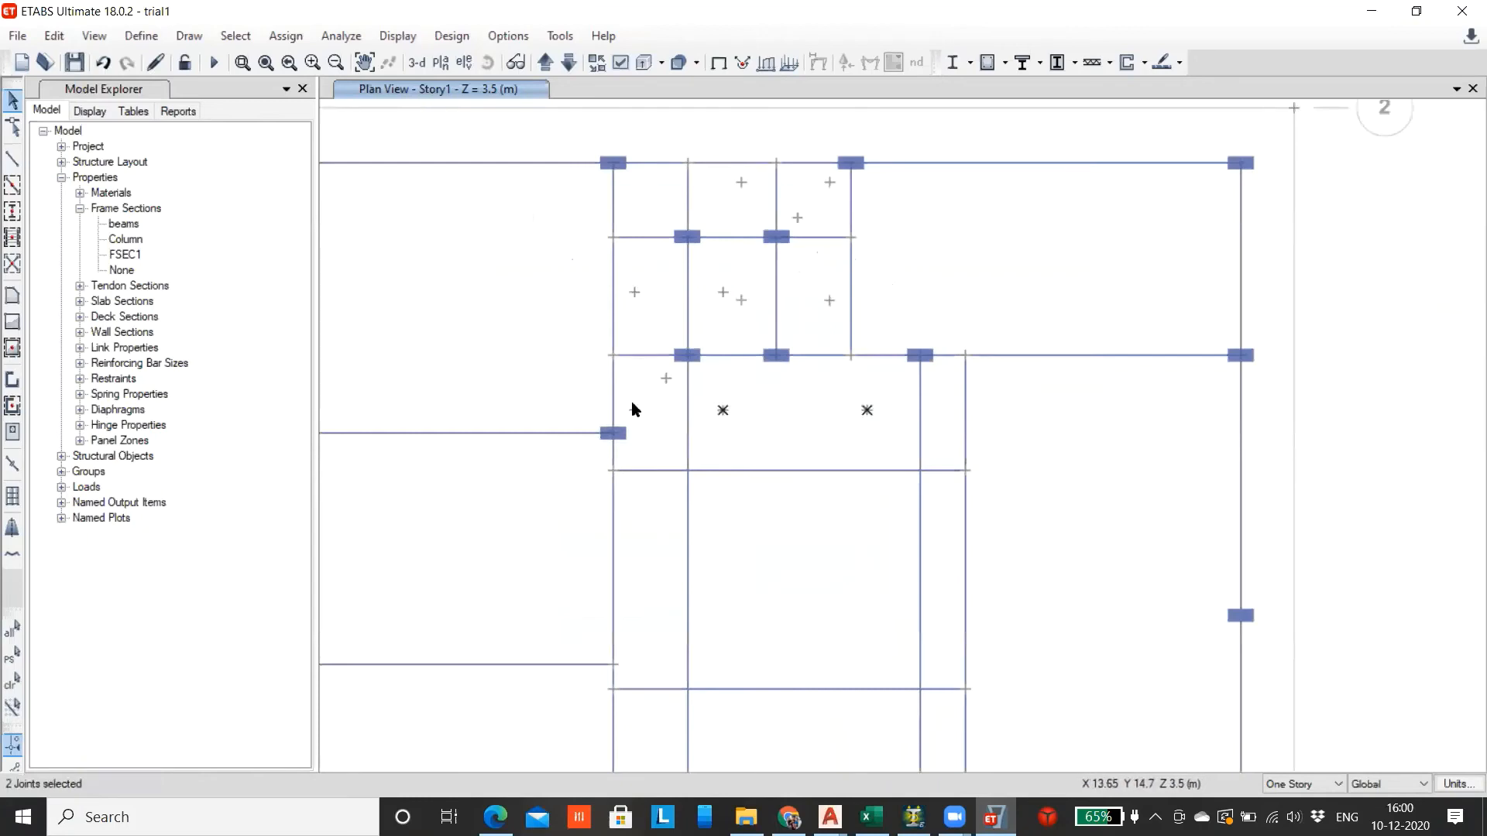
key("Delete")
left_click_drag(623, 364, 673, 420)
key("Delete")
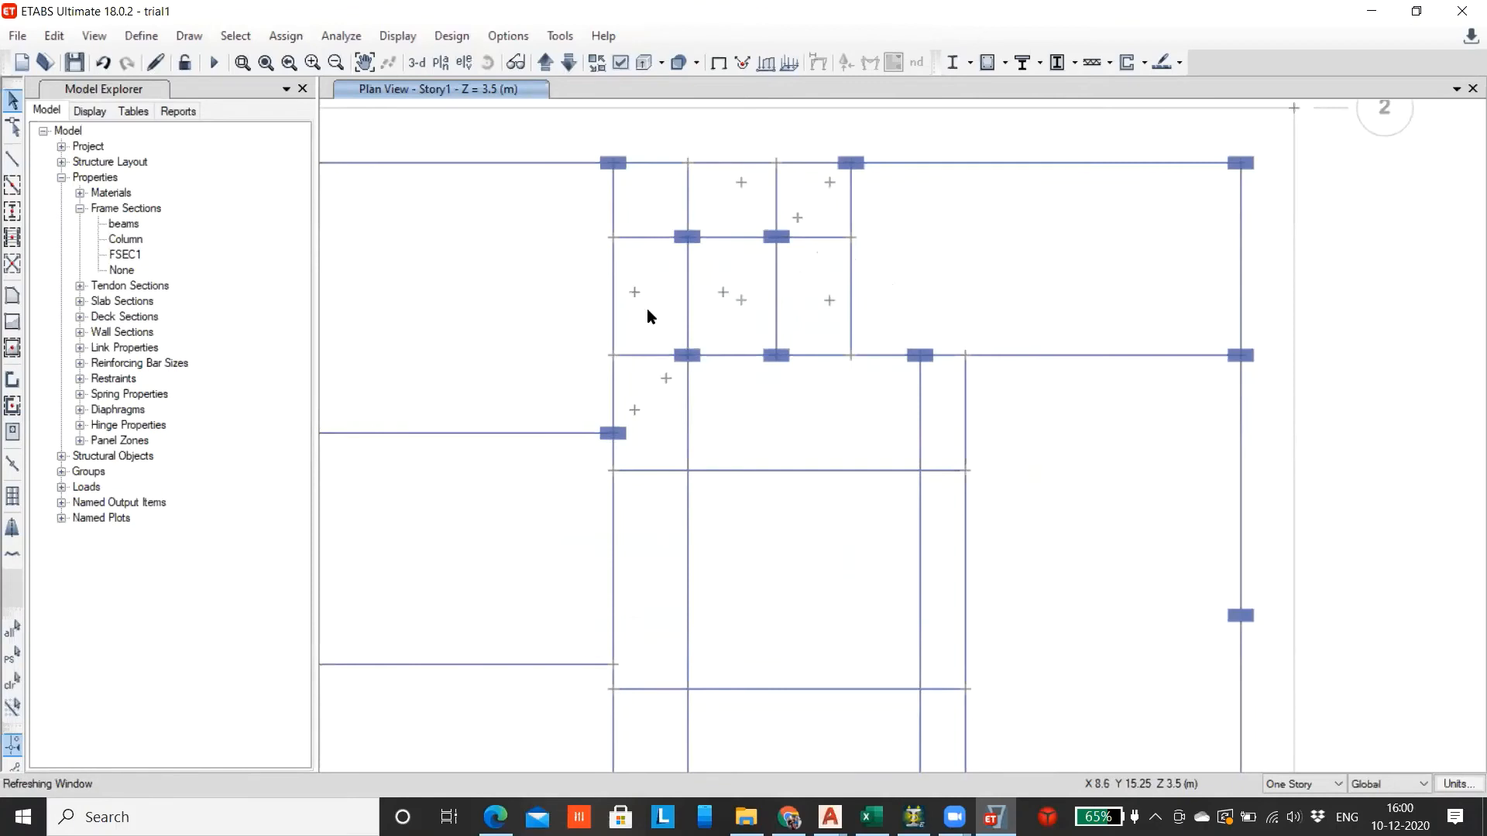
Delete all remaining stray joints inside the cluster of small bays near grid 2
left_click(635, 293)
key("Delete")
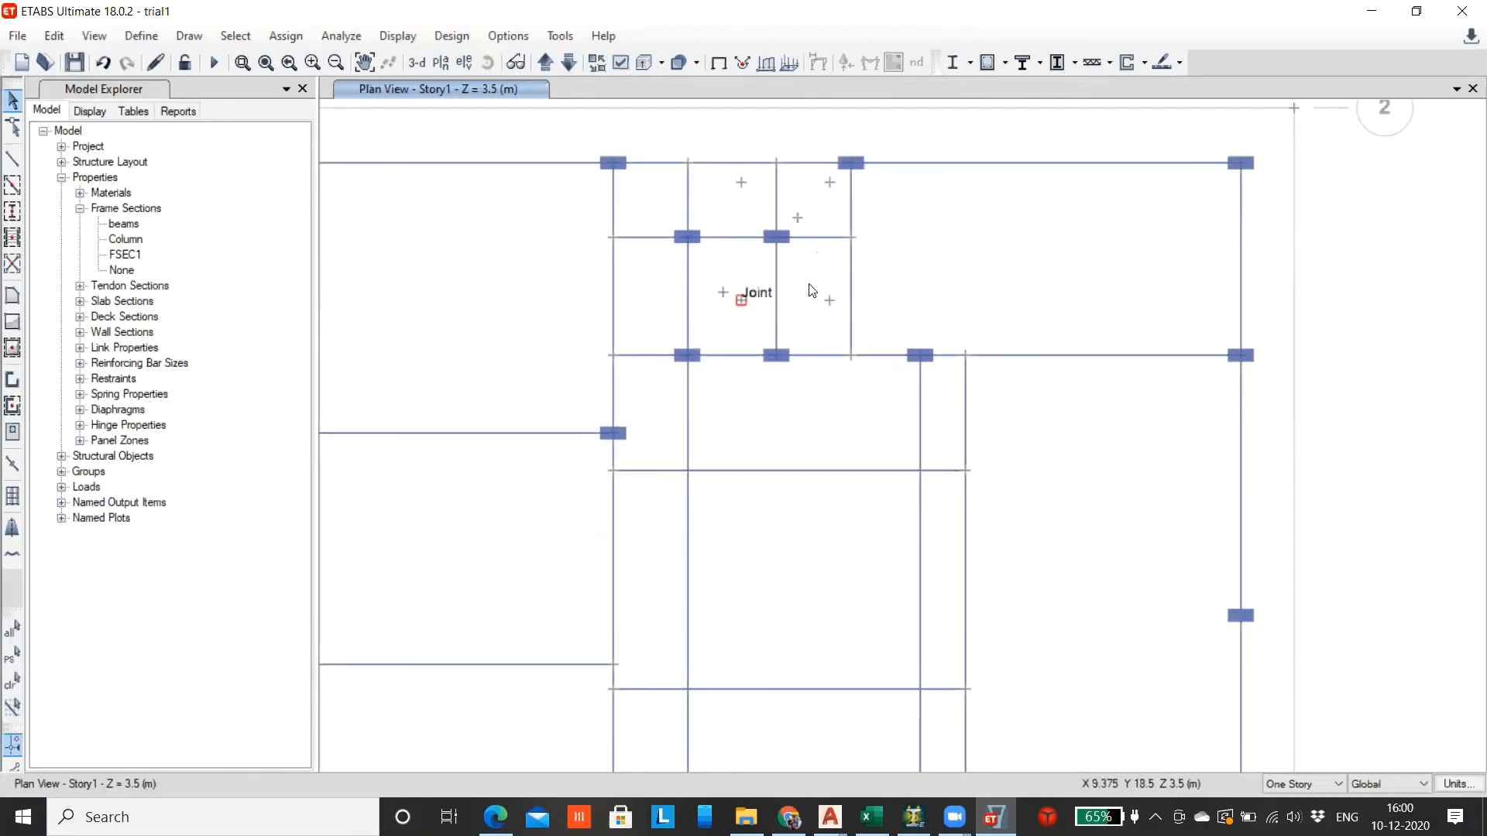
key("Delete")
left_click_drag(839, 321, 816, 258)
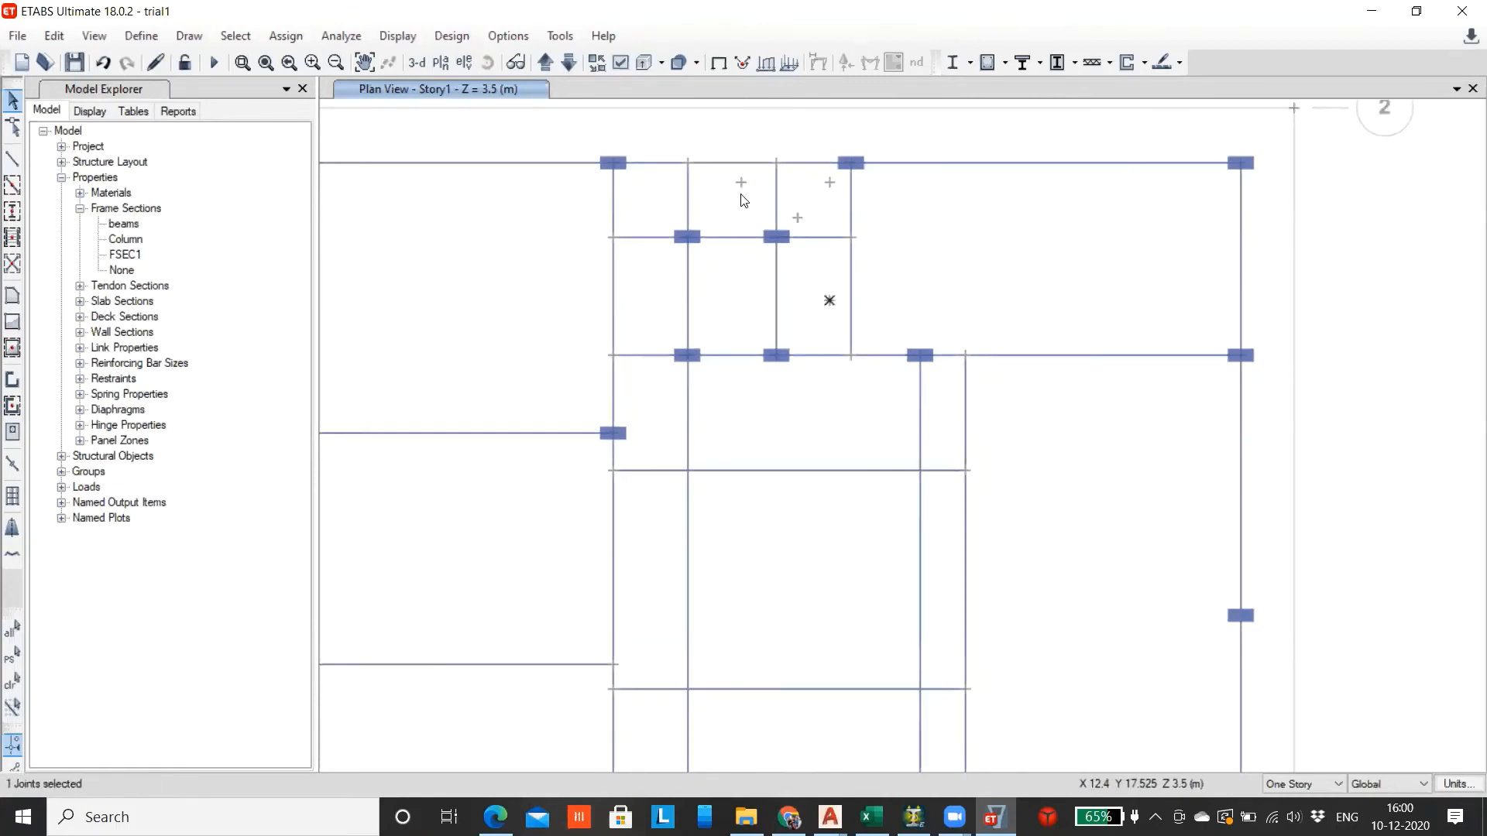
key("Delete")
left_click(741, 183)
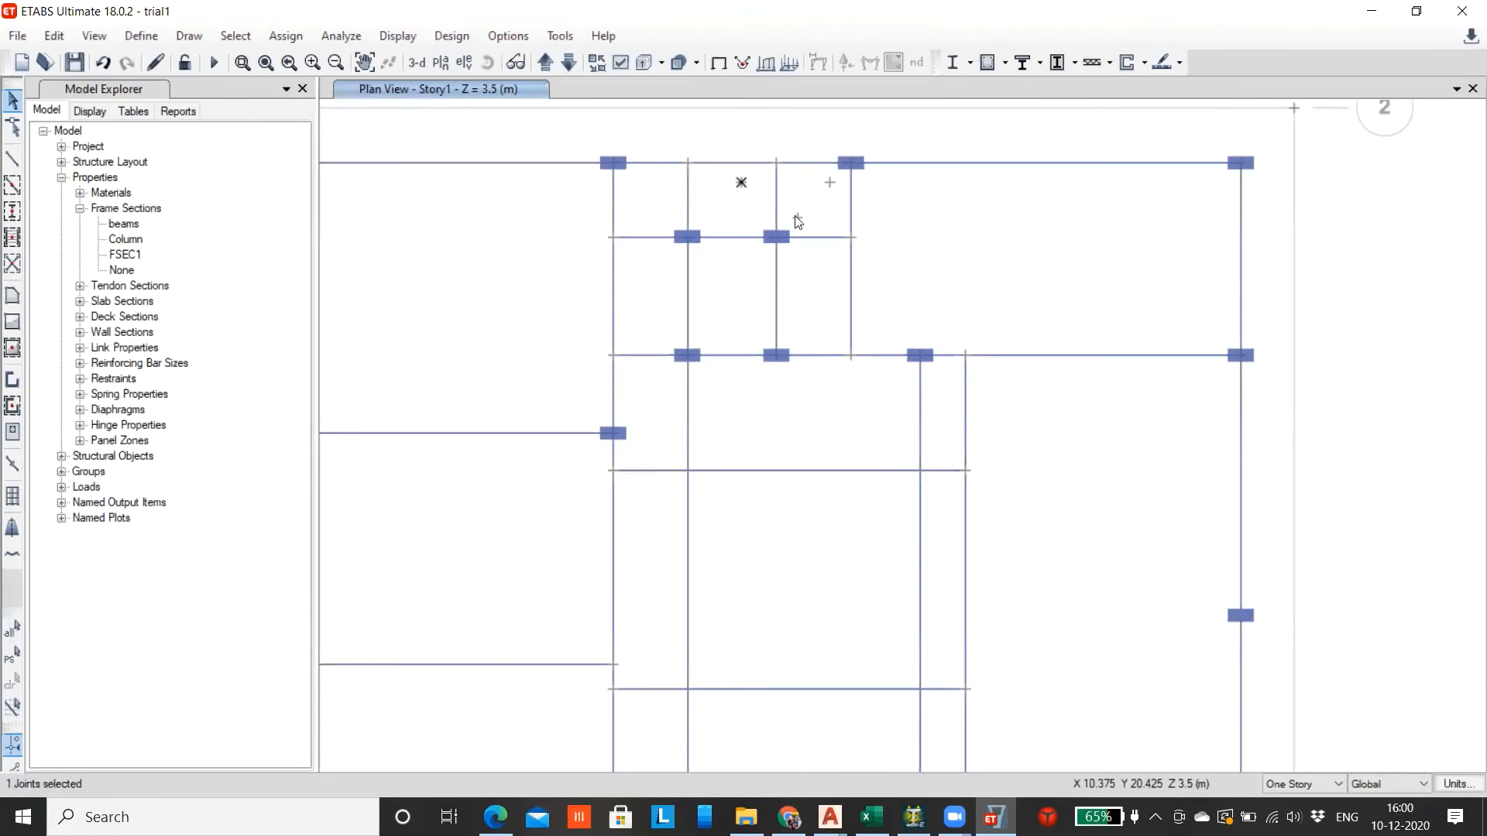
key("Delete")
left_click_drag(841, 227, 787, 175)
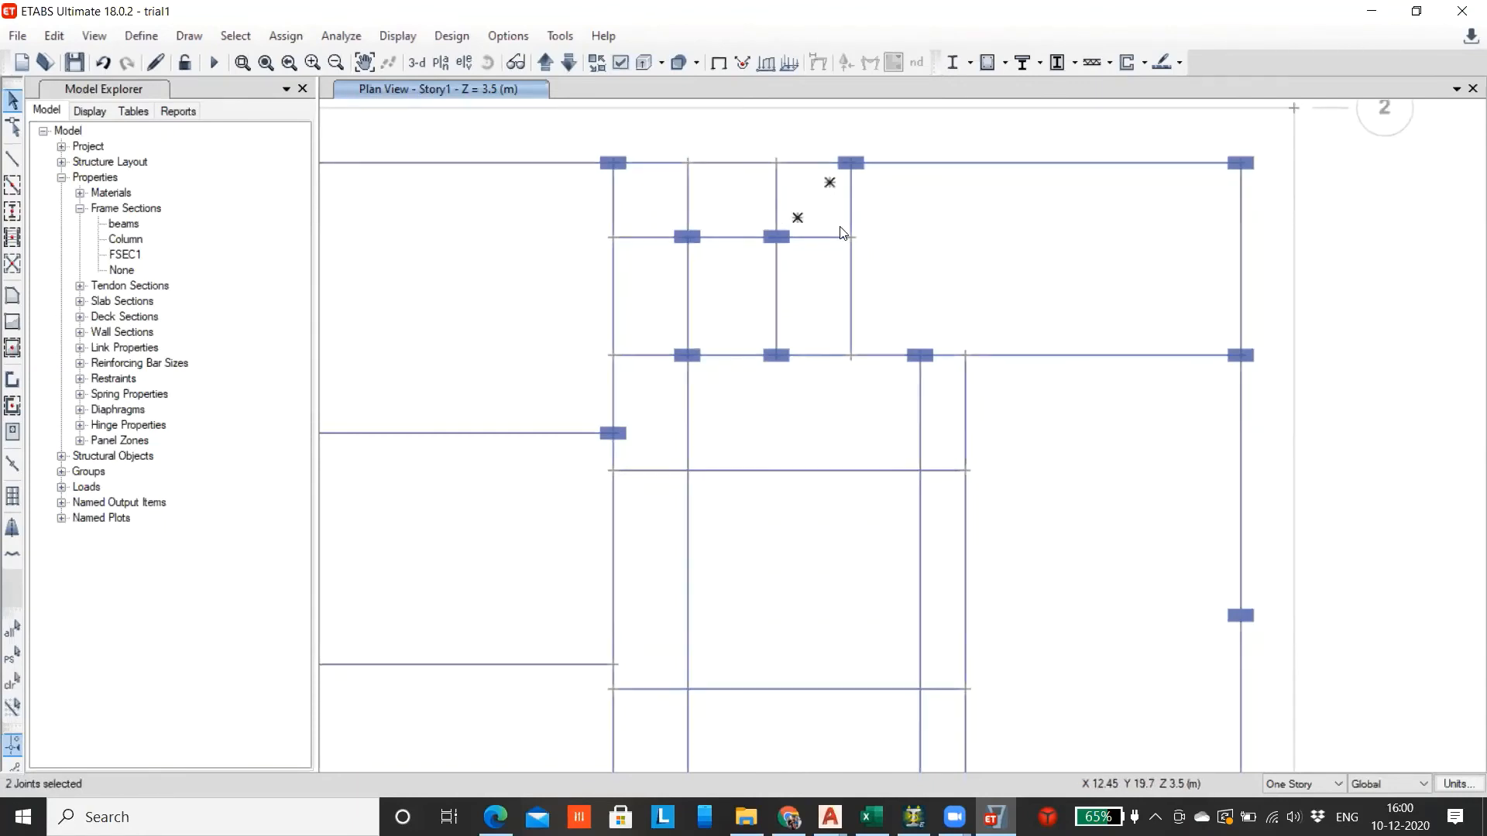
key("Delete")
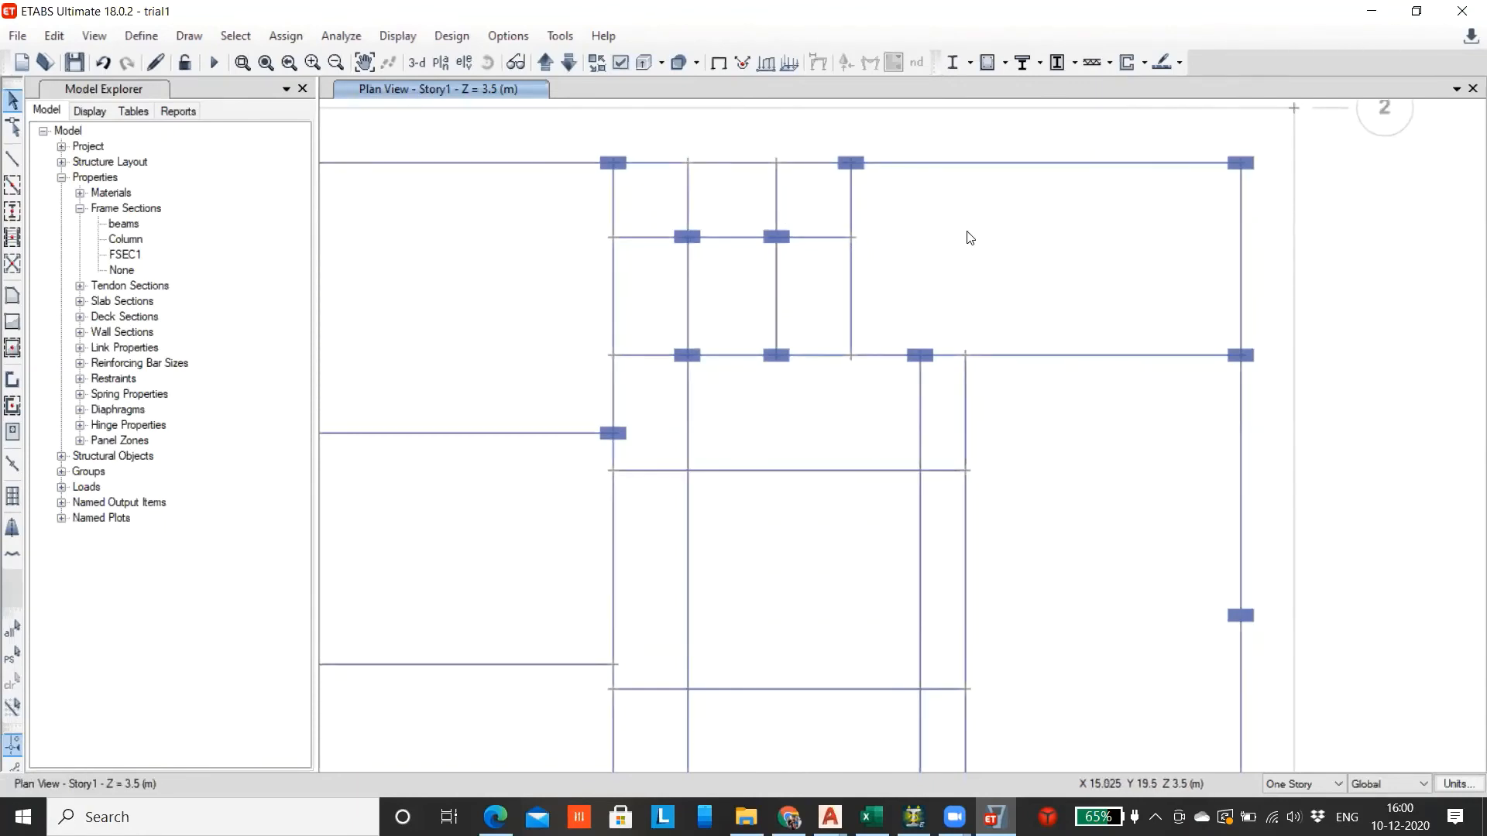
Examine the cleaned-up frame as a whole in plan and in the 3-D view
scroll(967, 231, "down", 6)
scroll(941, 272, "up", 2)
middle_click_drag(997, 237, 857, 346)
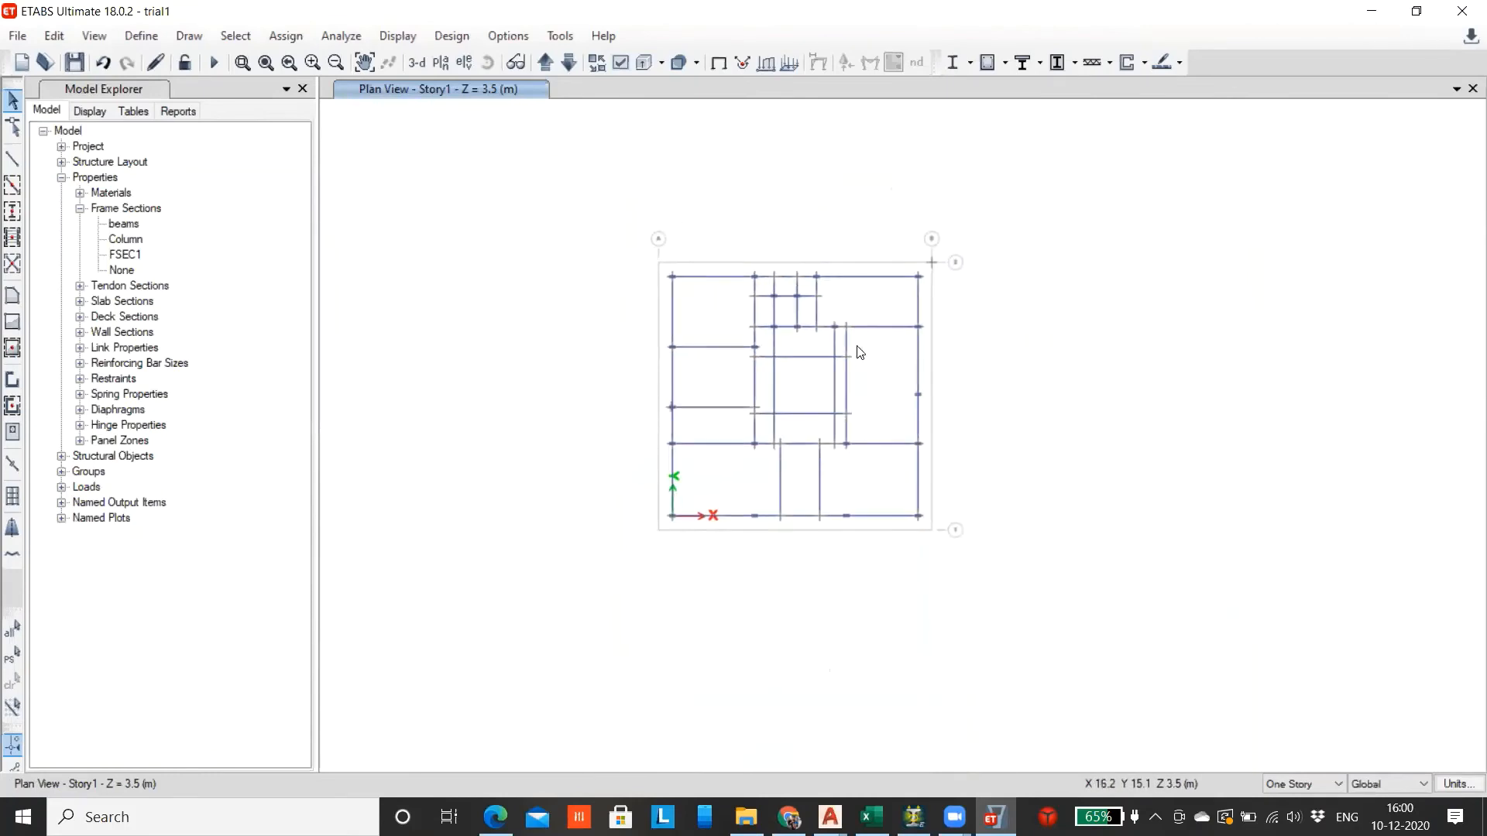
left_click(417, 63)
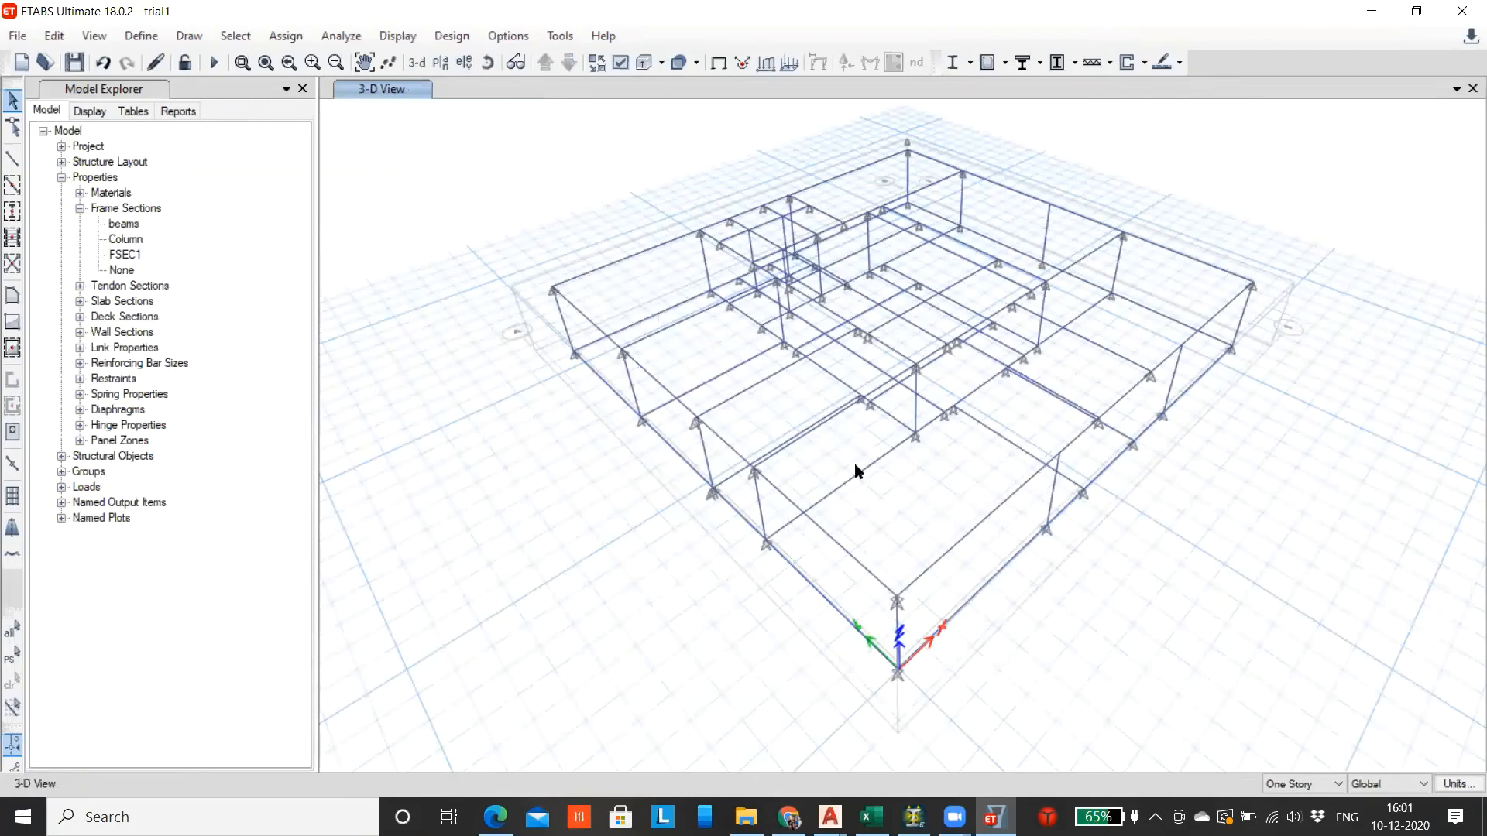
middle_click_drag(896, 494, 696, 332)
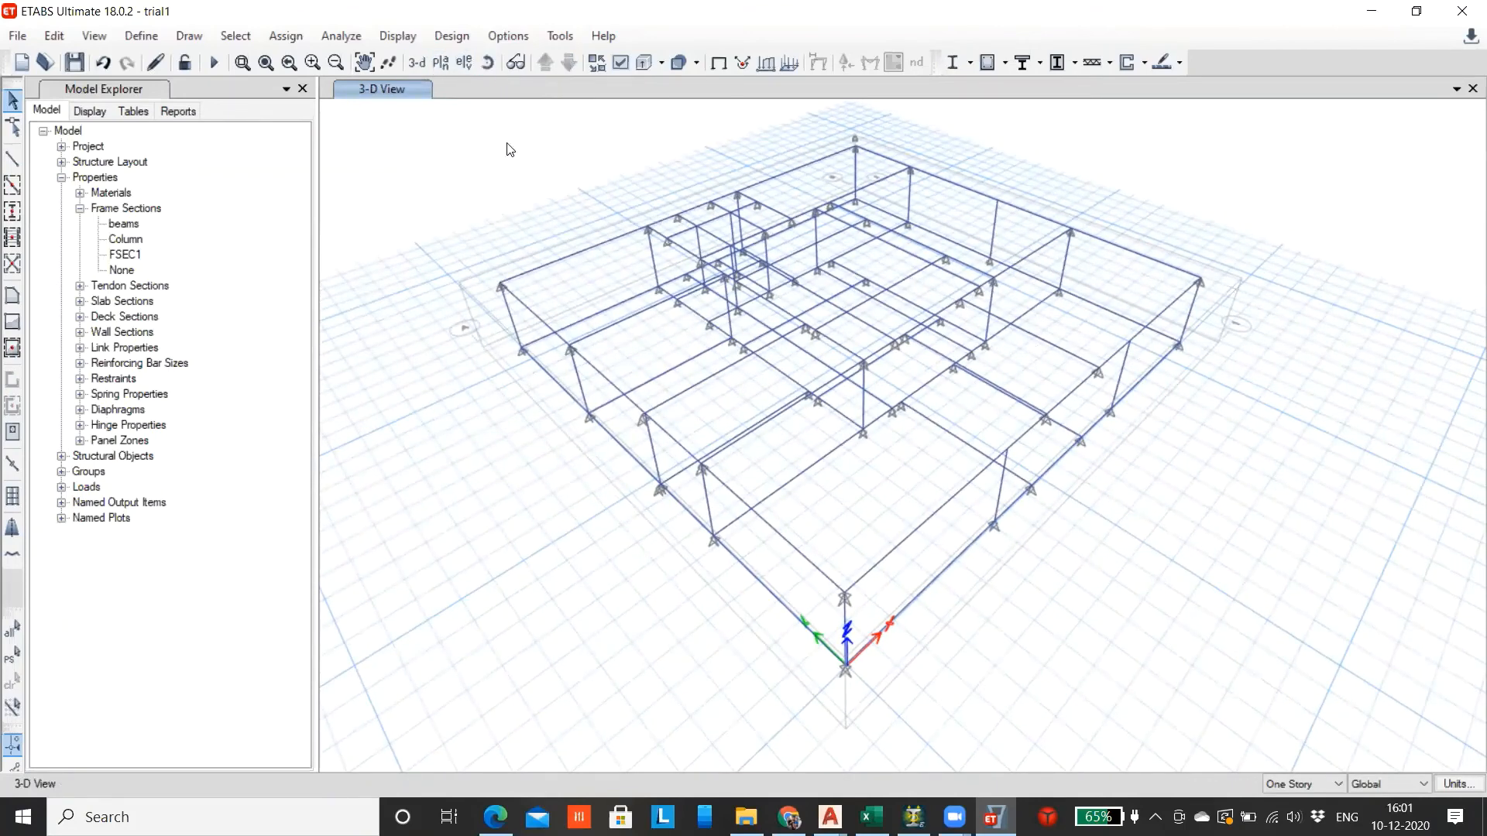
left_click(442, 64)
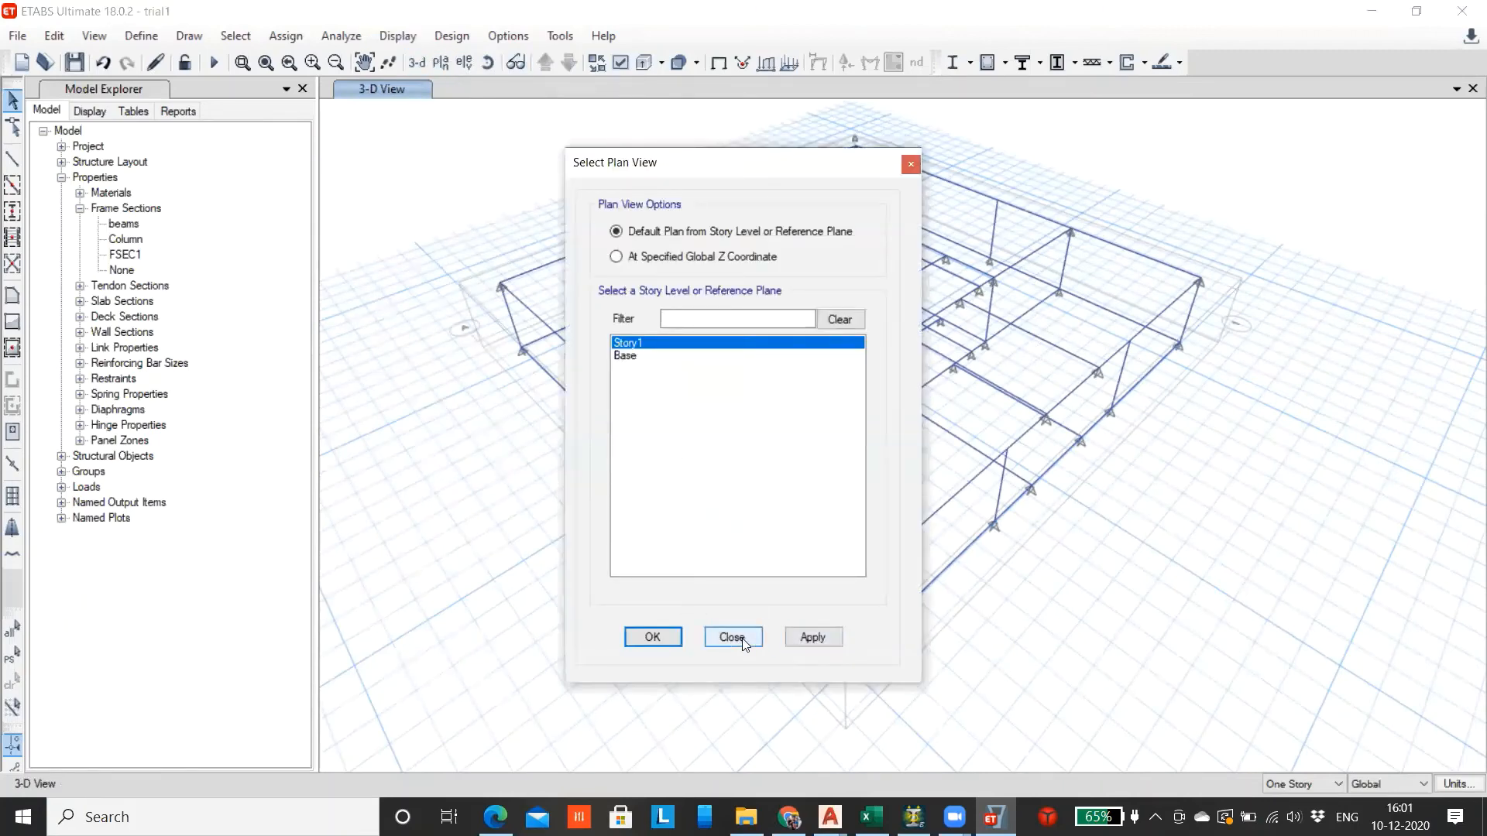
left_click(912, 164)
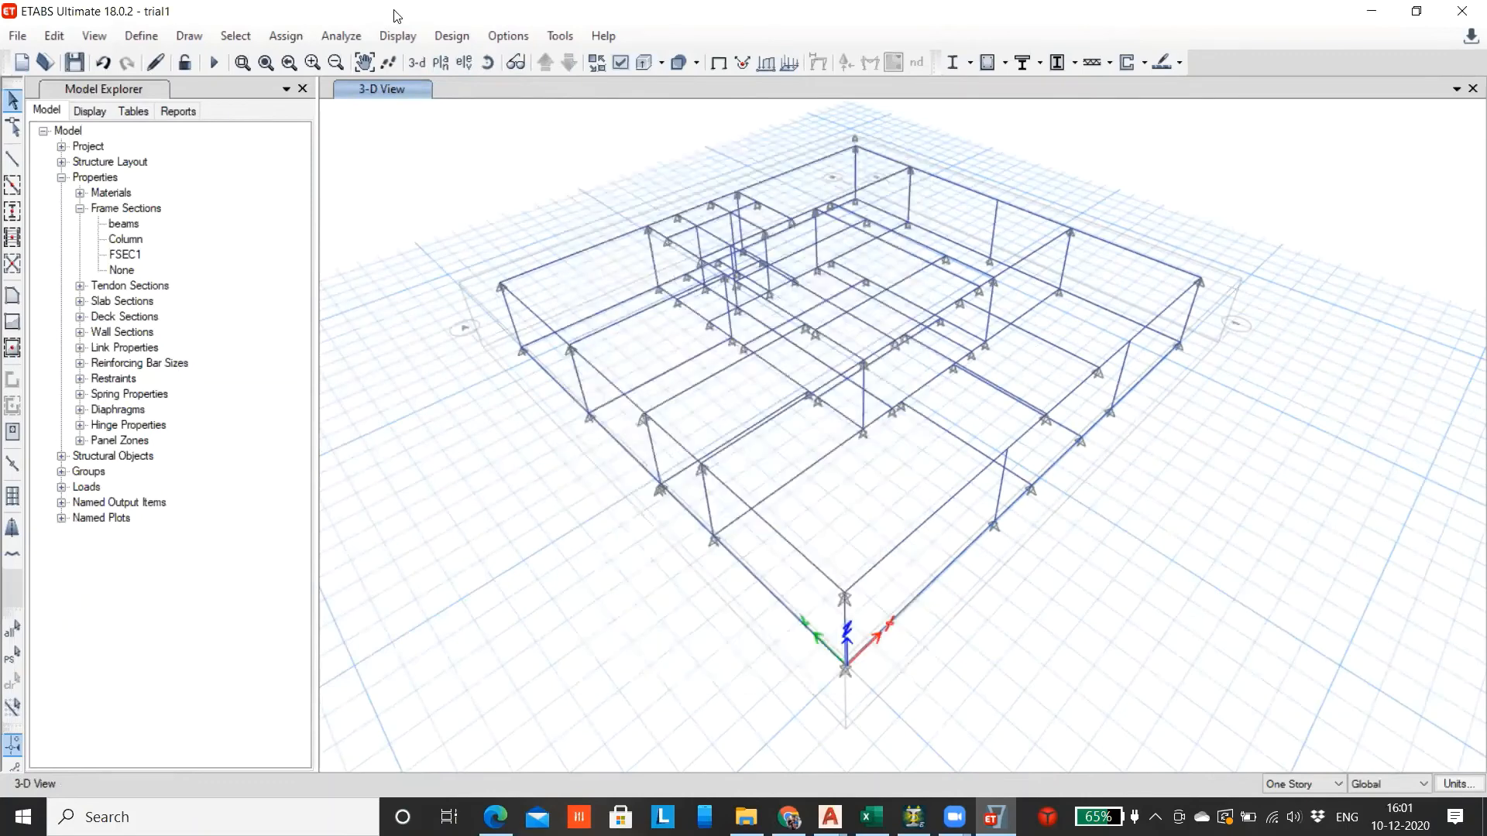
Display the Base plan and delete the beams there, with all joints included in the selection
left_click(441, 63)
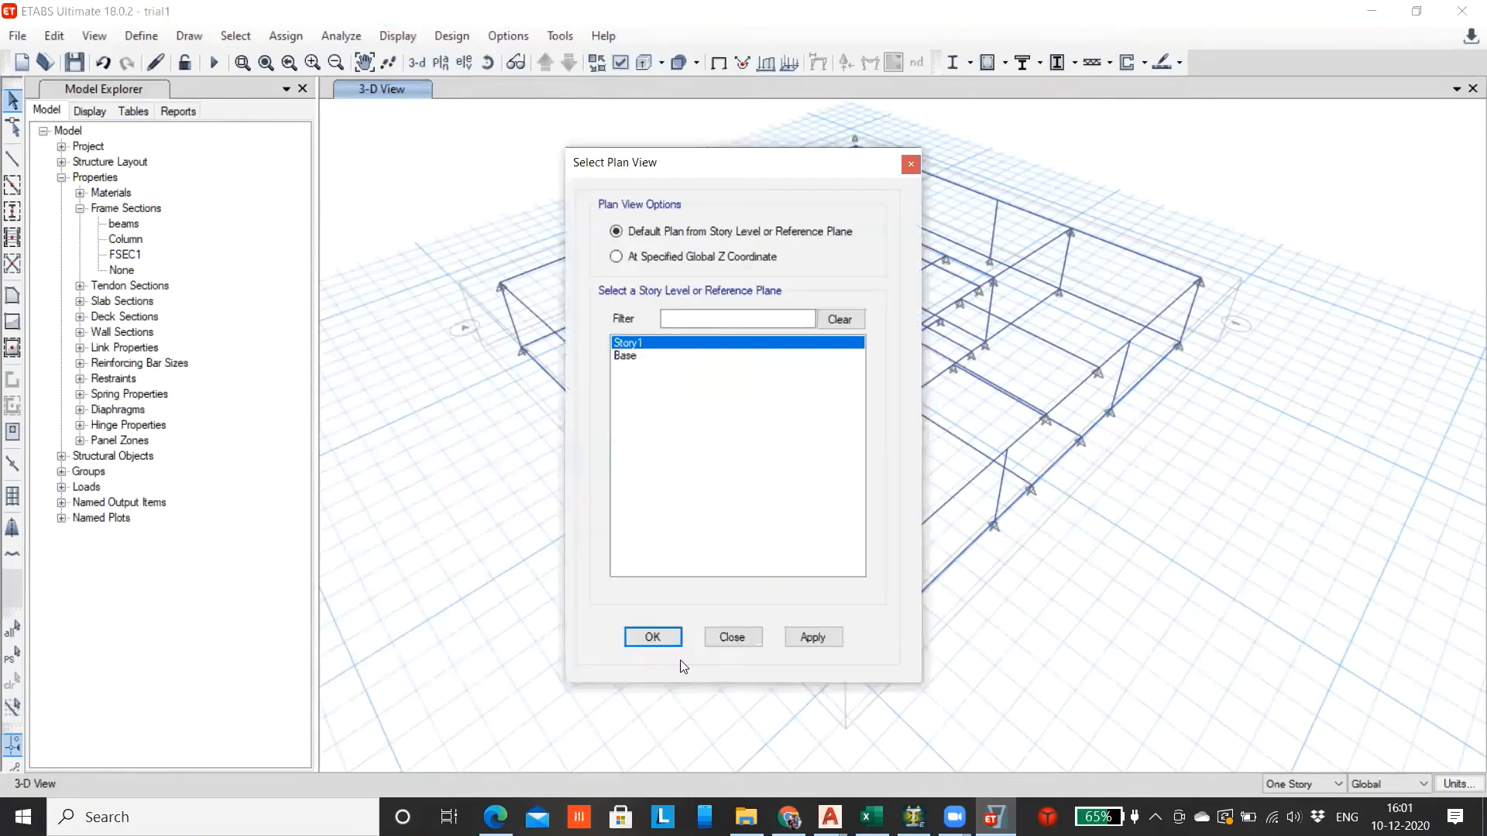
left_click(620, 356)
left_click(811, 637)
left_click(731, 637)
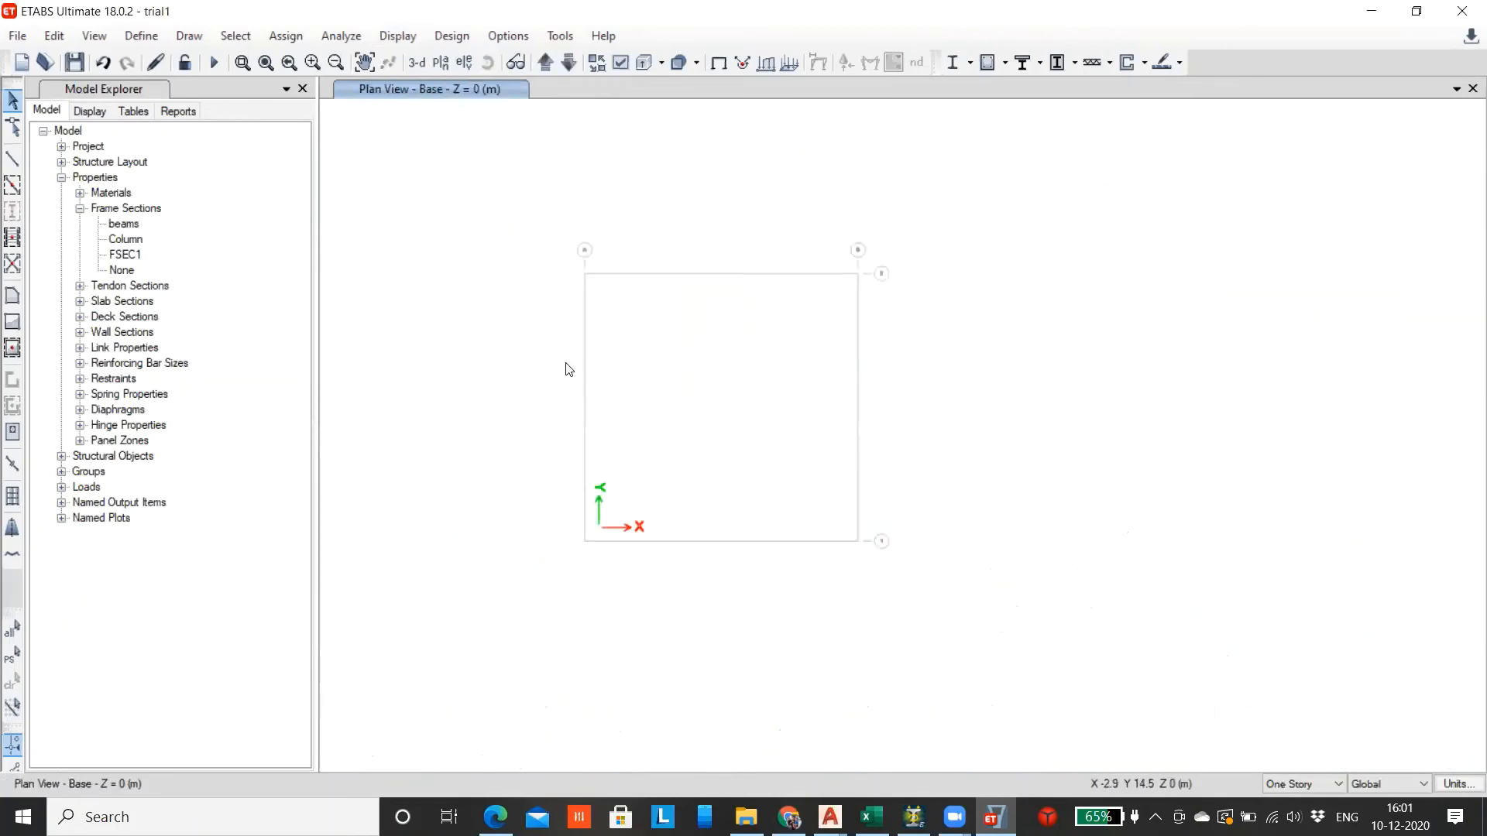
left_click(544, 62)
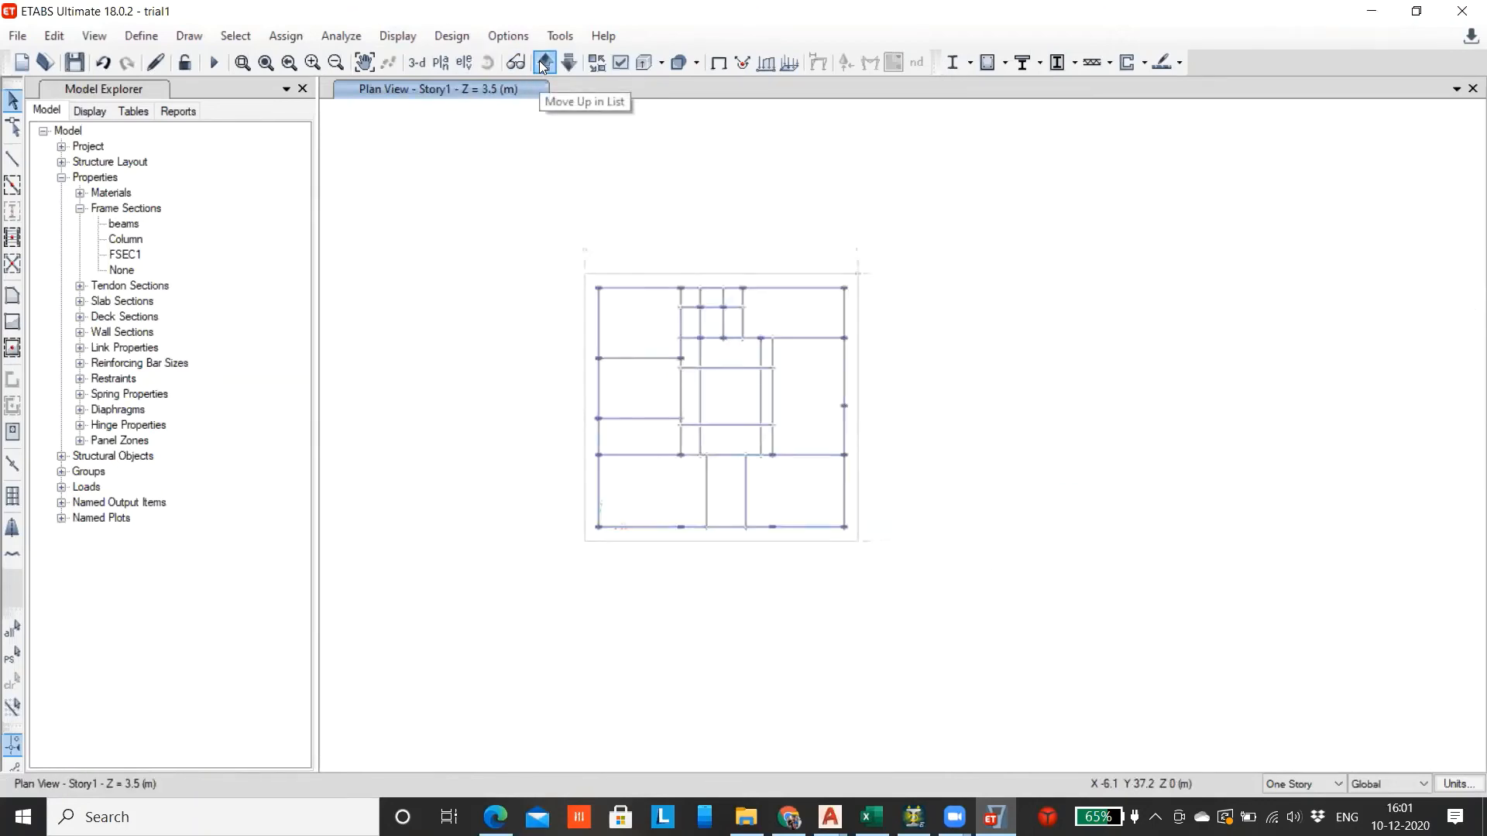
left_click(544, 63)
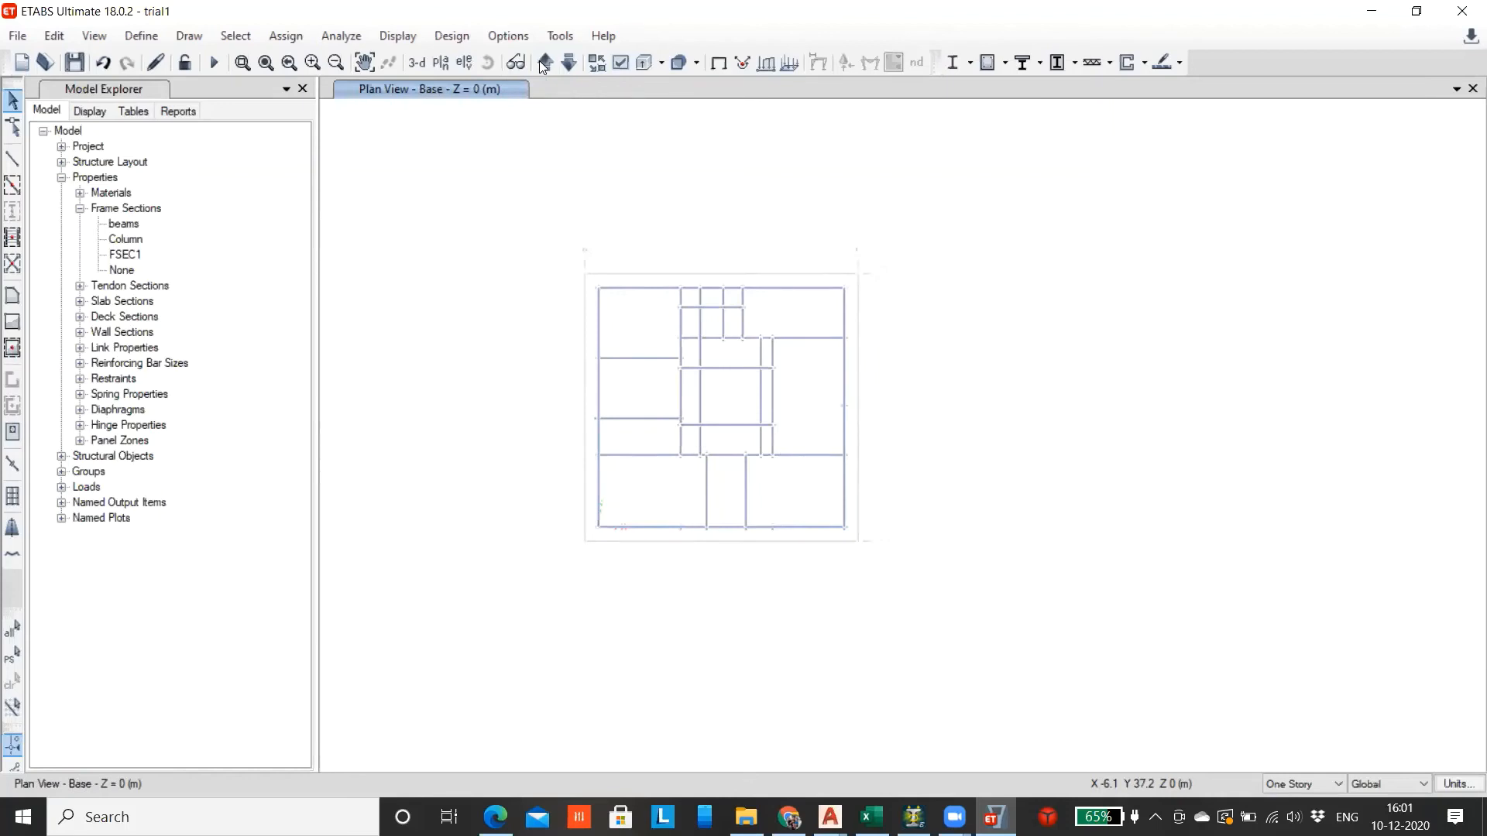
scroll(544, 283, "up", 2)
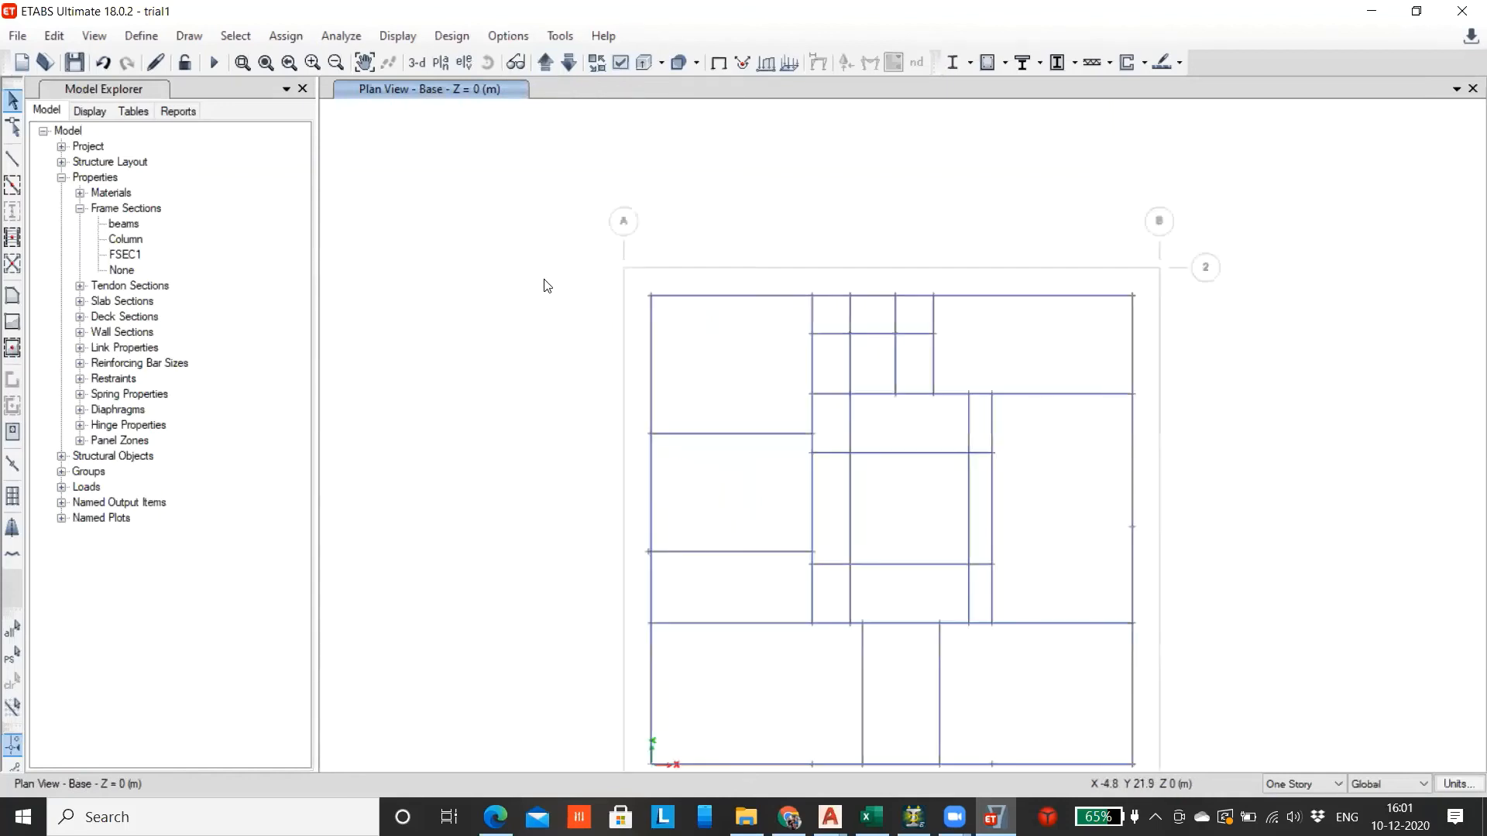
scroll(543, 284, "down", 2)
left_click_drag(545, 269, 927, 602)
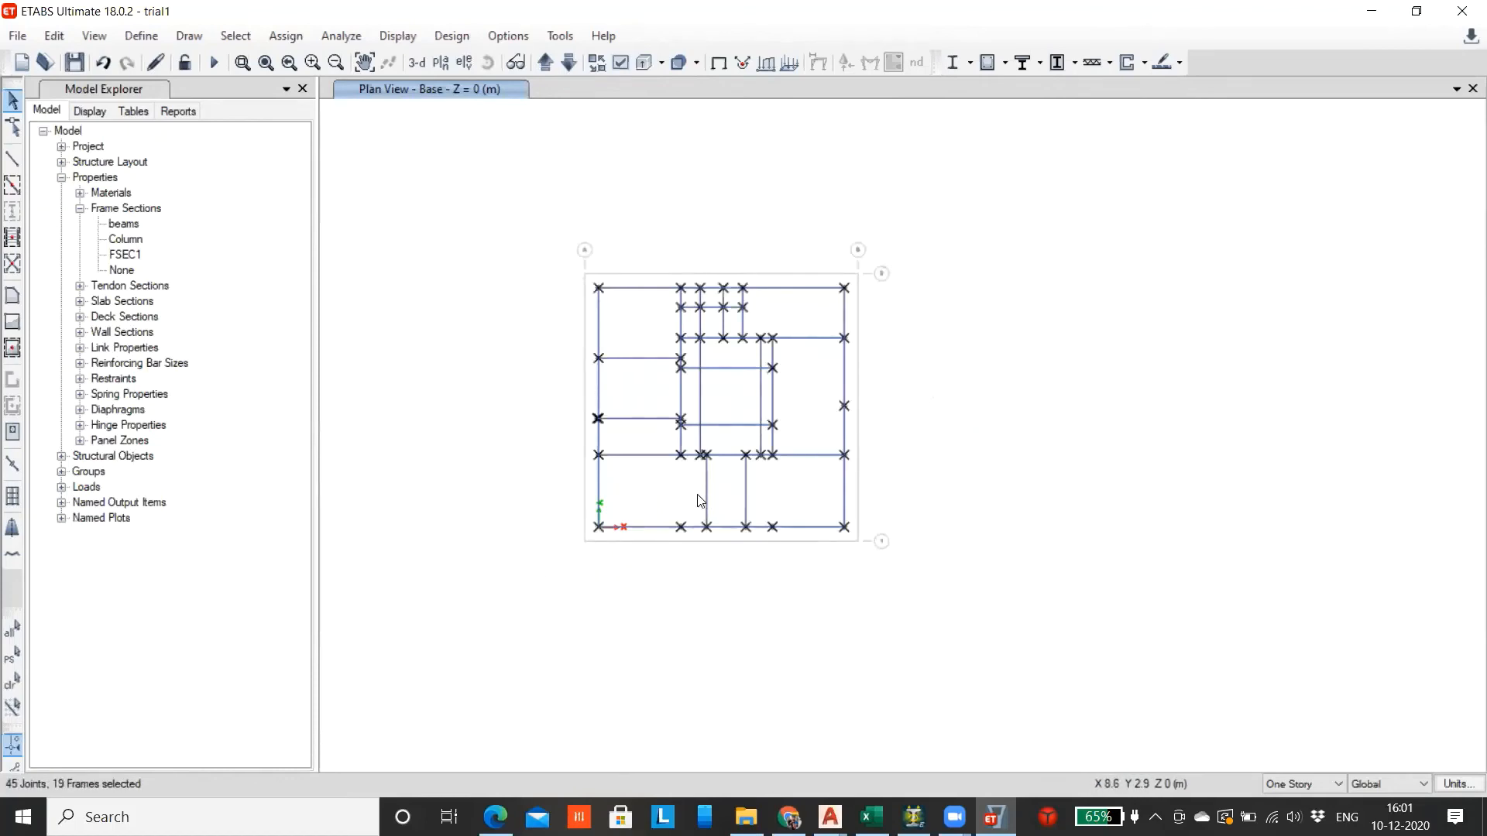
key("Delete")
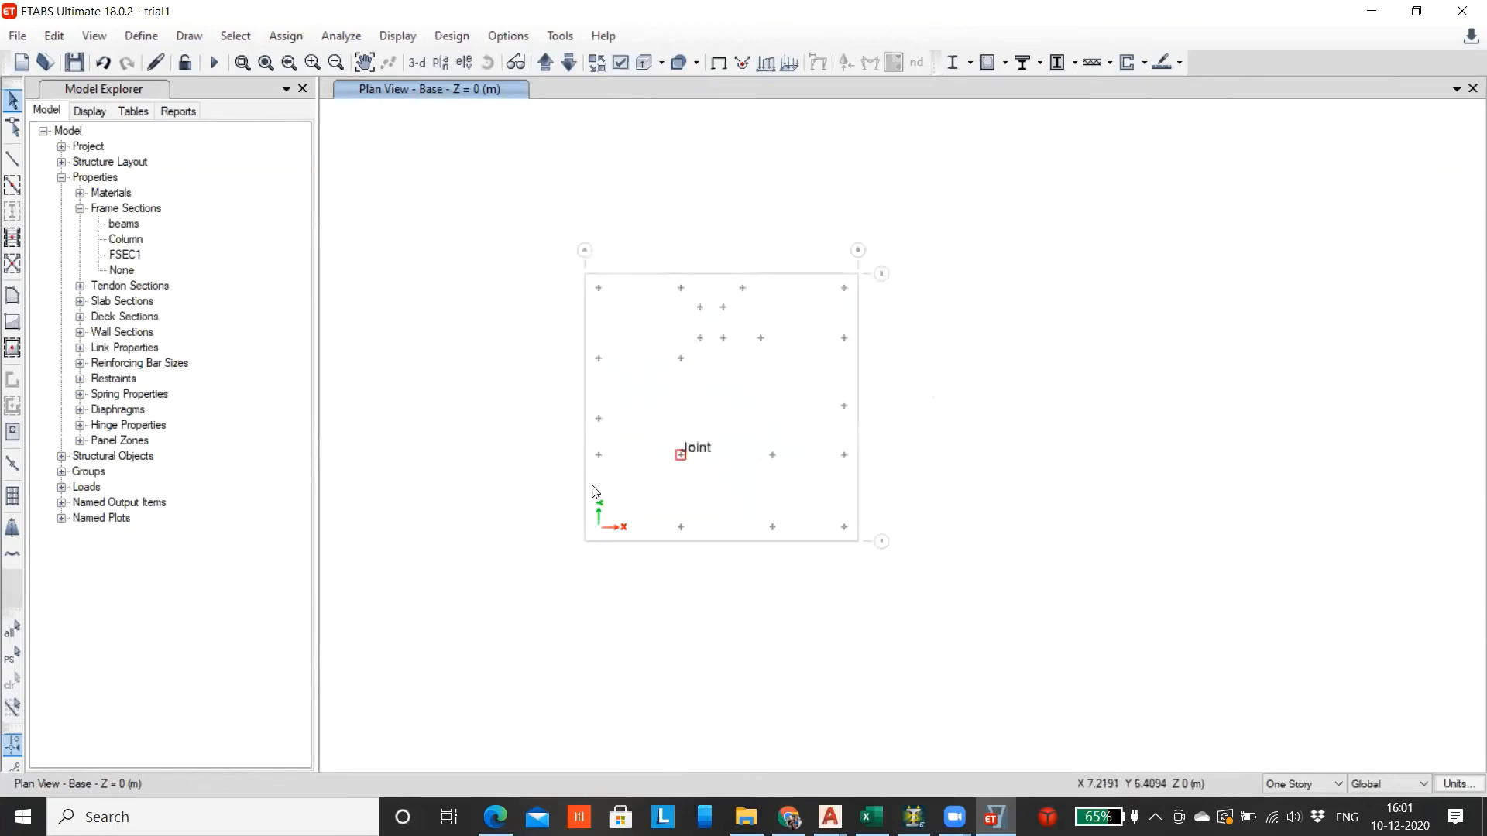
Try to delete the joint where an interior beam meets the grid 1 edge beam in the 3-D view, and undo the deletion
left_click(415, 66)
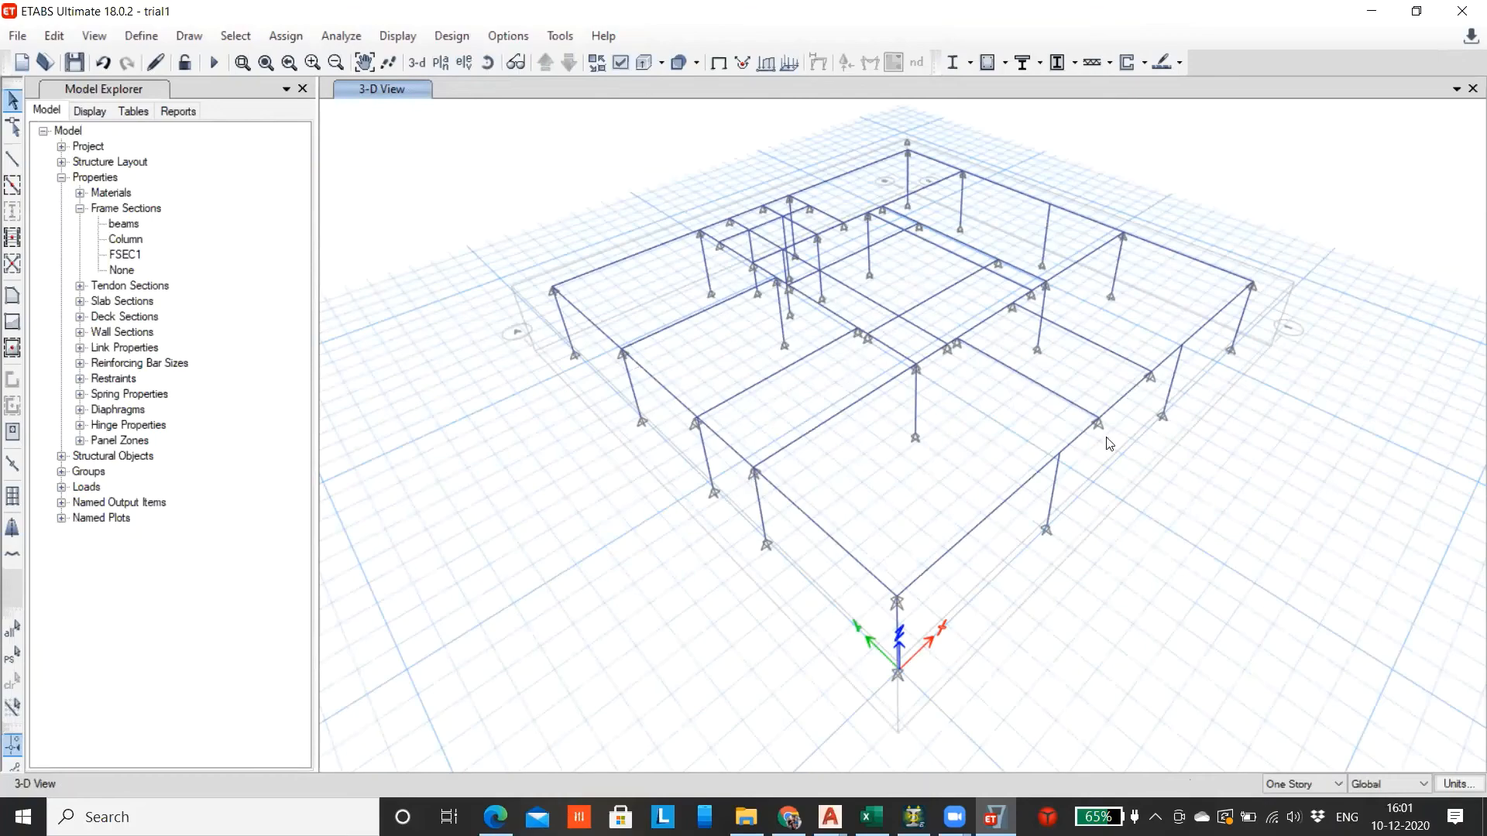
scroll(1109, 443, "down", 2)
scroll(1115, 434, "up", 8)
left_click(1089, 401)
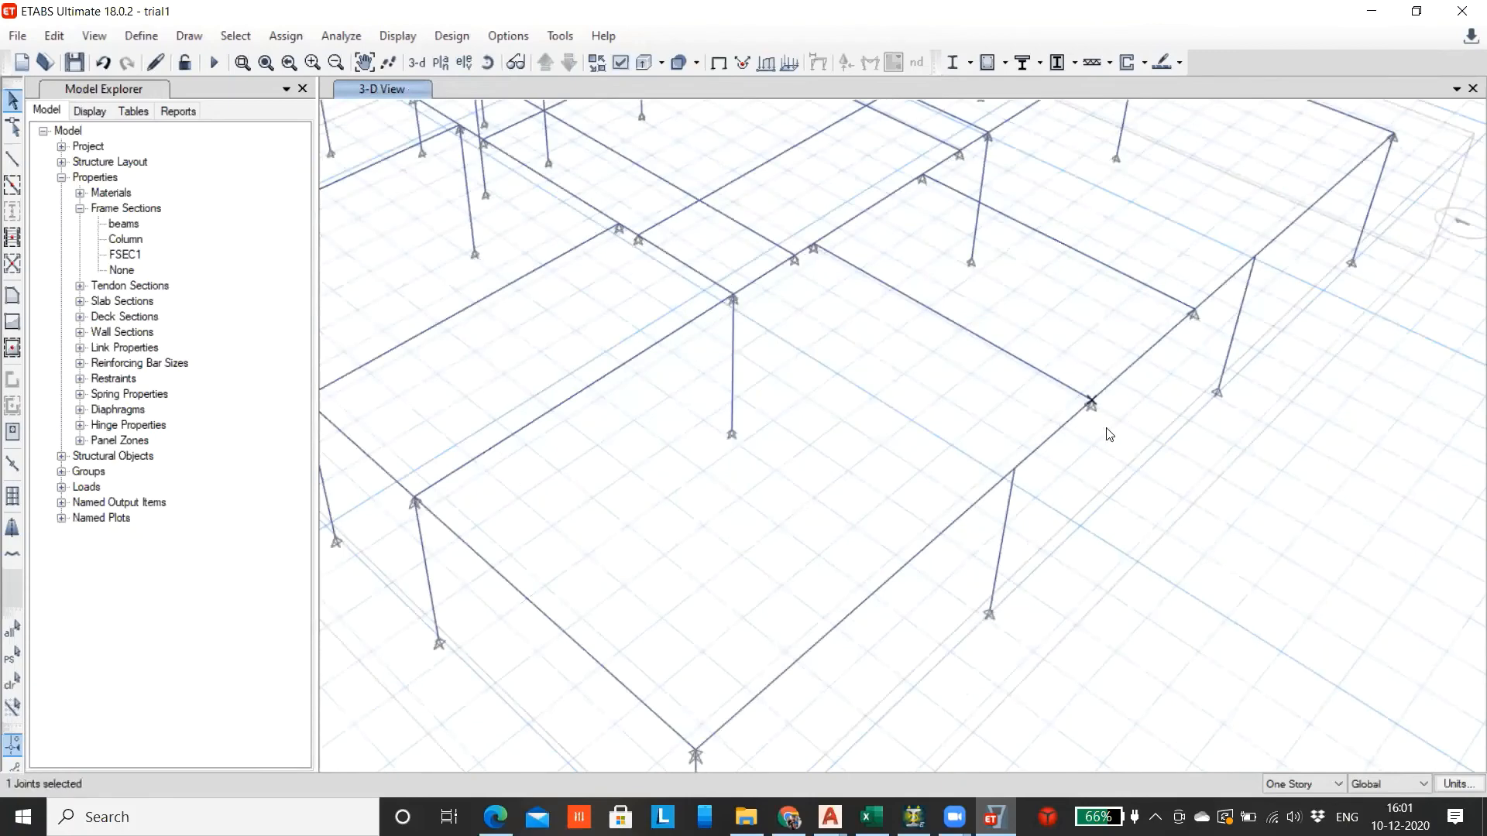
key("Delete")
left_click(102, 66)
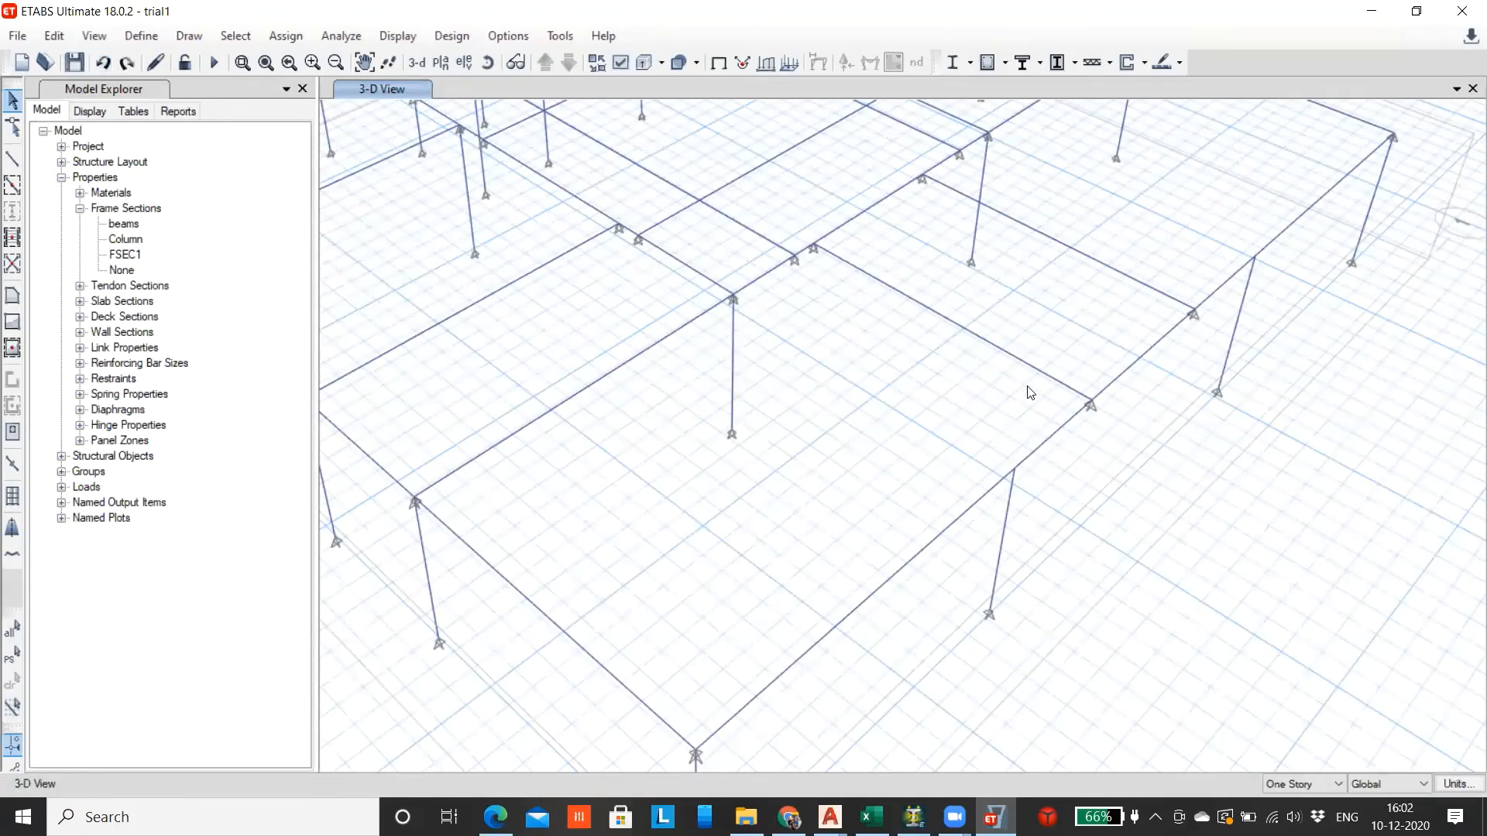
scroll(859, 405, "down", 3)
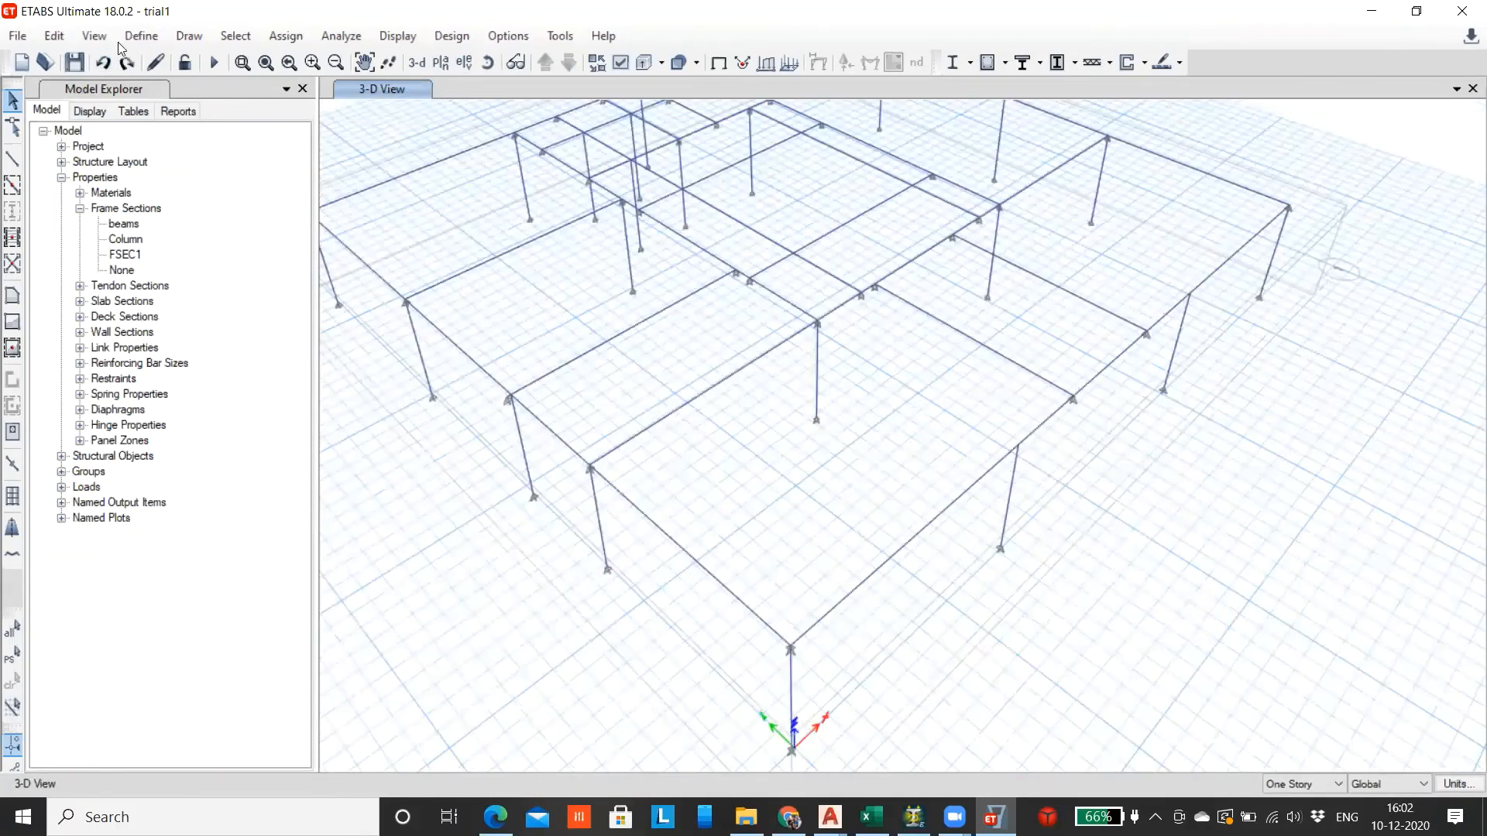
left_click(461, 63)
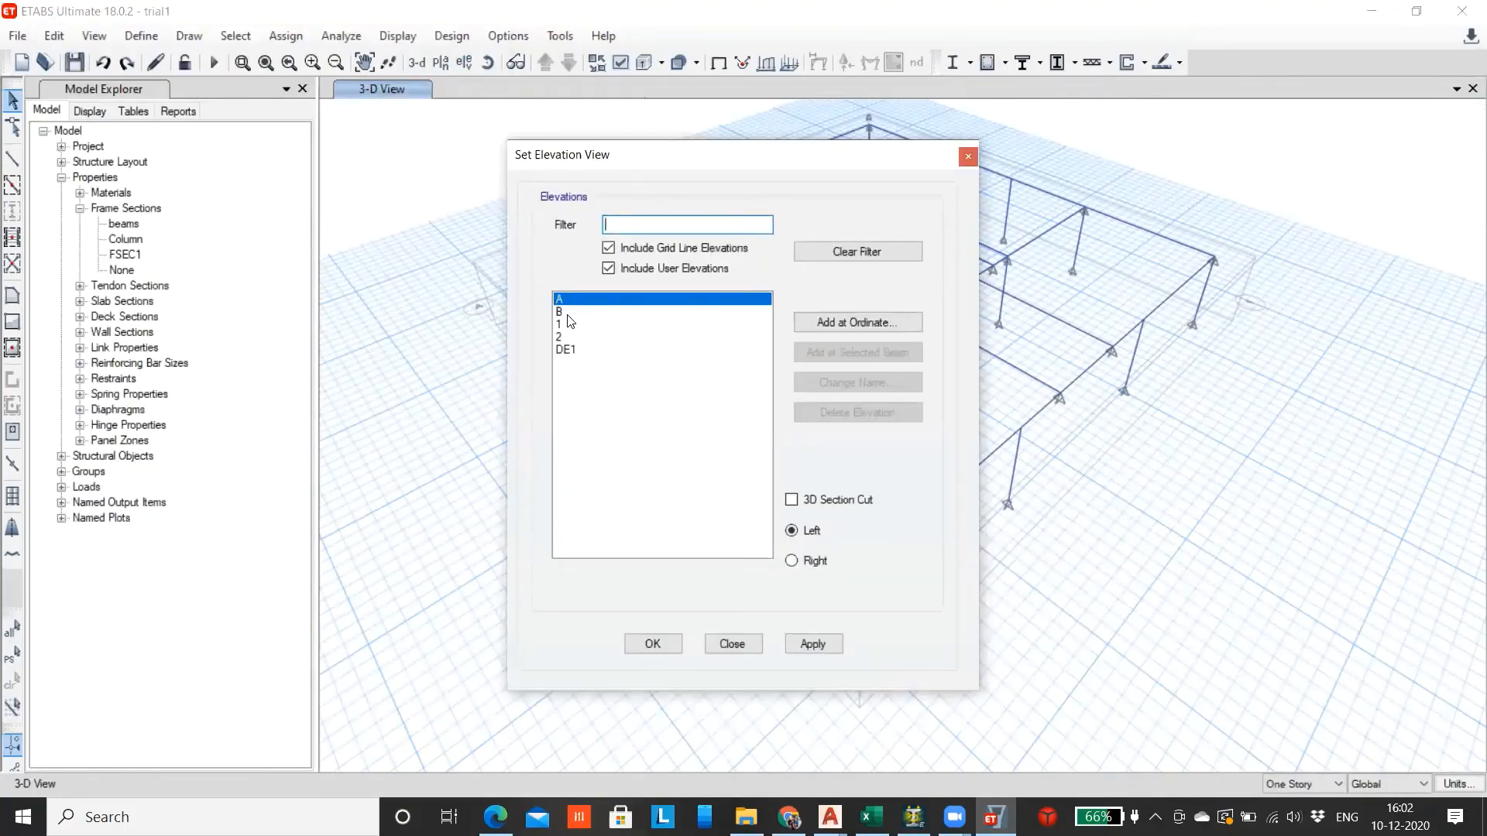
left_click(967, 157)
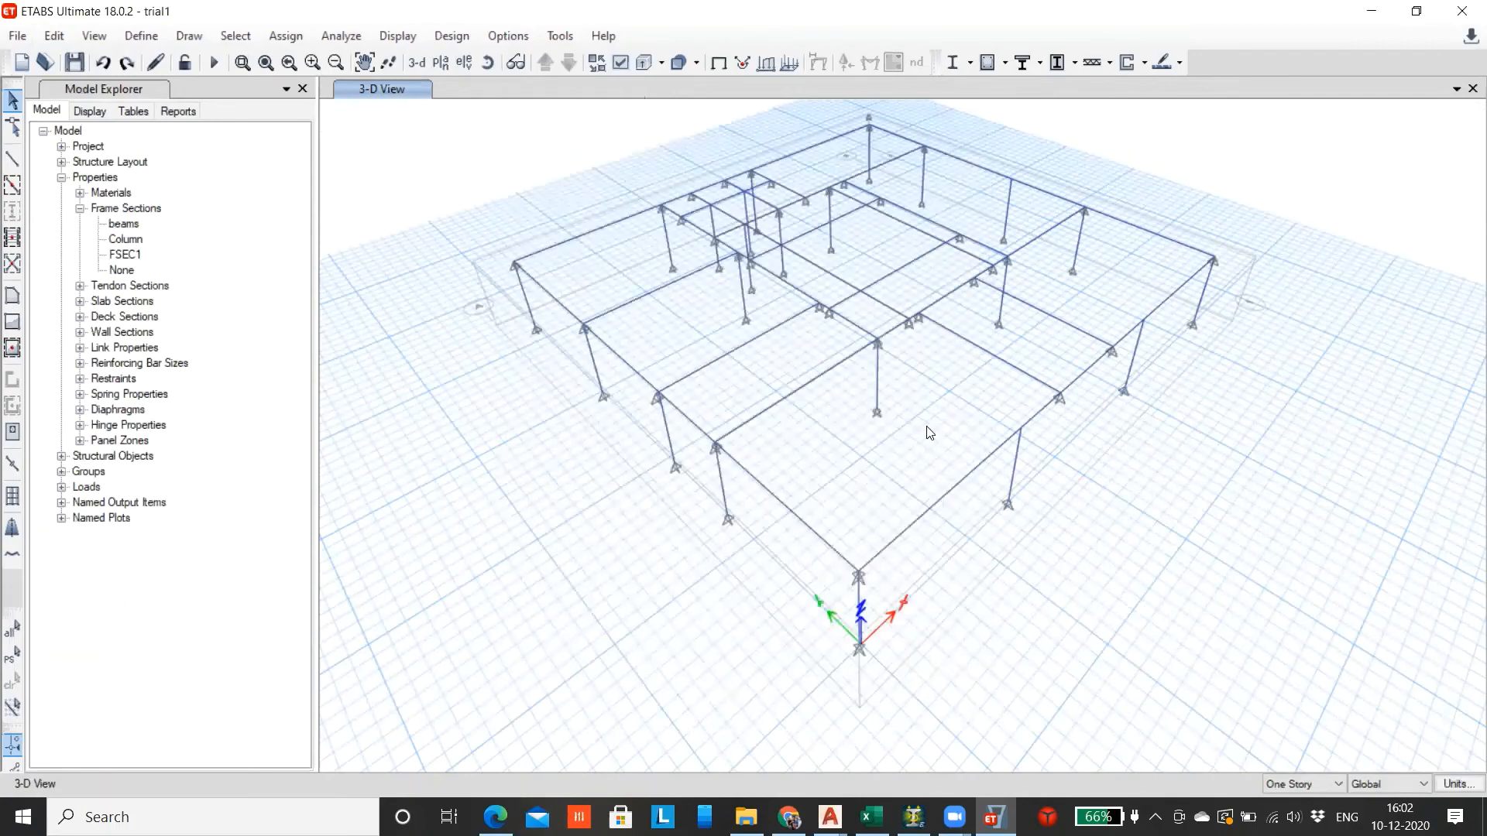
scroll(929, 432, "down", 3)
scroll(929, 432, "up", 4)
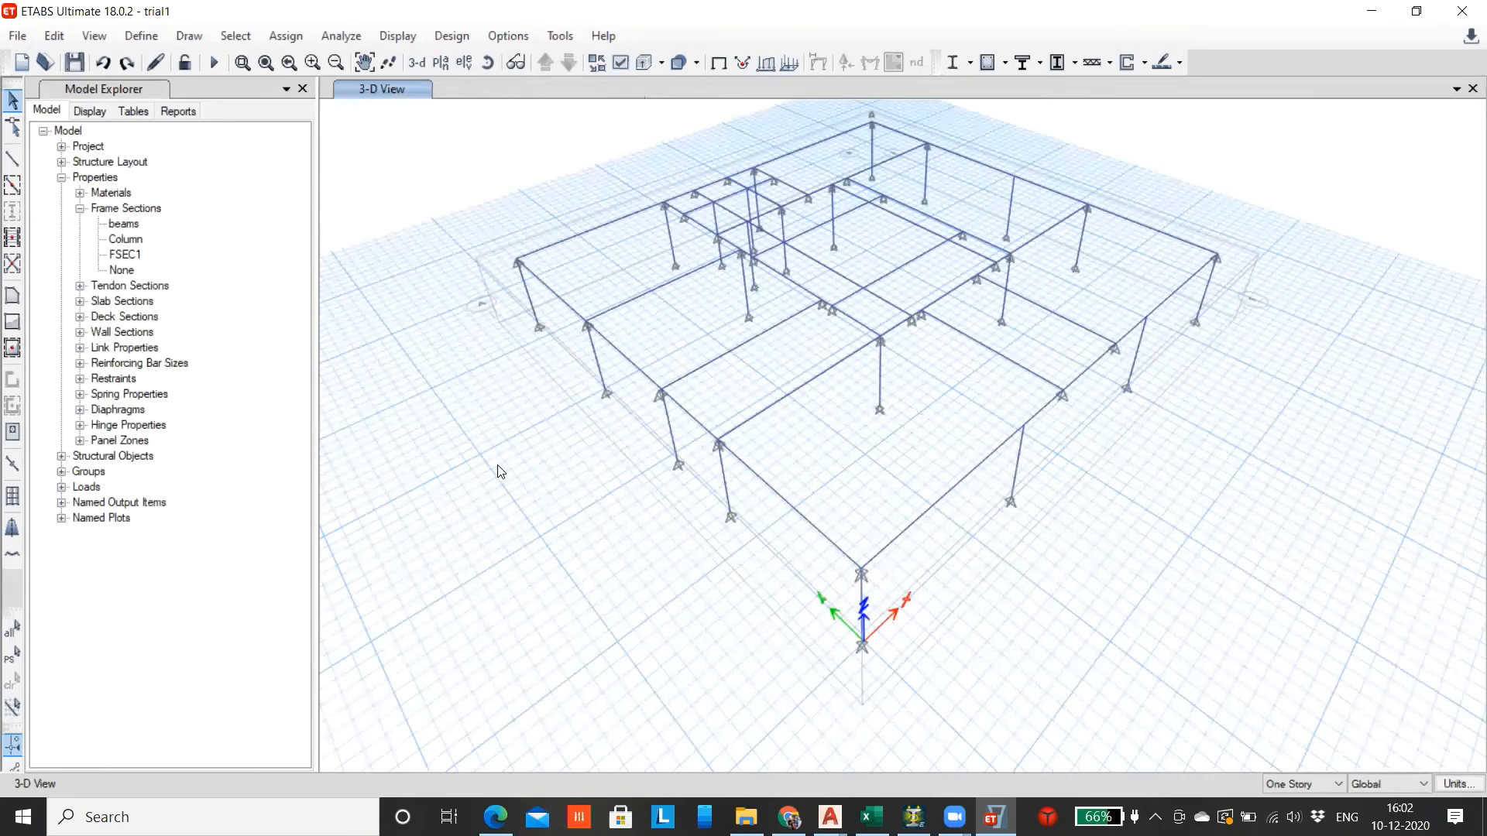
Display the Story1 plan of the model
left_click(440, 62)
left_click(805, 637)
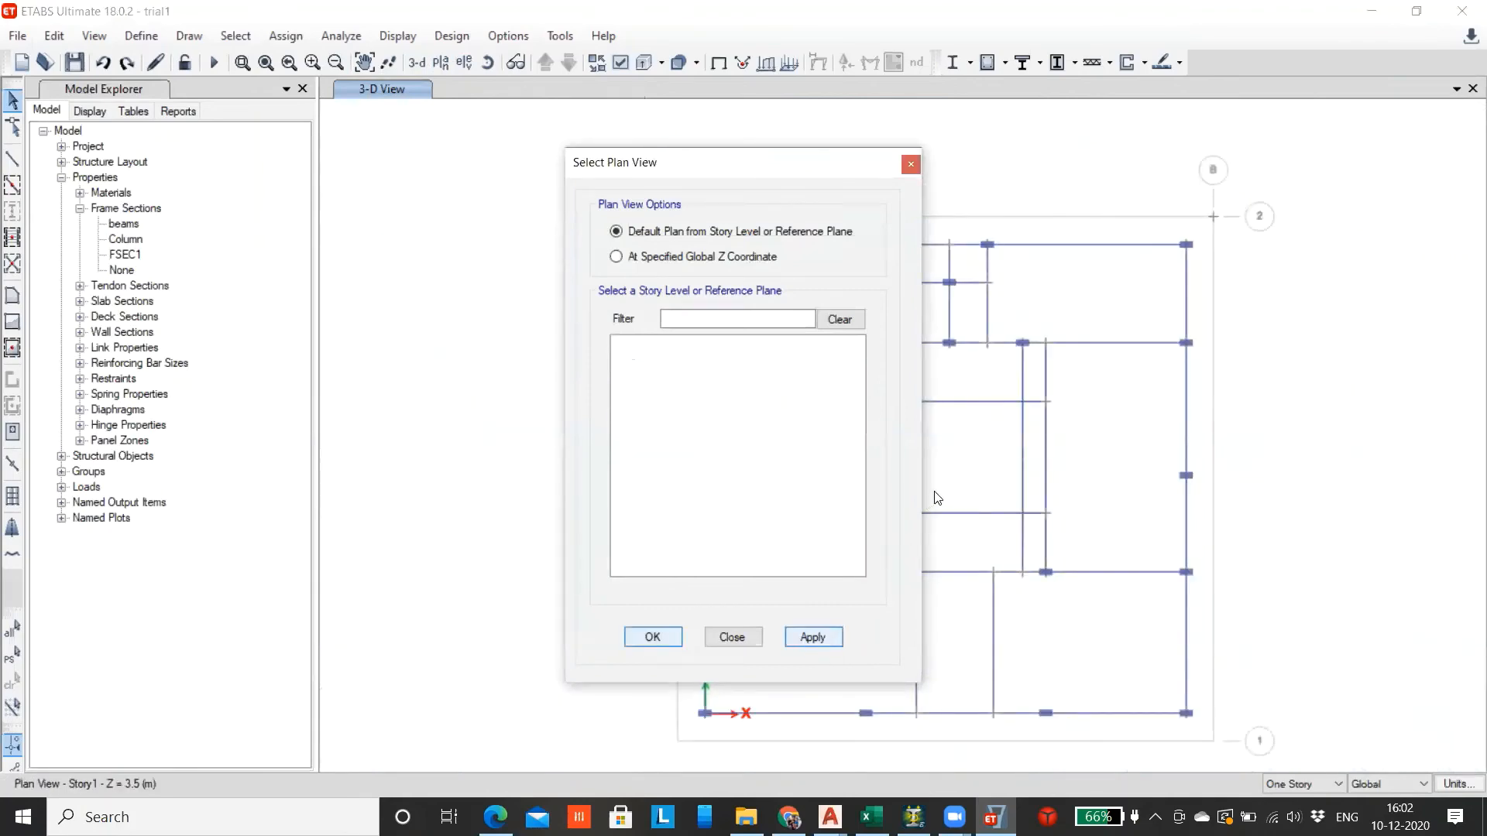
middle_click_drag(945, 442, 731, 416)
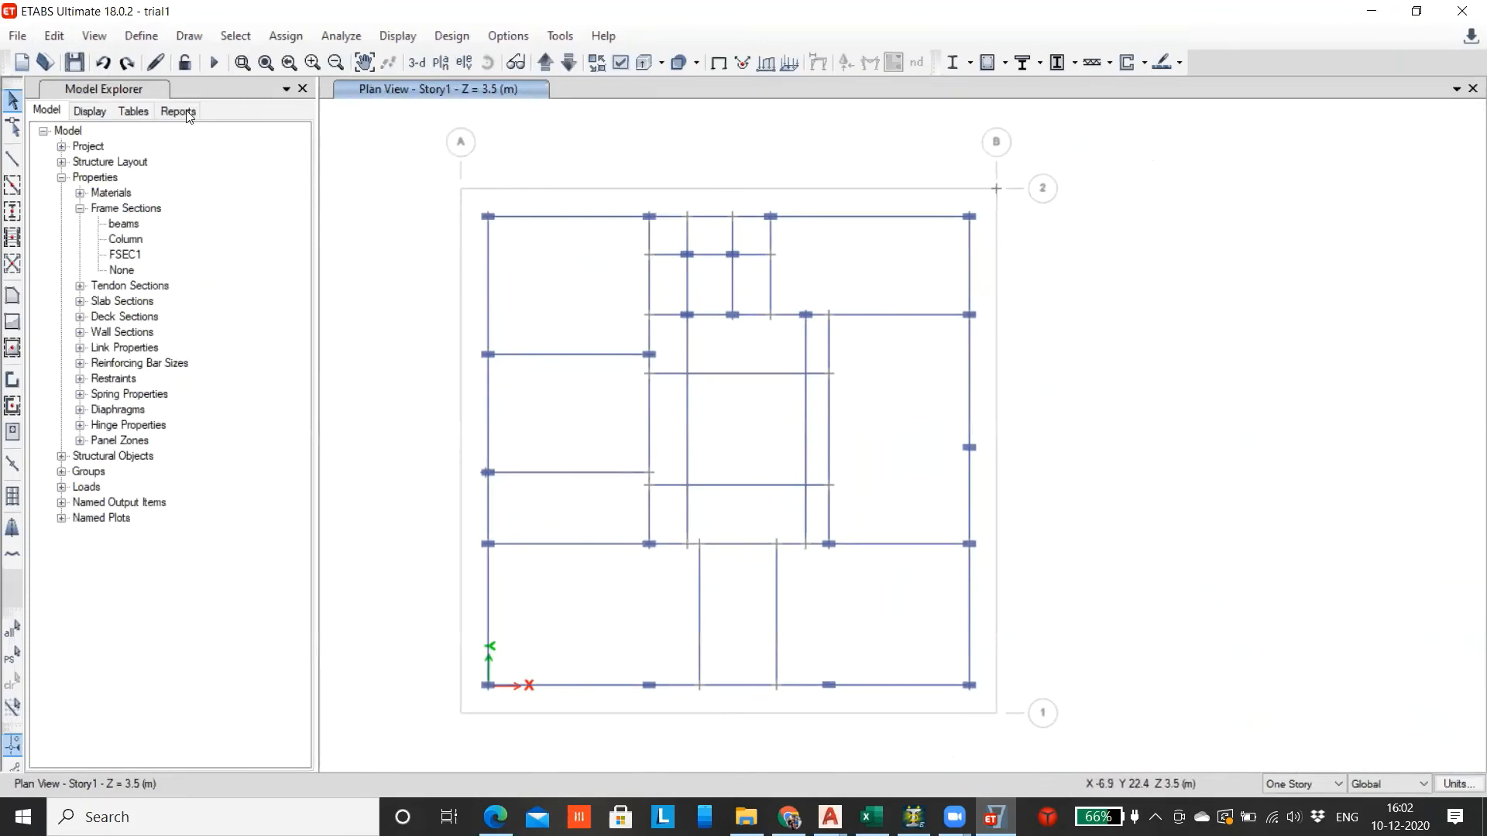
Delete all X and Y grid lines from grid system G1 and refresh the view
left_click(42, 38)
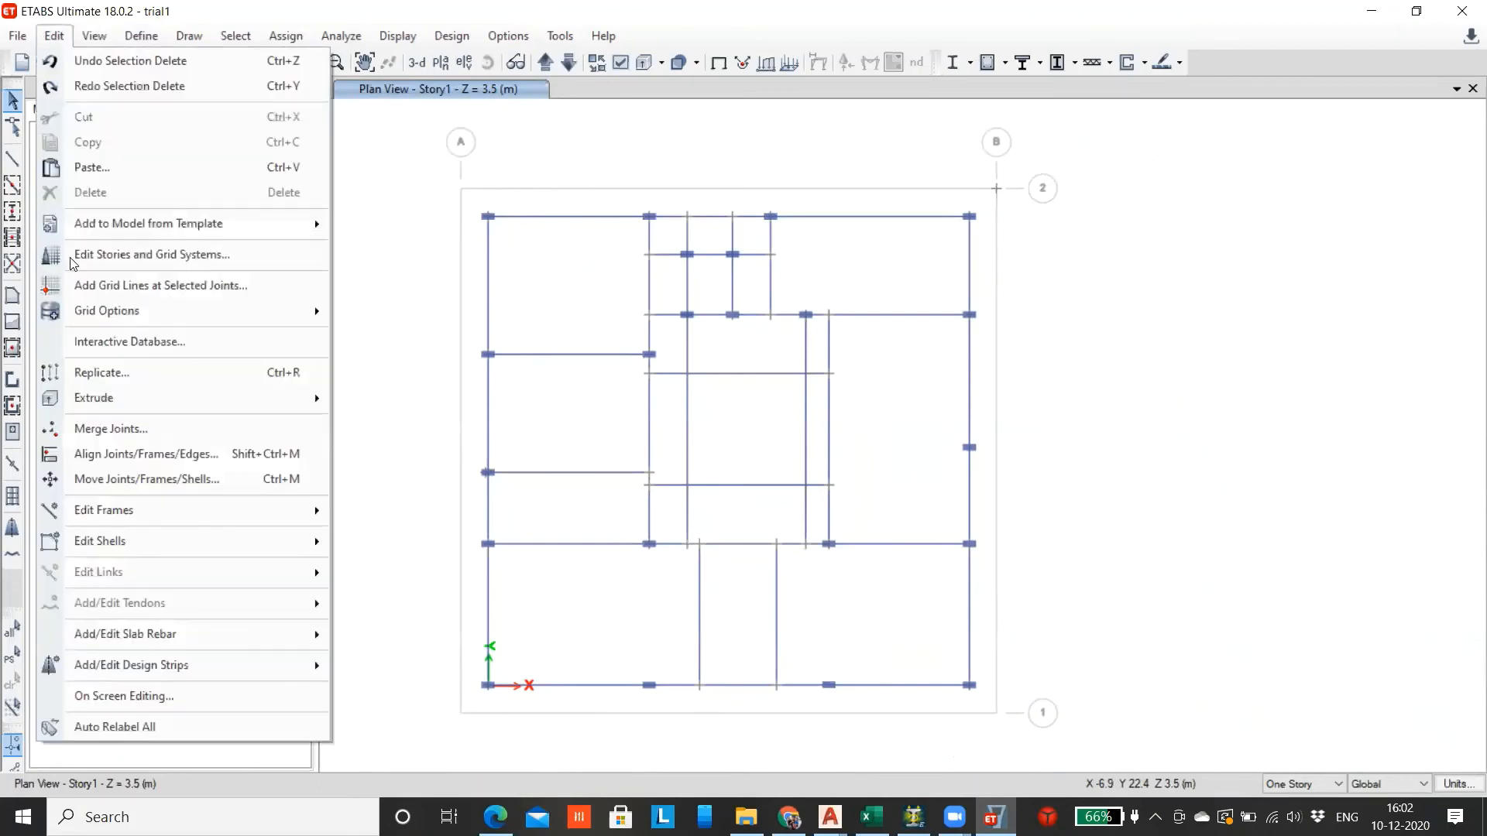
left_click(120, 257)
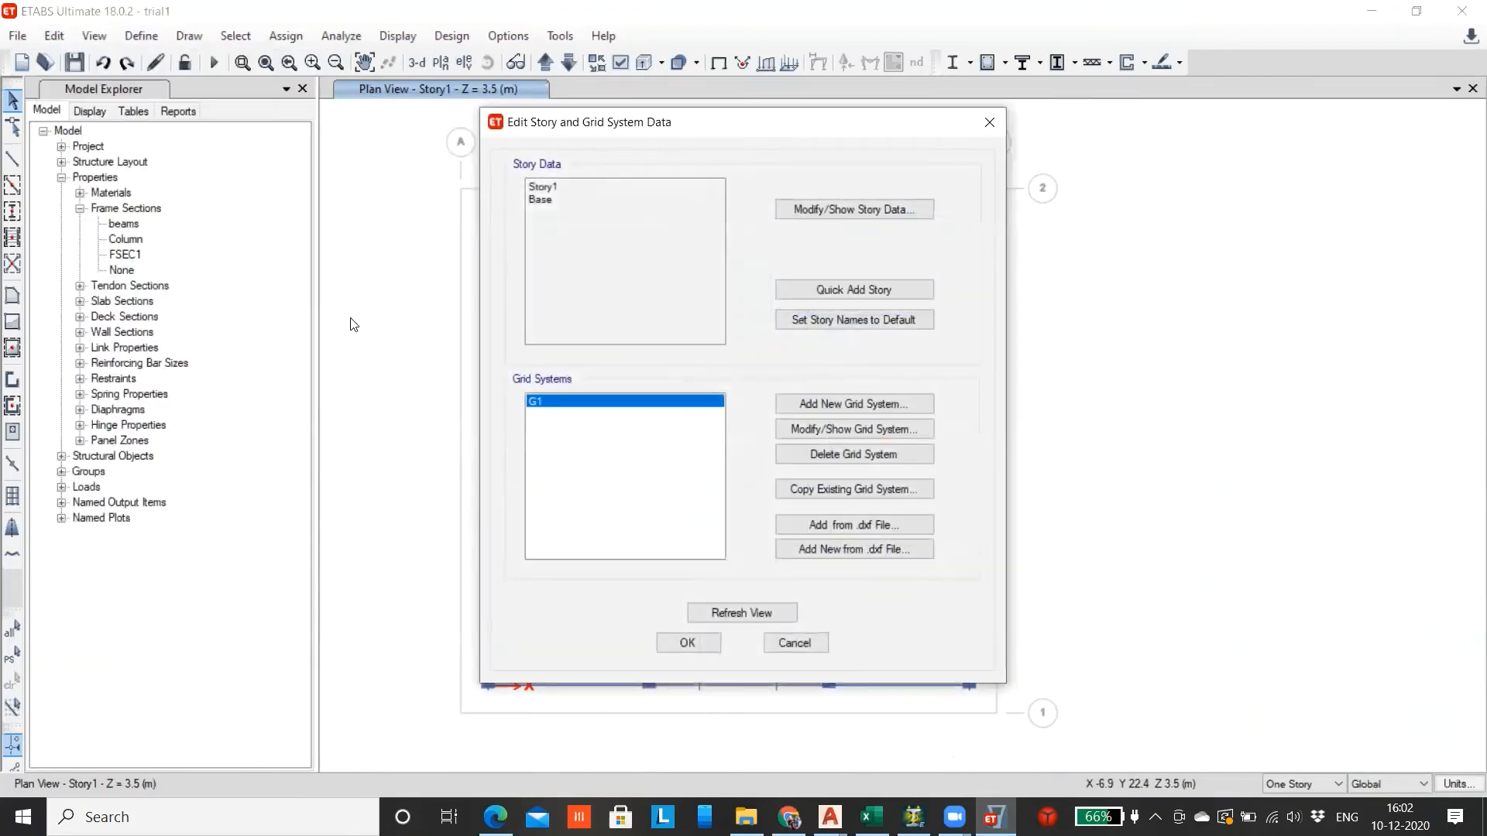
left_click(878, 431)
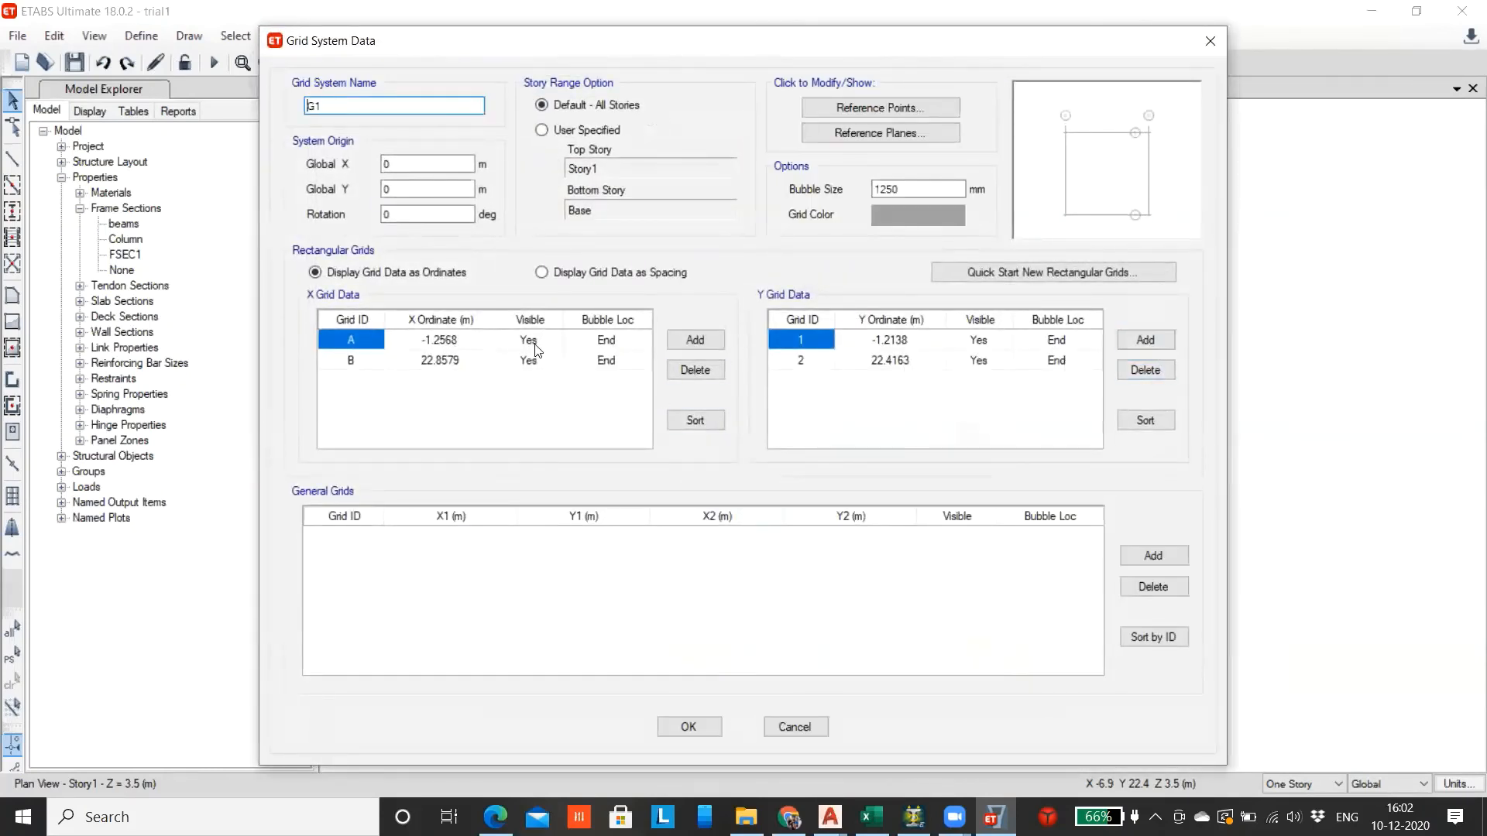
left_click(702, 370)
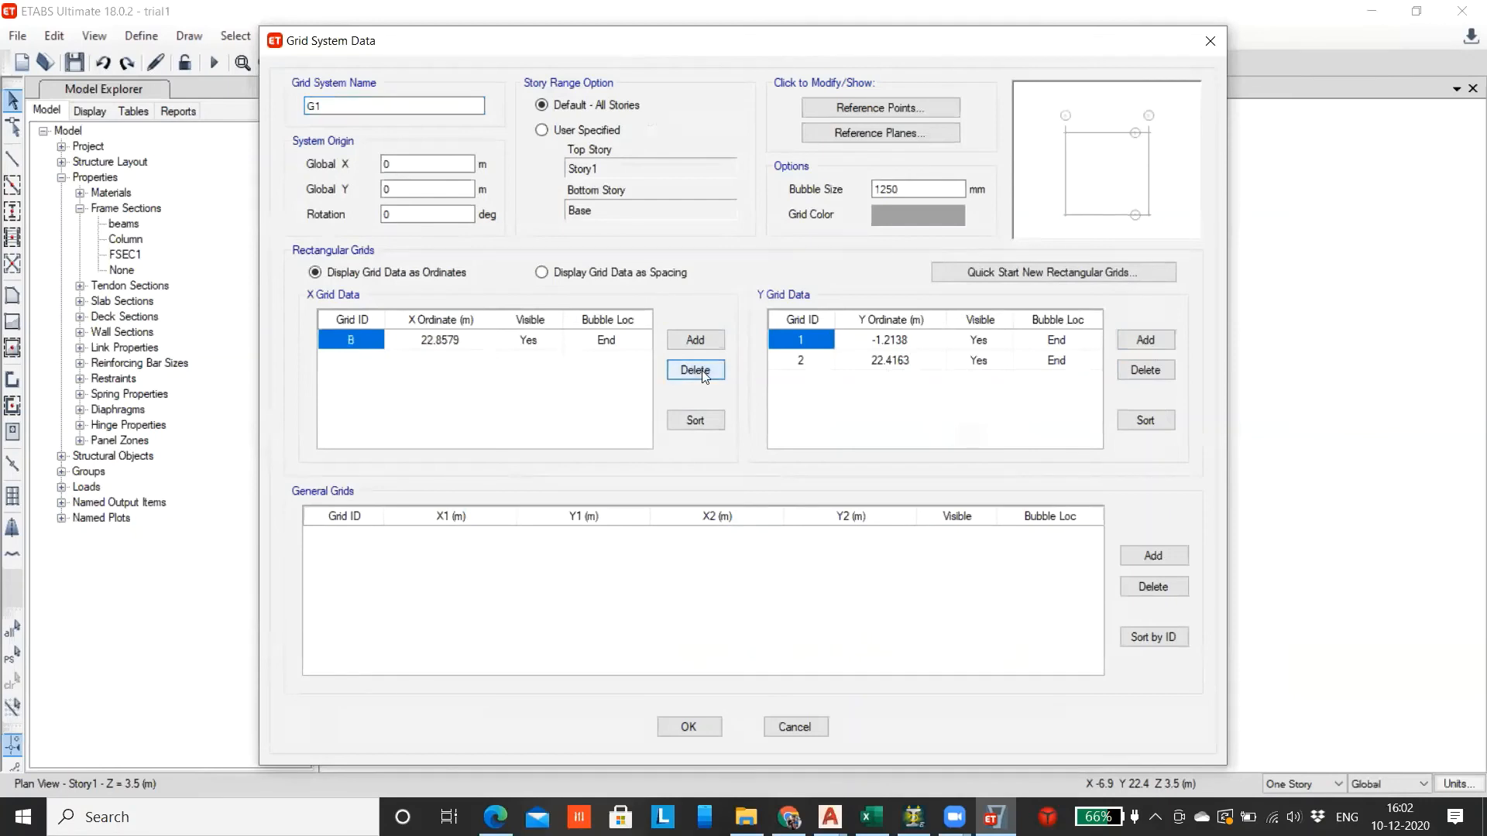
left_click(701, 370)
left_click(1151, 374)
left_click(1153, 374)
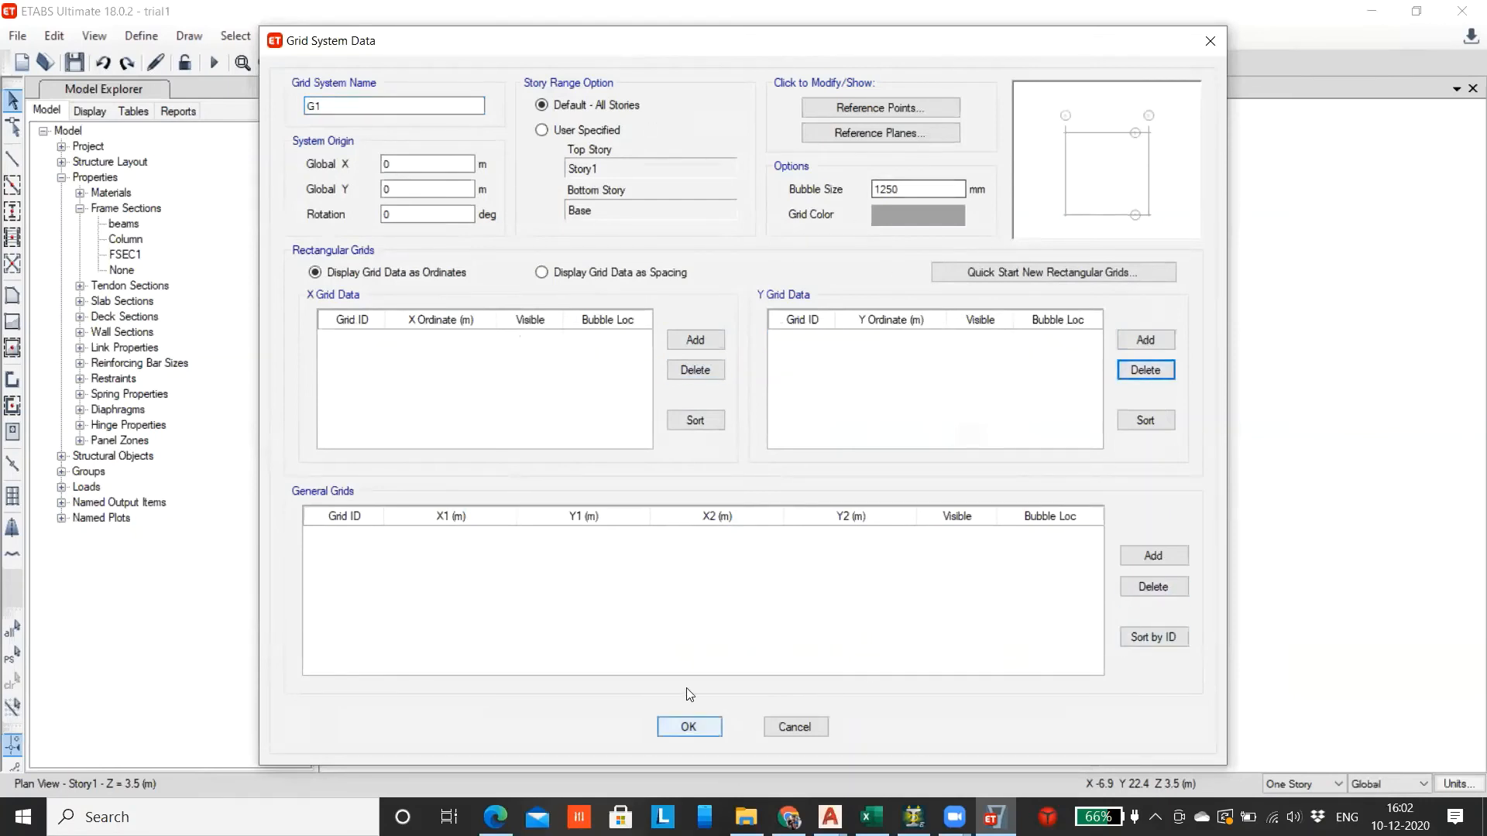
left_click(688, 726)
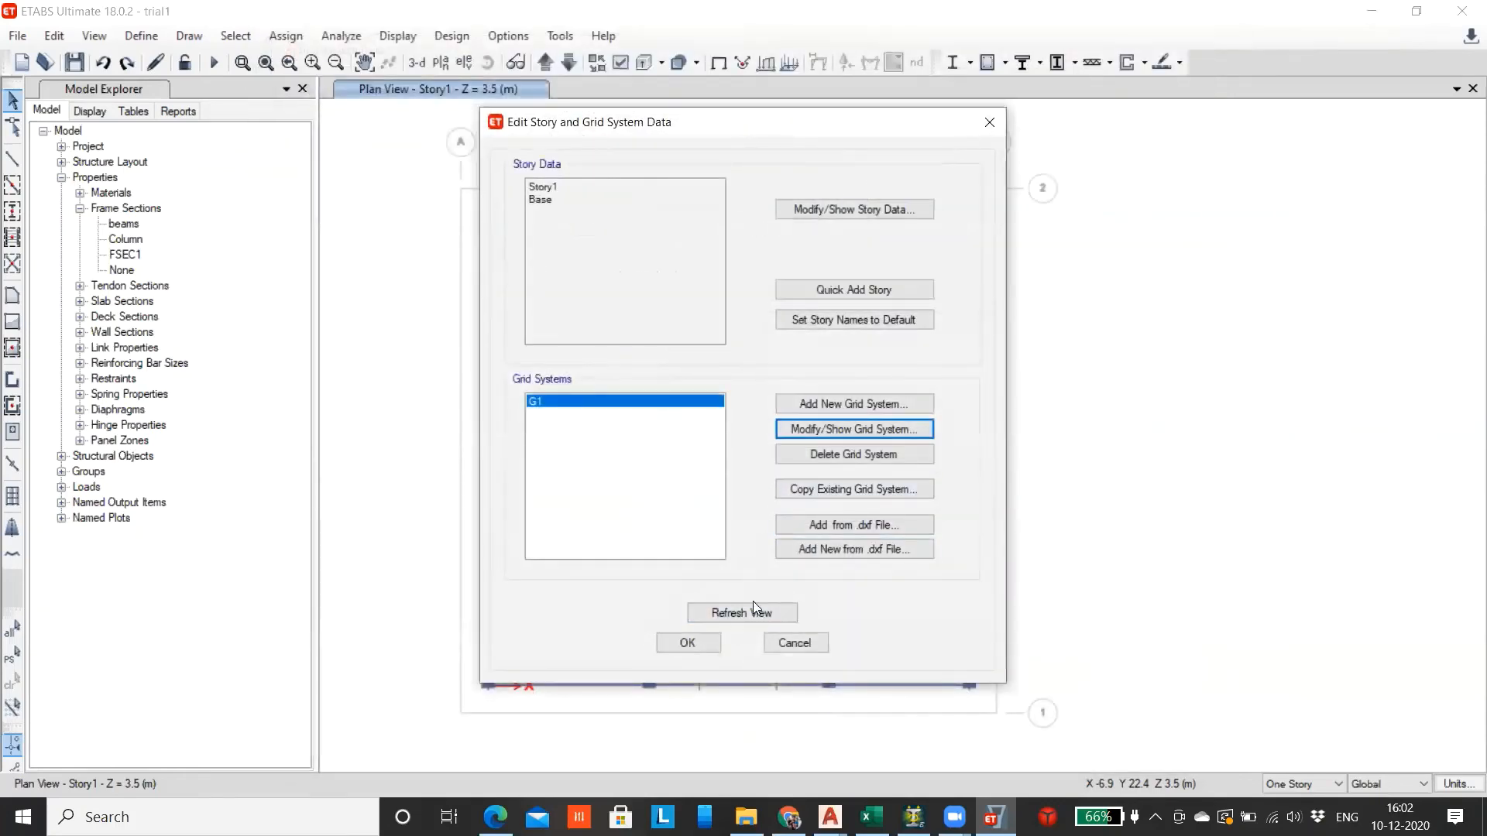
left_click(749, 612)
left_click(687, 642)
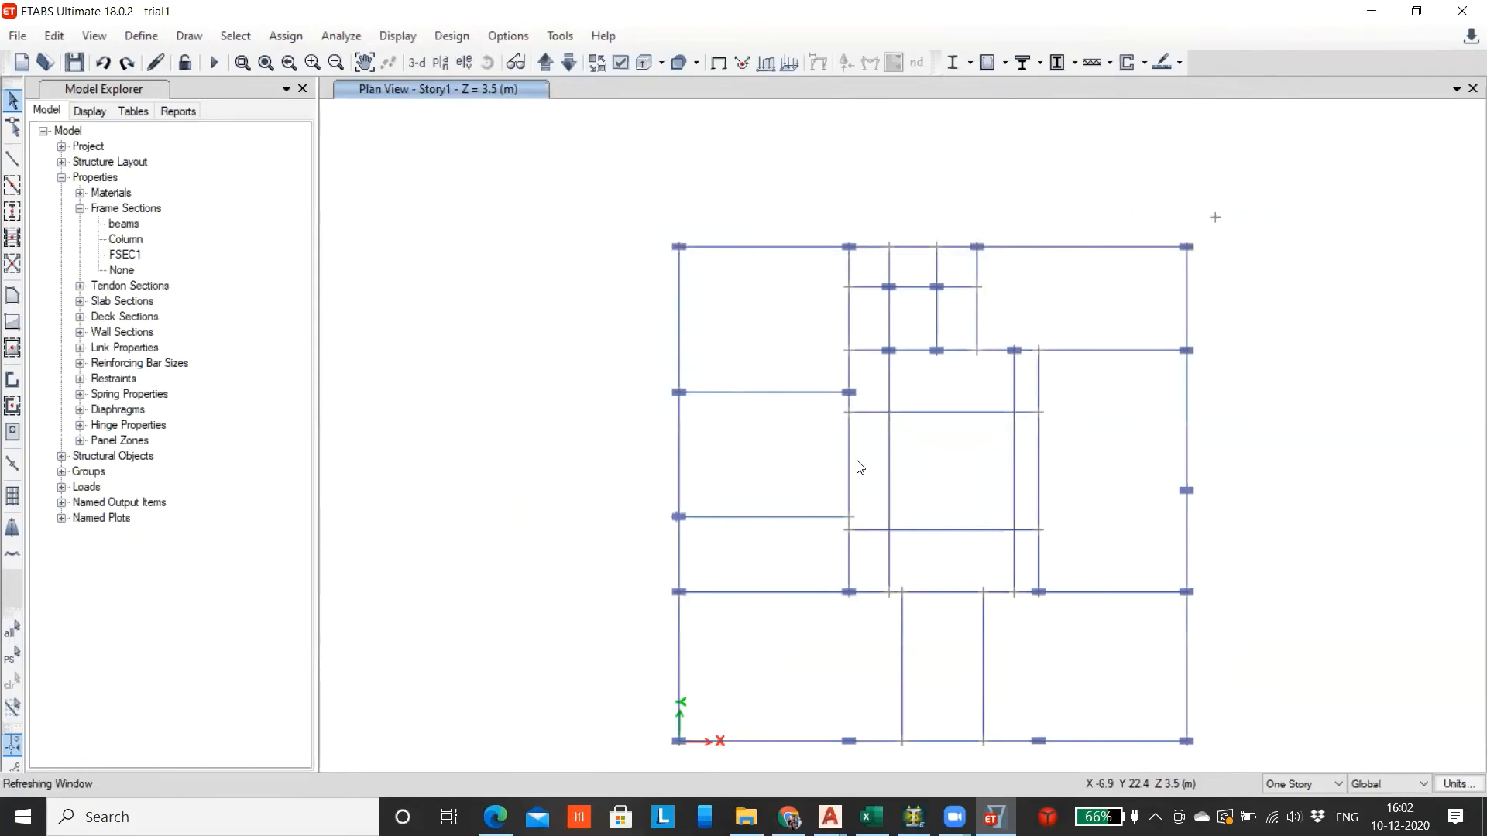
Delete the isolated joint just outside the plan's corner, where grid lines B and 2 used to cross
scroll(810, 432, "up", 2)
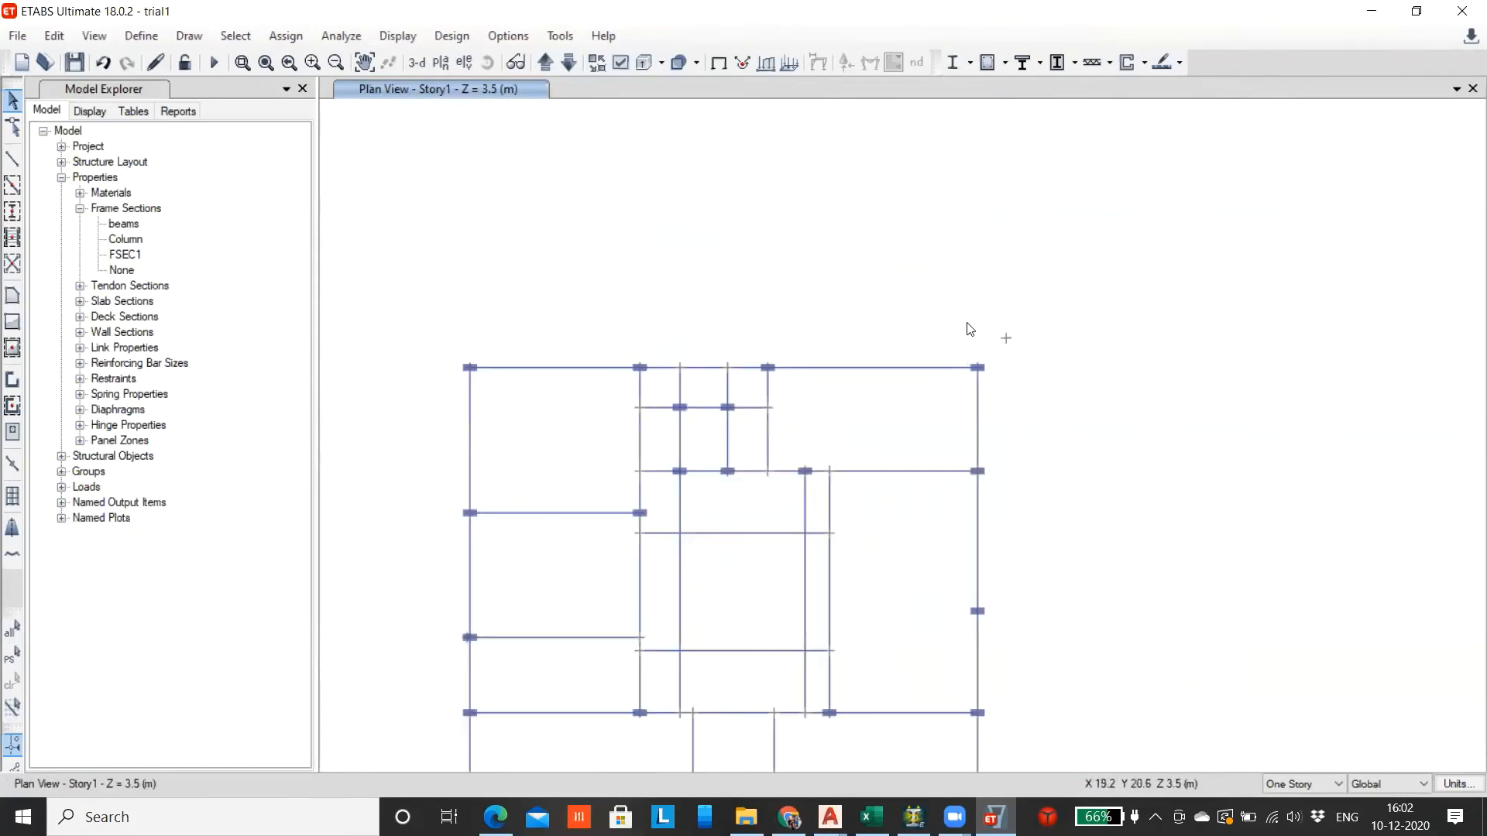
left_click(1007, 339)
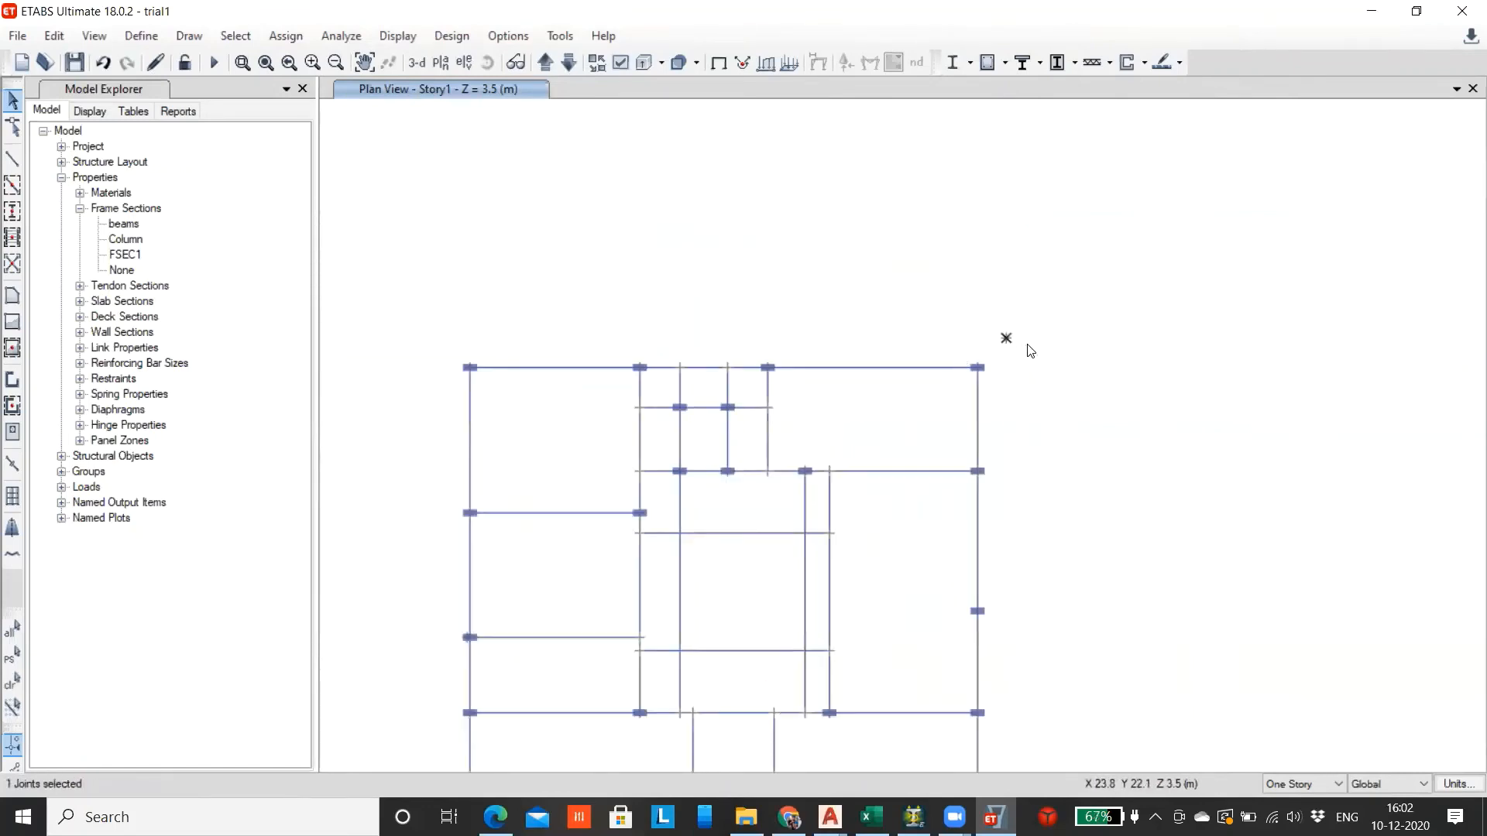
key("Delete")
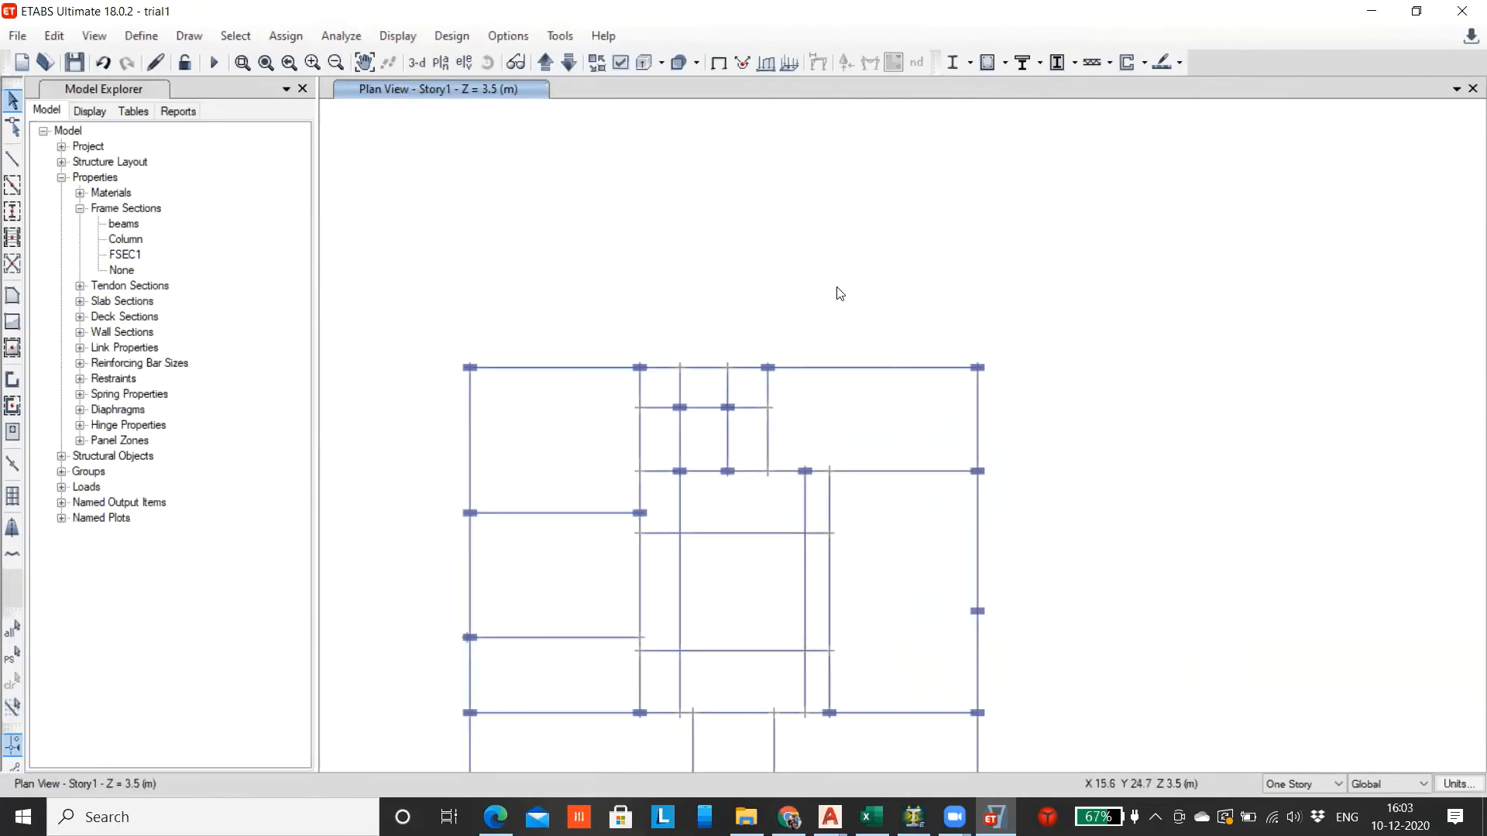
Examine the framing without grid lines in the Story1 plan and in the 3-D view
scroll(778, 464, "up", 4)
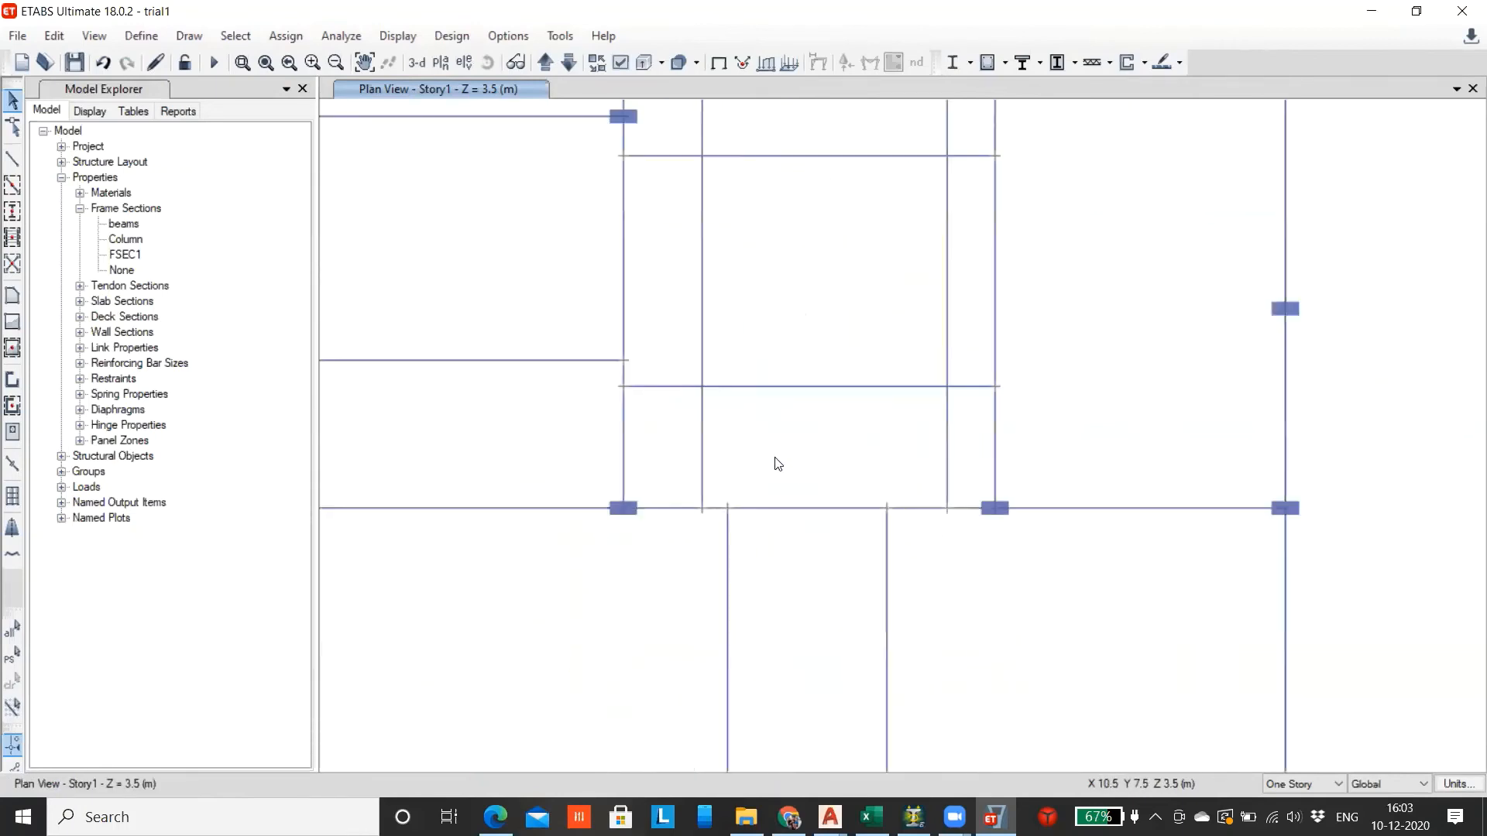
scroll(778, 464, "down", 3)
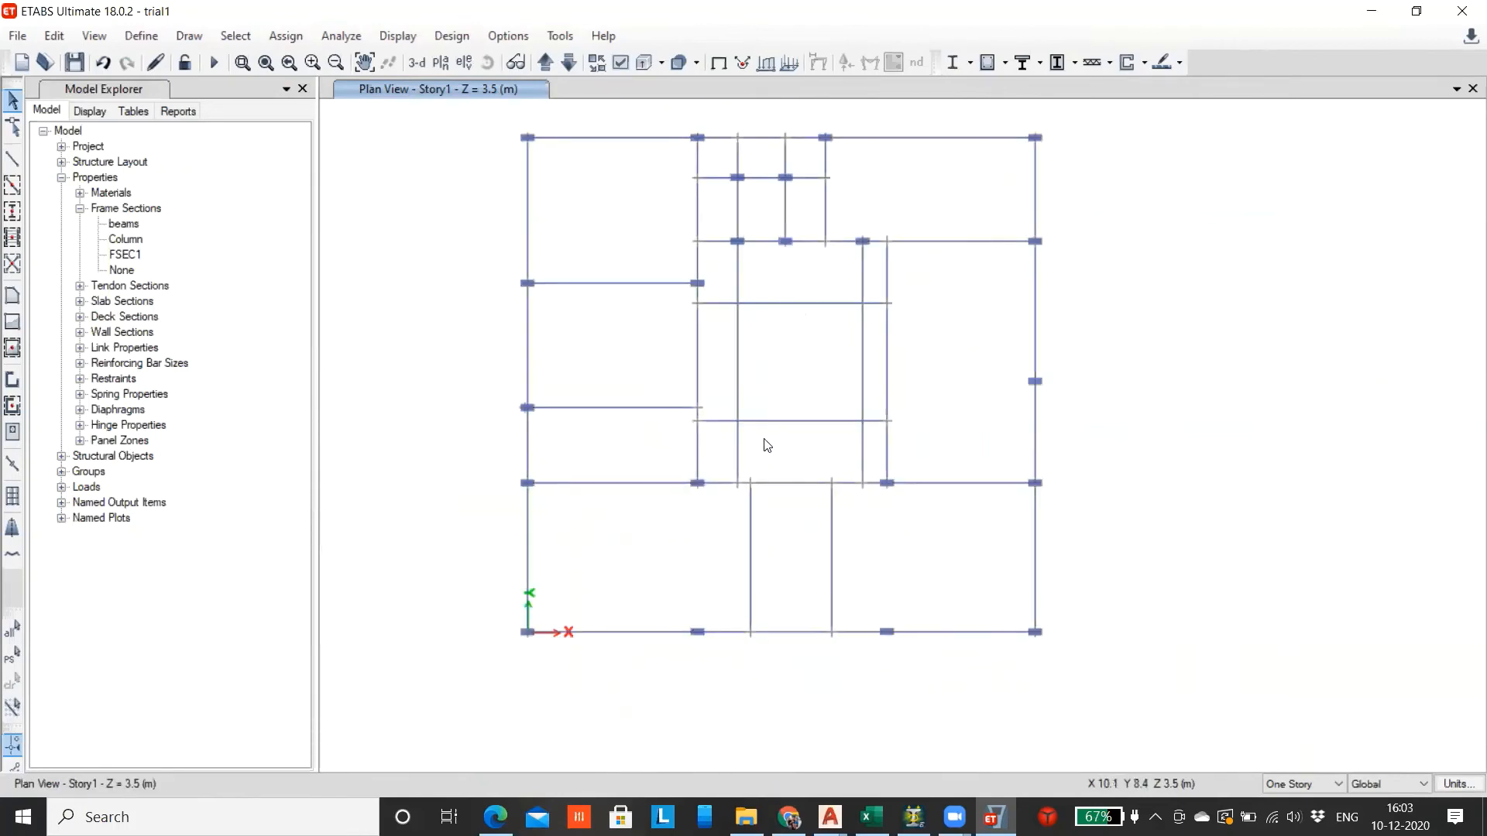
middle_click_drag(762, 438, 760, 470)
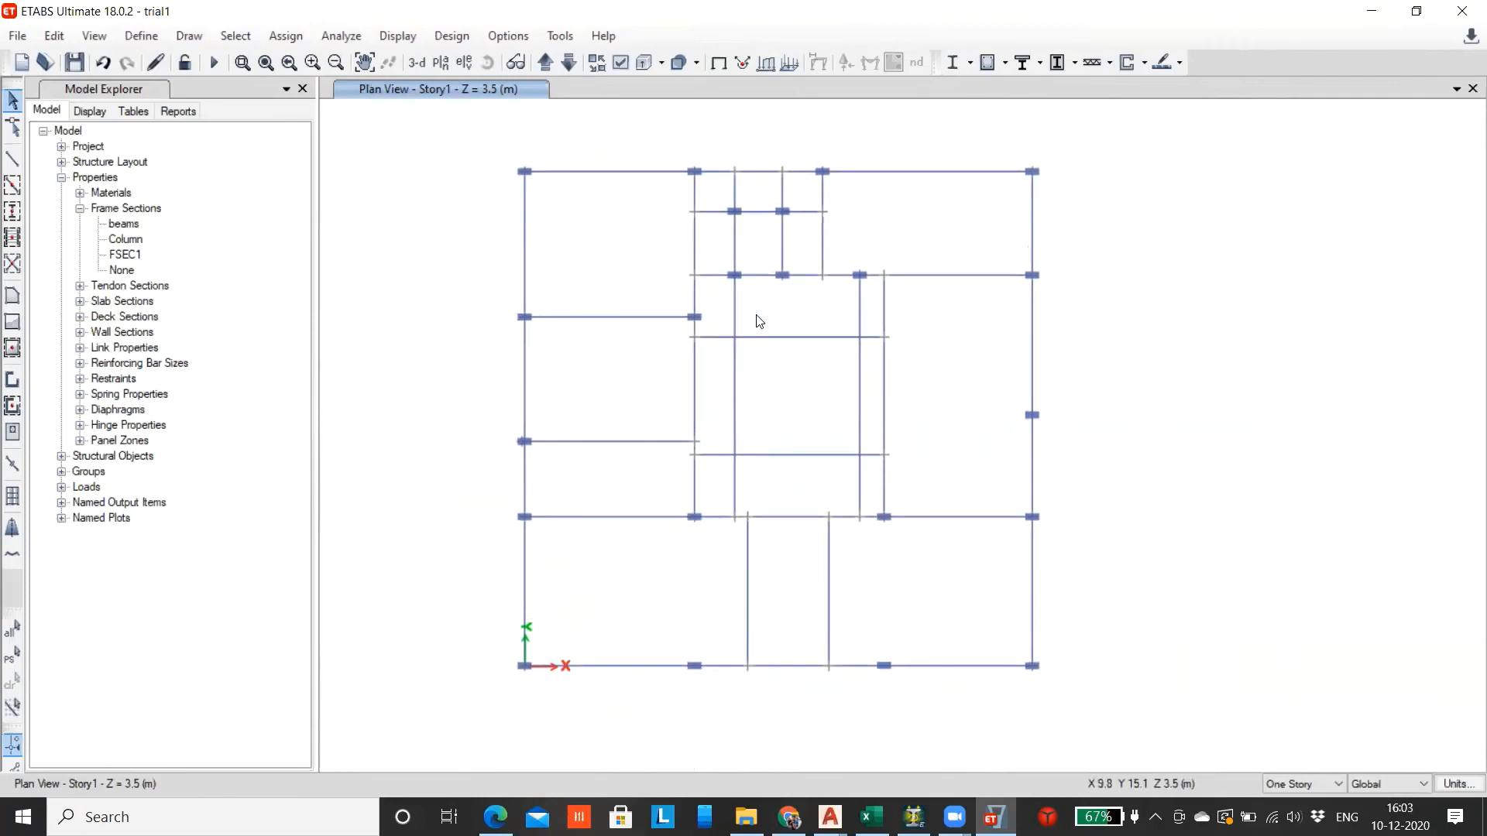
scroll(757, 315, "down", 5)
scroll(757, 315, "up", 5)
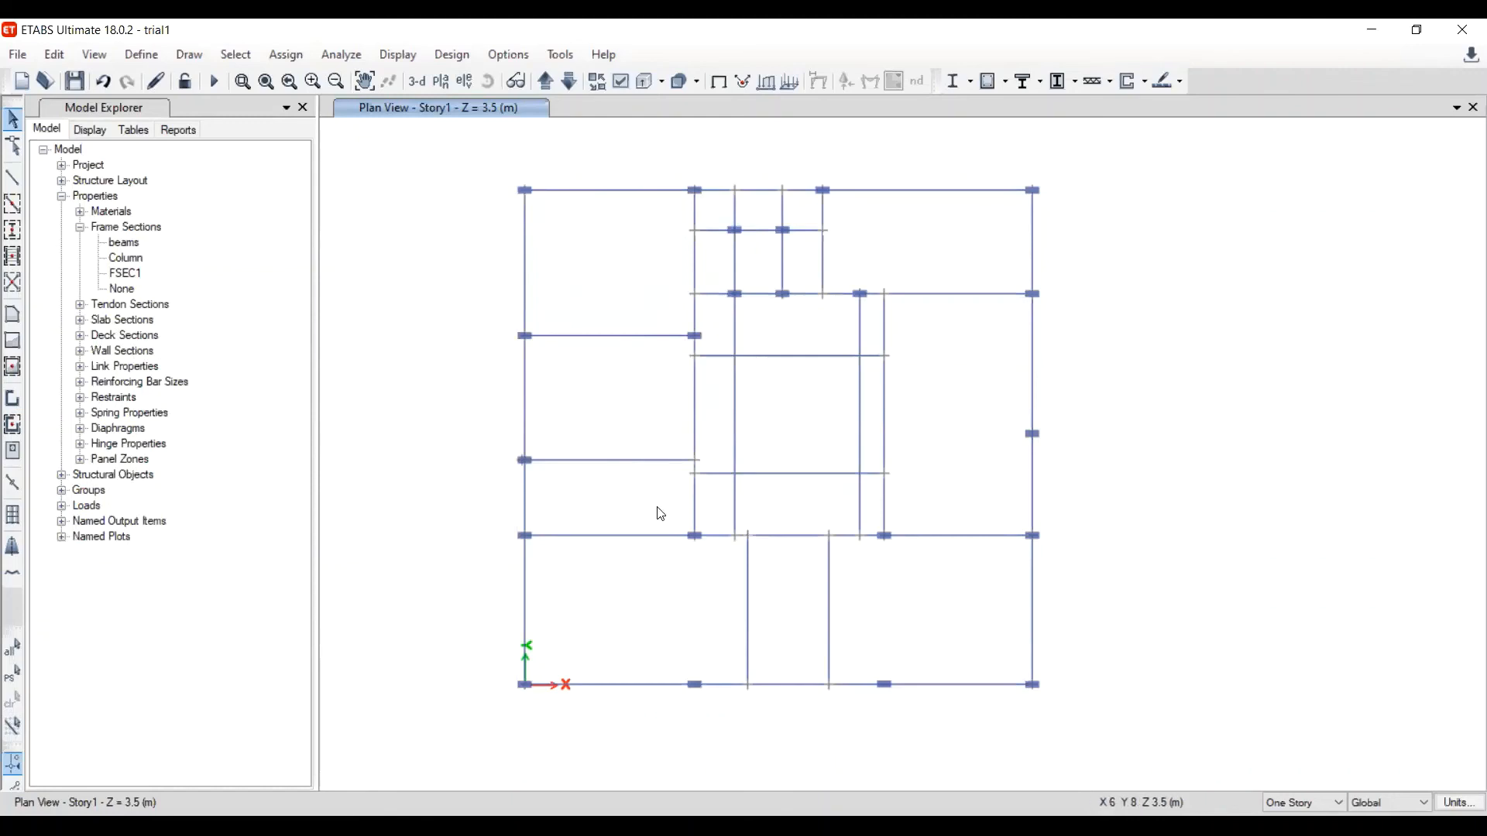
scroll(661, 514, "down", 4)
scroll(661, 514, "up", 2)
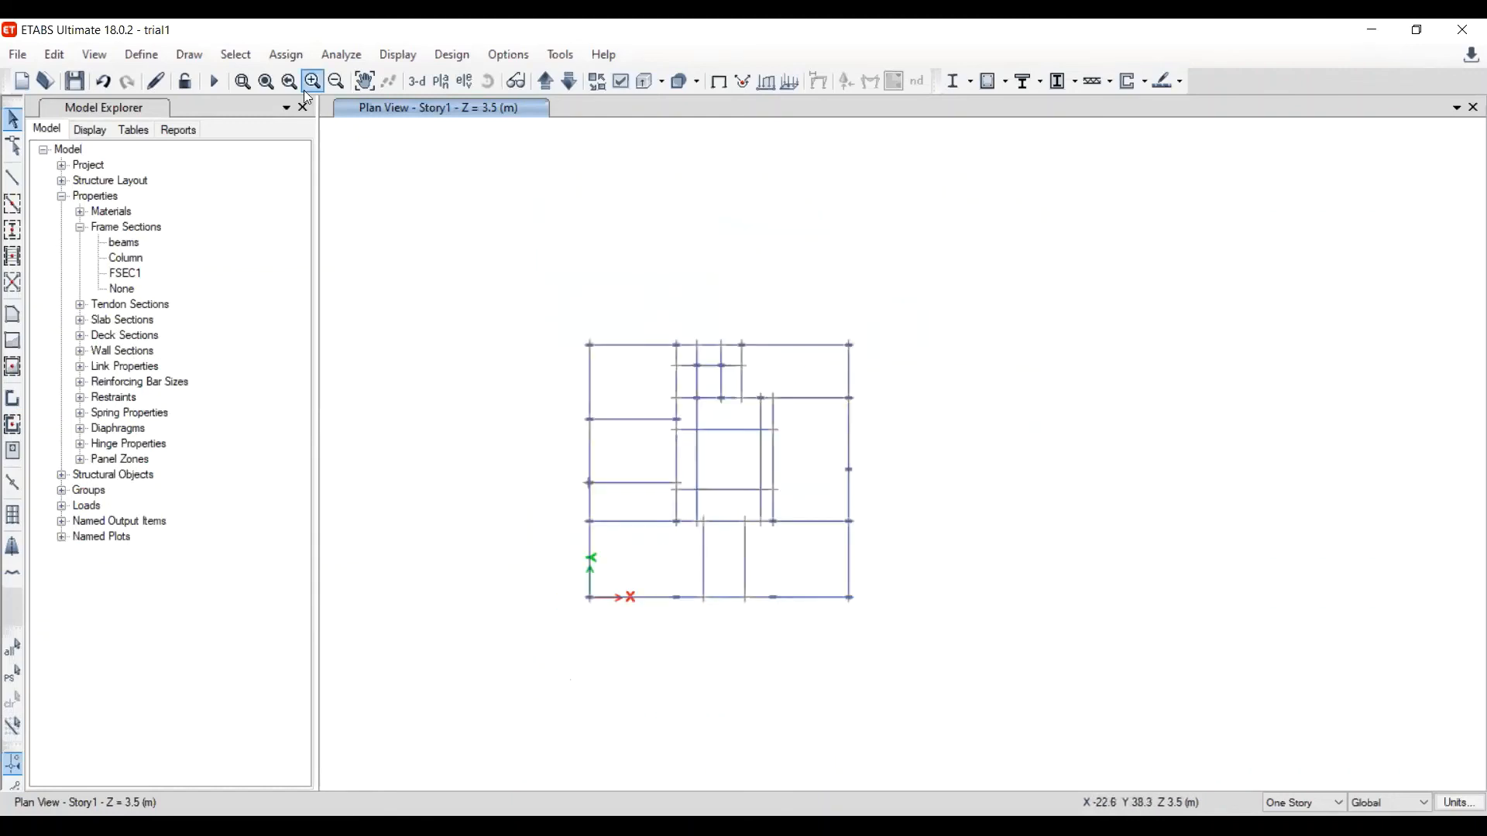
left_click(416, 86)
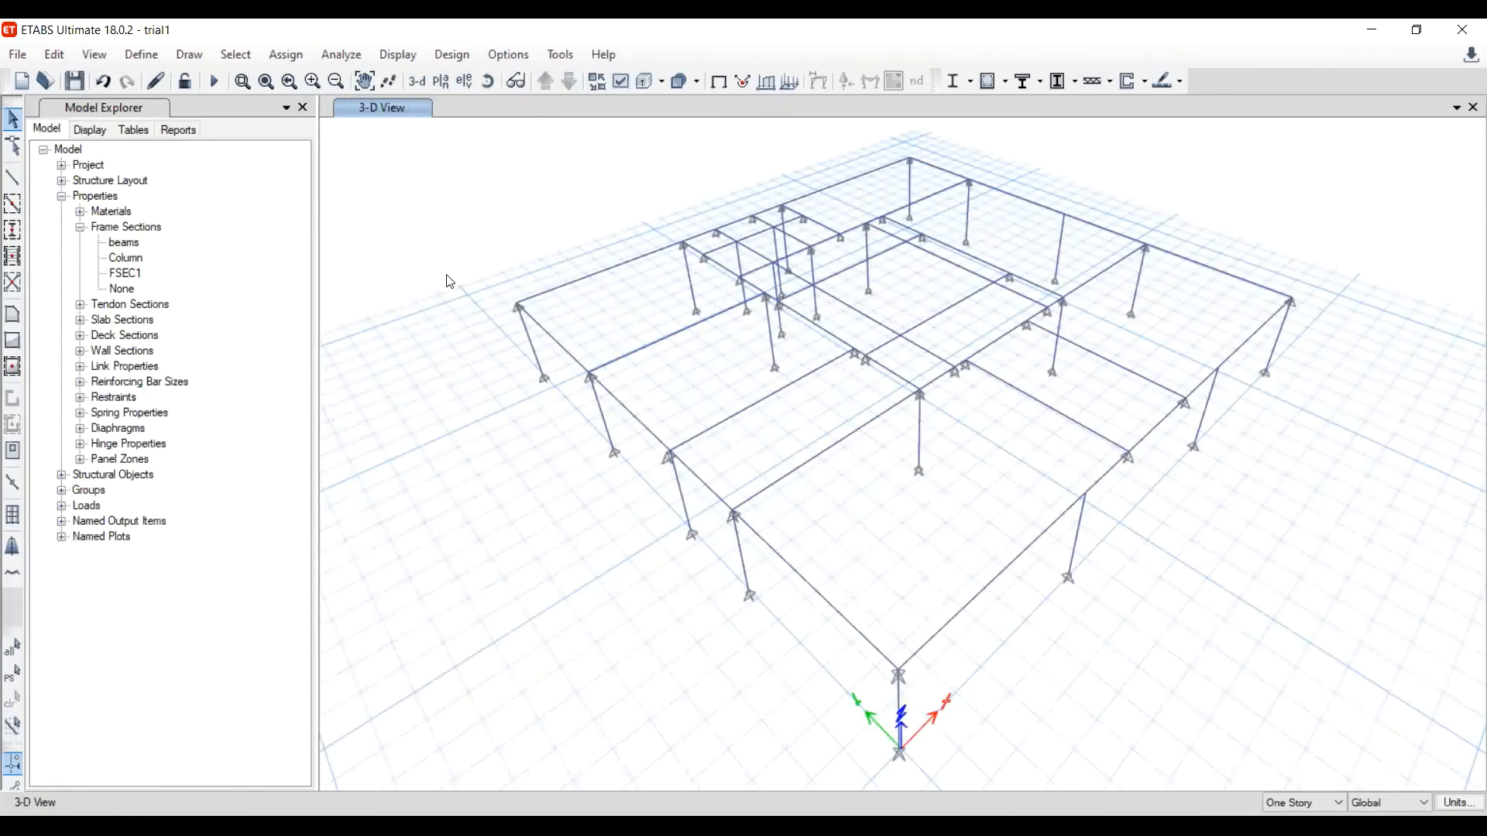
scroll(450, 282, "down", 3)
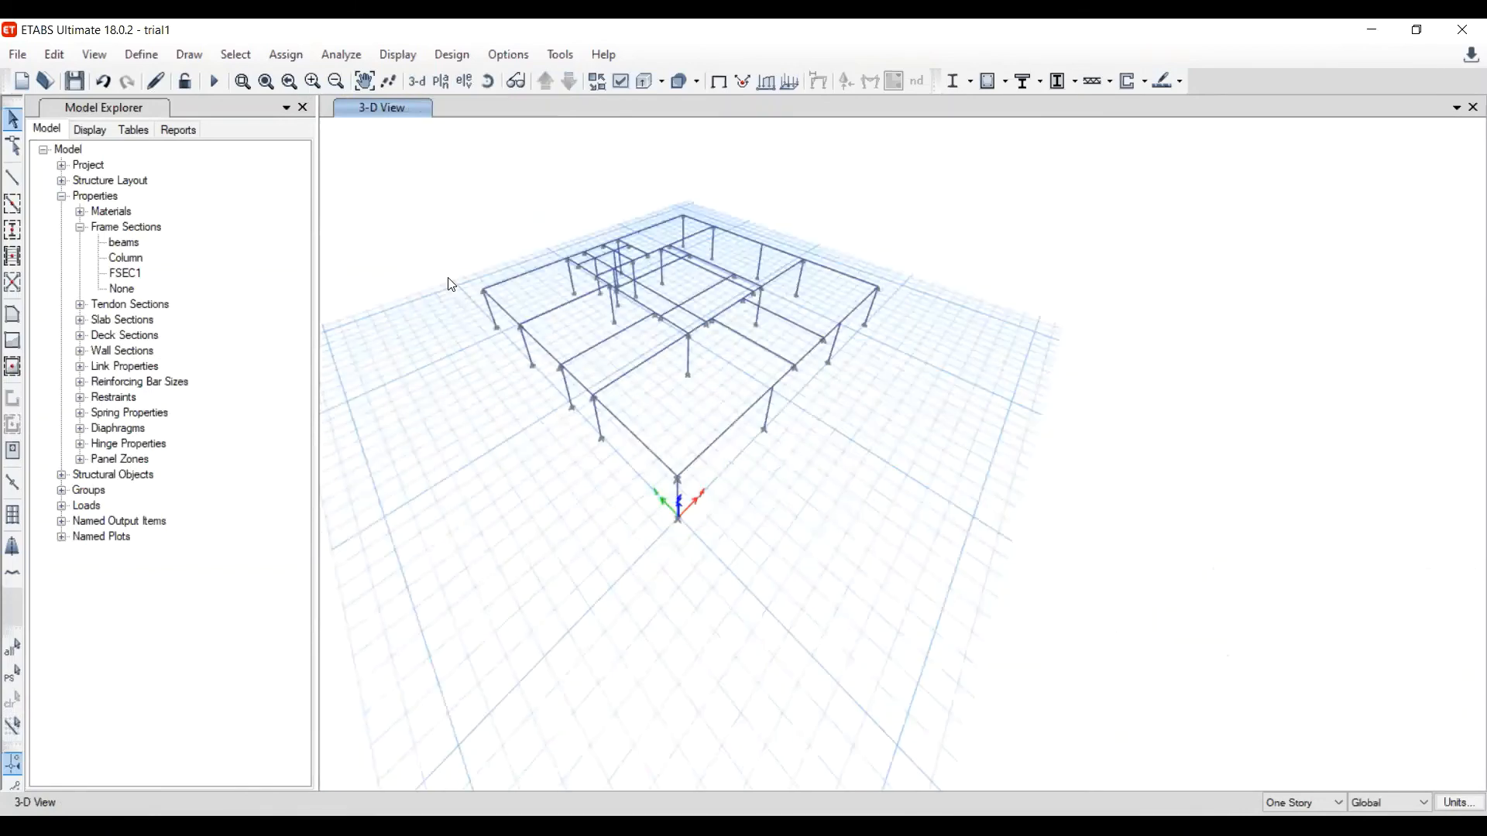
Return to the Story1 plan and bring the whole floor framing into view
left_click(441, 81)
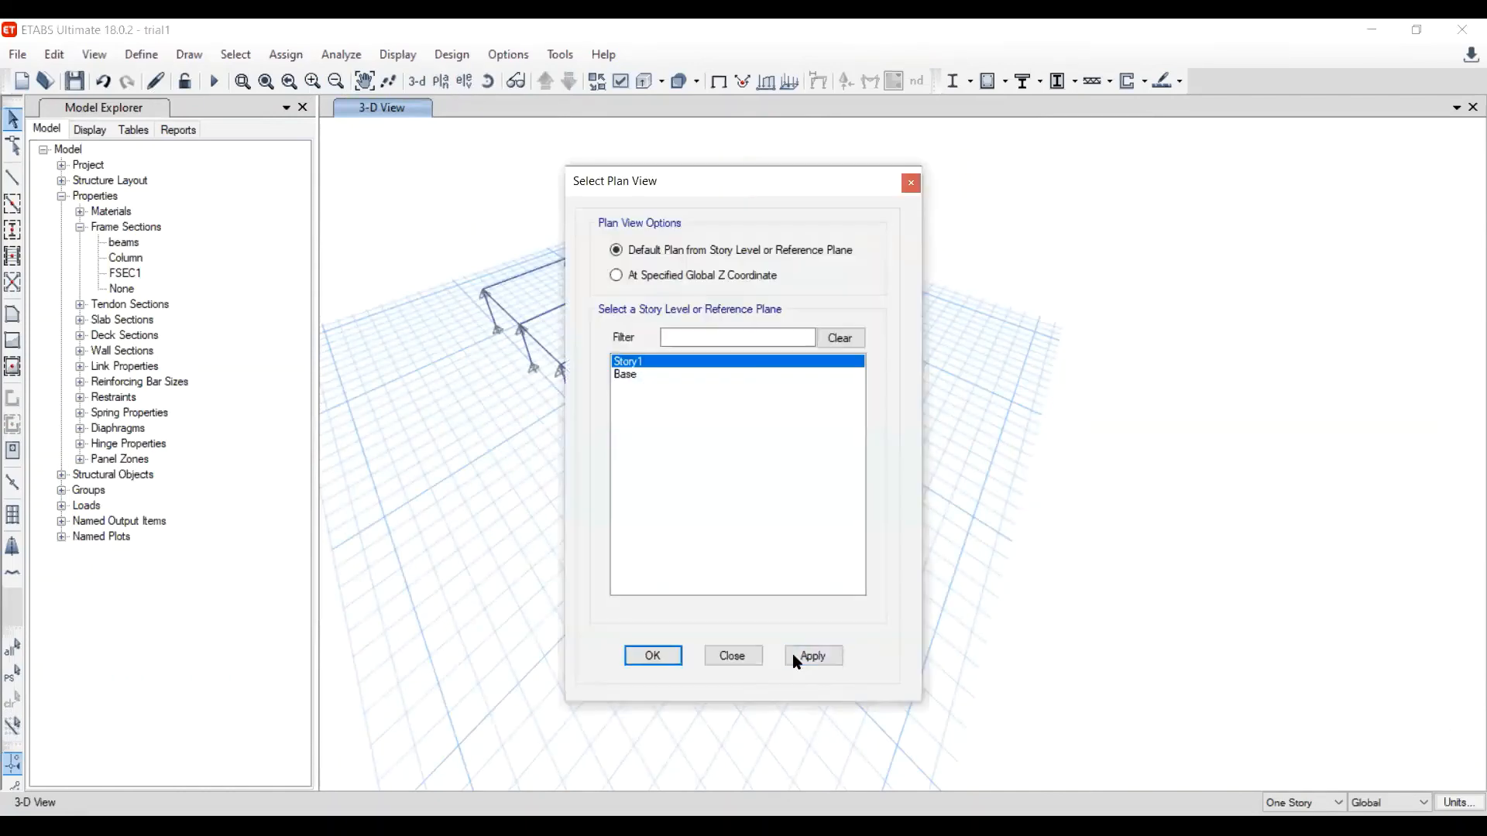
left_click(655, 655)
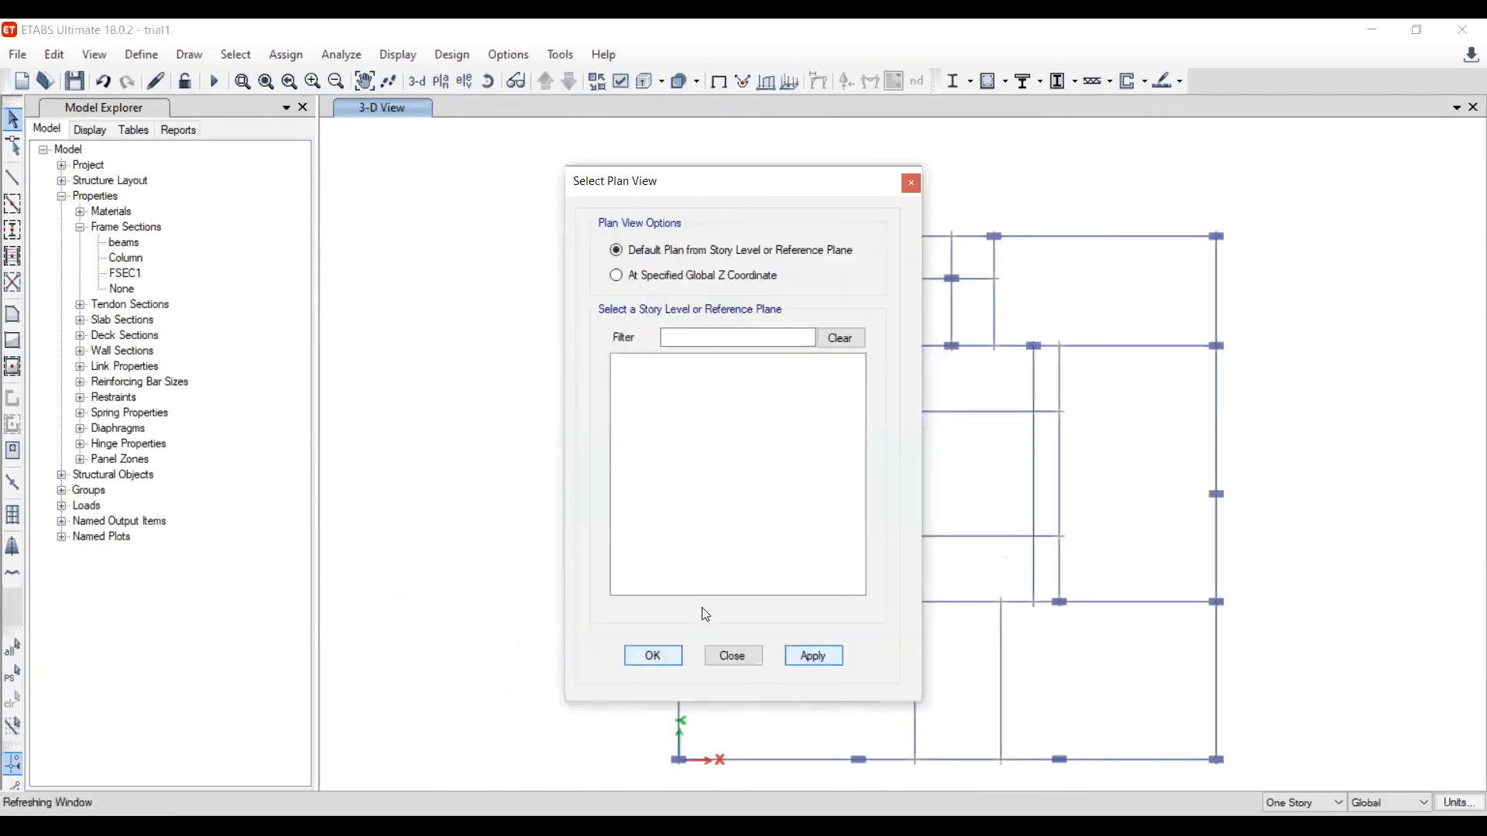
scroll(647, 259, "down", 2)
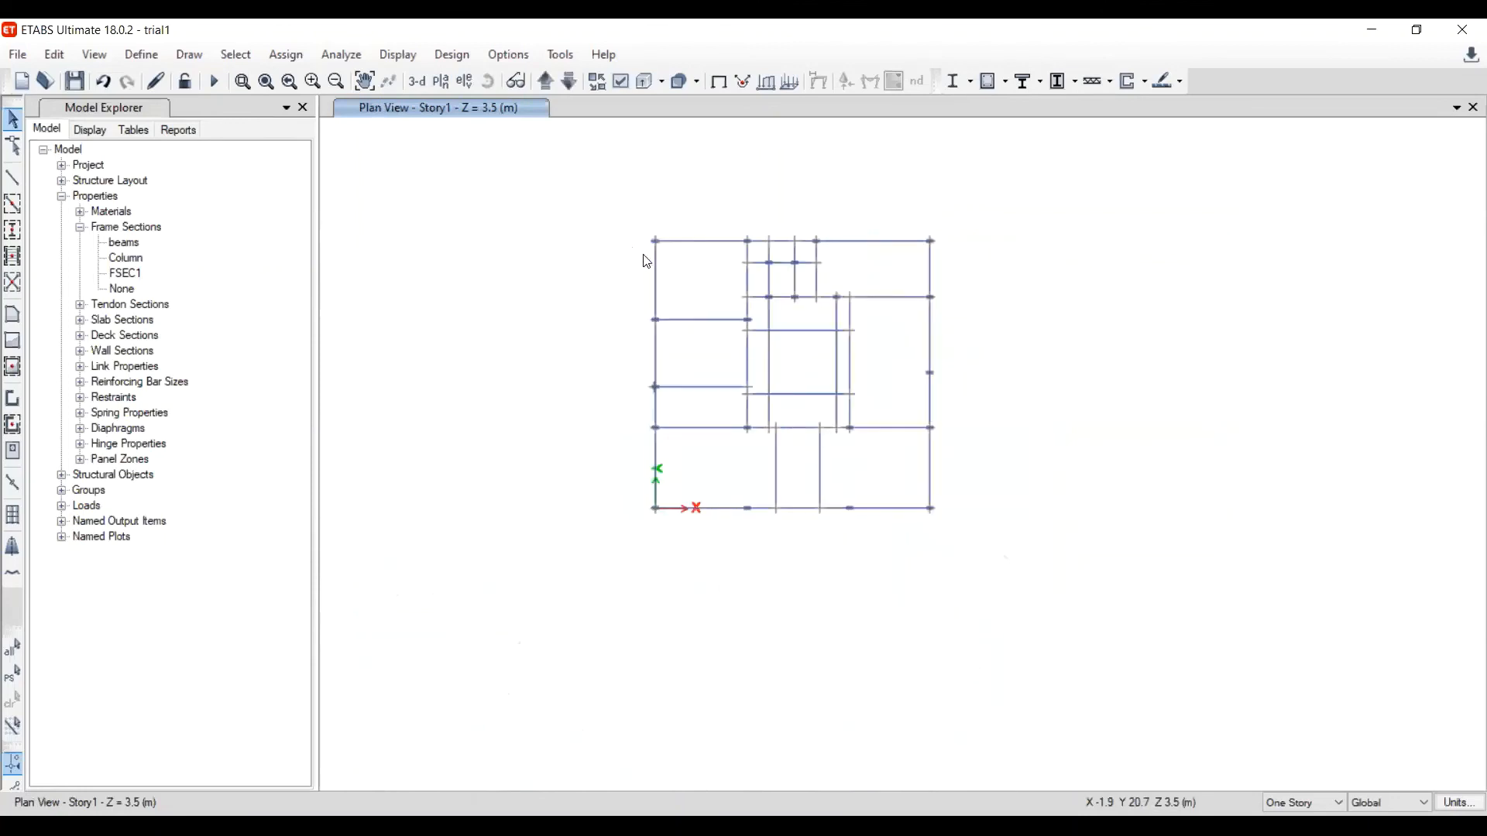
middle_click_drag(647, 259, 597, 266)
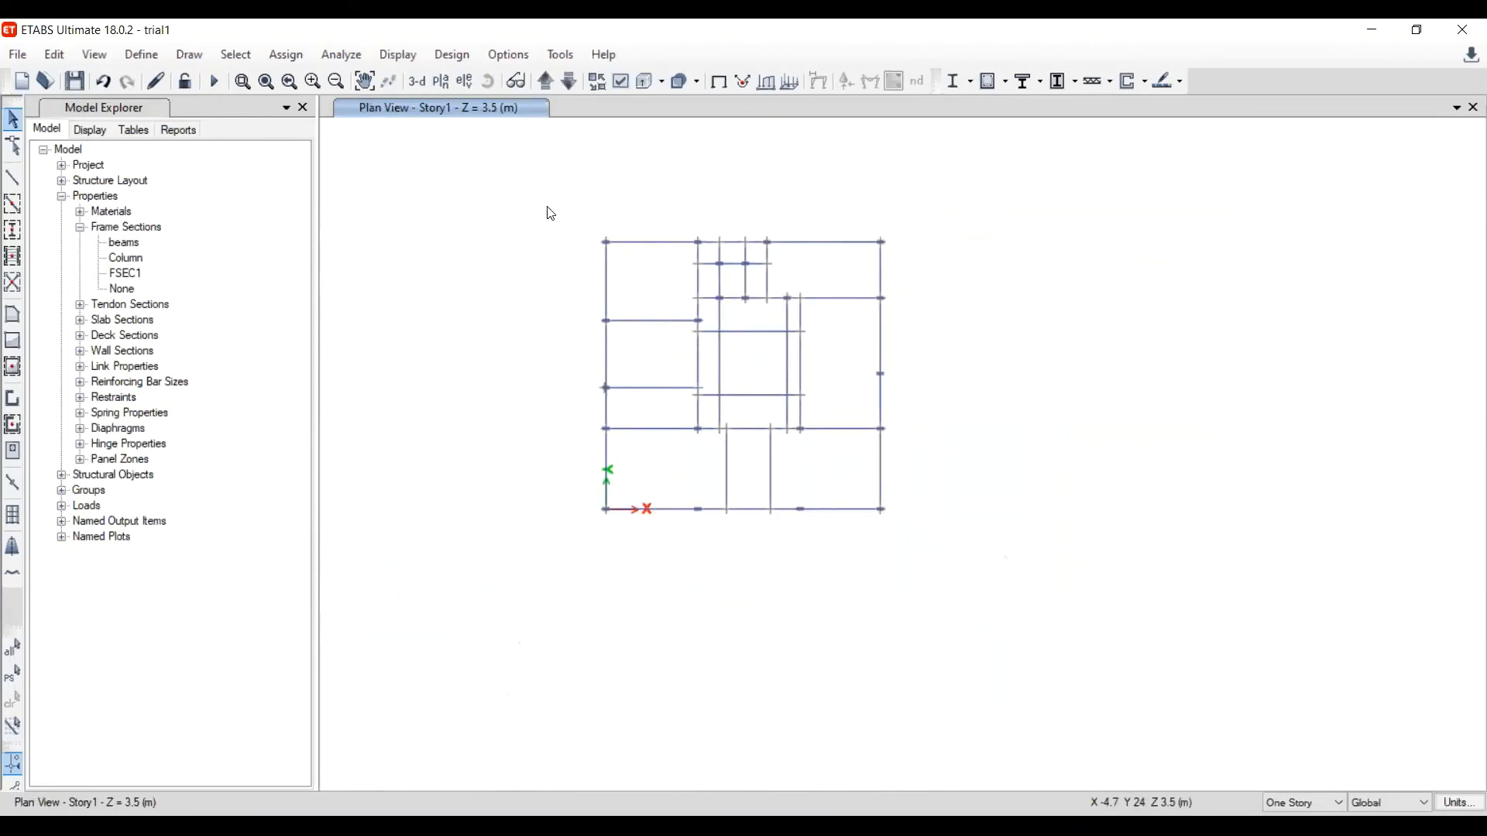
Remove all translation and rotation restraints from every joint on the Story1 plan
left_click_drag(551, 214, 913, 537)
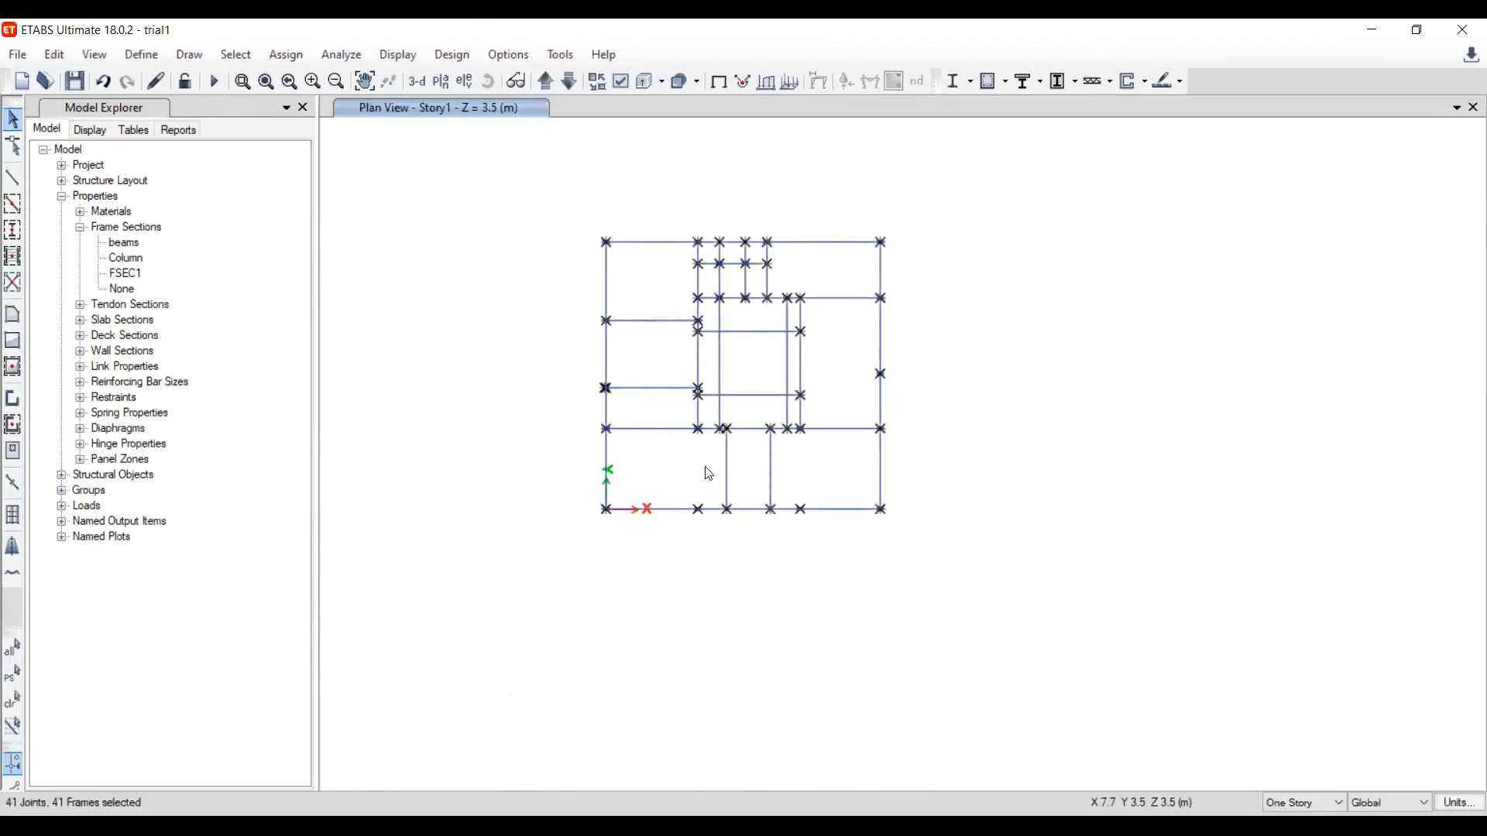
scroll(710, 474, "up", 3)
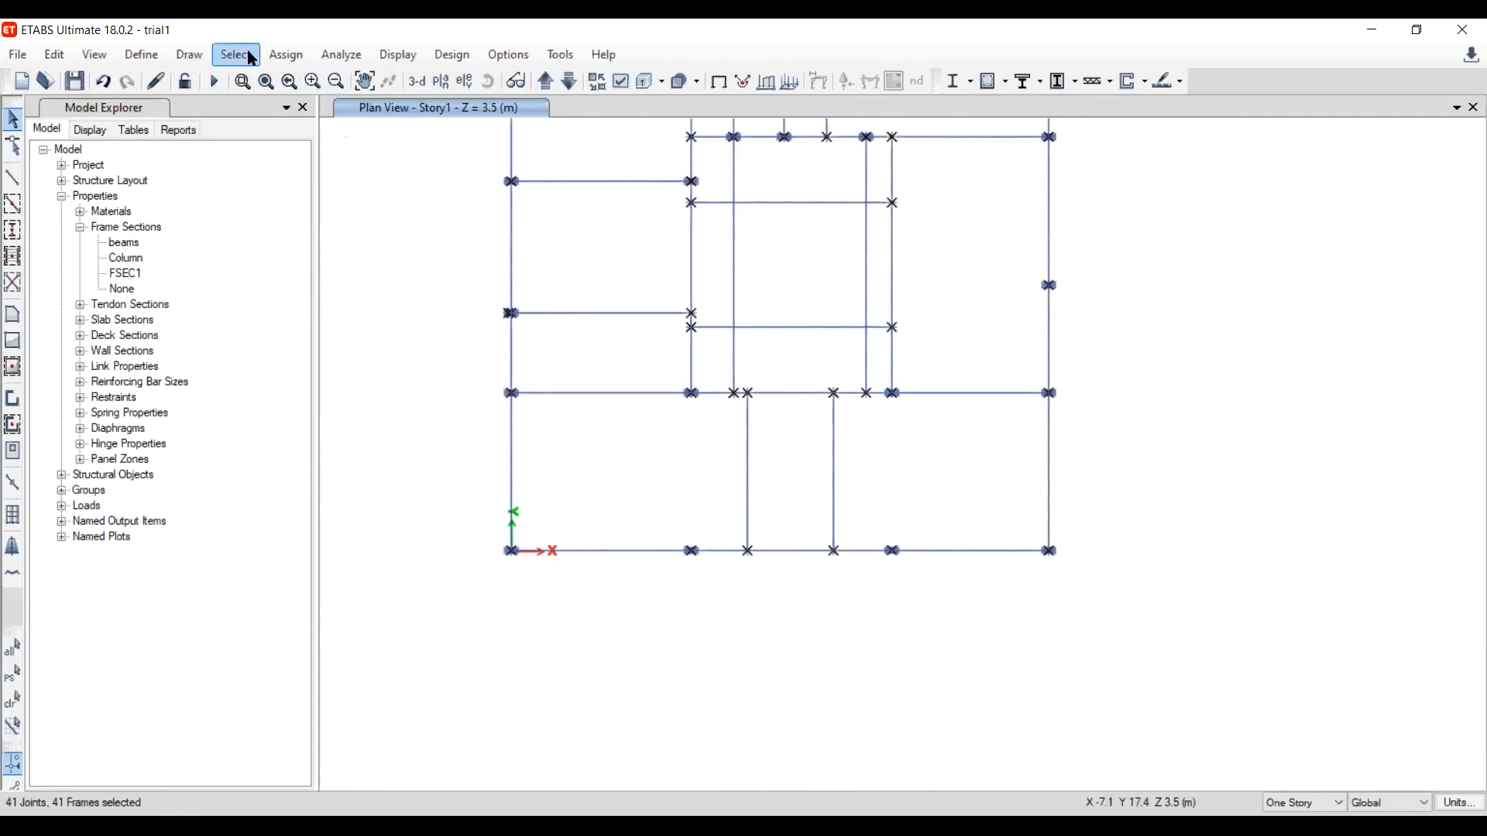
left_click(285, 56)
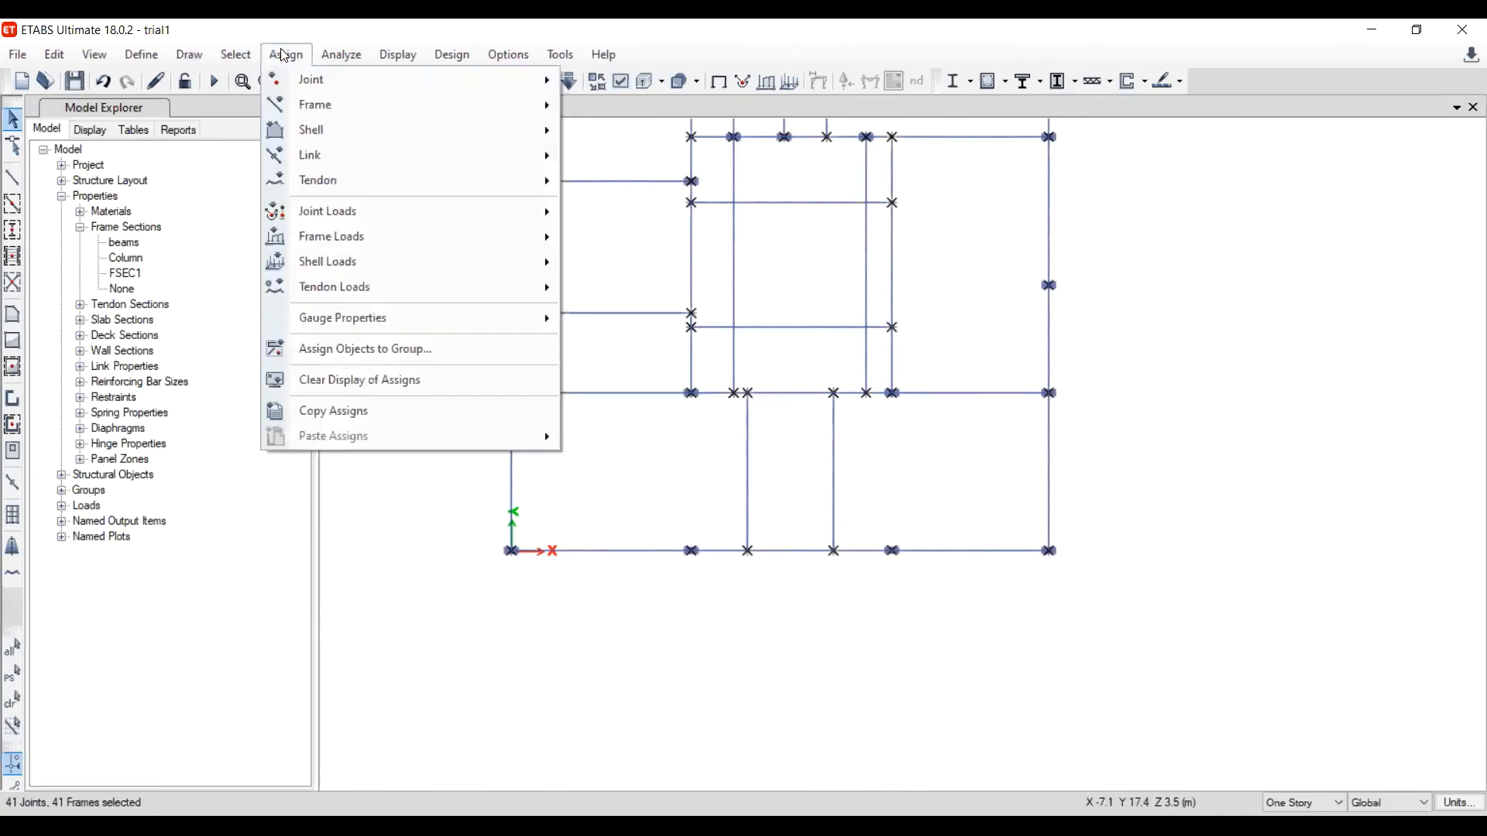
mouse_move(348, 81)
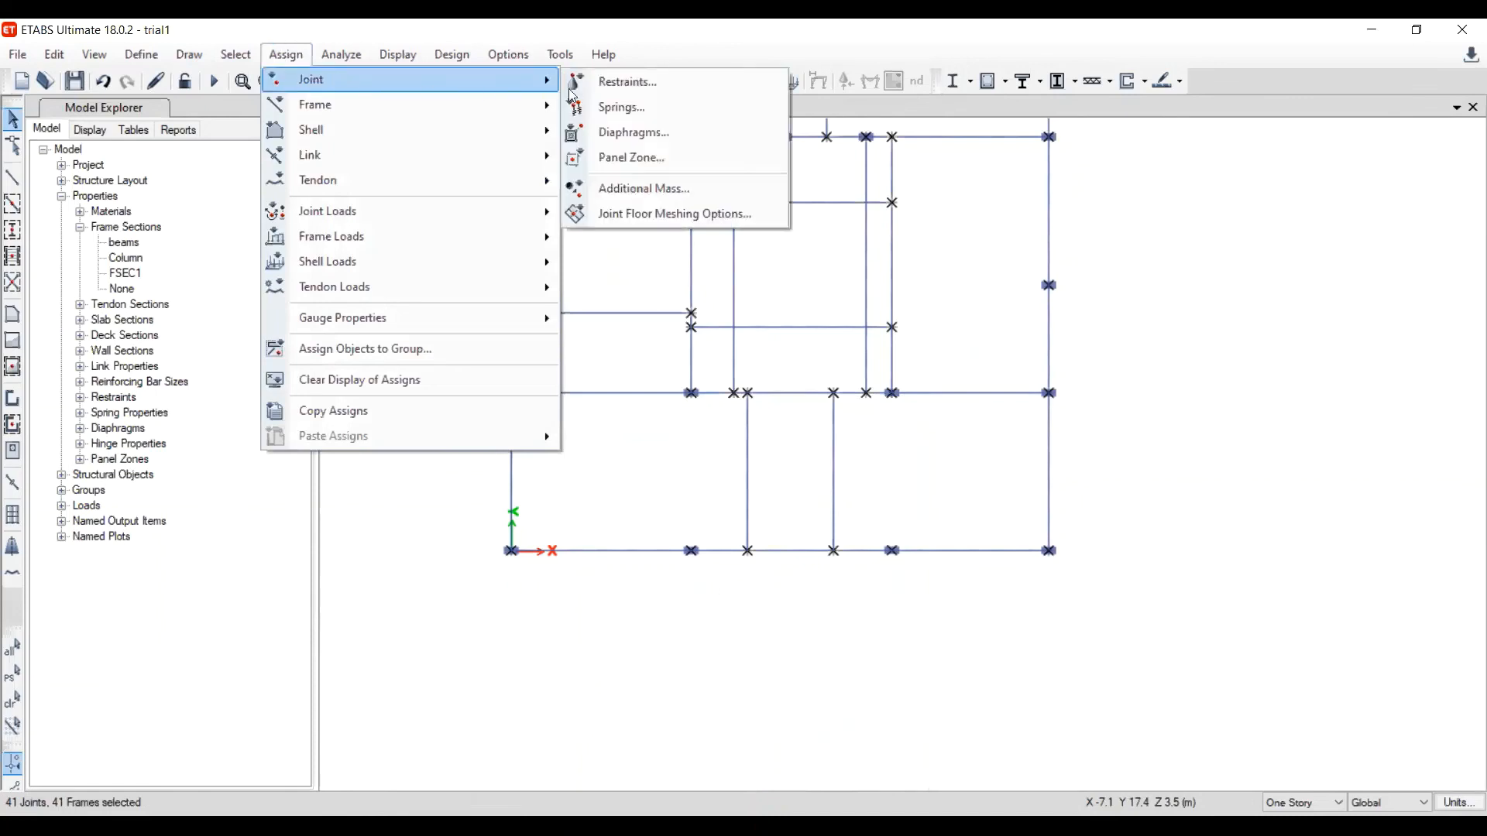
left_click(624, 82)
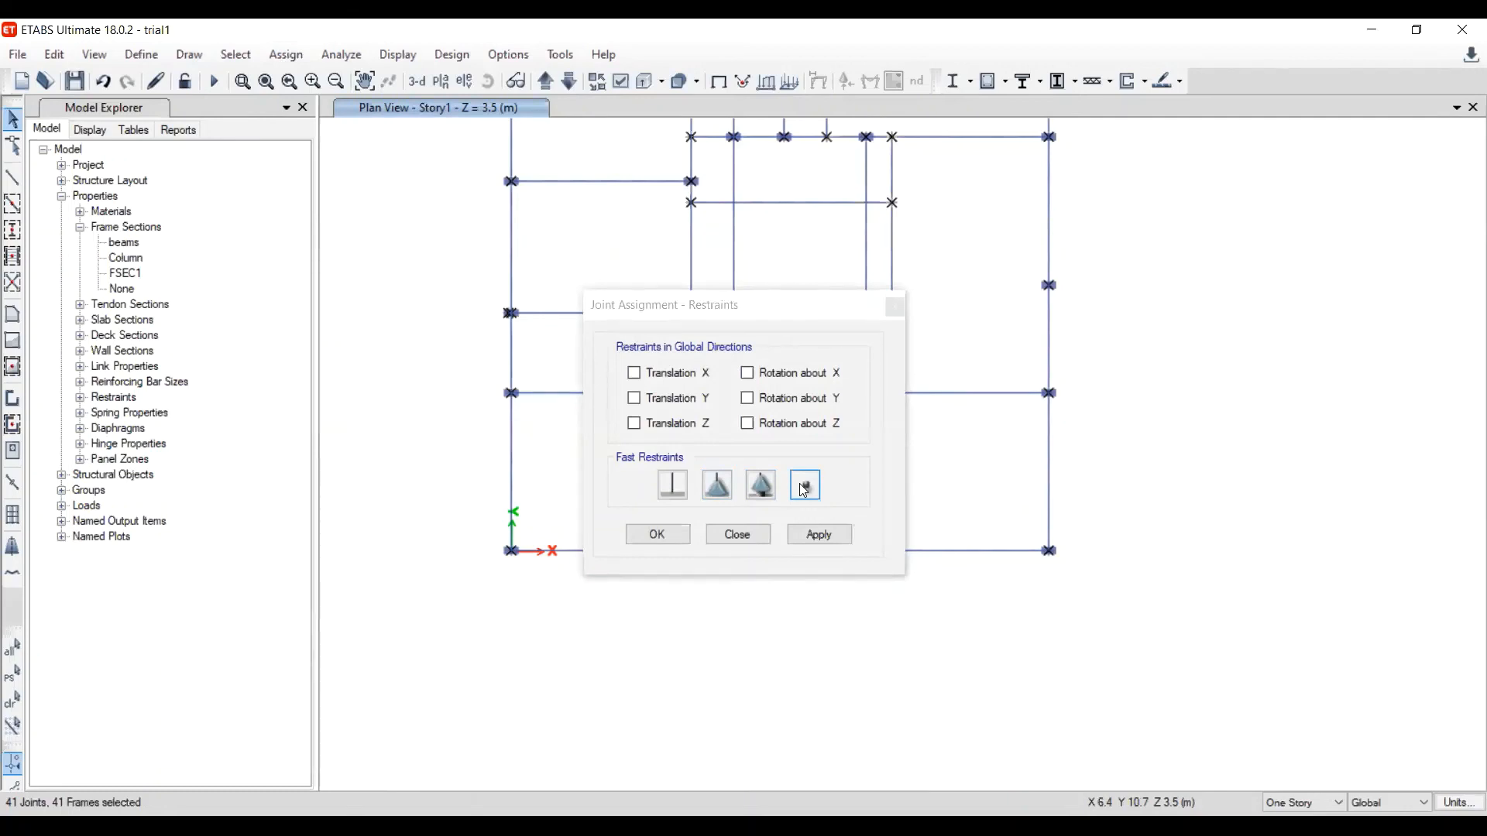
left_click(821, 533)
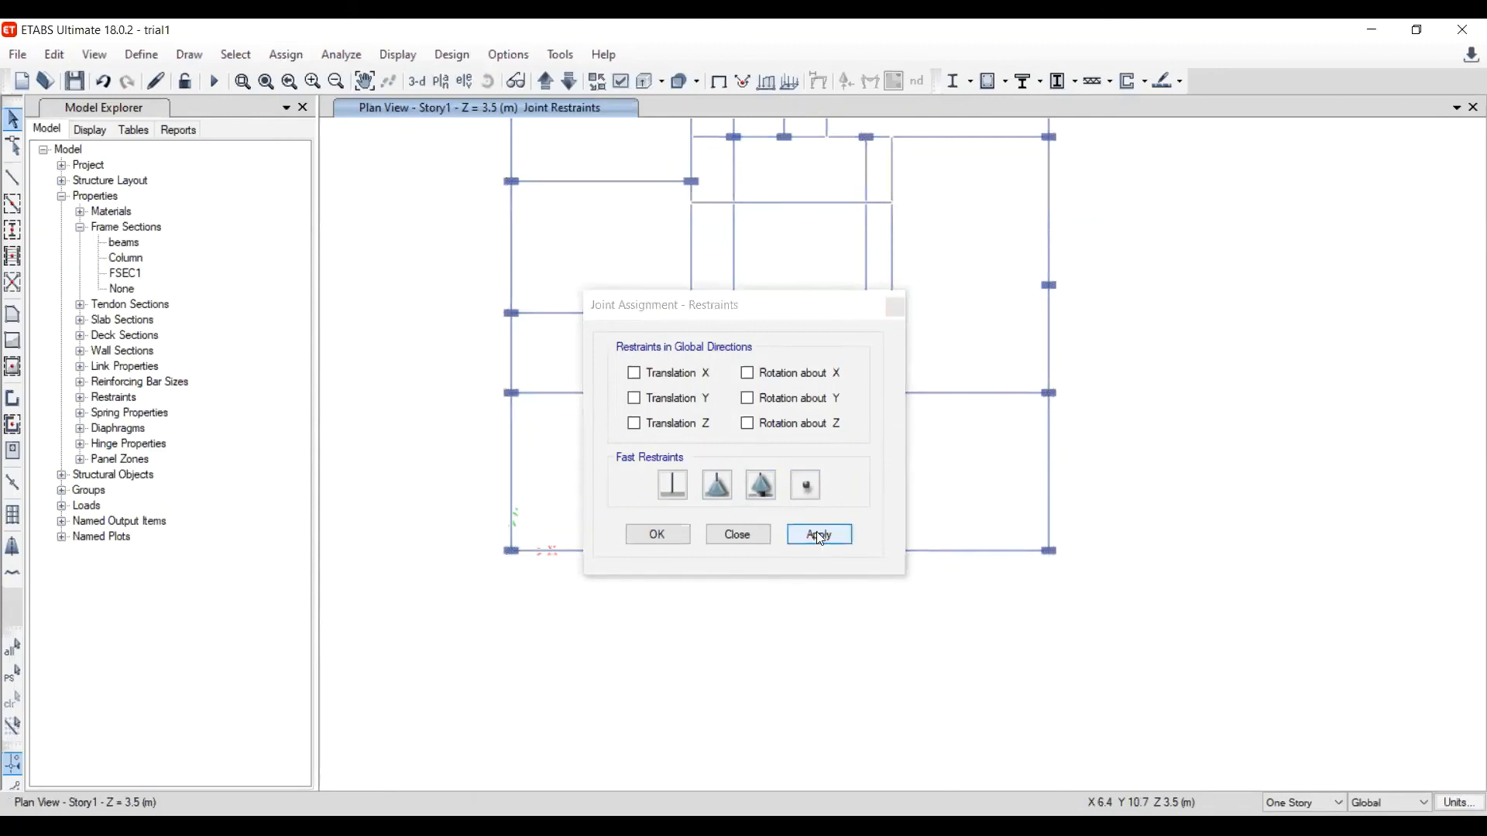
left_click(816, 532)
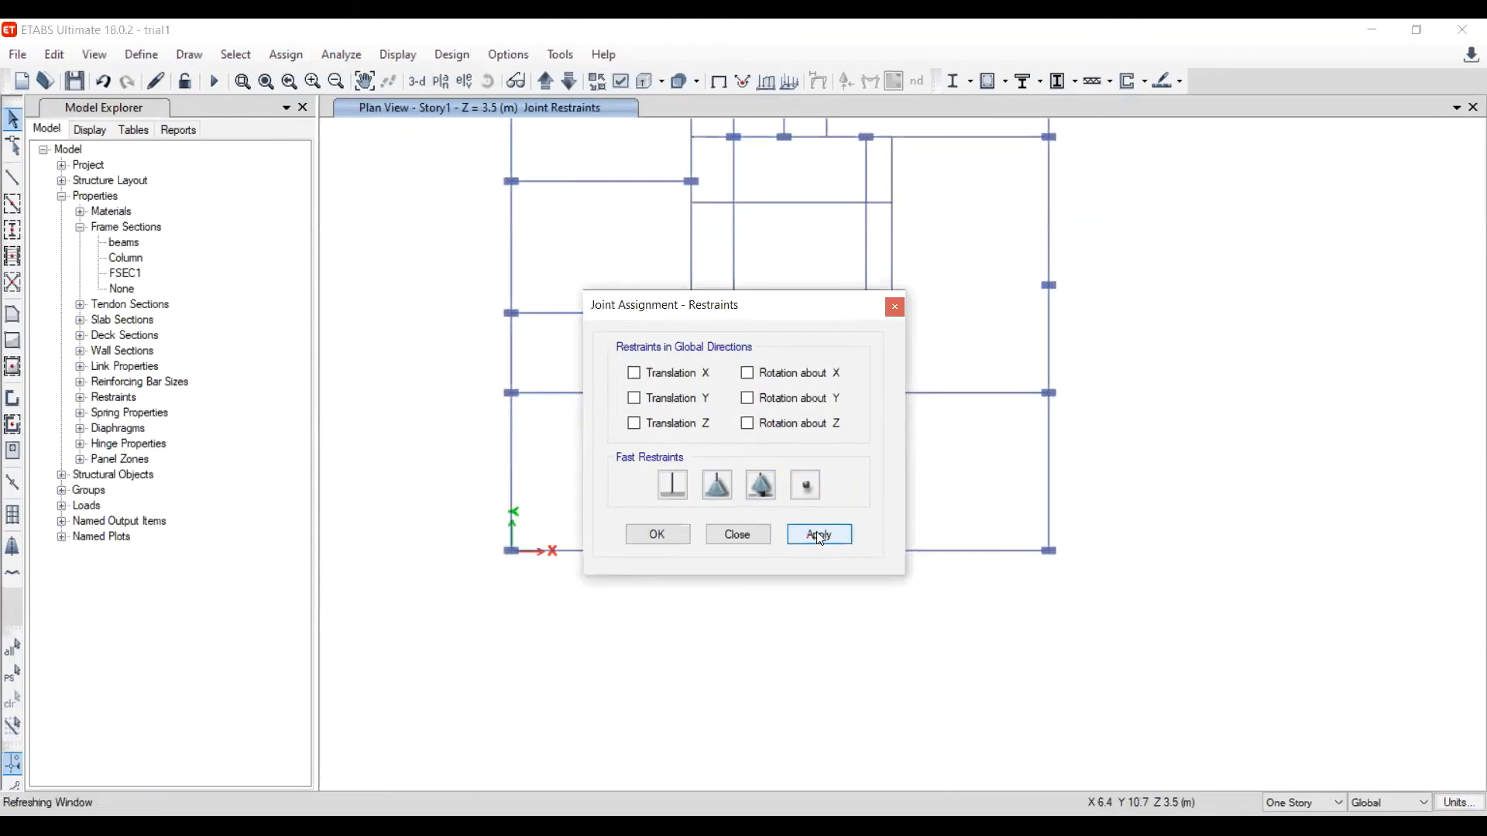
left_click(639, 531)
key("Return")
left_click(669, 539)
Switch from the Story1 plan to the 3-D view and select all joints and frames of the building
scroll(640, 628, "down", 3)
scroll(591, 468, "up", 2)
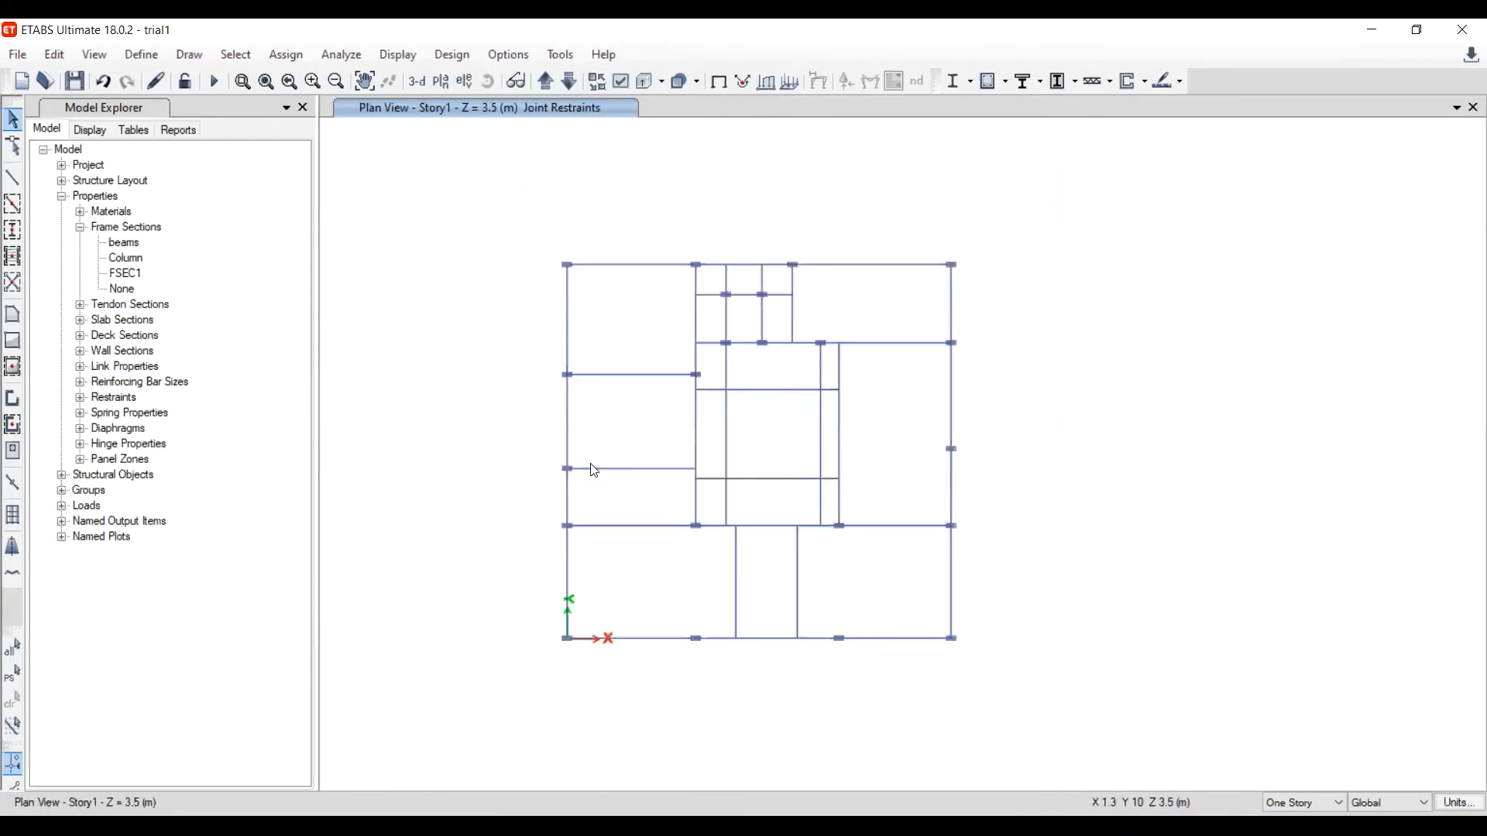
scroll(591, 468, "down", 2)
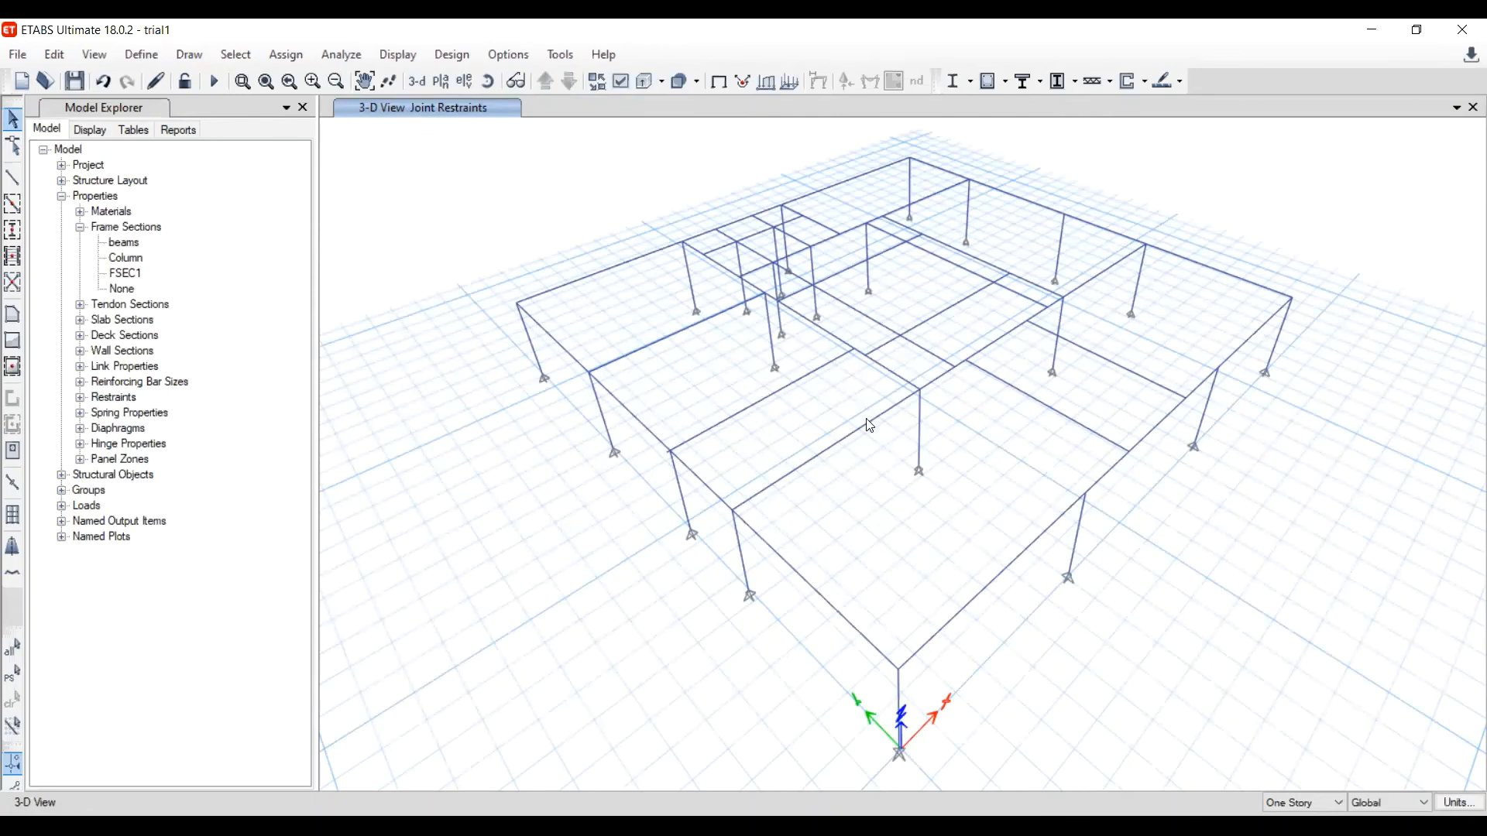
scroll(854, 444, "down", 3)
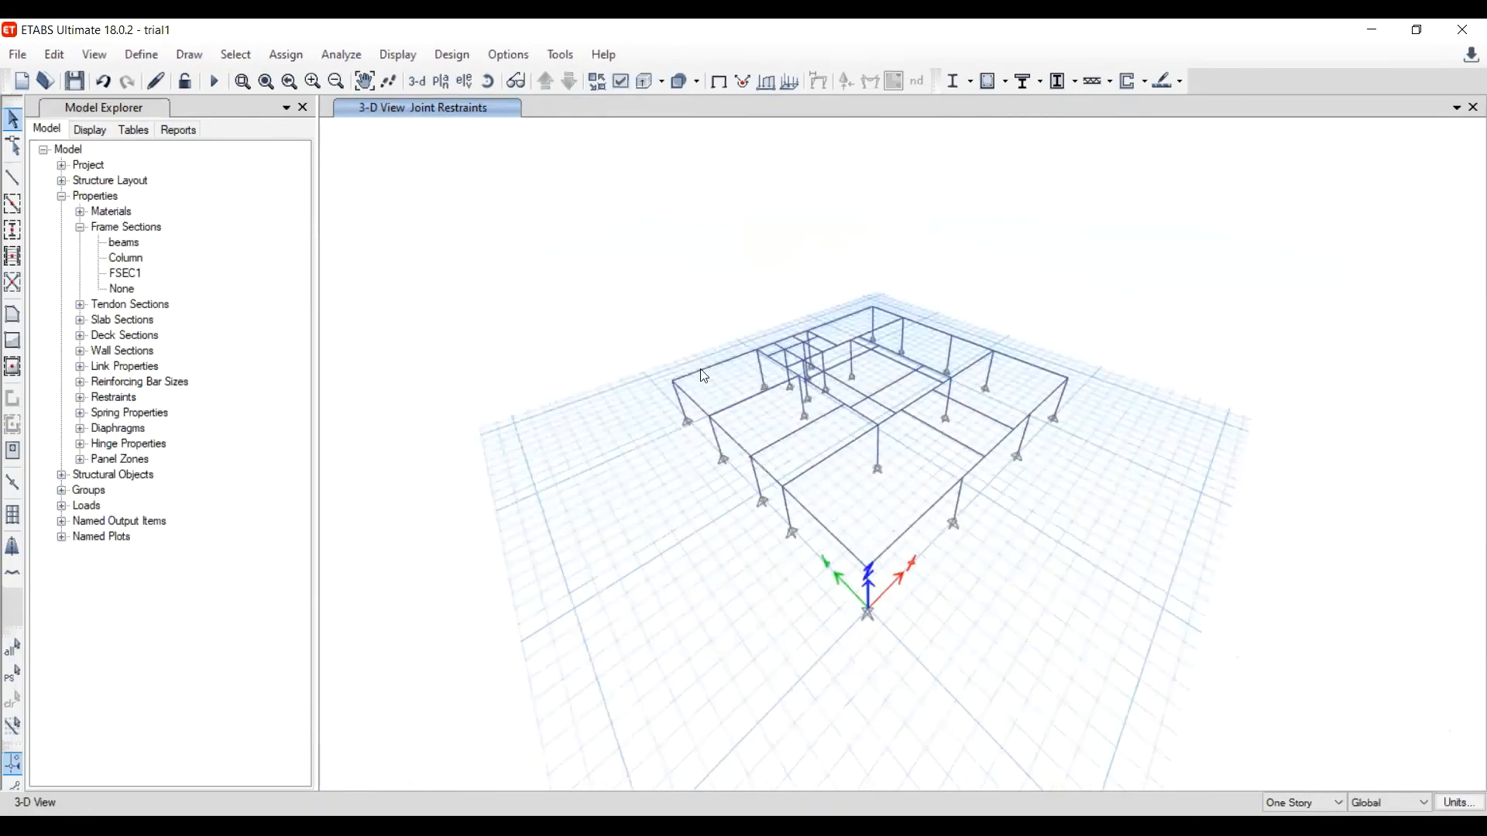
left_click_drag(617, 246, 1094, 628)
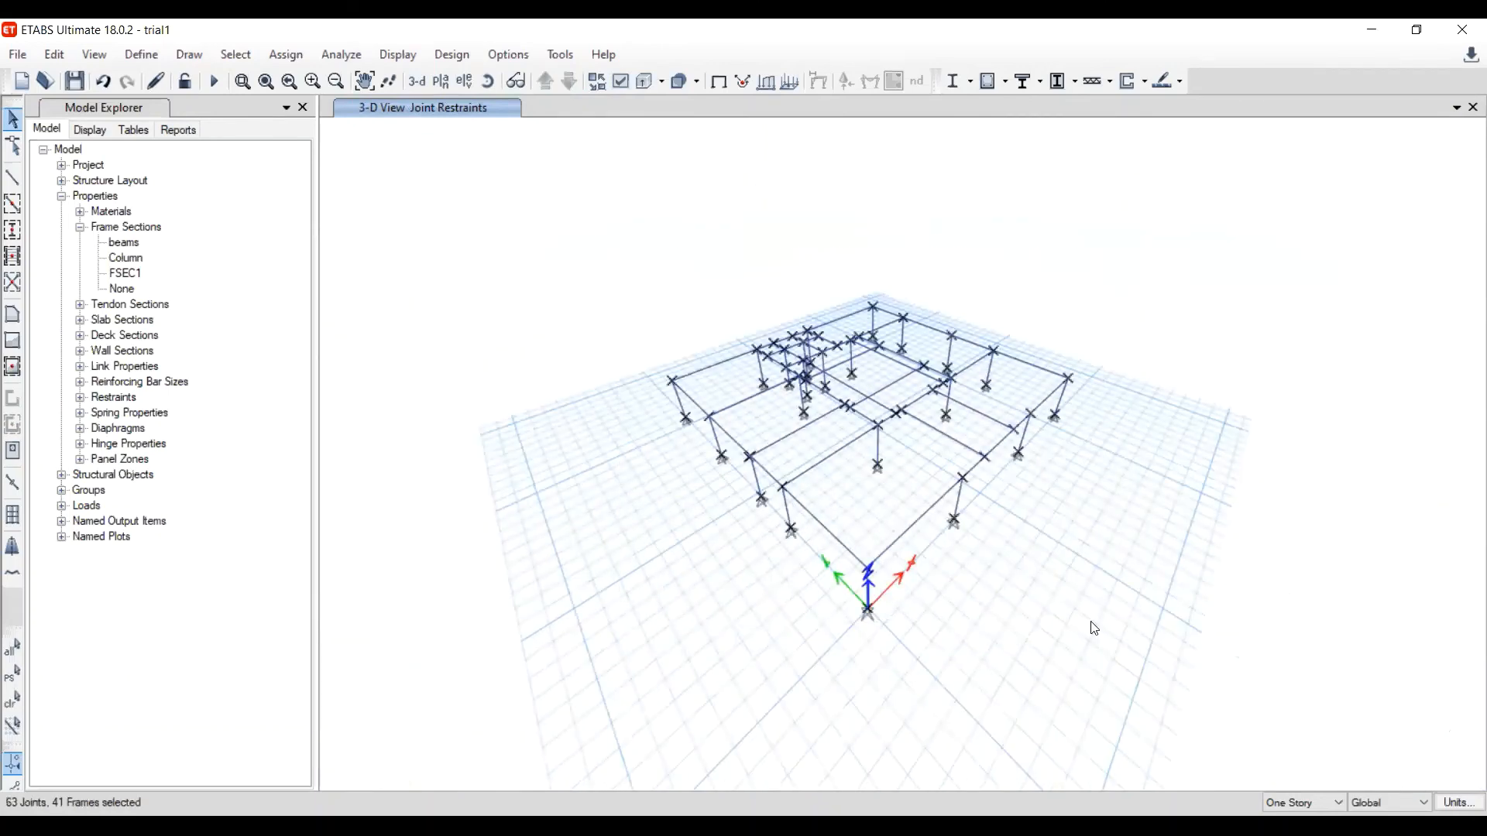
scroll(1094, 629, "up", 2)
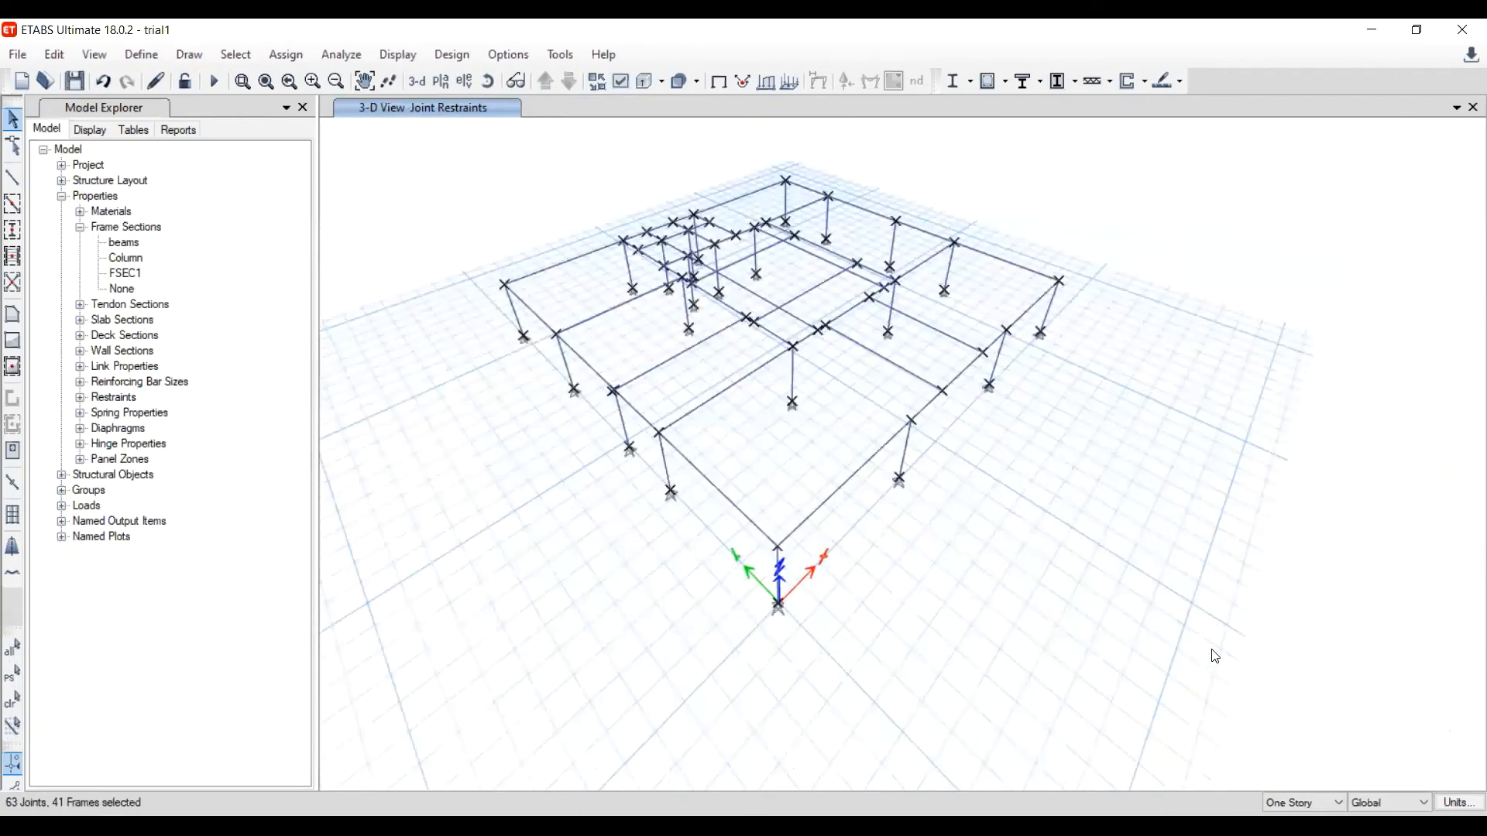
scroll(995, 528, "down", 3)
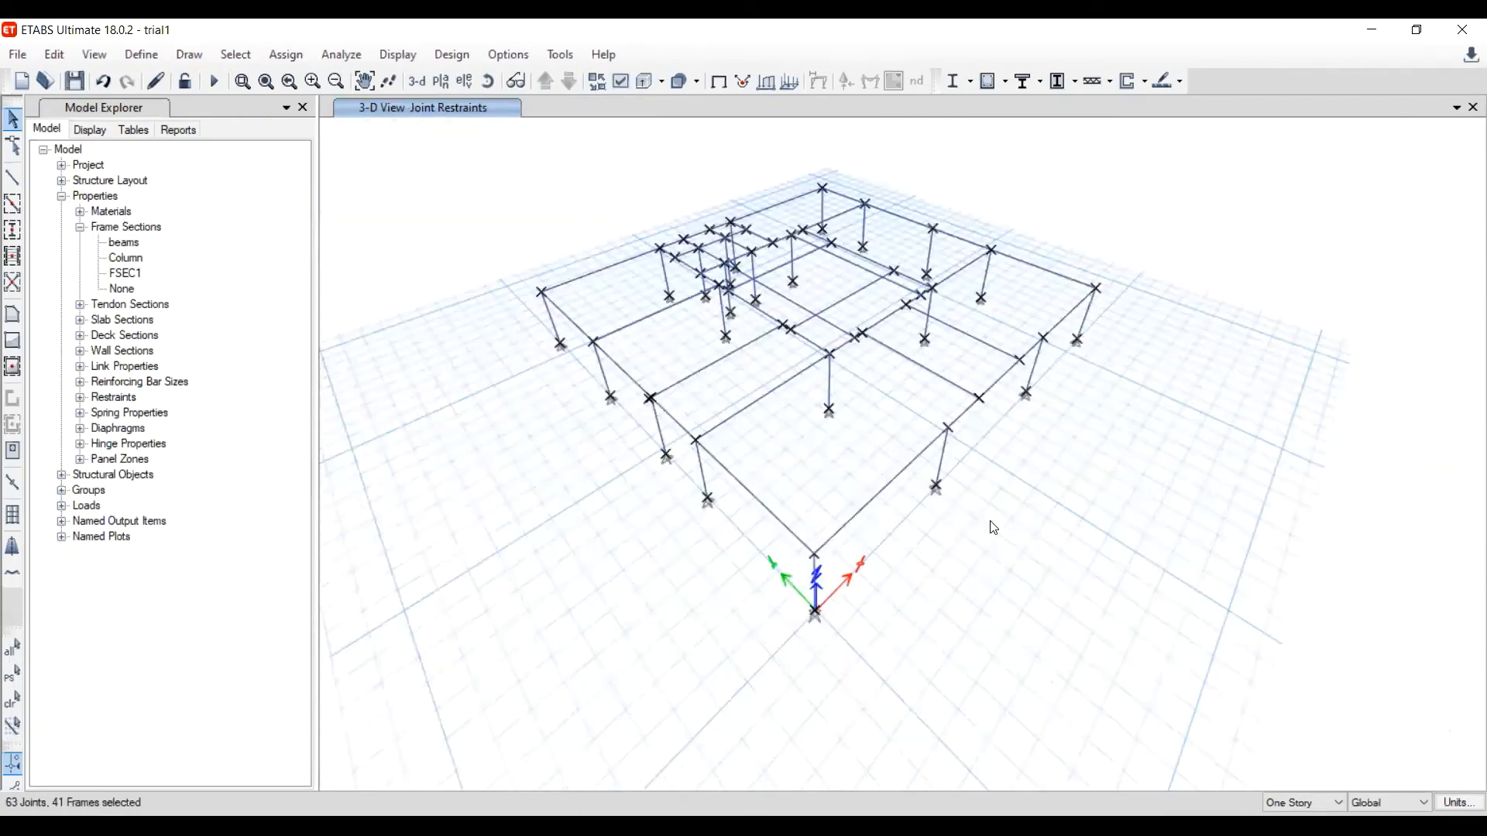
scroll(994, 528, "up", 4)
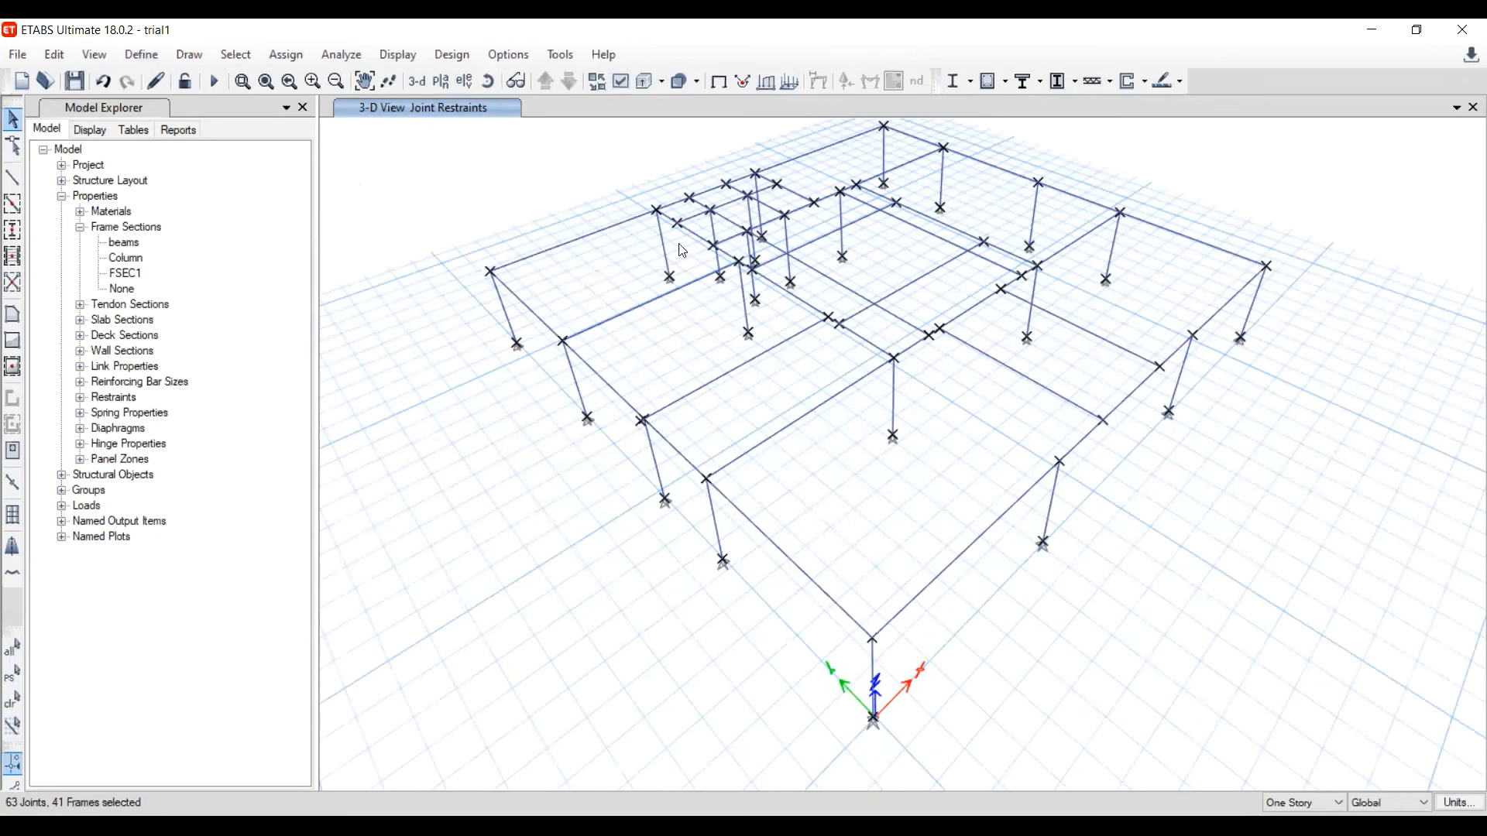
Try to replicate the selected frame linearly once with dx 0 and dy 3.5 m, and undo the replication
left_click(54, 54)
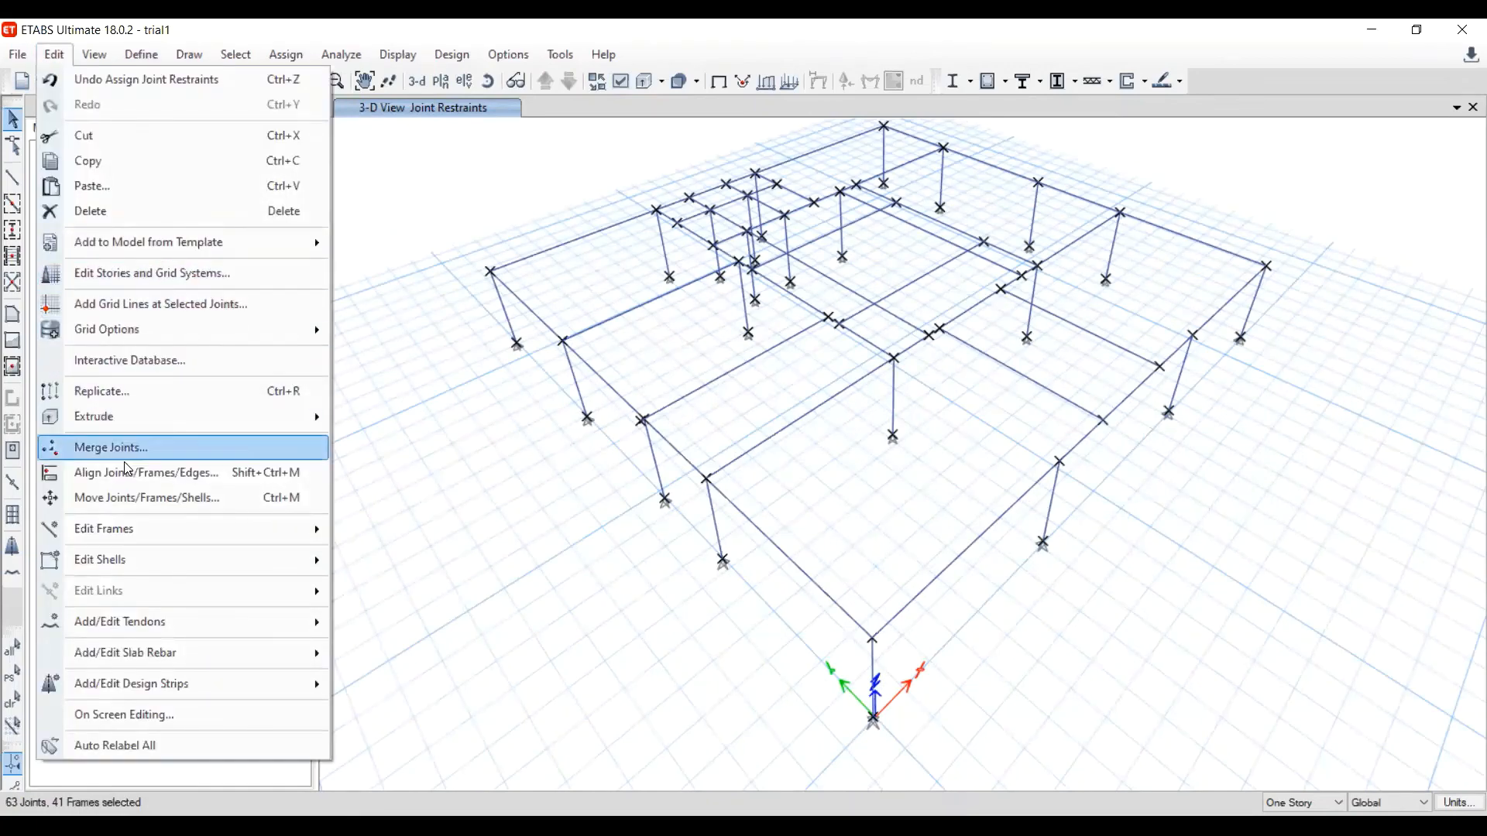
left_click(133, 391)
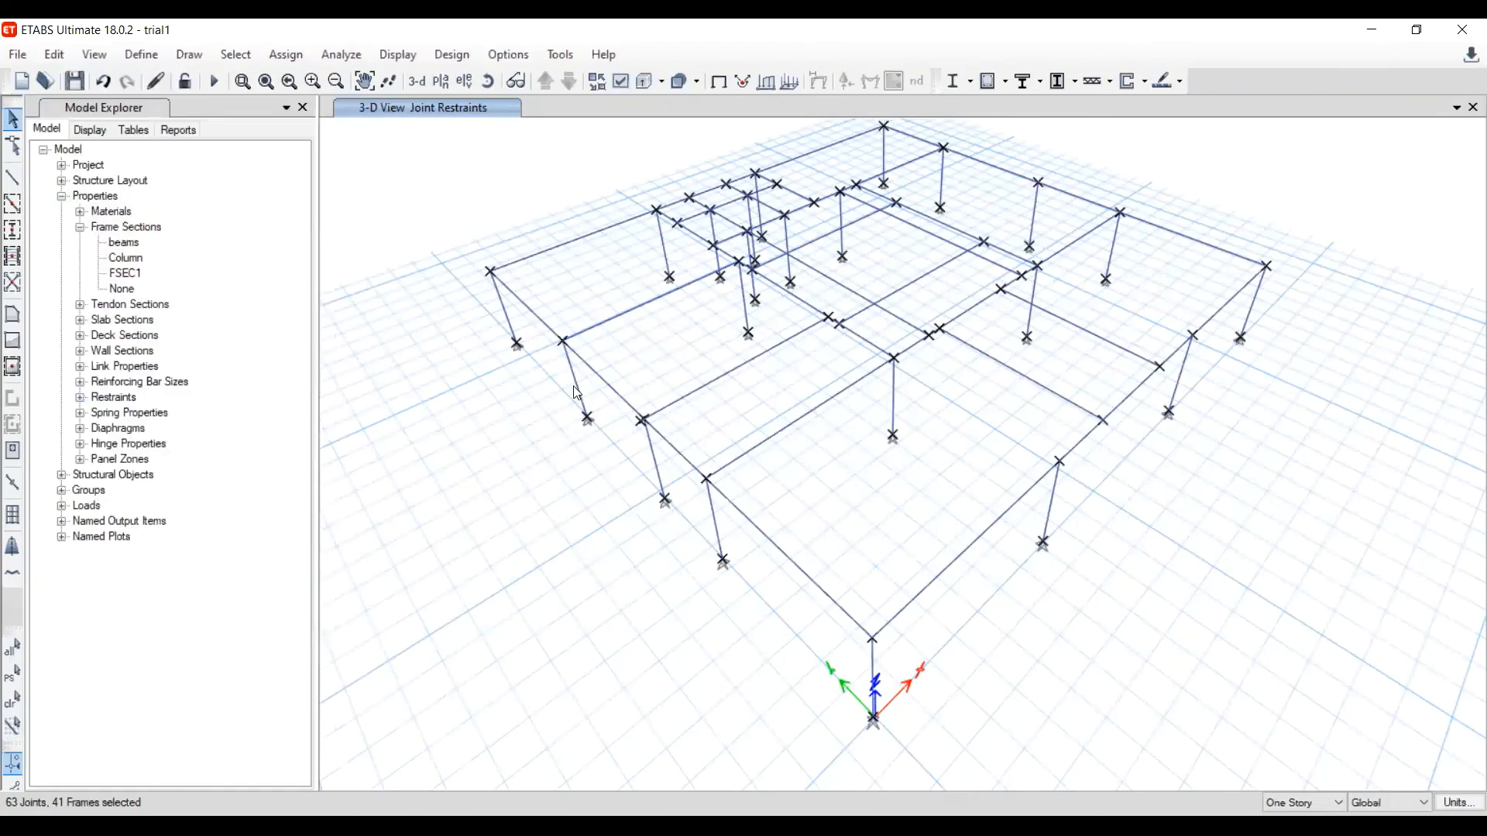
left_click(753, 334)
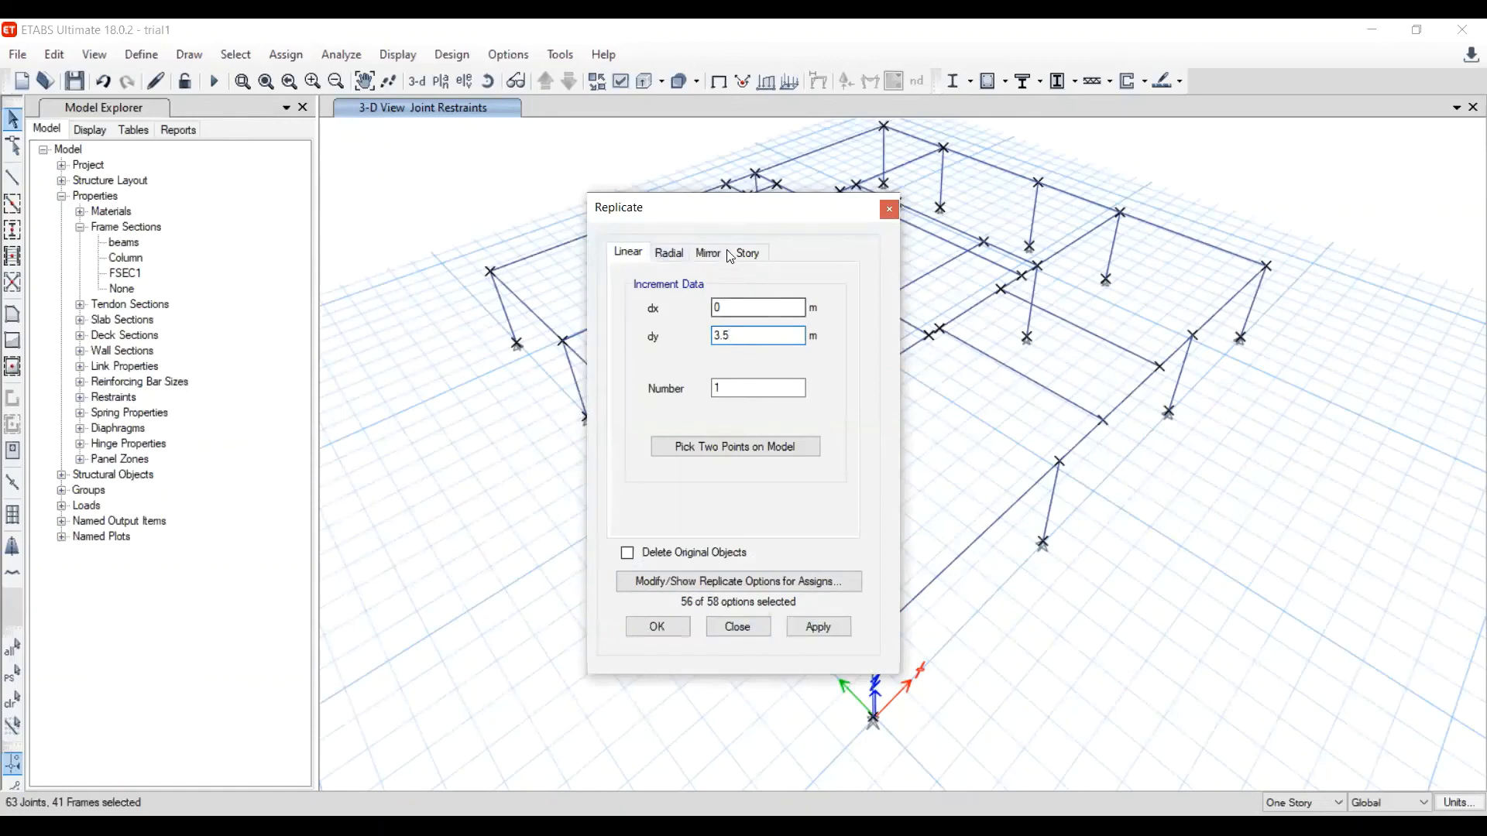
left_click(810, 629)
left_click_drag(778, 208, 592, 255)
middle_click_drag(890, 355, 1050, 375)
scroll(1050, 375, "down", 3)
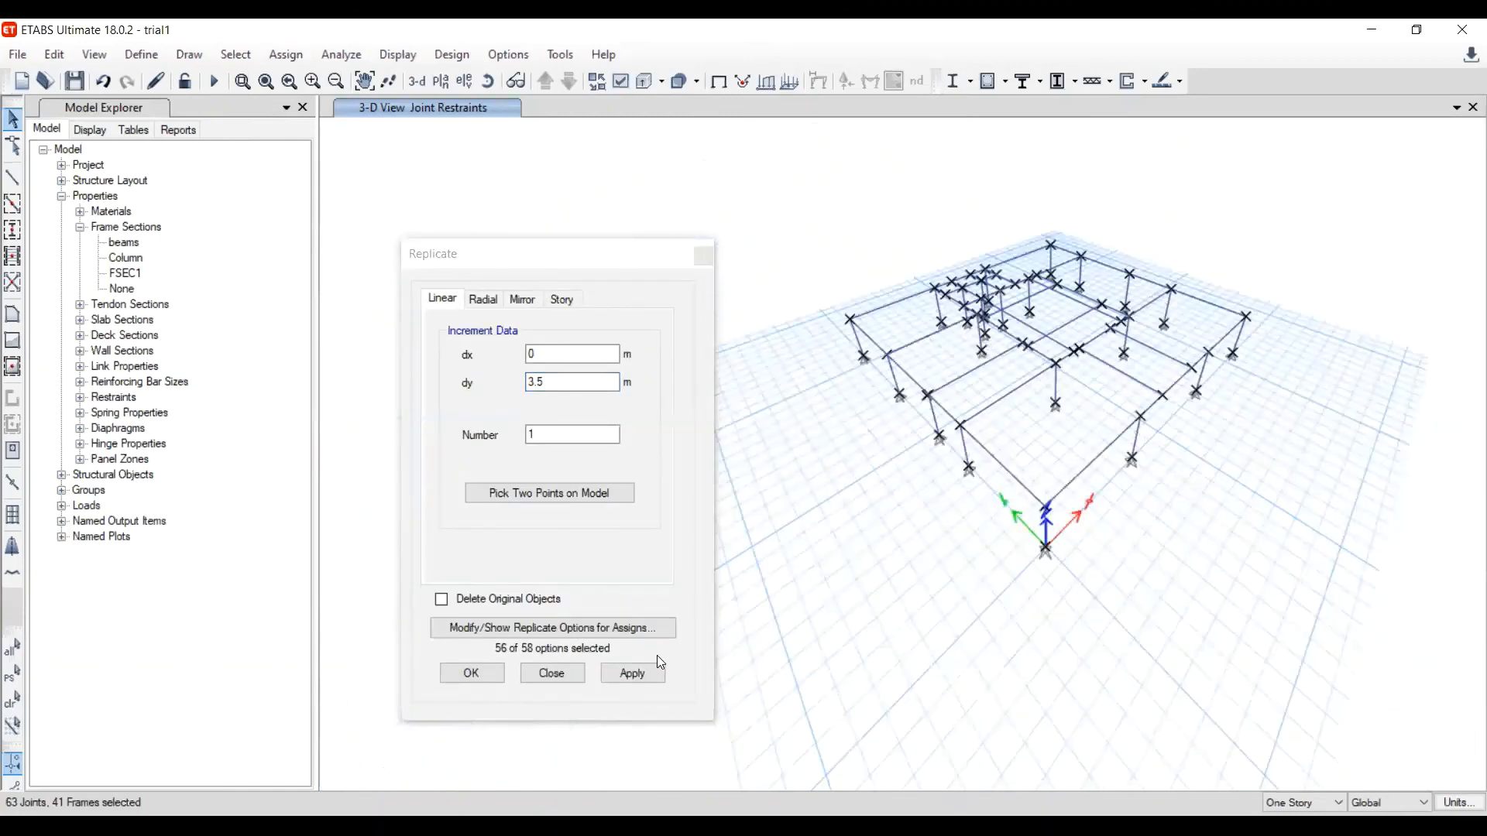
left_click(640, 673)
scroll(1111, 529, "up", 5)
scroll(1101, 533, "down", 5)
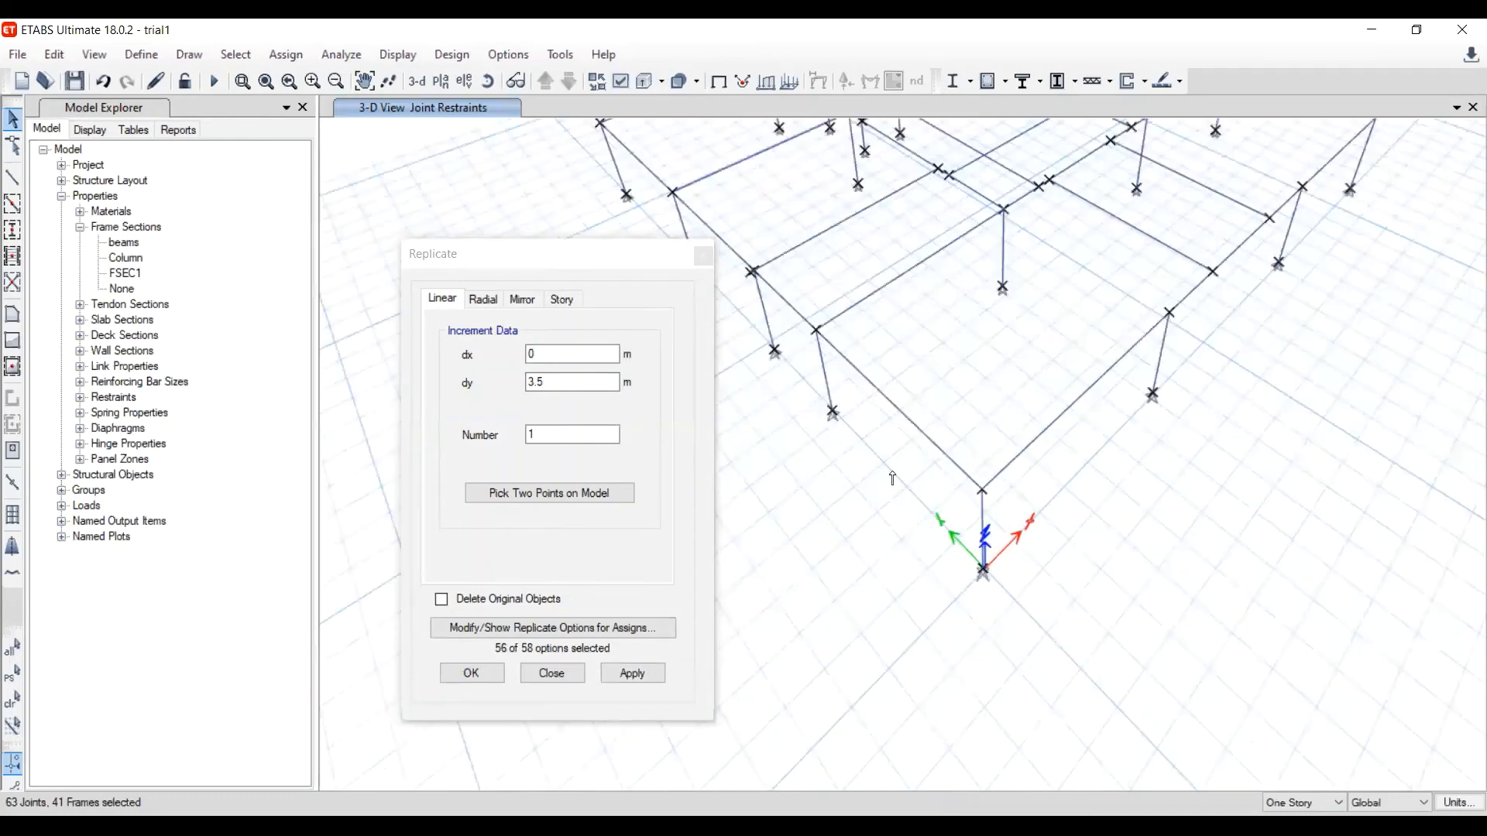
left_click(651, 673)
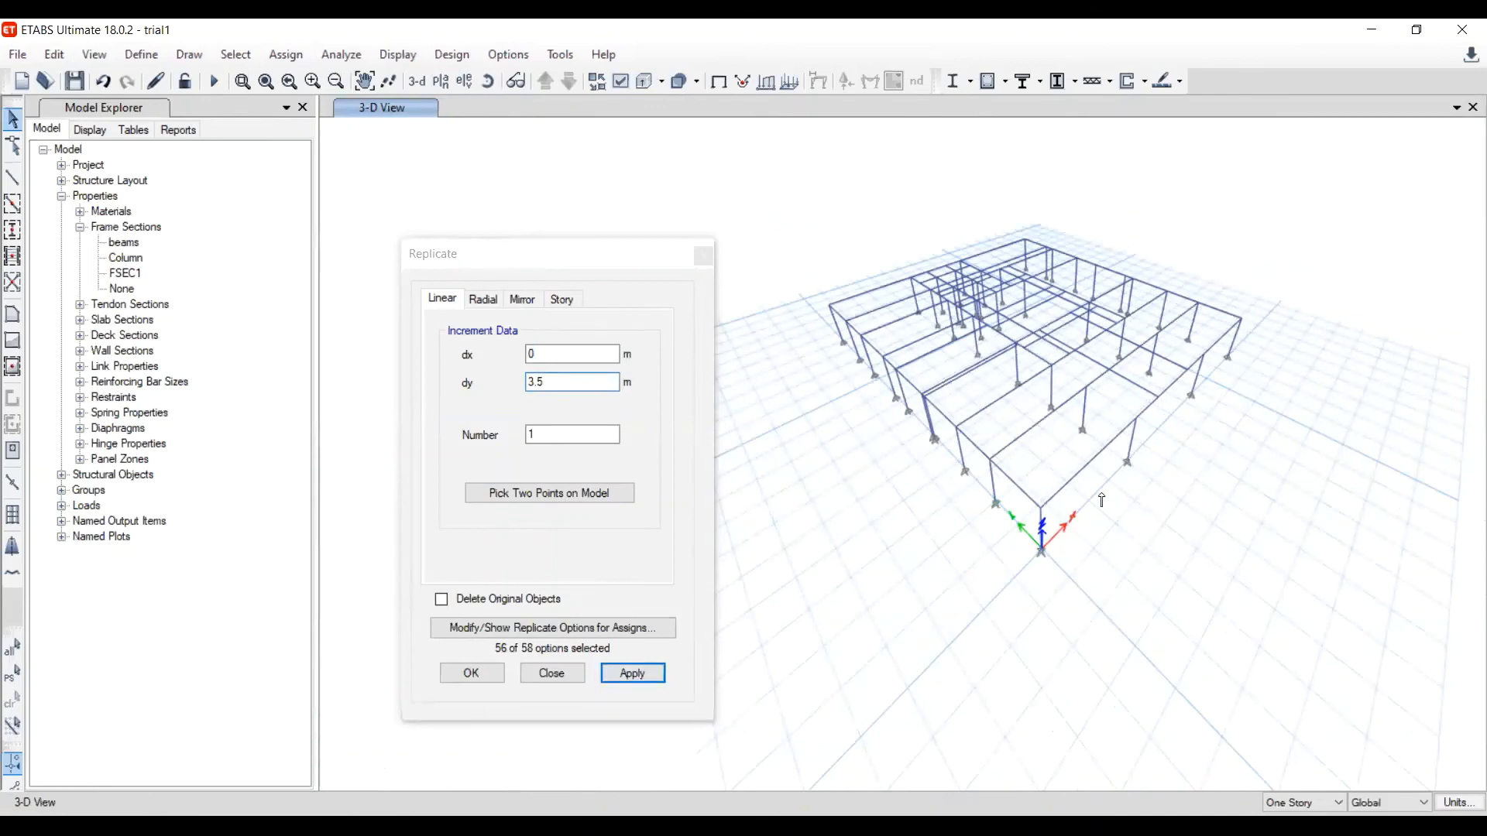
middle_click_drag(1183, 526, 1166, 500, "shift")
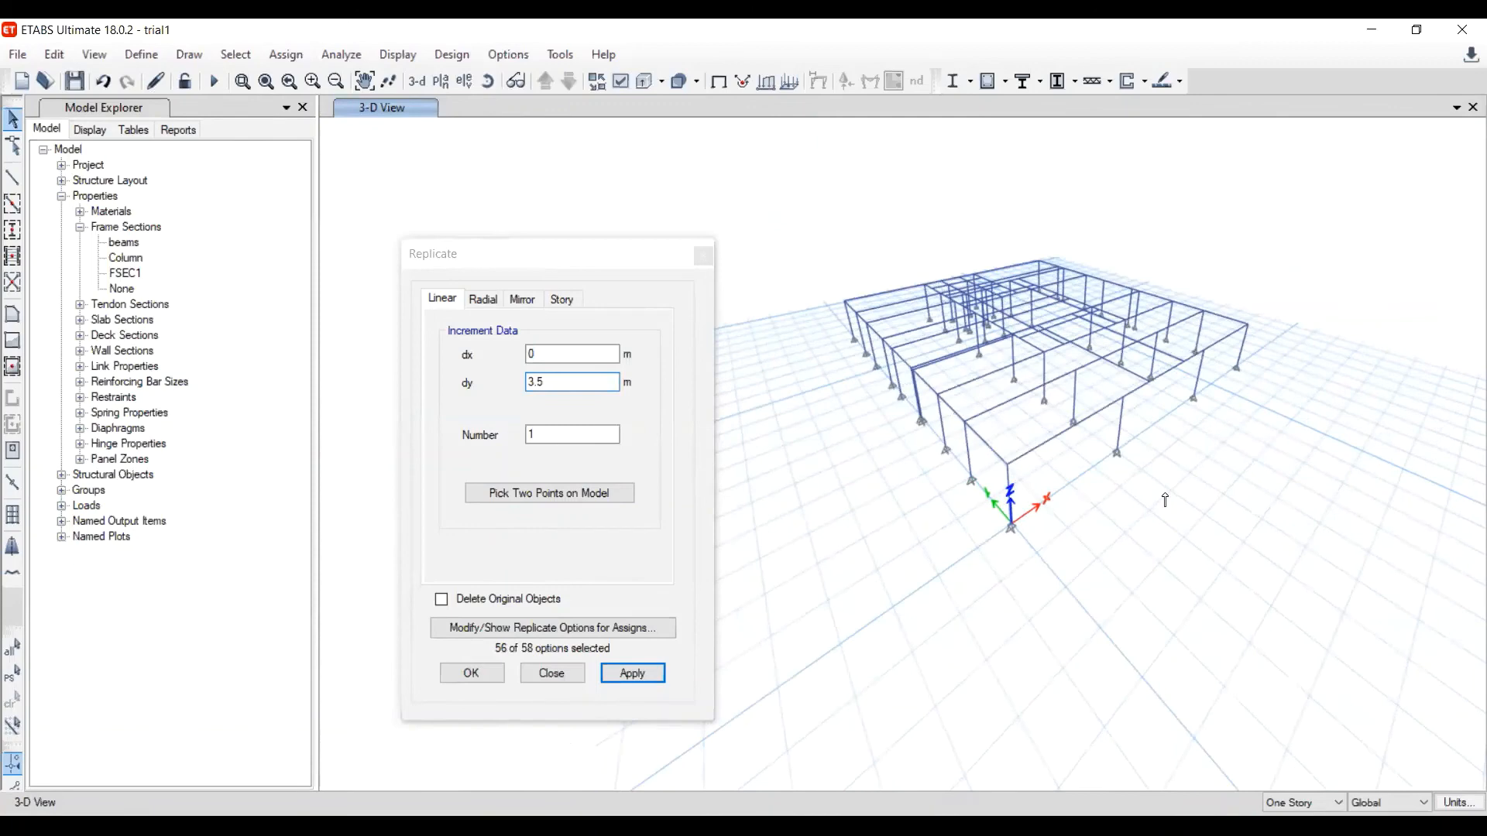
left_click(94, 83)
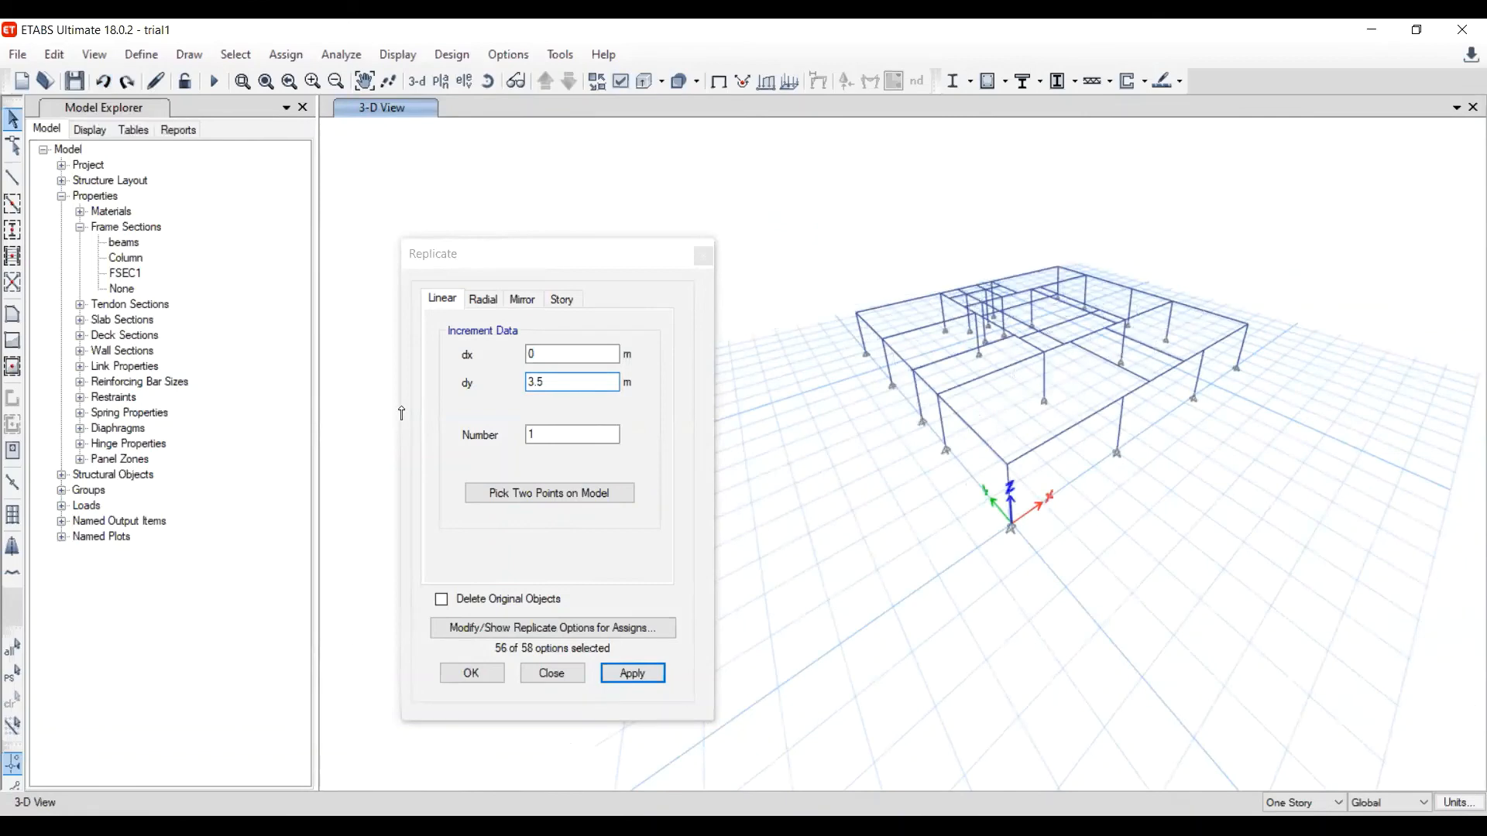
left_click(564, 299)
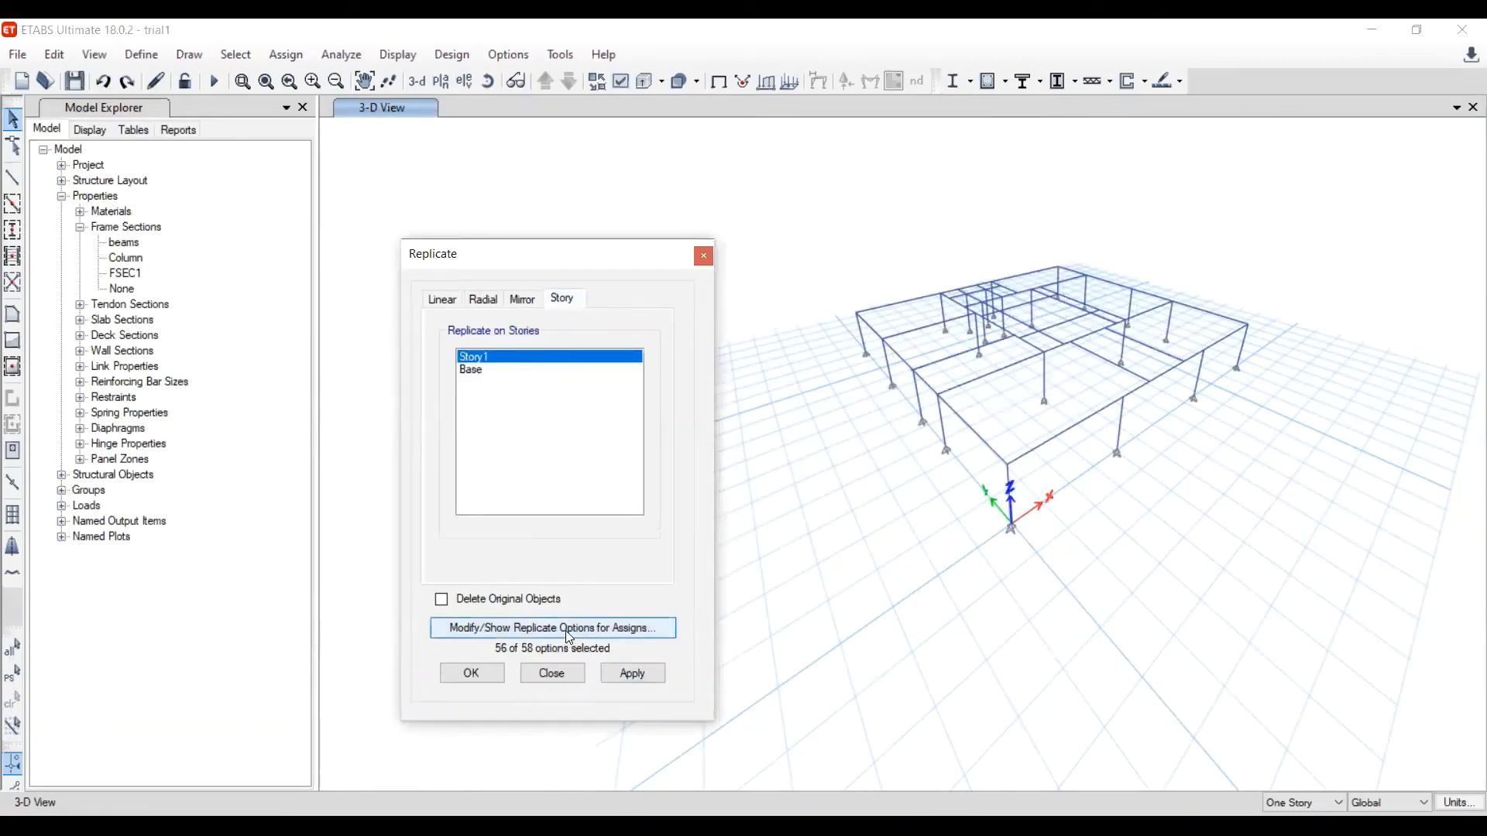
left_click(736, 205)
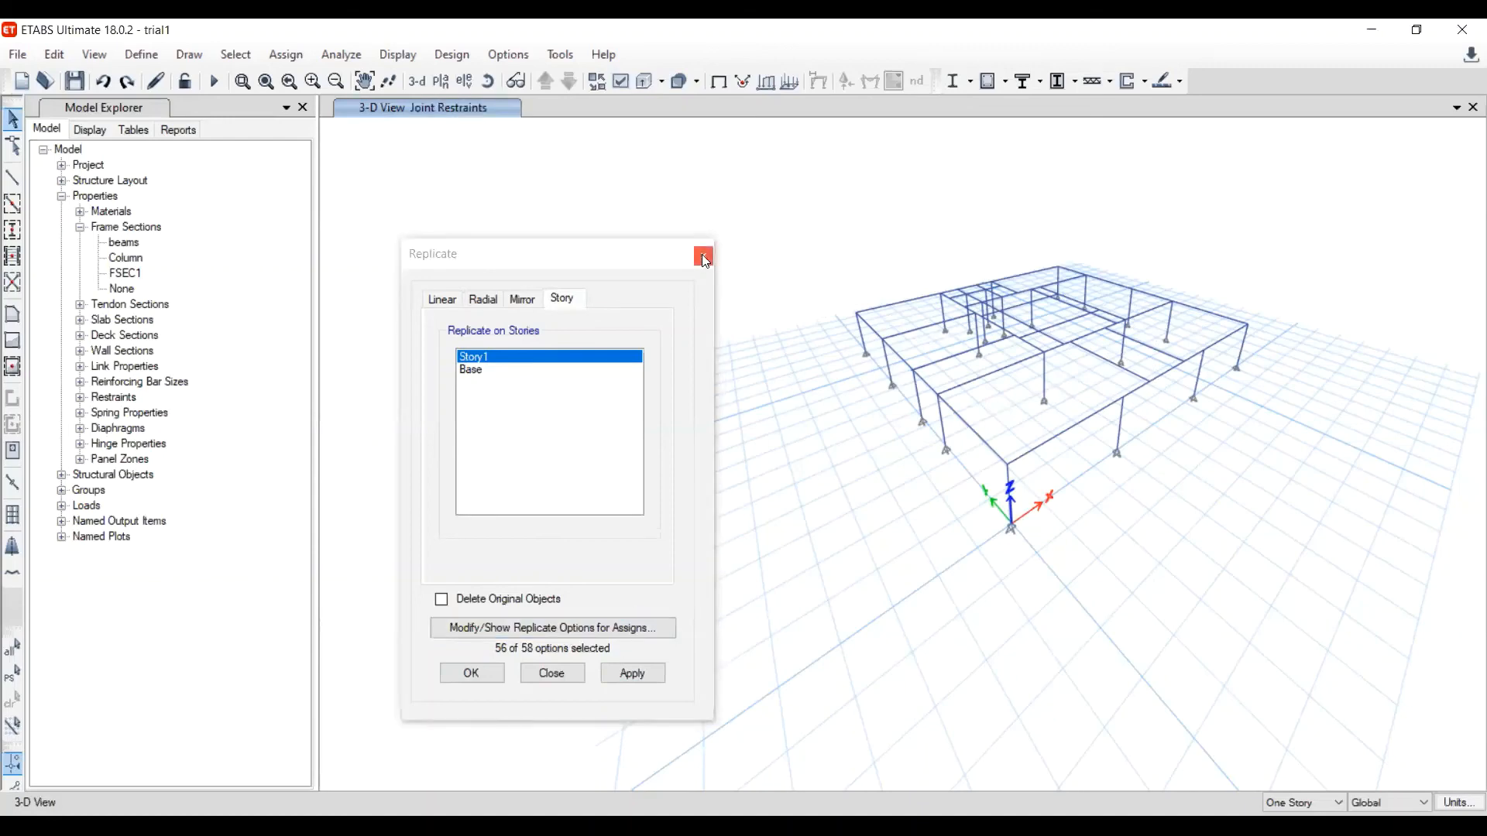
left_click_drag(854, 216, 1355, 580)
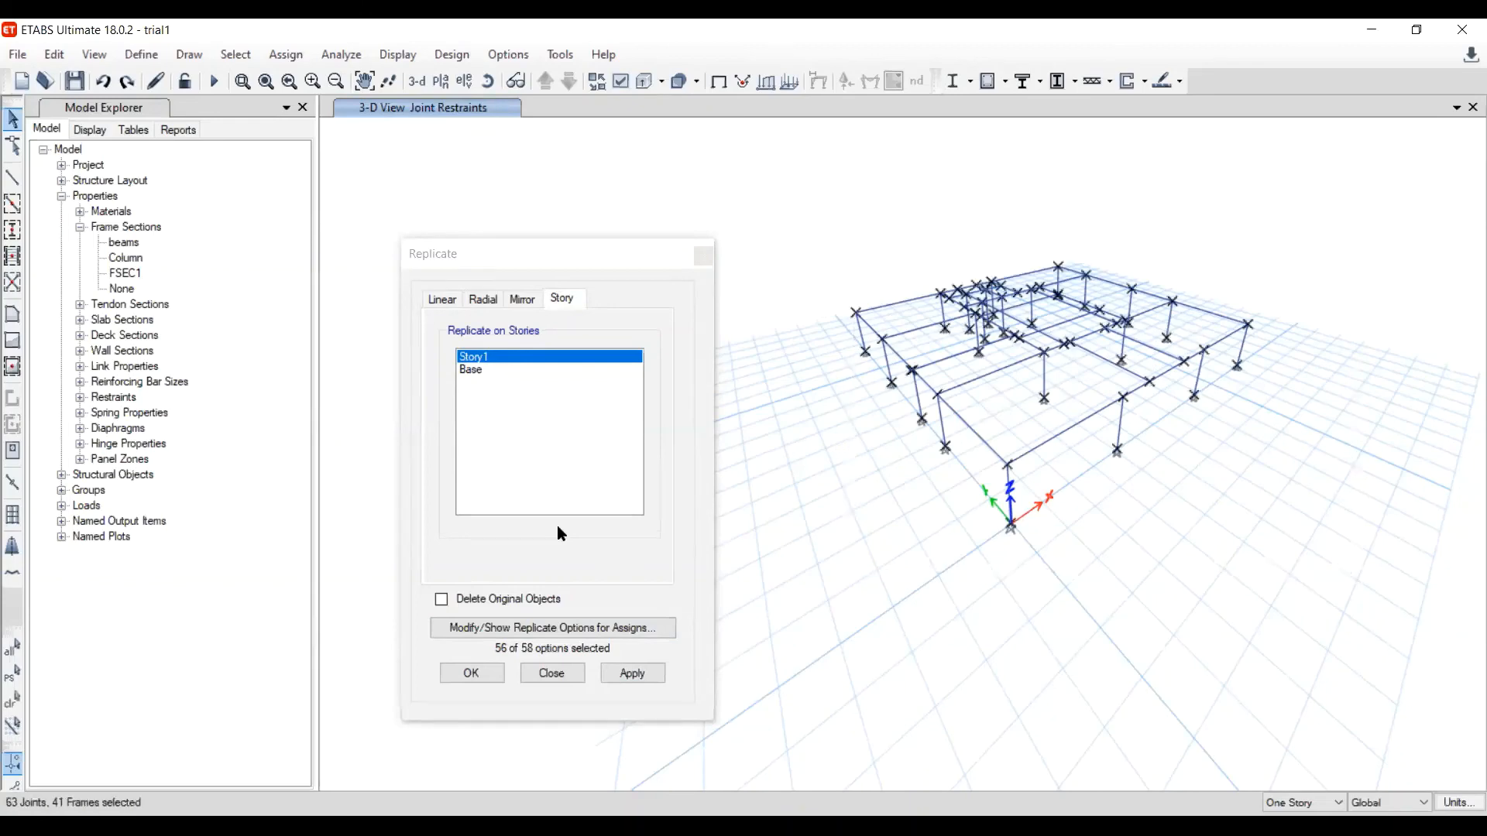
left_click(624, 629)
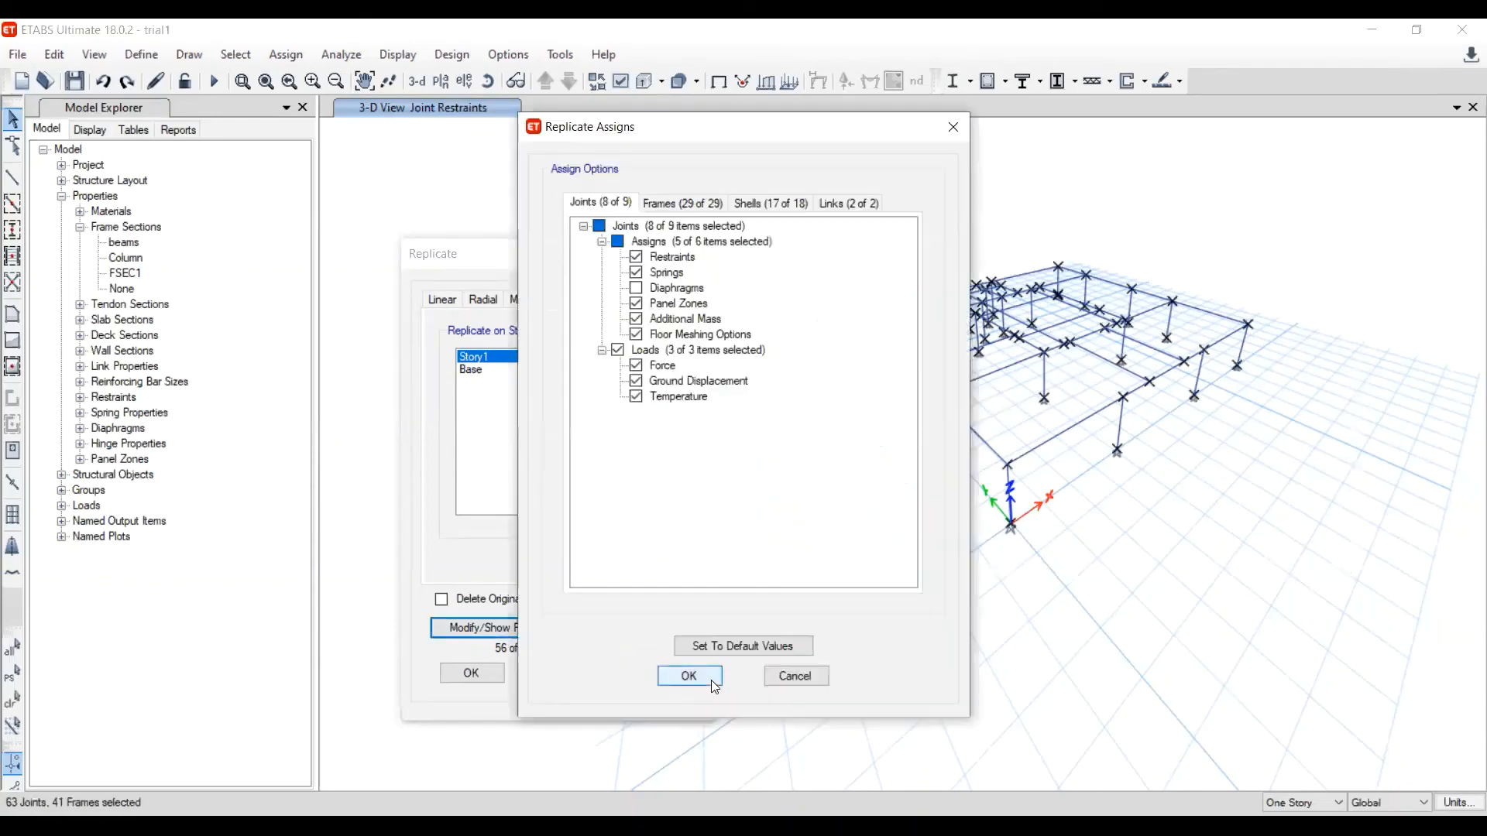
left_click(789, 673)
left_click(627, 679)
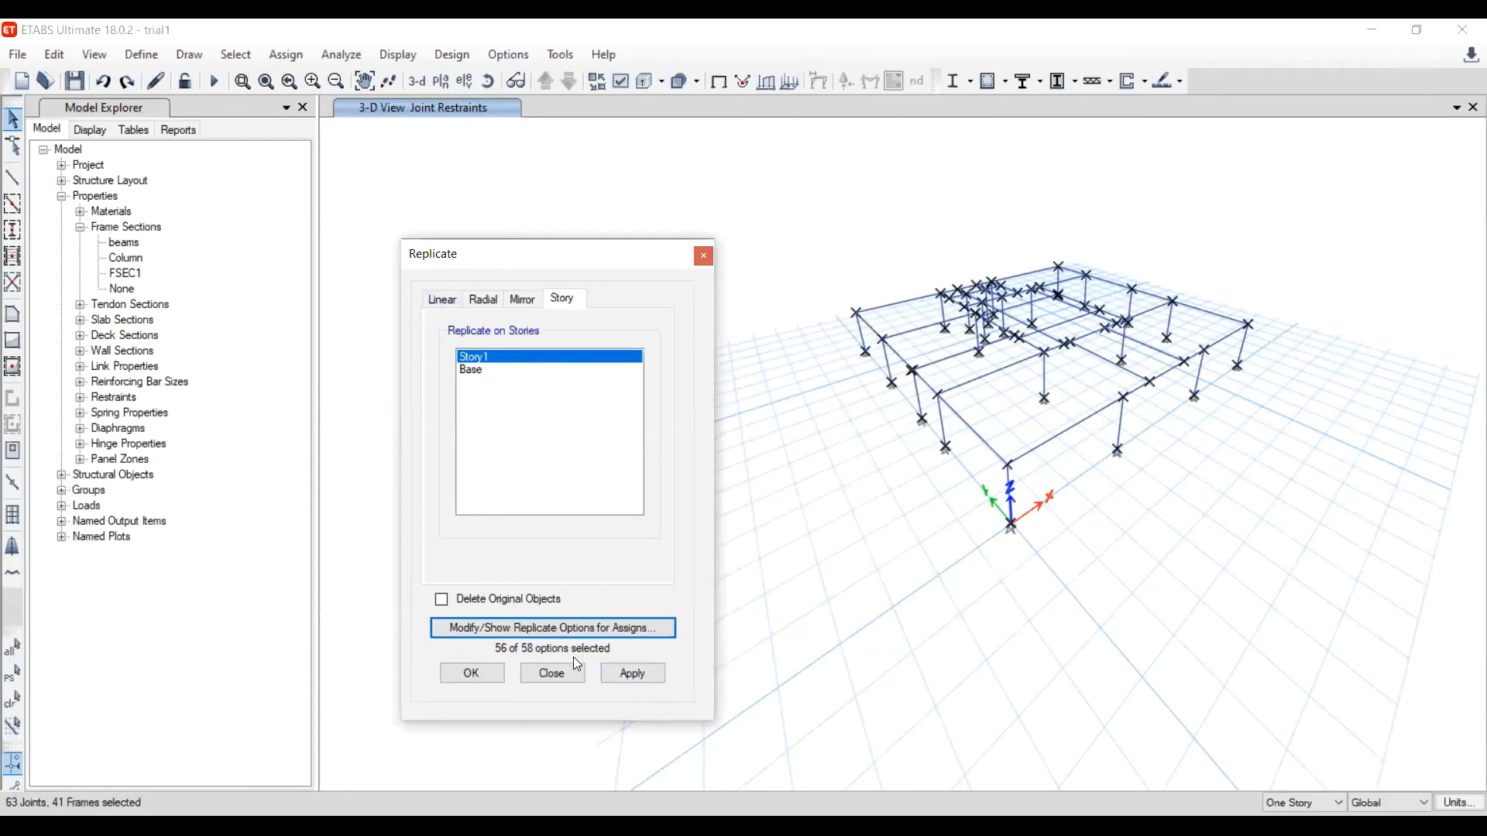
left_click(703, 256)
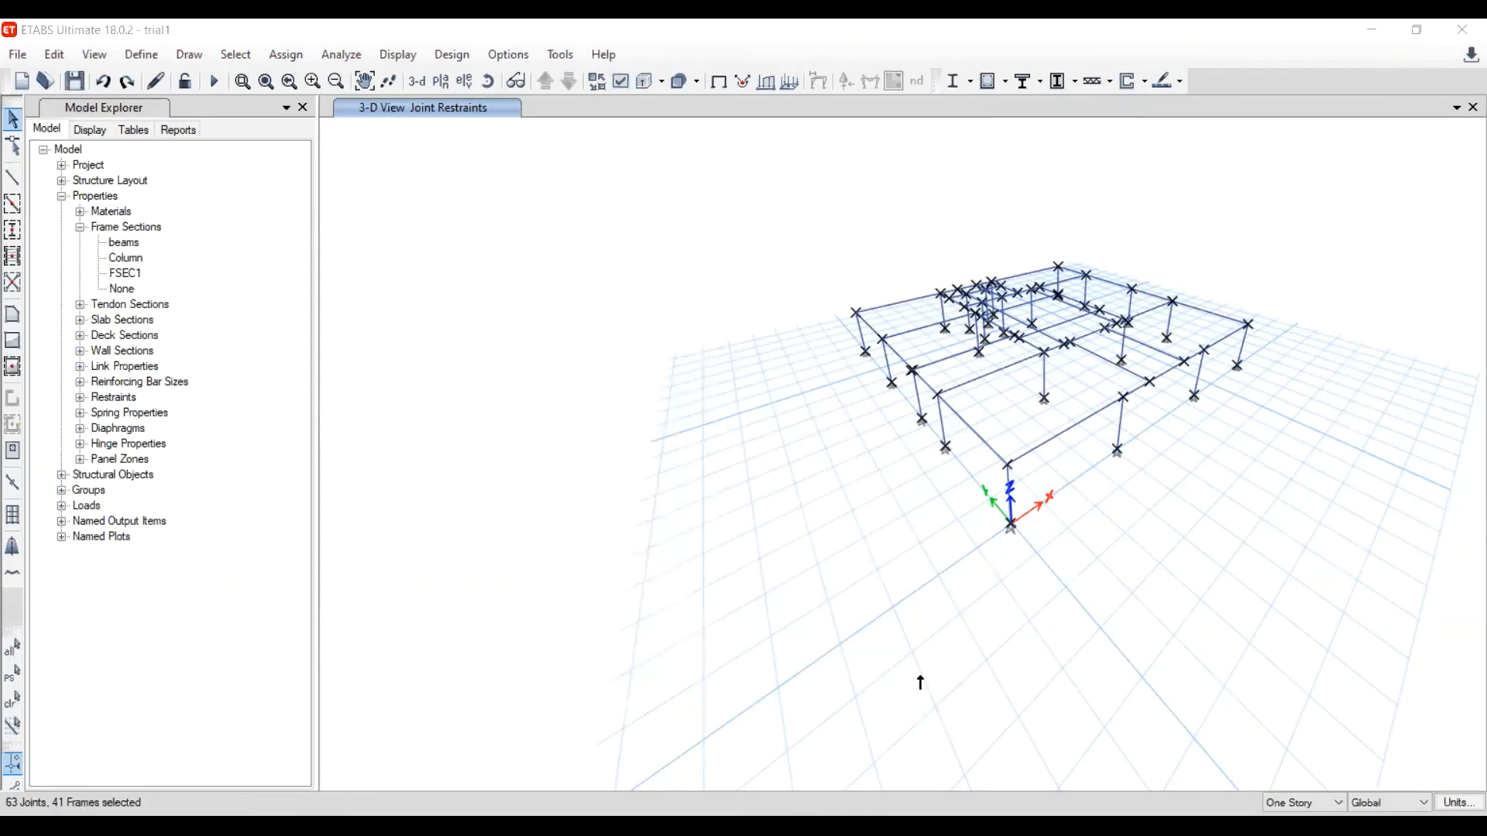
Add one 3 m high story above Story1, replicated from Story1, while keeping the existing story heights
left_click(52, 56)
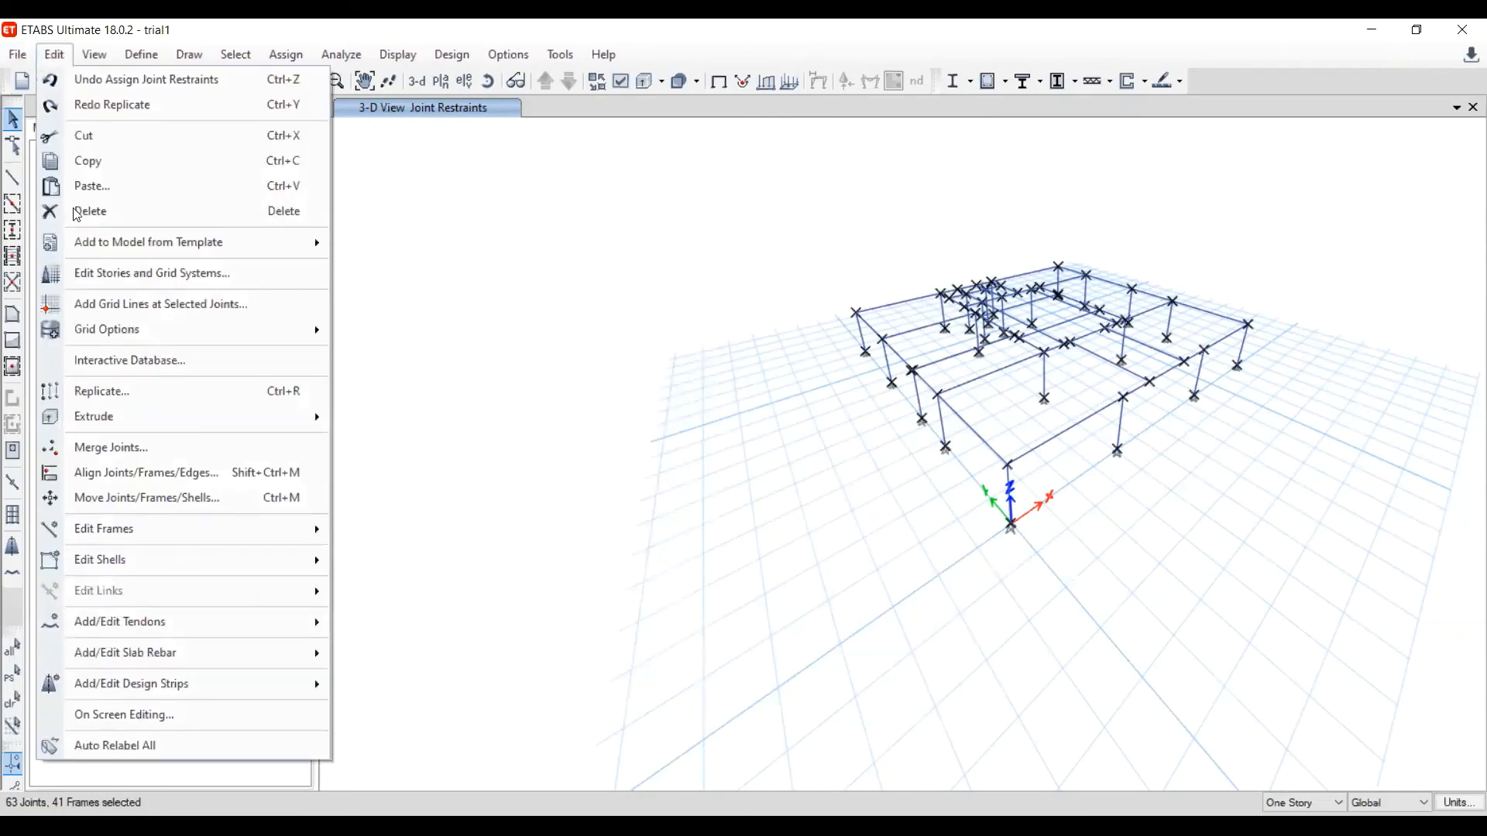
left_click(117, 275)
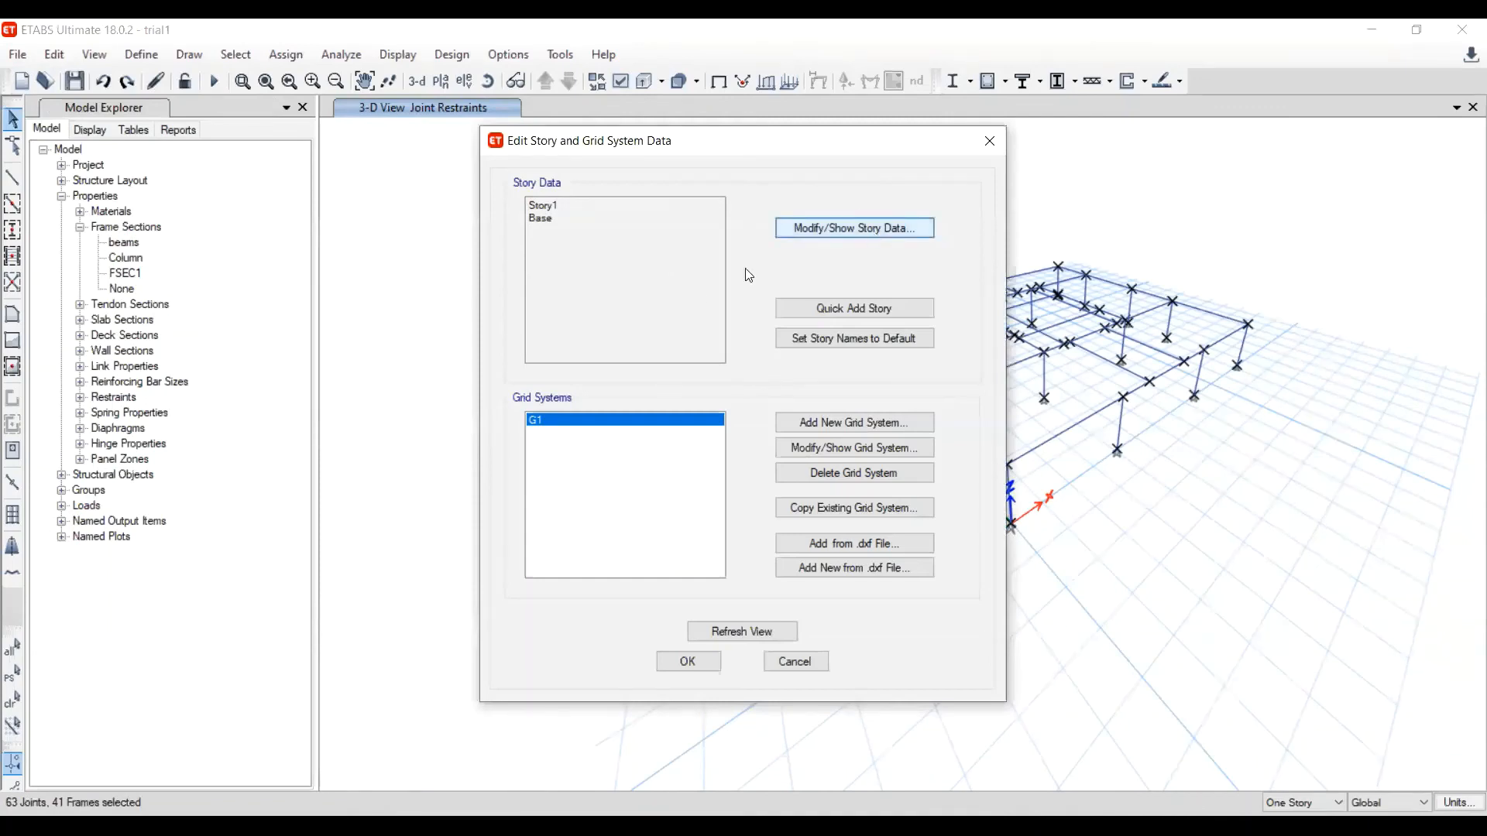
left_click(870, 227)
right_click(379, 277)
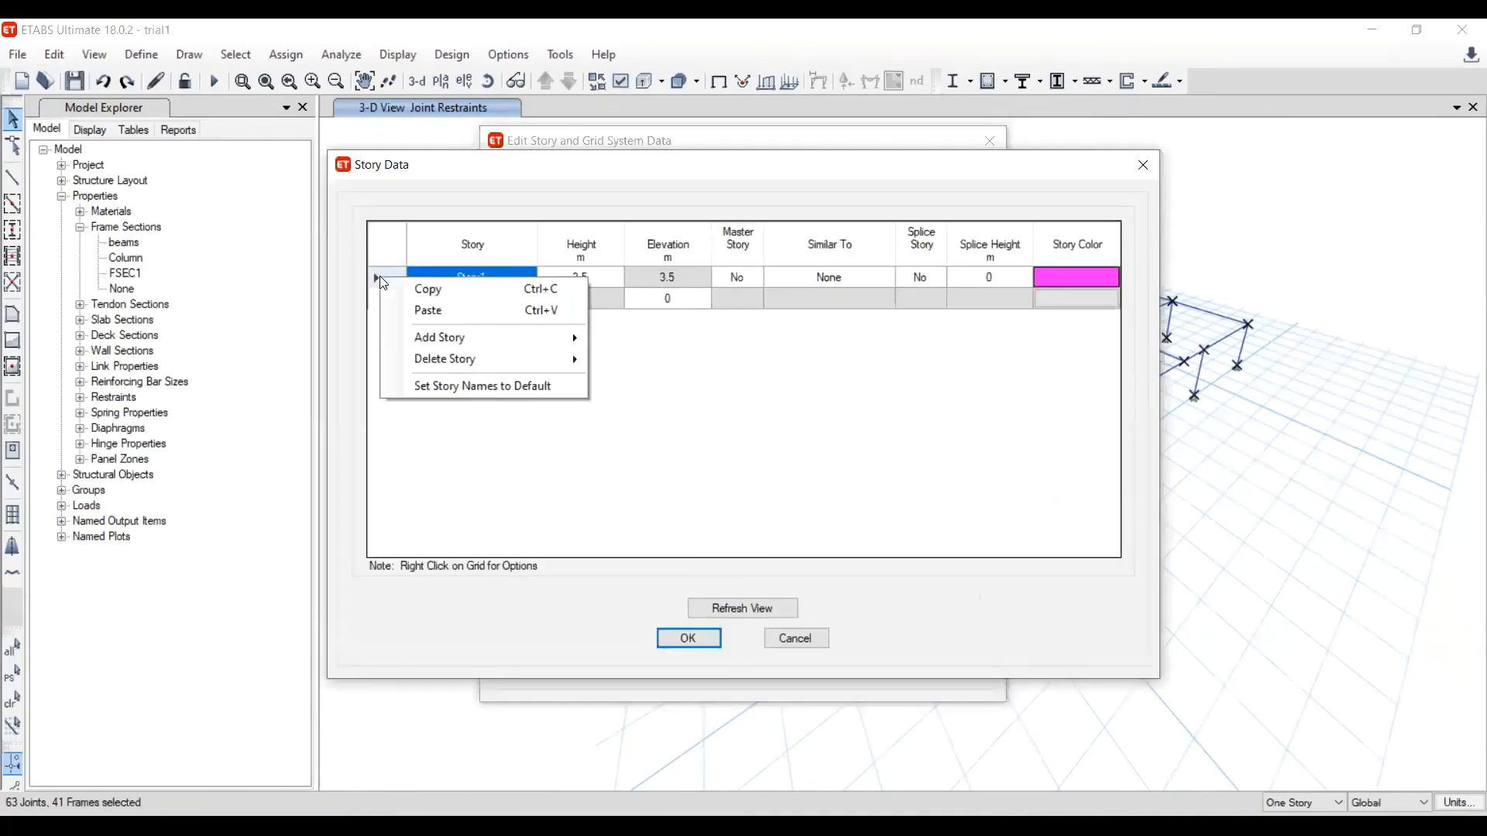
mouse_move(423, 343)
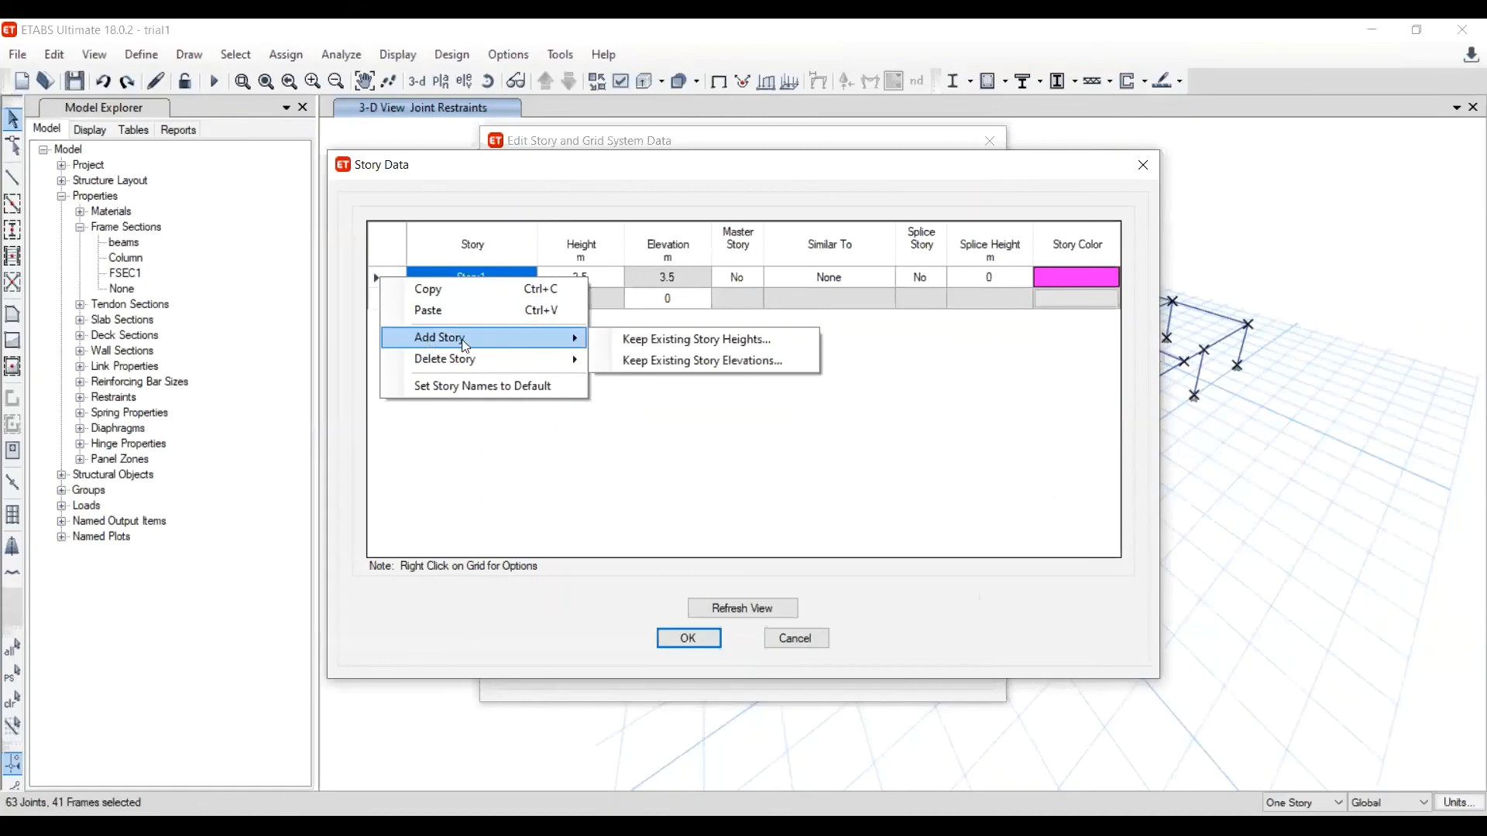
left_click(641, 339)
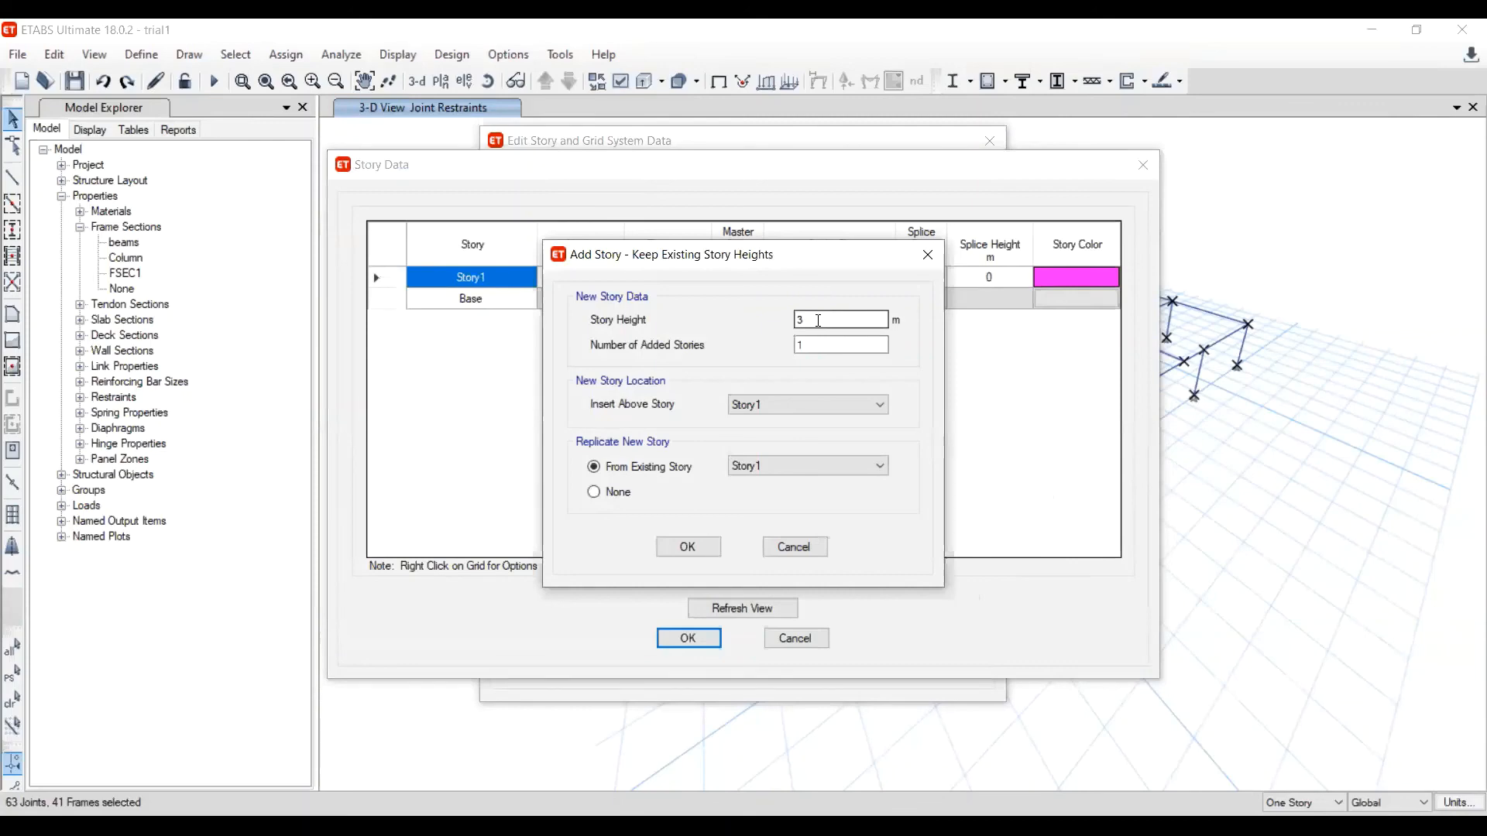
left_click(778, 406)
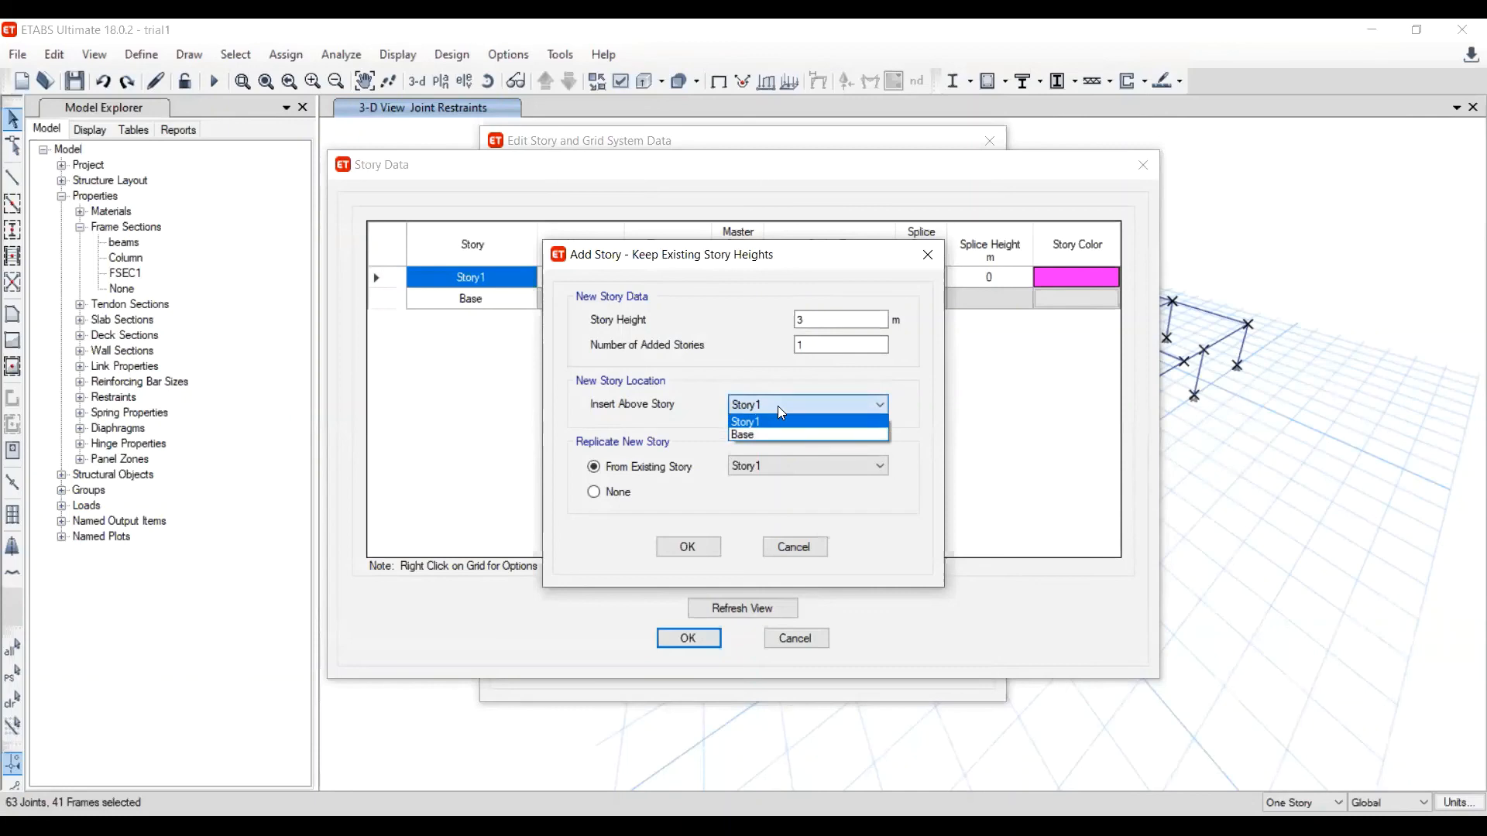
left_click(777, 406)
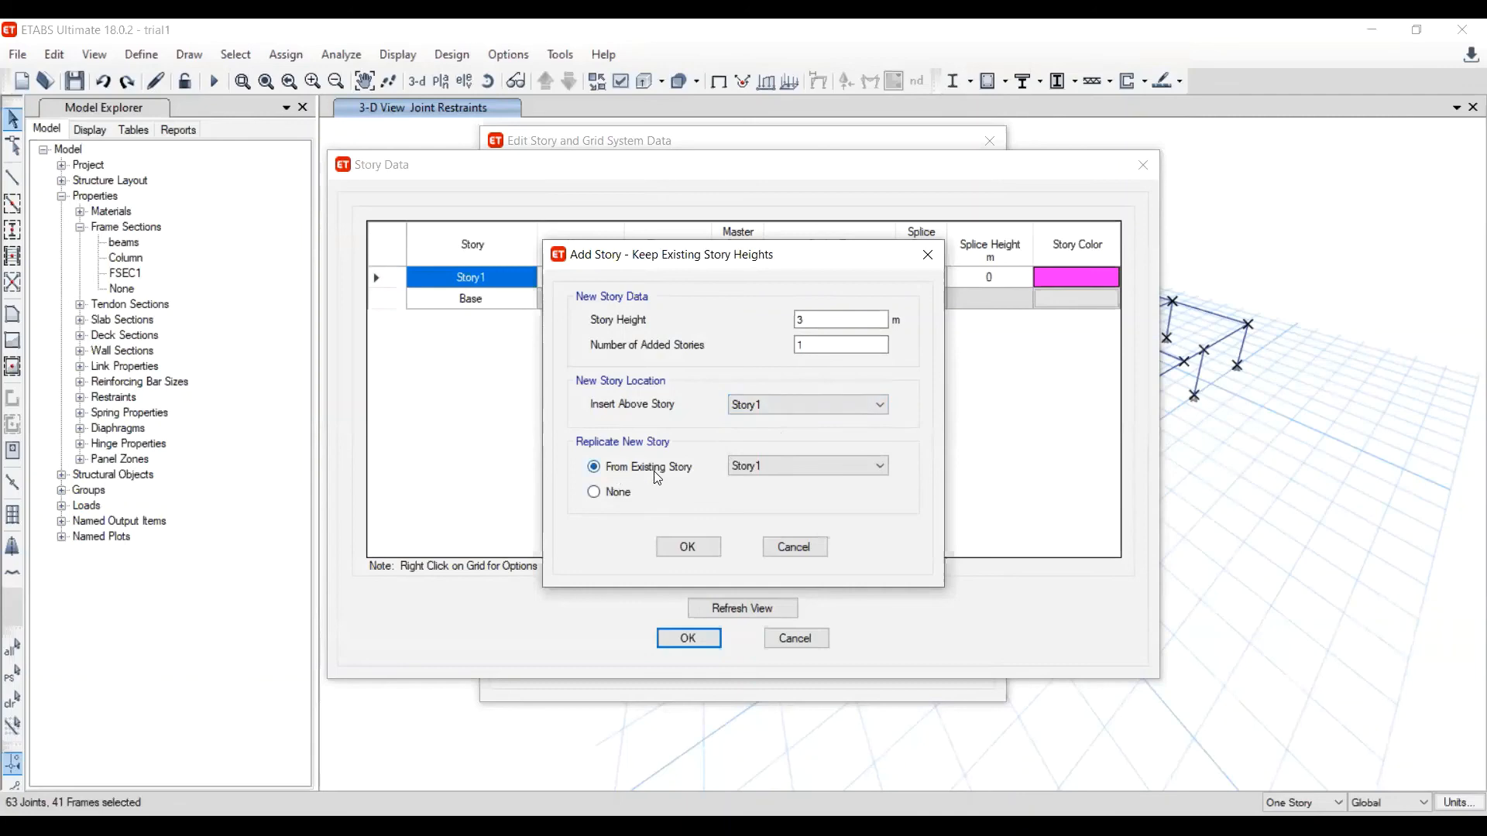
left_click(707, 552)
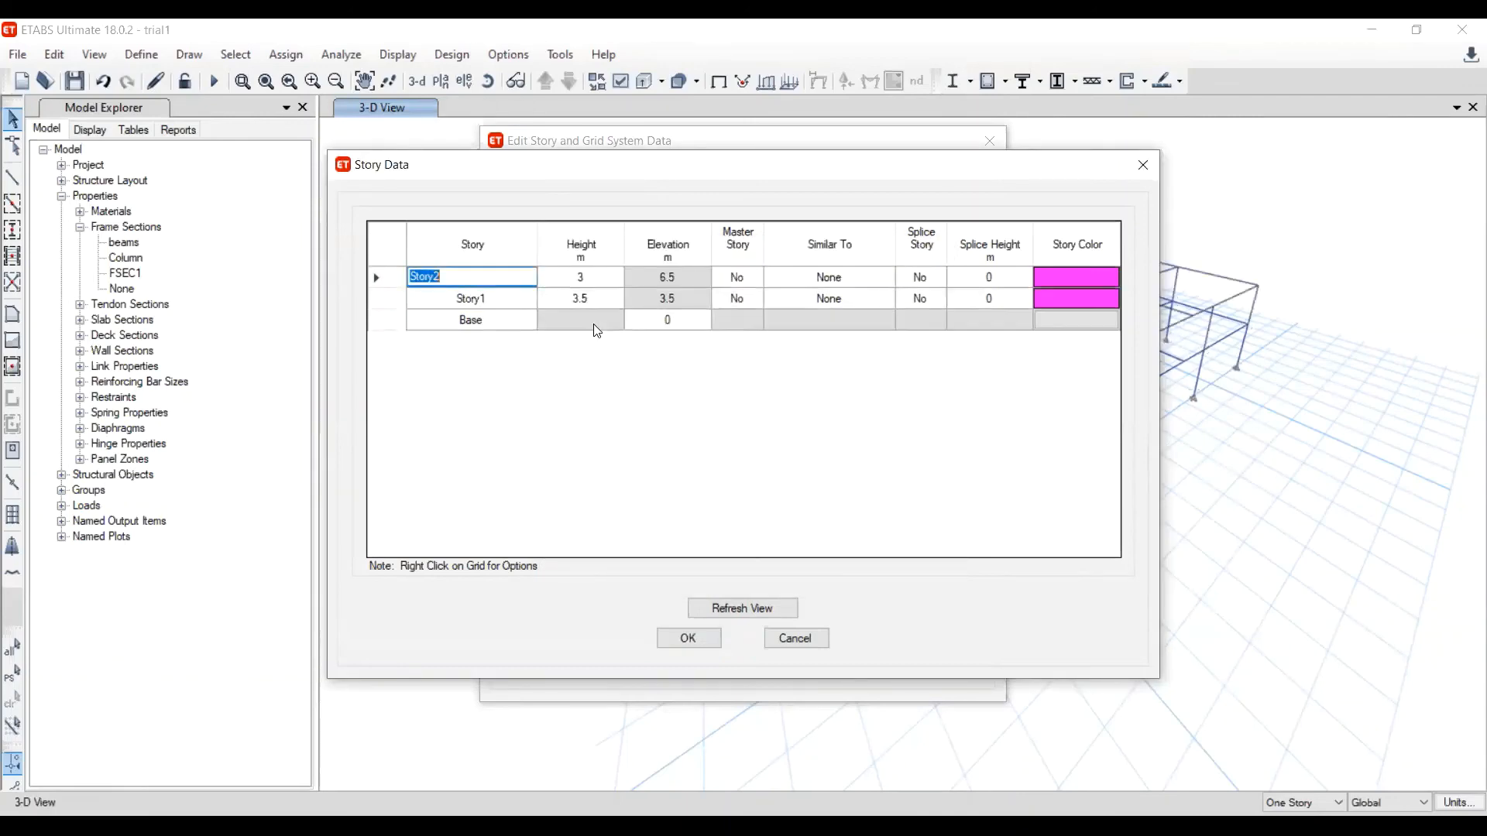
left_click(705, 640)
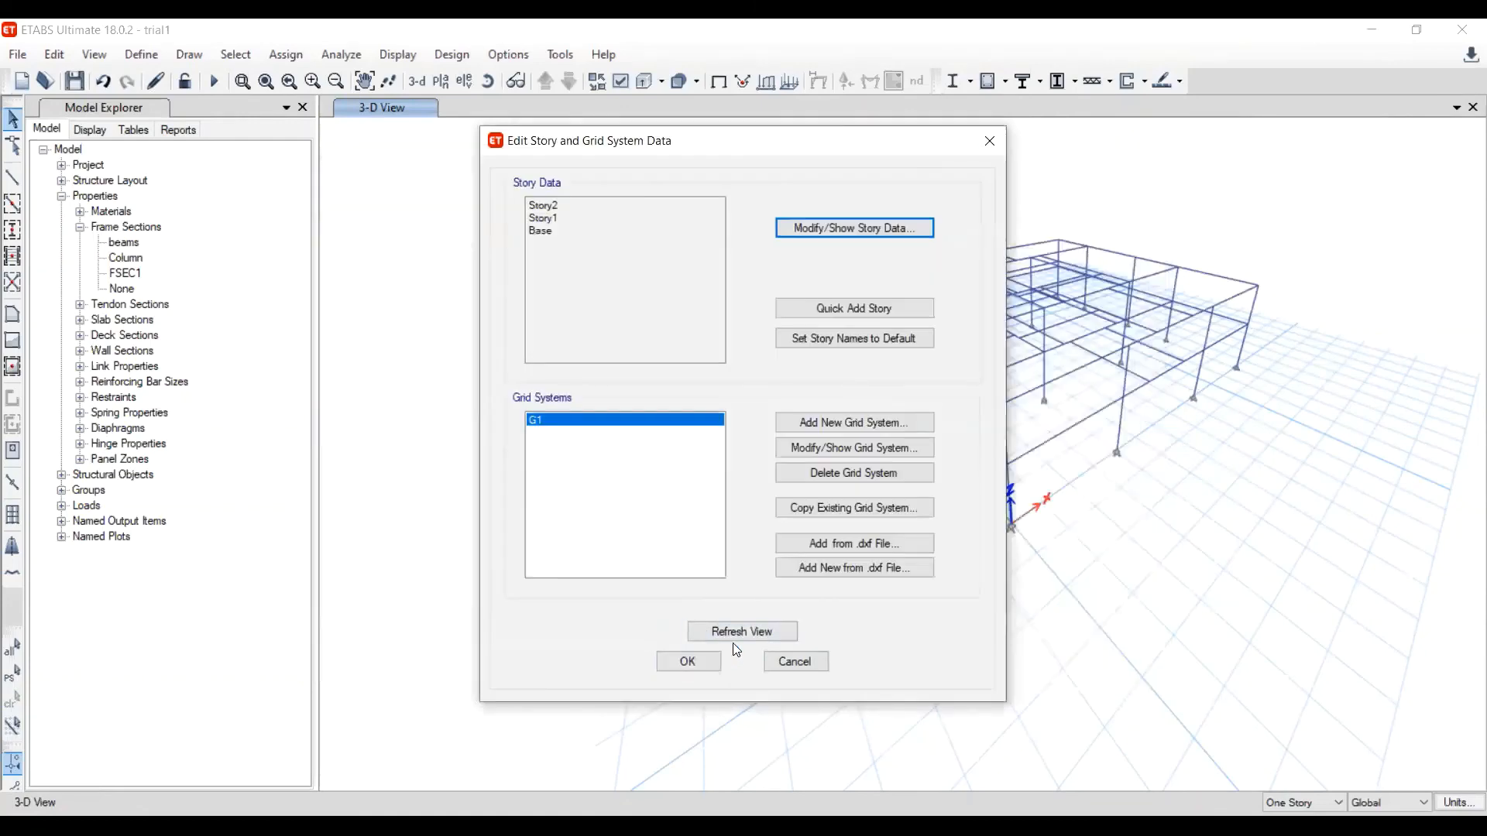
left_click(700, 662)
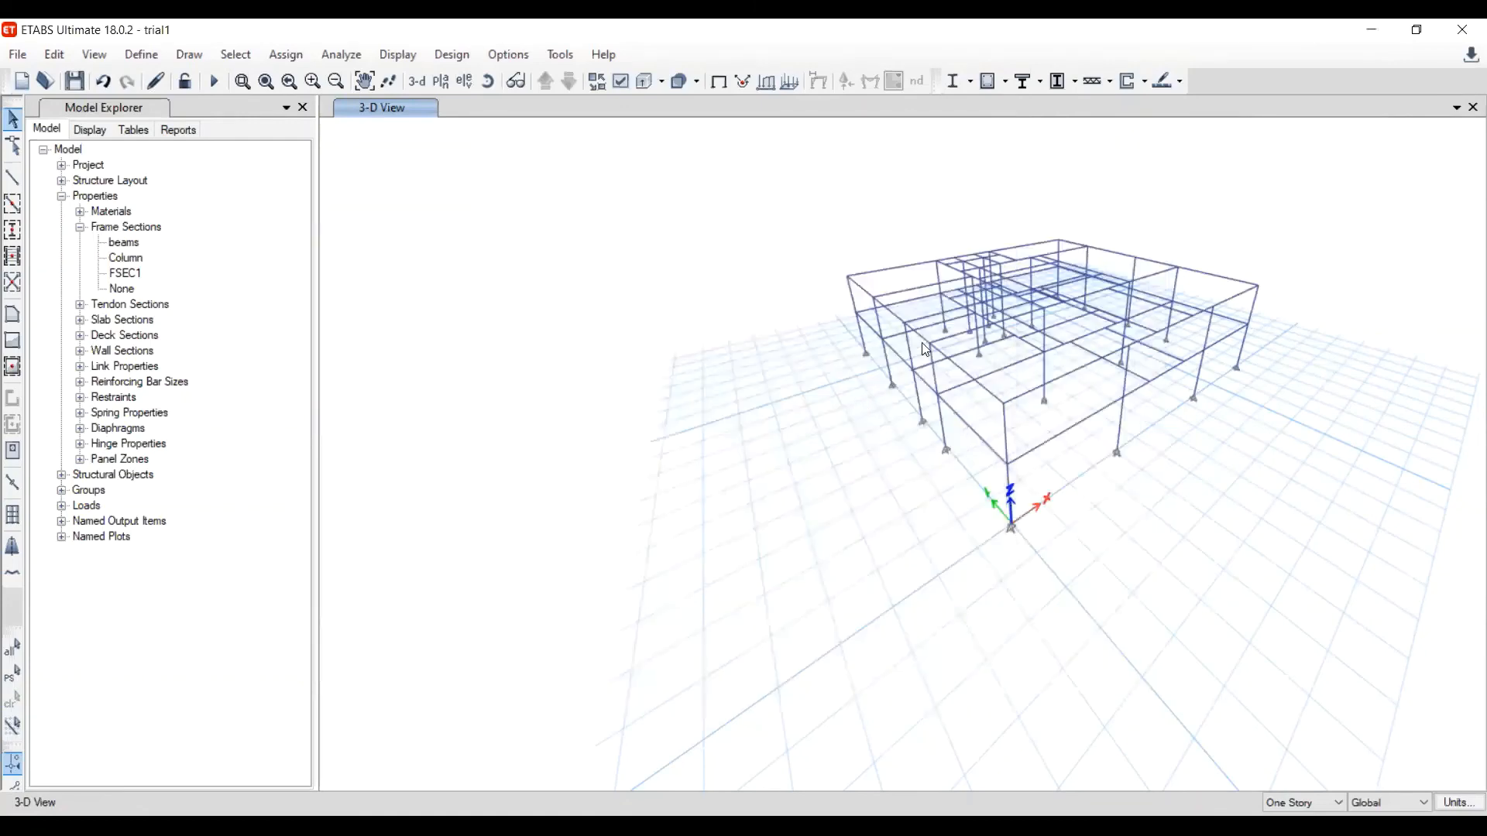
Look over the two-story frame in the 3-D view and display the Story2 plan
scroll(934, 412, "up", 3)
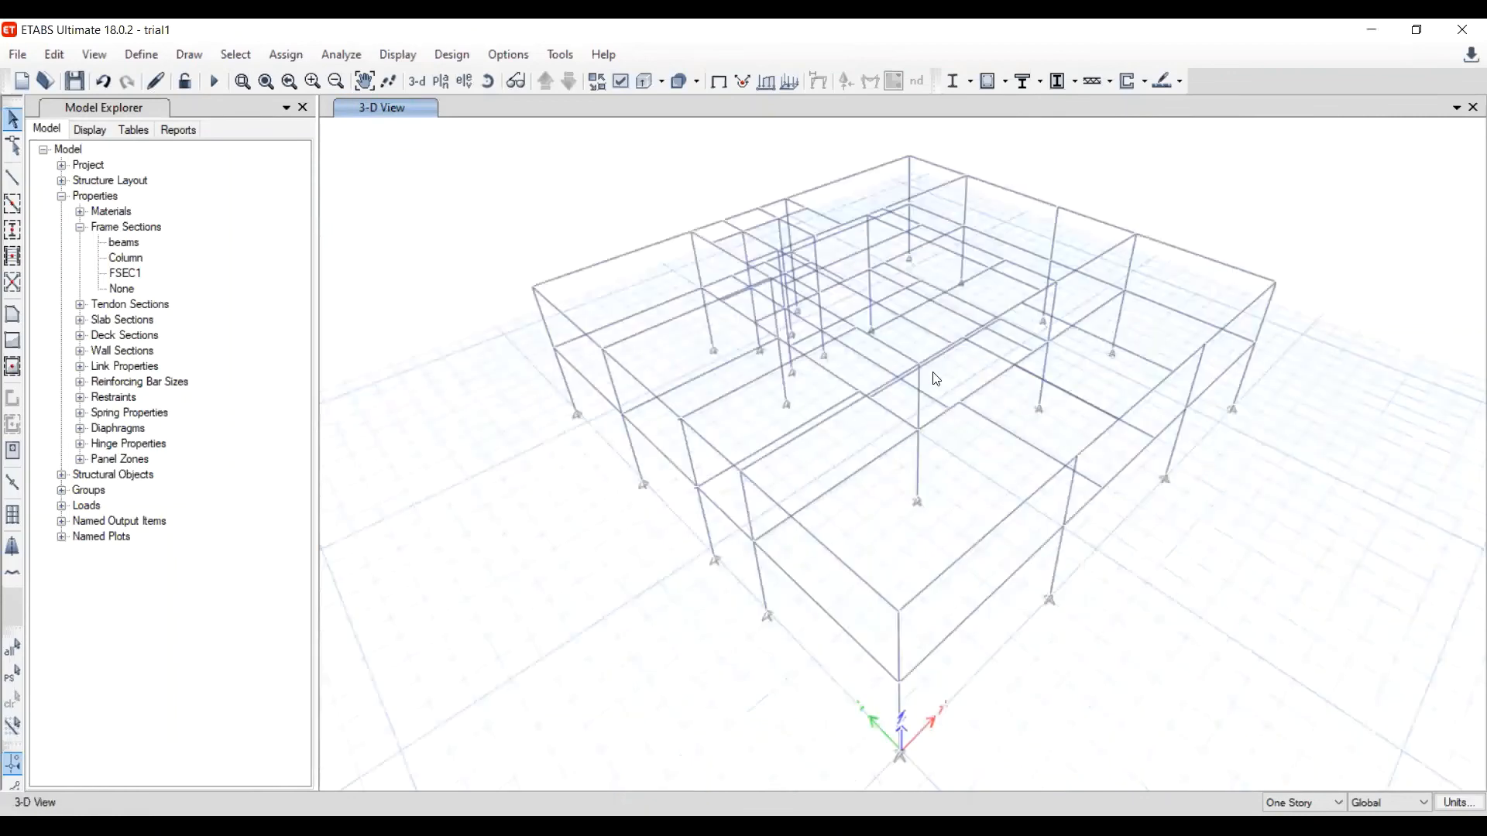
middle_click_drag(932, 378, 783, 385)
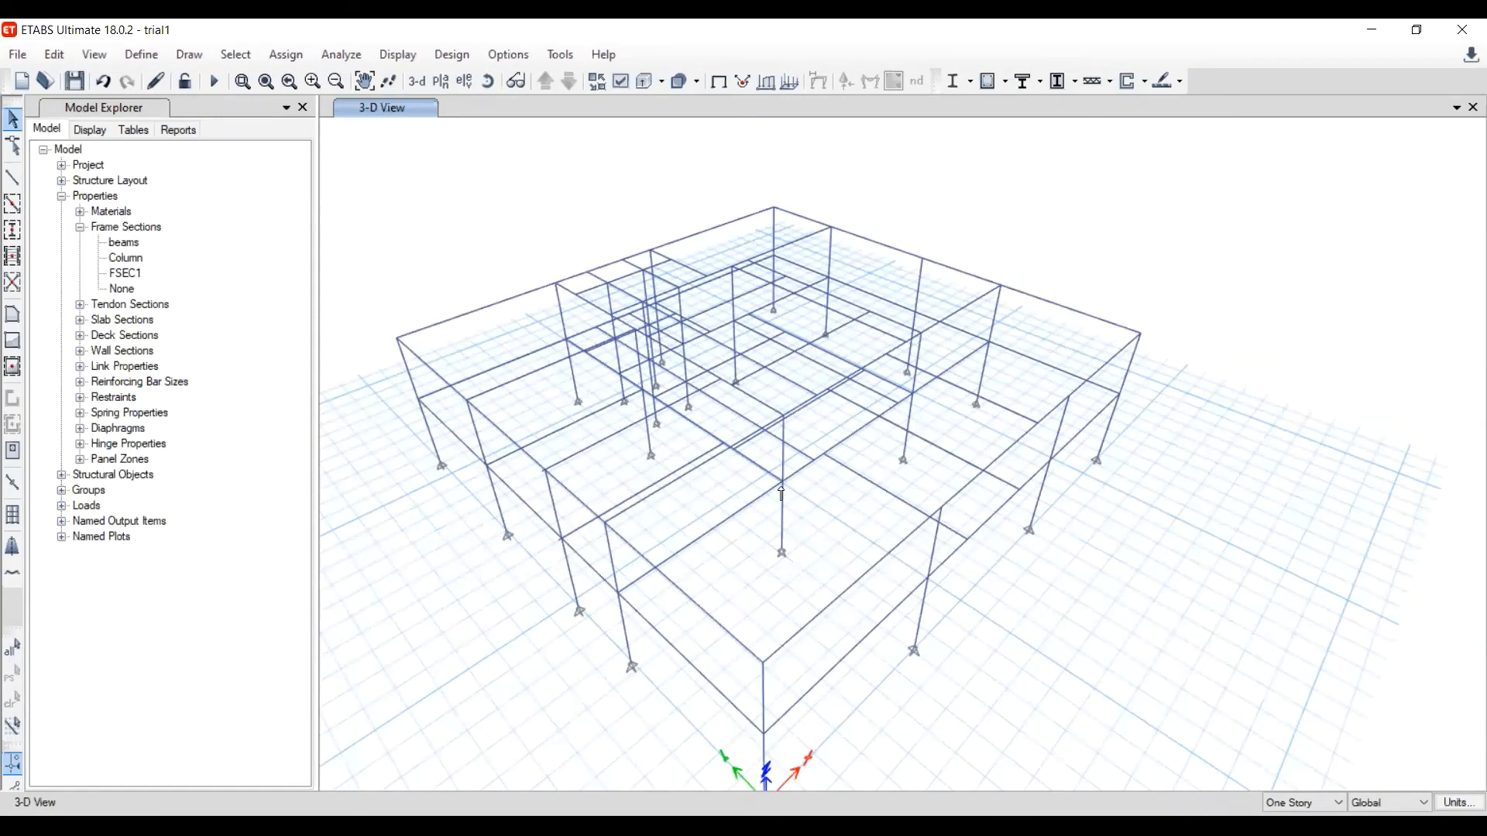
middle_click_drag(697, 427, 834, 423)
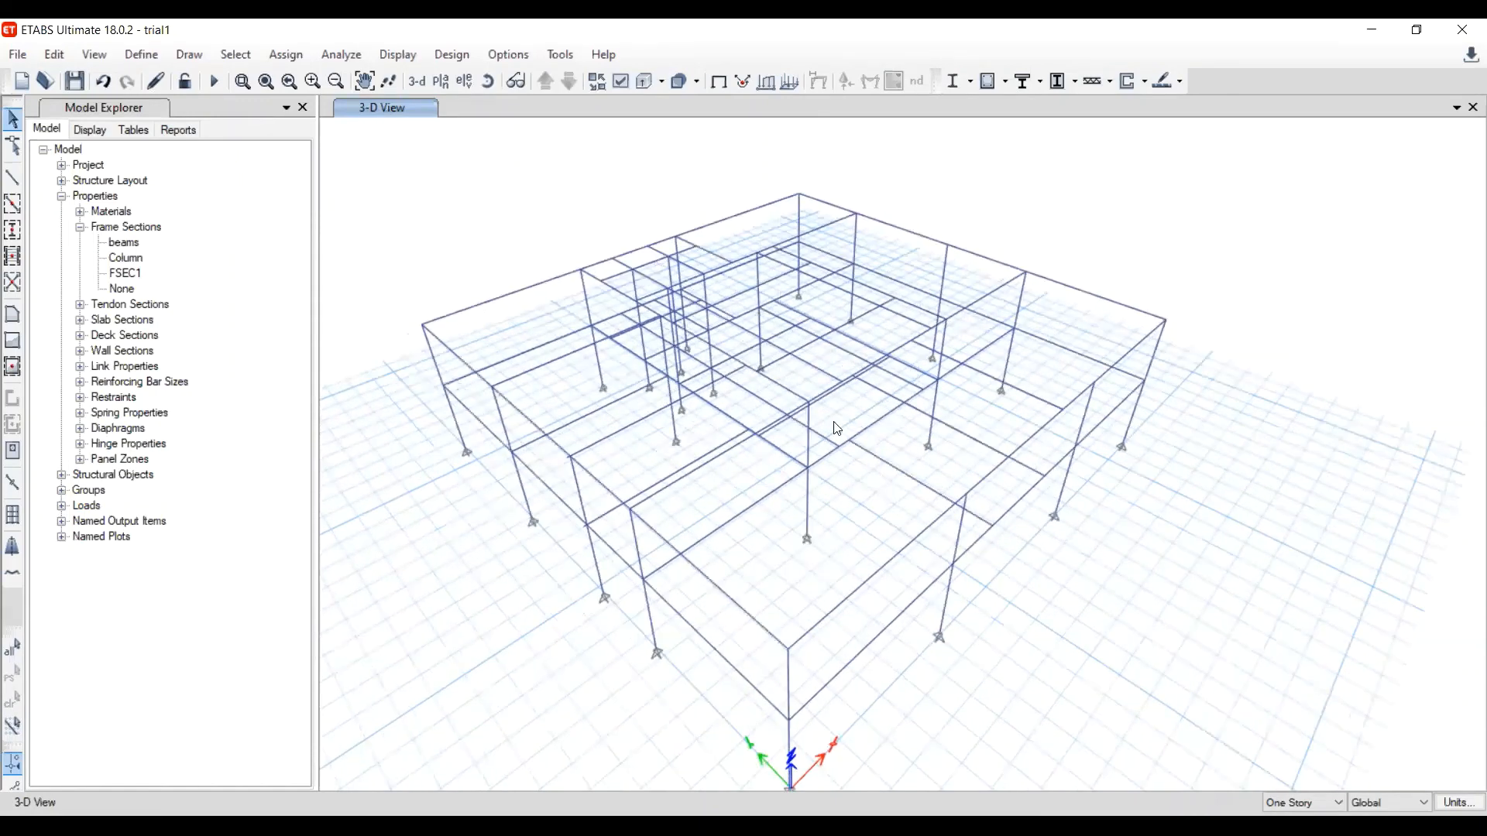
left_click(439, 83)
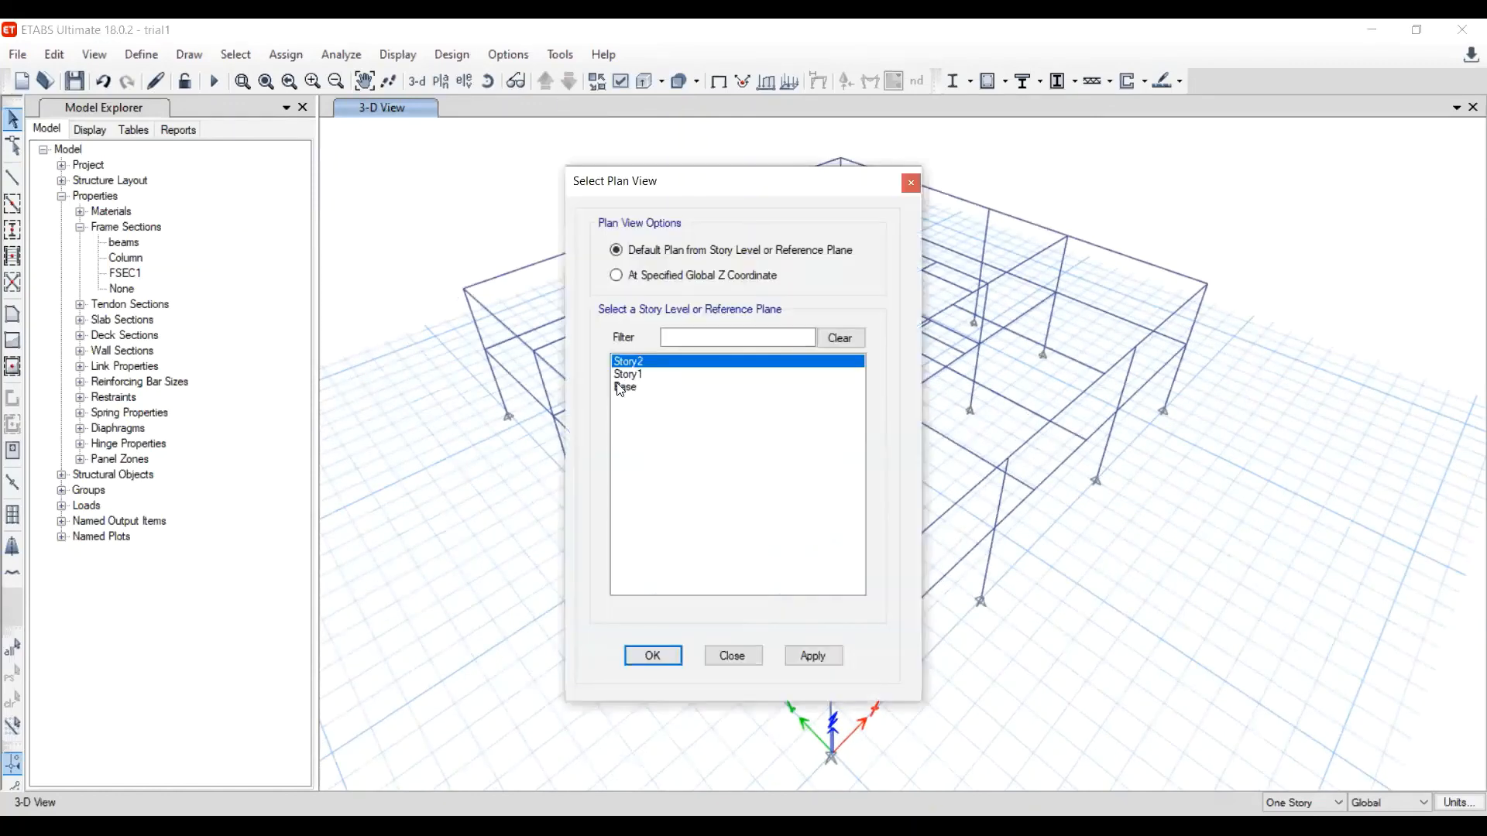
left_click(813, 664)
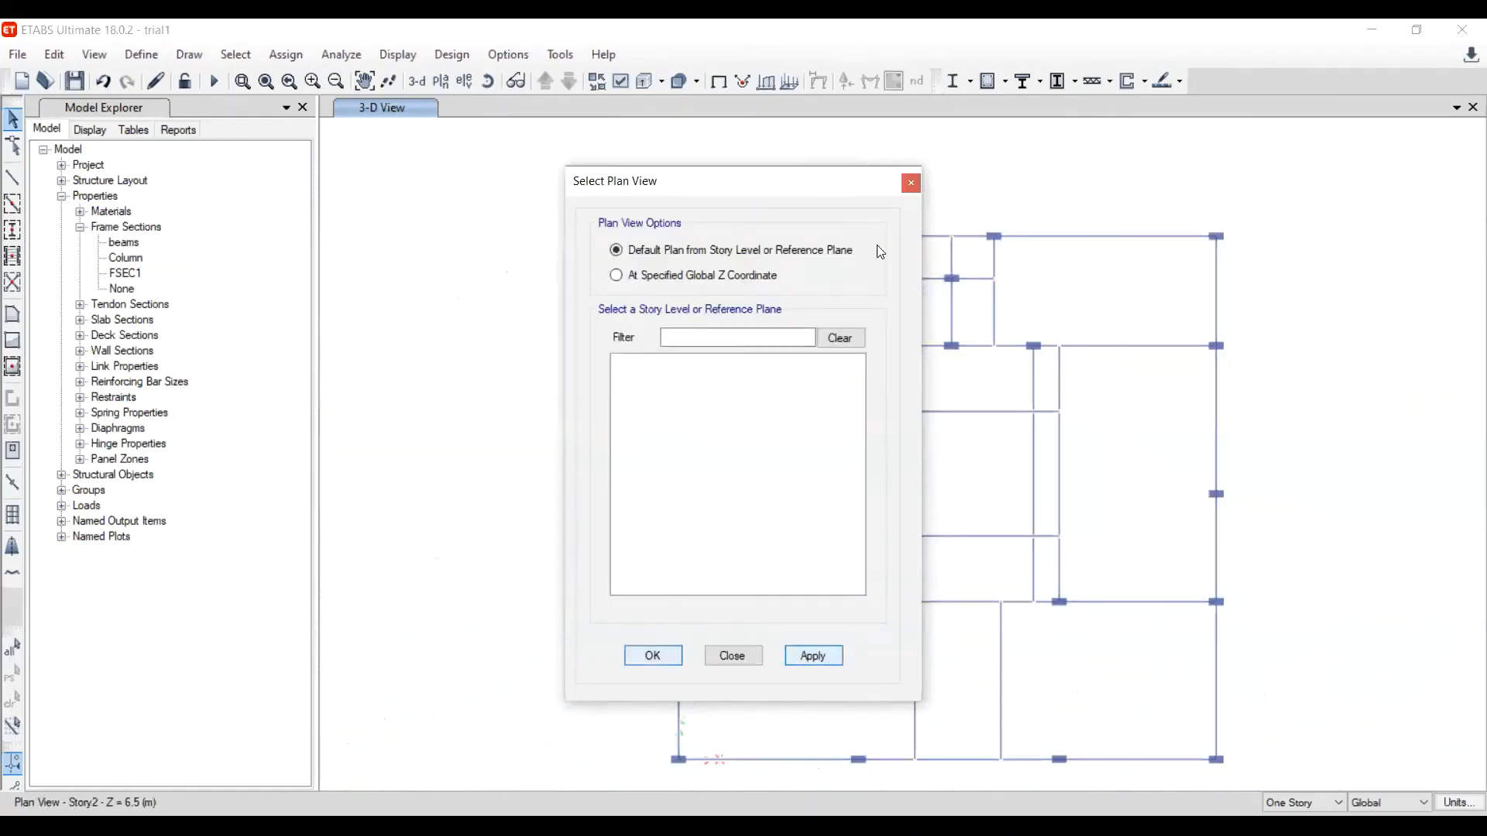